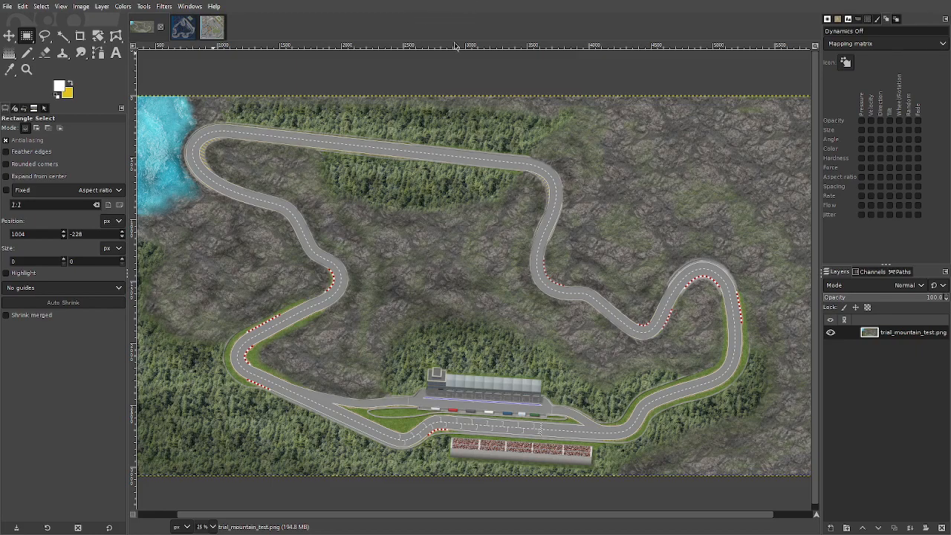
- Duplicate the trial_mountain_test.png layer and clear the contents of the copy
click(894, 528)
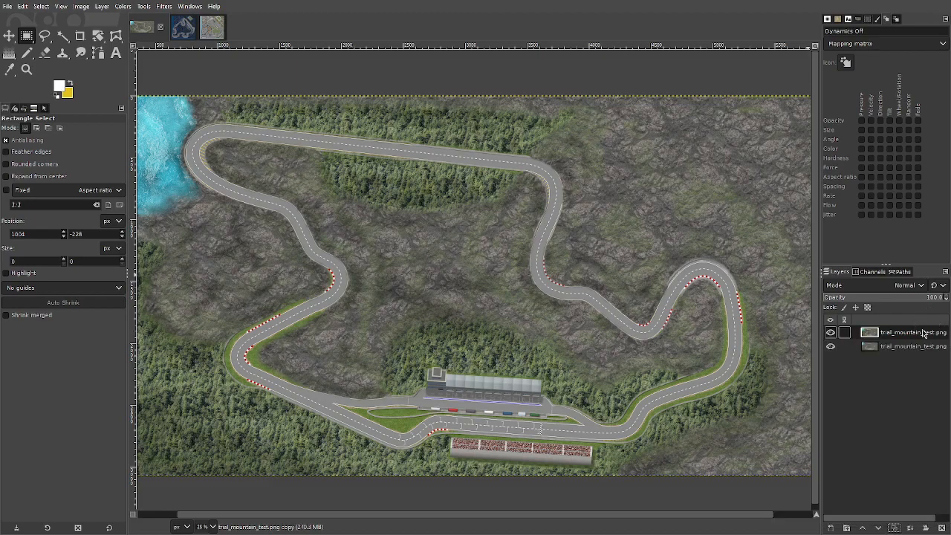
key(Delete)
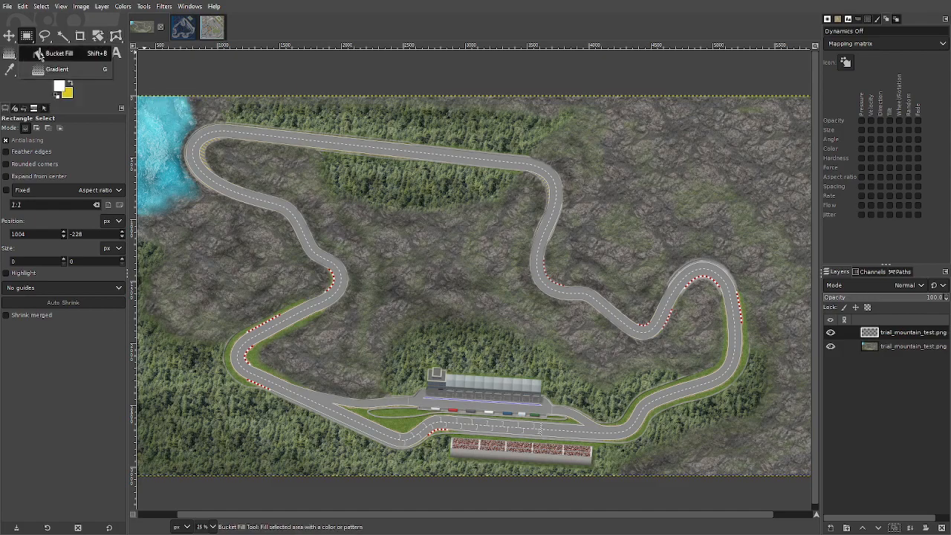
- Set the foreground color to black (000000) and fill the empty top layer with the Bucket Fill tool
click(9, 53)
click(72, 82)
click(60, 87)
drag(53, 95, 12, 173)
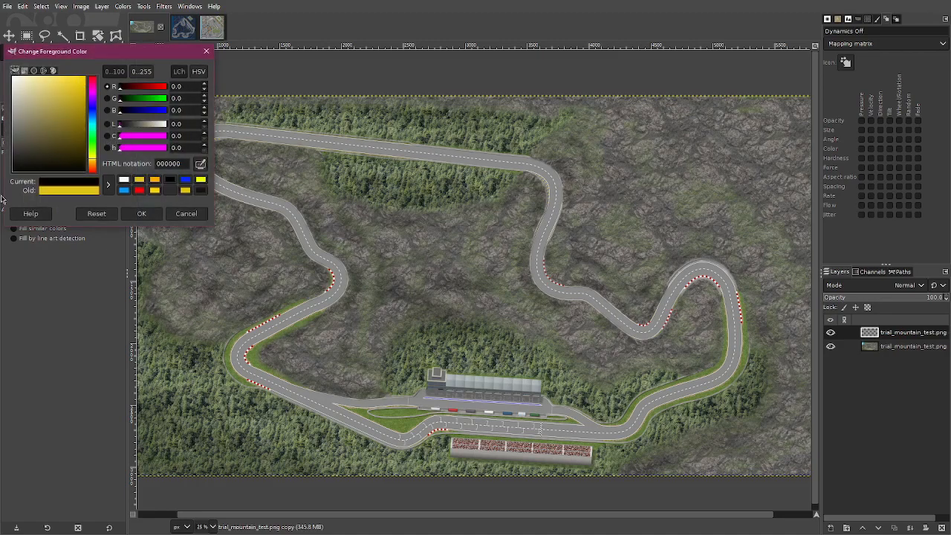
click(142, 214)
click(617, 459)
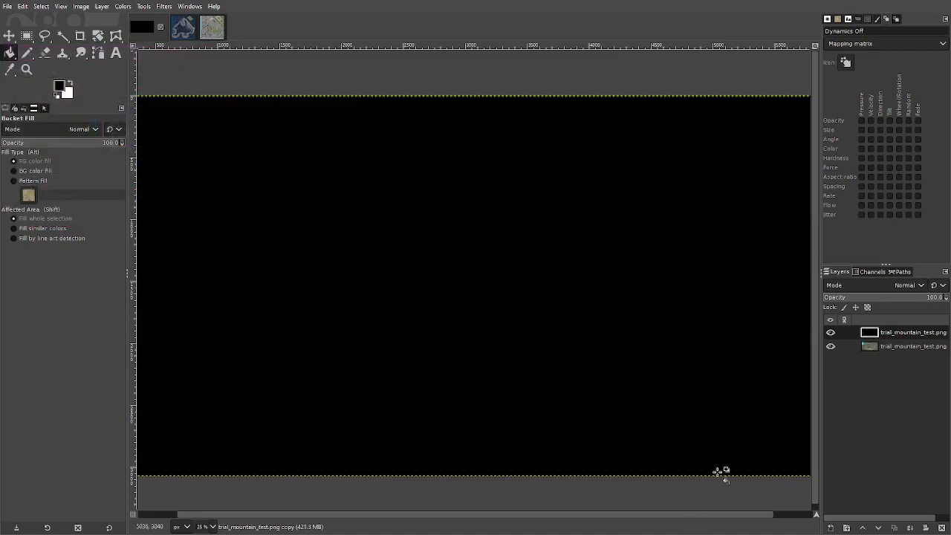
- Lower the black layer's opacity to about 80 so that it darkens the track map
drag(946, 297, 903, 298)
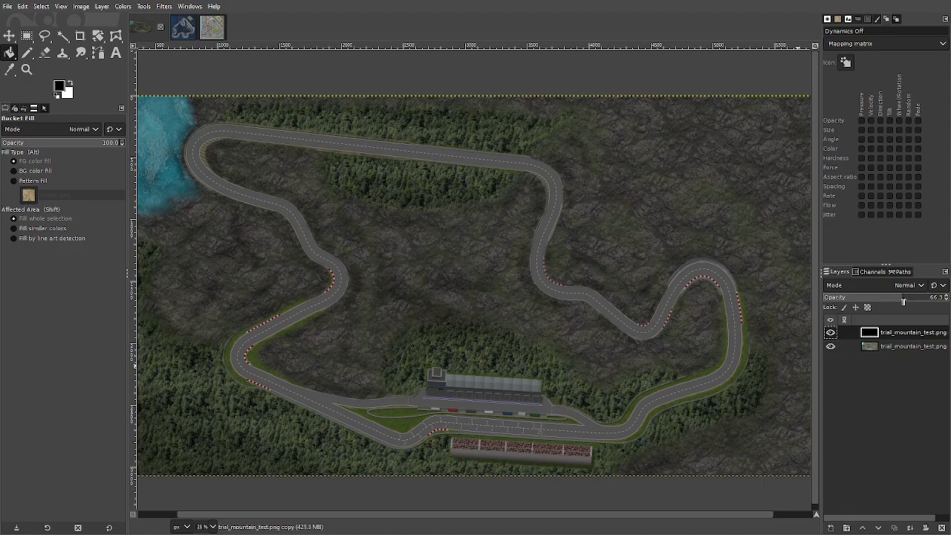
scroll(500, 280, down, 1)
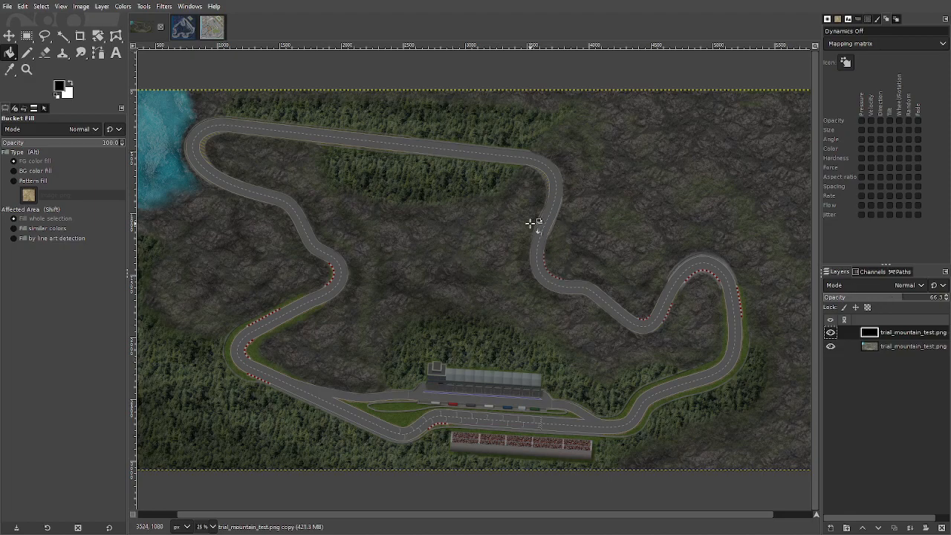
scroll(513, 433, up, 1)
scroll(668, 422, up, 1)
scroll(698, 422, up, 1)
scroll(702, 422, up, 1)
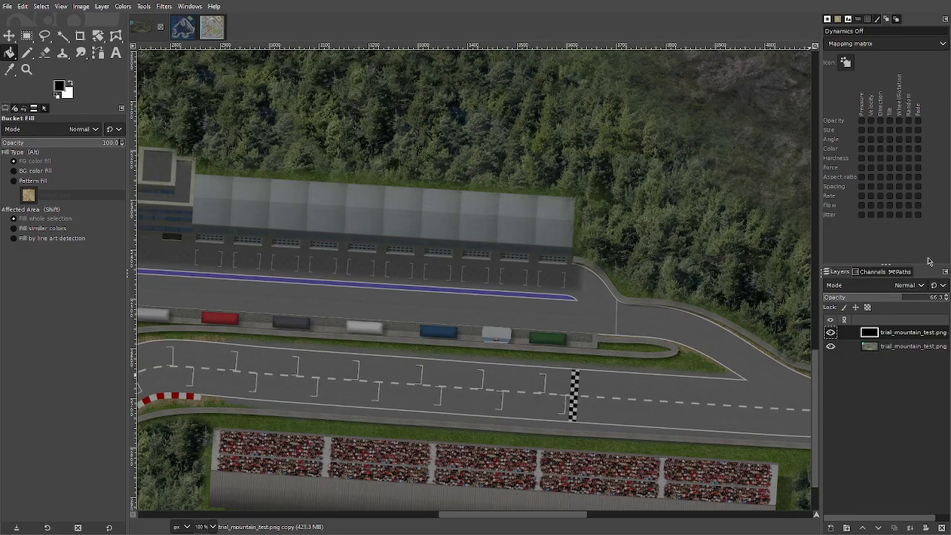
mouse_move(914, 300)
mouse_down()
mouse_move(938, 298)
mouse_move(919, 297)
mouse_up()
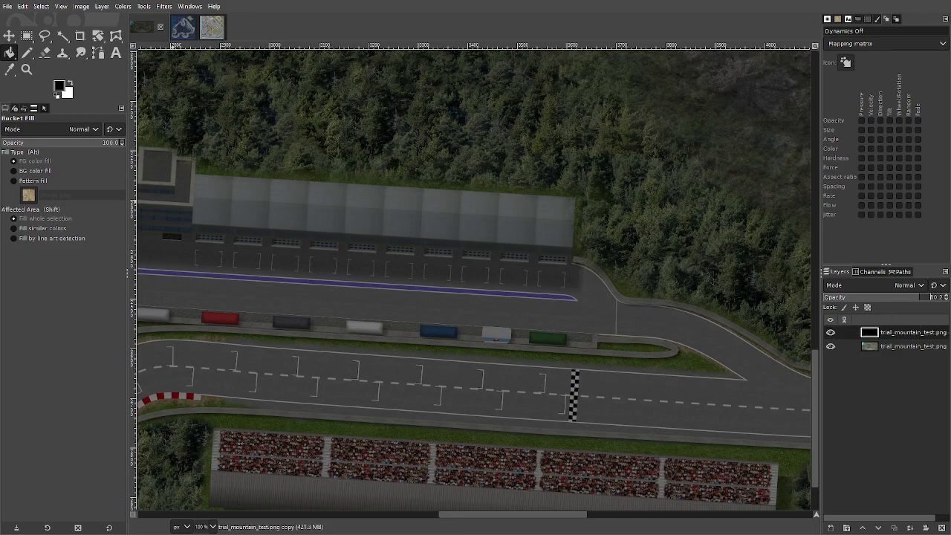
- Change the foreground color to dark blue (00004a) and refill the top layer with it
click(58, 86)
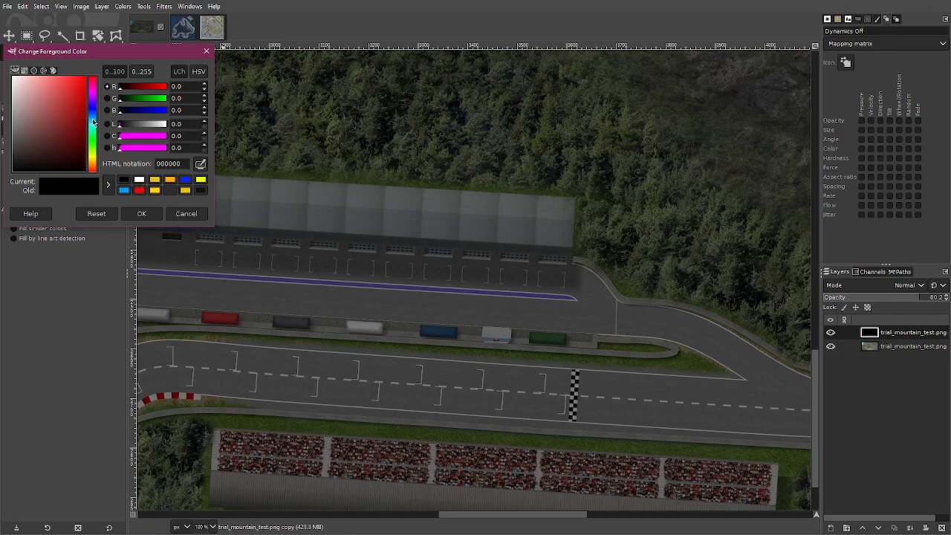
click(130, 112)
drag(130, 112, 134, 114)
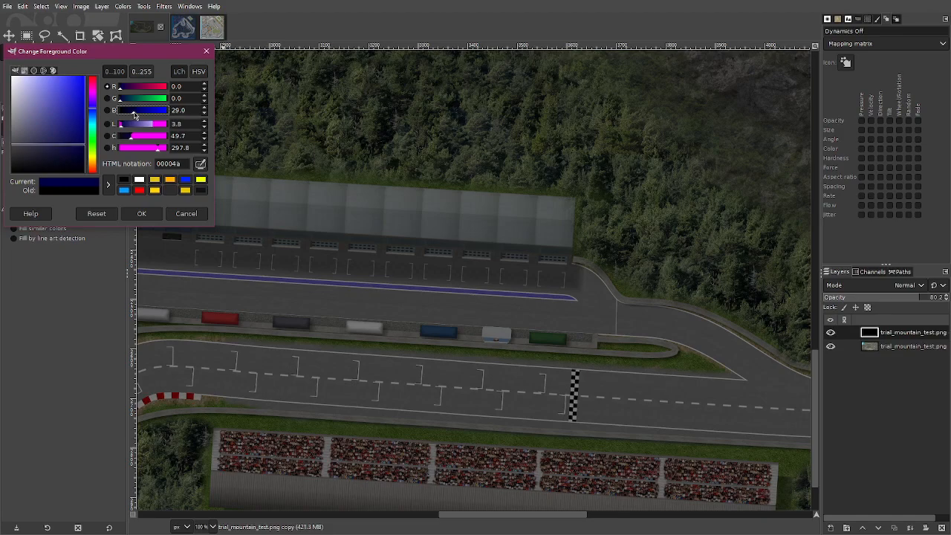
click(141, 213)
click(592, 262)
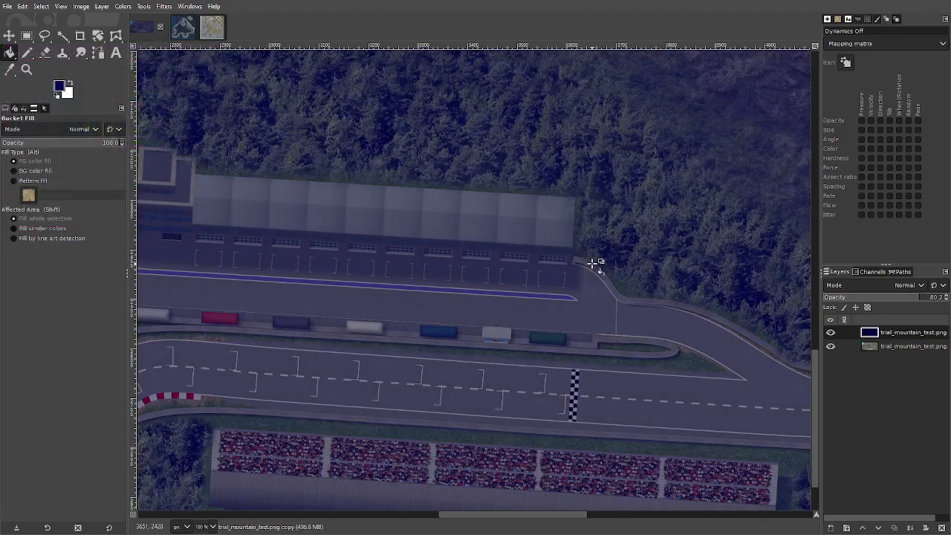
- Try different opacities for the dark blue layer, ending at about 81
click(908, 301)
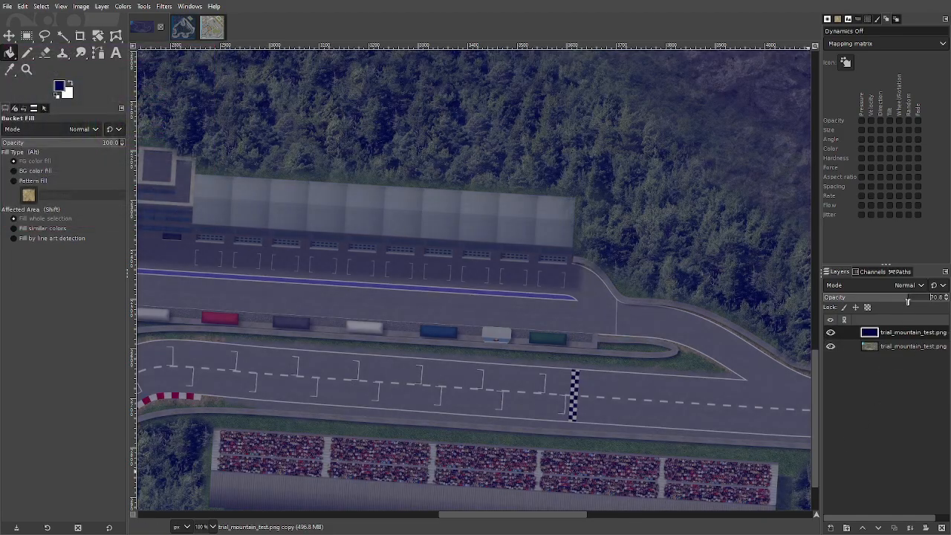
click(924, 297)
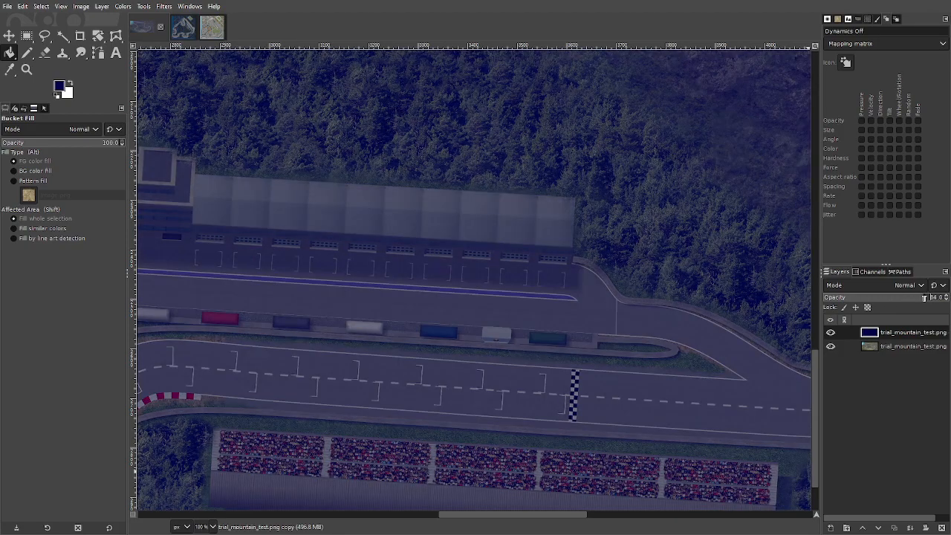
click(919, 297)
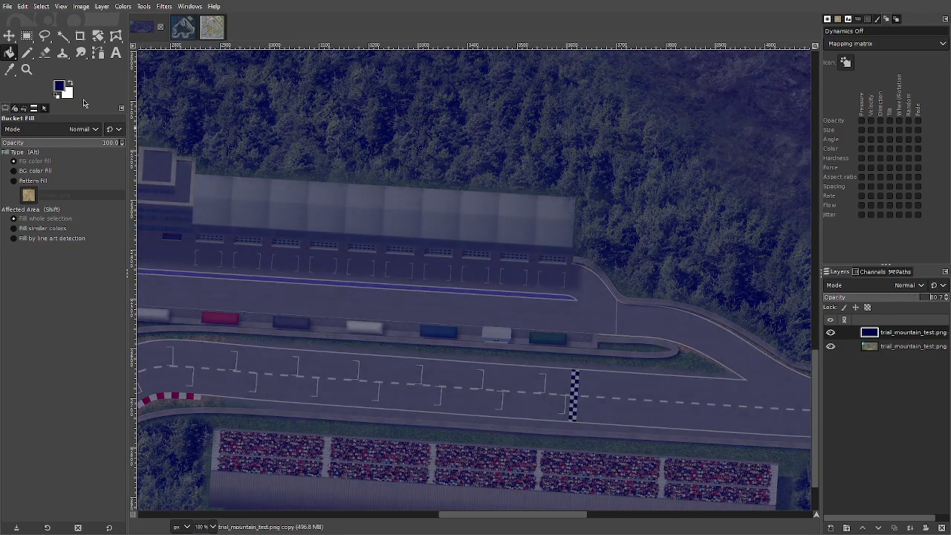
- Refill the top layer with the darker navy 000021 and set its opacity to about 85
click(59, 87)
drag(86, 152, 90, 164)
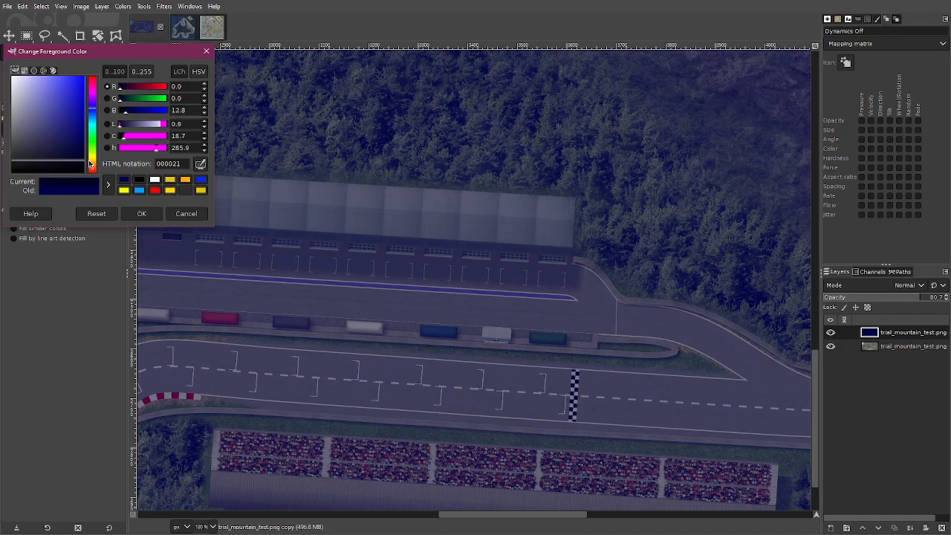
click(145, 213)
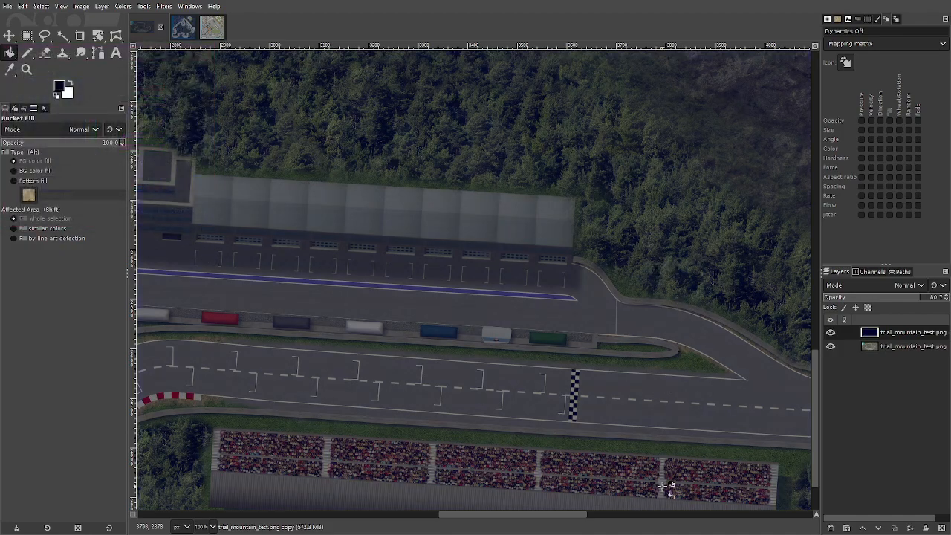
click(945, 297)
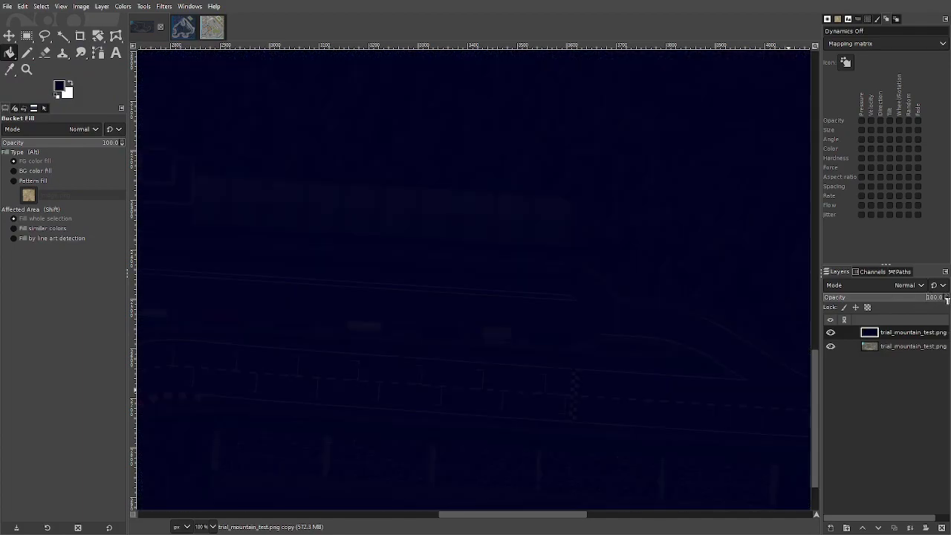
drag(946, 299, 927, 298)
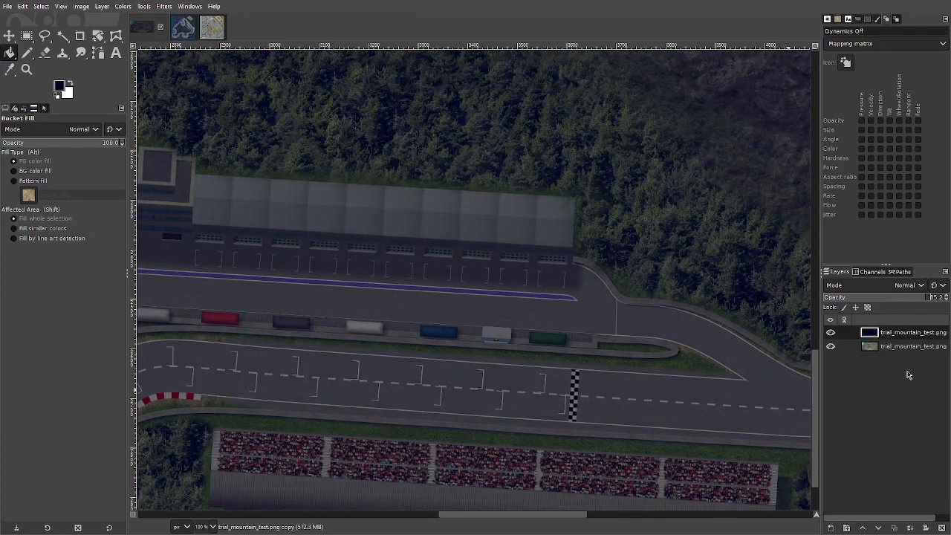
- Try the Overlay and Soft light blend modes on the navy layer, with its opacity at about 88
click(909, 285)
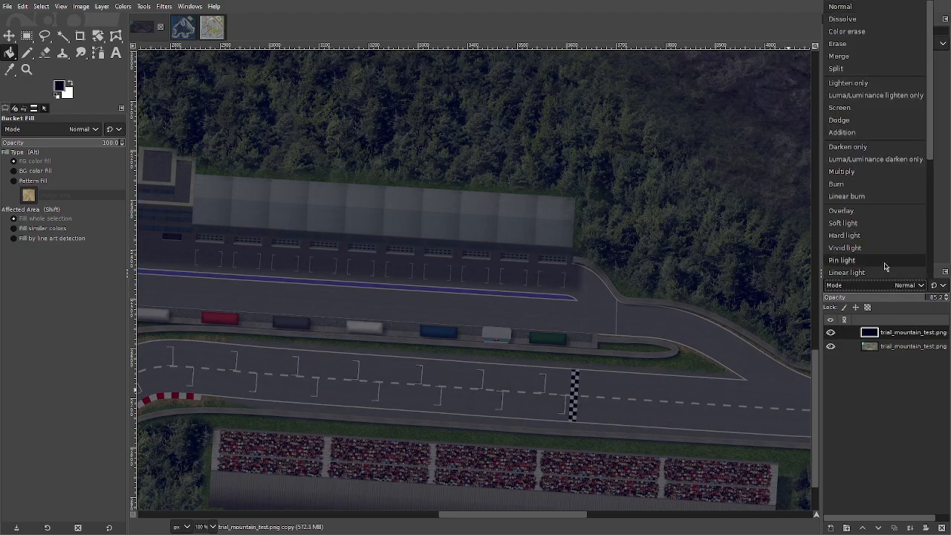
click(884, 217)
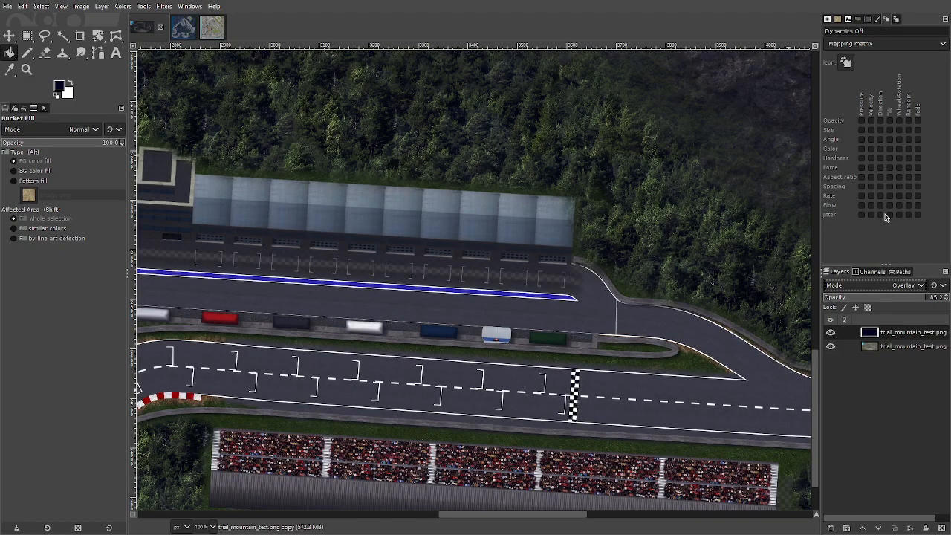
mouse_move(931, 298)
mouse_down()
mouse_move(946, 298)
mouse_move(908, 298)
mouse_move(924, 296)
mouse_up()
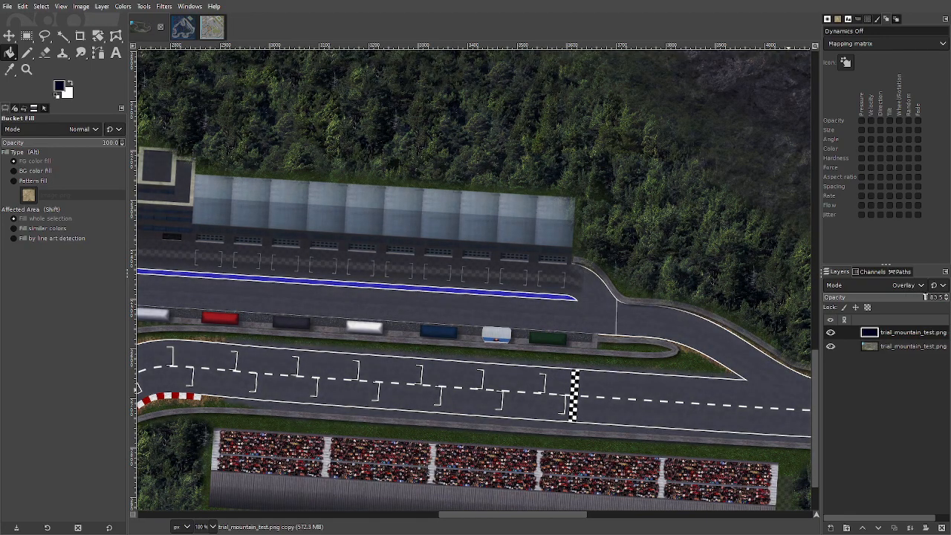
click(906, 288)
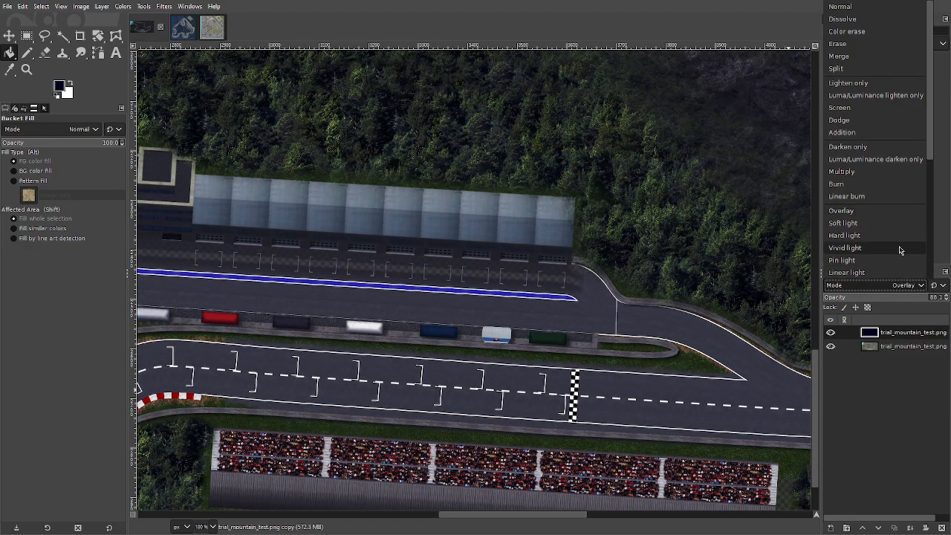
click(895, 223)
- Set the navy layer's blend mode to Darken only and its opacity to about 85
click(909, 289)
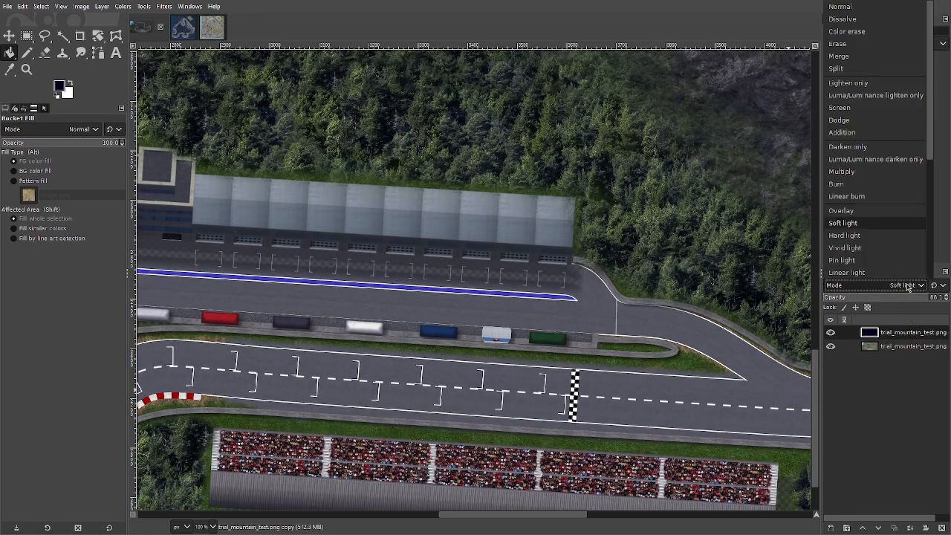
click(875, 151)
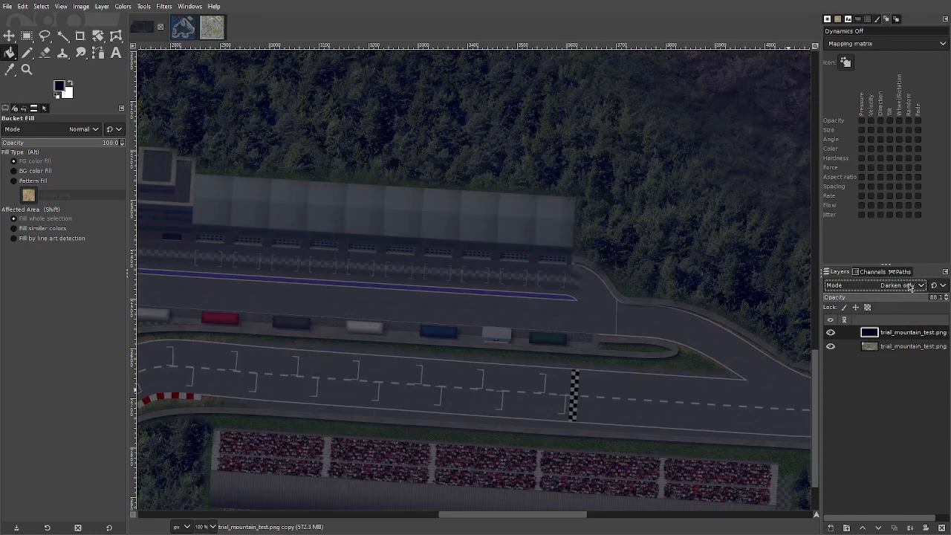
mouse_move(926, 299)
mouse_down()
mouse_move(914, 299)
mouse_move(932, 299)
mouse_up()
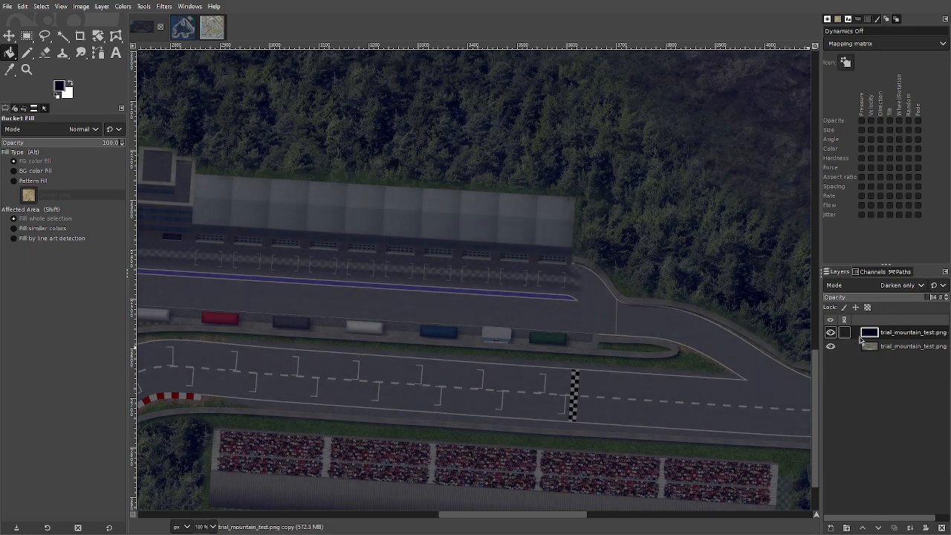
- Make the original map layer active and hide the navy layer, comparing the map with and without the overlay
click(830, 332)
click(892, 347)
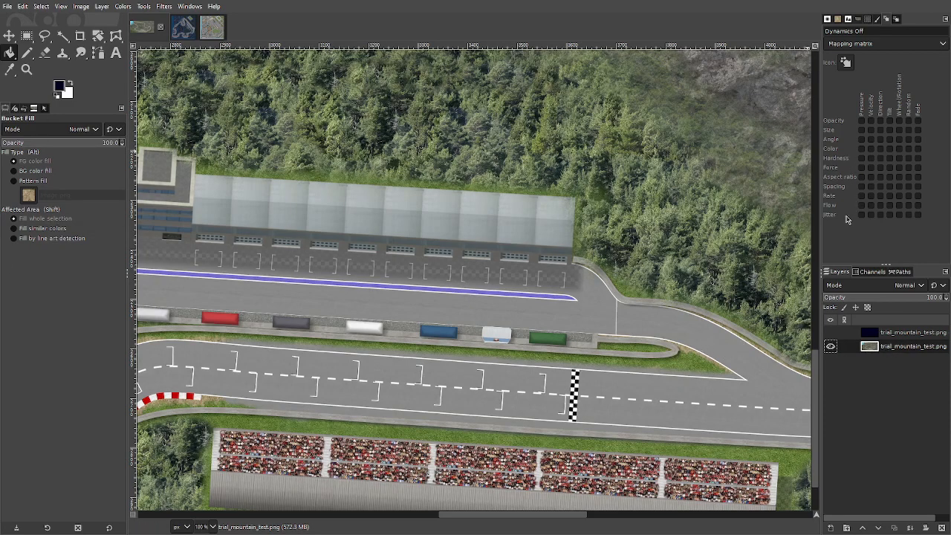
click(830, 332)
click(831, 332)
click(830, 332)
click(830, 332)
click(164, 7)
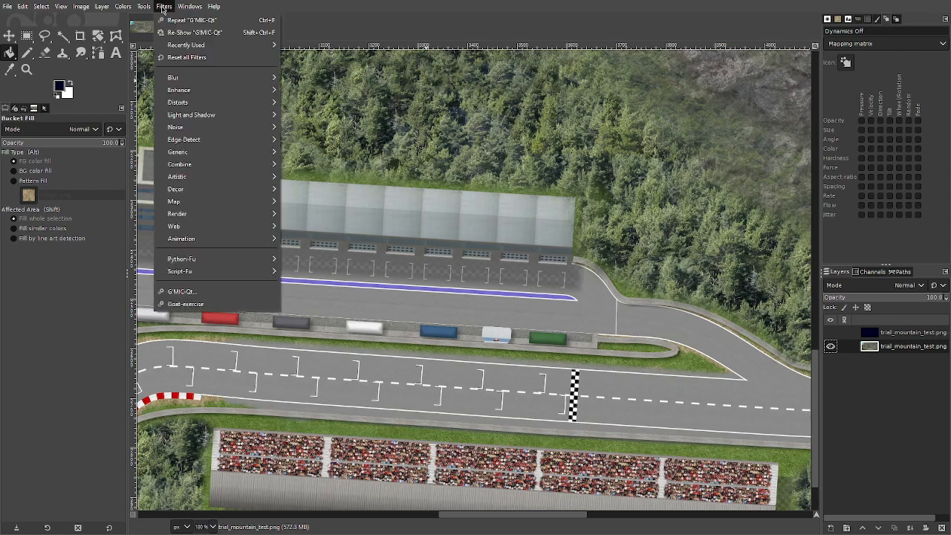
mouse_move(123, 7)
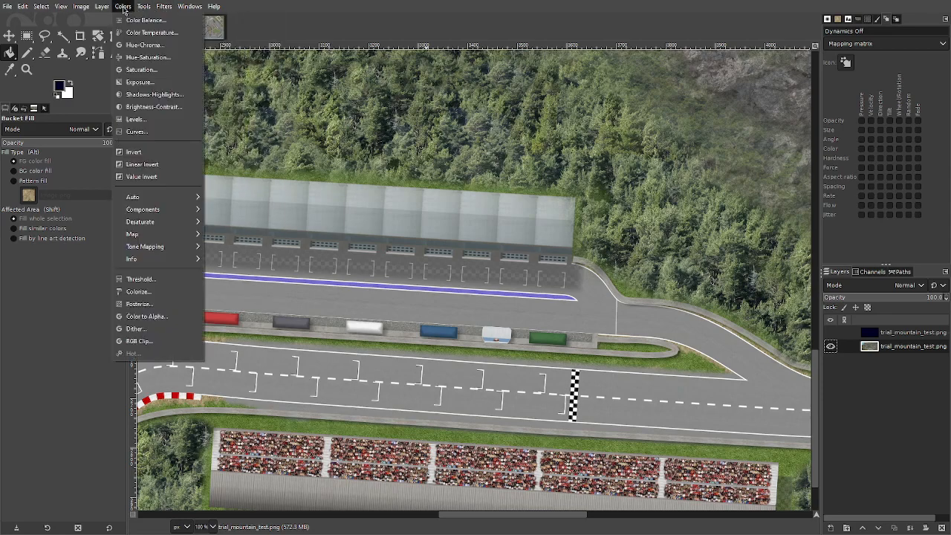
click(151, 31)
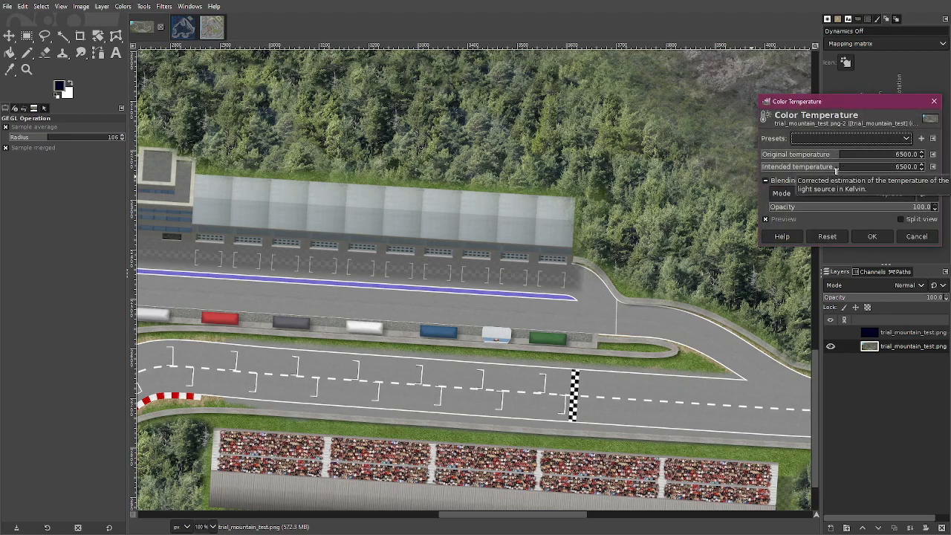
mouse_move(836, 170)
mouse_down()
mouse_move(782, 167)
mouse_move(839, 168)
mouse_up()
click(862, 197)
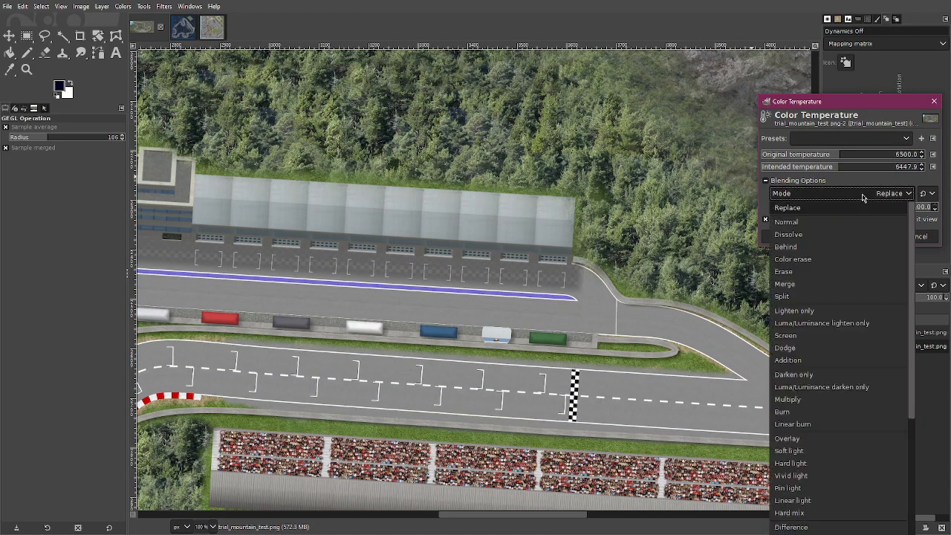
click(863, 196)
click(917, 236)
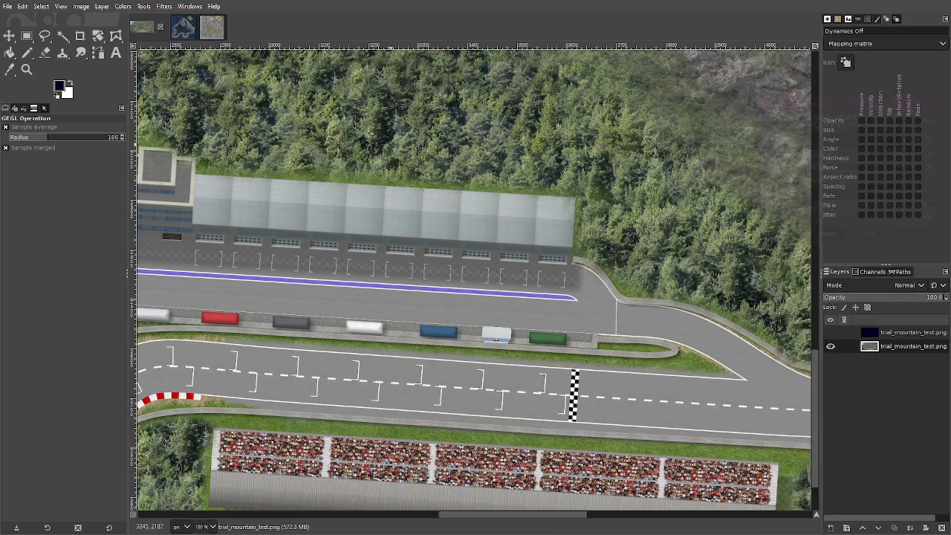
- Open the G'MIC-Qt filter collection for the original map layer
click(123, 7)
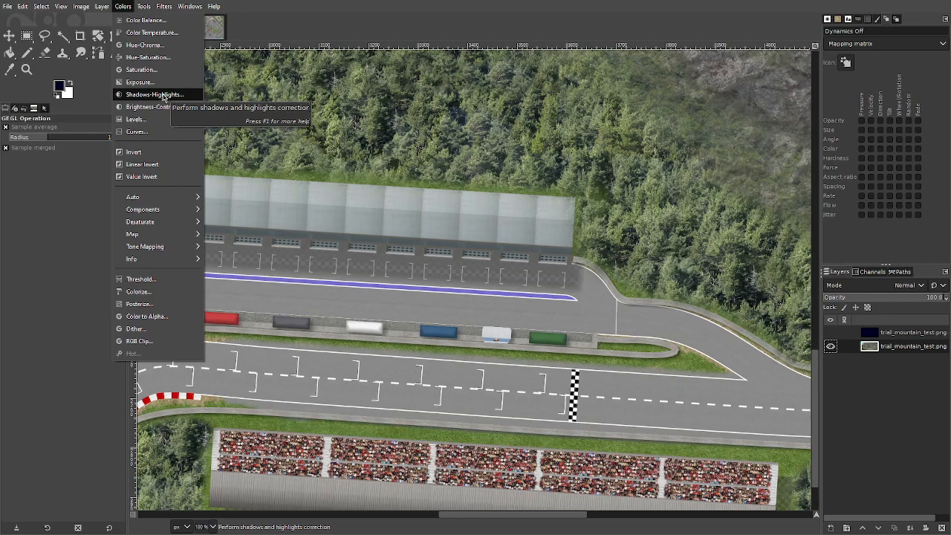
click(136, 15)
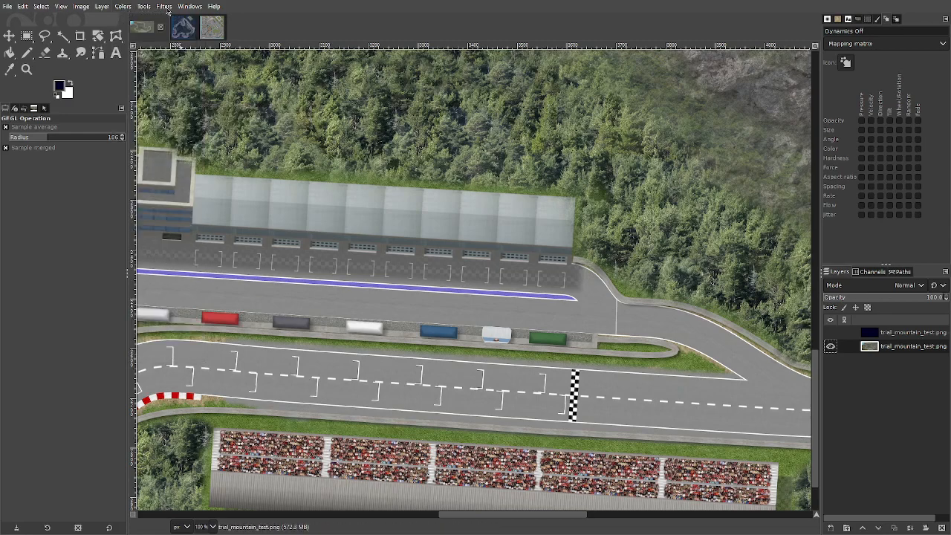
click(157, 8)
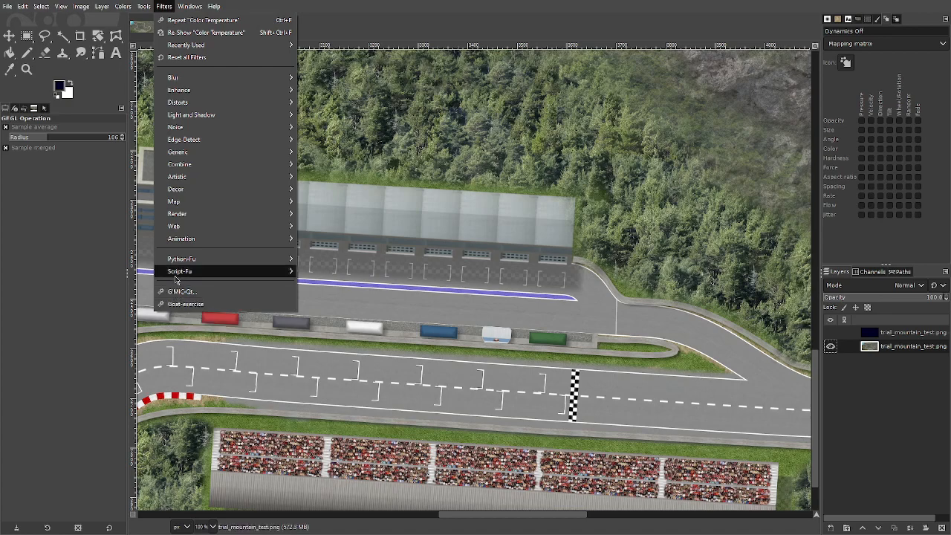
mouse_move(176, 279)
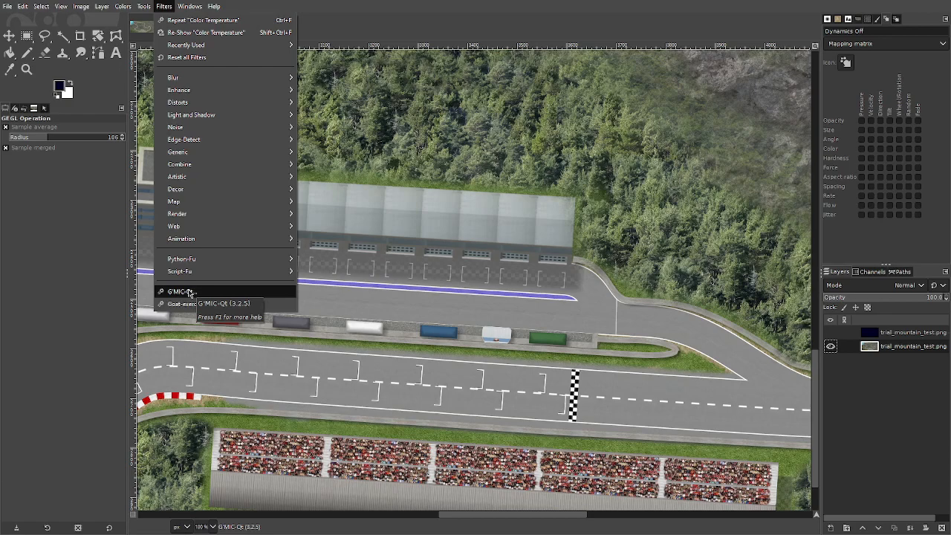
click(190, 292)
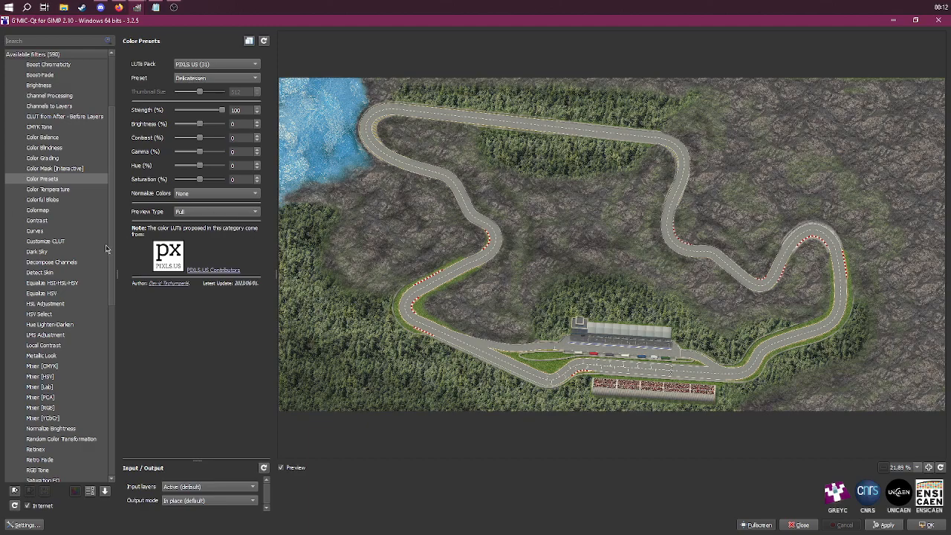
- Try the first LUTs pack in the Color Presets filter with the preset at None
click(211, 65)
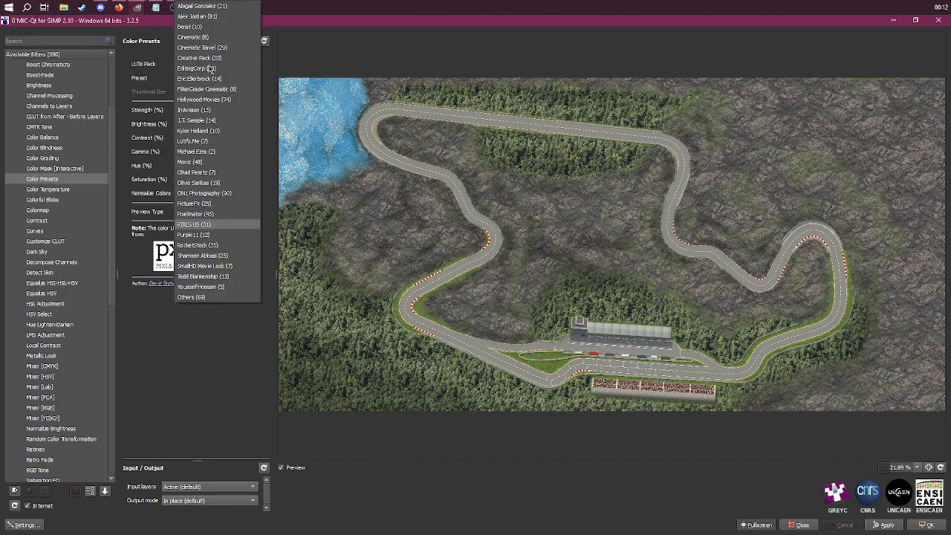
click(211, 8)
click(204, 81)
click(203, 79)
scroll(56, 266, up, 4)
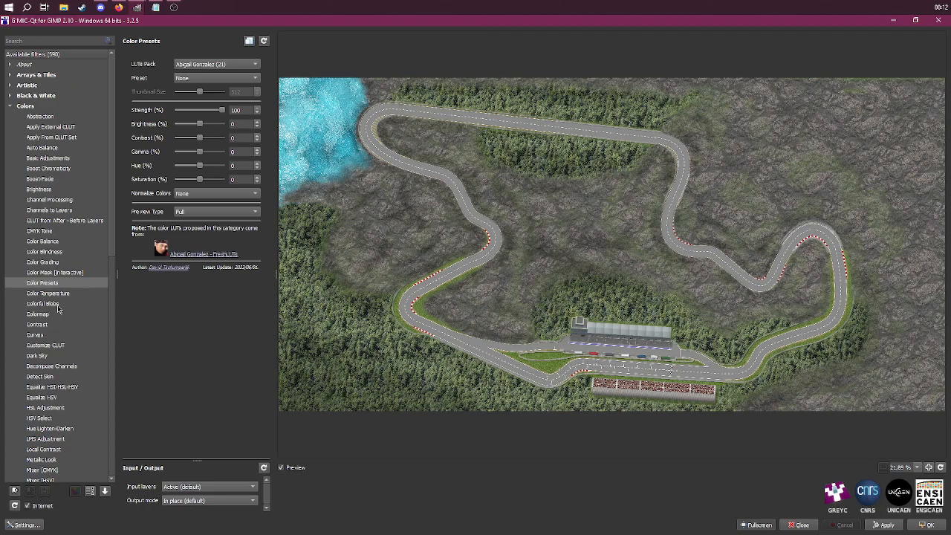
- Try the Color Temperature filter on the map at a warm value of 17, with Automatic Color Balance on and off
click(55, 293)
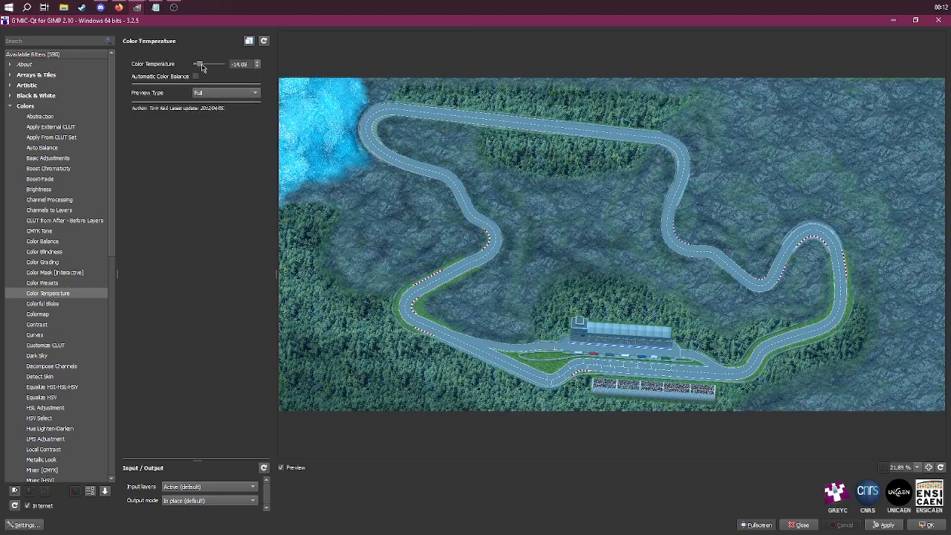
drag(199, 66, 217, 65)
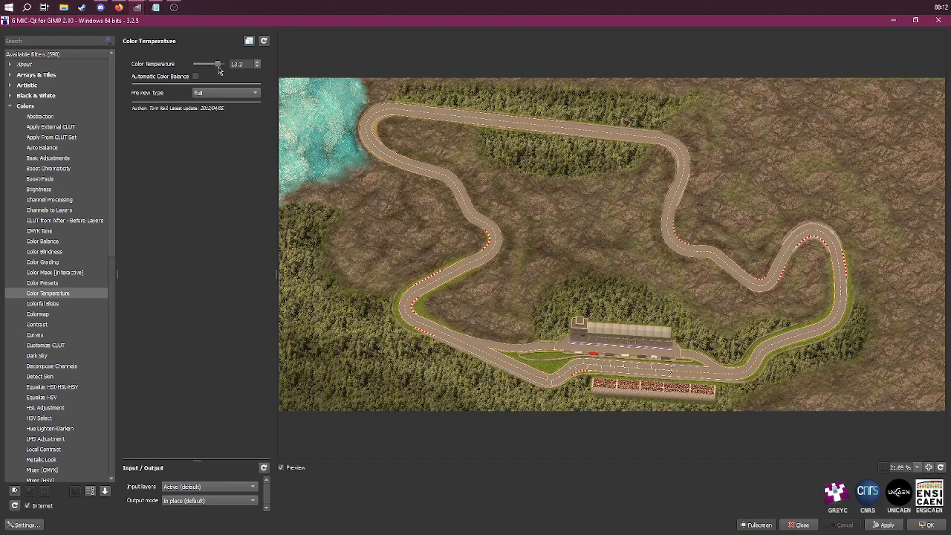
drag(218, 65, 219, 65)
click(197, 76)
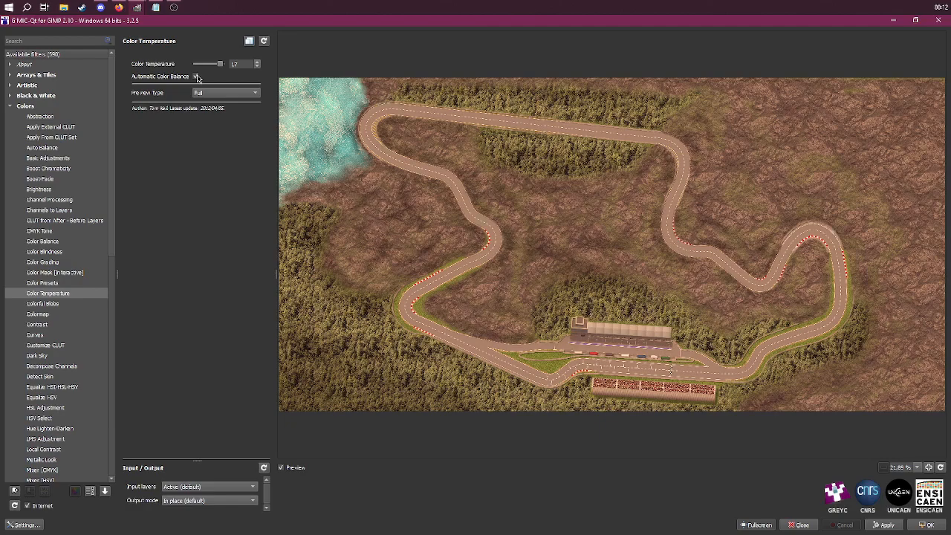
click(197, 76)
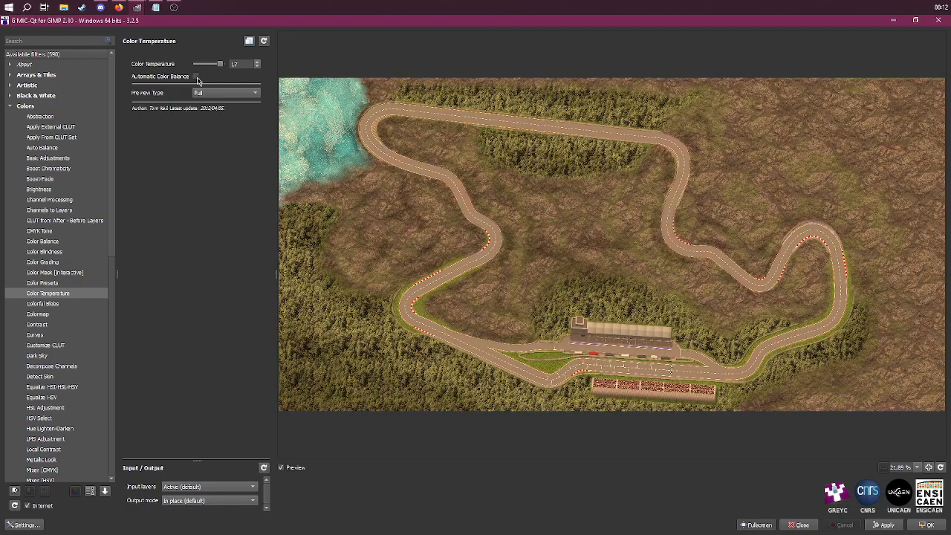
click(196, 76)
click(195, 77)
- Return to the Color Presets filter and choose the Creative Pack LUTs with the Night From Day preset
click(62, 286)
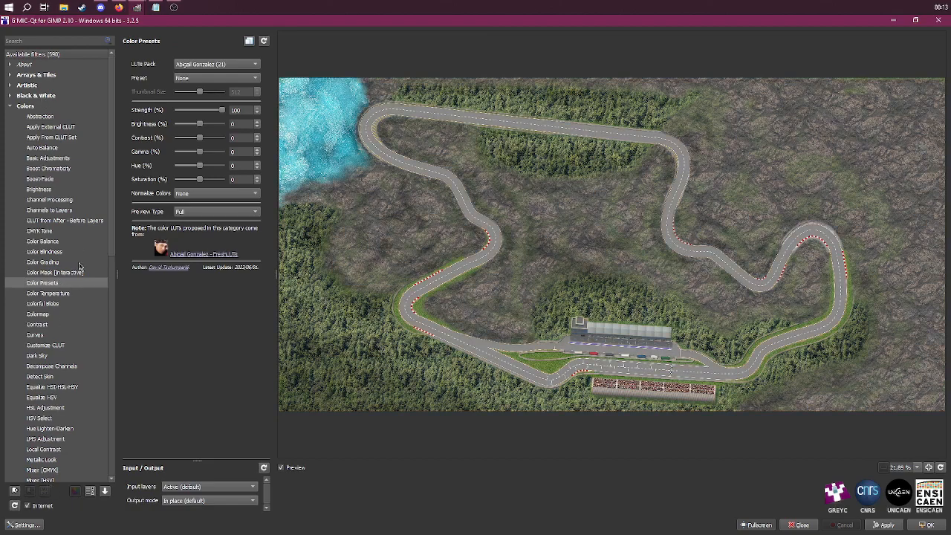
scroll(81, 275, down, 5)
scroll(81, 279, down, 5)
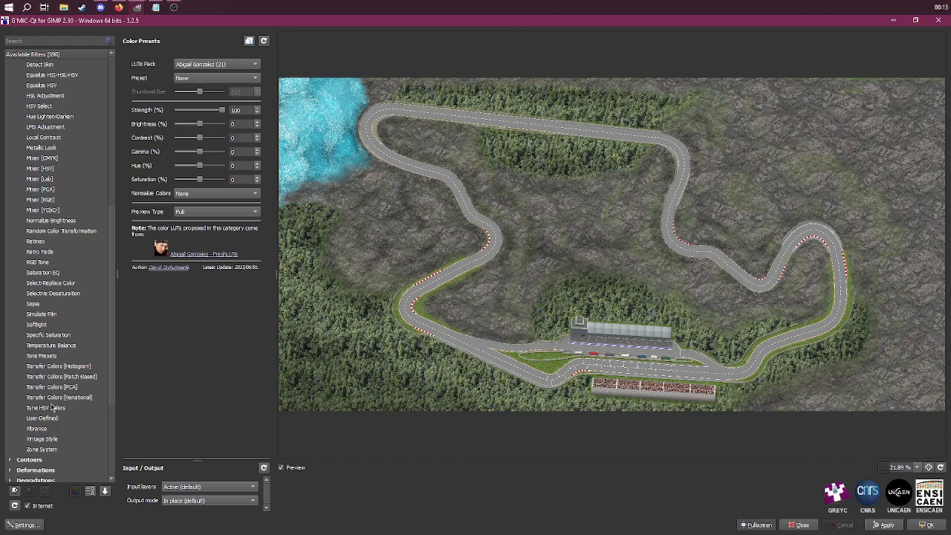
scroll(52, 386, up, 4)
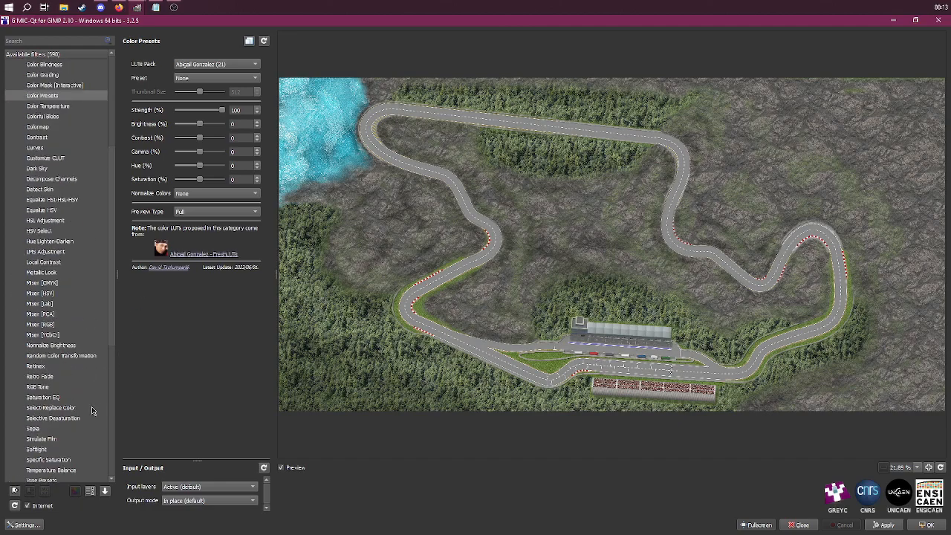
scroll(91, 407, up, 5)
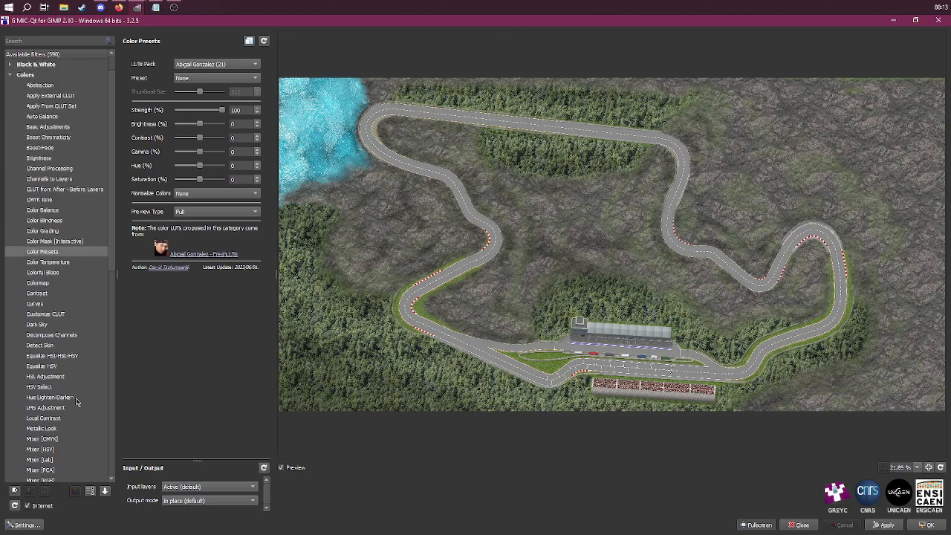
click(217, 78)
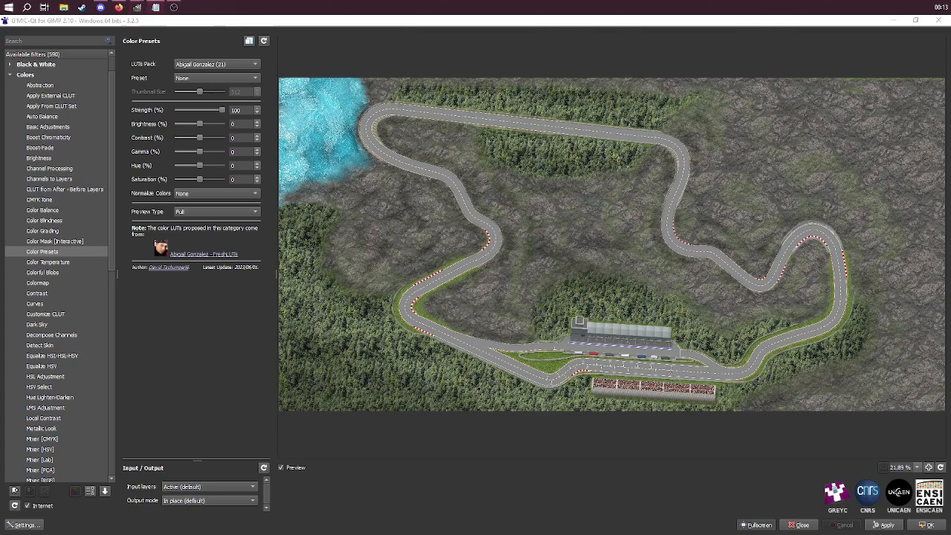
click(211, 66)
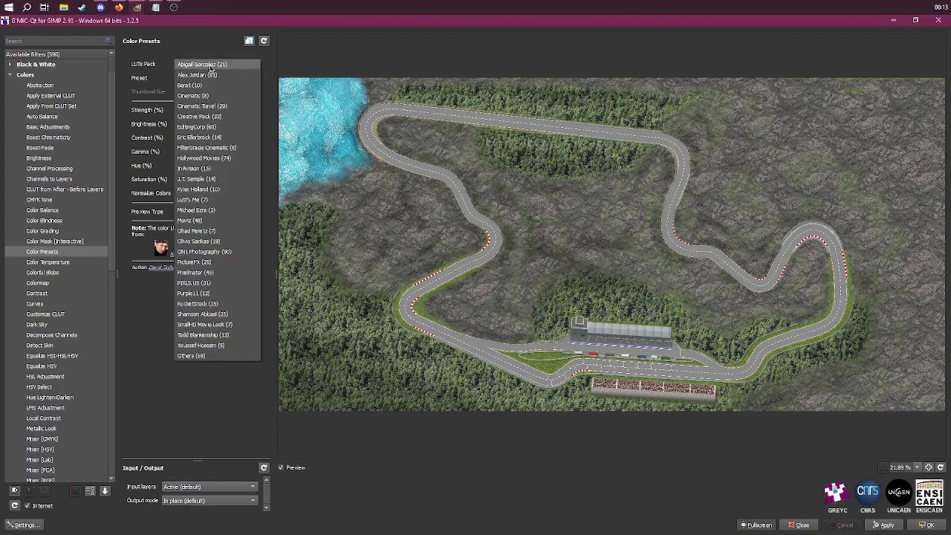
click(210, 116)
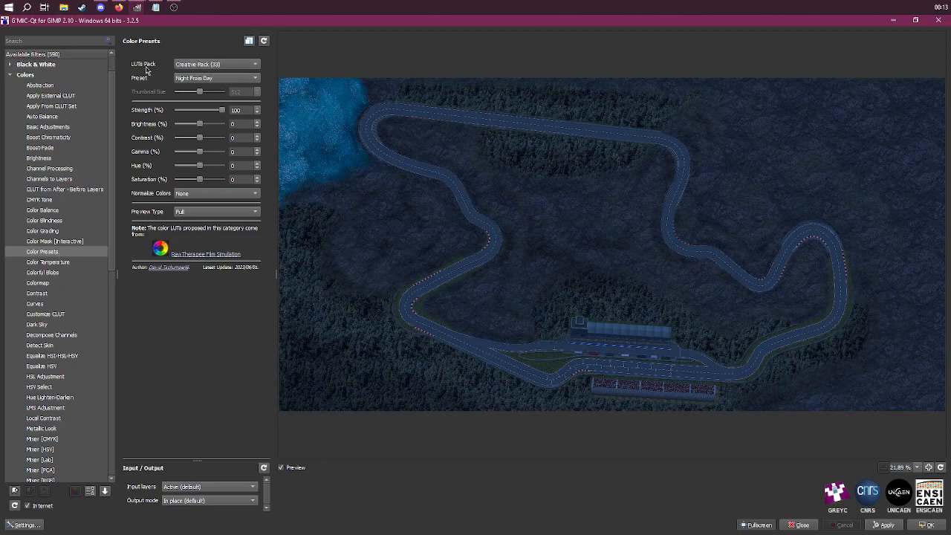
- Try the Moonlight preset, then compare it with Night From Day, previewing the pit building and grandstand at 100 % zoom
click(229, 80)
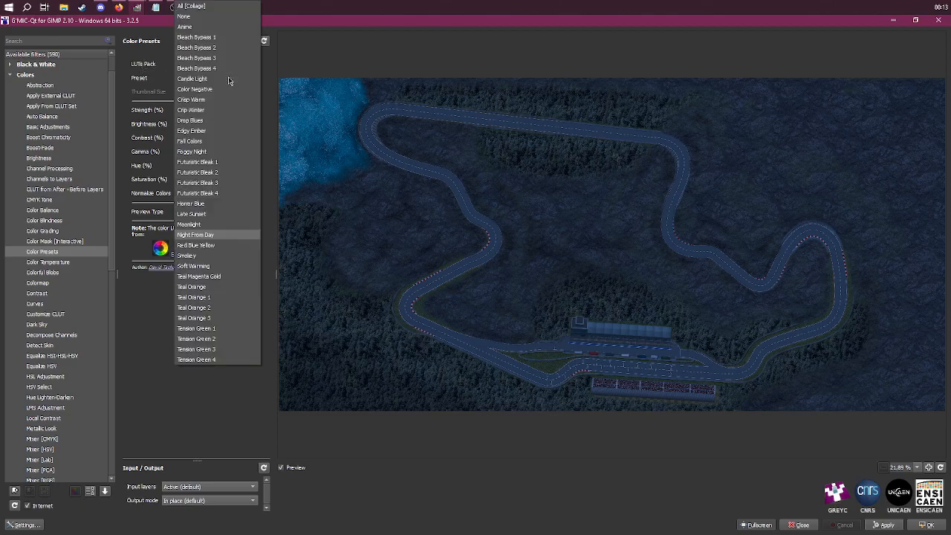
click(230, 229)
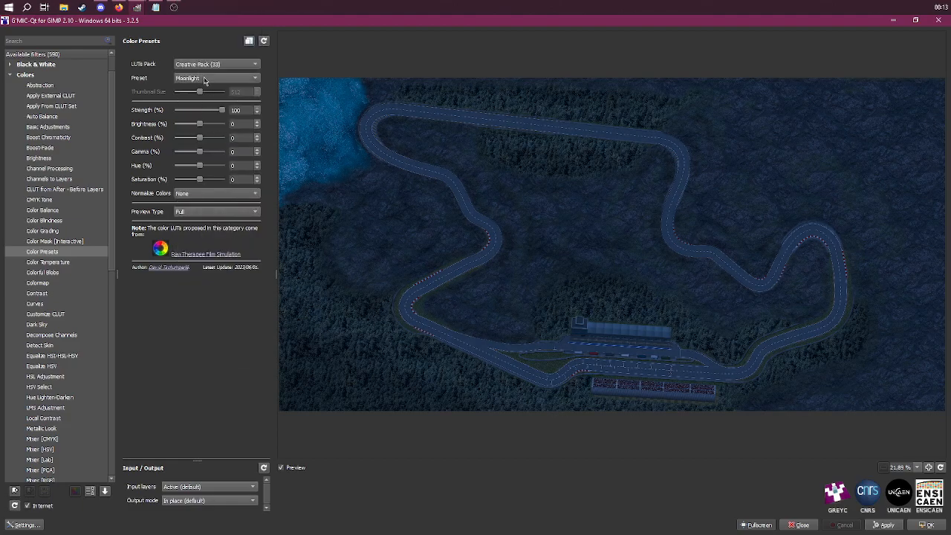
scroll(205, 80, down, 3)
click(917, 467)
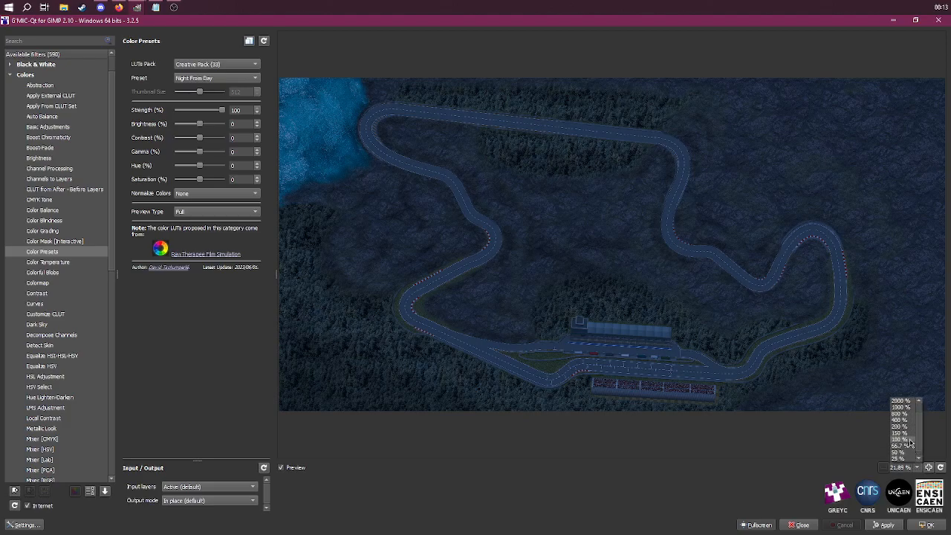
click(899, 439)
drag(754, 303, 607, 23)
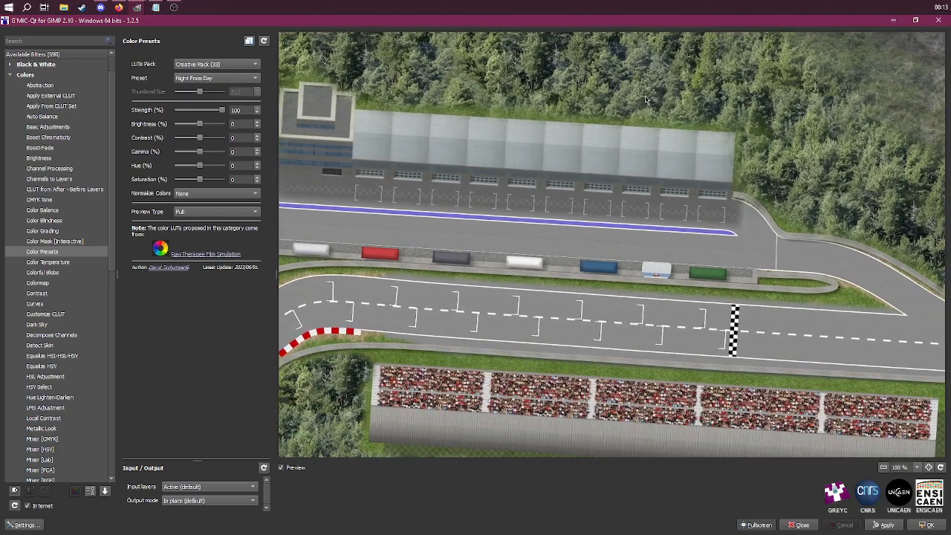
drag(871, 271, 867, 226)
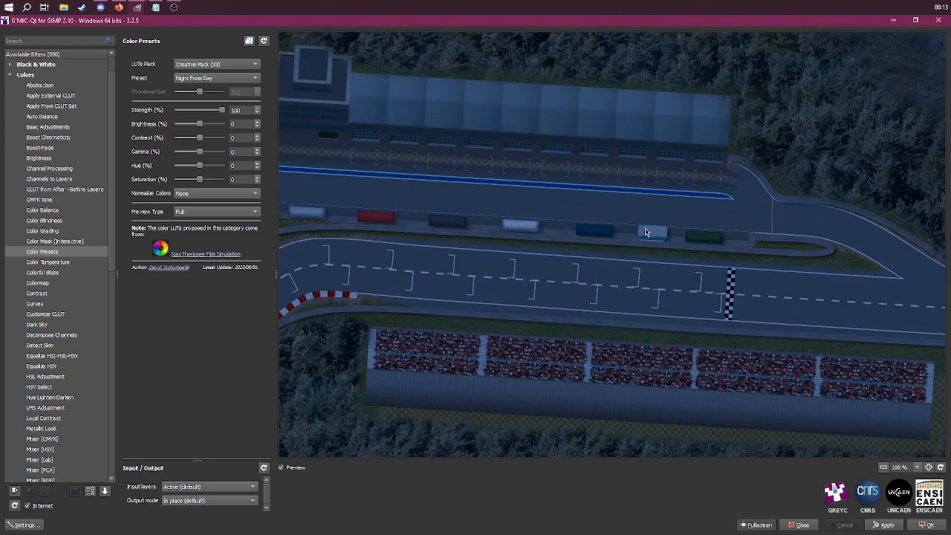
drag(626, 232, 688, 247)
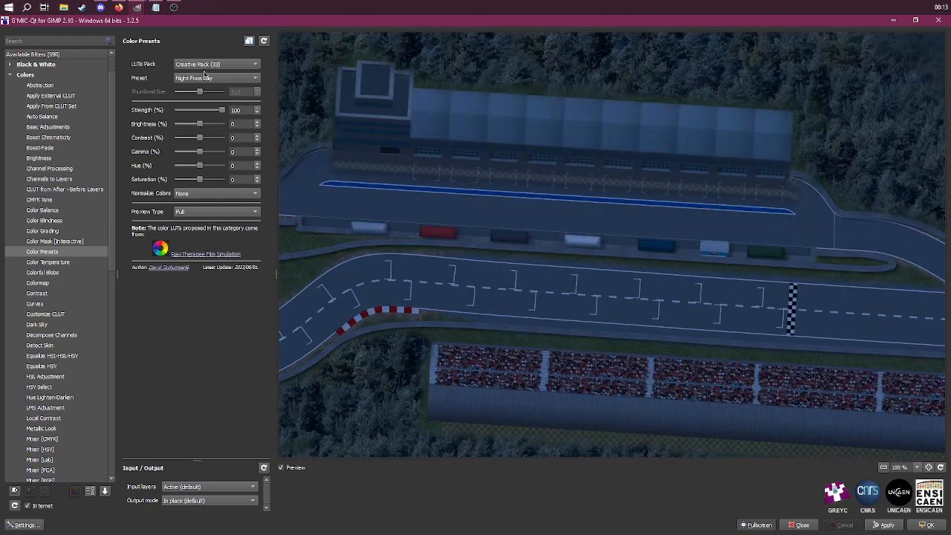
- Try the Moonlight and Late Sunset presets on the pit area, testing the strength of Late Sunset
scroll(211, 77, up, 1)
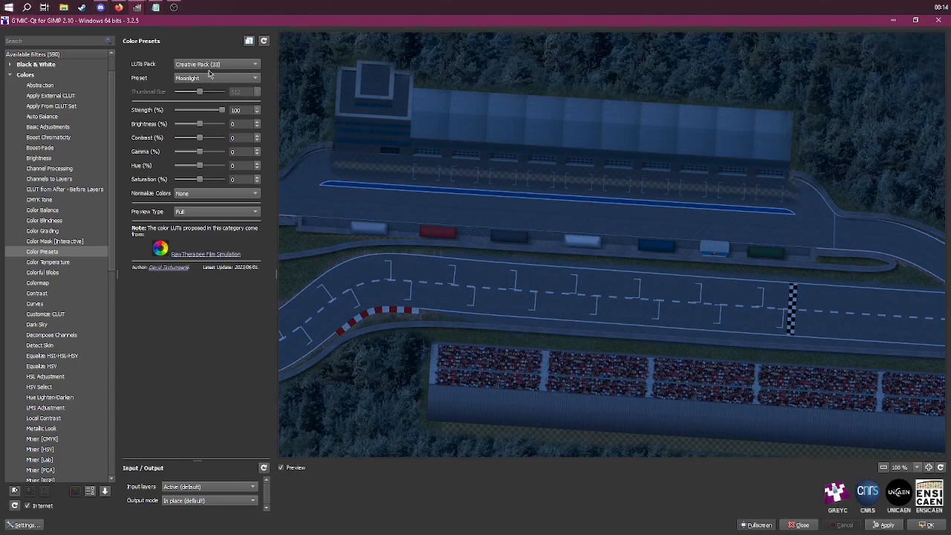
scroll(205, 81, up, 1)
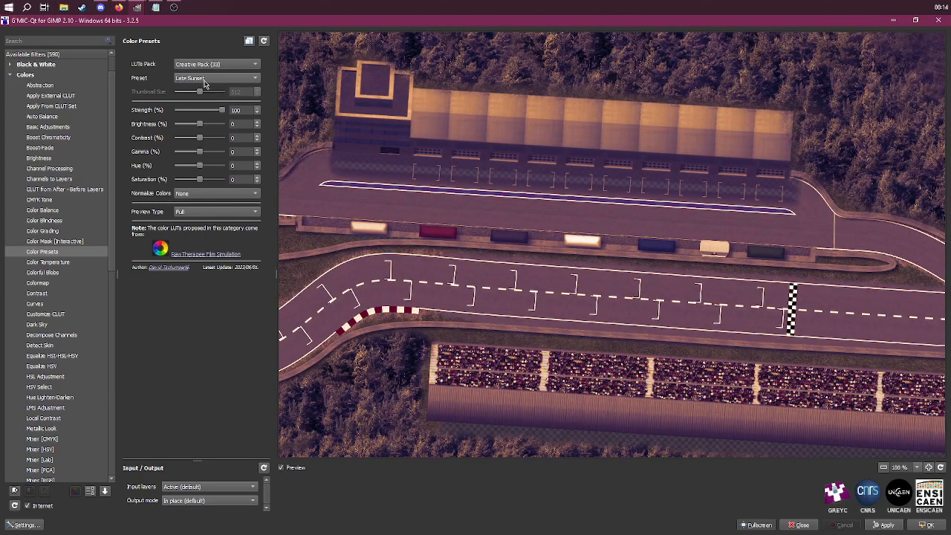
mouse_move(776, 287)
mouse_down()
mouse_move(691, 290)
mouse_move(774, 277)
mouse_up()
drag(454, 222, 480, 225)
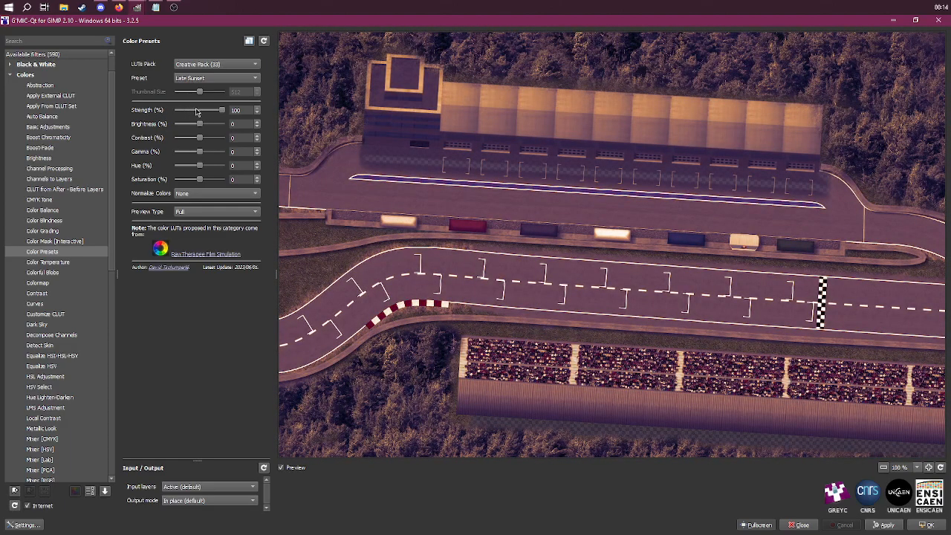
mouse_move(221, 111)
mouse_down()
mouse_move(156, 110)
mouse_move(232, 116)
mouse_up()
- Try the Crip Winter, Crisp Warm and Color Negative presets on the map
click(222, 77)
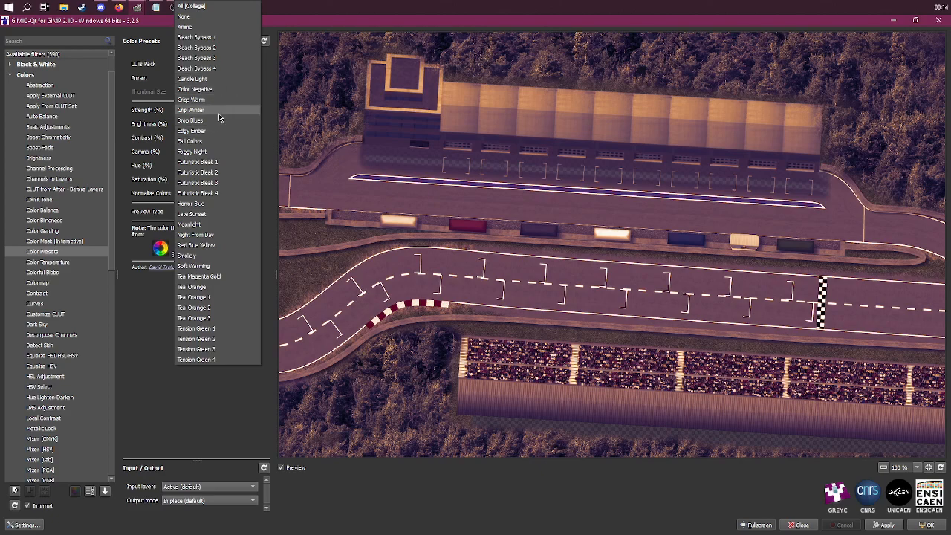
click(215, 112)
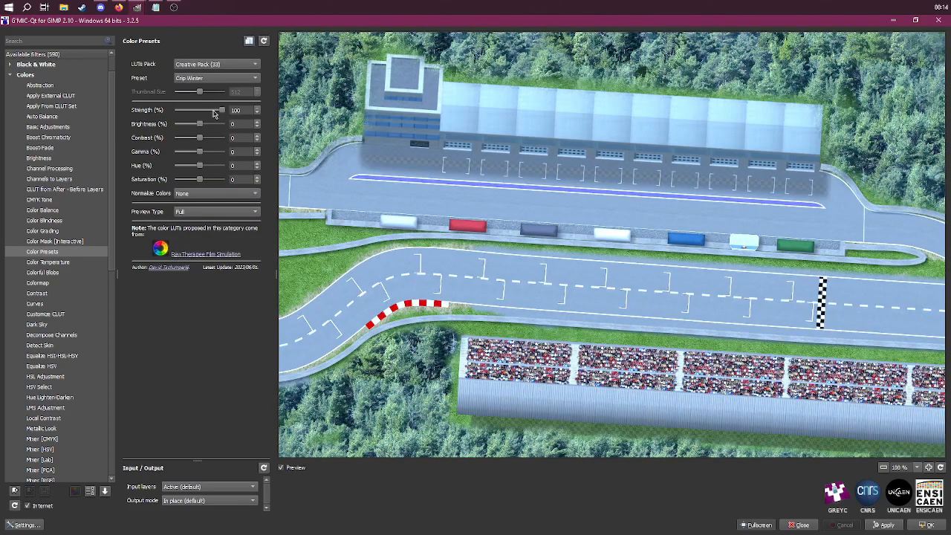
scroll(211, 79, up, 1)
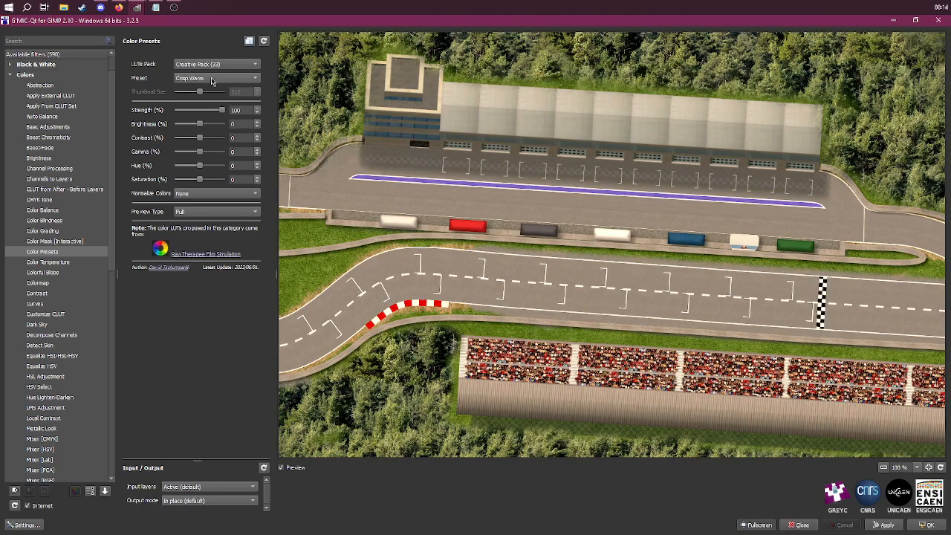
click(212, 80)
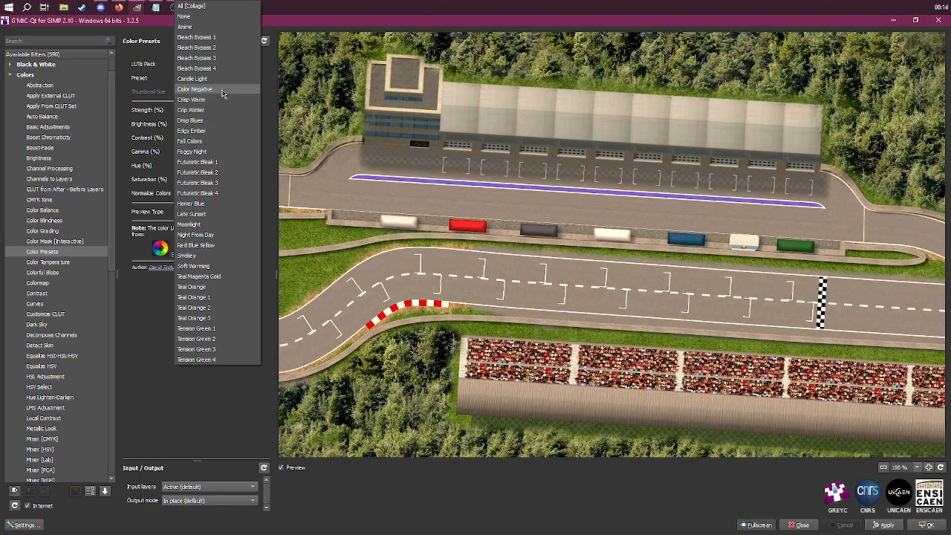
click(223, 92)
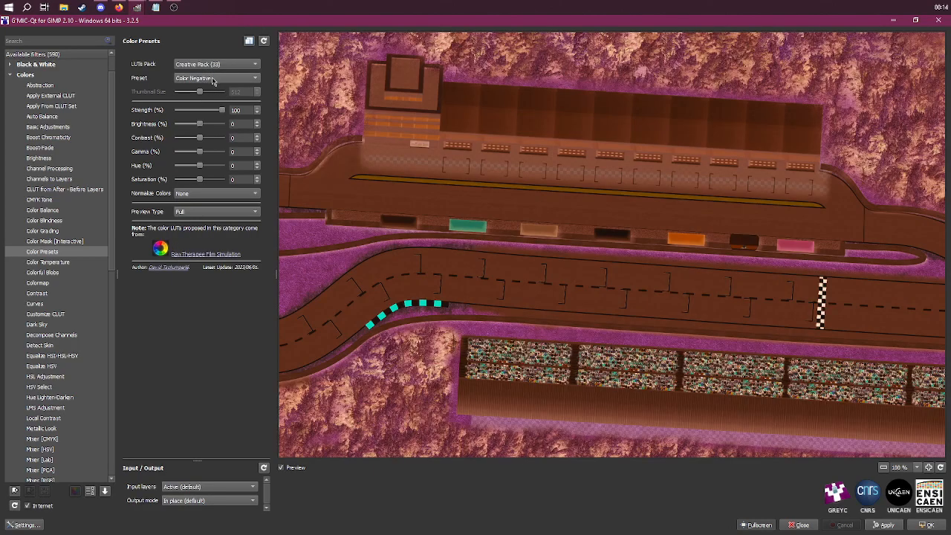
- Try the Foggy Night preset and test its strength, ending at 100 %, before returning to Night From Day
click(213, 80)
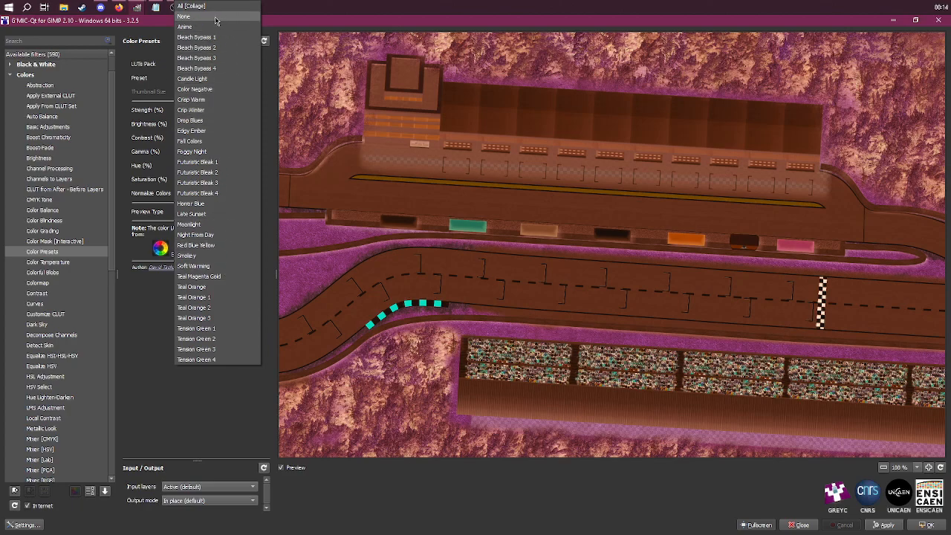
click(227, 152)
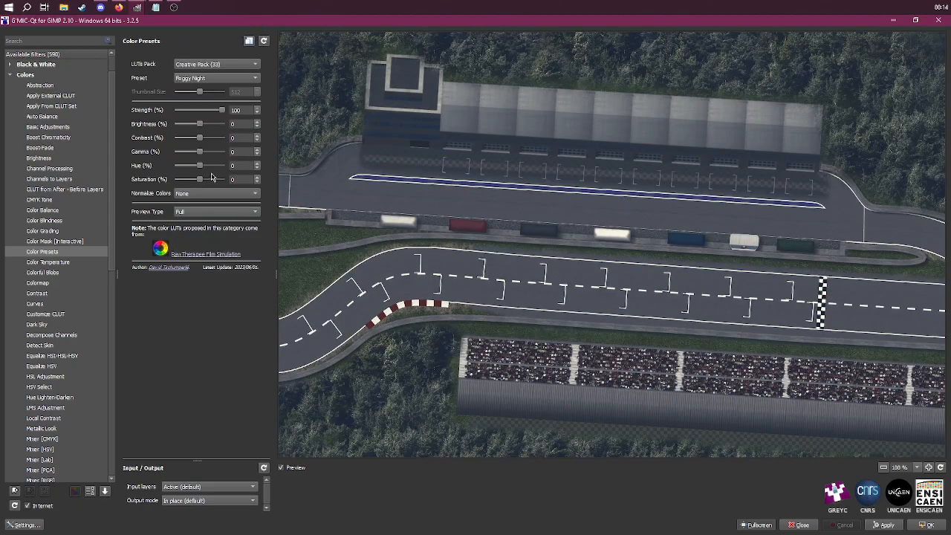
mouse_move(222, 110)
mouse_down()
mouse_move(187, 109)
mouse_move(223, 112)
mouse_up()
click(240, 79)
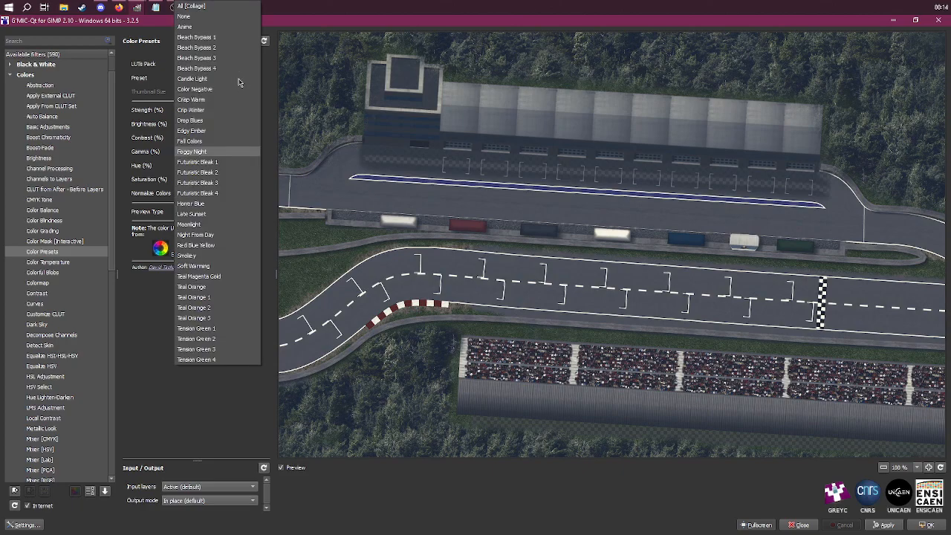
click(217, 238)
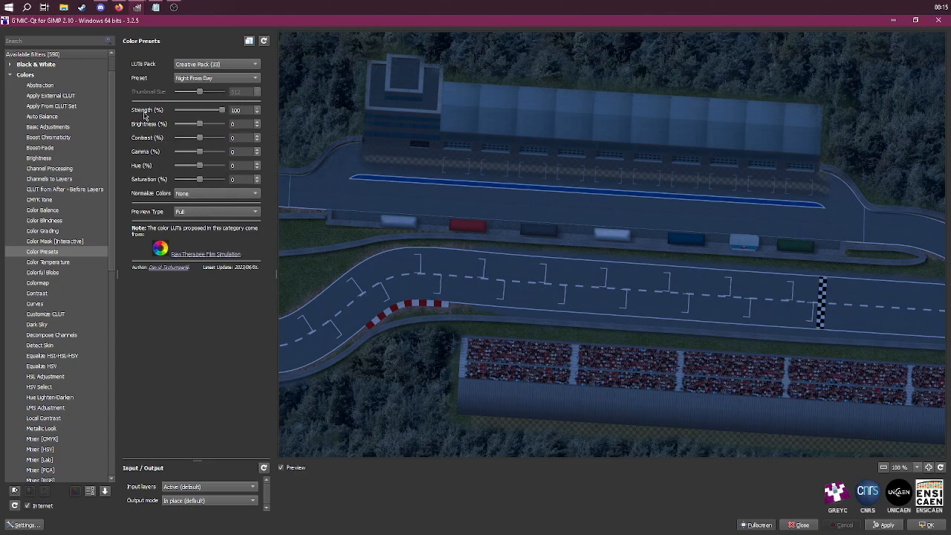
- Try the Both, Post-Normalize and Pre-Normalize color normalization options on Night From Day, and set normalization back to None
click(187, 194)
click(199, 227)
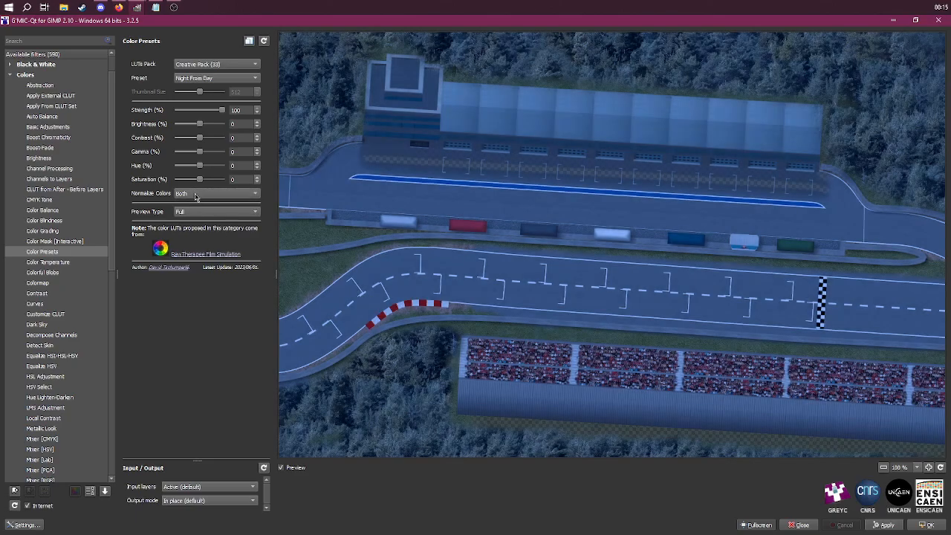
click(196, 196)
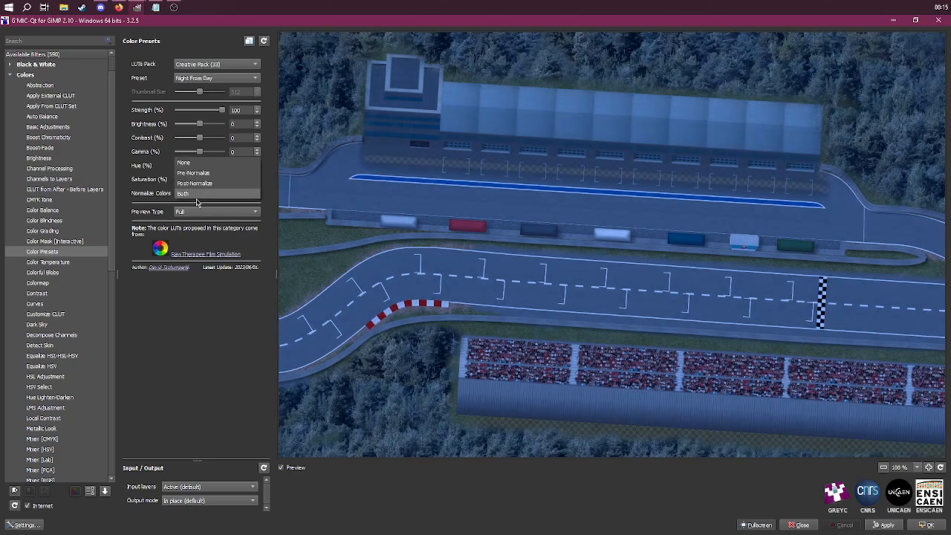
click(200, 186)
click(209, 195)
click(209, 183)
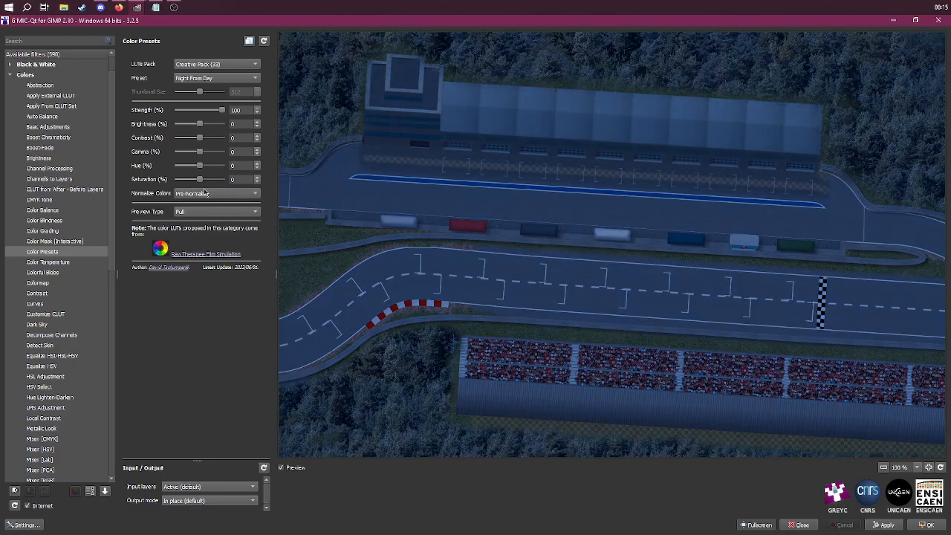
click(204, 193)
click(202, 182)
- Try the Cinematic LUTs pack with its Flavin preset, testing the strength and previewing the track around the pit area
click(230, 65)
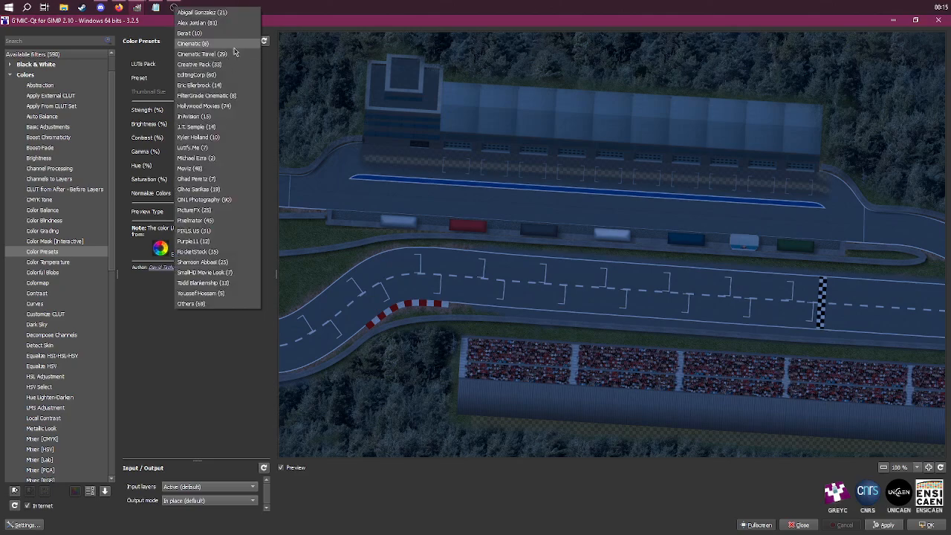
click(235, 44)
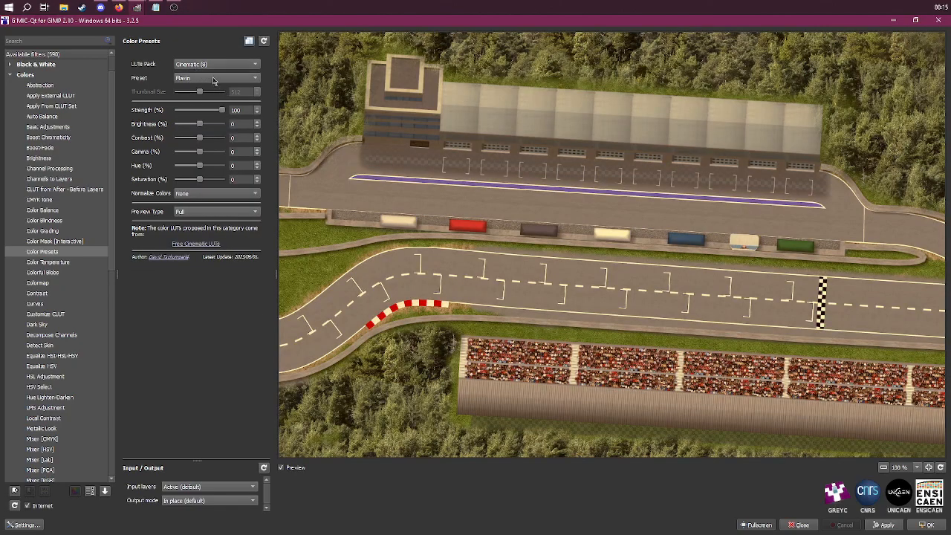
click(213, 78)
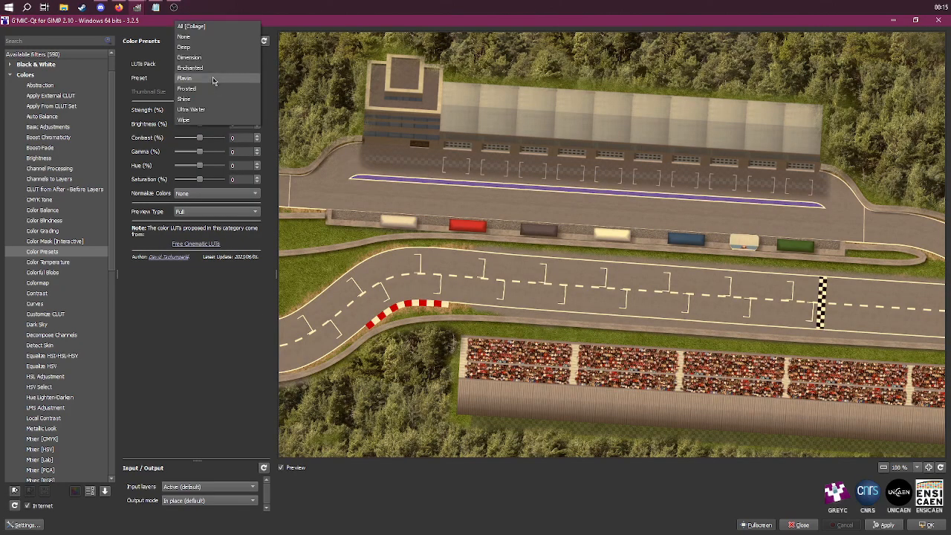
click(213, 79)
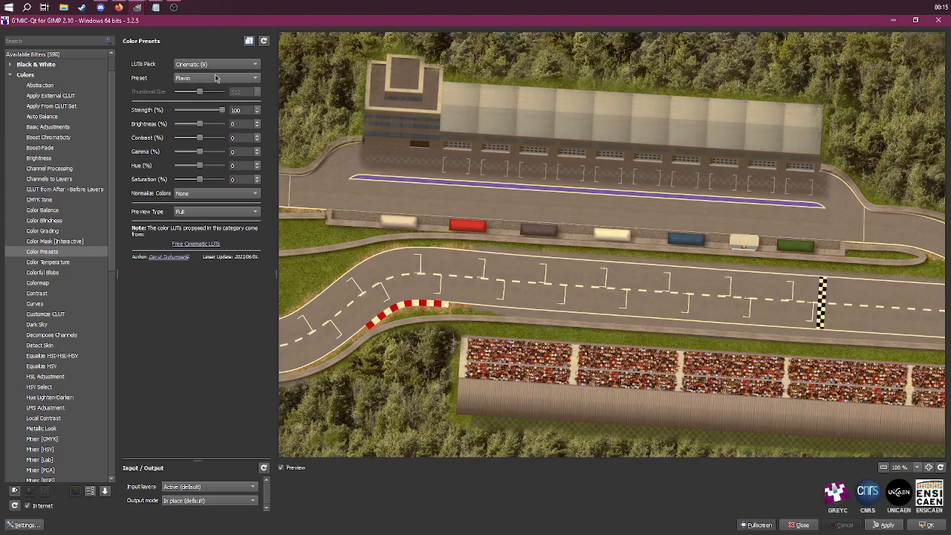
mouse_move(223, 111)
mouse_down()
mouse_move(173, 106)
mouse_move(235, 112)
mouse_up()
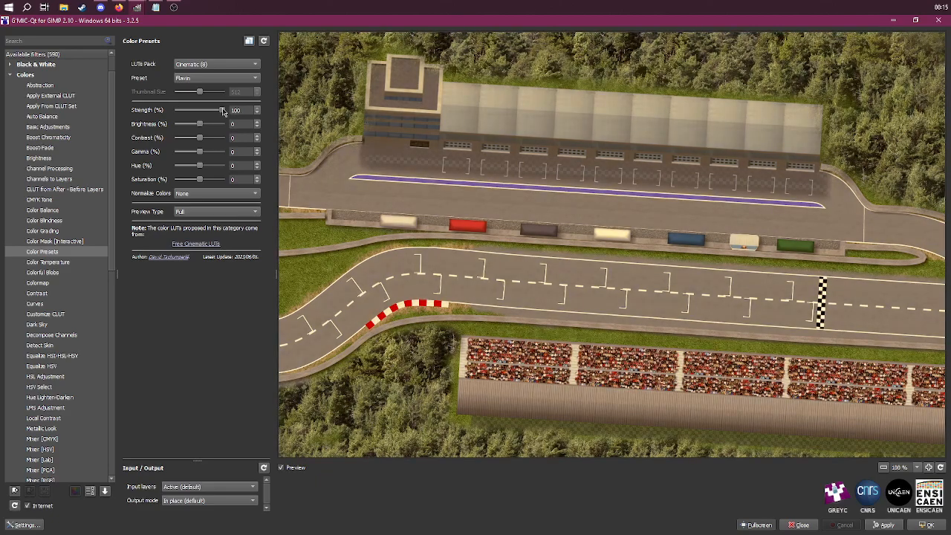
drag(222, 112, 284, 120)
drag(823, 204, 334, 243)
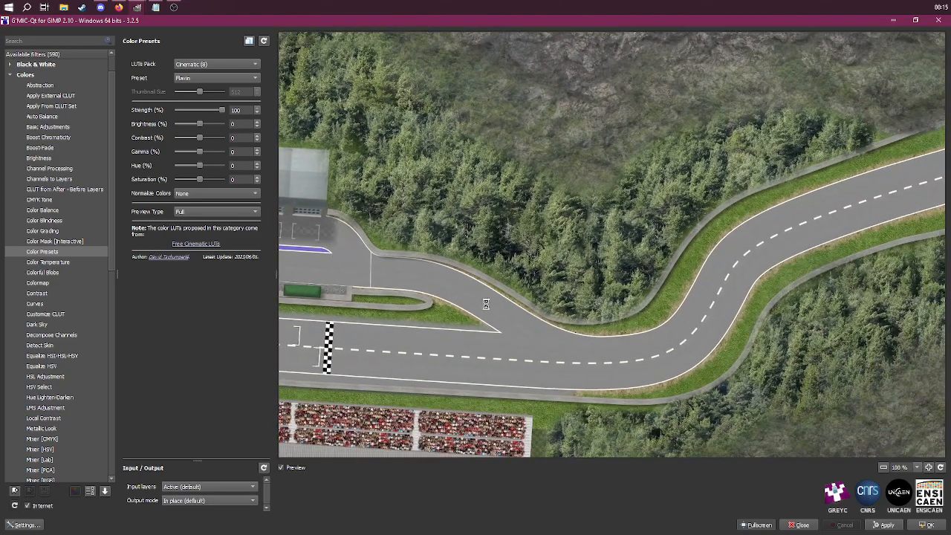
drag(377, 297, 772, 254)
drag(520, 269, 642, 270)
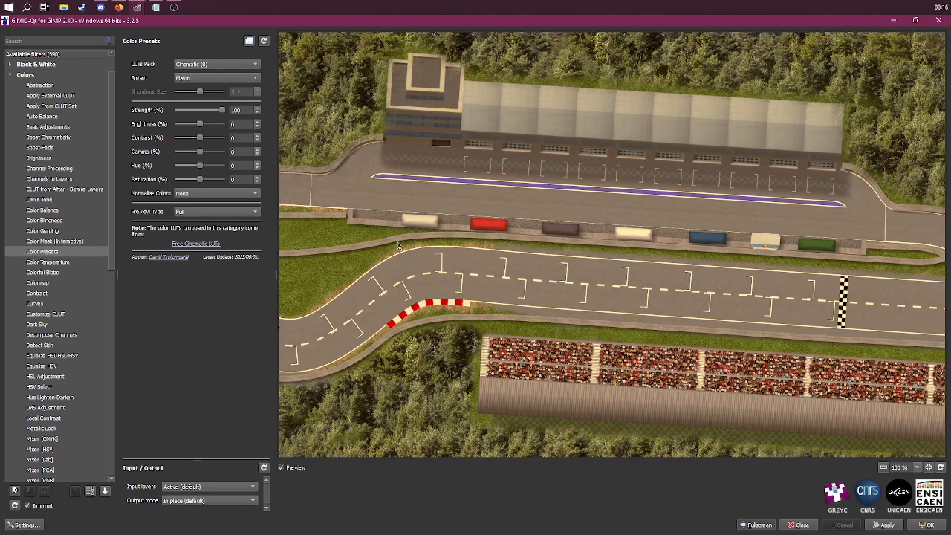
- Switch to the PIXLS.US LUTs pack and choose the Autumn preset
click(206, 66)
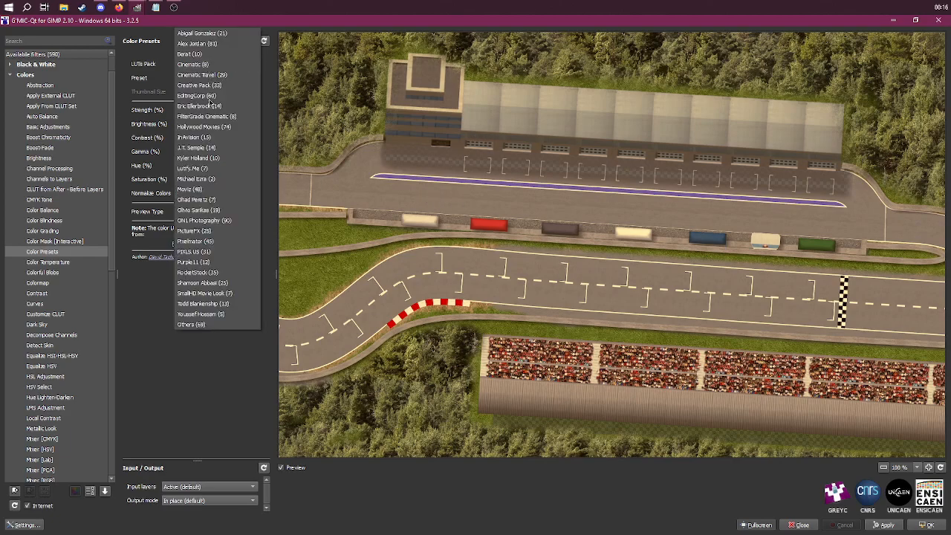
click(209, 253)
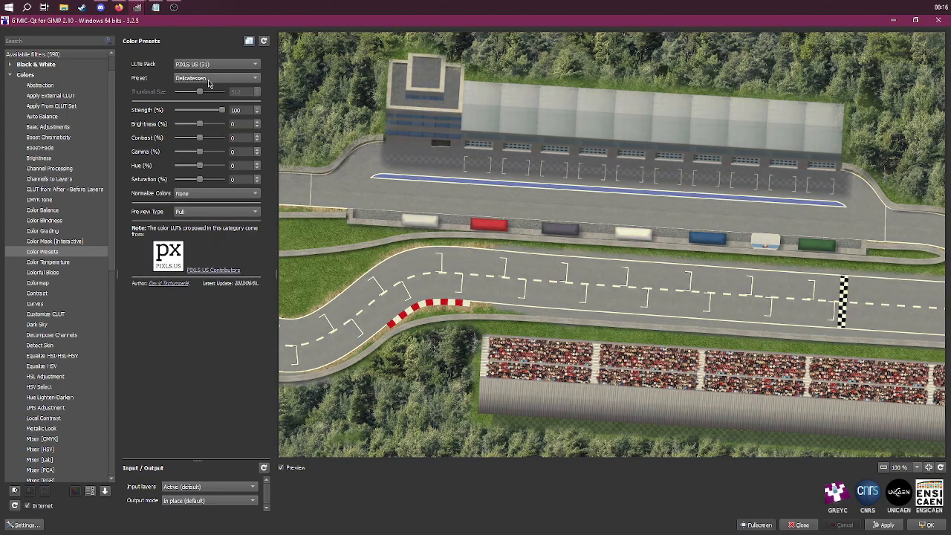
click(210, 79)
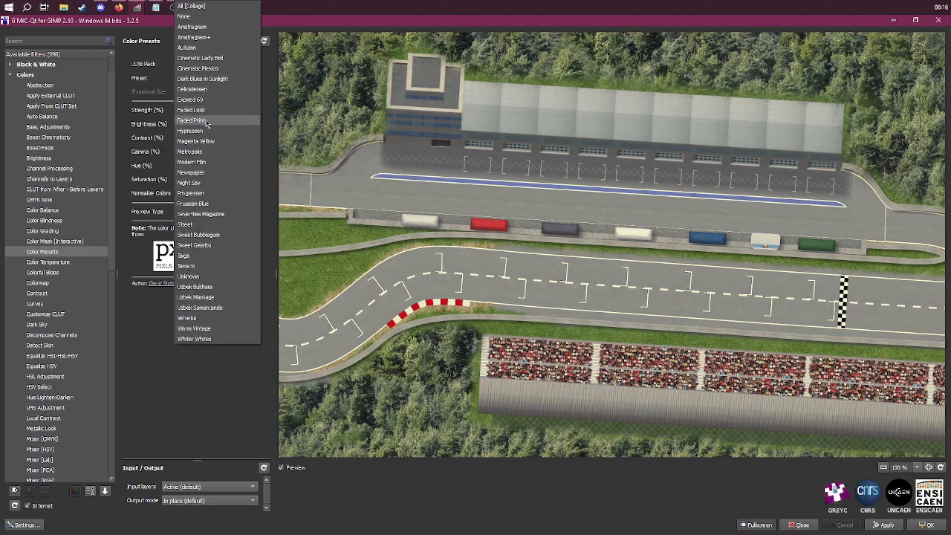
click(222, 47)
- Examine how the Autumn preset colors the forest, rocks, hairpins and water around the whole circuit, ending at the pit building
drag(327, 269, 524, 254)
drag(329, 239, 534, 284)
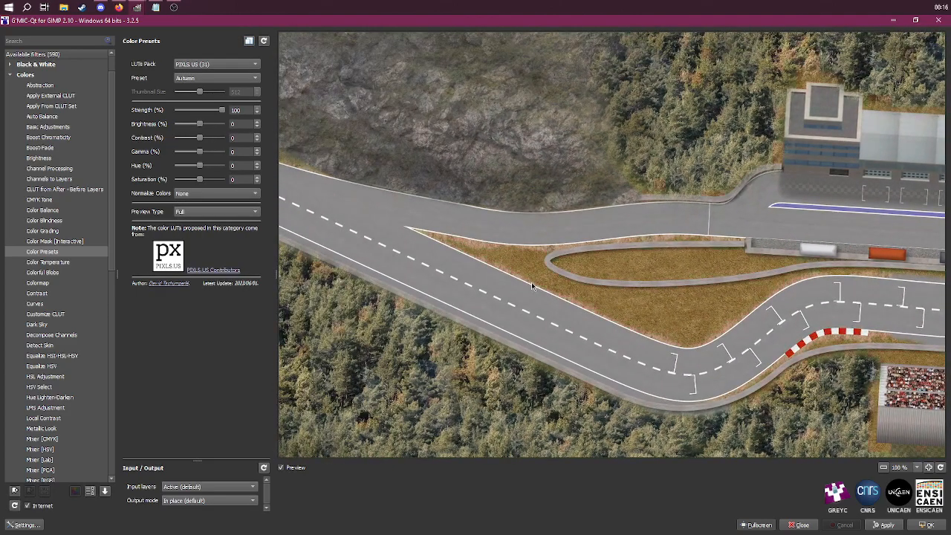
drag(394, 239, 645, 292)
drag(416, 199, 555, 255)
drag(526, 133, 365, 326)
drag(625, 117, 509, 280)
drag(494, 118, 573, 389)
drag(451, 181, 601, 338)
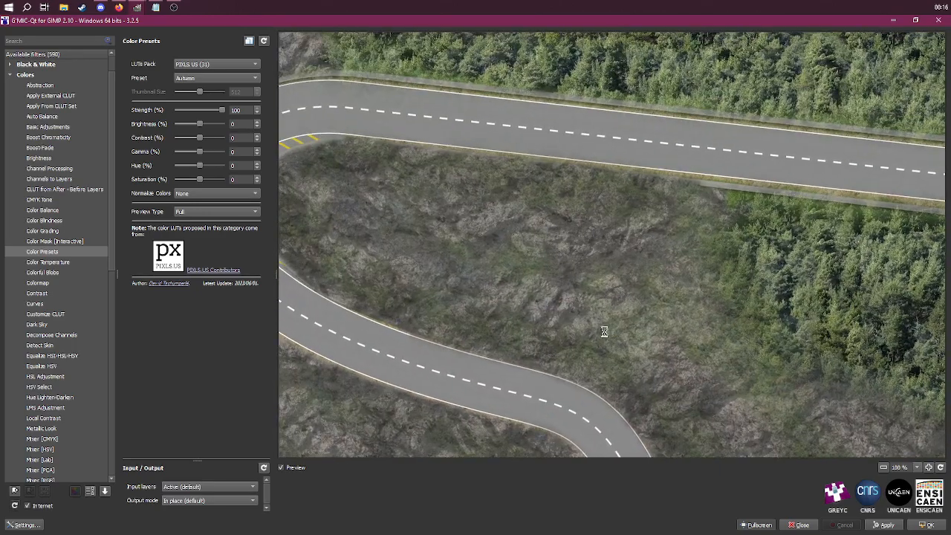
drag(692, 258, 401, 322)
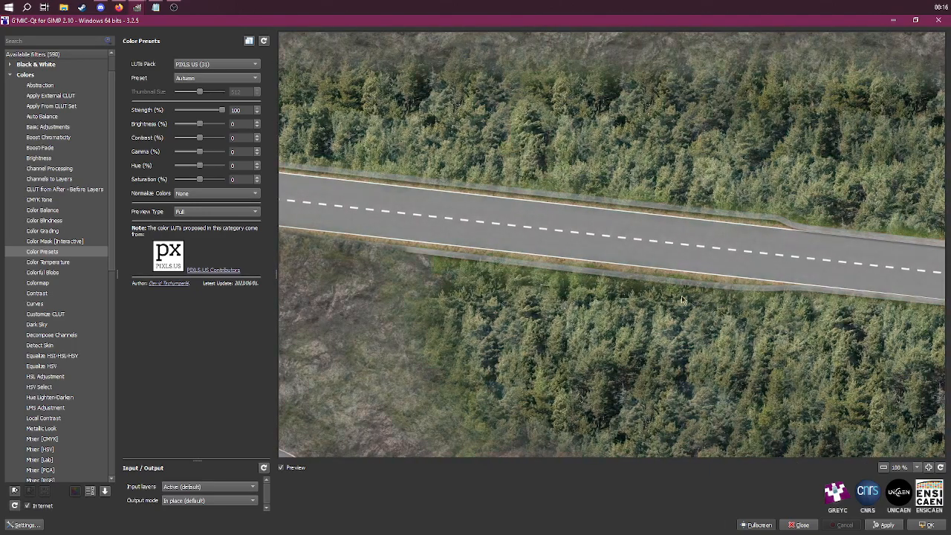
drag(691, 303, 602, 270)
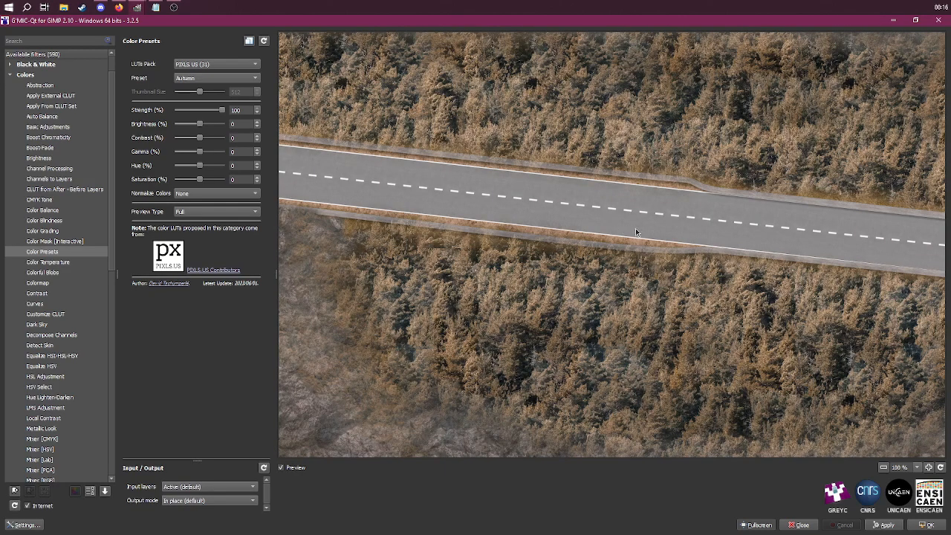
drag(923, 382, 619, 308)
drag(387, 253, 652, 284)
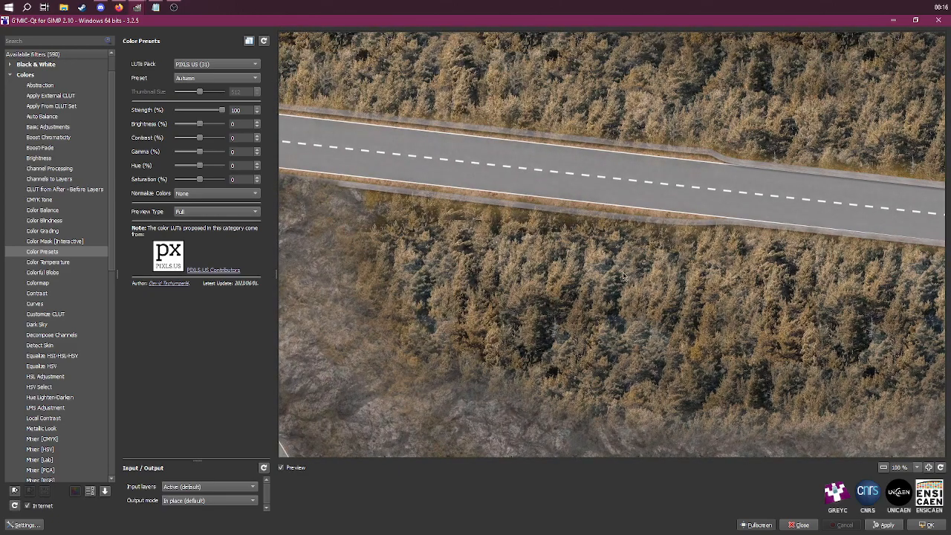
drag(852, 389, 409, 362)
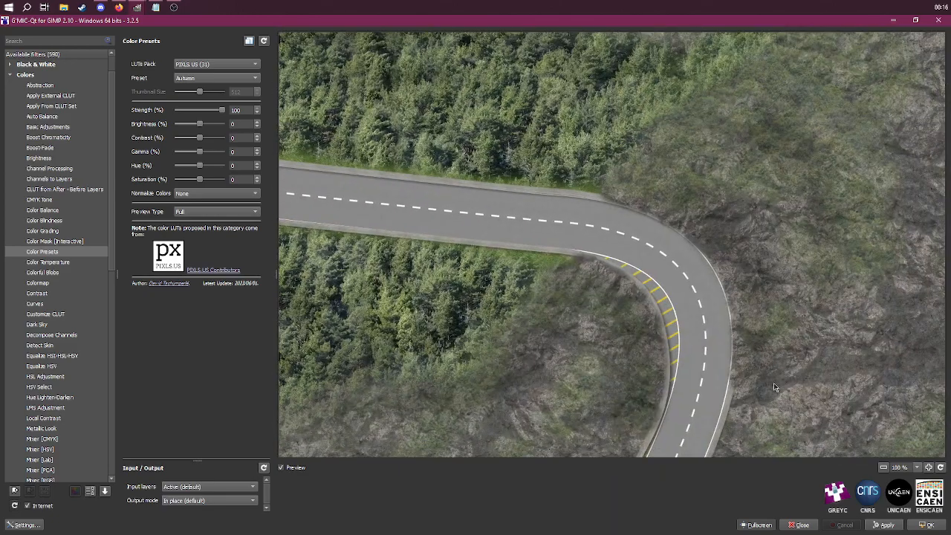
drag(784, 388, 527, 119)
drag(500, 369, 496, 137)
drag(797, 350, 411, 288)
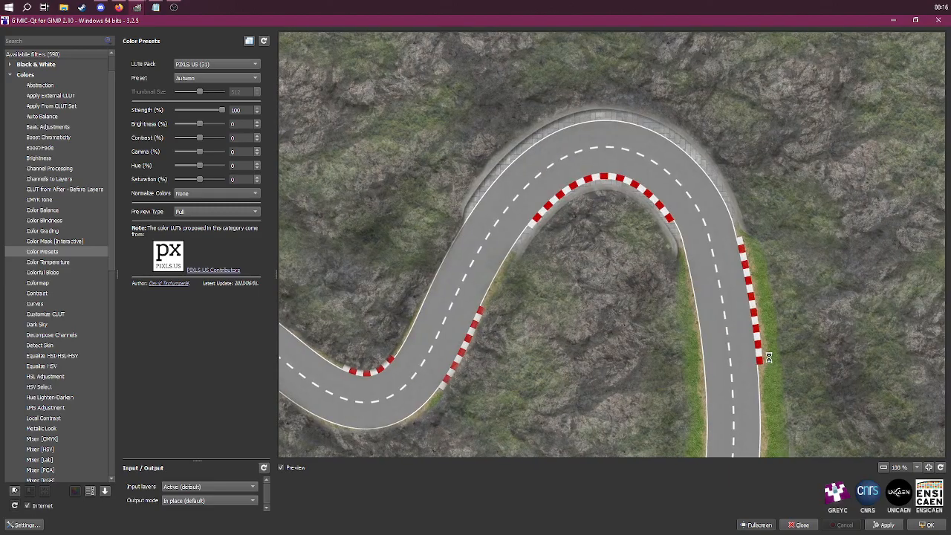
drag(756, 418, 589, 112)
drag(523, 275, 865, 107)
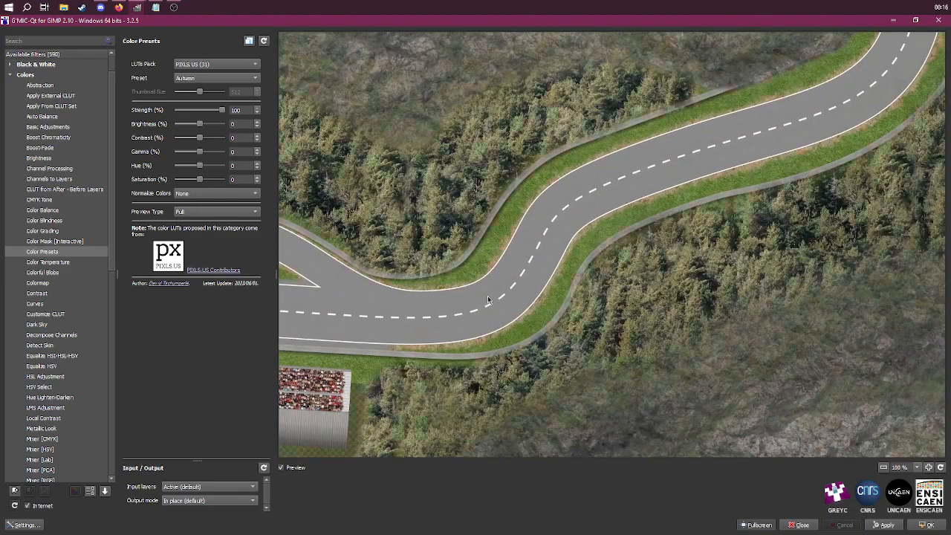
drag(375, 270, 734, 238)
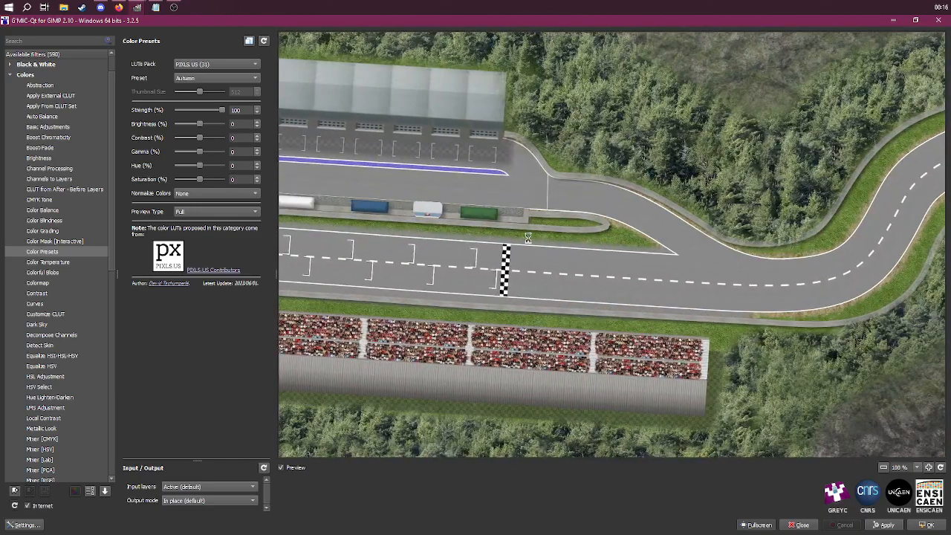
drag(450, 241, 608, 243)
drag(479, 248, 581, 245)
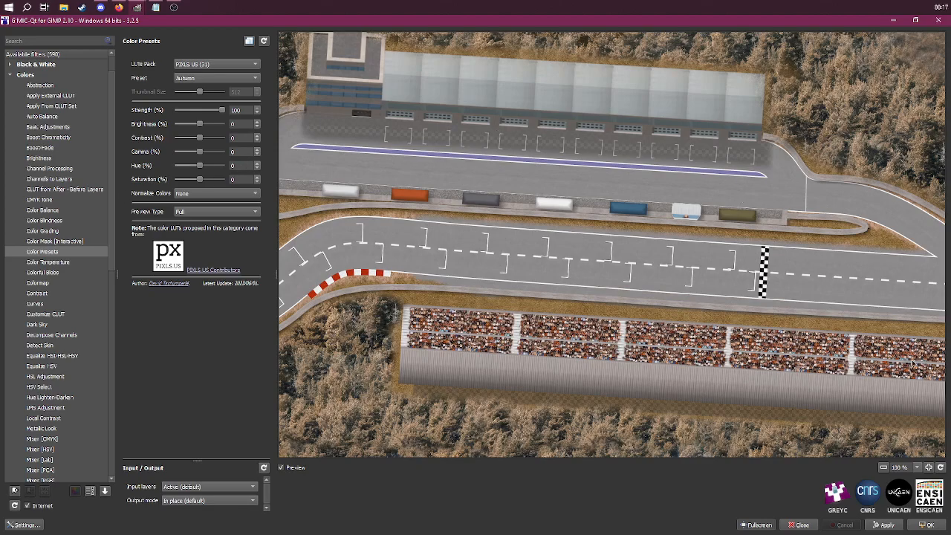
drag(495, 139, 943, 408)
drag(386, 148, 588, 303)
drag(357, 89, 598, 319)
drag(518, 225, 637, 344)
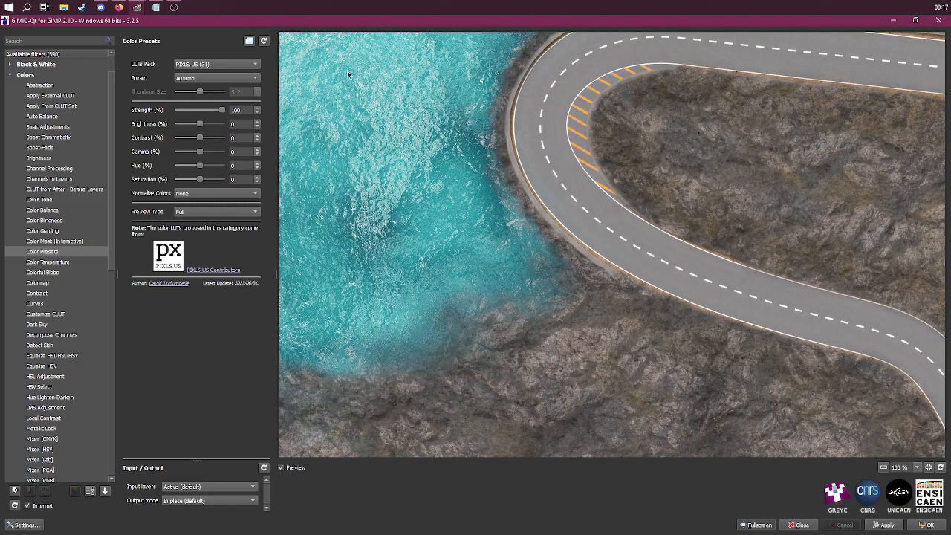
drag(811, 401, 521, 156)
drag(928, 438, 482, 56)
drag(914, 438, 463, 222)
- Try the Taiga and Sweet Gelatto presets of the PIXLS.US pack on the pit area, ending on Taiga
click(218, 80)
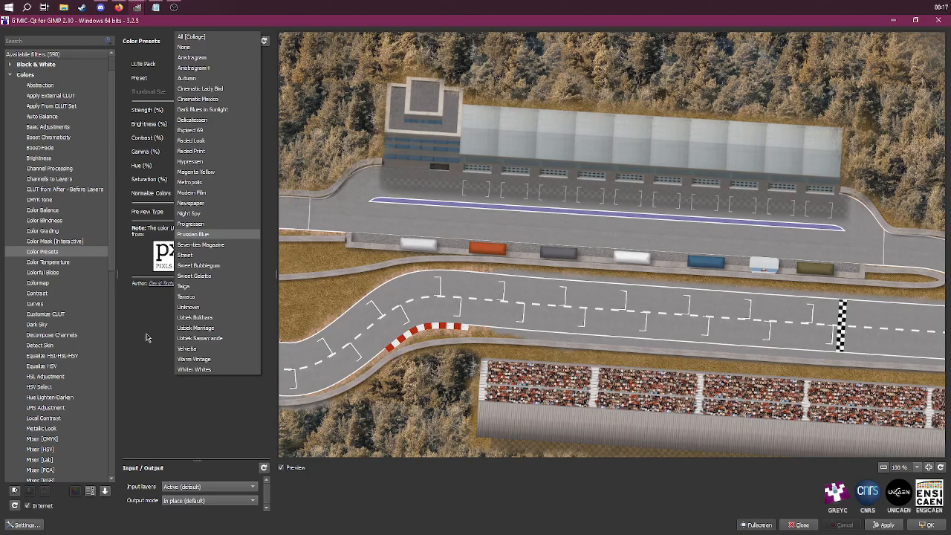
click(207, 286)
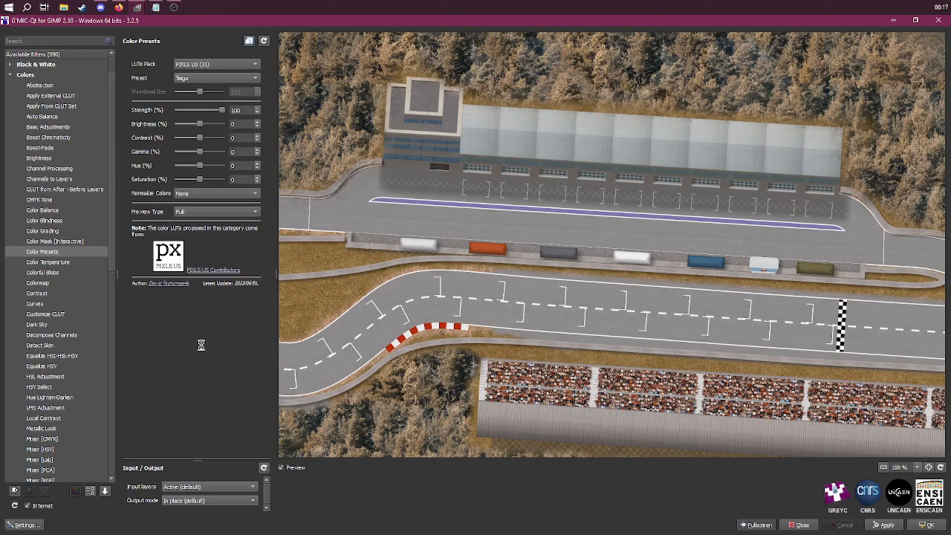
scroll(228, 78, up, 1)
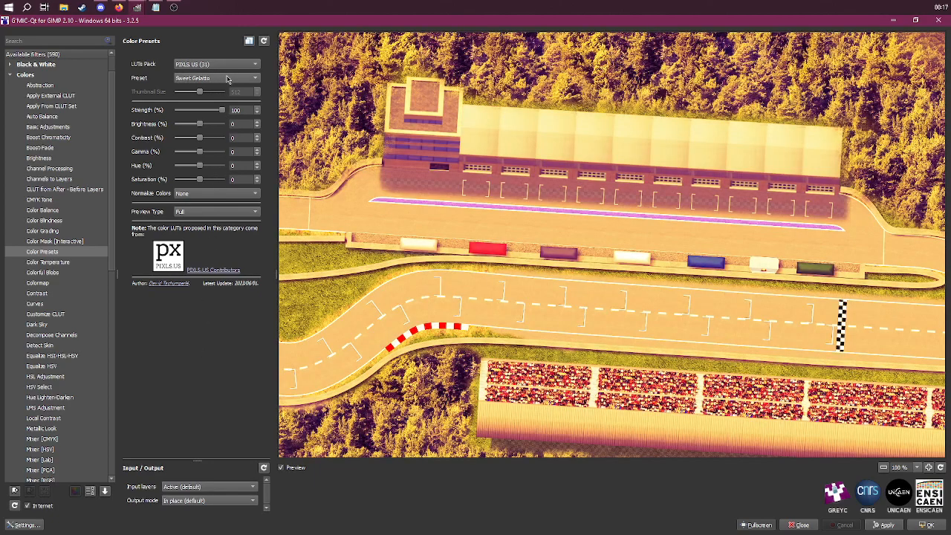
scroll(228, 79, down, 1)
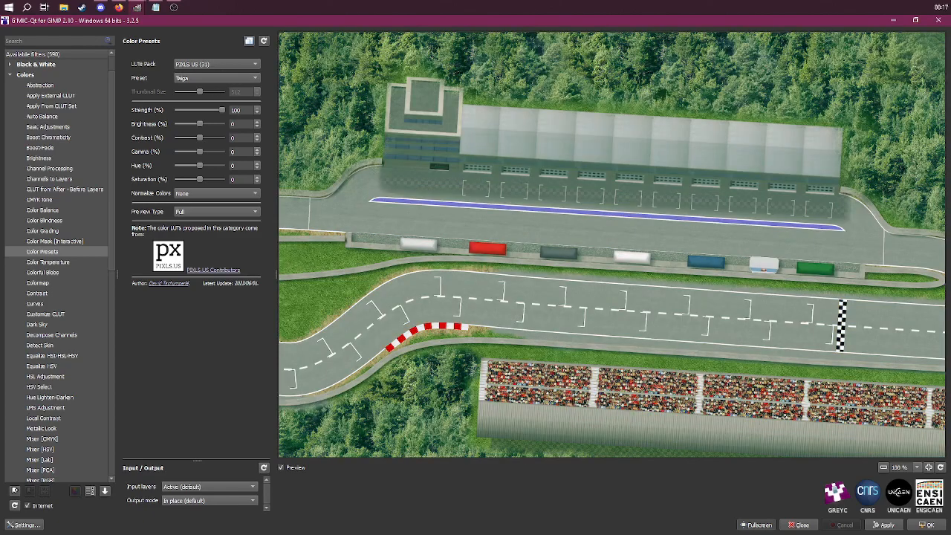
- Switch to the Shamoon Abbasi LUTs pack with the Date 39 preset and test its strength, ending at 100 %
click(255, 66)
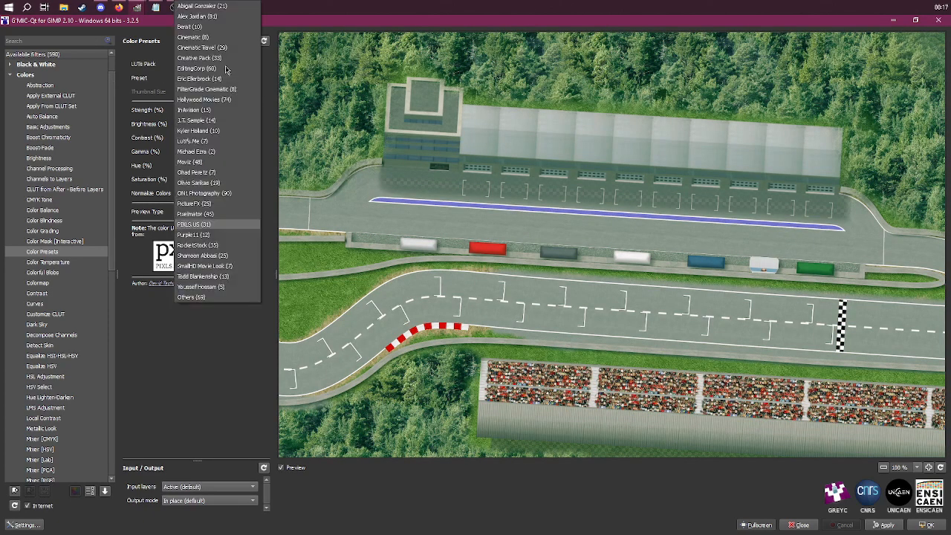
click(234, 256)
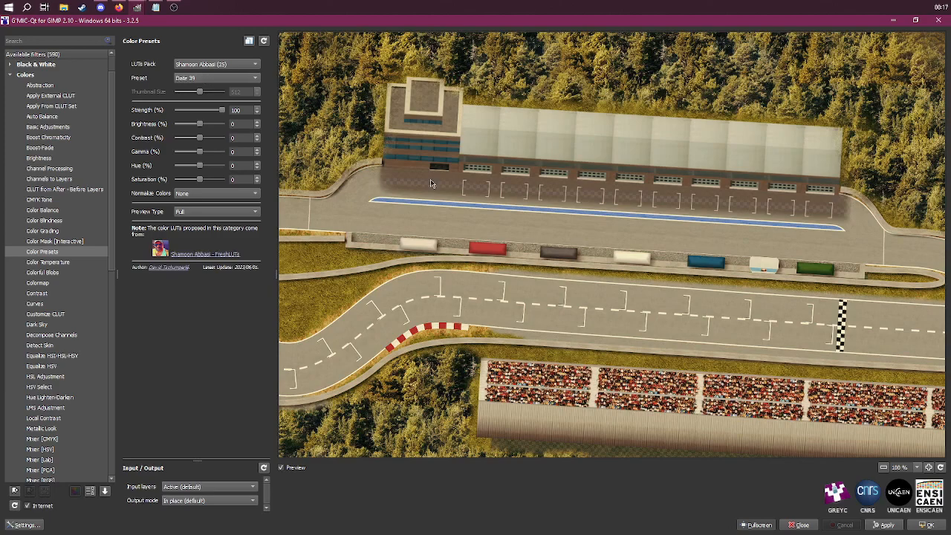
drag(221, 111, 248, 113)
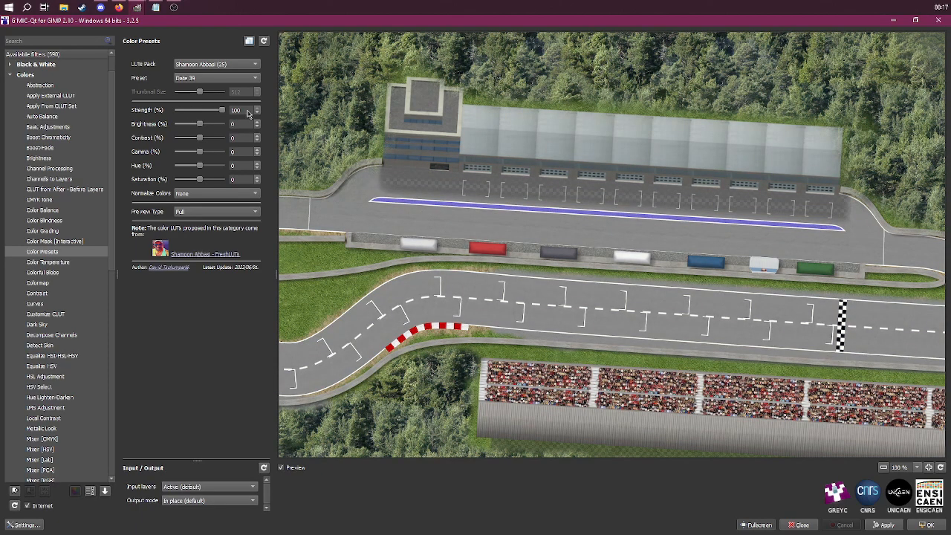
- Choose the Day for Night preset and test its strength on the pit area at 66.7 %, ending at 100 %
click(229, 81)
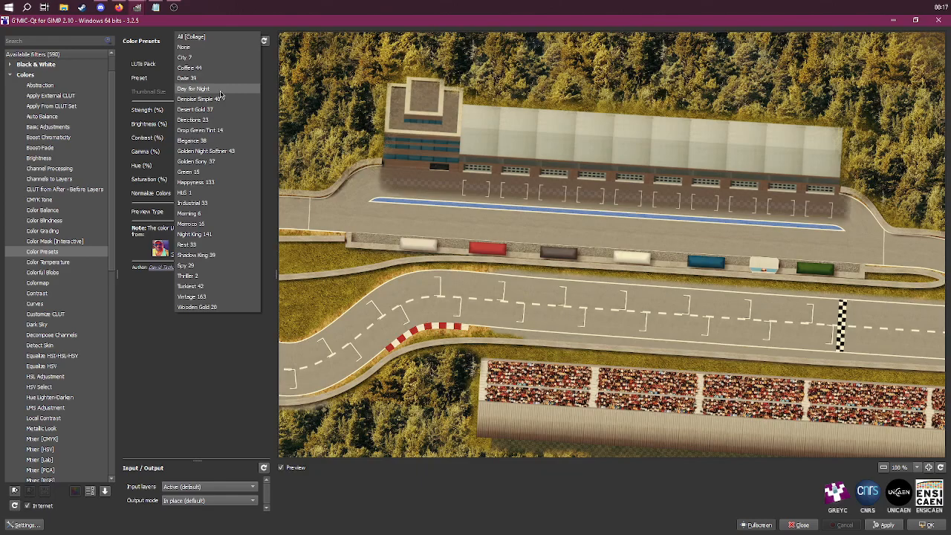
click(220, 92)
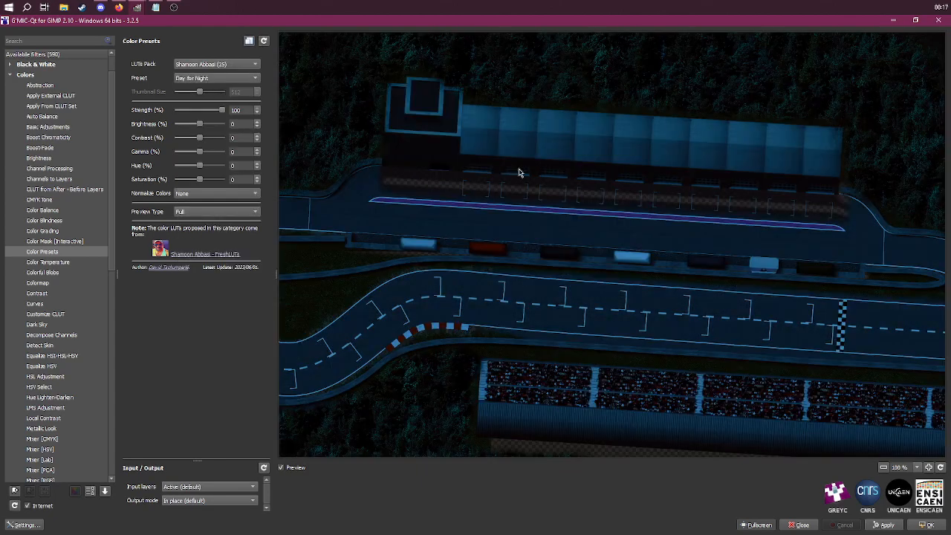
drag(386, 281, 187, 223)
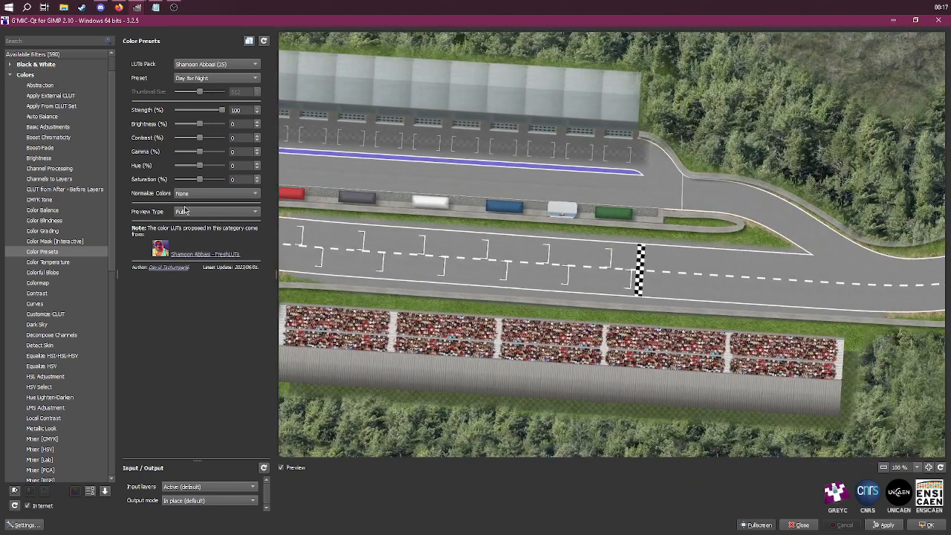
drag(385, 251, 505, 268)
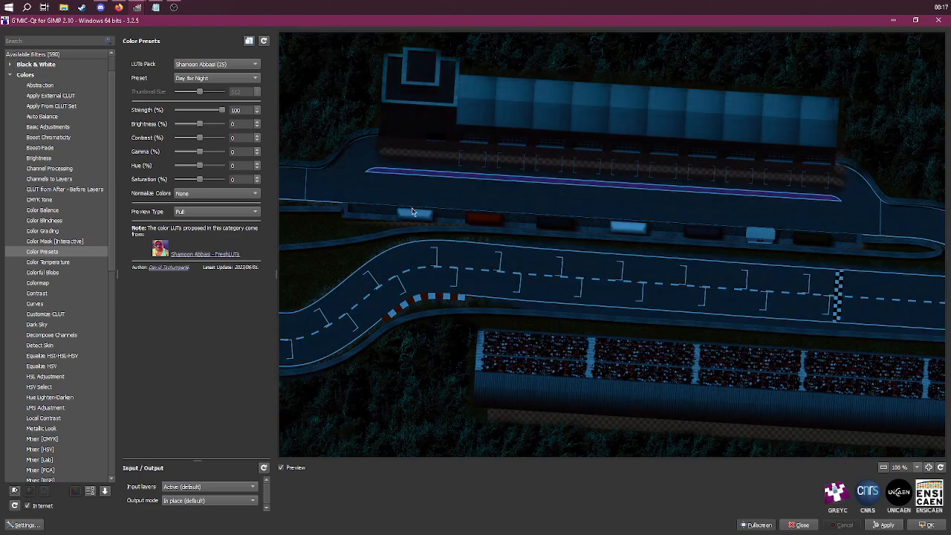
drag(221, 110, 210, 109)
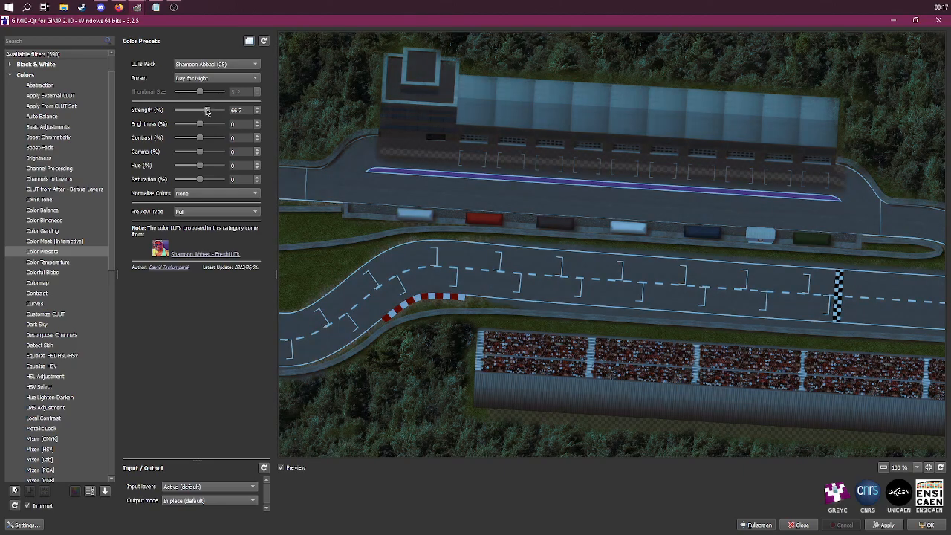
drag(208, 109, 281, 118)
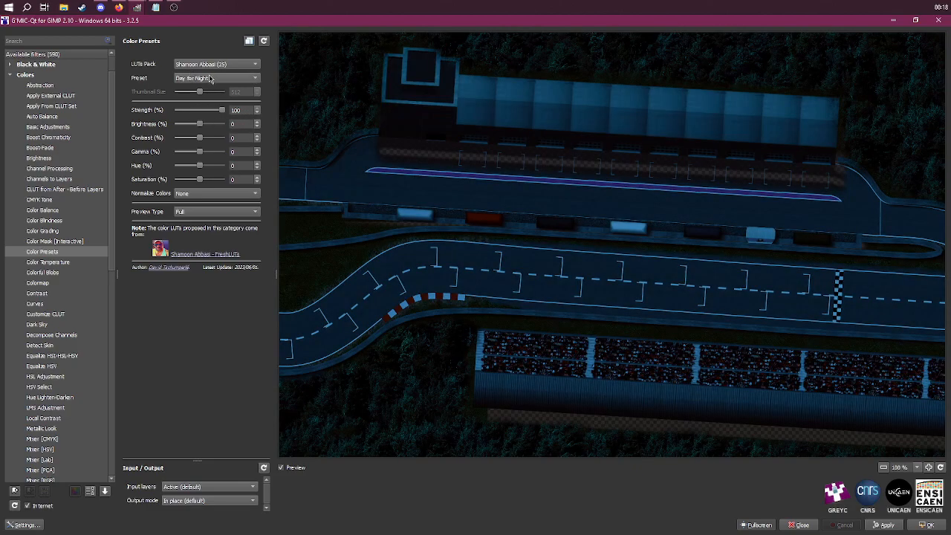
- Switch to the Others LUTs pack with the Sunny preset at 100 % strength and inspect the pit area and grandstand
click(211, 65)
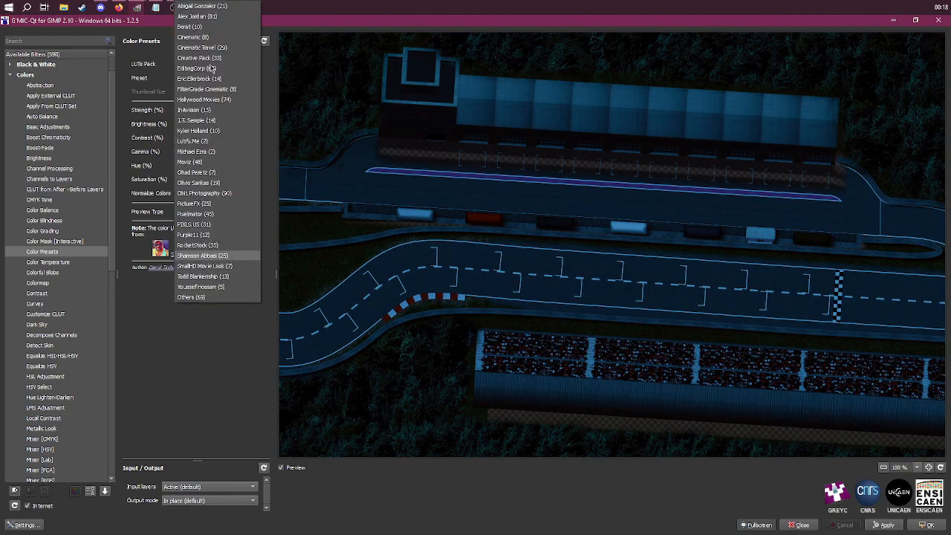
click(215, 297)
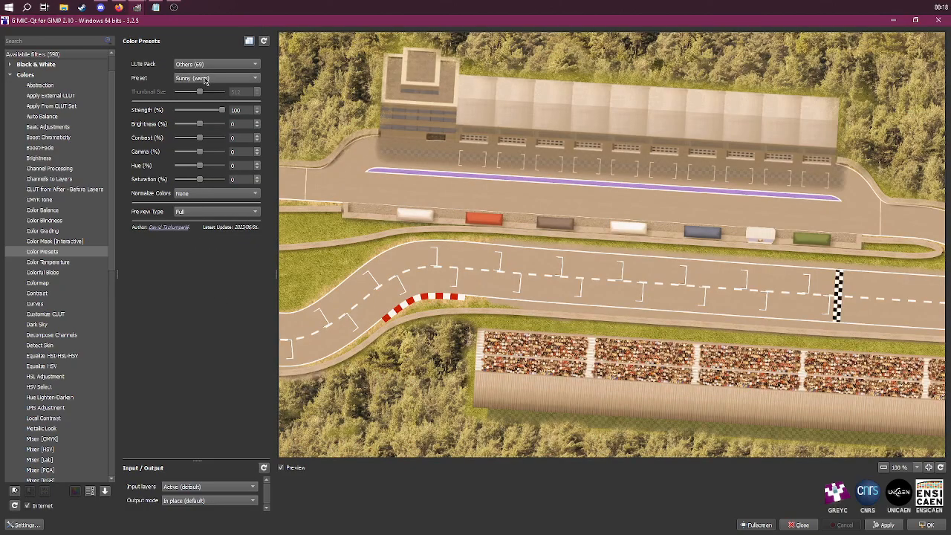
click(206, 78)
click(223, 367)
drag(222, 109, 274, 118)
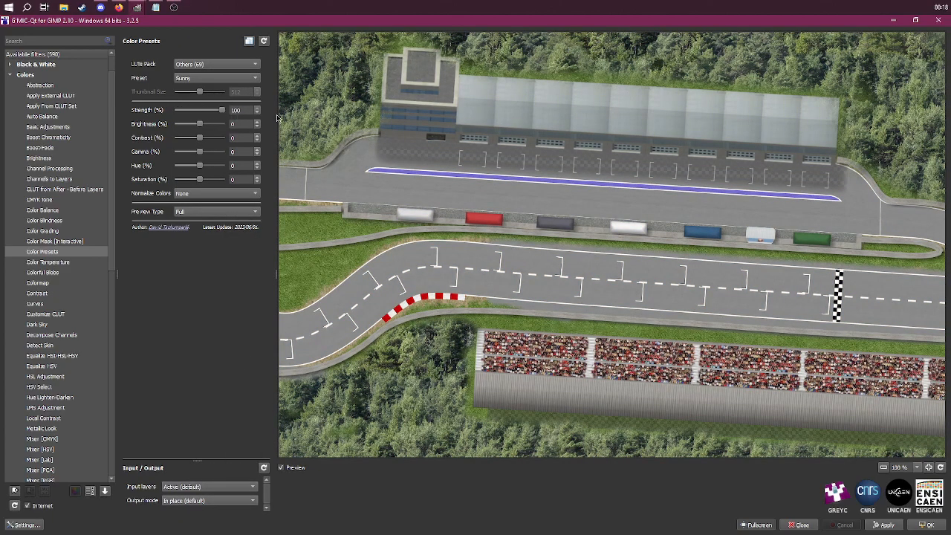
drag(428, 212, 374, 231)
drag(776, 295, 789, 278)
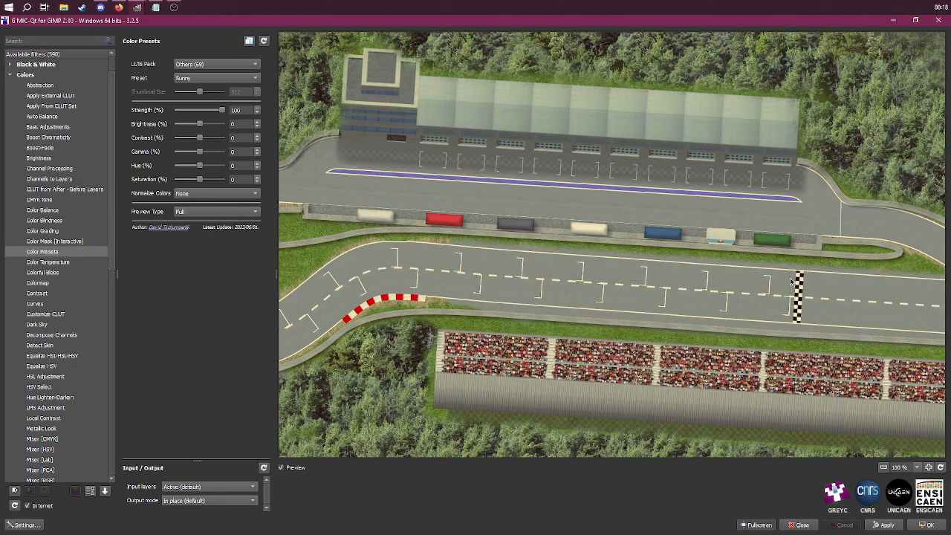
- Try the Both option for color normalization on the Sunny preset, ending on None
click(209, 79)
click(124, 88)
click(203, 196)
click(199, 225)
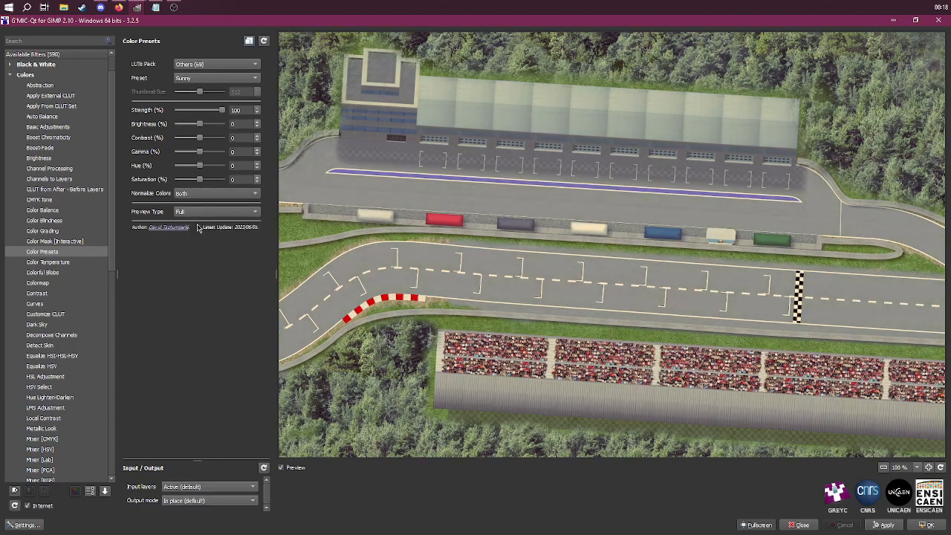
click(199, 194)
click(198, 163)
- Choose the Sunny (warm) preset and test its strength at about 59 %, ending at 100 %
click(213, 78)
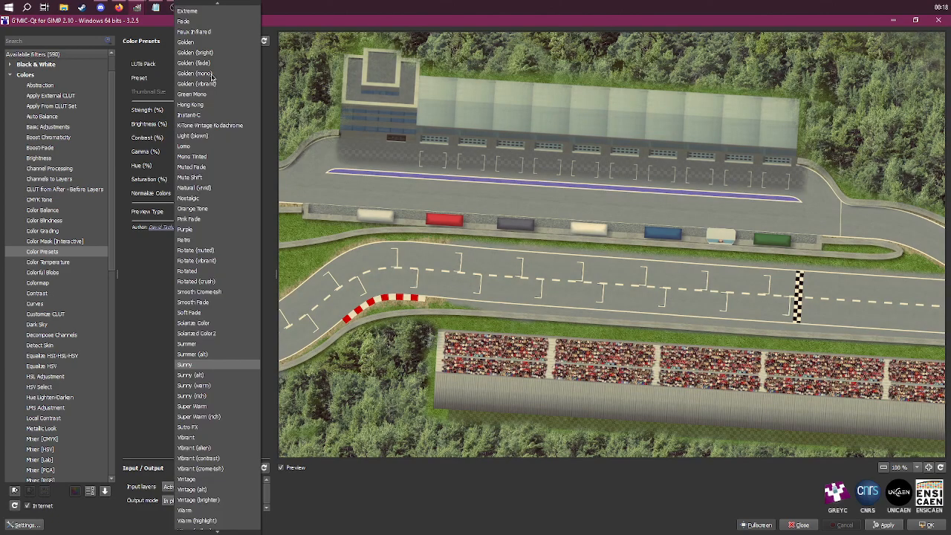
click(218, 386)
scroll(231, 78, up, 2)
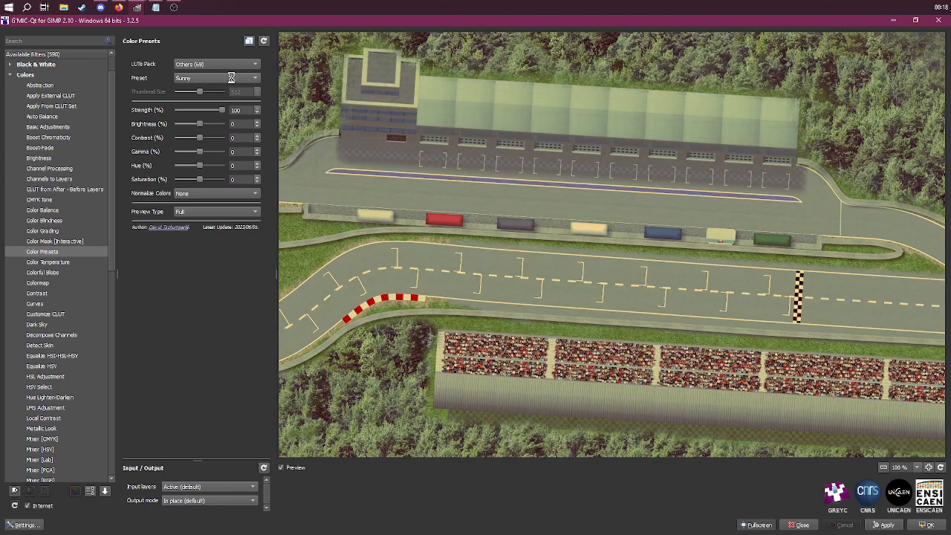
scroll(231, 80, up, 1)
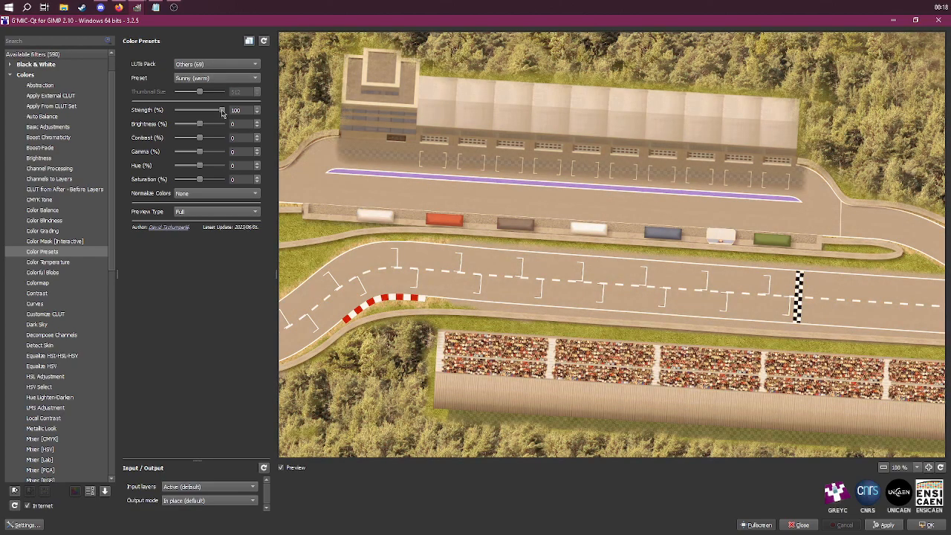
mouse_move(221, 110)
mouse_down()
mouse_move(169, 116)
mouse_move(204, 118)
mouse_up()
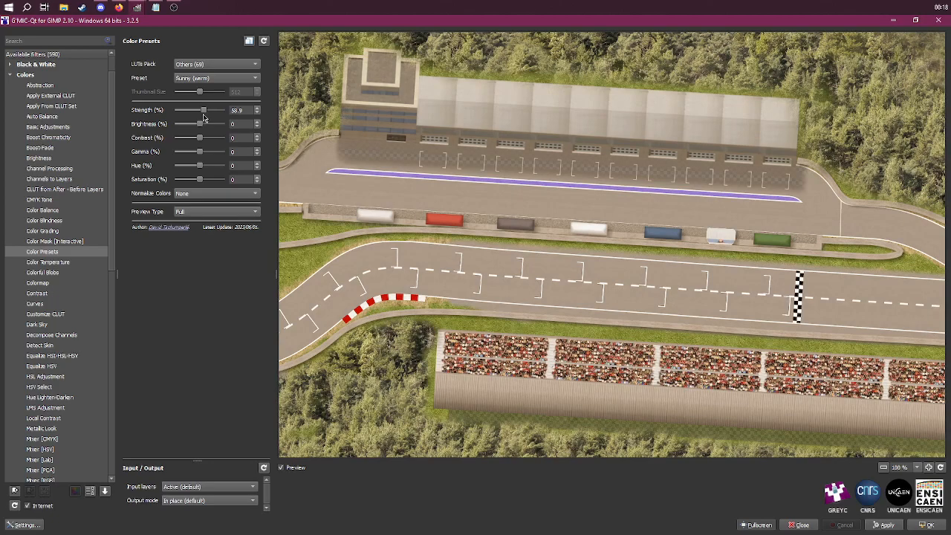
drag(203, 113, 226, 118)
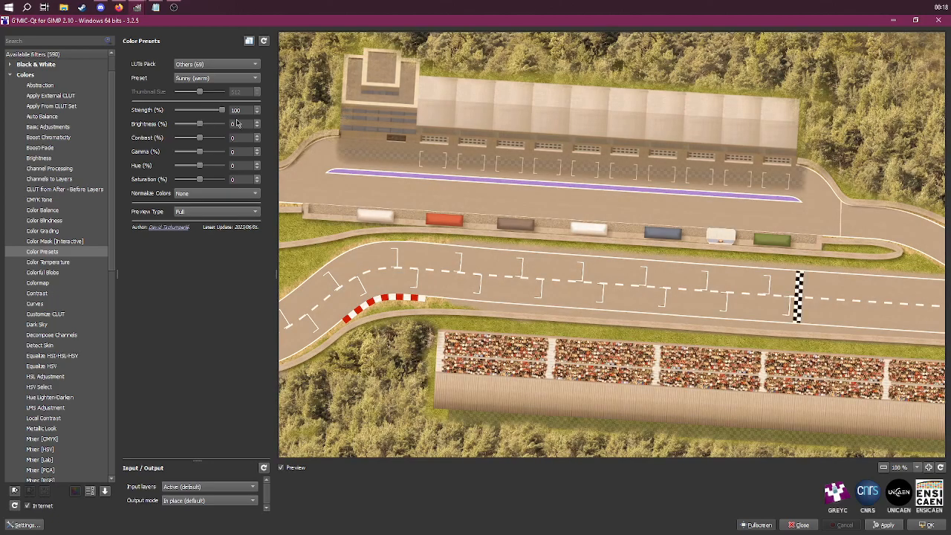
mouse_move(220, 112)
mouse_down()
mouse_move(193, 114)
mouse_move(230, 113)
mouse_up()
- Apply the Foggy Night preset of the Creative Pack at 100 % strength and dismiss the Color Temperature dialog
click(226, 65)
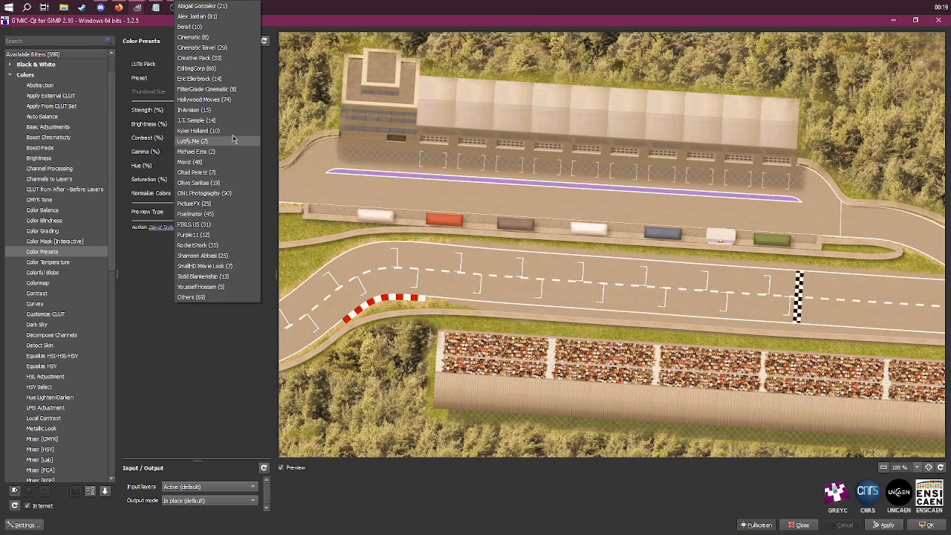
click(225, 60)
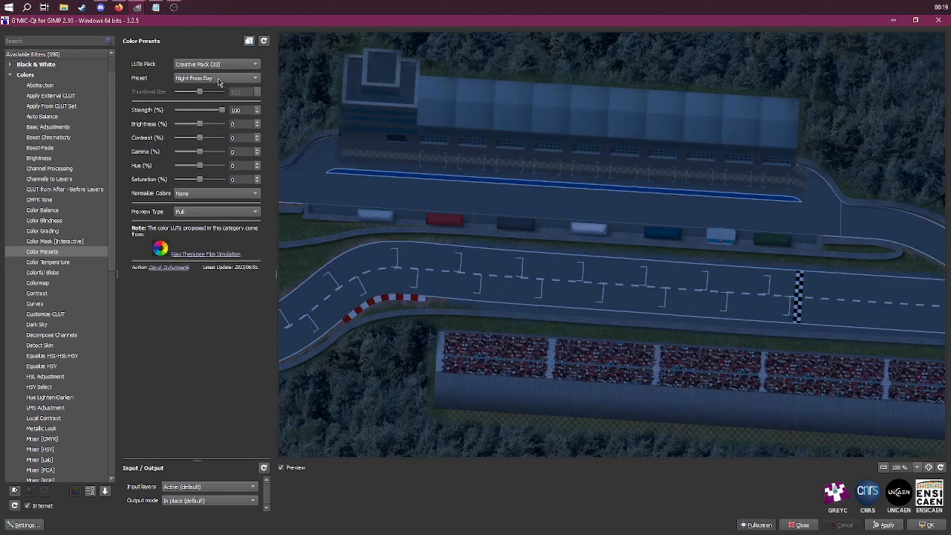
click(219, 80)
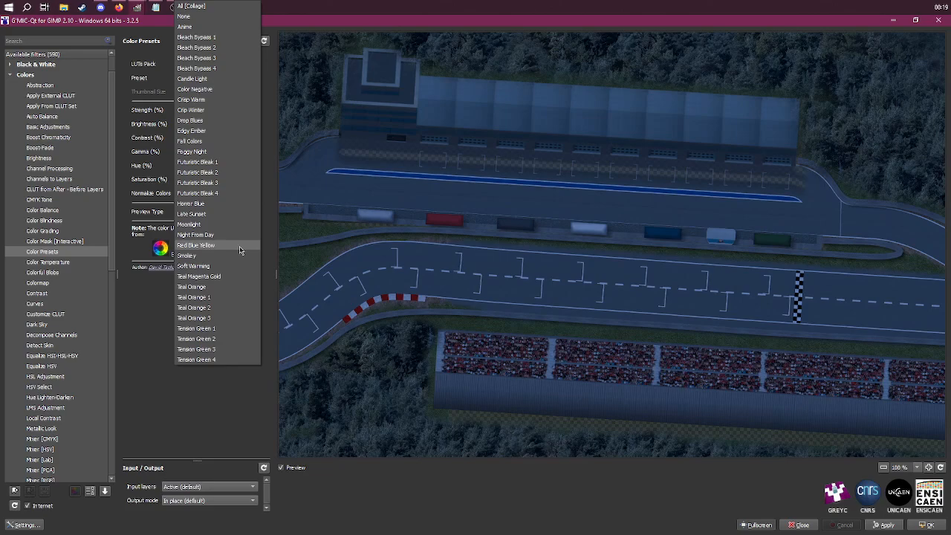
click(226, 151)
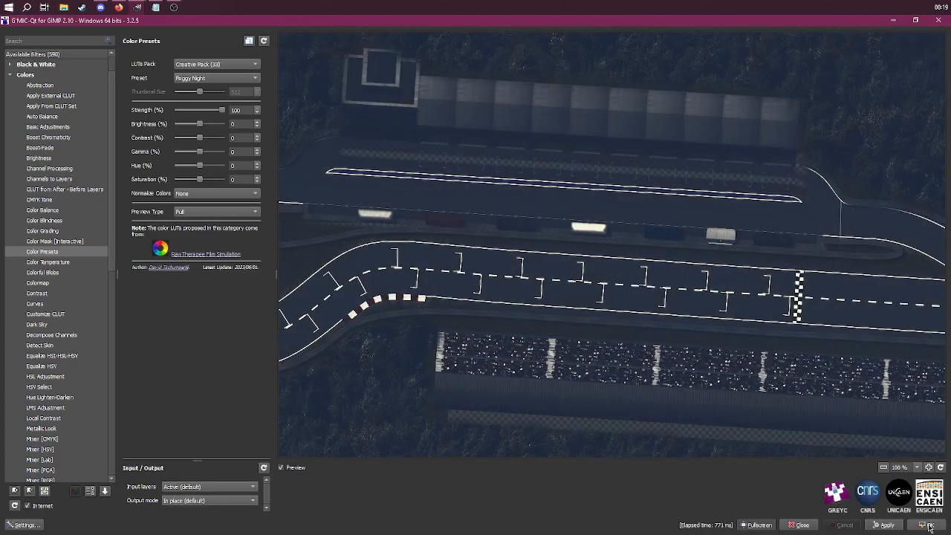
click(928, 526)
key(ctrl+shift+f)
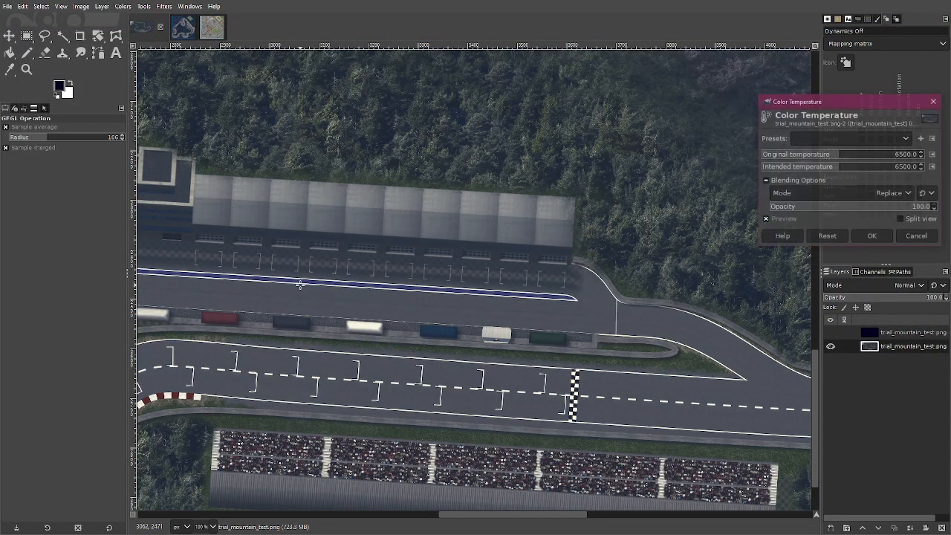
click(912, 237)
- Examine the Foggy Night coloring from the pit area out to the whole circuit, including the forest, rocks and water
click(27, 36)
scroll(523, 373, down, 2)
scroll(522, 373, up, 3)
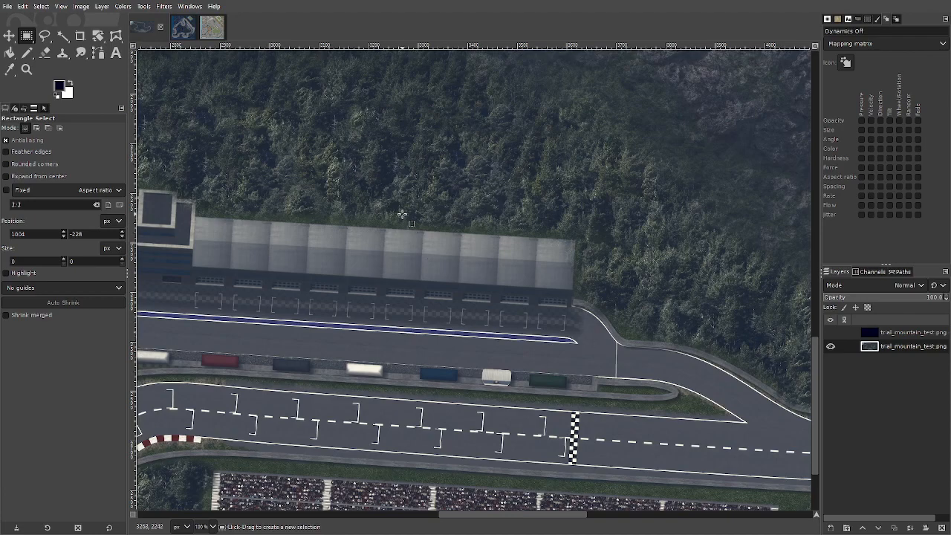
scroll(402, 215, down, 3)
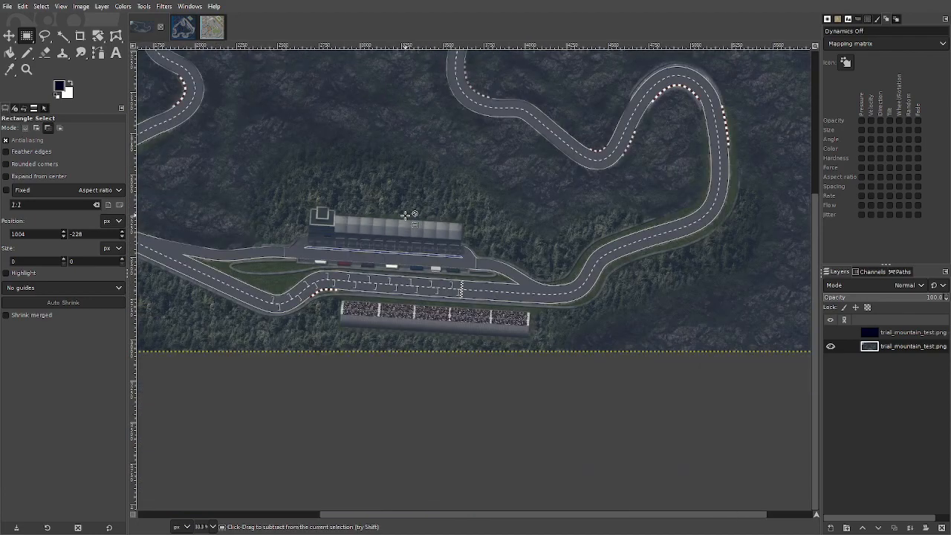
scroll(405, 214, down, 1)
scroll(384, 411, up, 4)
drag(330, 308, 421, 301)
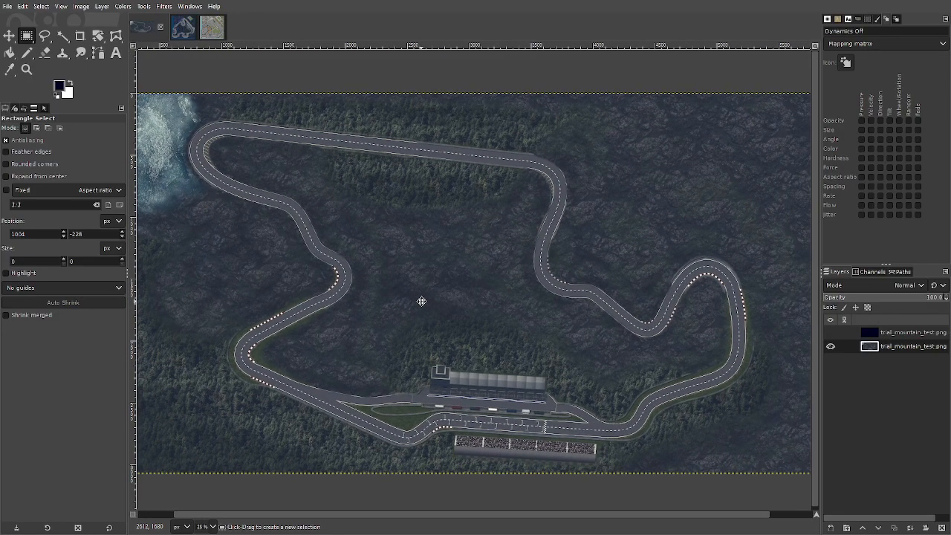
scroll(329, 314, up, 3)
scroll(396, 354, down, 3)
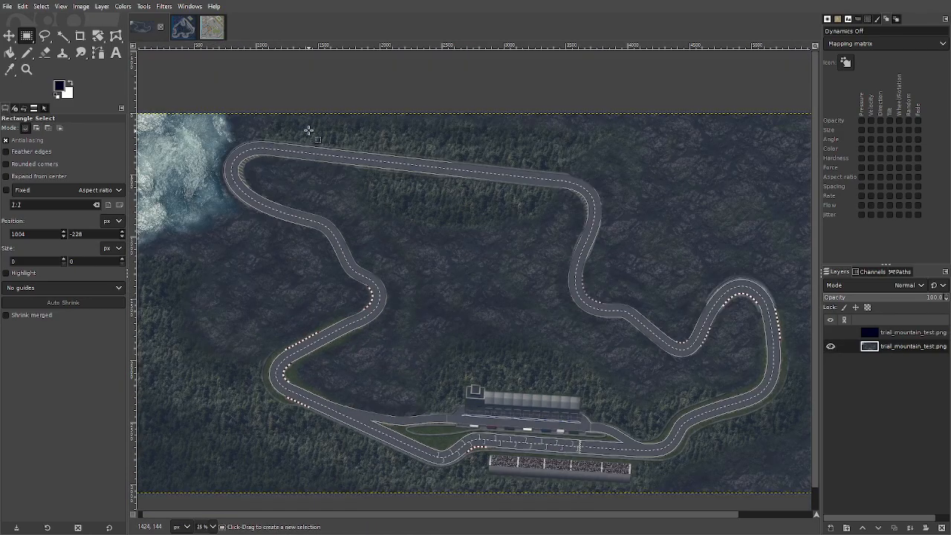
- Switch to the city circuit's night map and examine its lit track, grandstands, street lamps, buildings and water
click(184, 30)
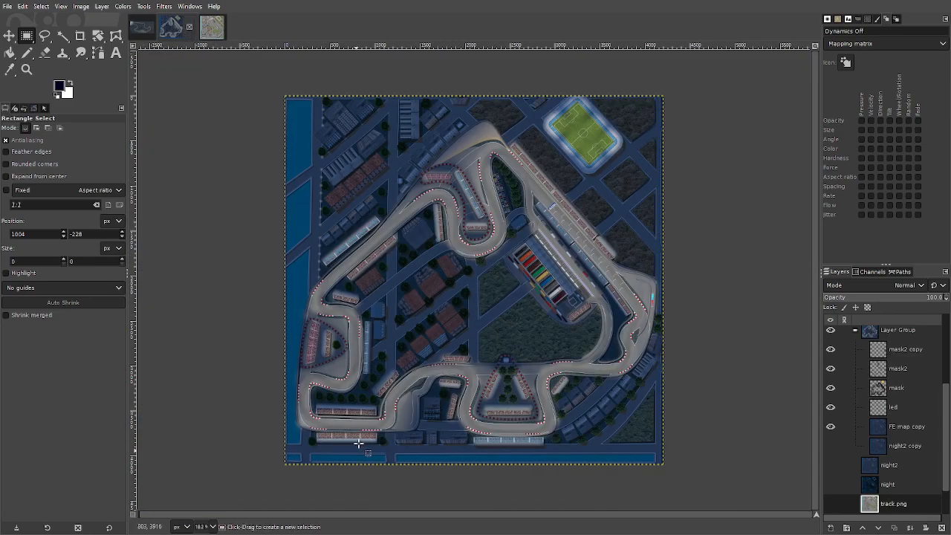
key(ctrl)
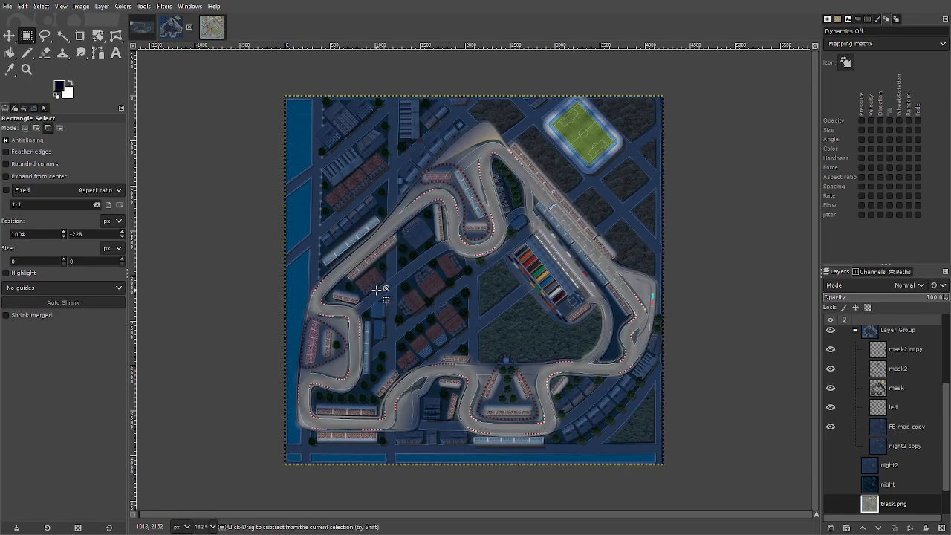
ctrl+scroll(376, 289, up, 4)
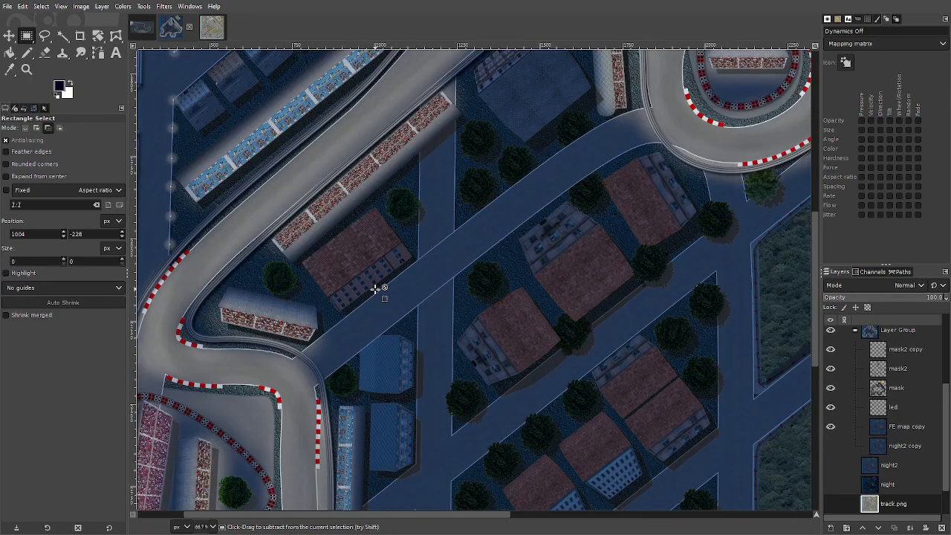
scroll(356, 384, up, 5)
scroll(356, 384, left, 4)
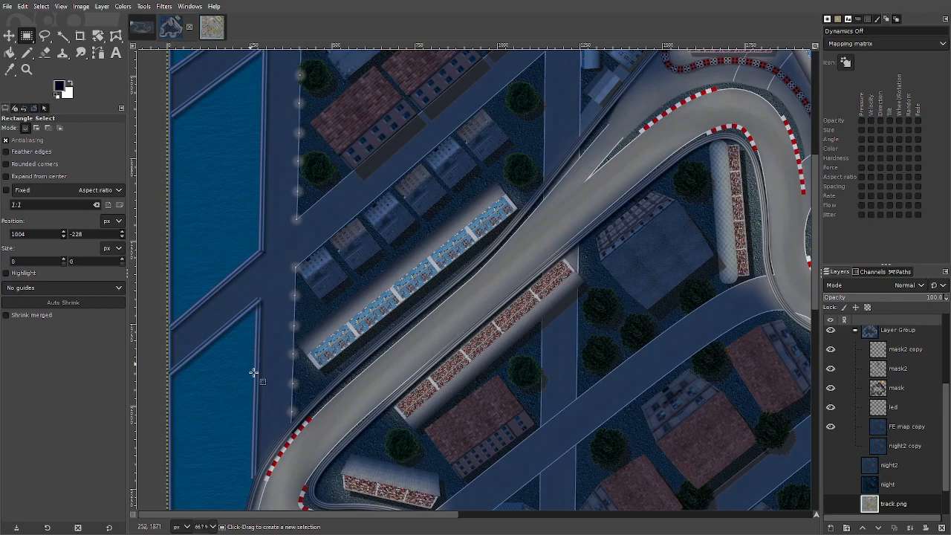
drag(334, 168, 356, 532)
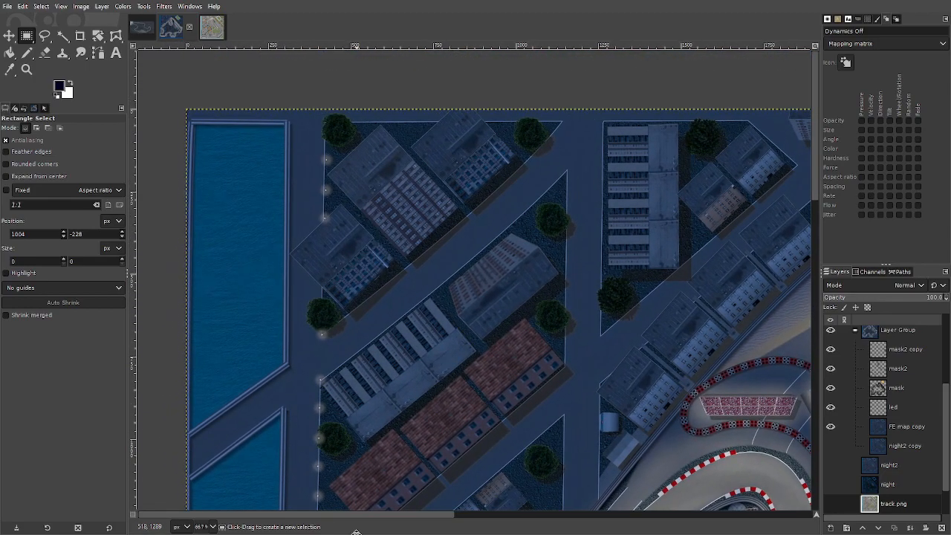
drag(488, 401, 420, 36)
drag(668, 505, 289, 25)
drag(379, 307, 346, 326)
drag(444, 282, 490, 363)
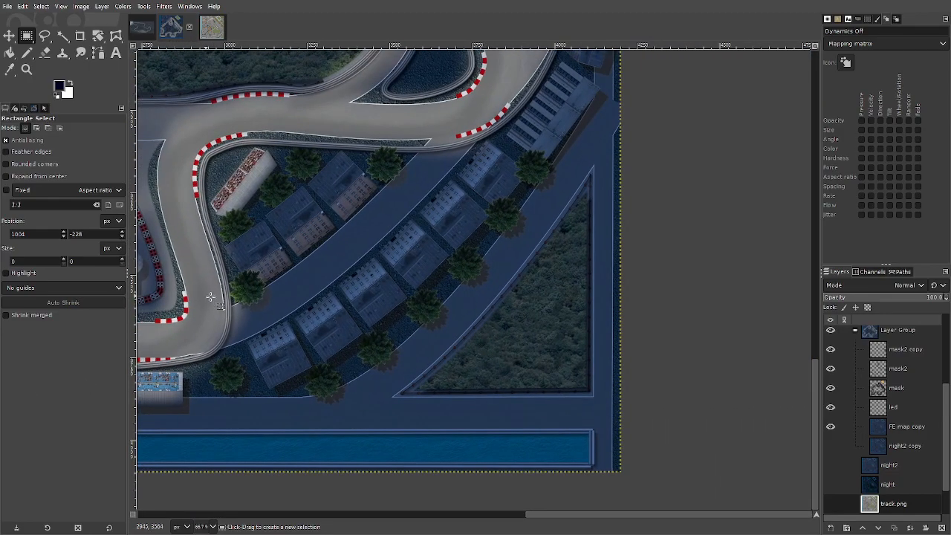
- Examine the lighting around the city circuit's grandstands, sand trap, stadium and pit straight
drag(205, 296, 597, 333)
drag(335, 145, 419, 405)
drag(461, 161, 392, 434)
drag(475, 214, 343, 401)
drag(556, 163, 496, 286)
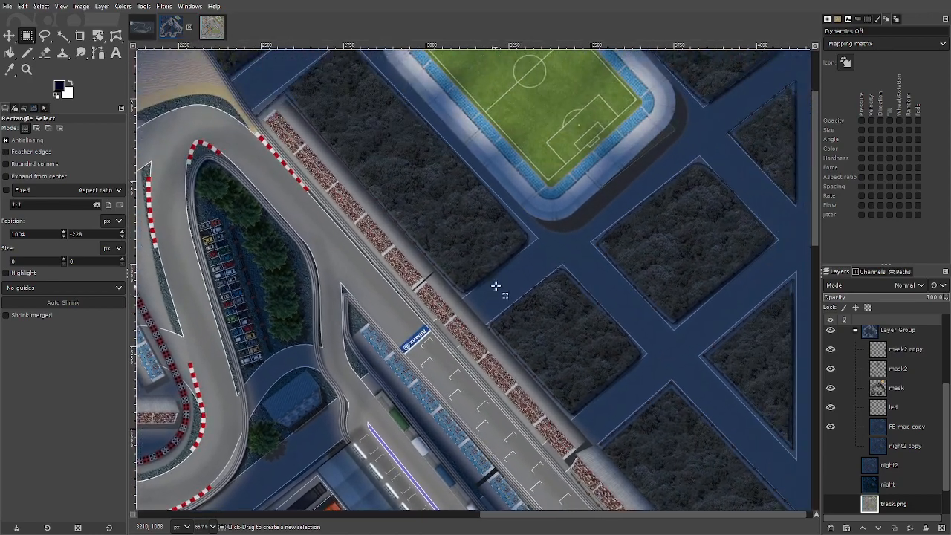
drag(353, 141, 606, 225)
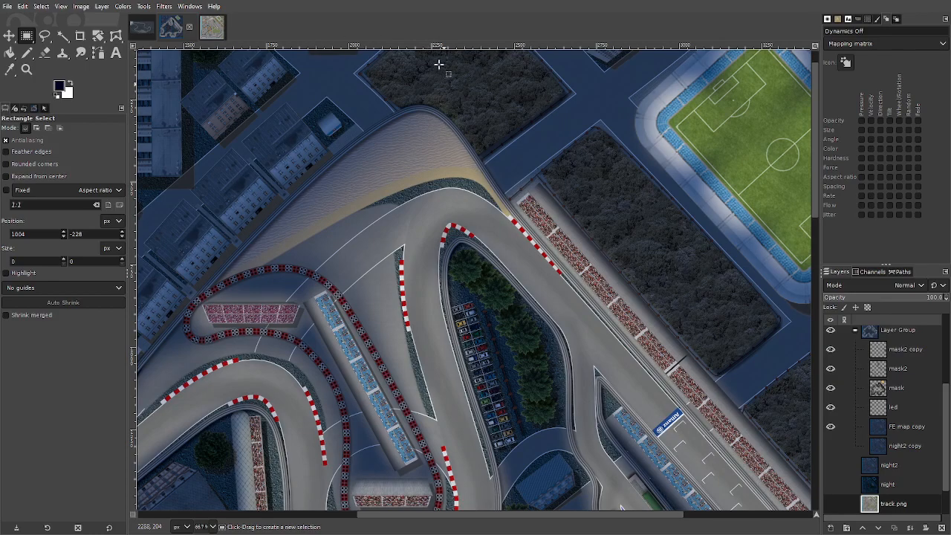
drag(326, 222, 147, 299)
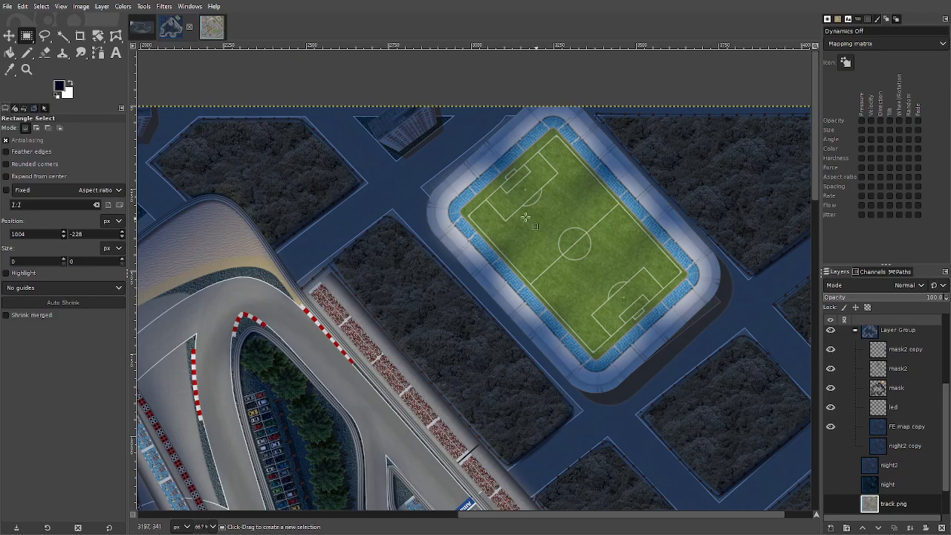
drag(512, 430, 662, 261)
drag(704, 496, 574, 410)
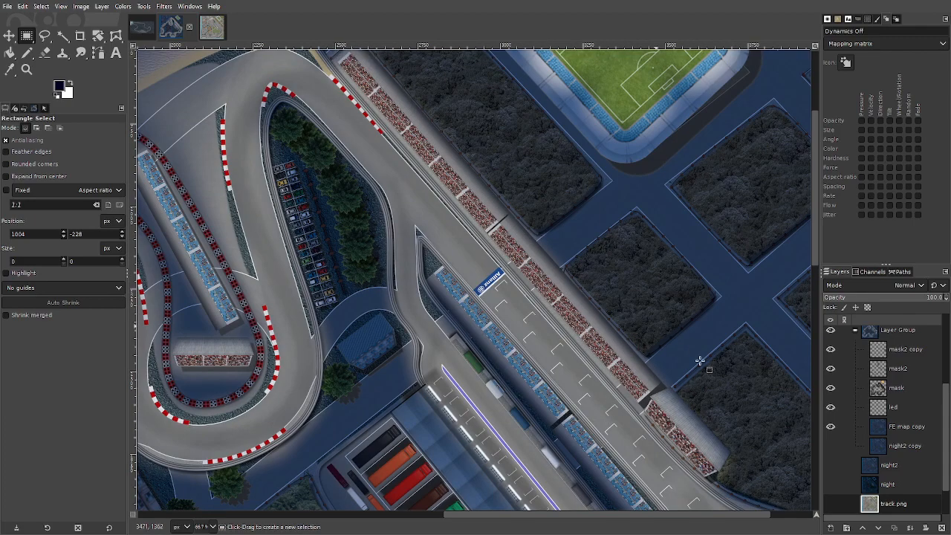
- Examine the lighting of the sand trap, hairpins, seaside section and grandstands across the city circuit's night map
drag(246, 162, 485, 338)
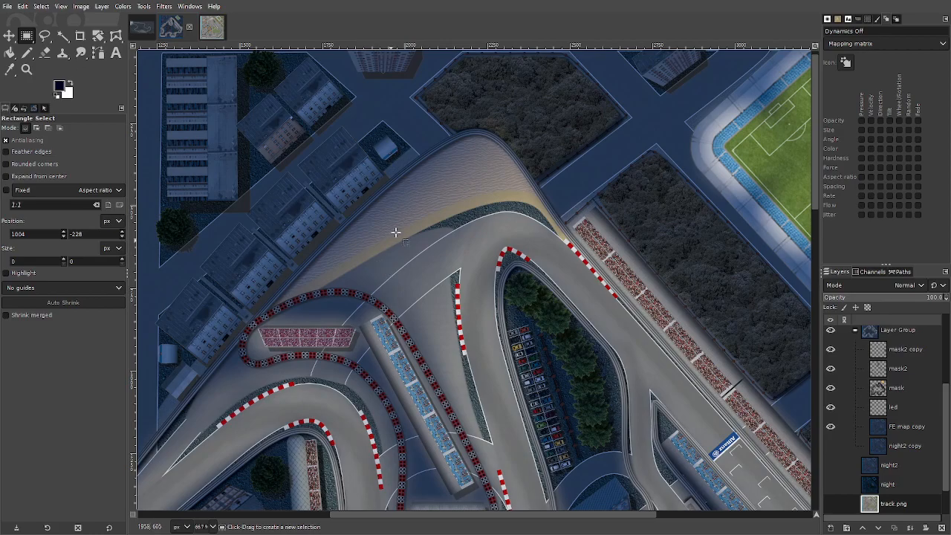
drag(647, 344, 596, 180)
drag(532, 348, 651, 259)
drag(365, 324, 690, 128)
drag(435, 483, 597, 281)
drag(626, 396, 628, 314)
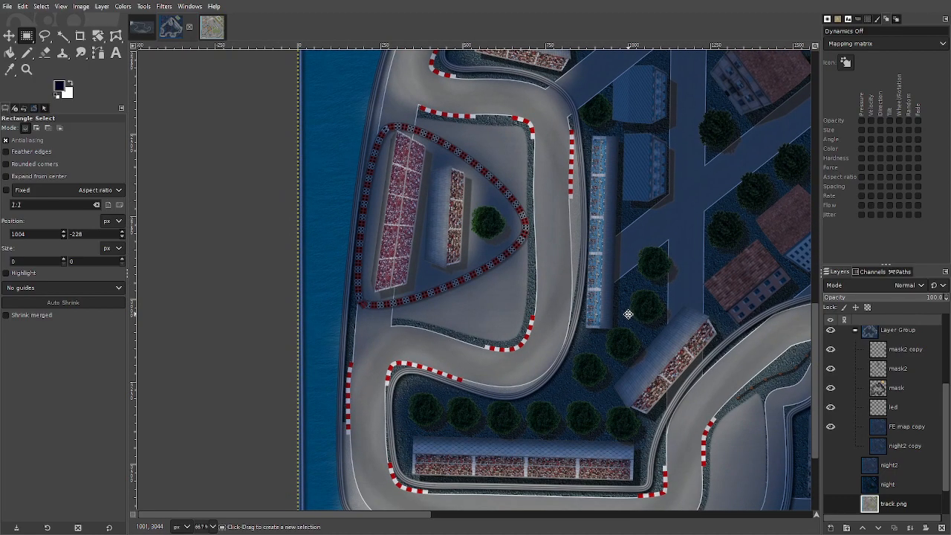
drag(581, 173, 534, 447)
drag(578, 193, 530, 366)
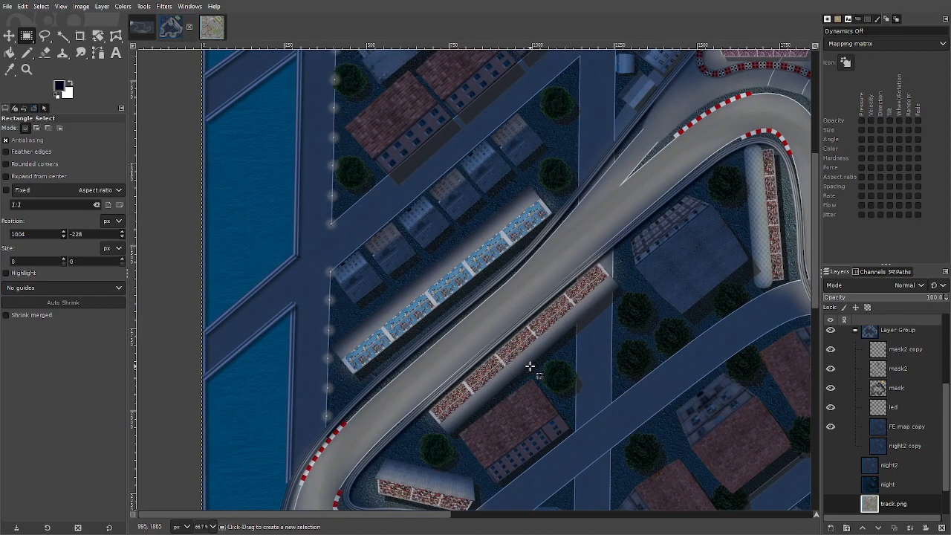
- Compare the mountain track's night coloring with the city circuit's night map
click(141, 27)
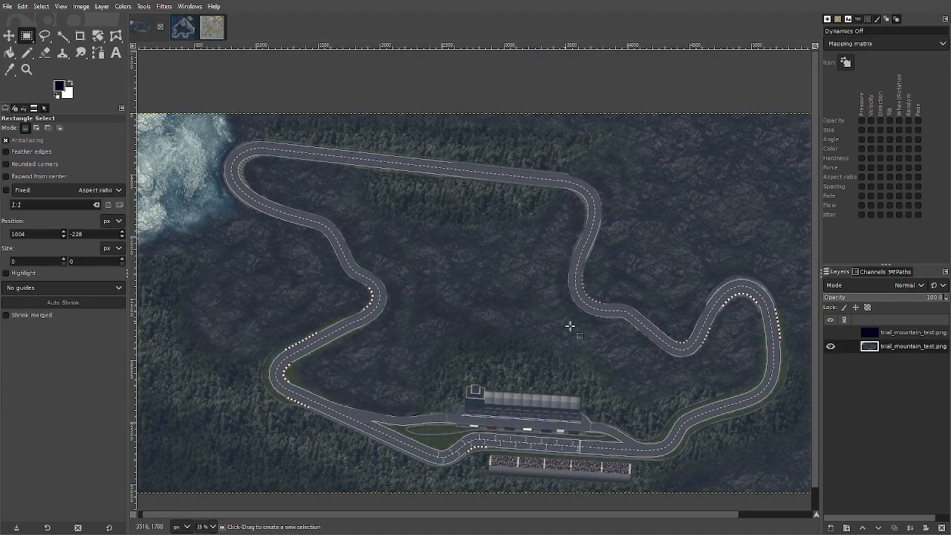
click(179, 28)
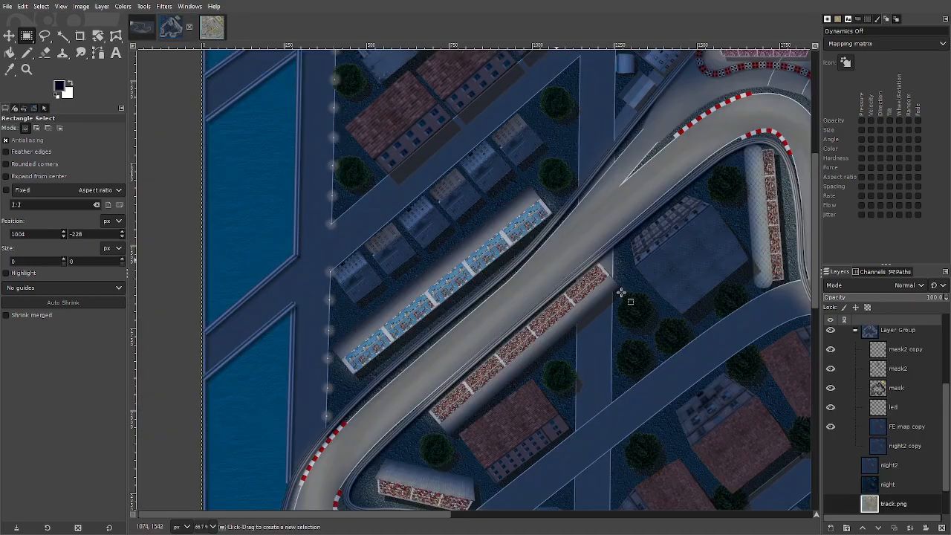
click(145, 29)
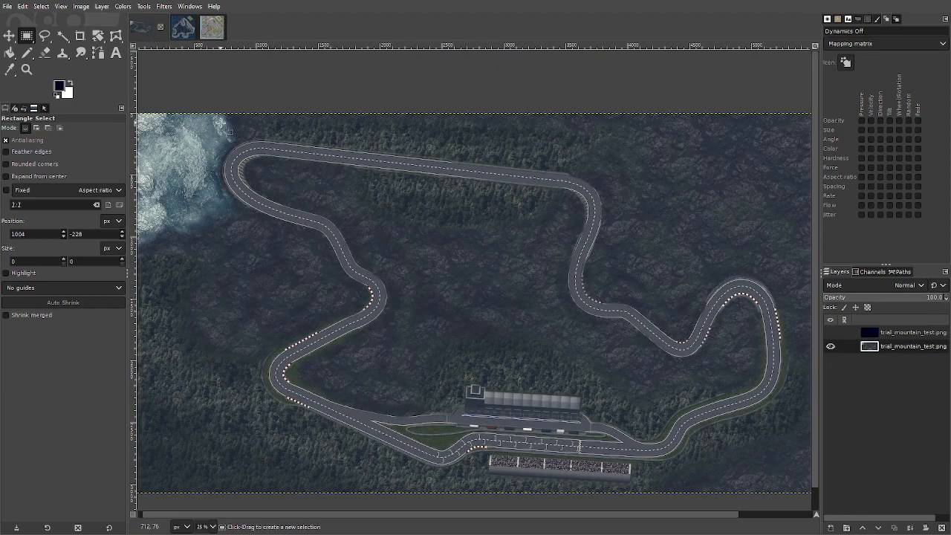
click(171, 27)
- Examine the waterfront street lamps, darkened buildings and lit grandstands in the city circuit's night map
drag(563, 113, 542, 456)
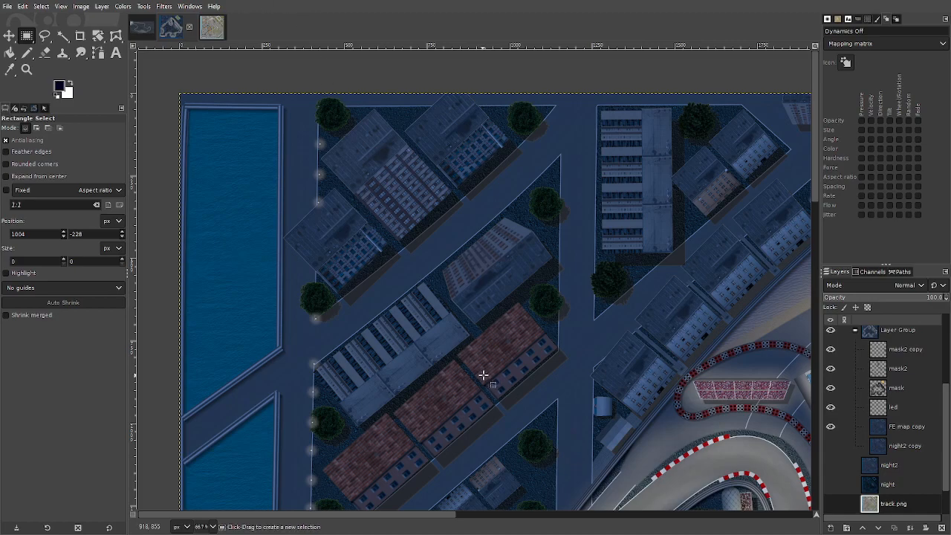
drag(524, 369, 437, 208)
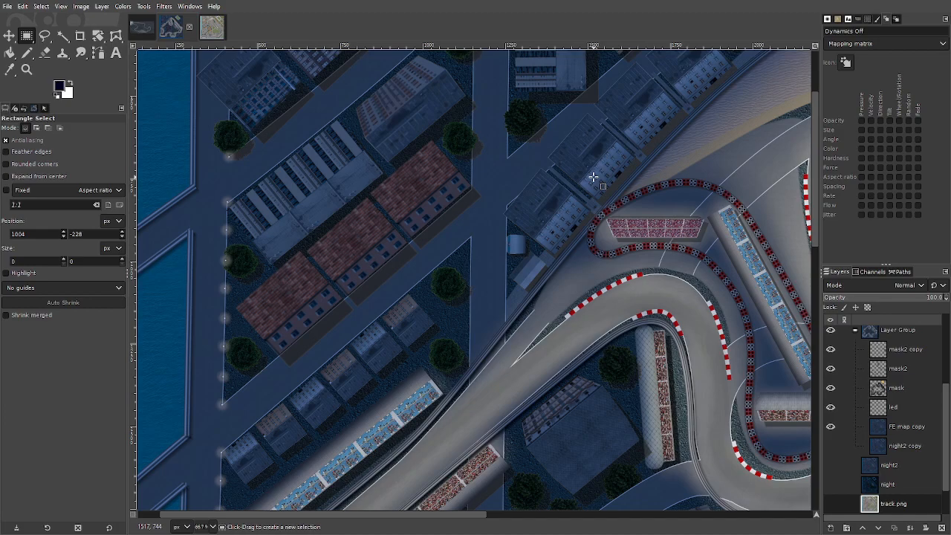
drag(284, 401, 414, 218)
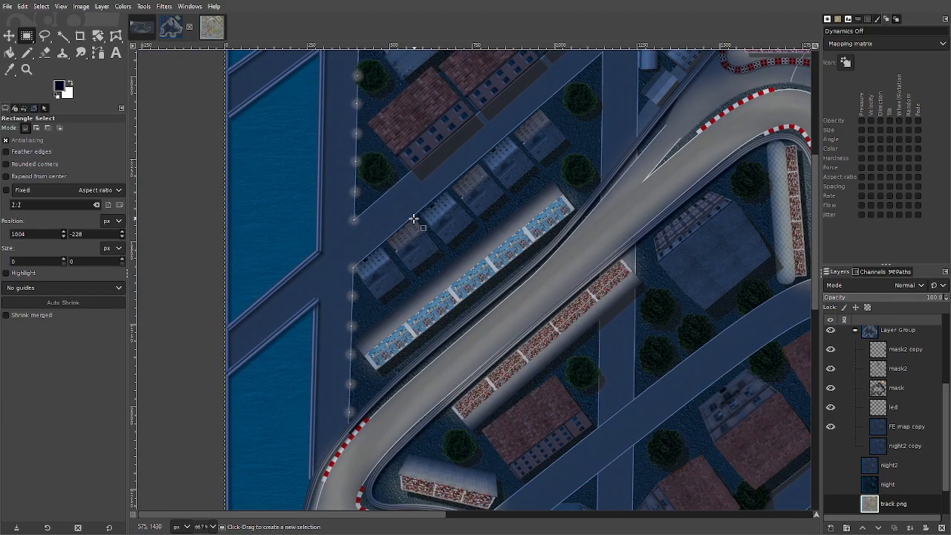
drag(759, 278, 505, 267)
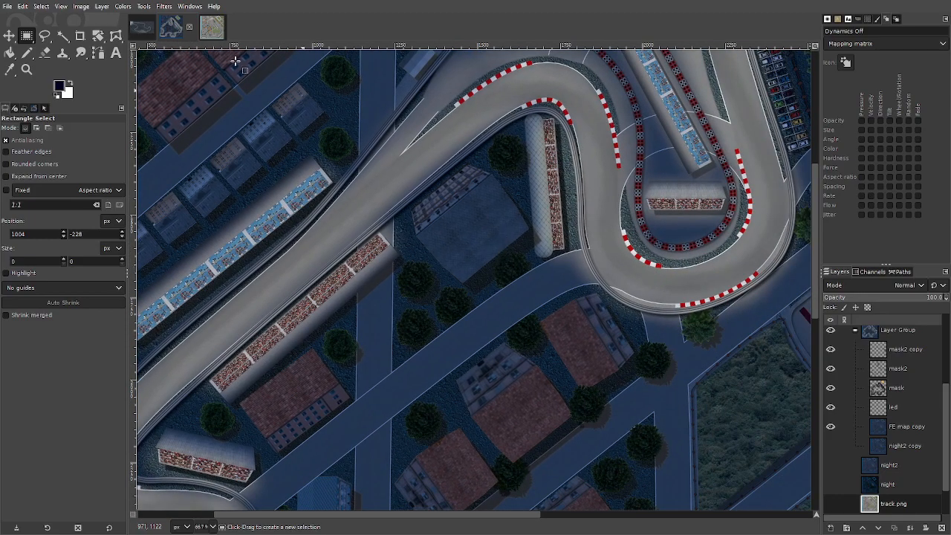
drag(645, 325, 228, 413)
- Inspect the glowing blue and red arrows on the track at the city circuit's outer edge up close
drag(621, 416, 532, 391)
scroll(519, 300, up, 1)
scroll(521, 368, down, 1)
scroll(516, 297, up, 5)
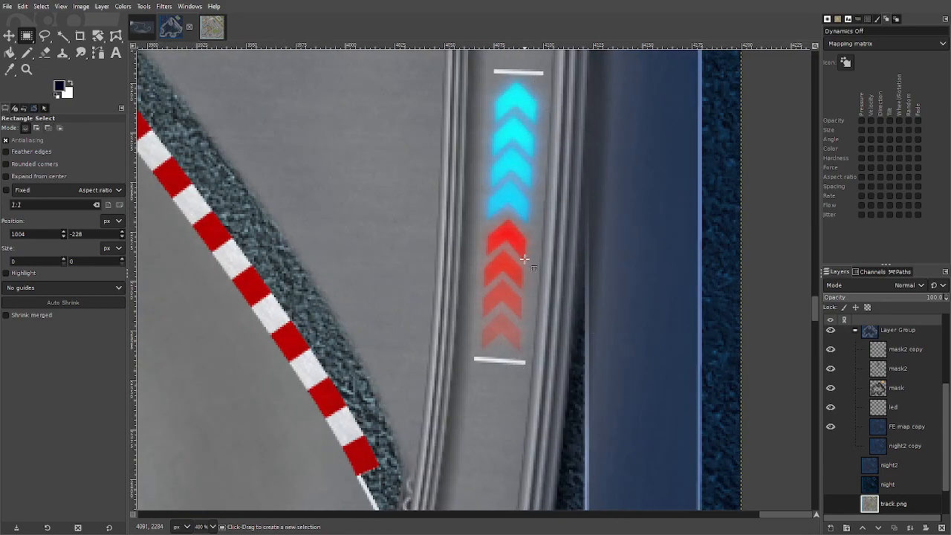
scroll(438, 311, down, 3)
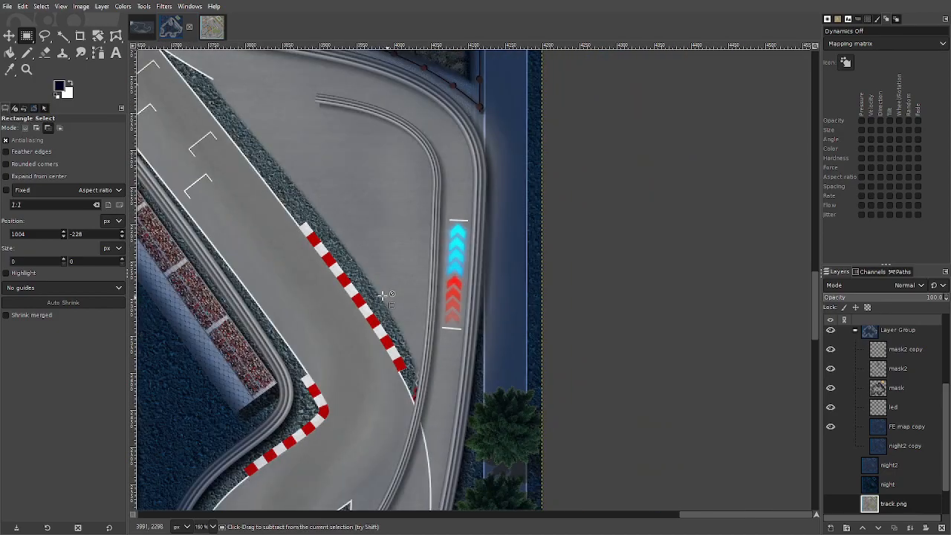
- Examine the lights on the pit garages, control building and pit lane of the city circuit up close
drag(262, 211, 731, 434)
drag(233, 220, 545, 172)
scroll(546, 172, down, 1)
scroll(520, 279, down, 2)
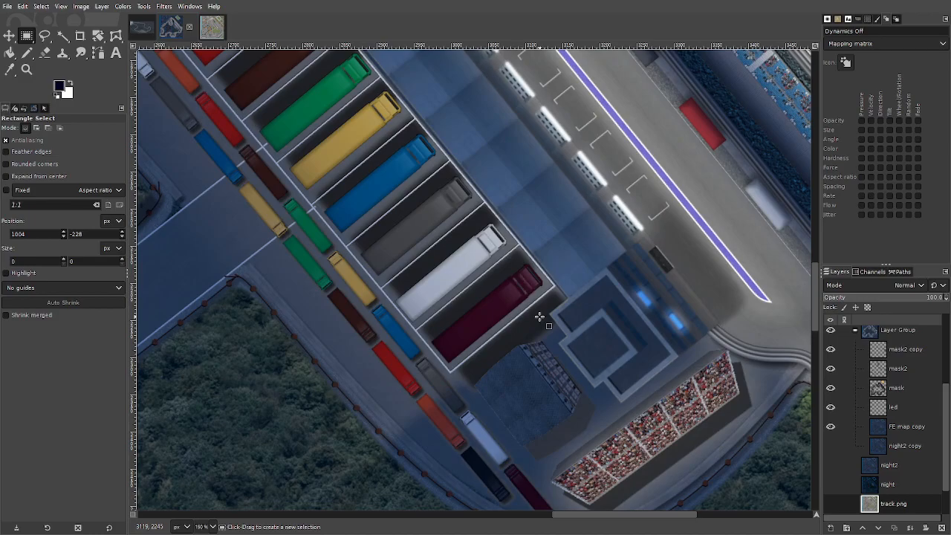
scroll(513, 375, down, 2)
scroll(572, 377, up, 2)
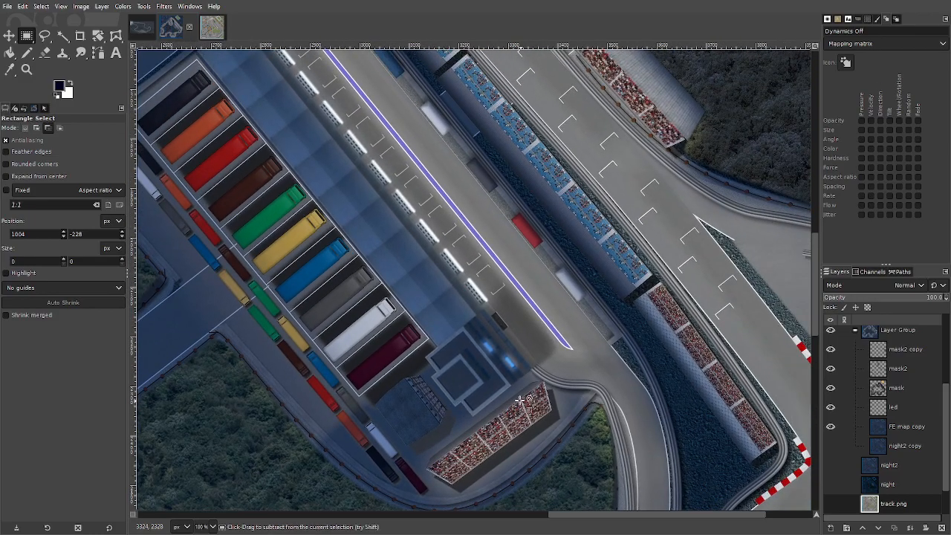
scroll(523, 400, up, 2)
drag(589, 311, 555, 328)
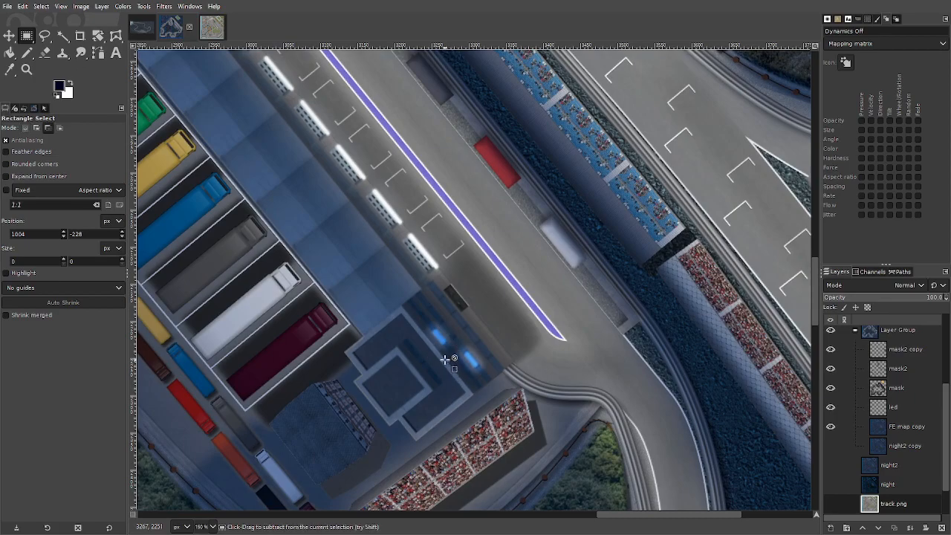
scroll(446, 360, up, 4)
scroll(438, 312, down, 6)
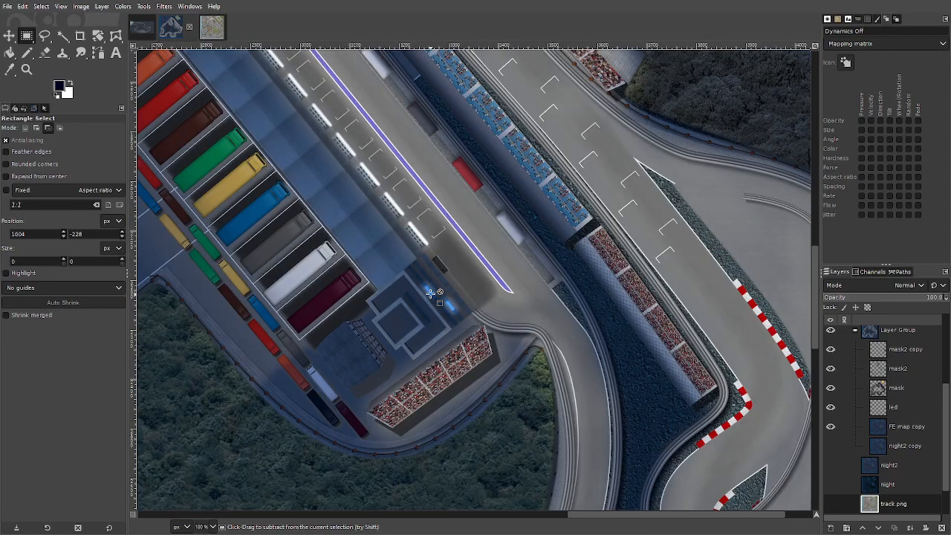
scroll(430, 293, up, 1)
scroll(363, 196, down, 1)
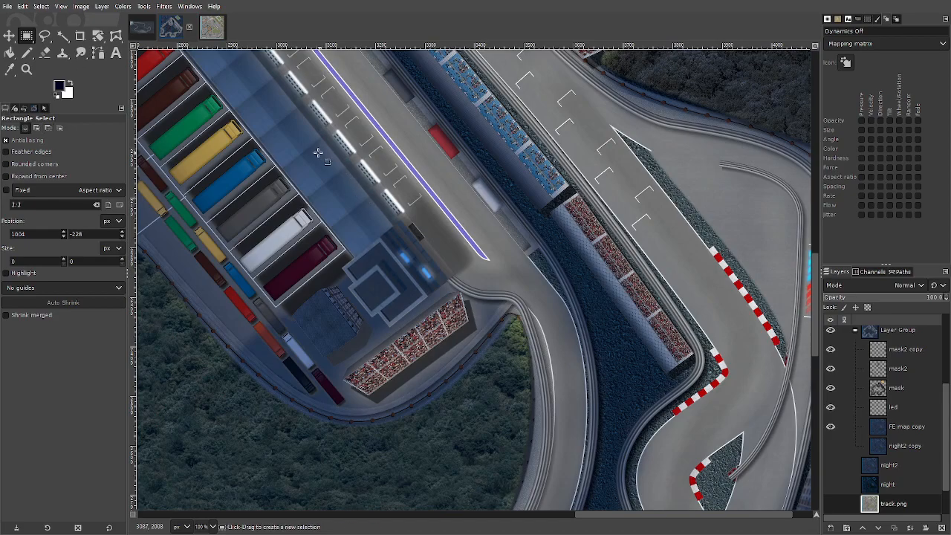
drag(317, 159, 423, 369)
scroll(441, 333, up, 2)
scroll(442, 333, down, 2)
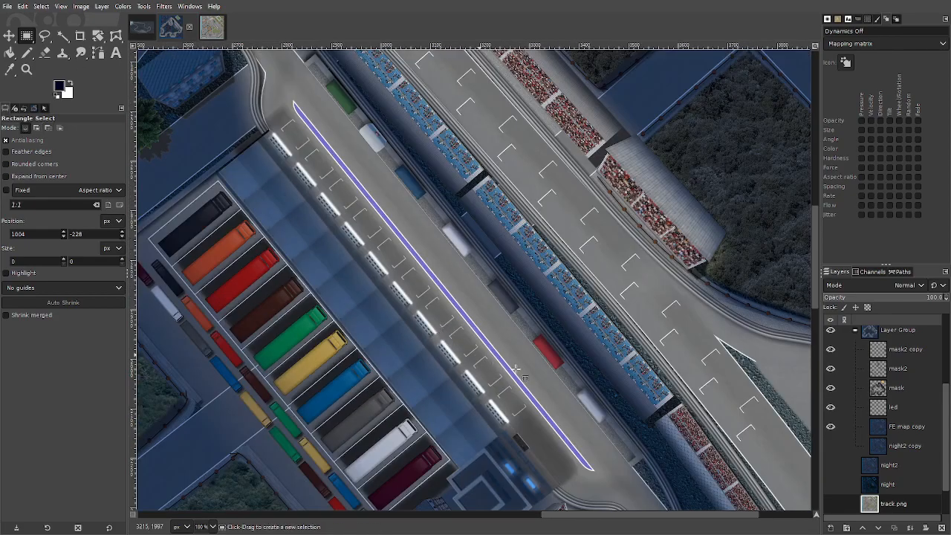
- Toggle the lights layer's visibility repeatedly to compare the pit lane with and without it, leaving it shown
scroll(903, 375, up, 3)
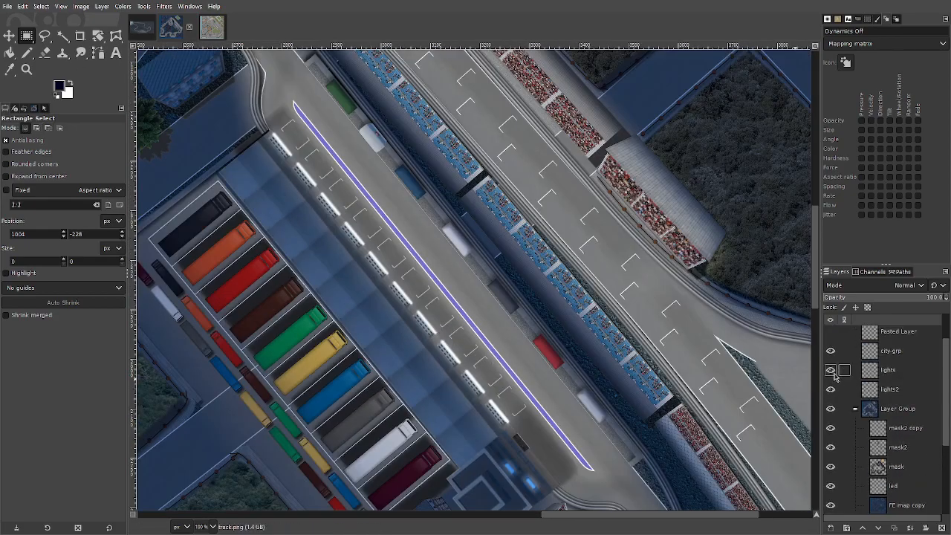
click(830, 370)
click(831, 369)
click(831, 370)
click(830, 370)
click(831, 370)
click(831, 370)
click(831, 370)
click(830, 370)
- Toggle the lights2 layer's visibility repeatedly to compare its effect on the pit area, leaving it shown
click(830, 389)
click(831, 389)
click(830, 389)
click(830, 389)
click(830, 389)
click(831, 389)
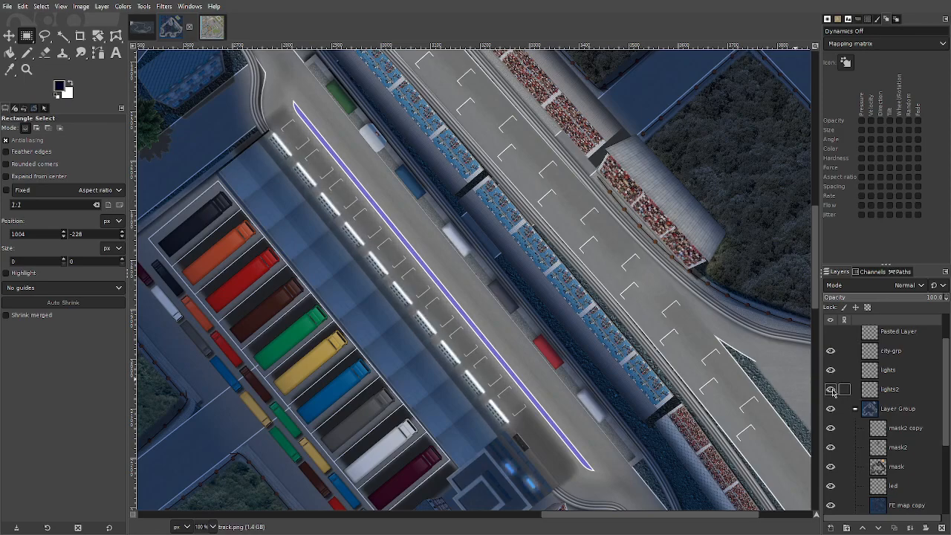
click(830, 389)
click(830, 389)
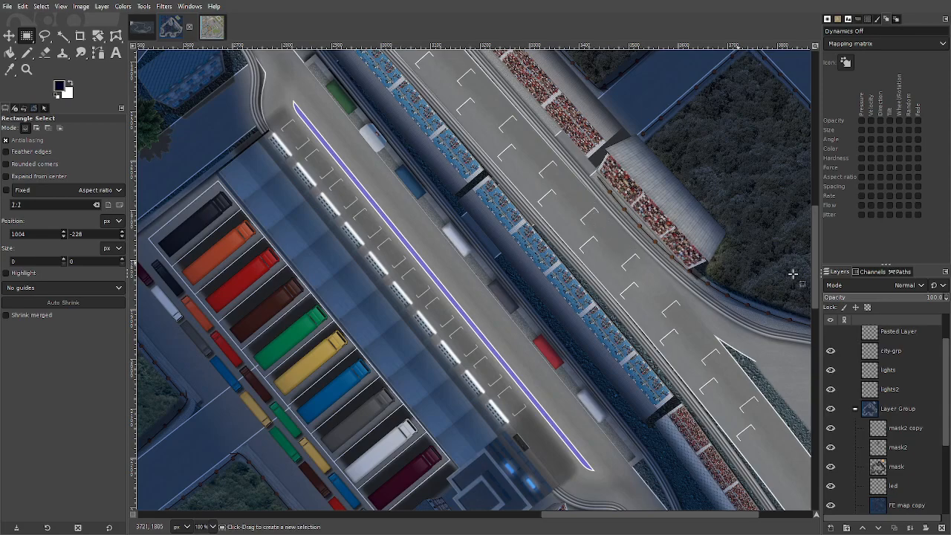
- Try the Normal blend mode on the lights2 layer and restore it to Overlay
click(854, 390)
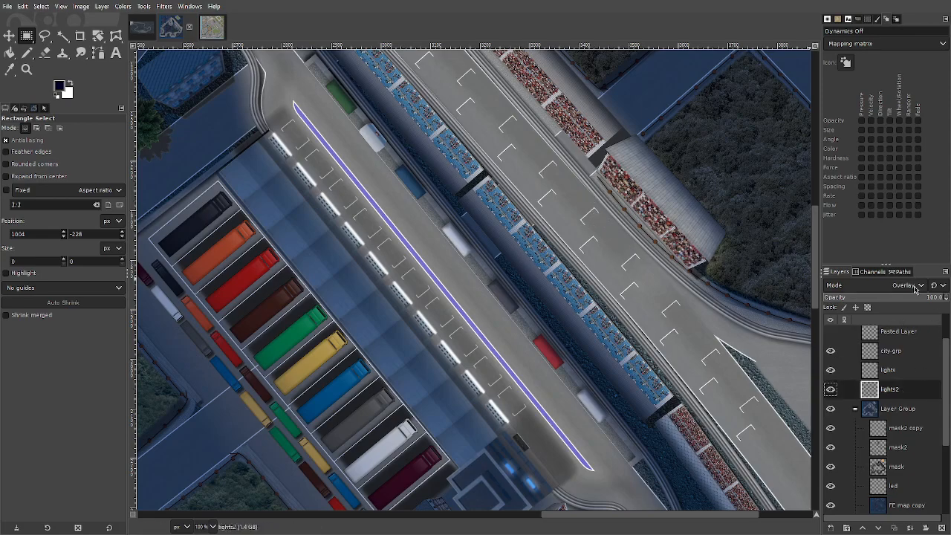
click(915, 288)
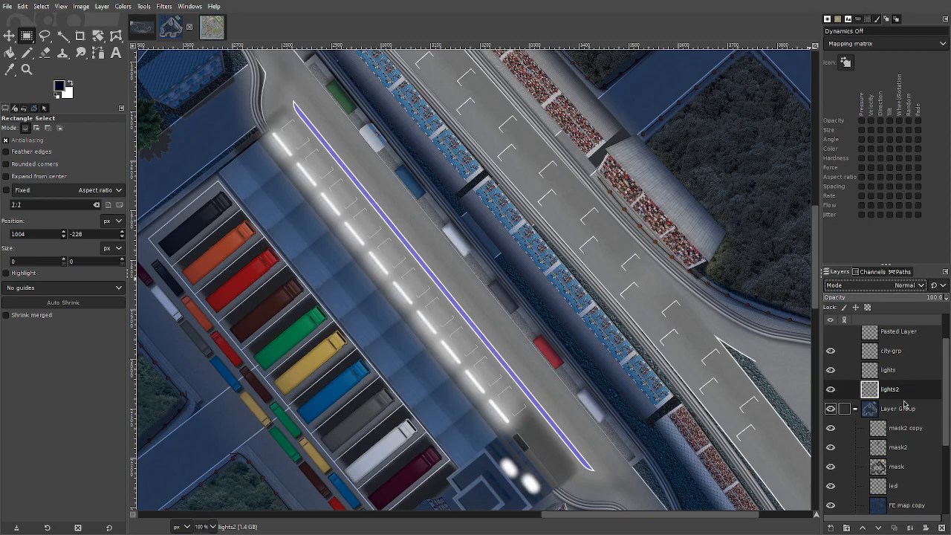
click(900, 285)
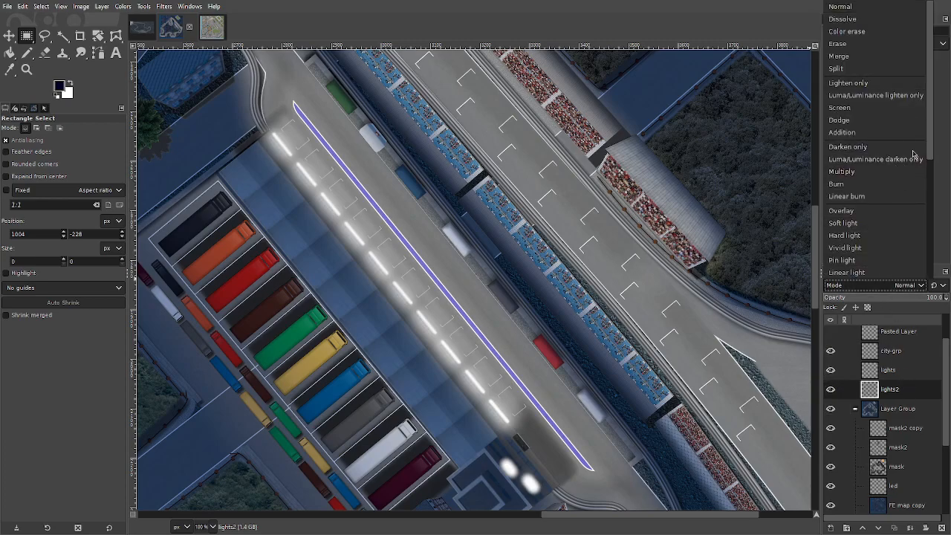
click(876, 212)
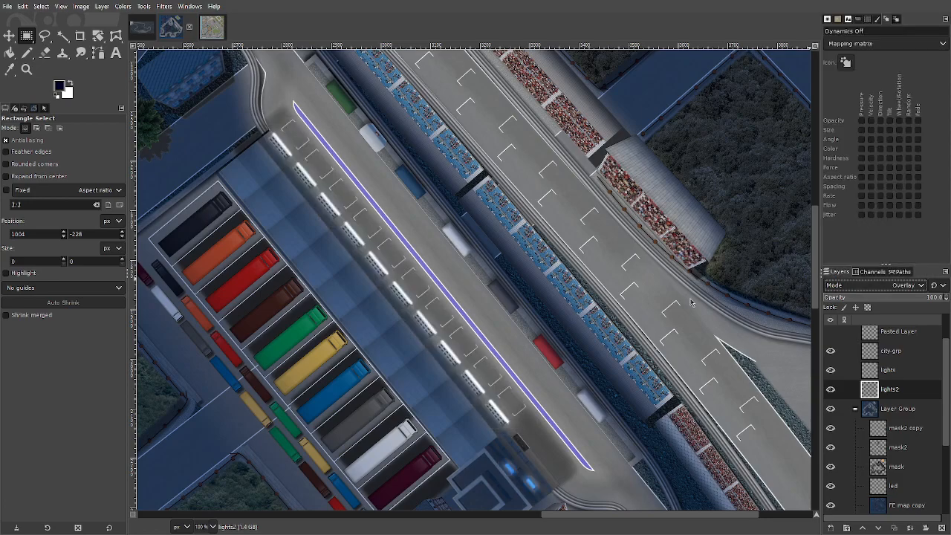
- Apply G'MIC's Night From Day color preset from the Creative Pack at 100 % strength to the daytime city circuit map
click(207, 27)
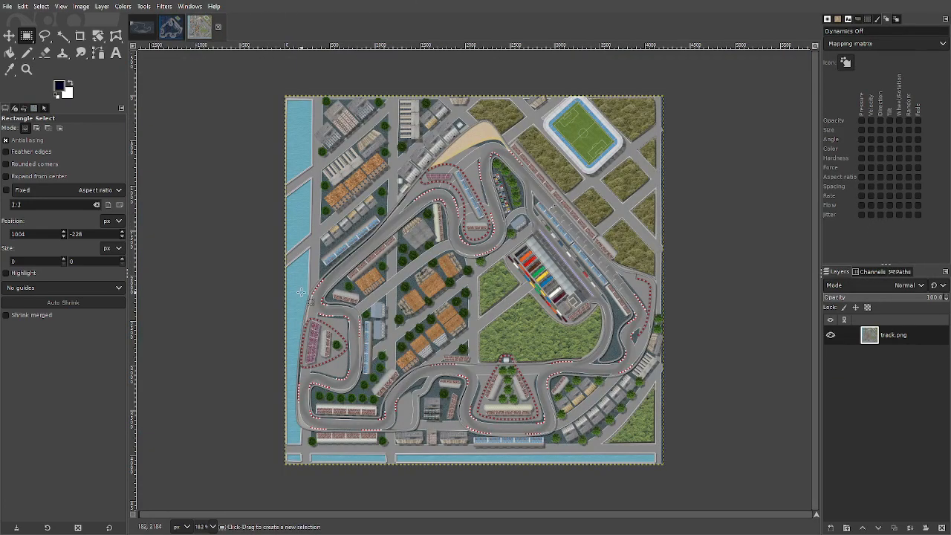
click(144, 7)
click(163, 7)
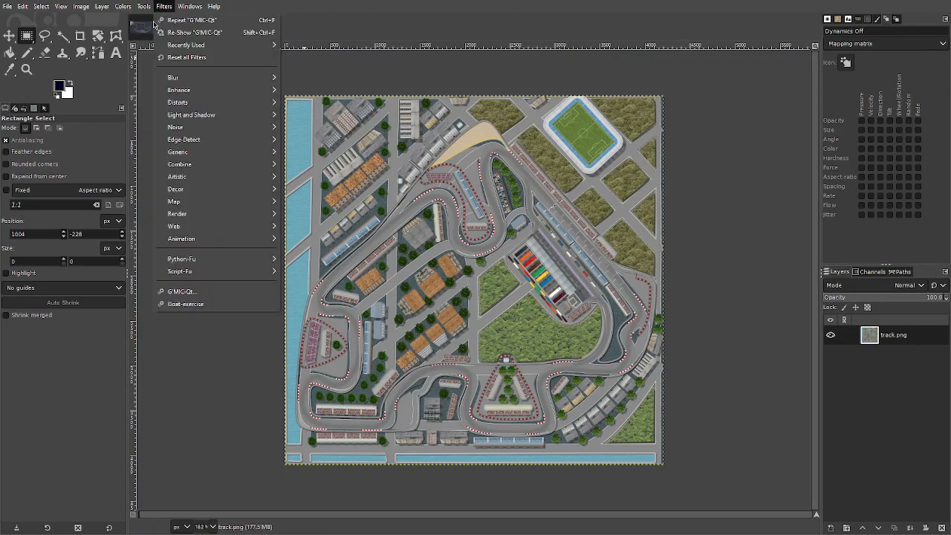
click(182, 291)
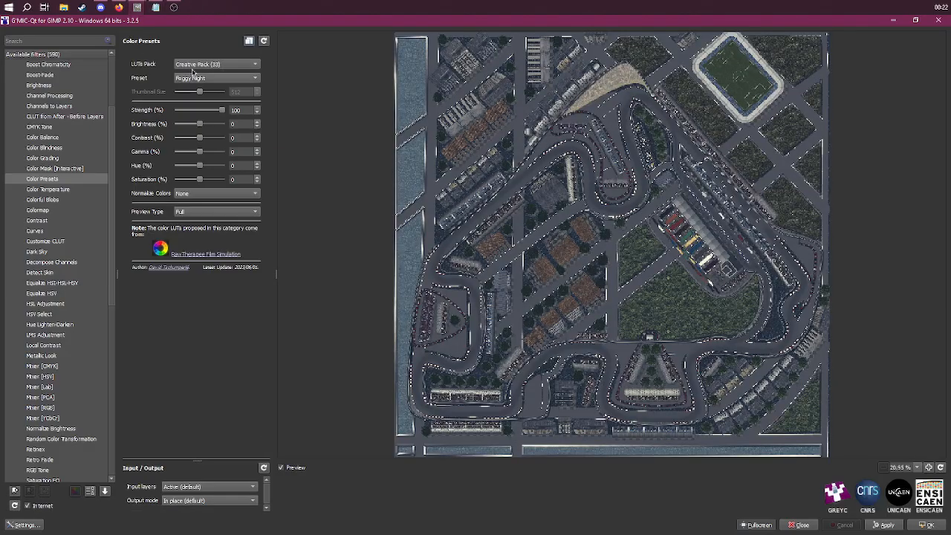
click(188, 78)
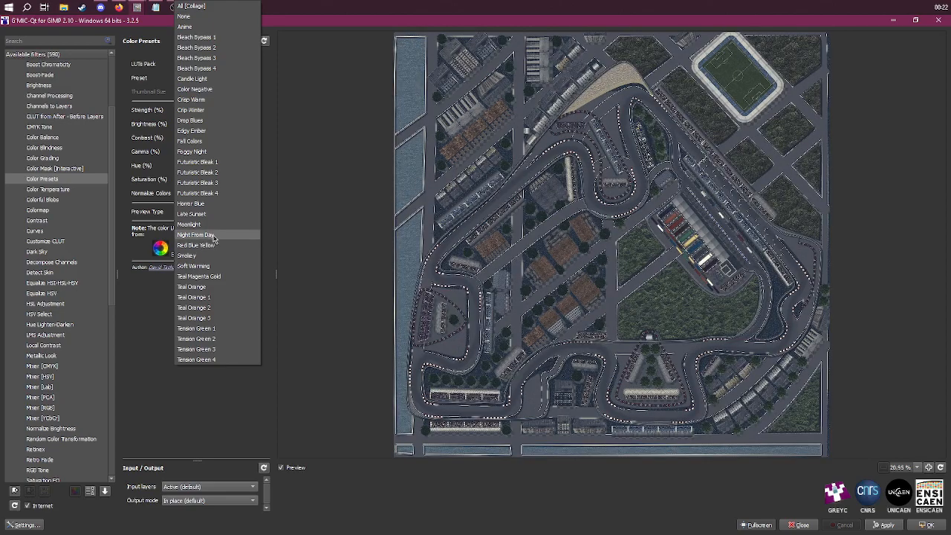
click(210, 235)
scroll(212, 81, up, 1)
scroll(212, 80, down, 1)
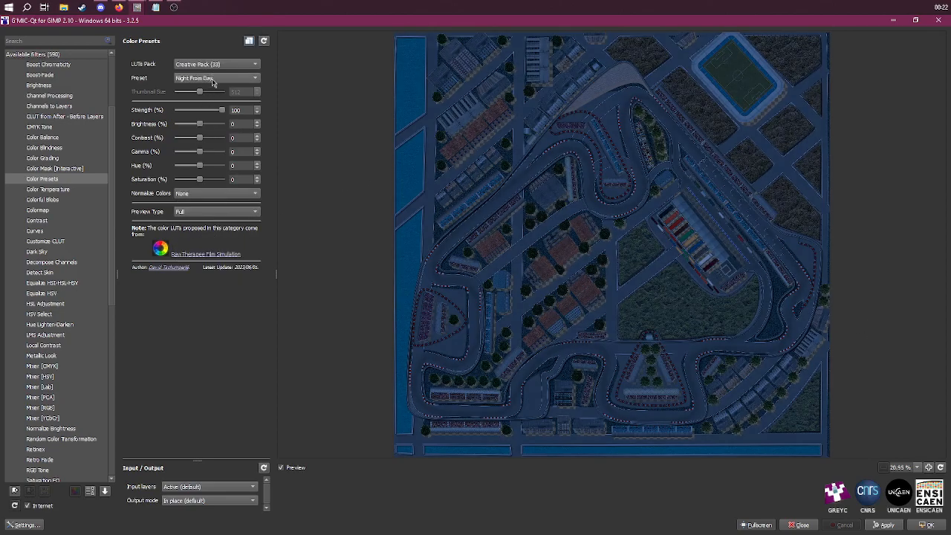
click(925, 526)
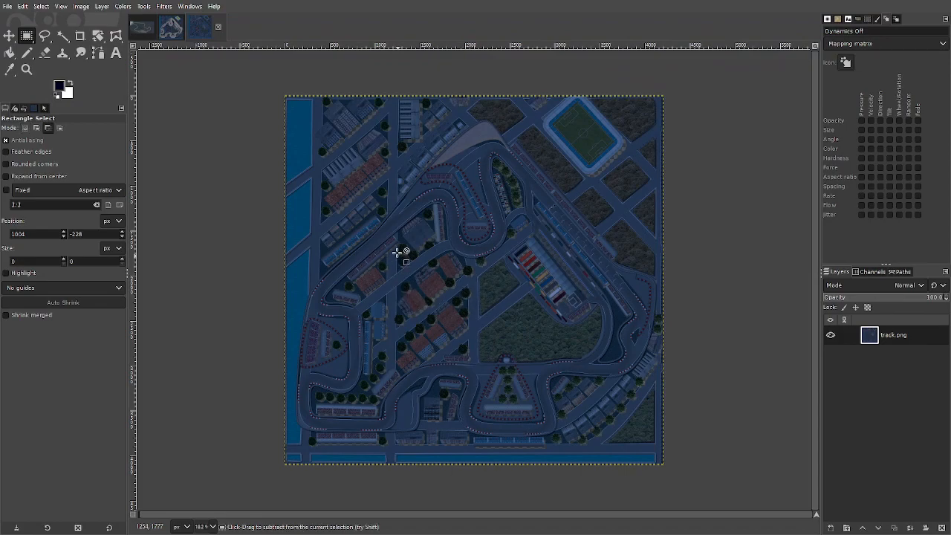
- Compare the Night From Day version of the city circuit with its finished, fully lit night map
scroll(356, 261, up, 2)
click(167, 26)
click(199, 30)
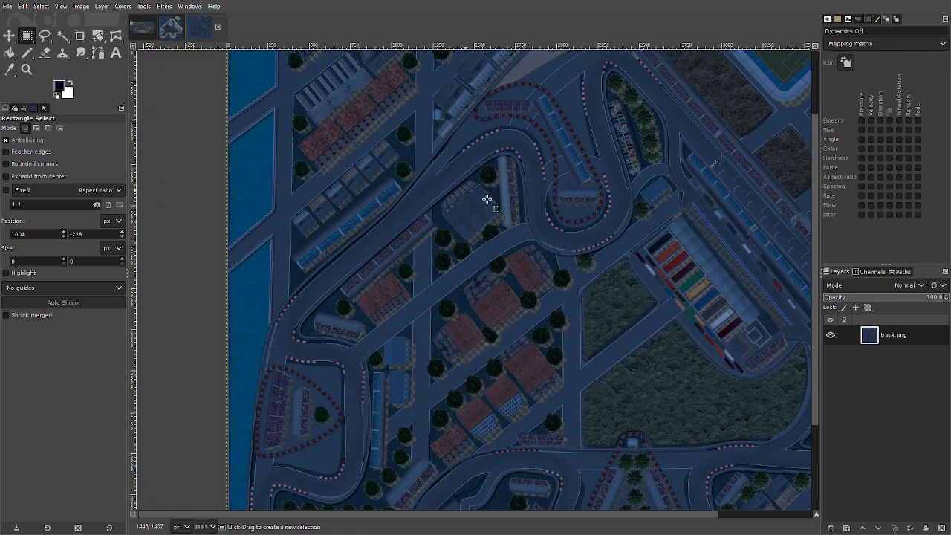
click(171, 27)
scroll(427, 215, down, 3)
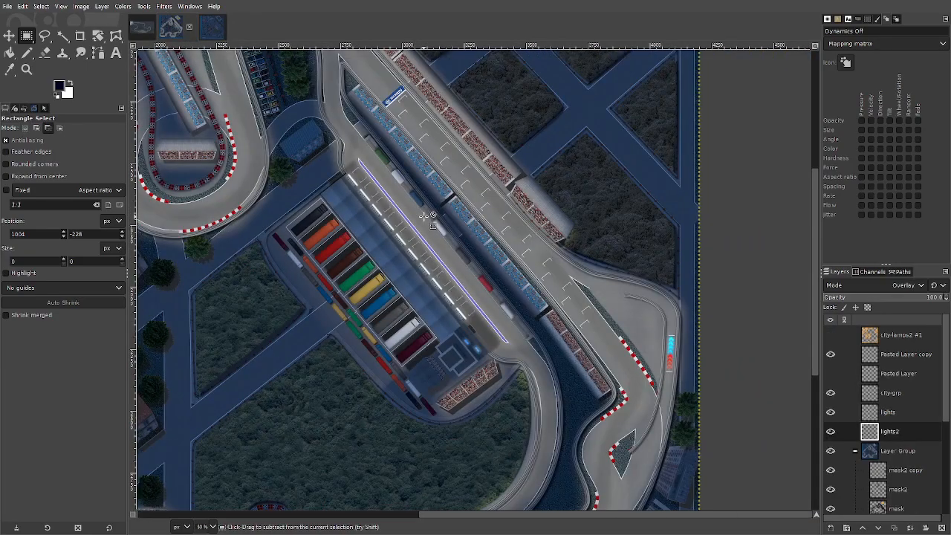
scroll(427, 215, down, 2)
scroll(742, 318, up, 4)
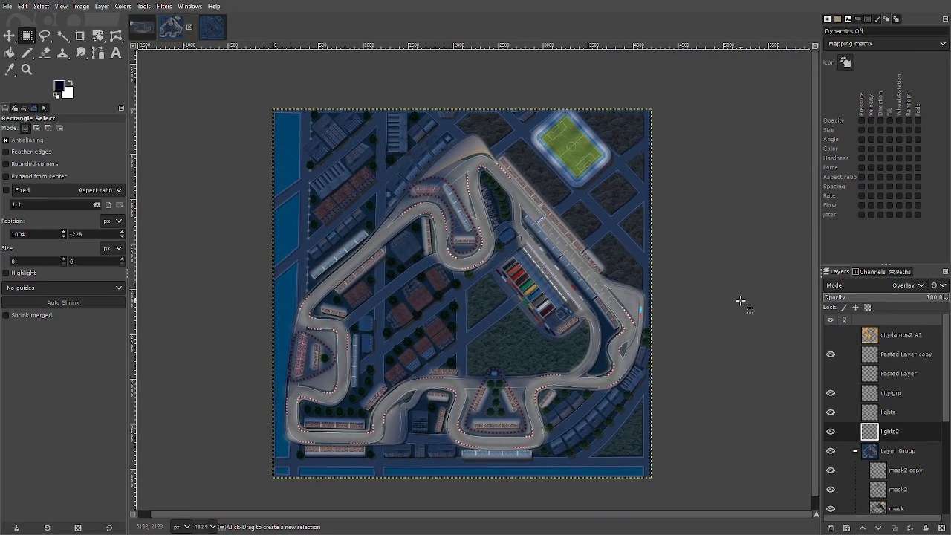
scroll(738, 300, down, 3)
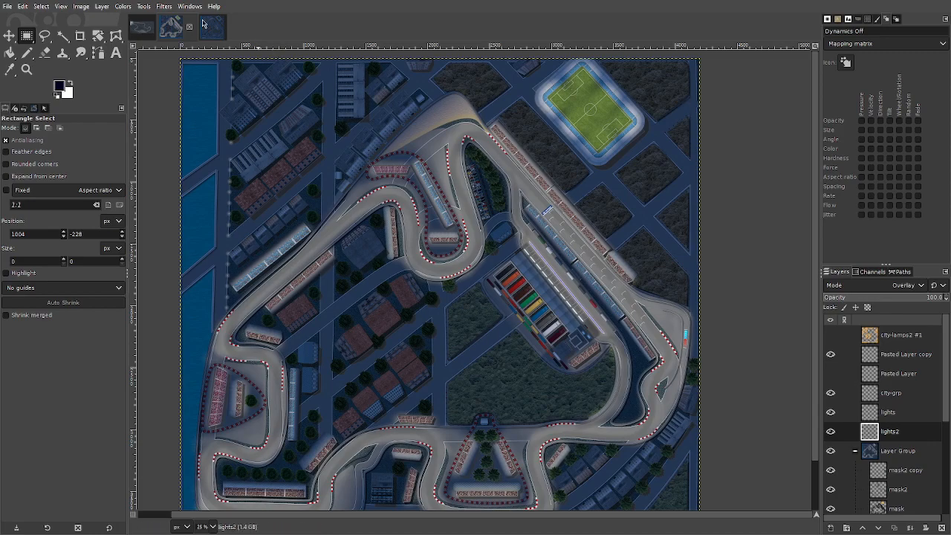
- Examine the building and tree shadows of the unlit night city map up close and check the black-bg layer in the finished night map
click(219, 34)
click(176, 31)
click(212, 28)
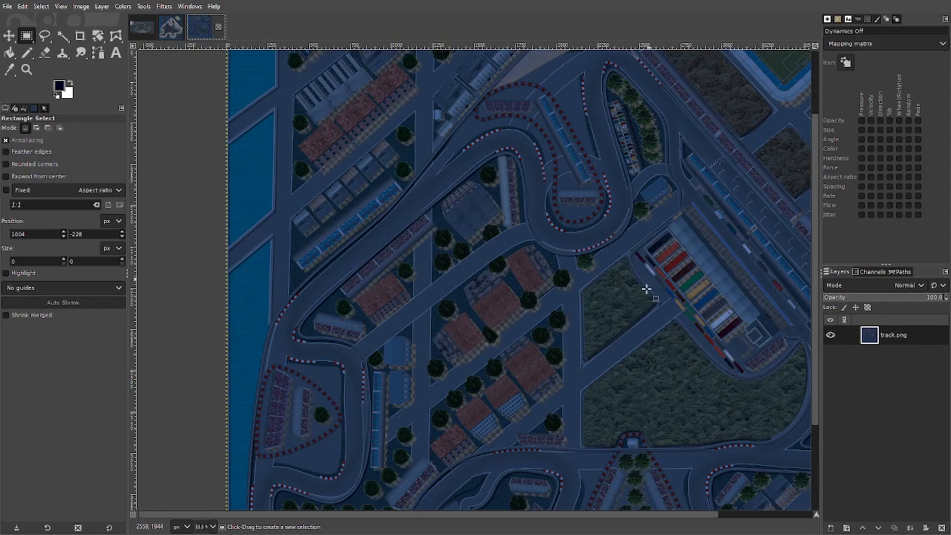
scroll(563, 305, up, 1)
scroll(512, 289, up, 1)
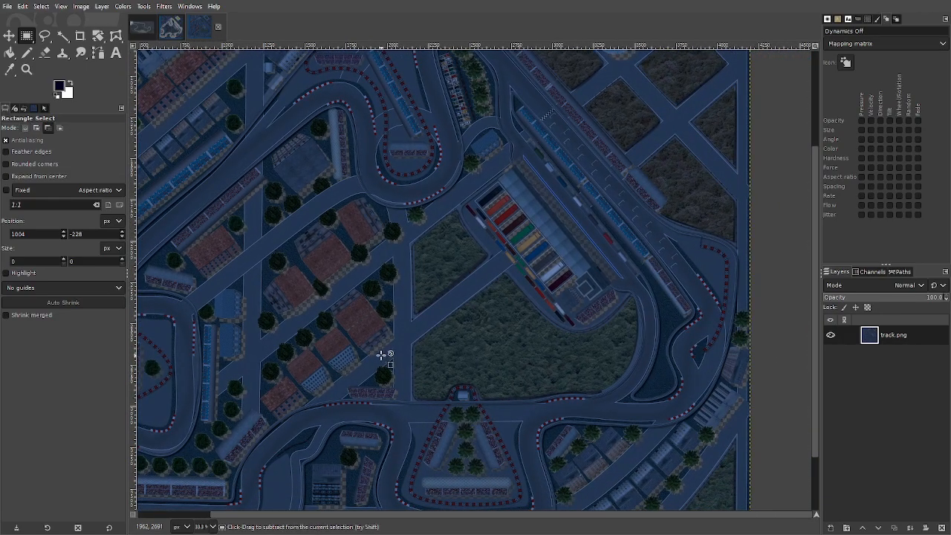
scroll(377, 350, up, 1)
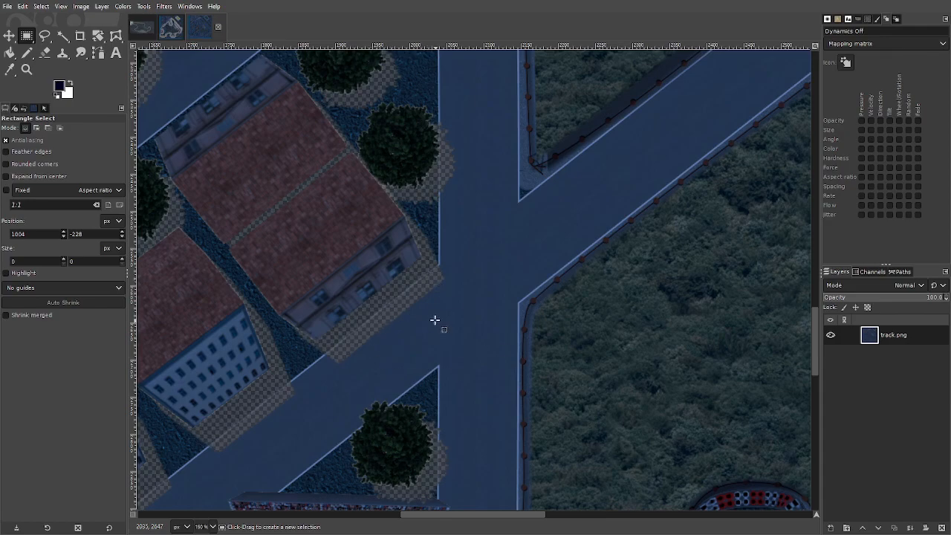
click(171, 28)
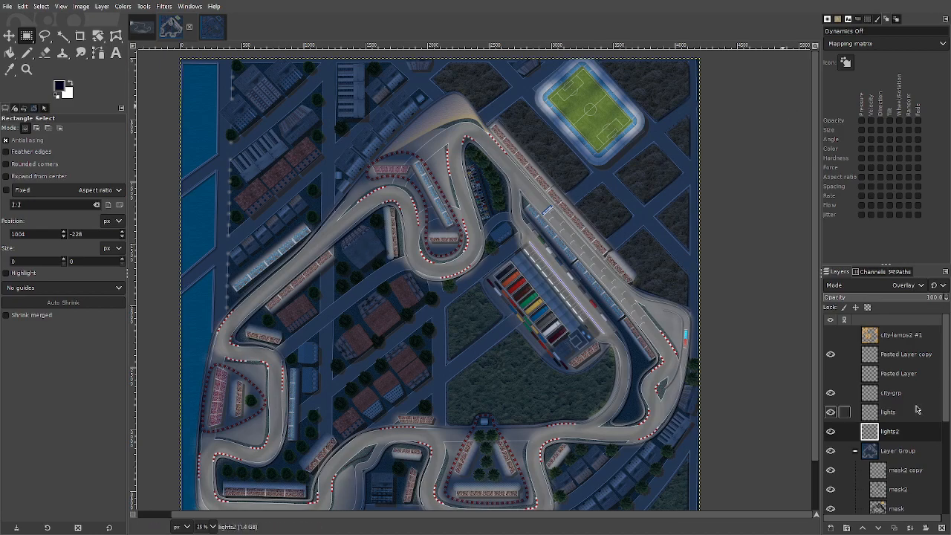
scroll(916, 410, down, 4)
click(891, 504)
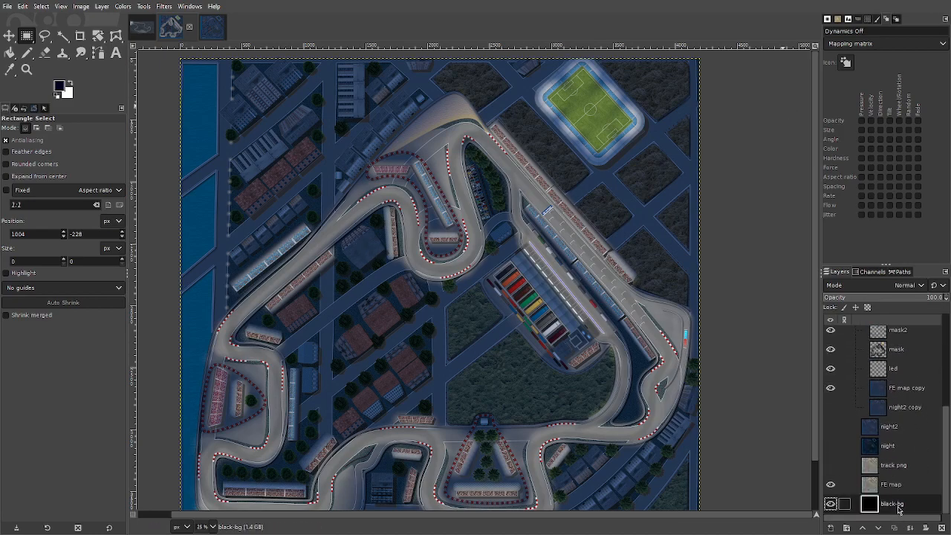
click(212, 27)
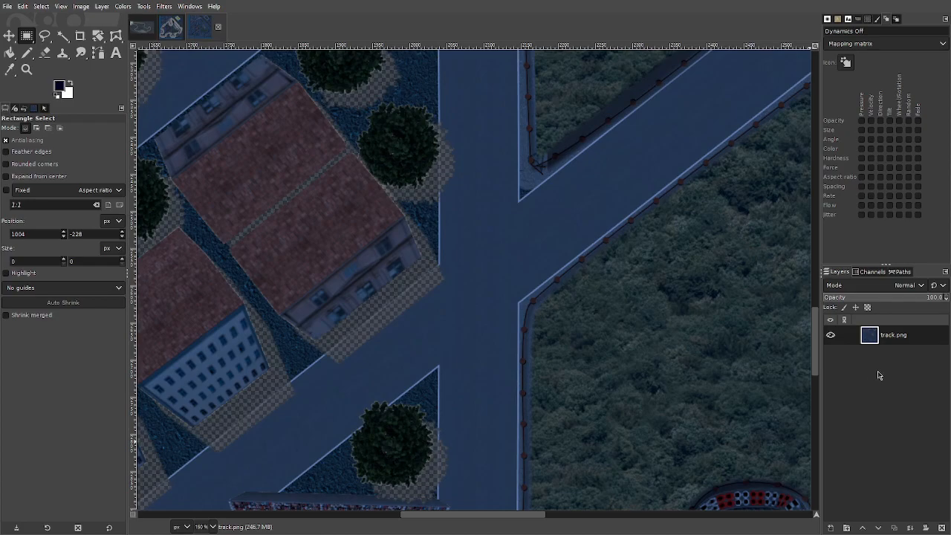
- Add an emptied copy of the track.png layer beneath the original and fill it with the dark foreground colour as a background
right_click(905, 384)
click(911, 512)
click(895, 528)
key(Delete)
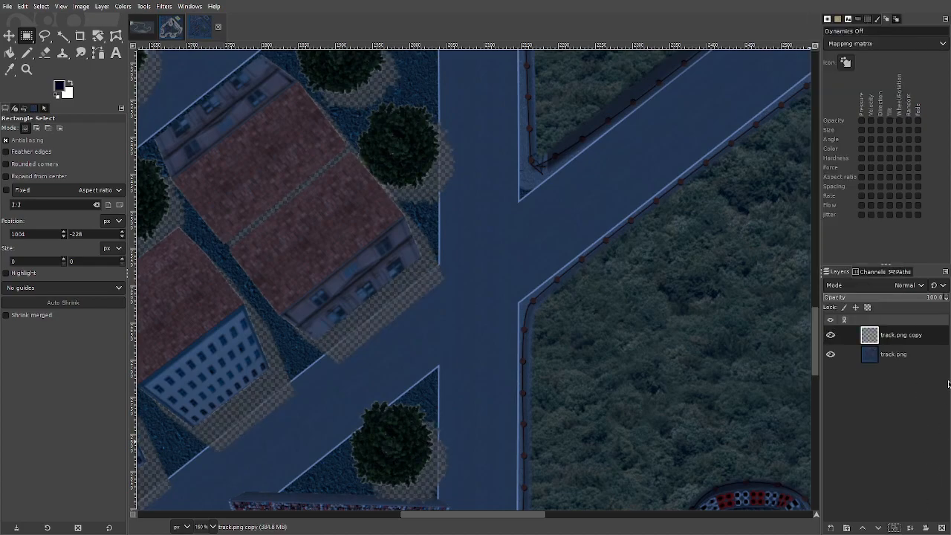
drag(906, 338, 908, 372)
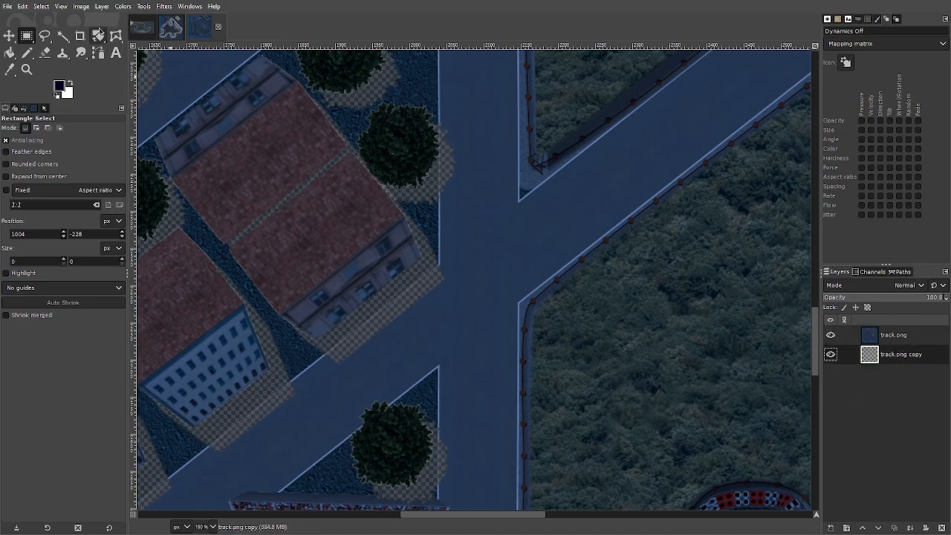
click(10, 52)
click(525, 248)
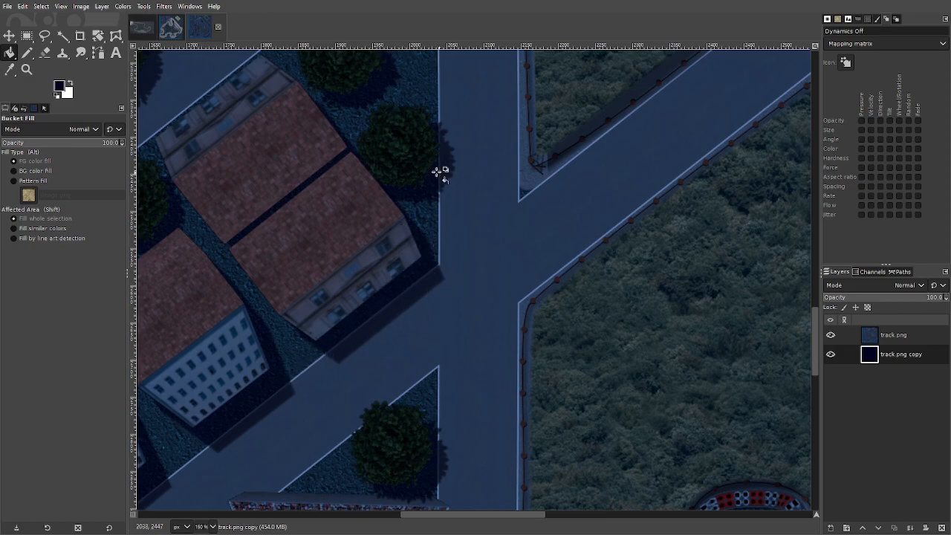
- Try about 81 % opacity on the dark background layer, restore it to 100 %, and reselect the night track.png layer
click(921, 297)
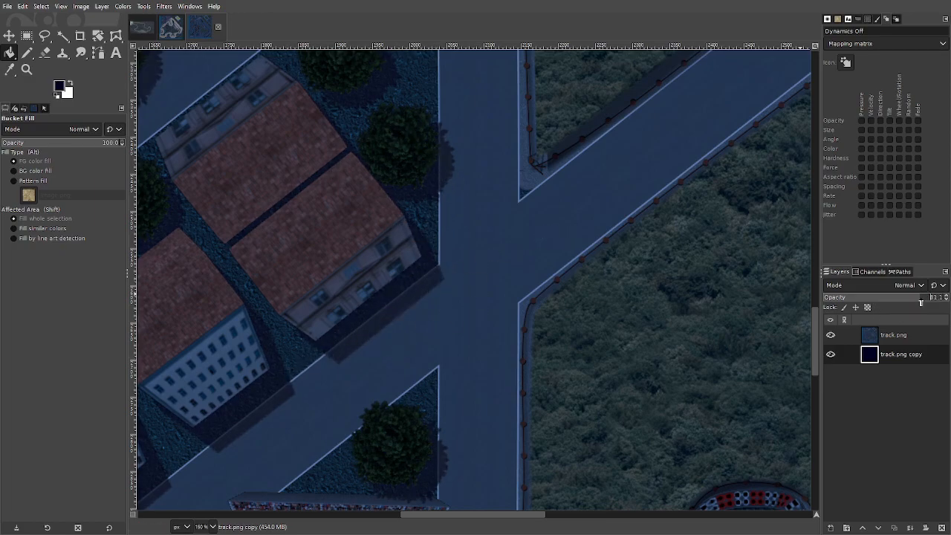
drag(927, 299, 947, 297)
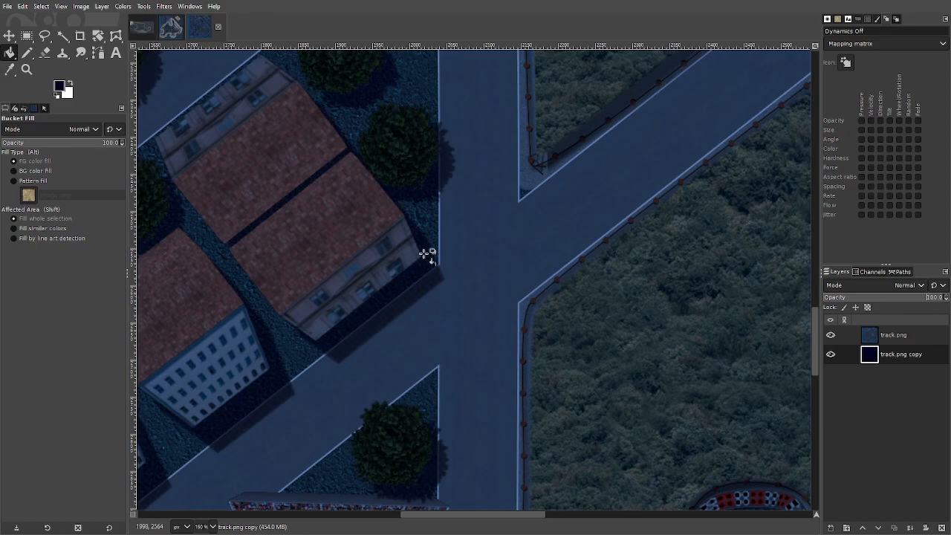
scroll(525, 403, down, 3)
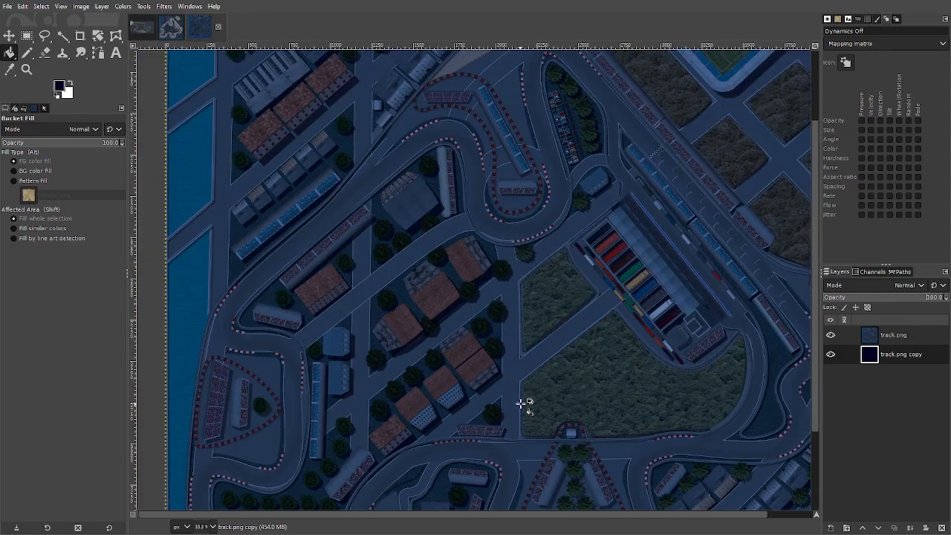
click(913, 334)
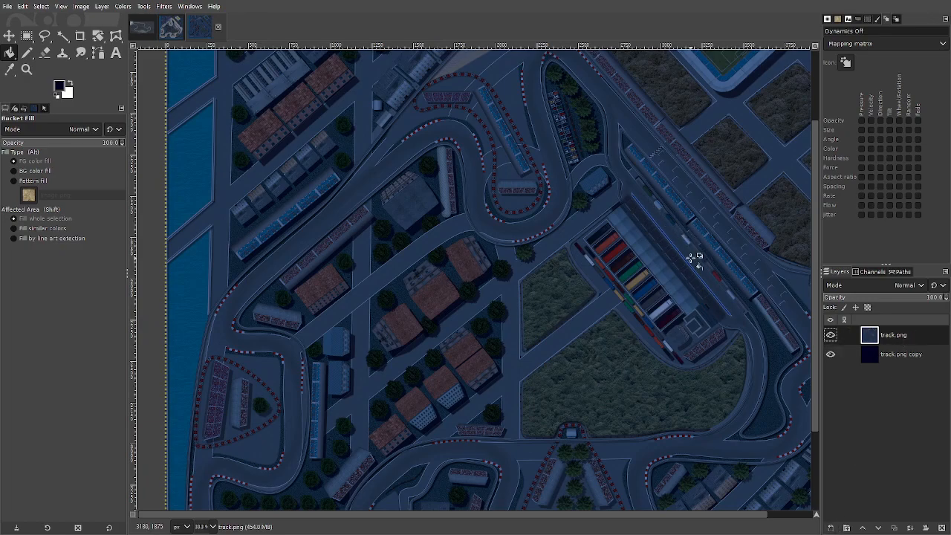
- Toggle the mask layer's visibility in the finished night map to check its effect on the track lighting
click(169, 30)
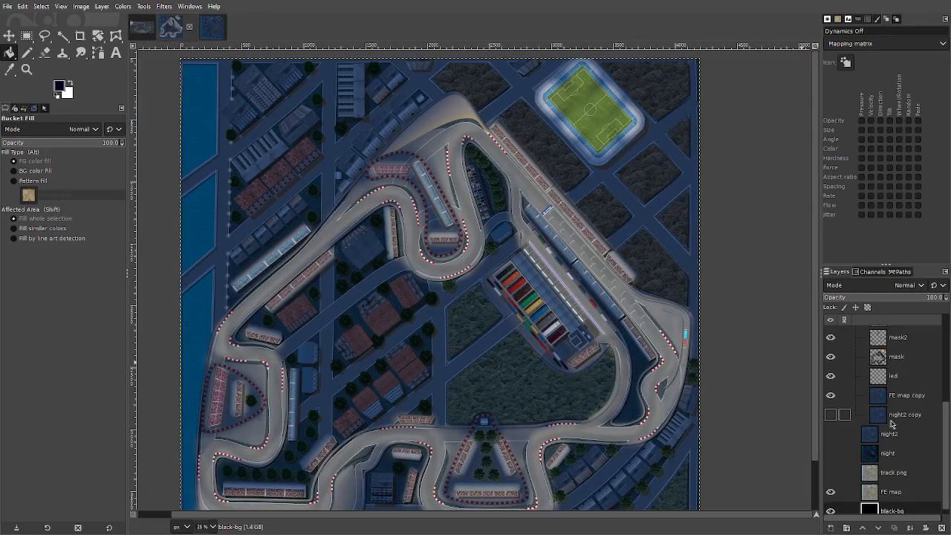
scroll(921, 465, down, 2)
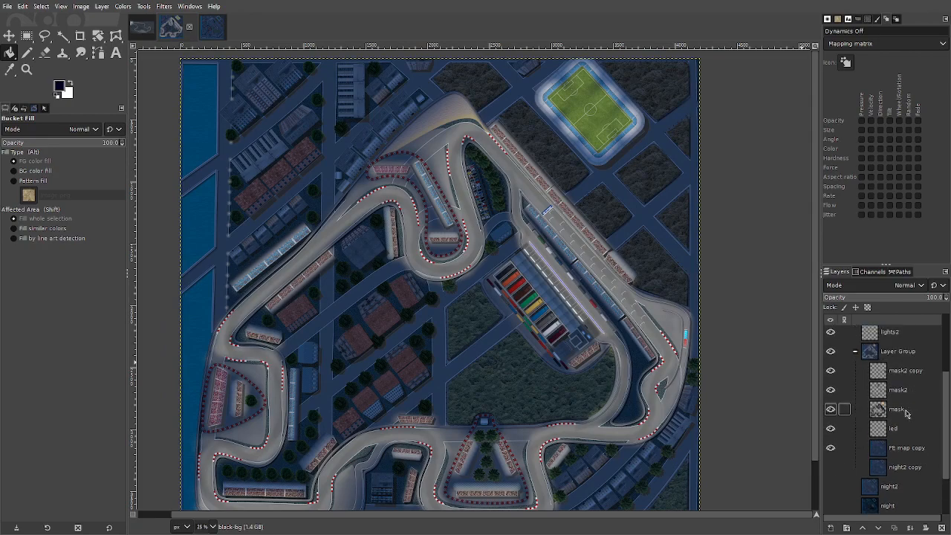
click(830, 409)
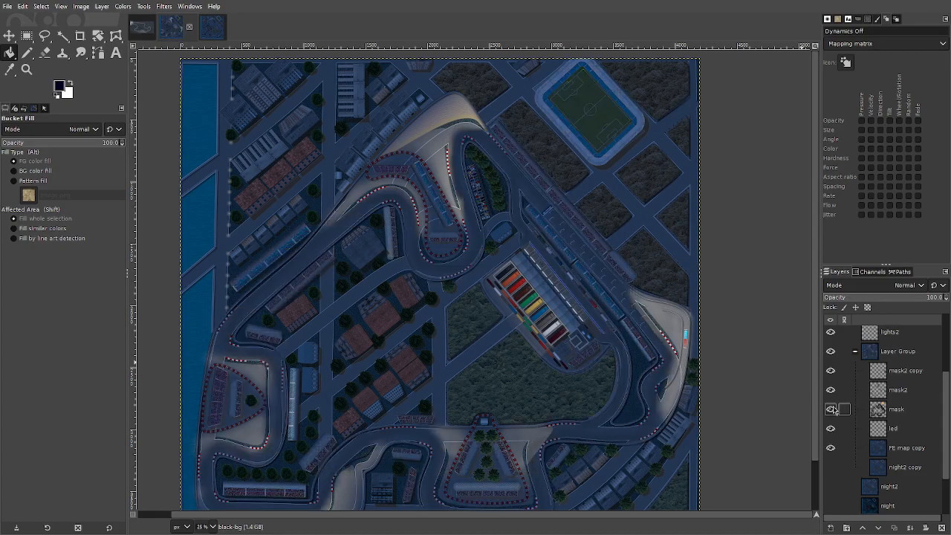
click(830, 408)
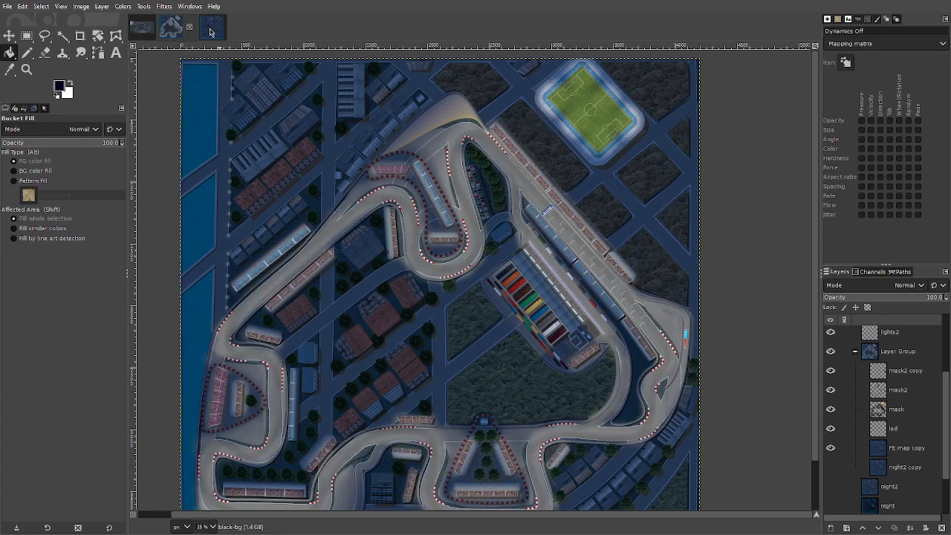
- Copy the daytime track.png layer from the finished night map
scroll(891, 446, down, 3)
click(902, 466)
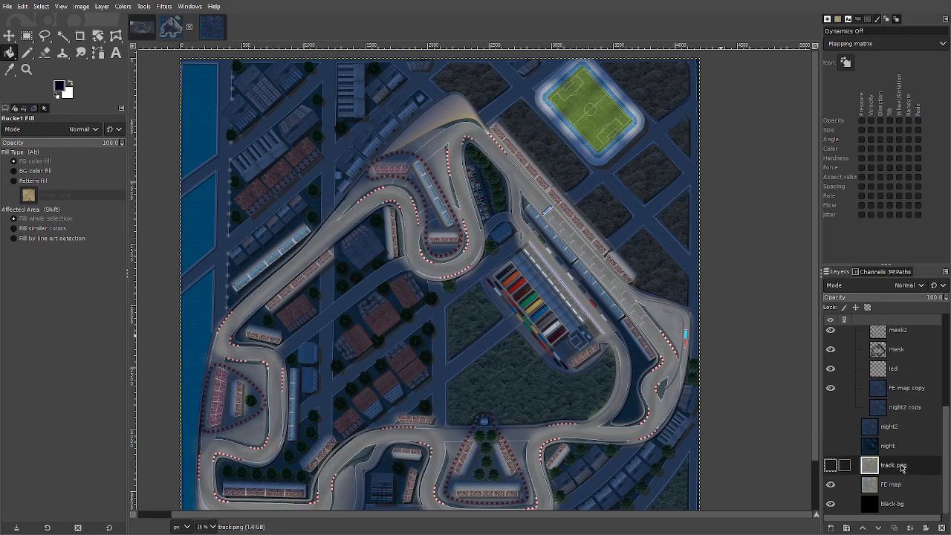
right_click(902, 466)
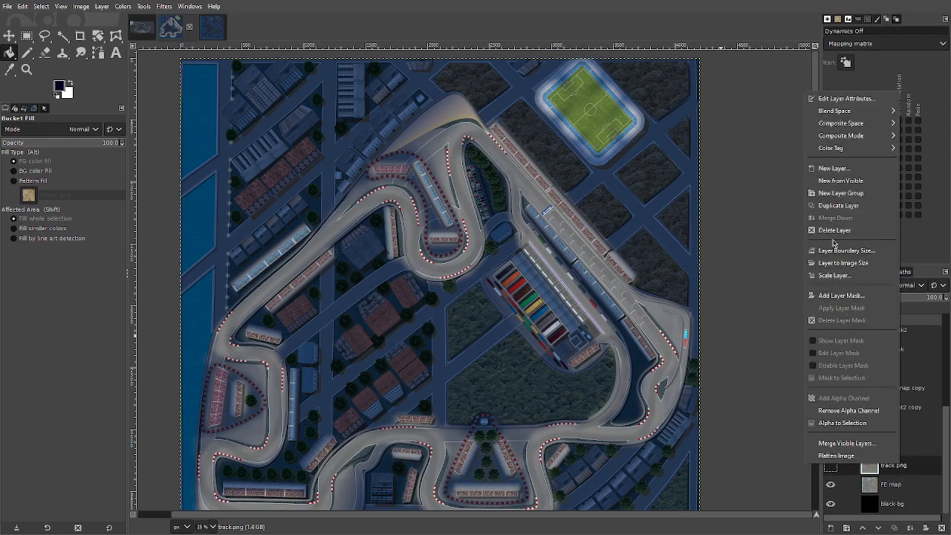
click(914, 471)
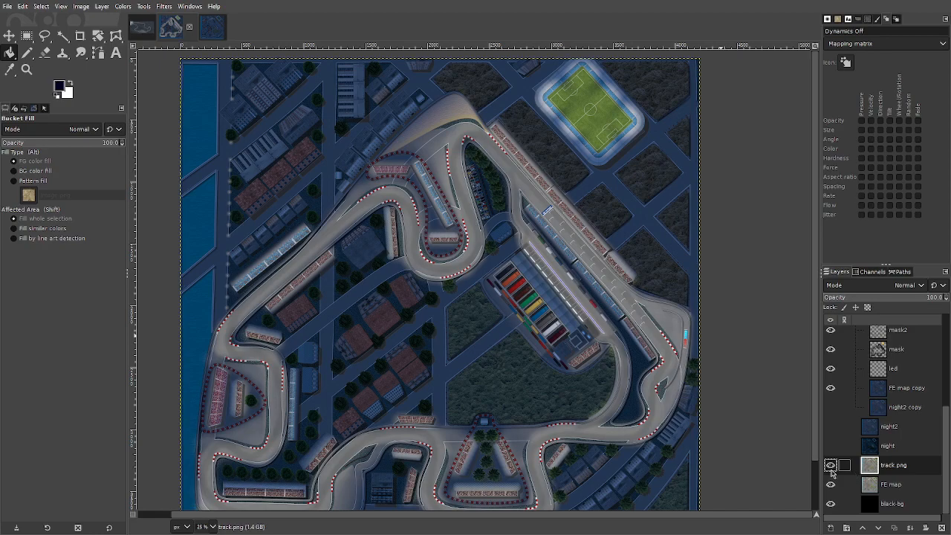
key(ctrl+c)
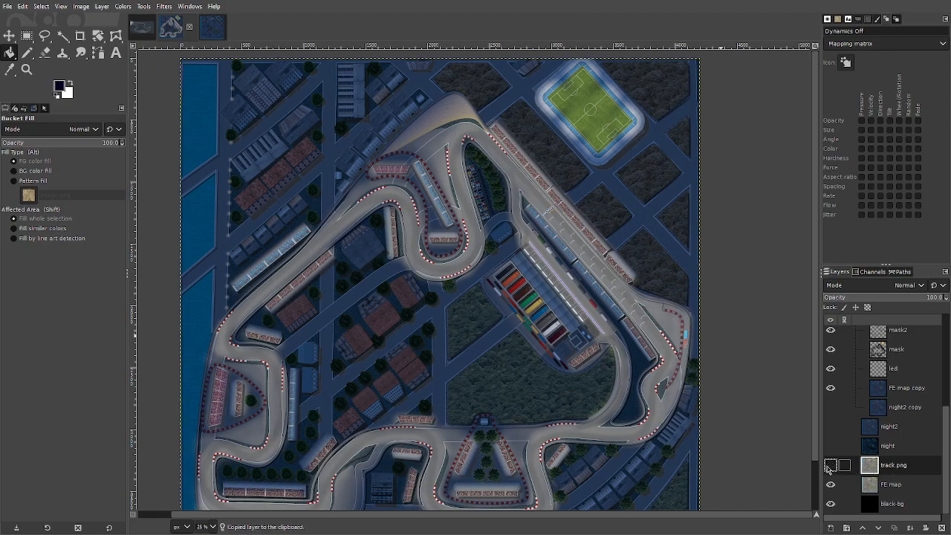
- Paste the copied daytime map as a new layer in the unlit night image, directly beneath the night track.png layer
click(212, 27)
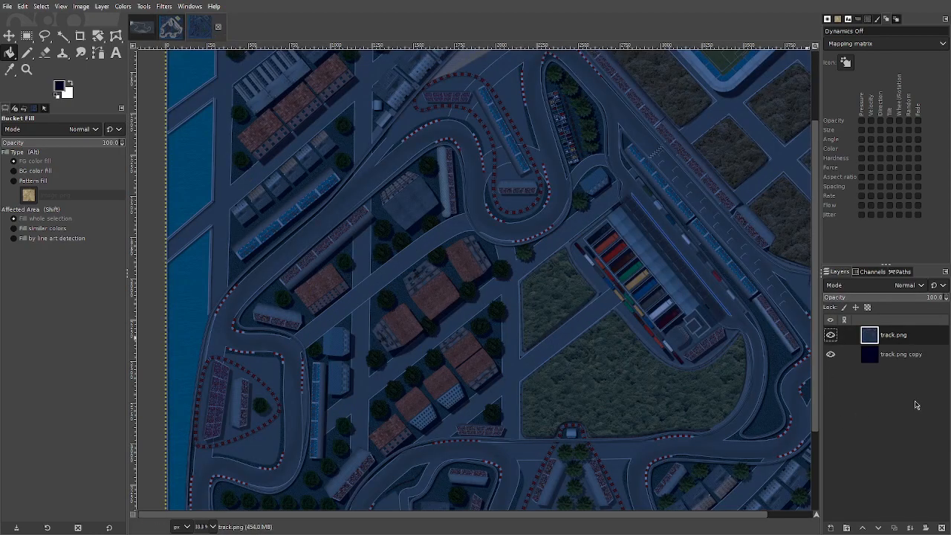
key(ctrl+v)
right_click(901, 339)
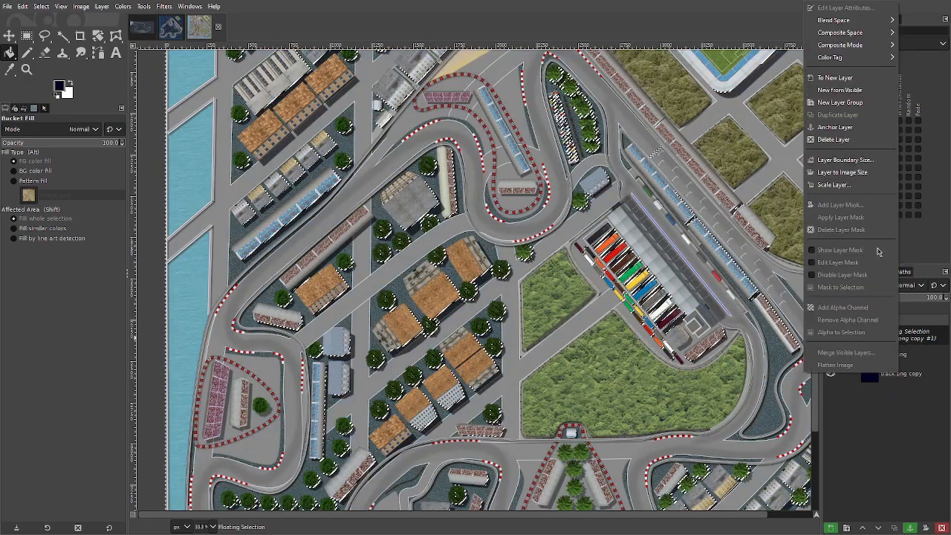
click(847, 77)
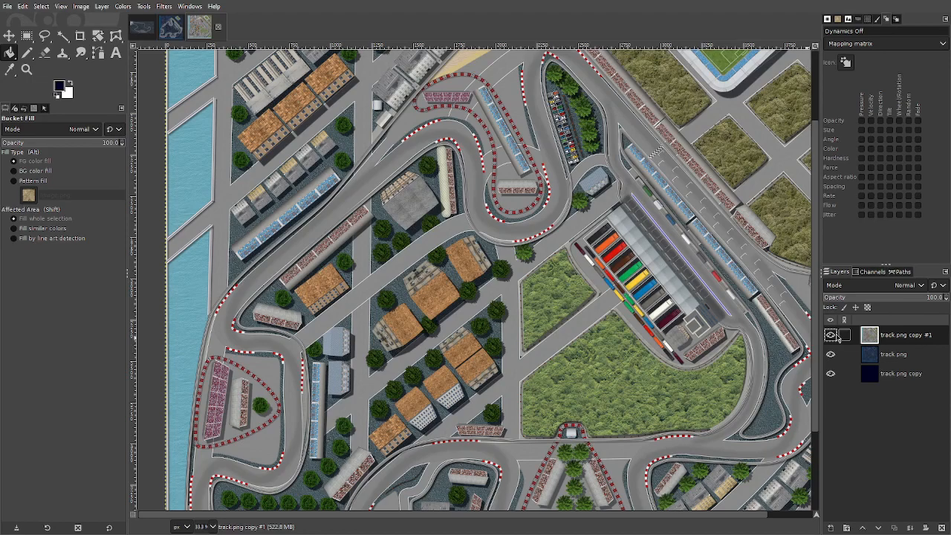
drag(914, 355, 912, 338)
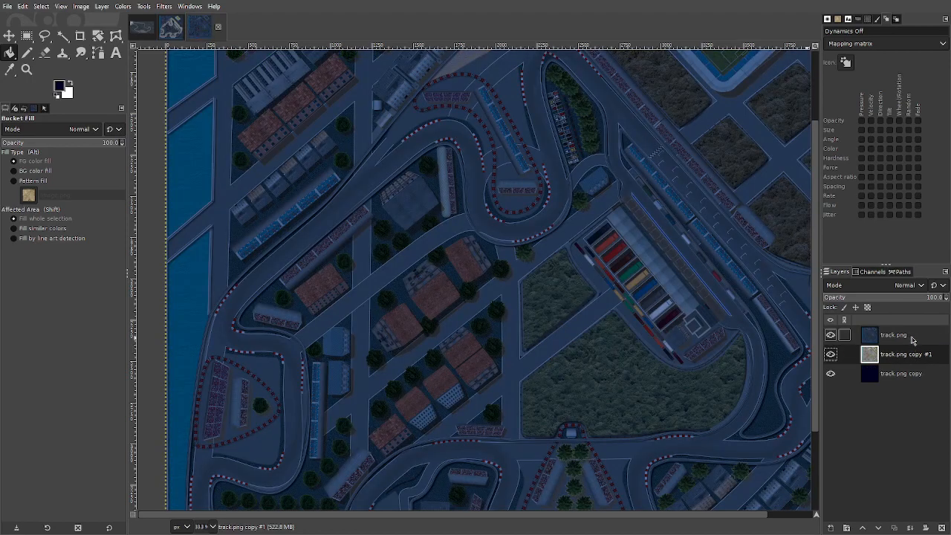
- Create a layer group at the top of the layer stack and place the night track.png layer inside it
right_click(912, 338)
click(878, 510)
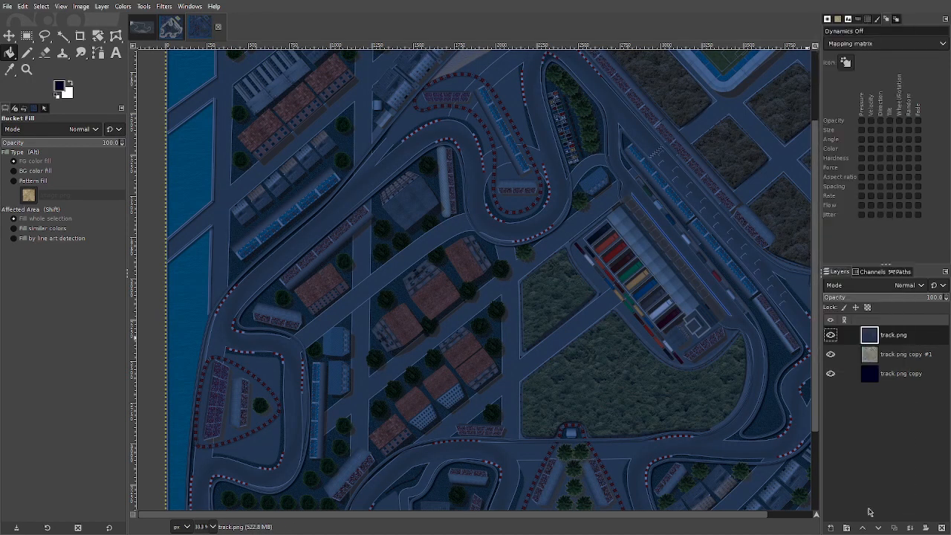
click(845, 528)
drag(895, 355, 914, 341)
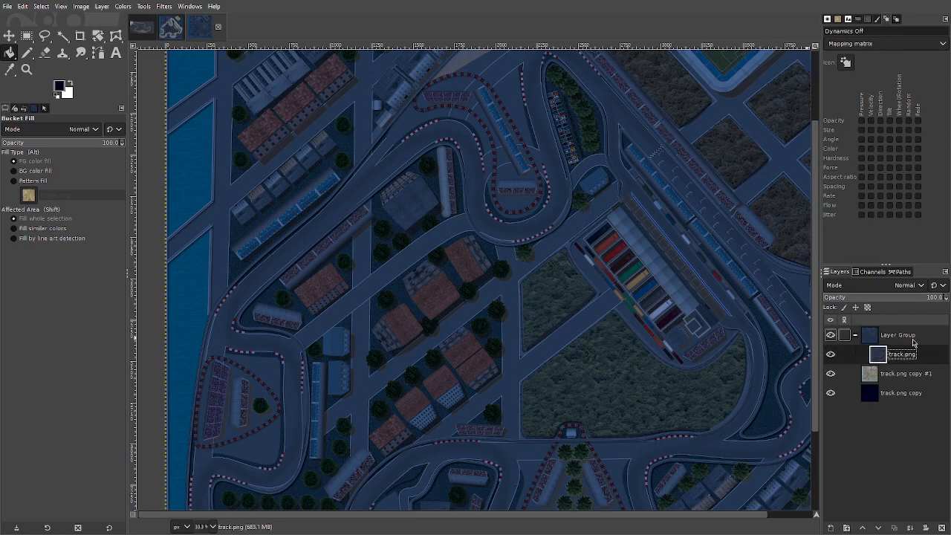
- Add an emptied copy of the track.png layer inside the group, name it mask_night, and set its blend mode to Erase
click(893, 527)
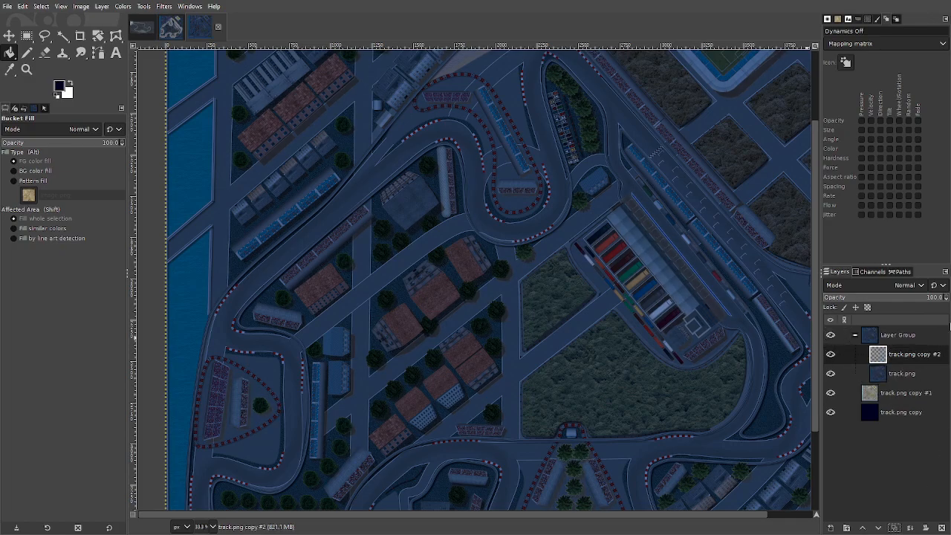
double_click(906, 356)
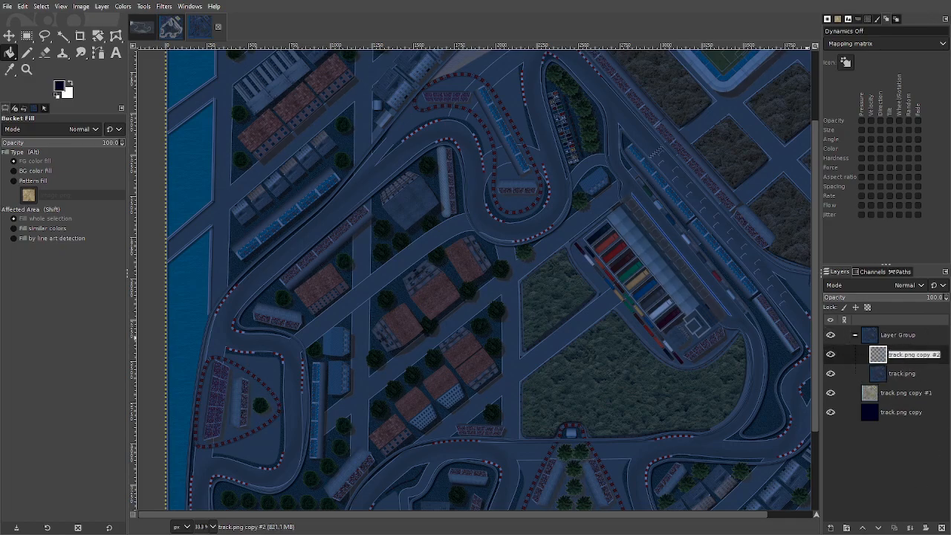
text(mask_night)
key(Return)
click(870, 272)
click(838, 272)
click(880, 290)
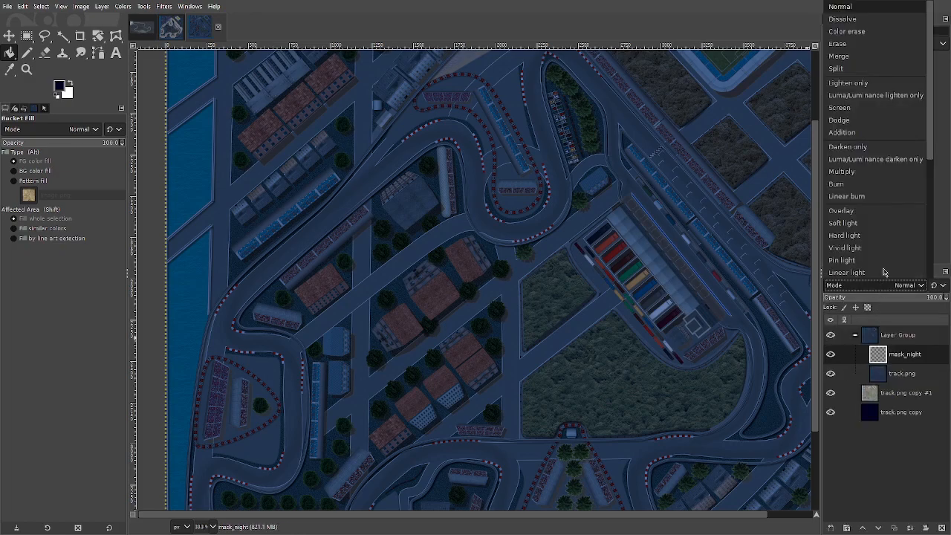
click(876, 43)
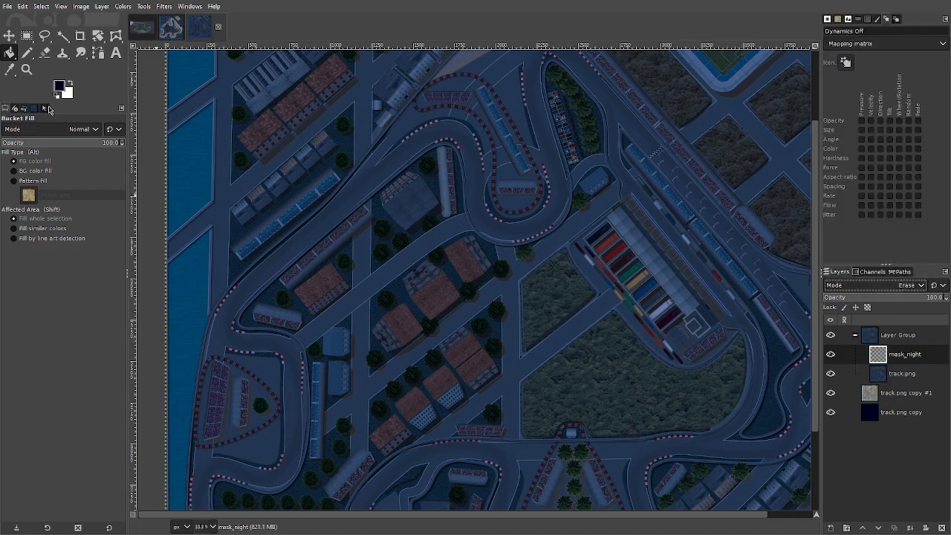
- Set up the Paintbrush with brush size 140 and white as the foreground colour for the mask_night layer
click(30, 55)
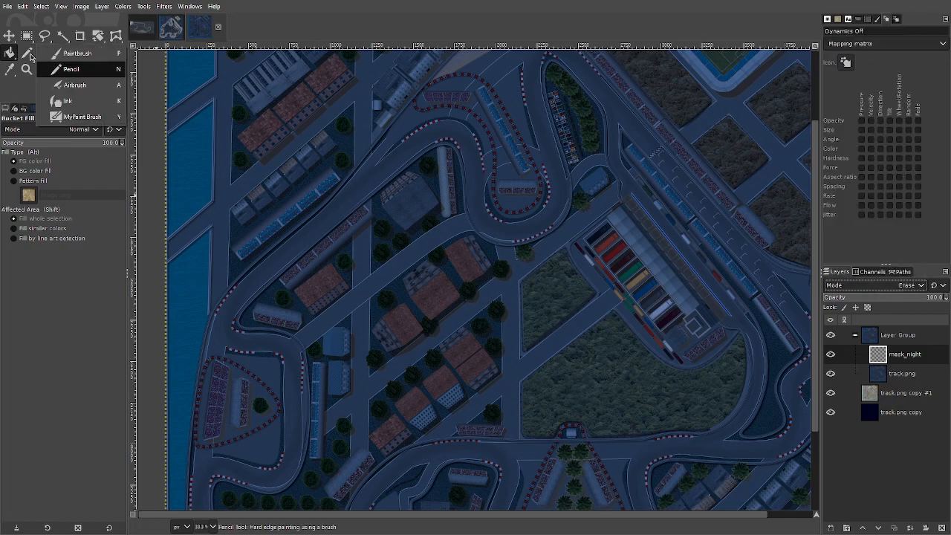
click(73, 53)
click(26, 179)
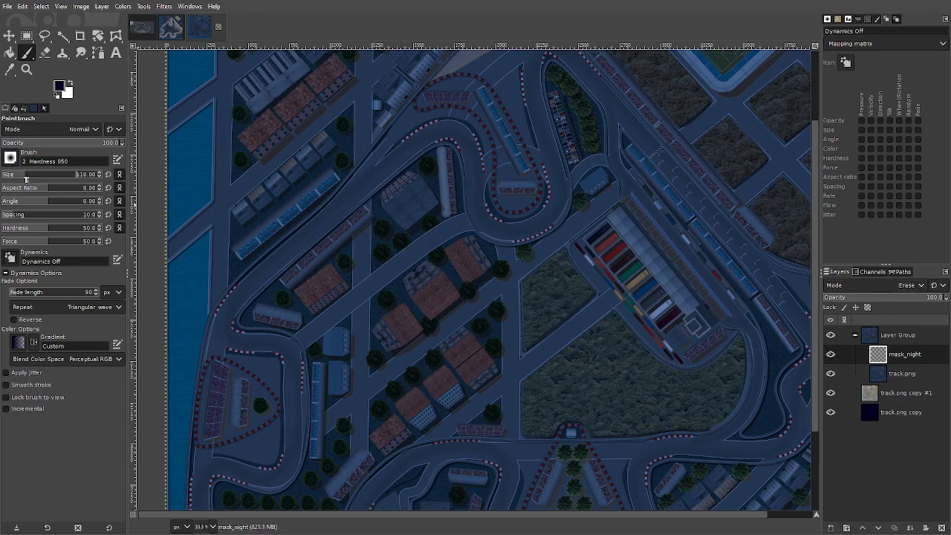
drag(22, 179, 22, 177)
click(68, 86)
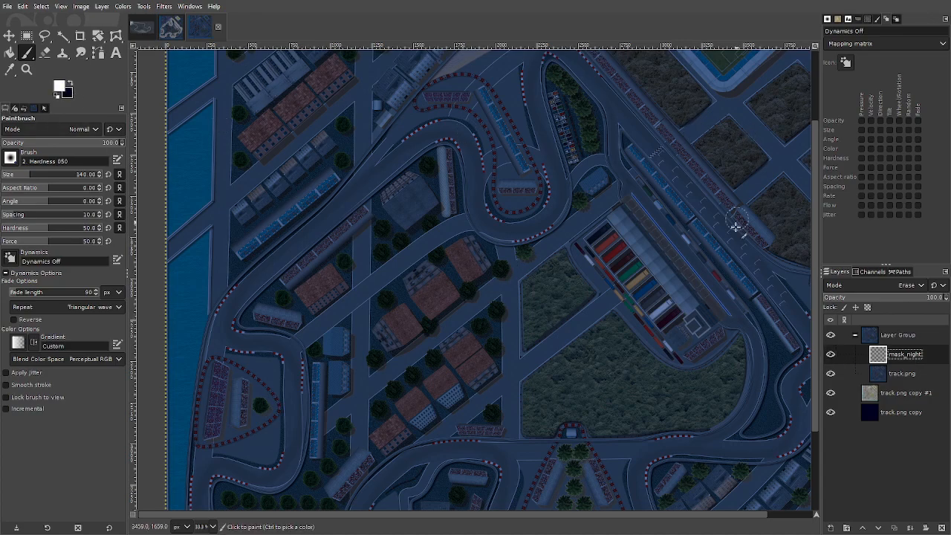
drag(727, 238, 638, 277)
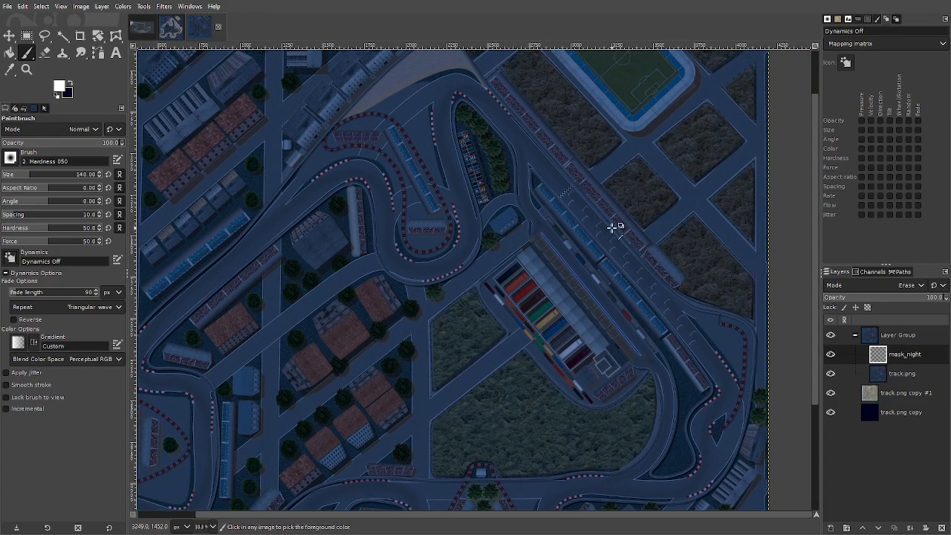
- Paint white over the grid boxes on the start/finish straight, from the chequered line downwards, on the mask_night layer
scroll(626, 216, up, 2)
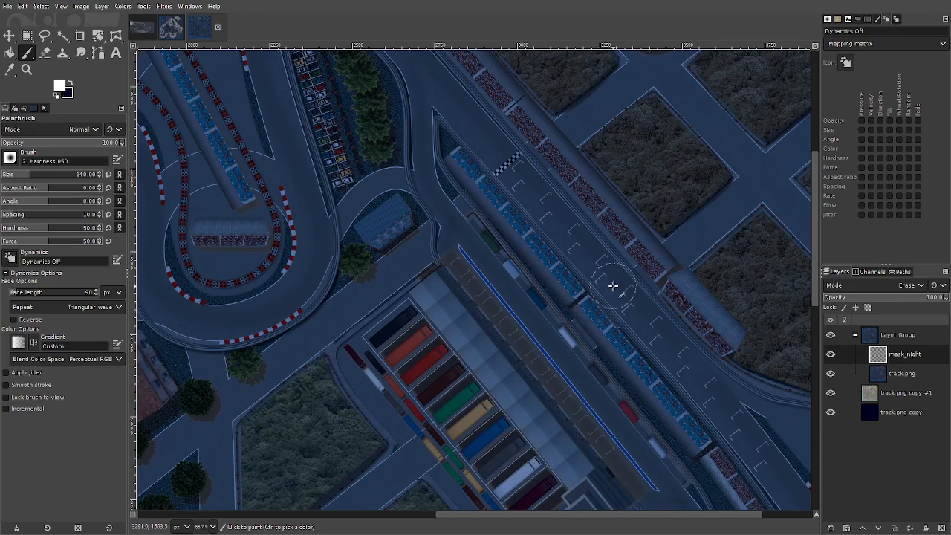
mouse_move(619, 290)
mouse_down()
mouse_move(516, 170)
mouse_move(576, 247)
mouse_move(636, 296)
mouse_move(534, 189)
mouse_move(515, 173)
mouse_move(504, 181)
mouse_move(622, 279)
mouse_move(640, 312)
mouse_up()
- Toggle the visibility of the track.png and mask_night layers to compare the map with and without each one
click(829, 374)
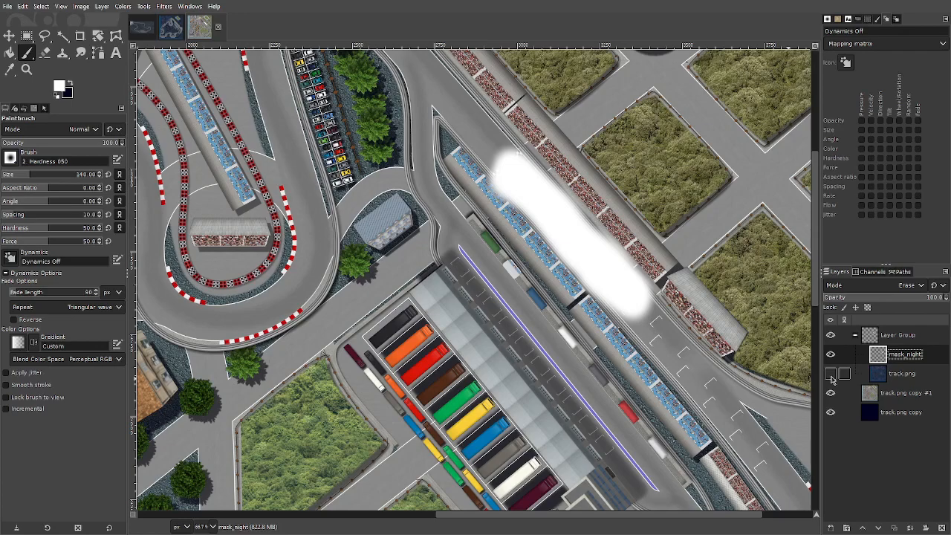
click(830, 375)
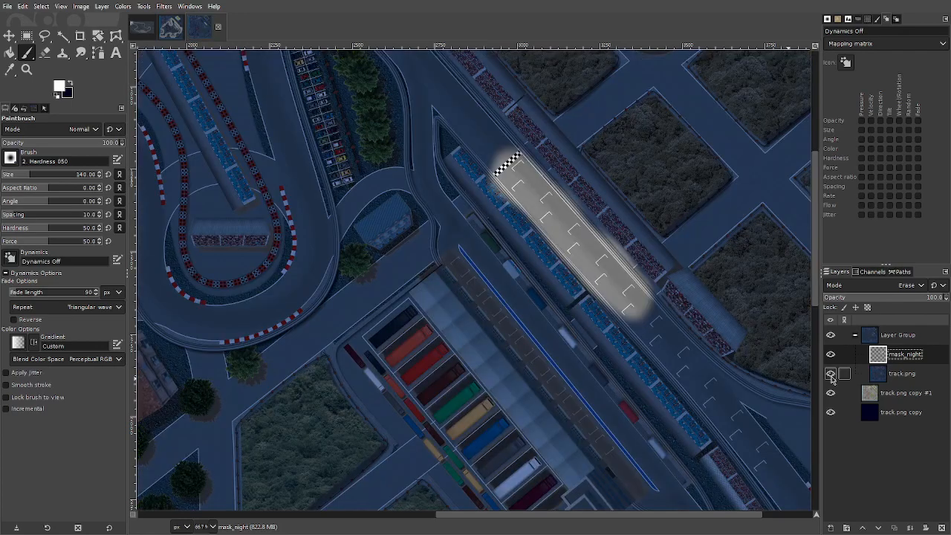
click(830, 375)
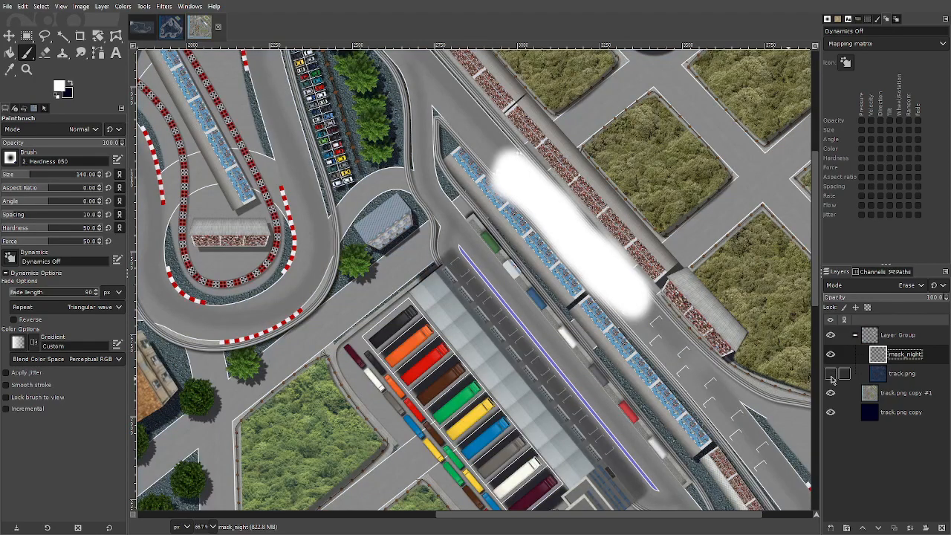
click(830, 375)
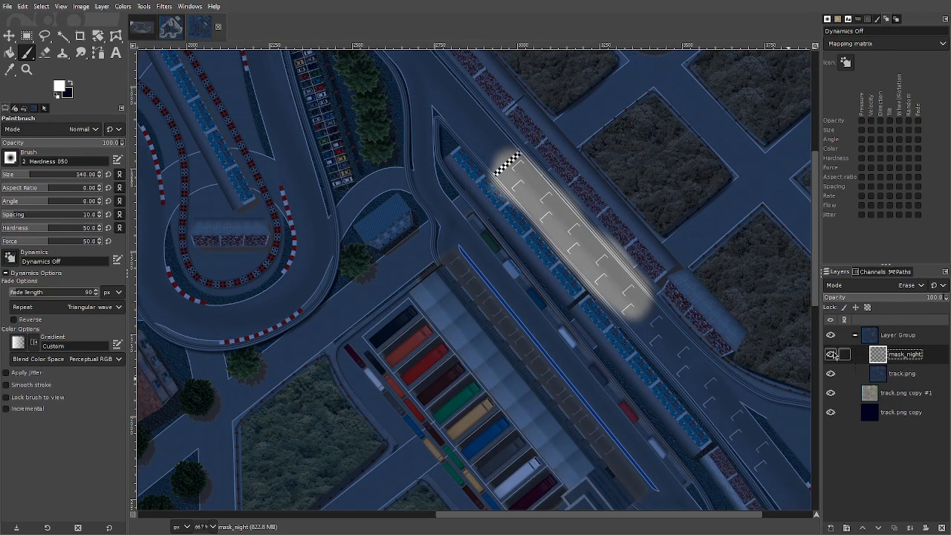
click(832, 354)
click(832, 354)
click(831, 354)
click(831, 354)
click(832, 354)
click(832, 354)
click(906, 396)
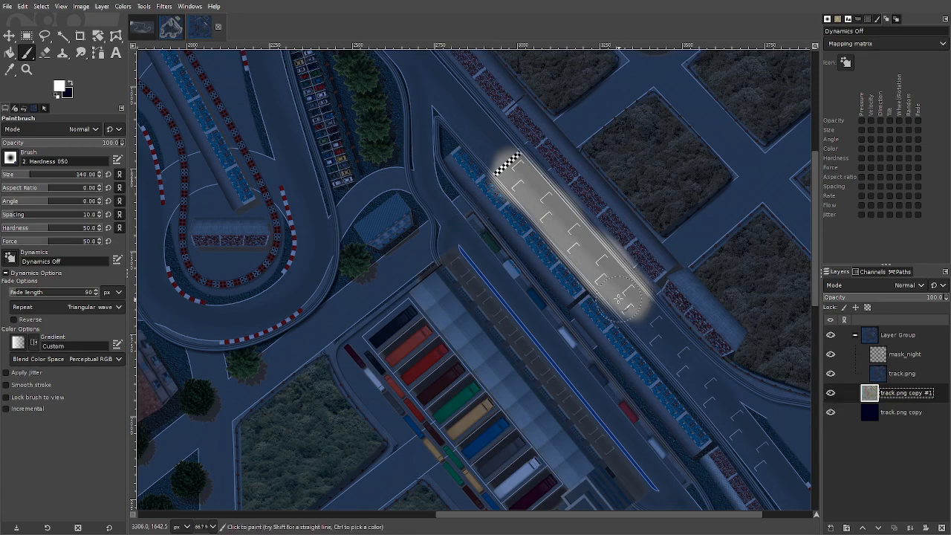
scroll(579, 289, up, 3)
click(508, 278)
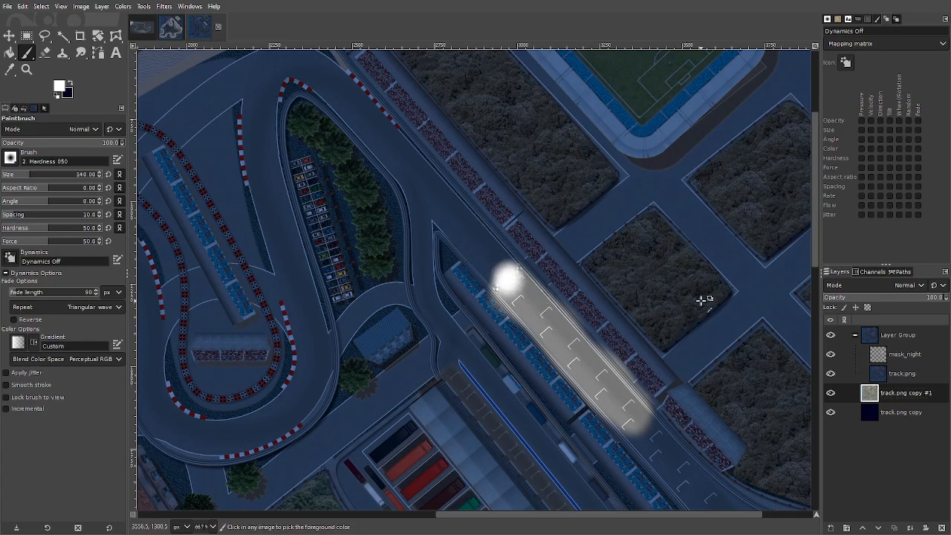
key(ctrl+z)
- Paint white on the mask_night layer along the circuit from the chequered line, around the hairpin and down to the lower bend
click(863, 361)
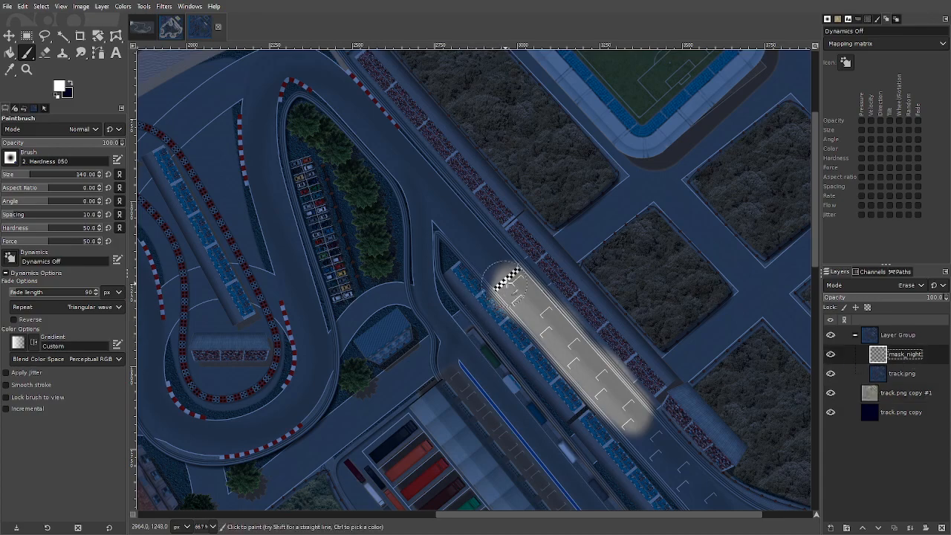
mouse_move(470, 230)
mouse_down()
mouse_move(412, 181)
mouse_move(382, 149)
mouse_move(414, 169)
mouse_move(338, 86)
mouse_move(390, 144)
mouse_move(304, 74)
mouse_move(325, 84)
mouse_move(267, 93)
mouse_move(297, 78)
mouse_up()
scroll(357, 222, up, 3)
mouse_move(352, 206)
mouse_down()
mouse_move(329, 188)
mouse_move(276, 176)
mouse_move(263, 199)
mouse_move(259, 239)
mouse_move(274, 201)
mouse_move(263, 228)
mouse_move(259, 311)
mouse_move(246, 227)
mouse_move(257, 185)
mouse_move(272, 175)
mouse_move(296, 236)
mouse_move(272, 321)
mouse_move(264, 318)
mouse_move(275, 374)
mouse_move(271, 311)
mouse_move(283, 379)
mouse_move(265, 235)
mouse_move(266, 361)
mouse_move(284, 430)
mouse_move(295, 371)
mouse_move(304, 456)
mouse_move(285, 325)
mouse_move(293, 448)
mouse_move(301, 428)
mouse_move(315, 475)
mouse_up()
scroll(316, 460, down, 3)
mouse_move(311, 341)
mouse_down()
mouse_move(306, 316)
mouse_move(313, 379)
mouse_move(296, 412)
mouse_move(284, 407)
mouse_move(304, 368)
mouse_move(296, 361)
mouse_move(267, 430)
mouse_move(247, 431)
mouse_move(283, 408)
mouse_move(219, 435)
mouse_move(246, 438)
mouse_move(184, 433)
mouse_move(249, 426)
mouse_move(236, 422)
mouse_move(294, 398)
mouse_up()
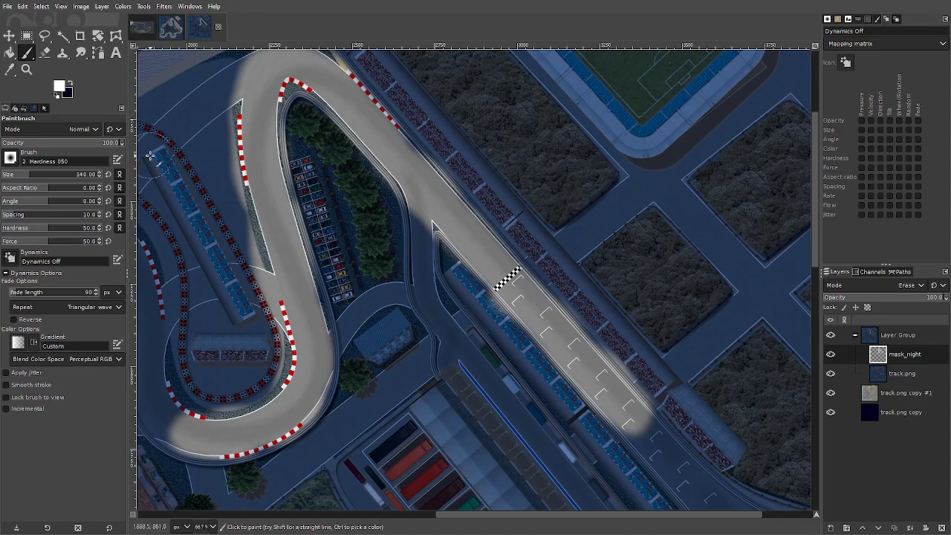
- Switch to the Airbrush, reduce the force to 7, and softly lighten the track's outer edge and the run-off area around the hairpin
right_click(27, 55)
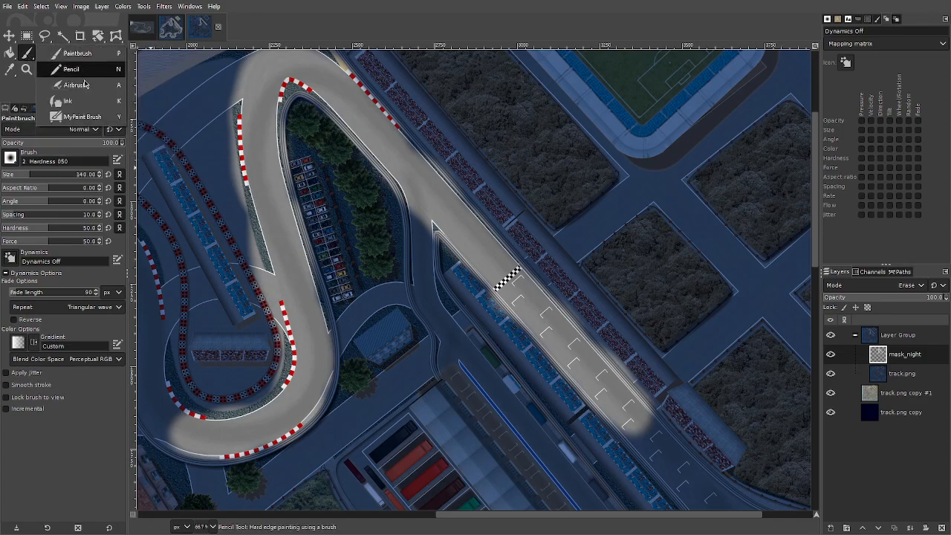
click(83, 92)
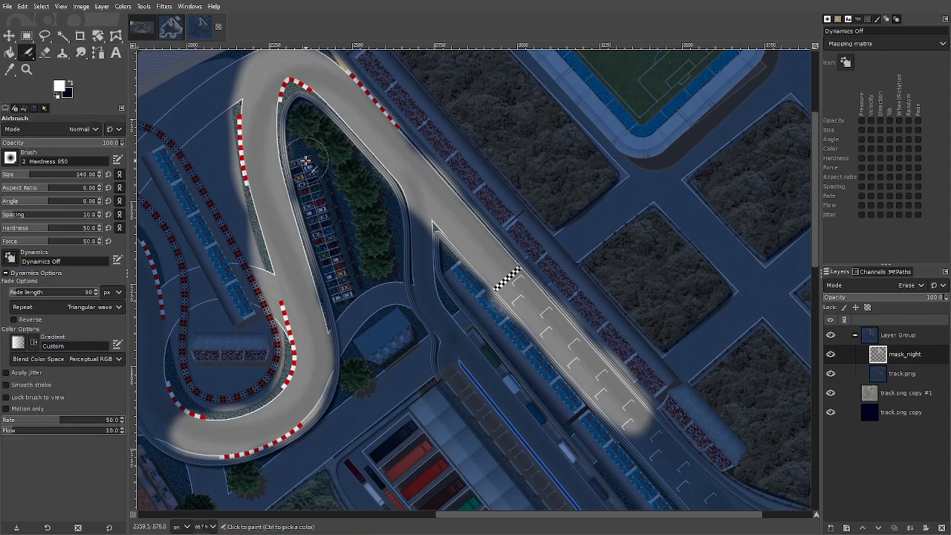
scroll(310, 178, up, 3)
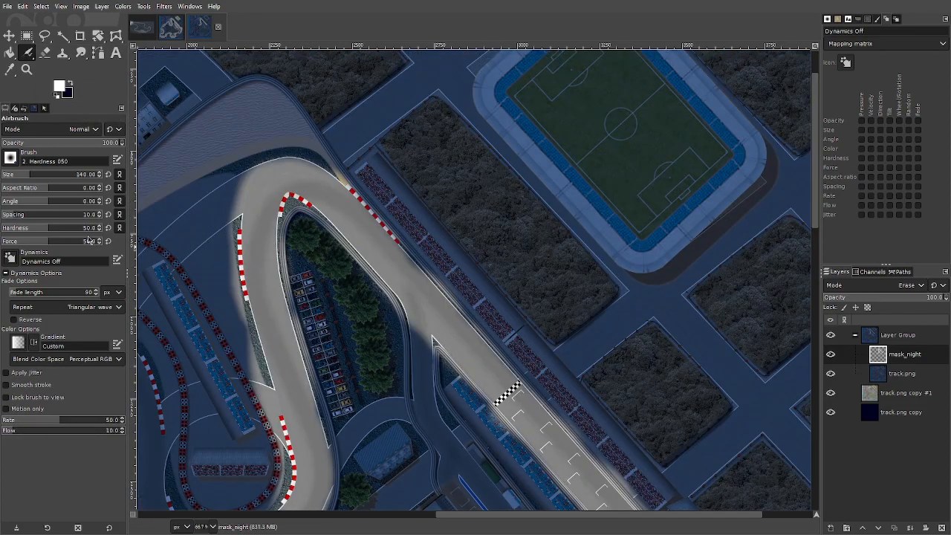
mouse_move(266, 380)
mouse_down()
mouse_move(238, 321)
mouse_move(258, 357)
mouse_up()
drag(238, 316, 236, 305)
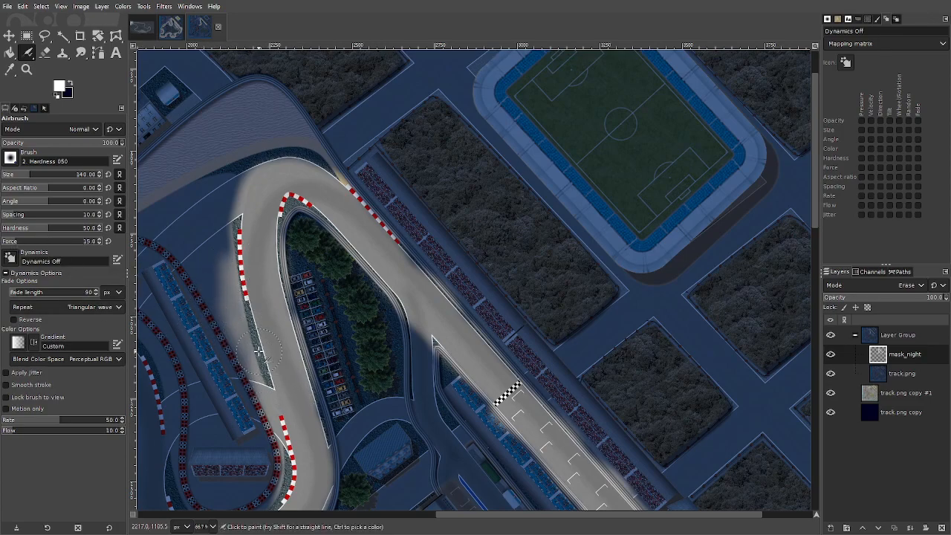
mouse_move(237, 306)
mouse_down()
mouse_move(223, 243)
mouse_move(224, 264)
mouse_move(227, 208)
mouse_move(248, 173)
mouse_move(222, 260)
mouse_move(237, 213)
mouse_move(239, 246)
mouse_move(254, 162)
mouse_move(338, 175)
mouse_move(270, 161)
mouse_up()
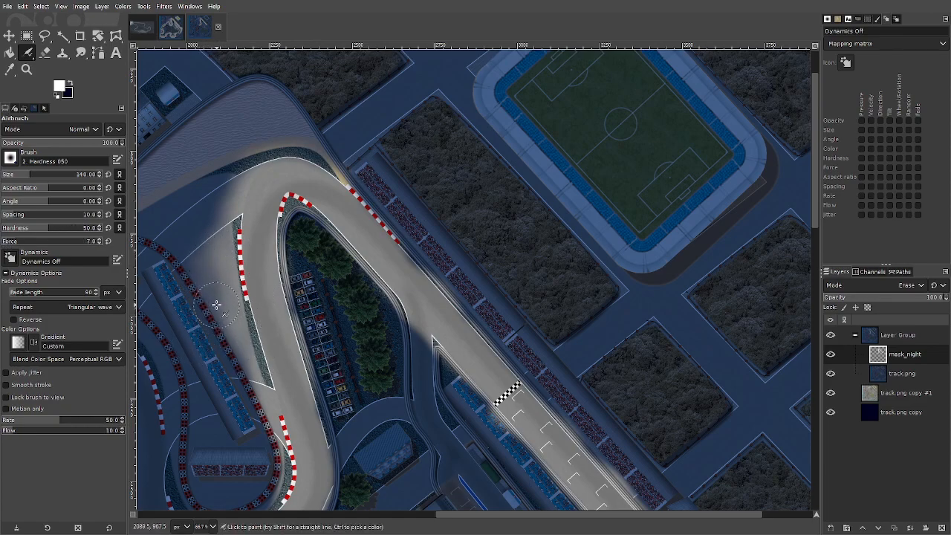
drag(292, 136, 269, 143)
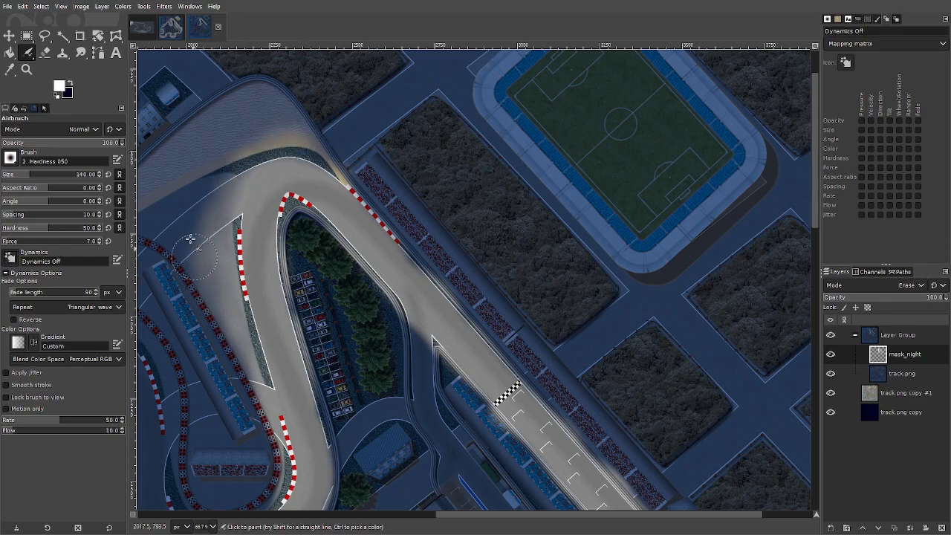
mouse_move(240, 147)
mouse_down()
mouse_move(292, 116)
mouse_move(234, 154)
mouse_move(300, 121)
mouse_move(244, 145)
mouse_up()
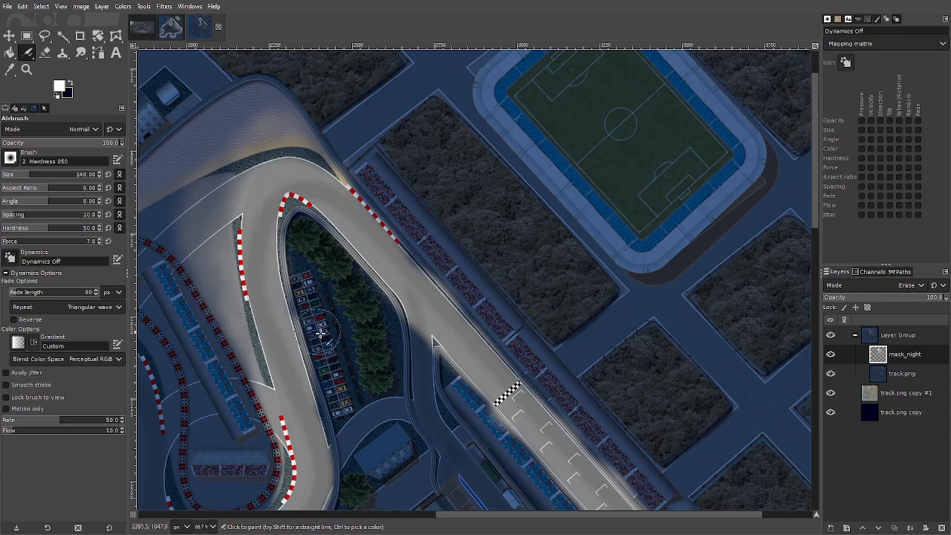
- Airbrush soft light onto the blue-seated grandstand and the small horizontal grandstand inside the bend on mask_night
mouse_move(229, 393)
mouse_down()
mouse_move(245, 427)
mouse_move(157, 268)
mouse_move(190, 321)
mouse_move(193, 312)
mouse_move(172, 287)
mouse_move(192, 313)
mouse_move(183, 317)
mouse_move(168, 284)
mouse_move(238, 418)
mouse_move(163, 275)
mouse_move(216, 375)
mouse_up()
mouse_move(223, 464)
mouse_down()
mouse_move(258, 473)
mouse_move(244, 465)
mouse_move(200, 471)
mouse_move(235, 471)
mouse_move(261, 485)
mouse_move(202, 482)
mouse_move(233, 489)
mouse_move(193, 473)
mouse_move(200, 477)
mouse_move(210, 446)
mouse_move(211, 456)
mouse_move(271, 460)
mouse_move(255, 487)
mouse_move(265, 482)
mouse_move(201, 483)
mouse_move(253, 500)
mouse_up()
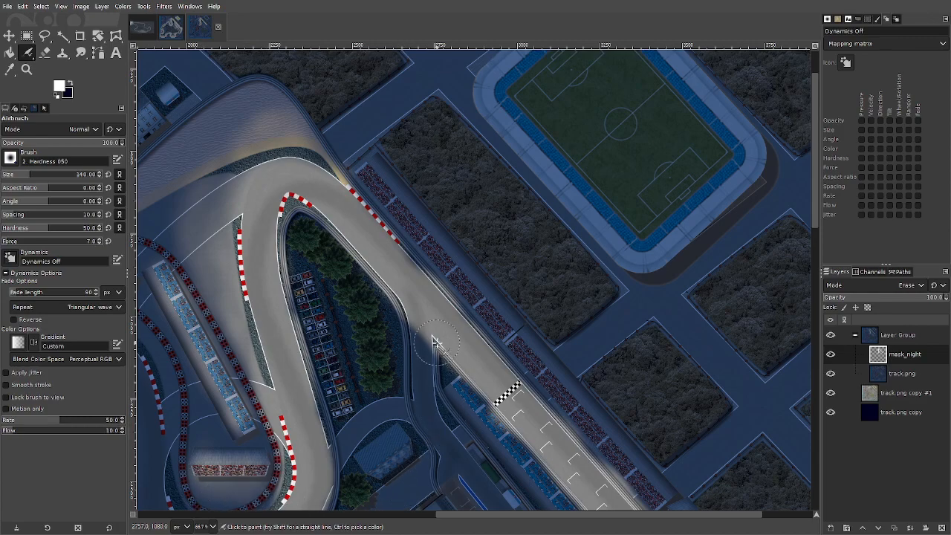
- Erase the light from the small horizontal grandstand's roof on mask_night using the Eraser at size 55
scroll(384, 374, down, 3)
scroll(194, 386, up, 4)
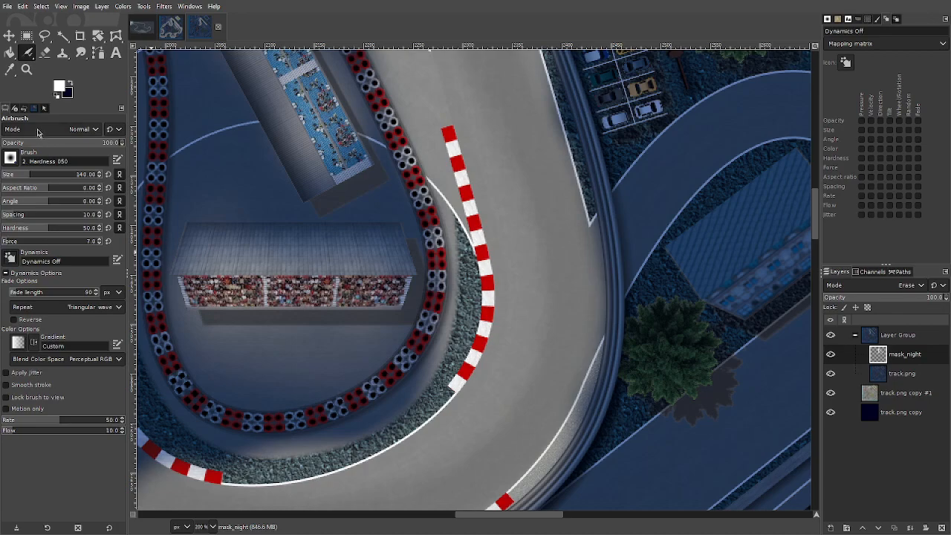
drag(26, 53, 60, 68)
click(79, 70)
click(78, 53)
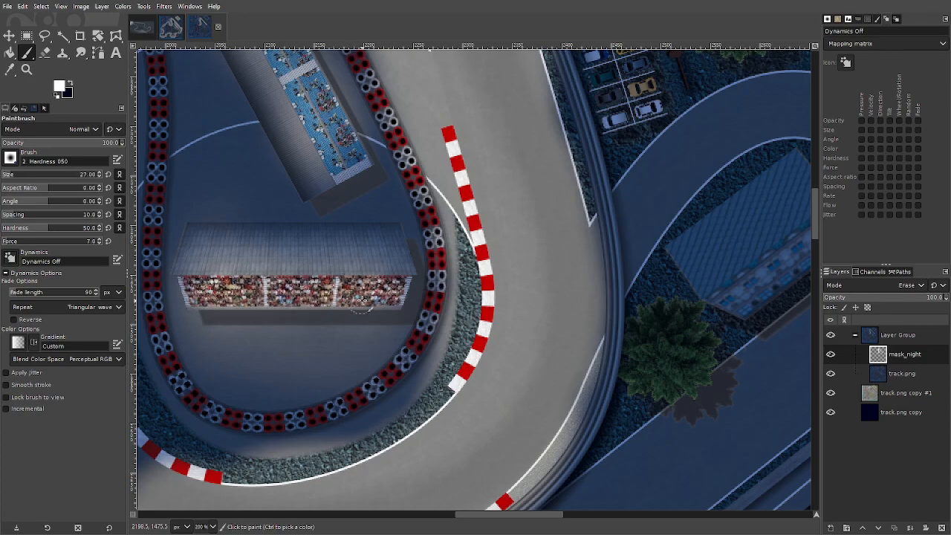
click(46, 55)
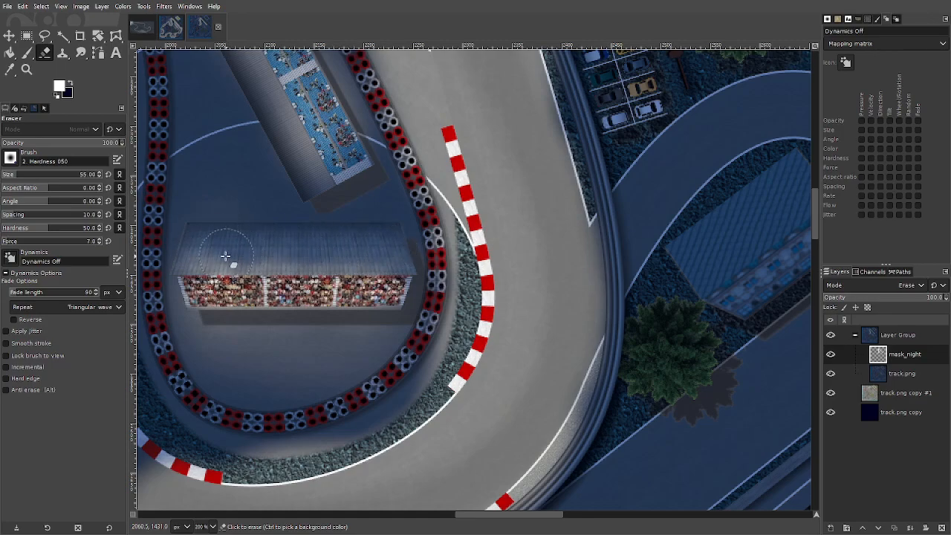
mouse_move(324, 255)
mouse_down()
mouse_move(192, 257)
mouse_move(417, 275)
mouse_up()
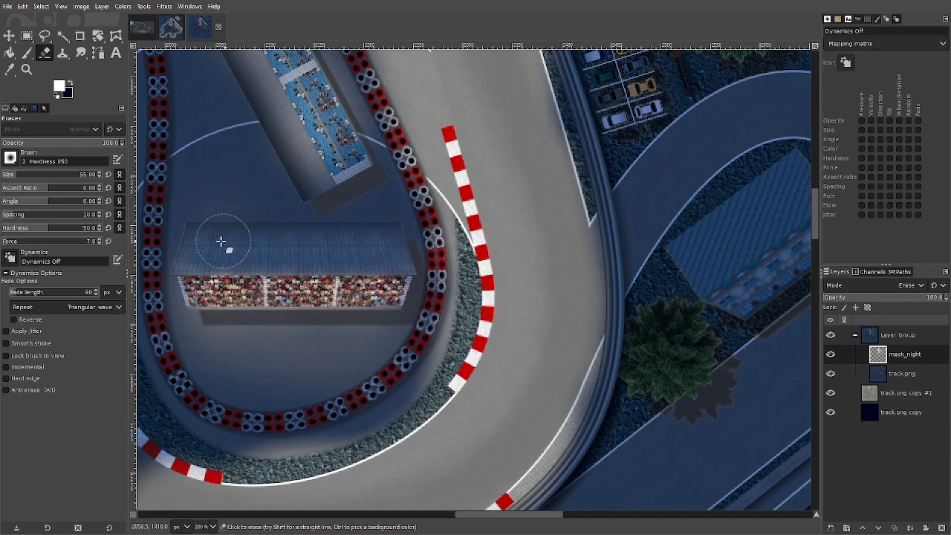
scroll(378, 250, down, 3)
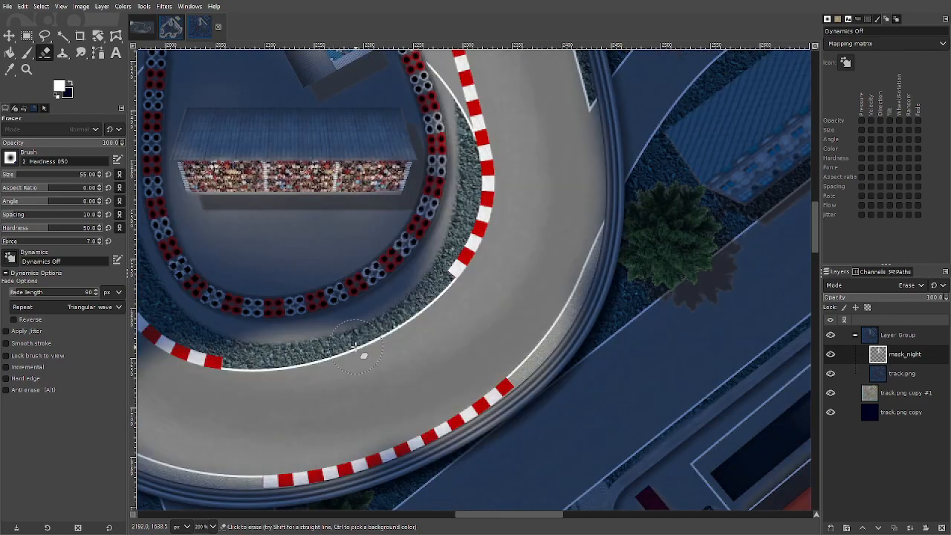
scroll(327, 302, up, 3)
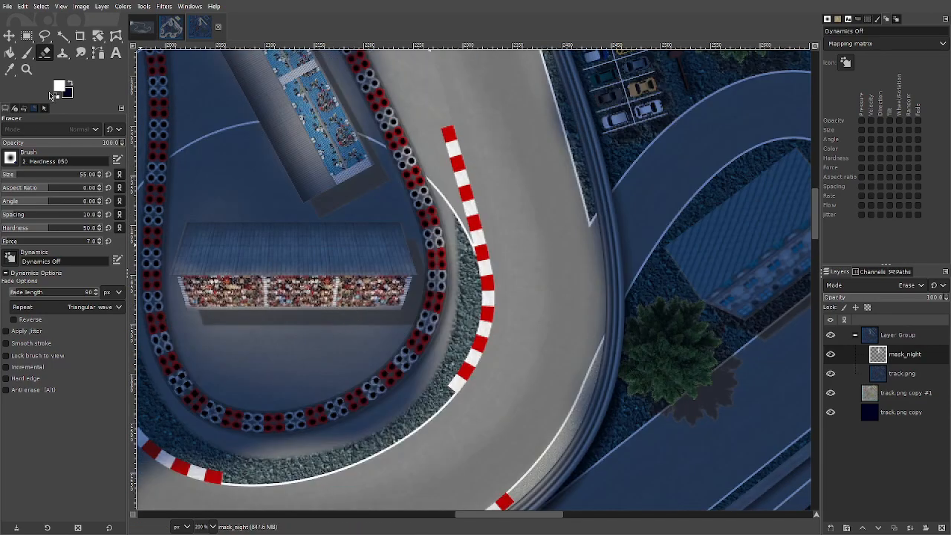
- Airbrush a soft glow on the ground in front of the small grandstand with brush size 55 and force 7
click(27, 54)
drag(28, 52, 81, 88)
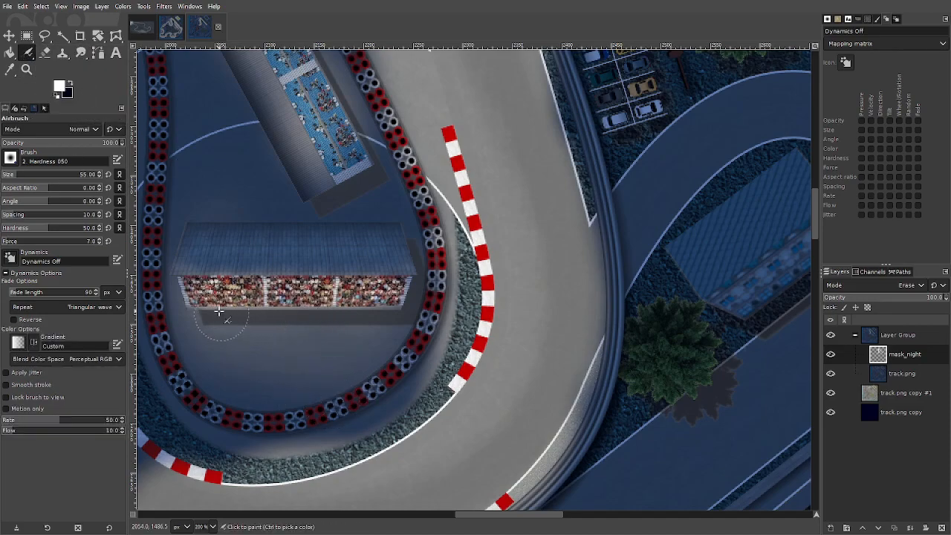
drag(223, 319, 371, 343)
mouse_move(198, 341)
mouse_down()
mouse_move(346, 340)
mouse_move(209, 372)
mouse_move(244, 382)
mouse_move(359, 363)
mouse_up()
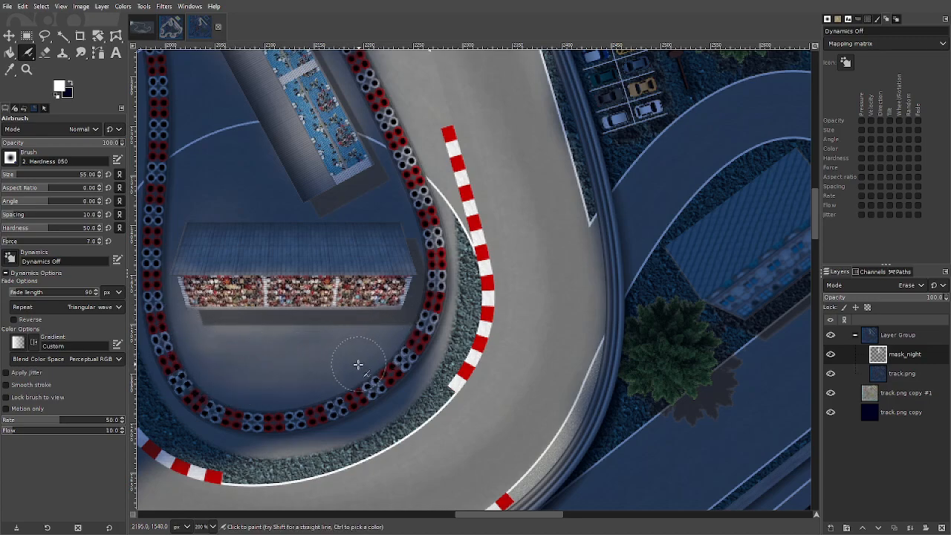
- Outline the run-off area outside the hairpin as a closed polygonal selection with Free Select
scroll(483, 439, down, 2)
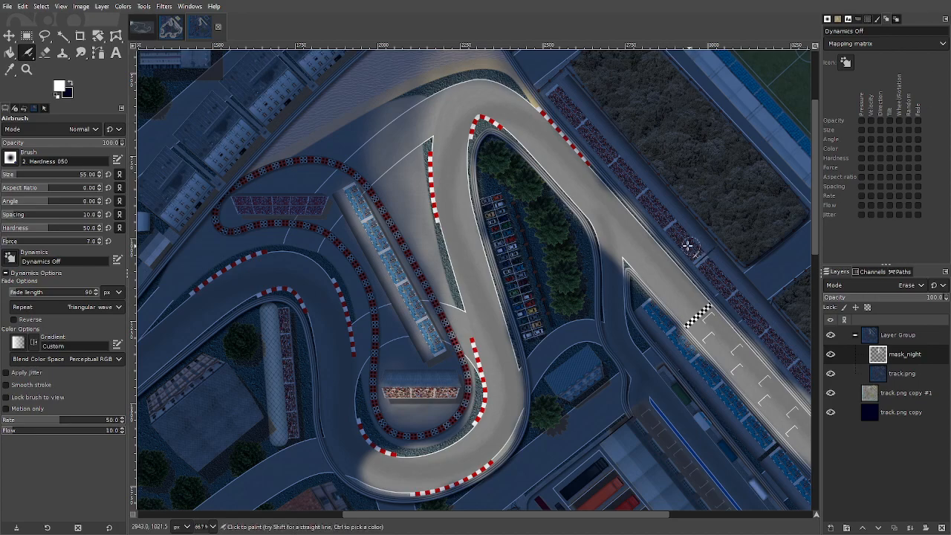
scroll(595, 264, up, 3)
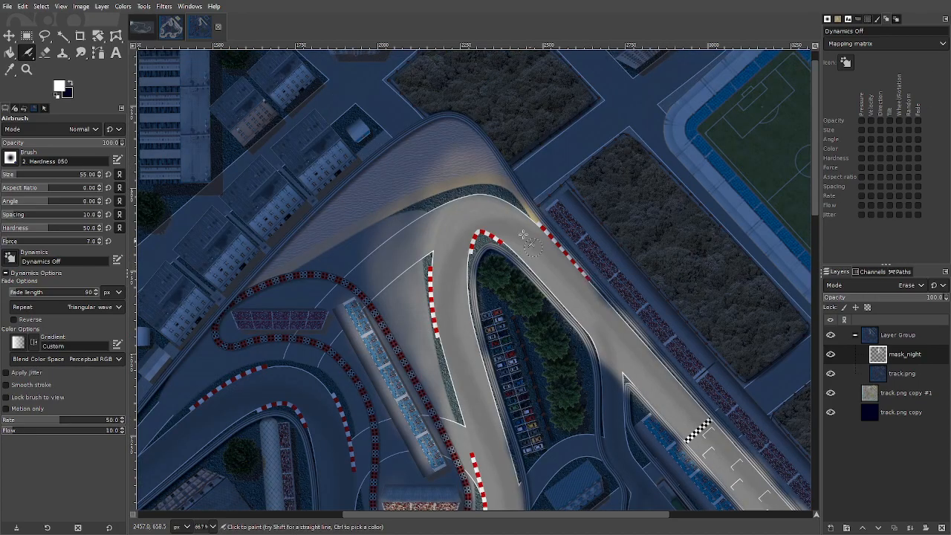
click(44, 37)
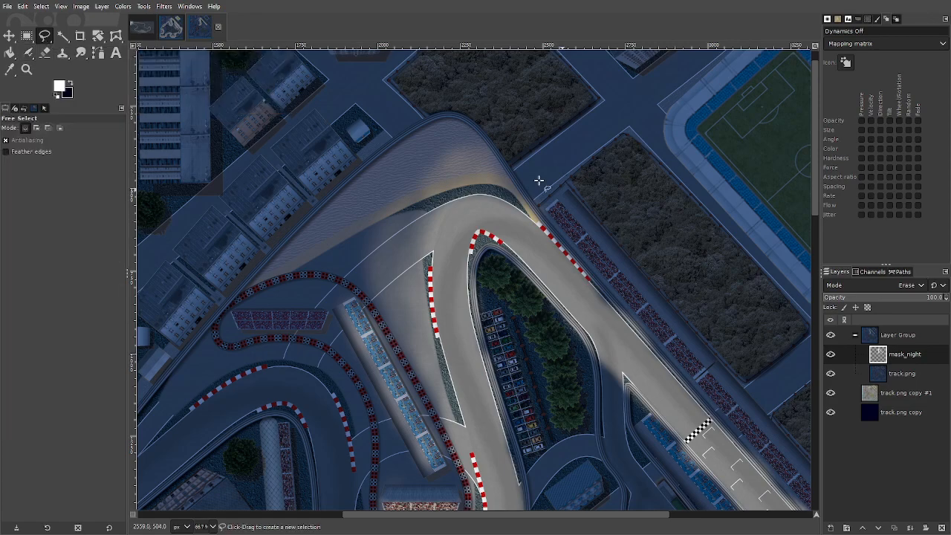
click(505, 170)
click(366, 296)
click(236, 292)
click(387, 136)
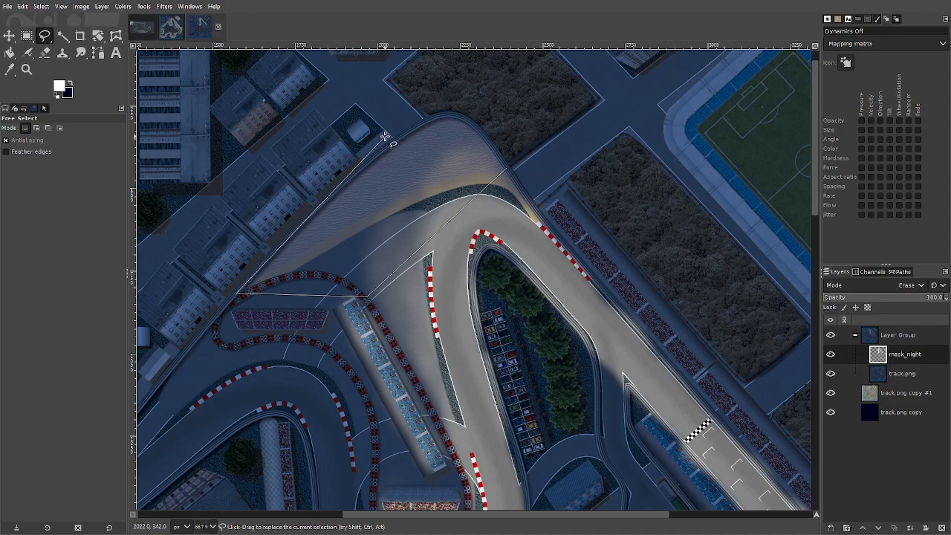
click(457, 107)
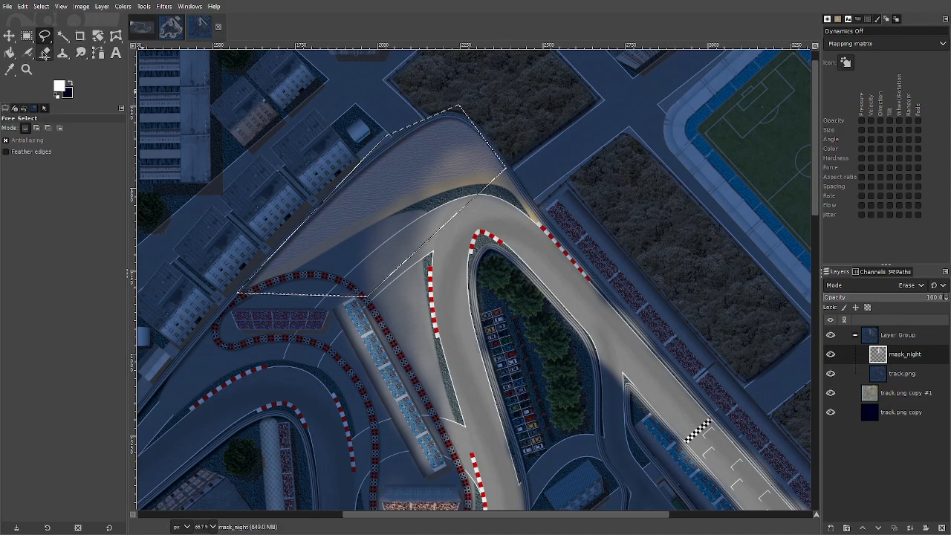
- Draw a linear foreground-to-transparent gradient across the selected run-off from the track towards the outer barrier, with its midpoint at 47.76
drag(11, 53, 33, 73)
click(54, 71)
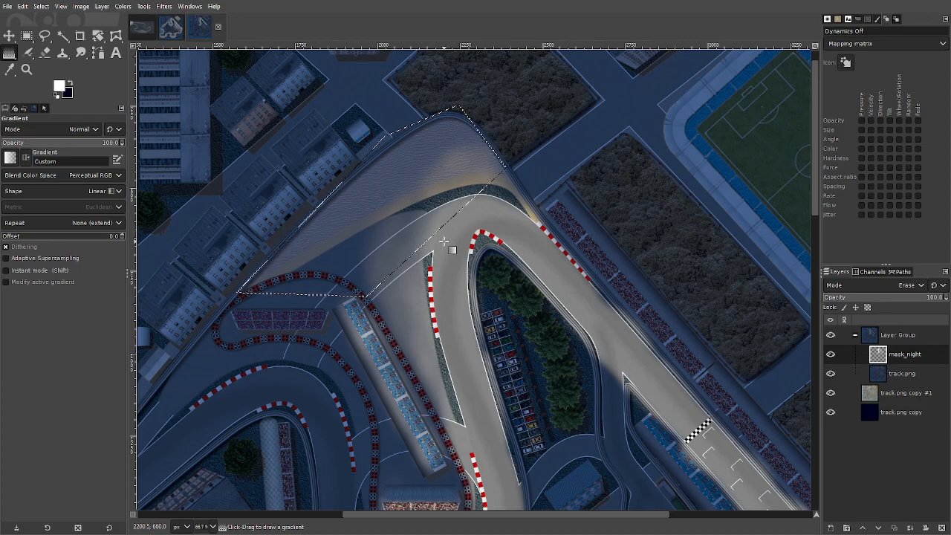
drag(442, 241, 407, 212)
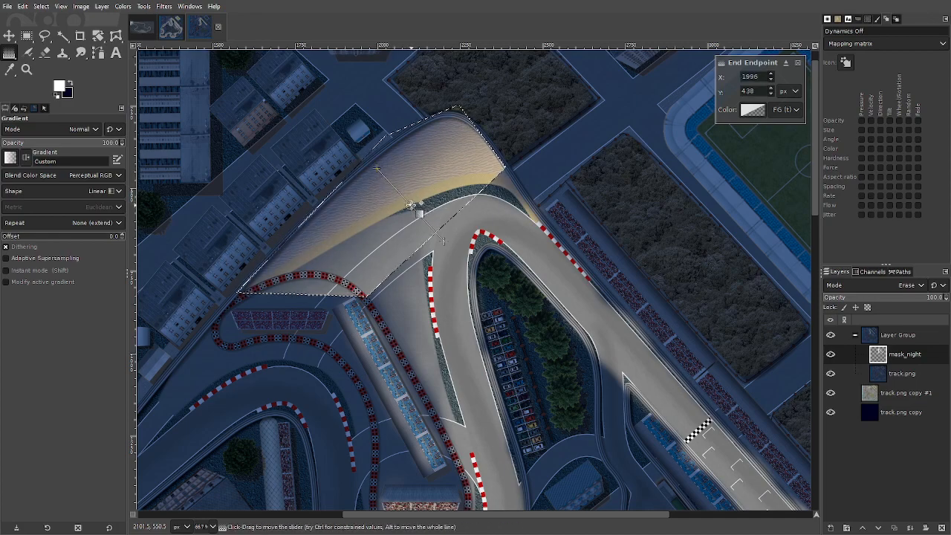
drag(410, 205, 413, 207)
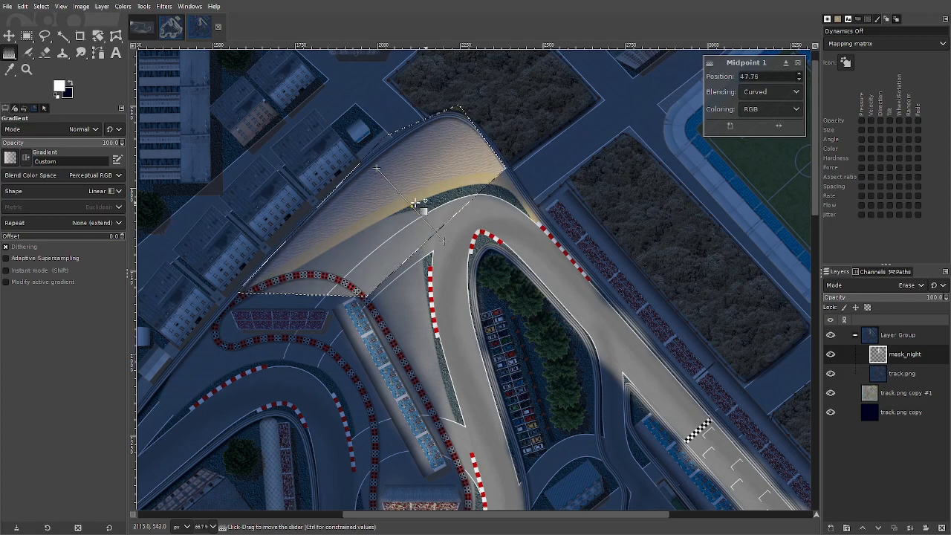
- Move the gradient's start endpoint across the track towards the inside of the hairpin, to X 2258, Y 714
click(444, 242)
drag(473, 266, 502, 305)
drag(476, 284, 460, 260)
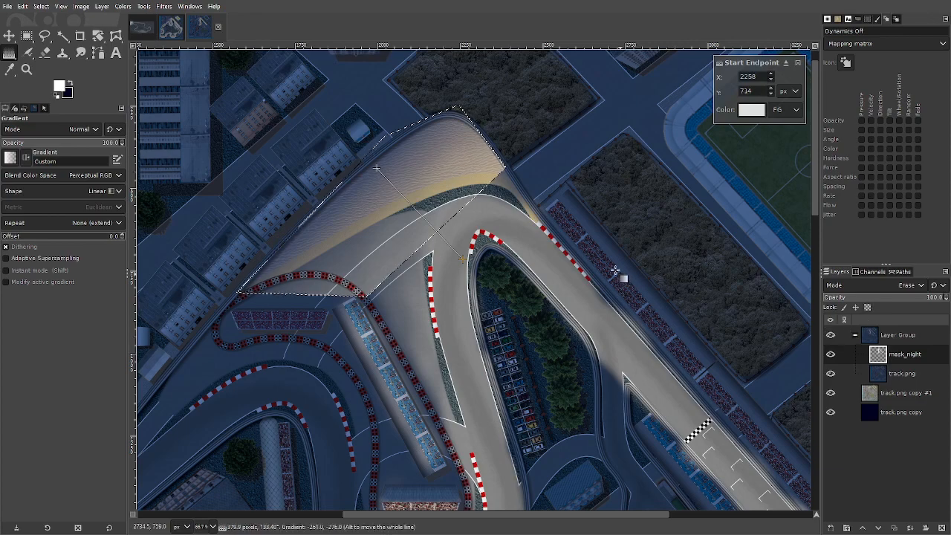
click(91, 197)
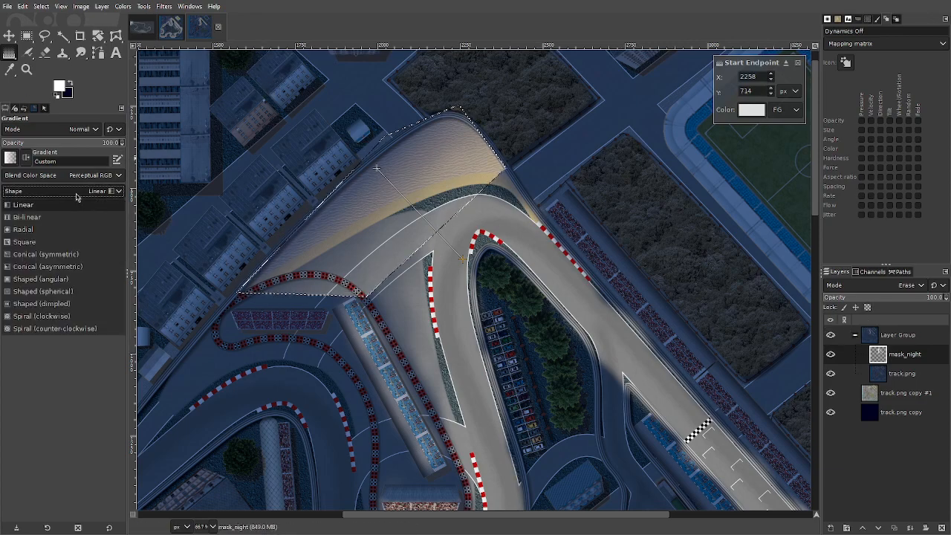
click(75, 206)
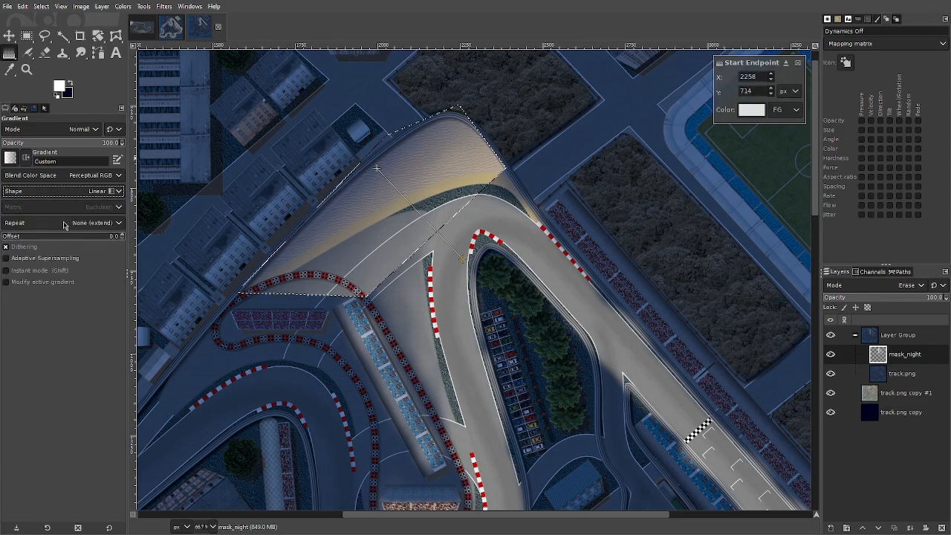
click(64, 225)
click(64, 224)
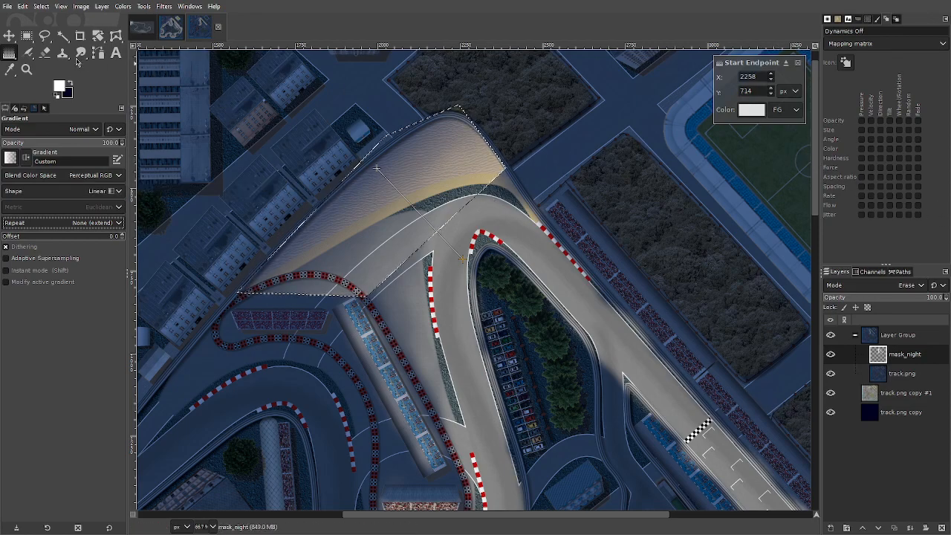
- Apply the gradient to mask_night and clear the run-off selection
click(27, 35)
click(620, 213)
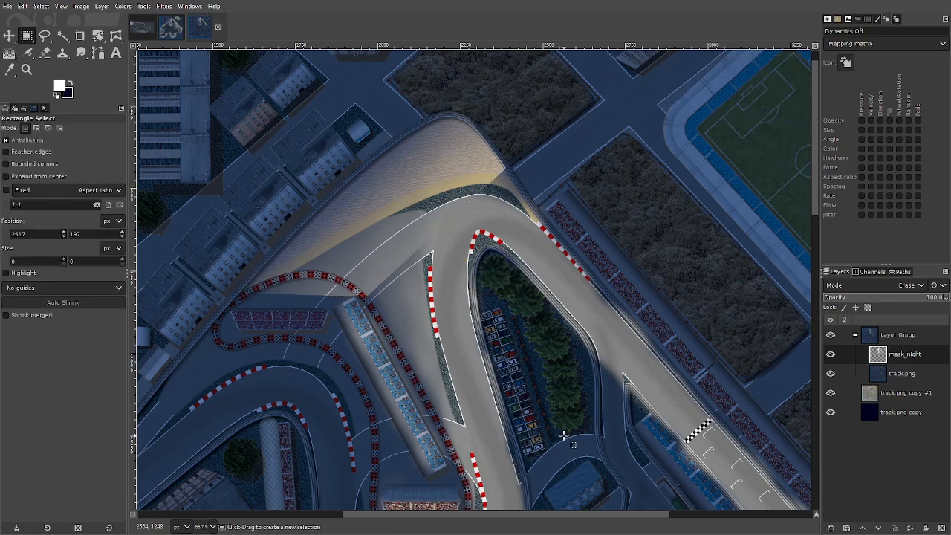
- Erase the hard light edges beside the hairpin's inner tip and at the end of the outer run-off with the Eraser at size 93 and force 2
click(45, 52)
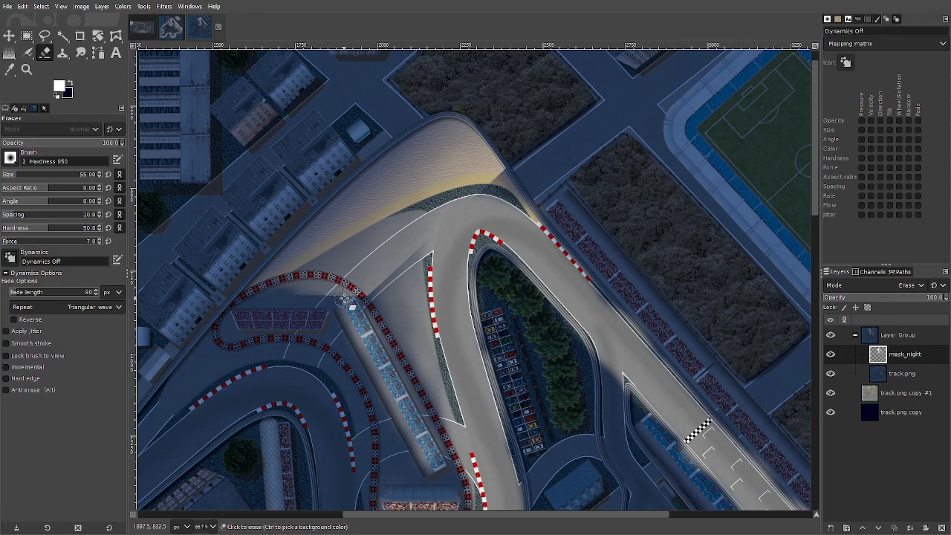
click(23, 178)
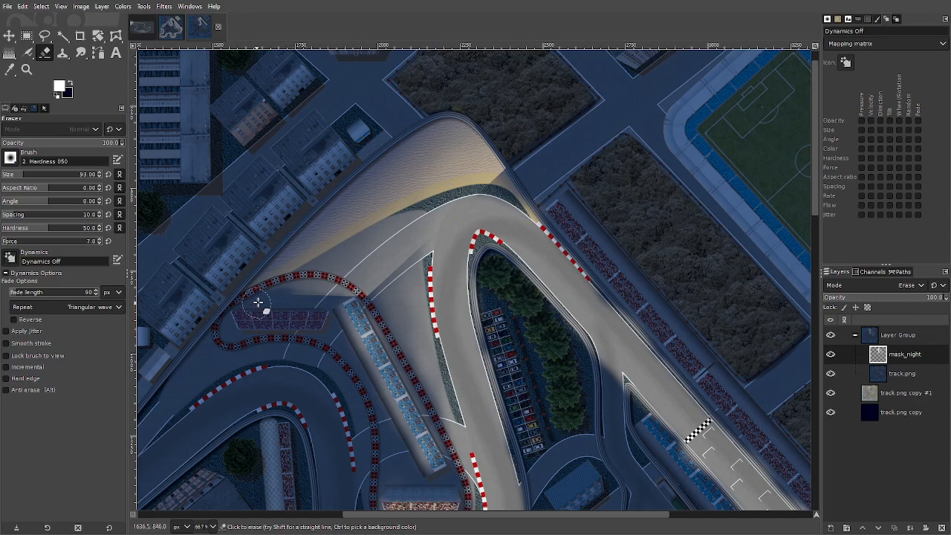
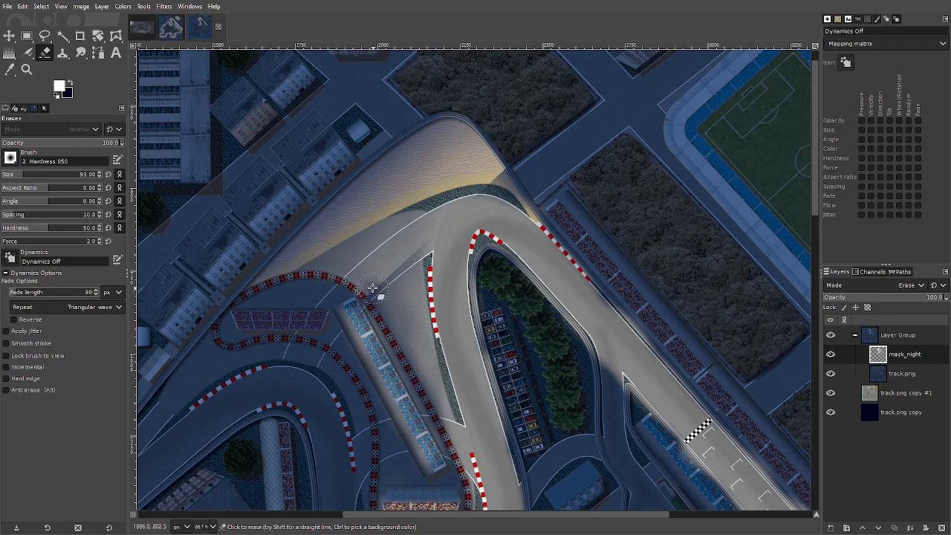
mouse_move(417, 248)
mouse_down()
mouse_move(366, 294)
mouse_move(363, 269)
mouse_move(364, 291)
mouse_move(381, 272)
mouse_move(394, 282)
mouse_move(384, 307)
mouse_move(408, 264)
mouse_up()
mouse_move(492, 176)
mouse_down()
mouse_move(498, 182)
mouse_move(488, 181)
mouse_move(510, 171)
mouse_move(511, 183)
mouse_move(493, 182)
mouse_up()
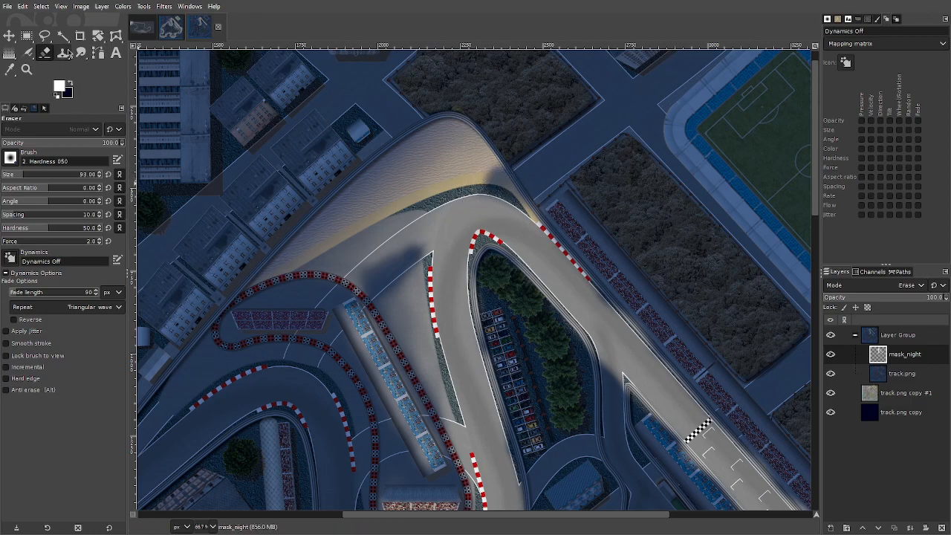
- Airbrush soft light back over the erased patches around the hairpin with brush size 93 and force 8
click(27, 53)
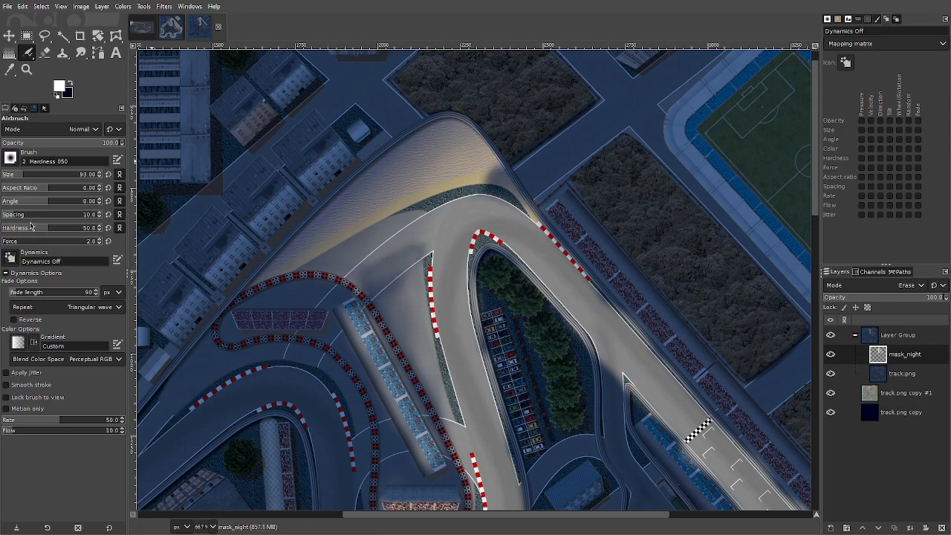
click(8, 242)
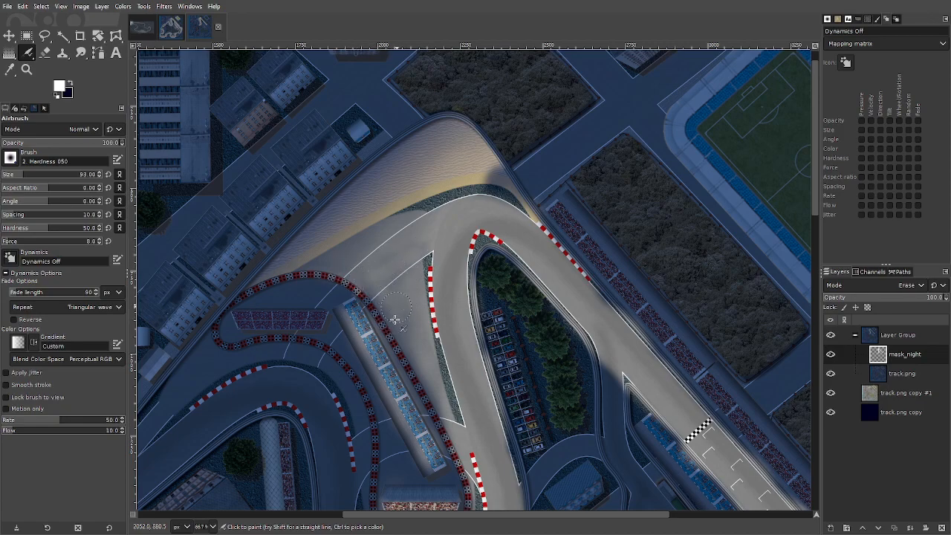
mouse_move(499, 181)
mouse_down()
mouse_move(492, 185)
mouse_move(499, 175)
mouse_move(502, 182)
mouse_move(493, 167)
mouse_up()
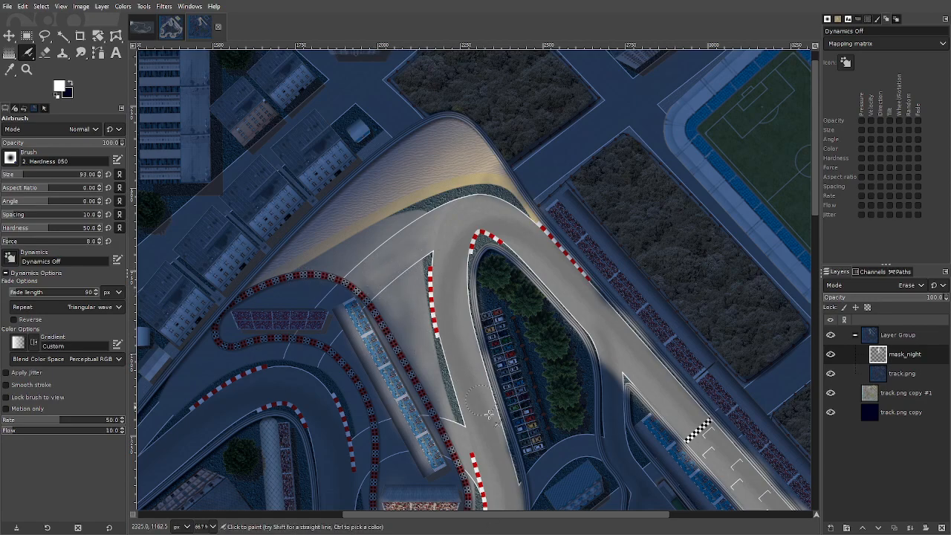
scroll(497, 435, down, 3)
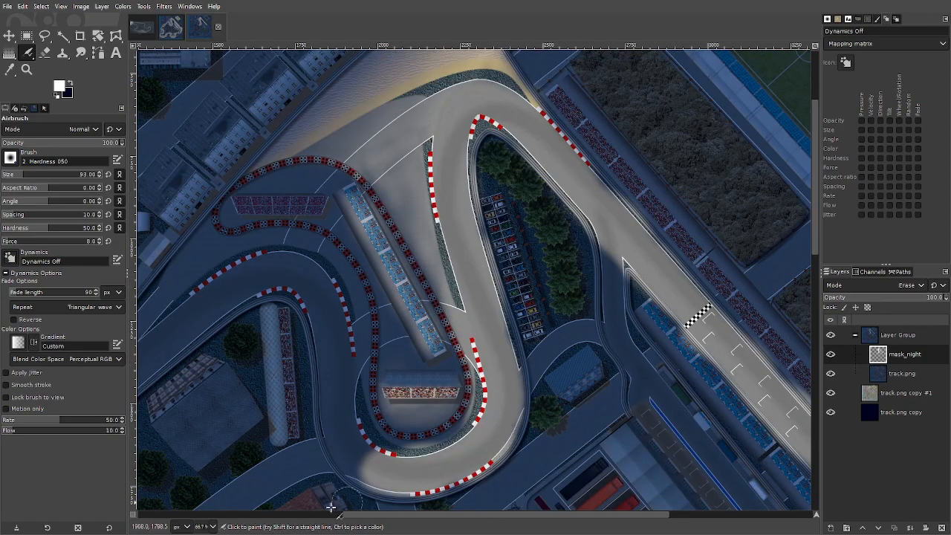
drag(378, 518, 505, 517)
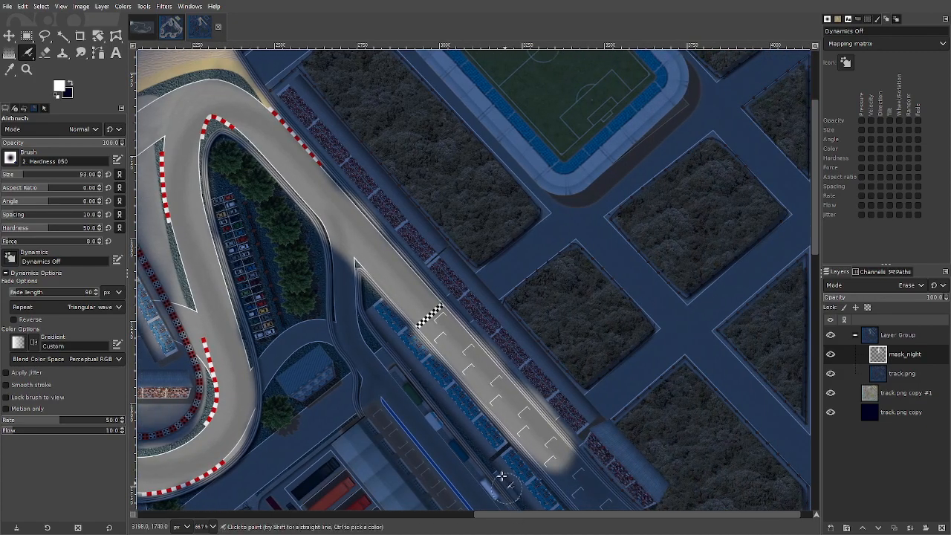
scroll(438, 343, down, 6)
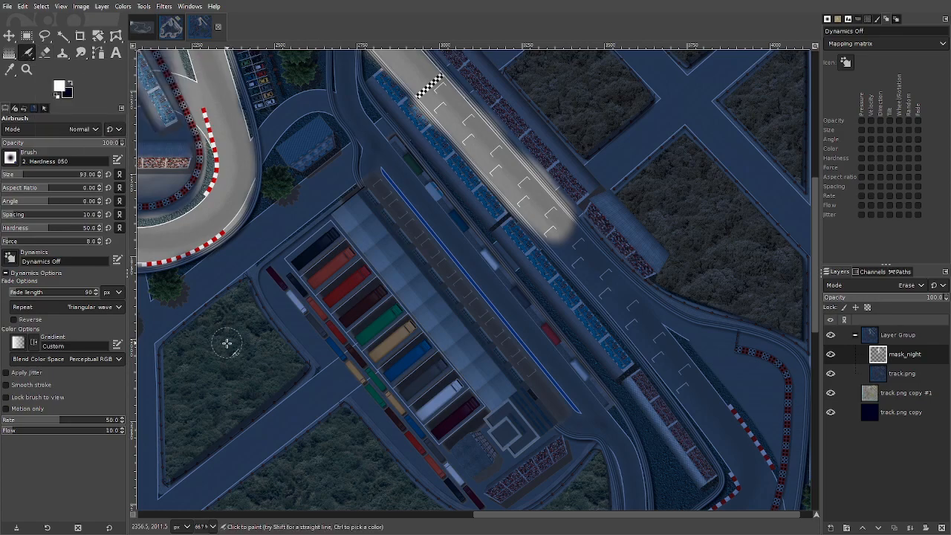
scroll(226, 342, up, 16)
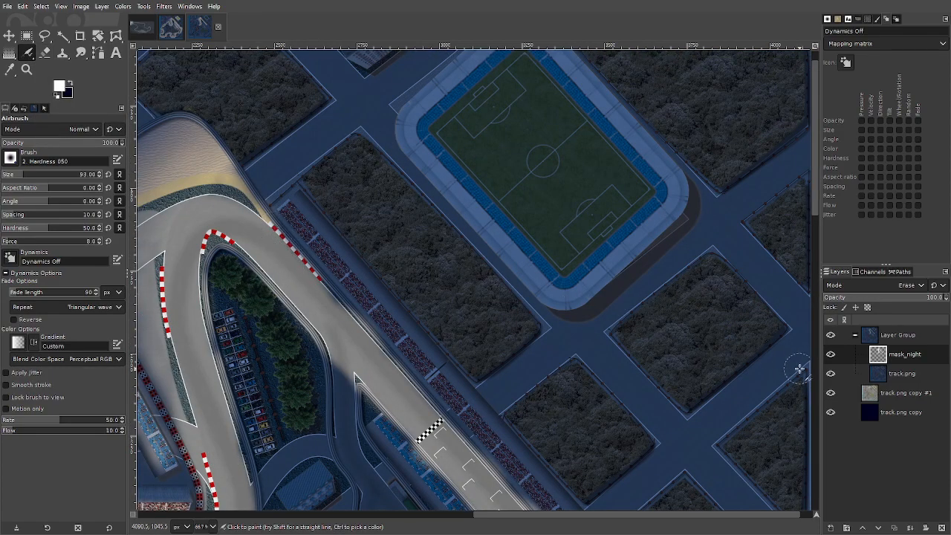
- Switch to the finished night map image, select the mask2 layer and toggle its visibility to compare the run-off lighting
click(170, 26)
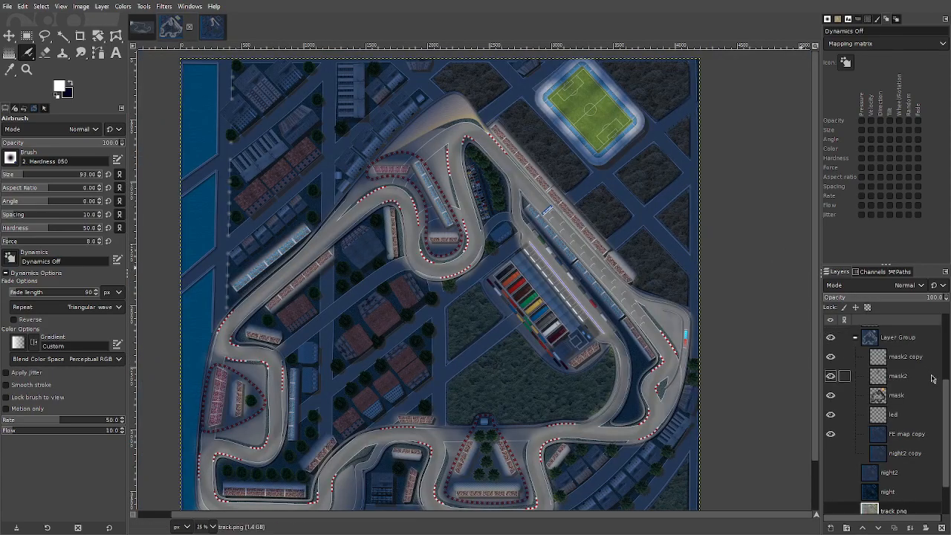
click(830, 415)
click(907, 401)
click(911, 378)
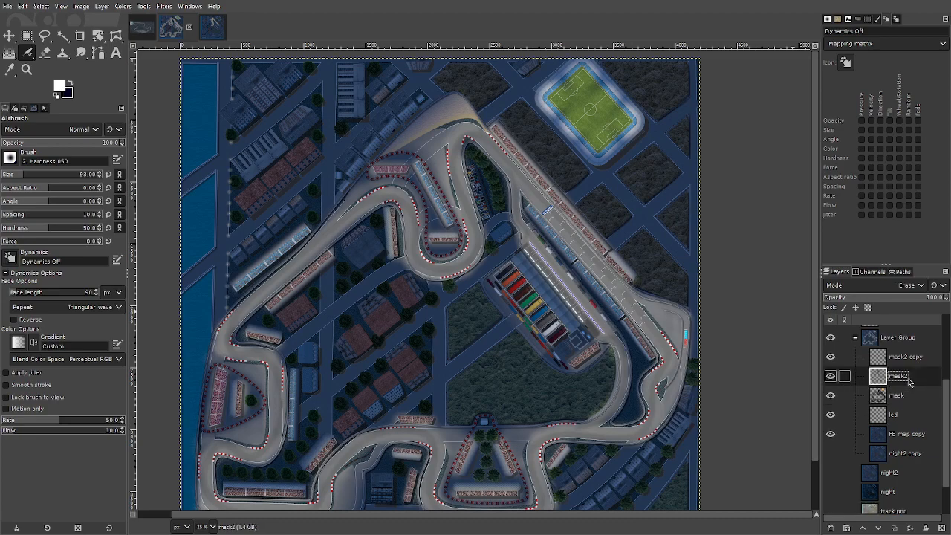
click(834, 376)
click(833, 377)
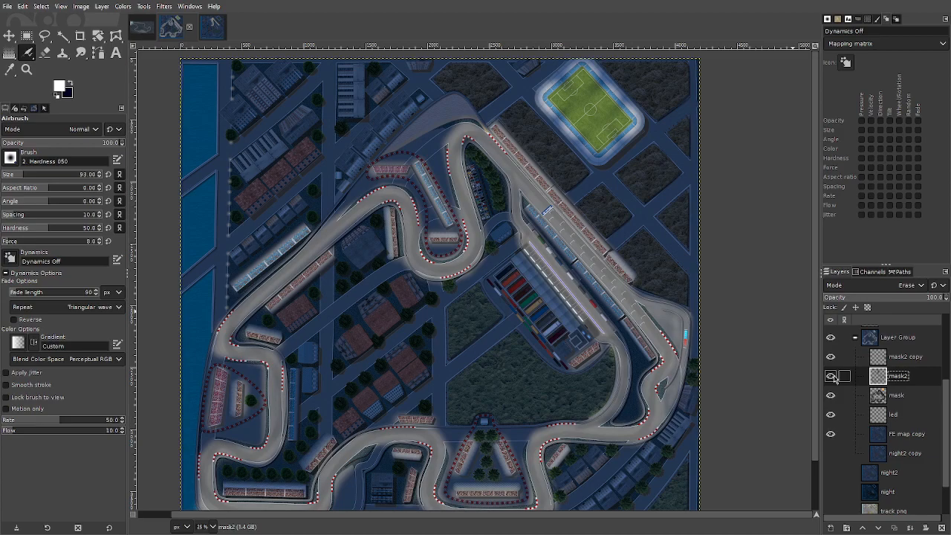
click(833, 377)
click(833, 376)
click(833, 376)
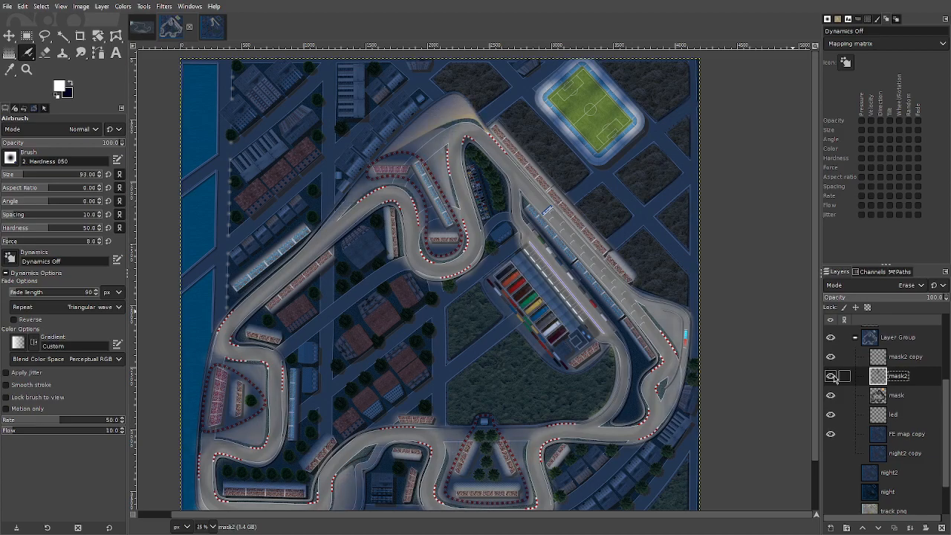
scroll(338, 380, down, 2)
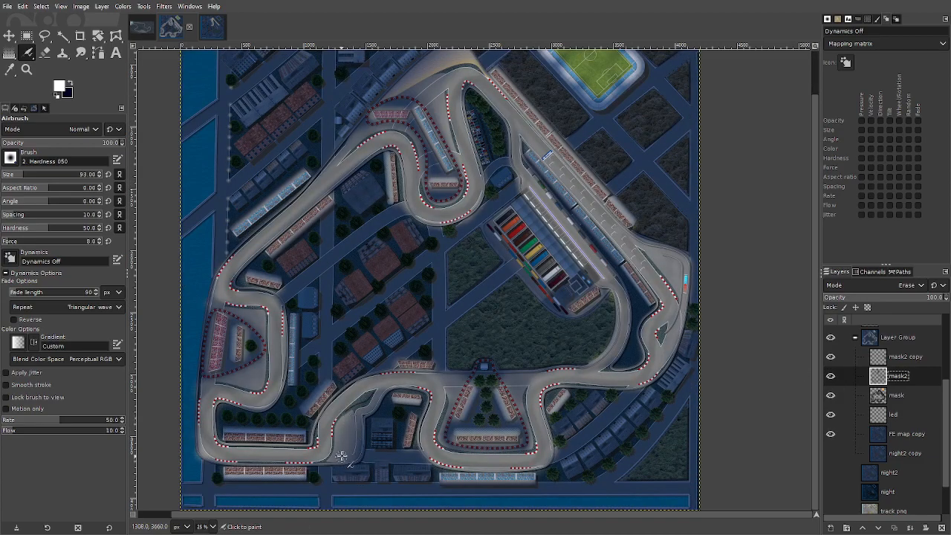
- Examine the lit run-off and side road near the lower chicane up close by toggling mask2's visibility
scroll(341, 456, up, 10)
scroll(604, 401, up, 4)
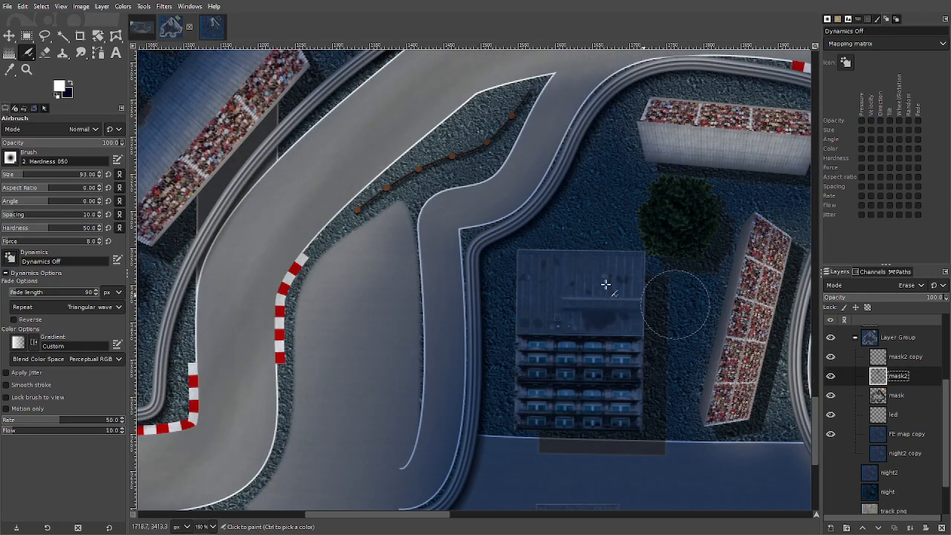
click(831, 376)
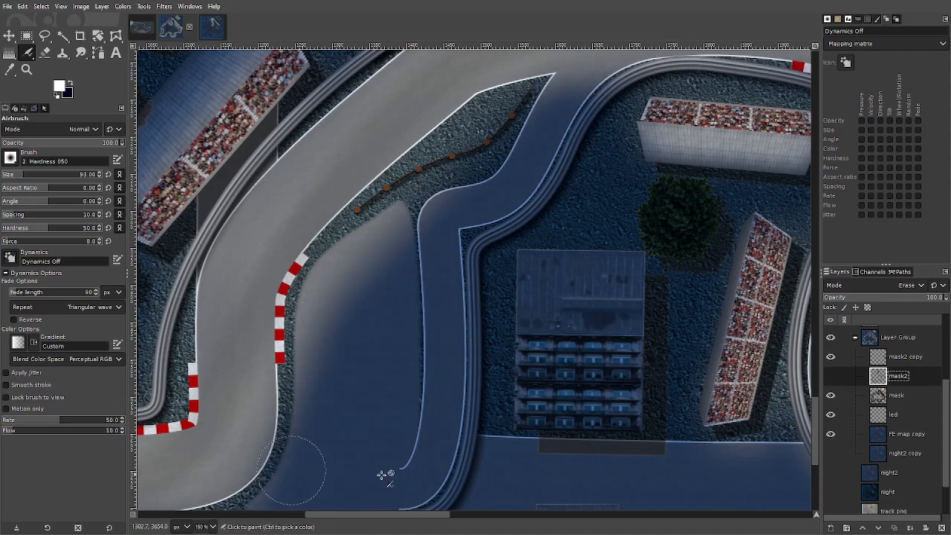
click(830, 376)
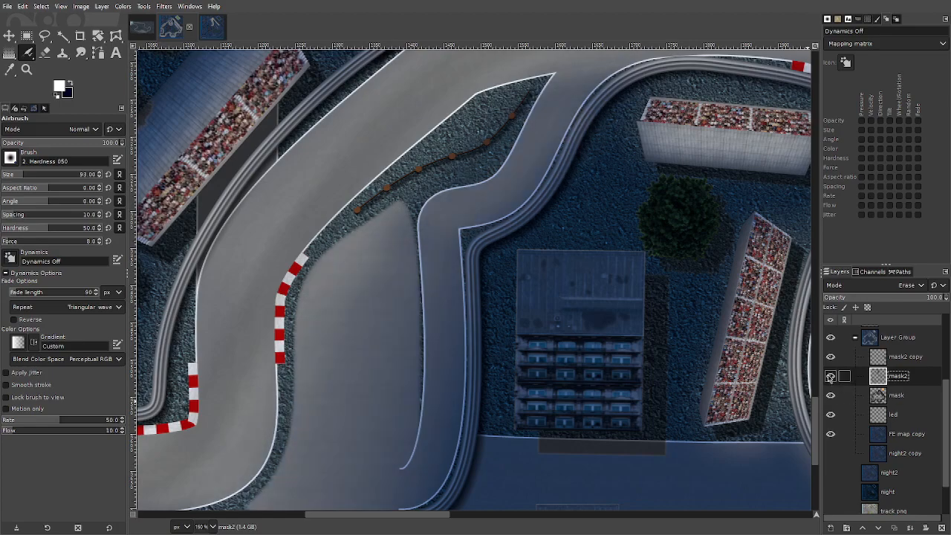
click(830, 376)
click(831, 377)
click(831, 377)
click(829, 377)
scroll(594, 405, down, 4)
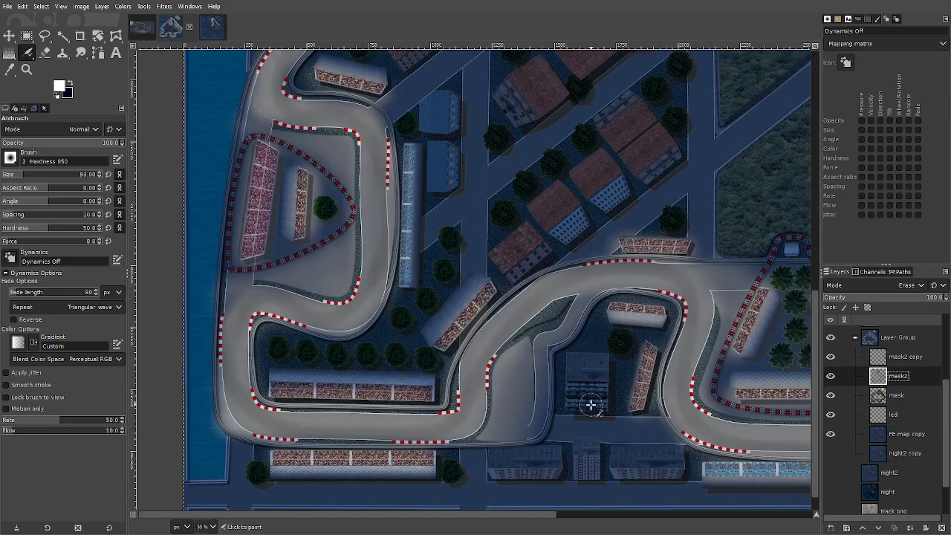
- Compare the area around the small grandstand and track junction with mask2 hidden and shown
scroll(722, 357, up, 4)
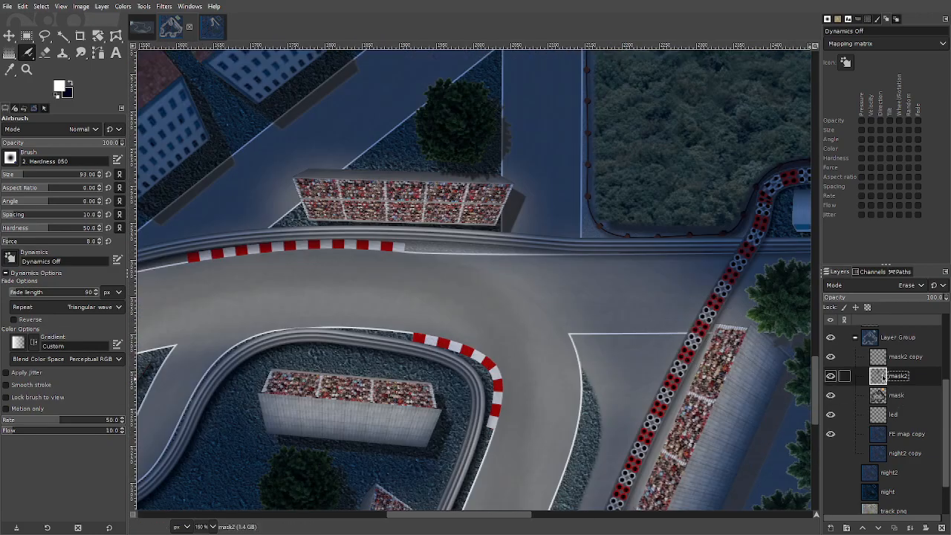
click(831, 376)
click(831, 376)
click(831, 376)
click(831, 377)
scroll(332, 262, down, 4)
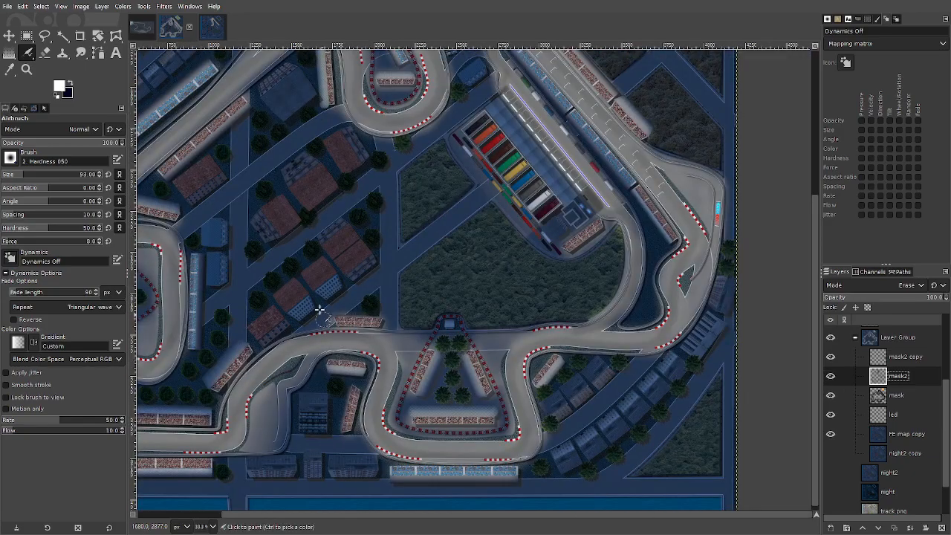
- Inspect mask2's lighting around the tyre-barrier island with two grandstands by hiding and showing the layer
scroll(332, 262, down, 1)
scroll(321, 338, up, 3)
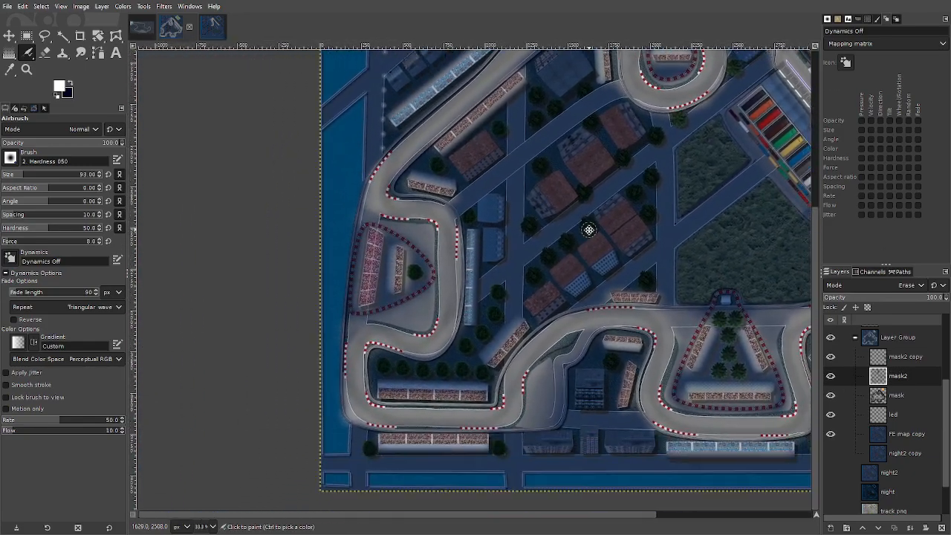
scroll(321, 338, up, 2)
scroll(537, 269, up, 1)
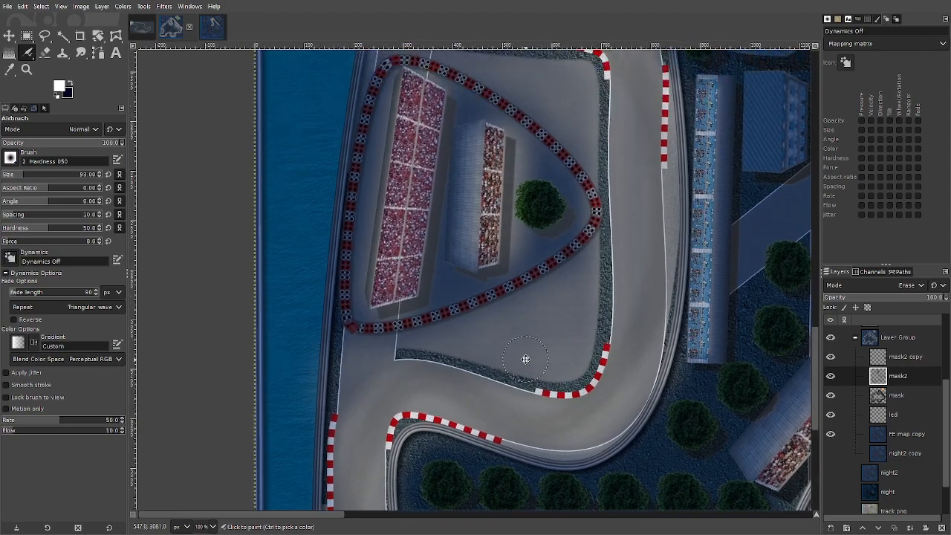
click(831, 378)
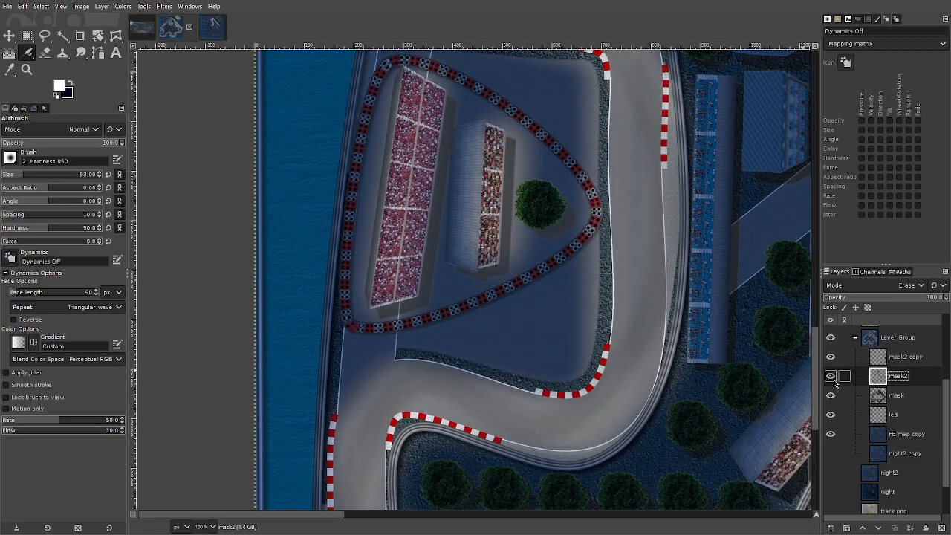
click(831, 377)
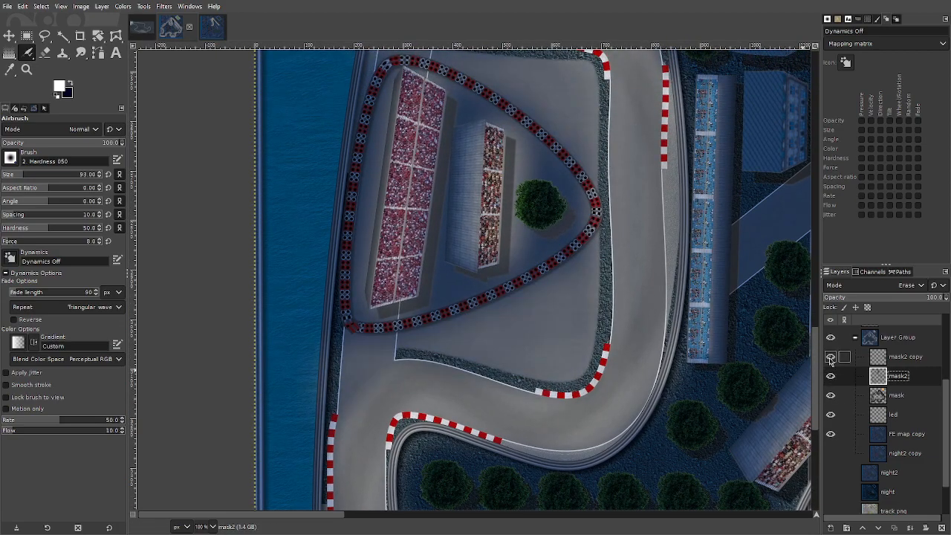
- Examine the barrier lighting at the far end of the main straight by toggling mask2 copy, and hide FE map copy
scroll(572, 347, down, 4)
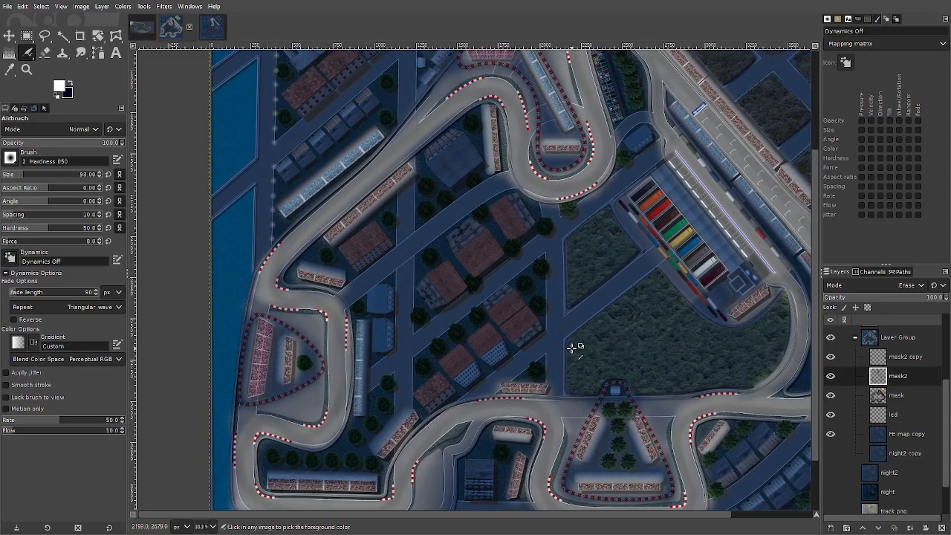
scroll(572, 347, down, 1)
click(831, 357)
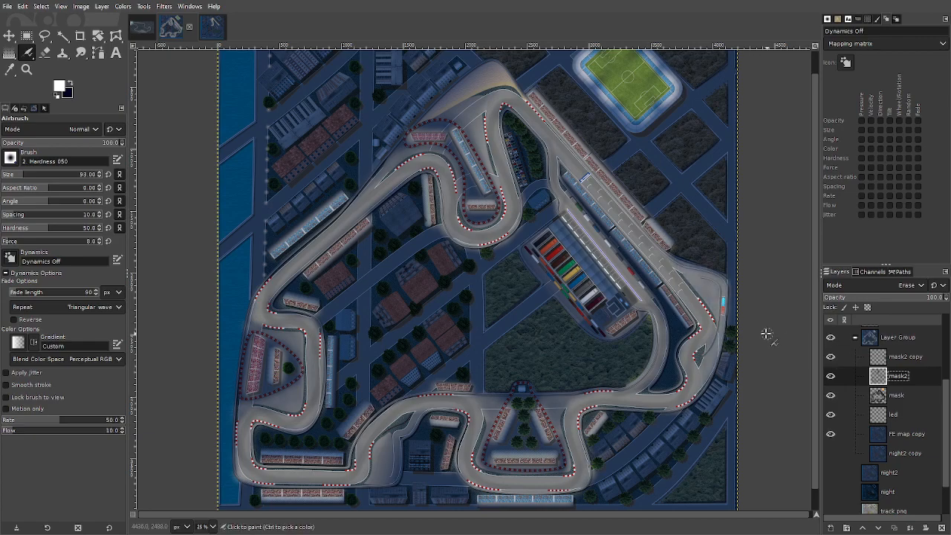
scroll(743, 329, up, 4)
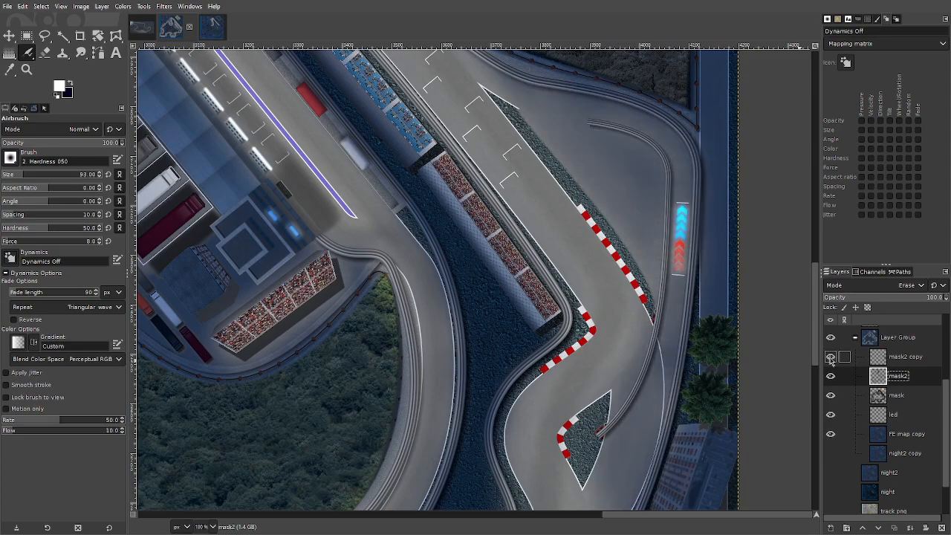
click(831, 357)
click(830, 357)
click(831, 358)
click(830, 433)
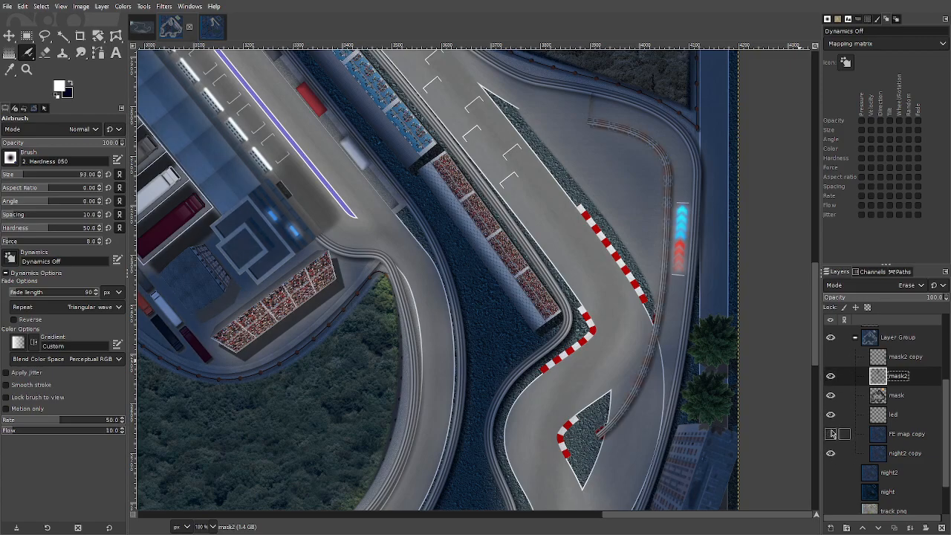
- Show FE map copy, mask2 copy and mask2, and hide night2 copy, checking the lighting around the chicane
click(830, 434)
click(830, 377)
click(830, 376)
click(830, 358)
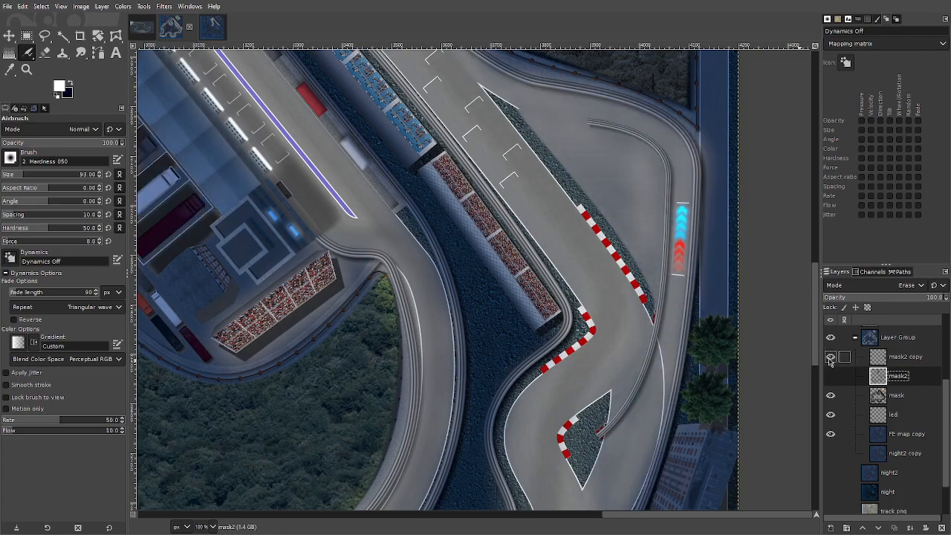
scroll(709, 278, up, 3)
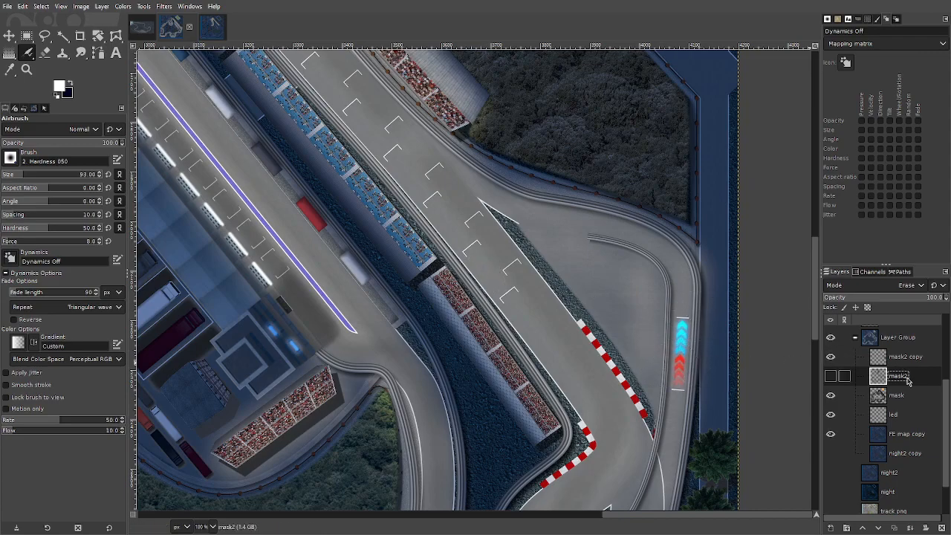
click(831, 376)
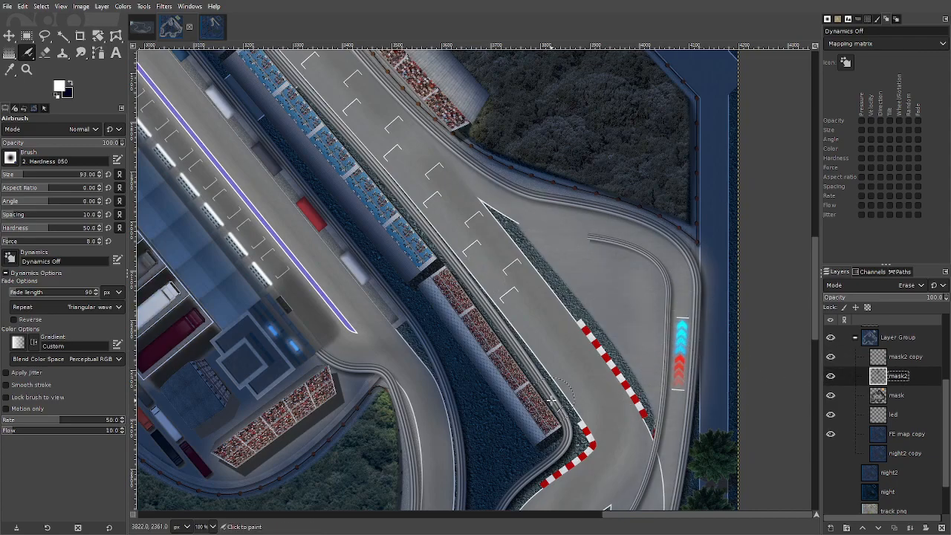
- Examine the lit grandstands beside the waterfront straight and the tyre-barrier island with two grandstands
scroll(779, 384, down, 3)
drag(431, 398, 558, 312)
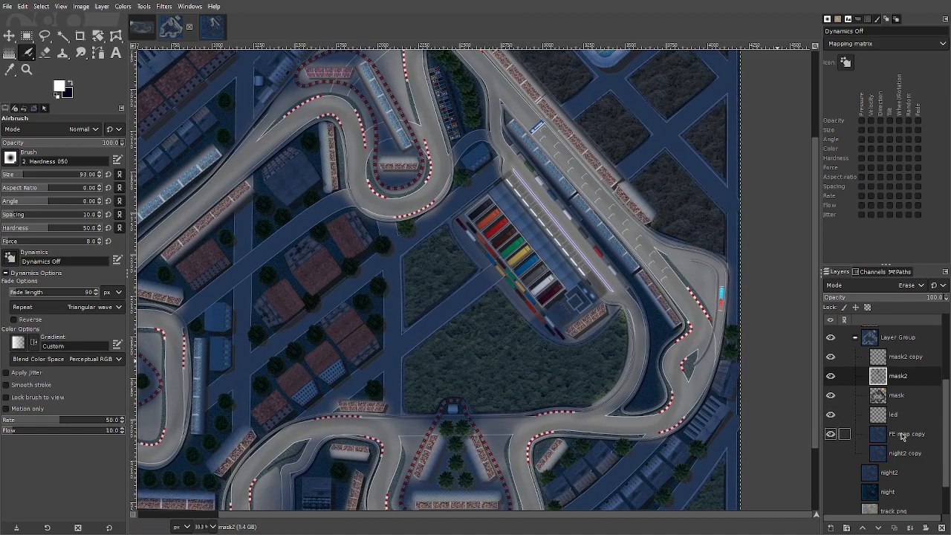
scroll(901, 436, down, 2)
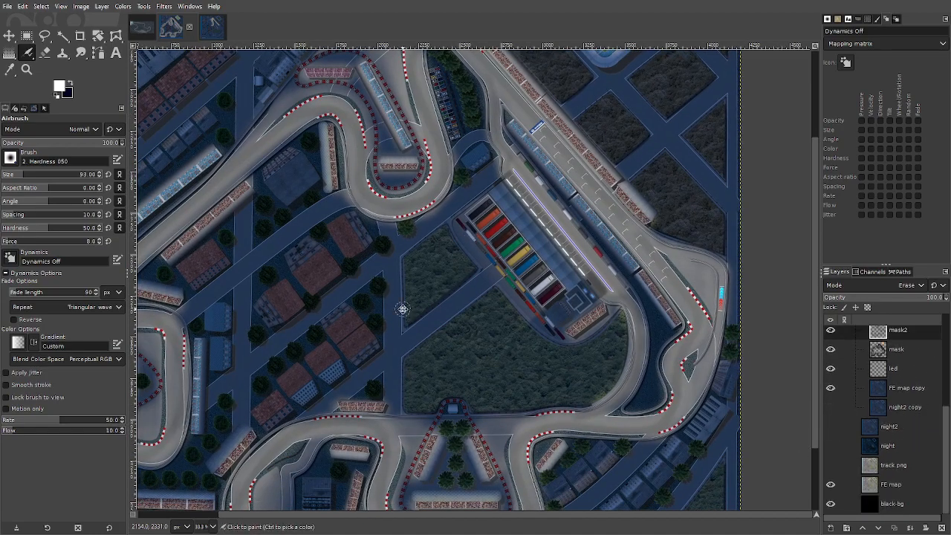
drag(303, 327, 548, 339)
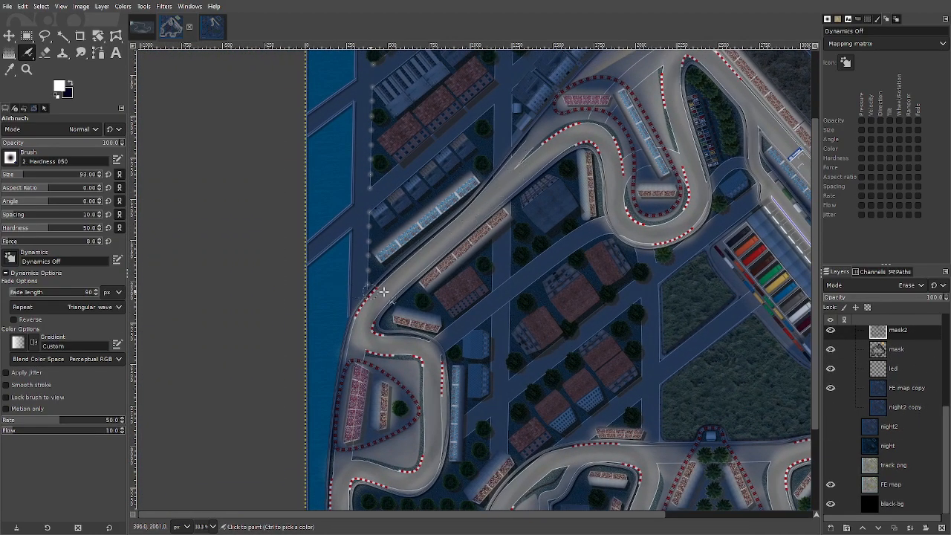
ctrl+scroll(381, 276, up, 3)
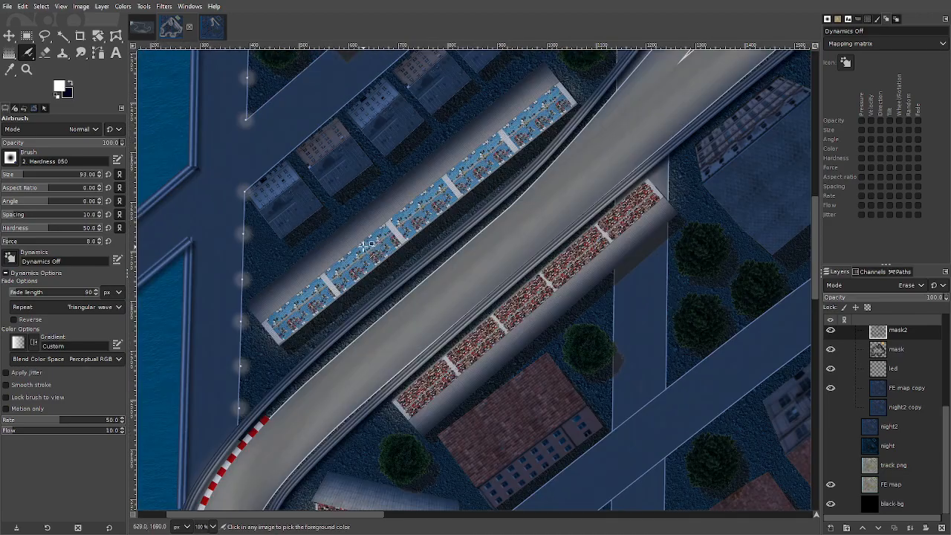
drag(512, 197, 444, 265)
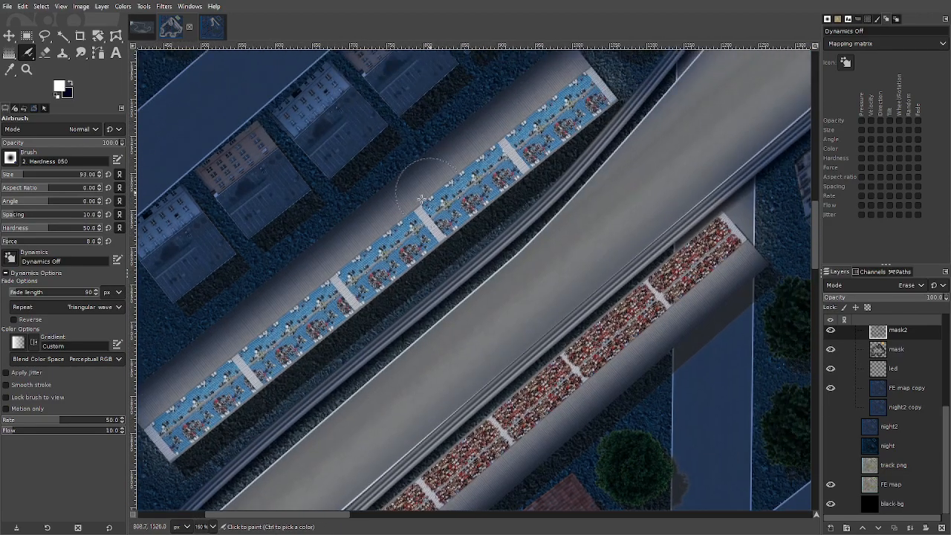
drag(521, 357, 507, 162)
drag(292, 365, 490, 63)
drag(576, 395, 619, 98)
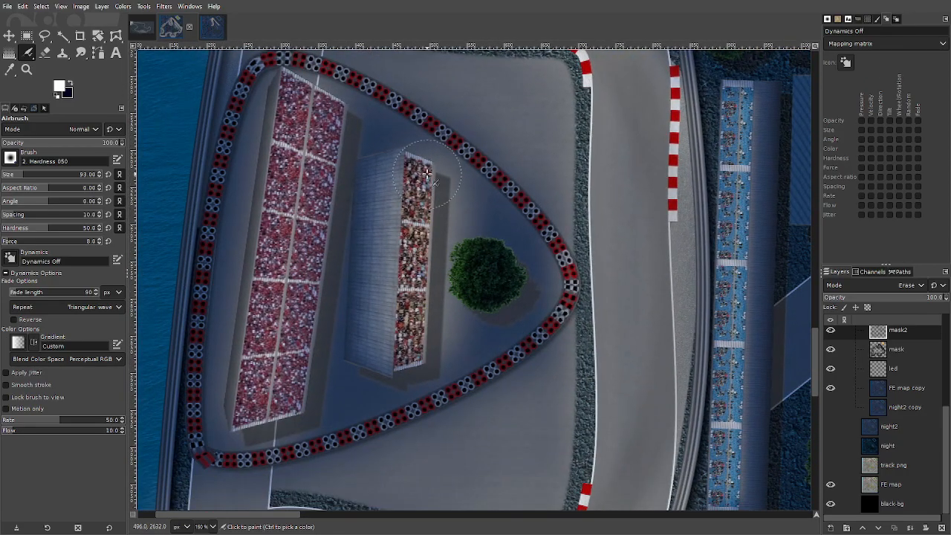
scroll(586, 397, down, 4)
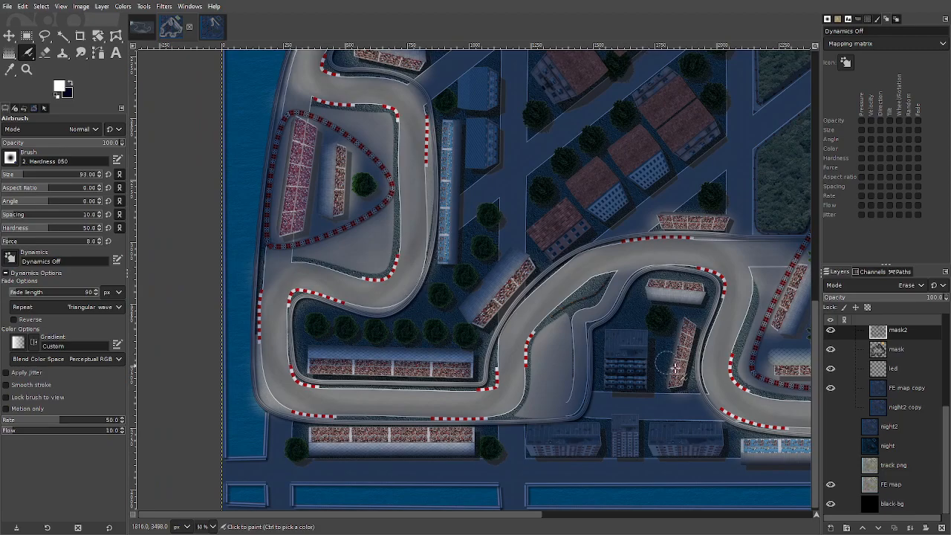
- Examine the finished lighting along the lower track section, the right-hand chicane and the pit paddock
drag(674, 367, 494, 381)
drag(617, 362, 496, 384)
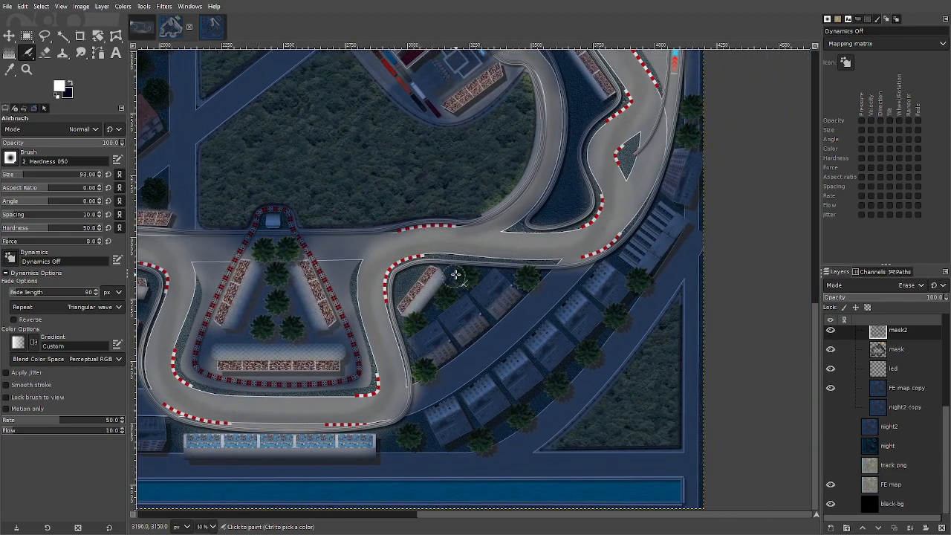
drag(600, 288, 584, 316)
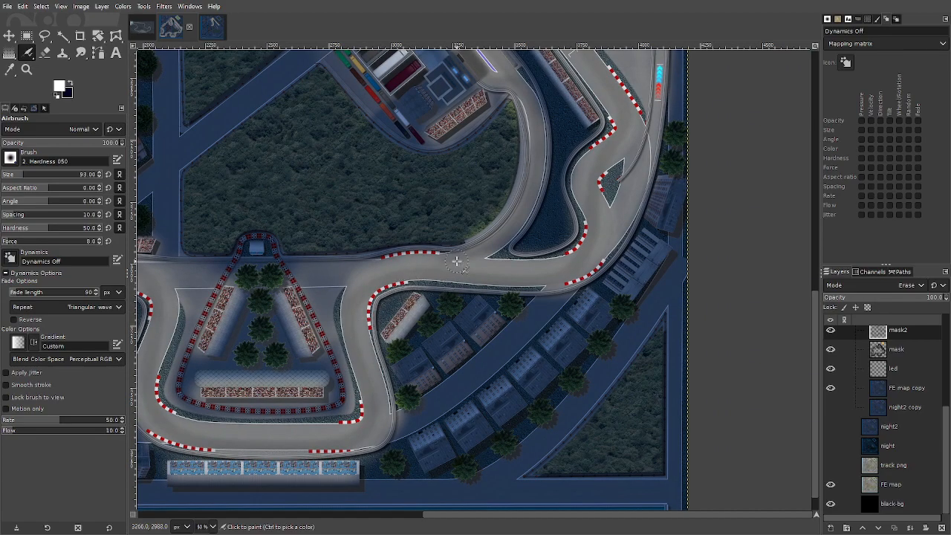
drag(634, 283, 522, 387)
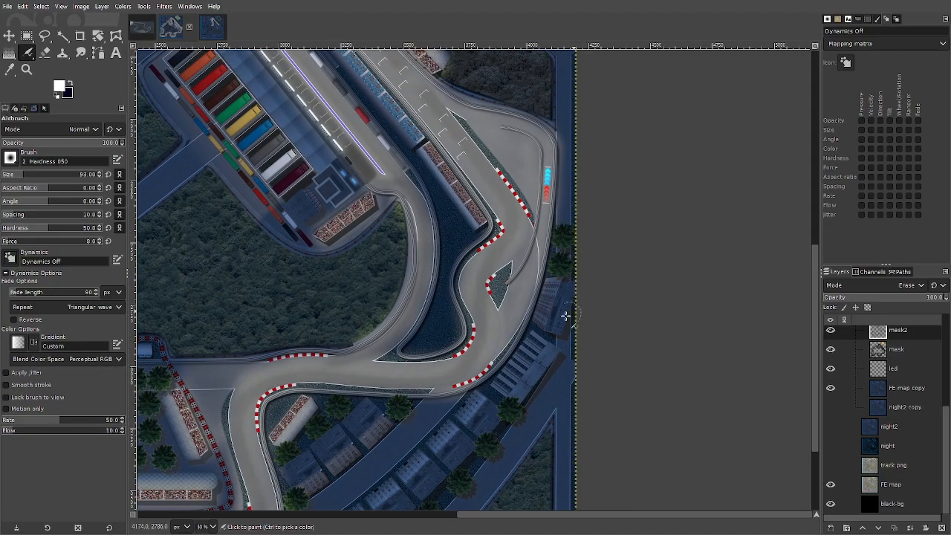
drag(574, 310, 511, 368)
drag(313, 236, 426, 315)
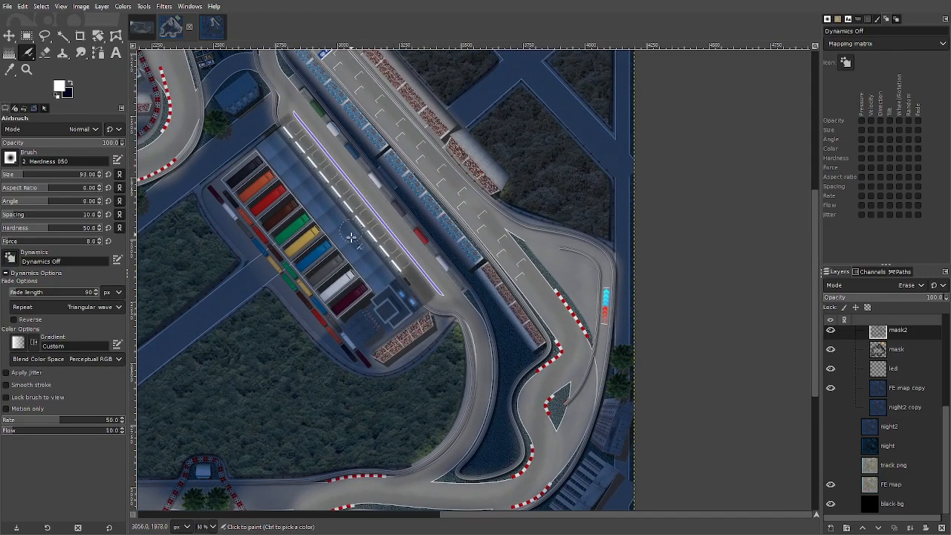
scroll(414, 253, down, 2)
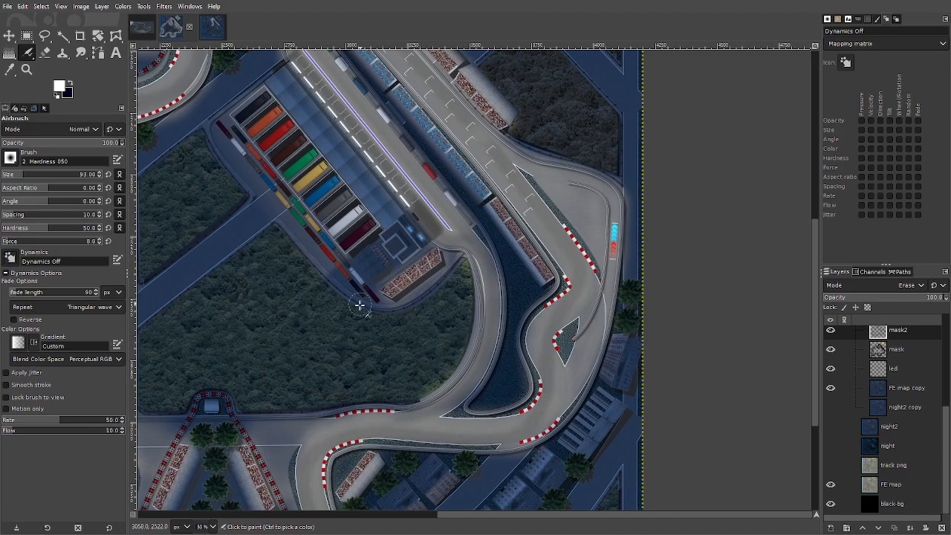
drag(360, 303, 451, 356)
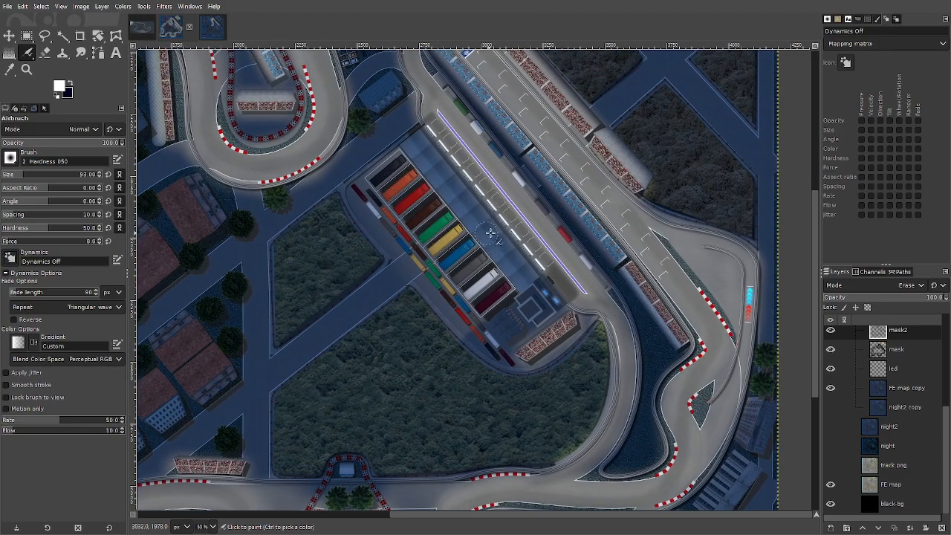
scroll(488, 232, right, 2)
scroll(877, 446, up, 3)
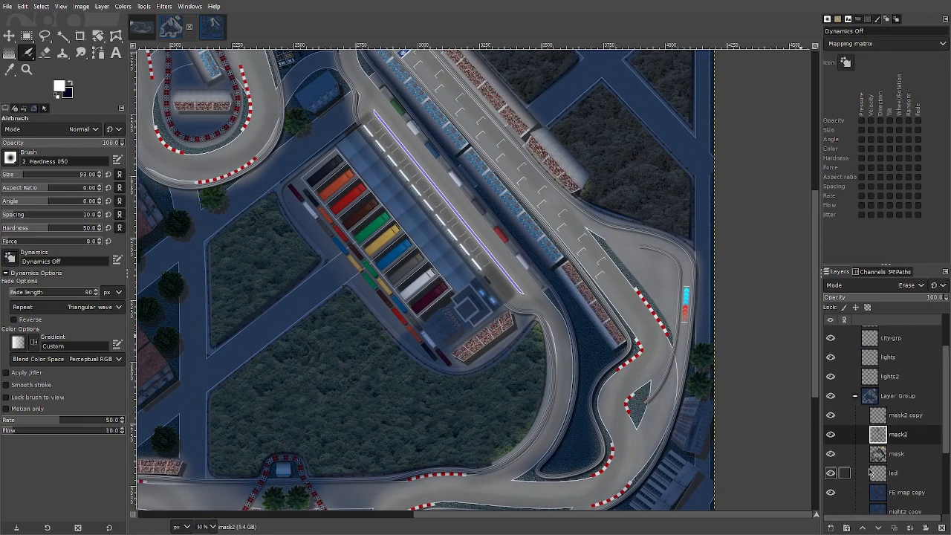
scroll(520, 325, right, 8)
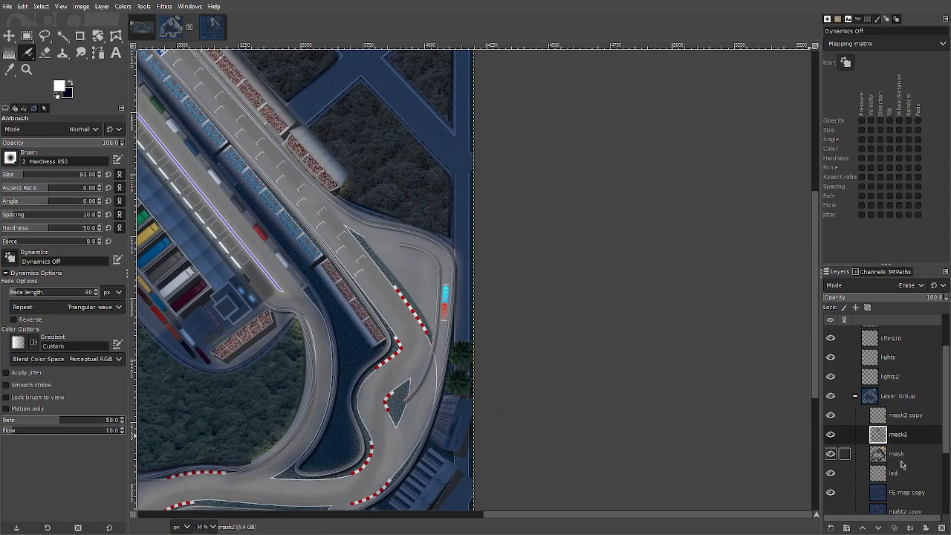
- Select the led layer and compare the blue and red track arrows with it hidden and shown
click(900, 474)
key(1)
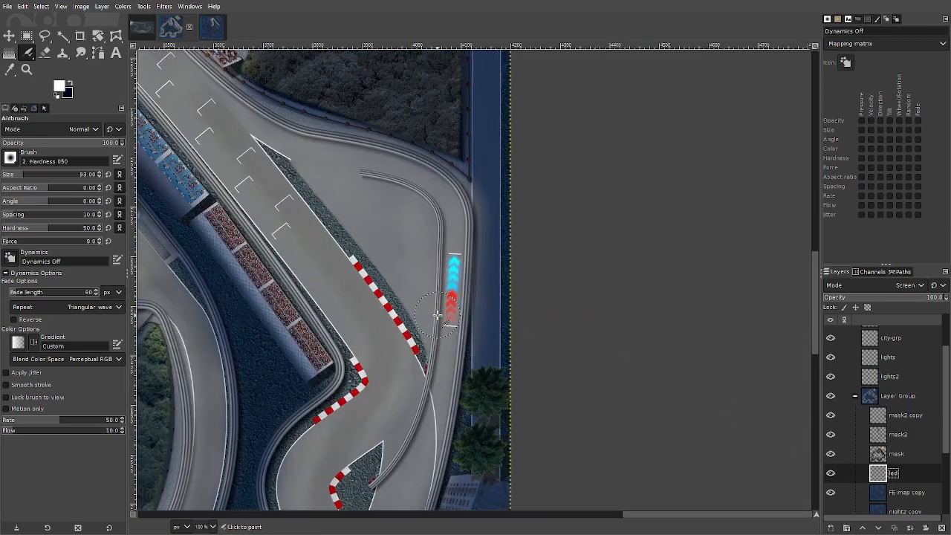
key(2)
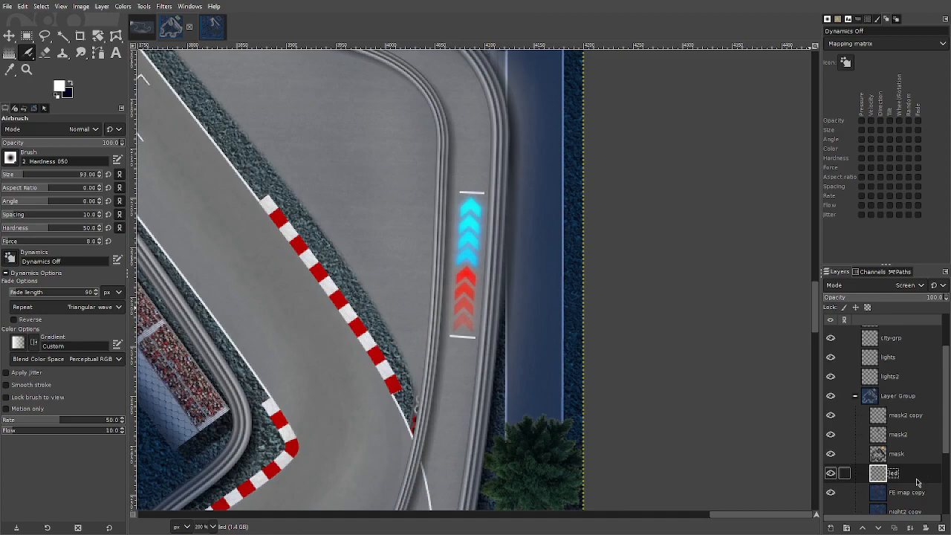
click(832, 473)
click(832, 474)
click(833, 474)
click(832, 474)
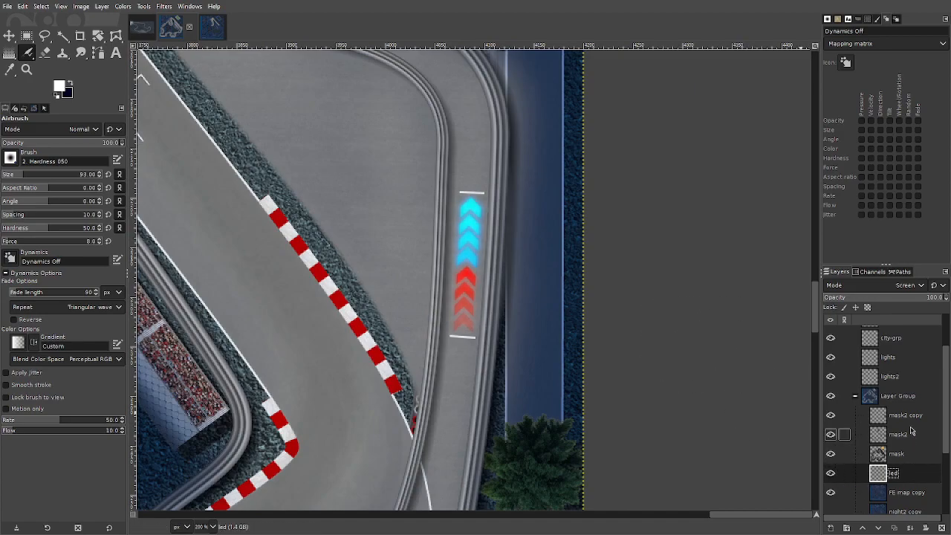
- Check the layers above Layer Group for the arrow glow and select Pasted Layer copy
scroll(919, 451, up, 1)
scroll(919, 452, up, 1)
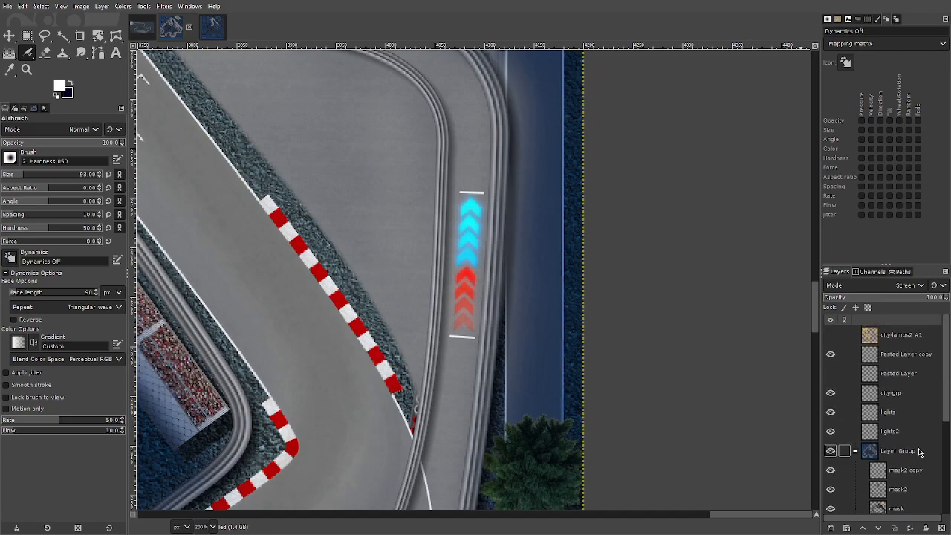
click(908, 431)
click(905, 395)
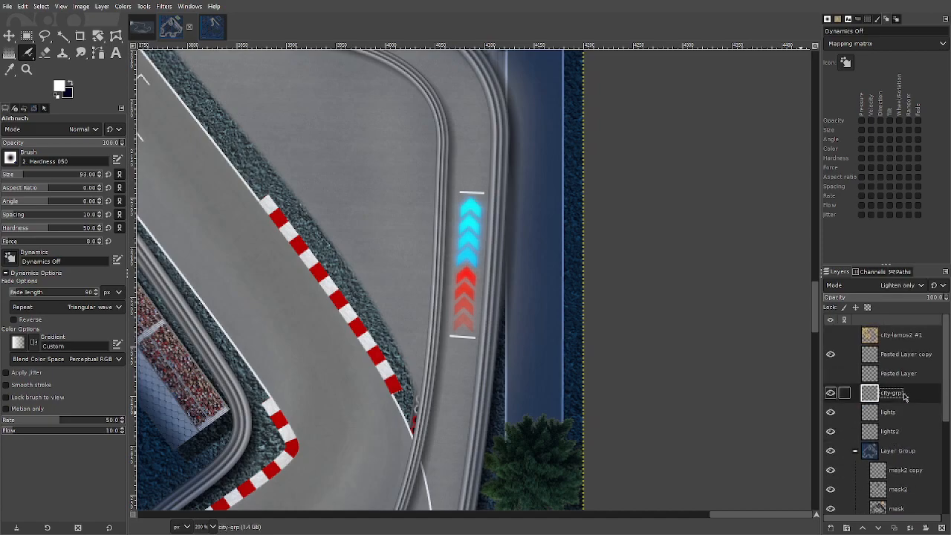
click(908, 373)
click(910, 356)
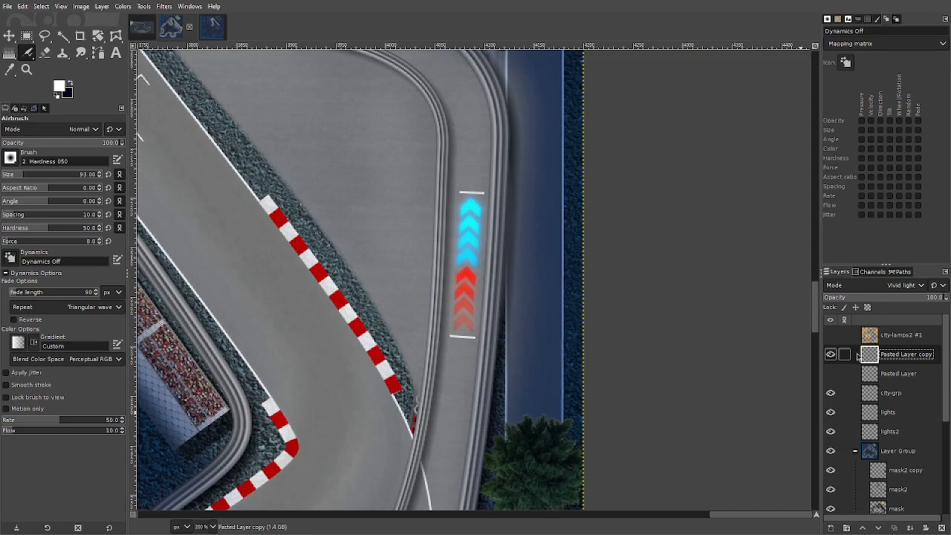
- Compare the track arrows with Pasted Layer copy hidden and shown, with the led layer also hidden
click(830, 355)
click(831, 355)
click(831, 355)
click(830, 355)
scroll(835, 413, down, 3)
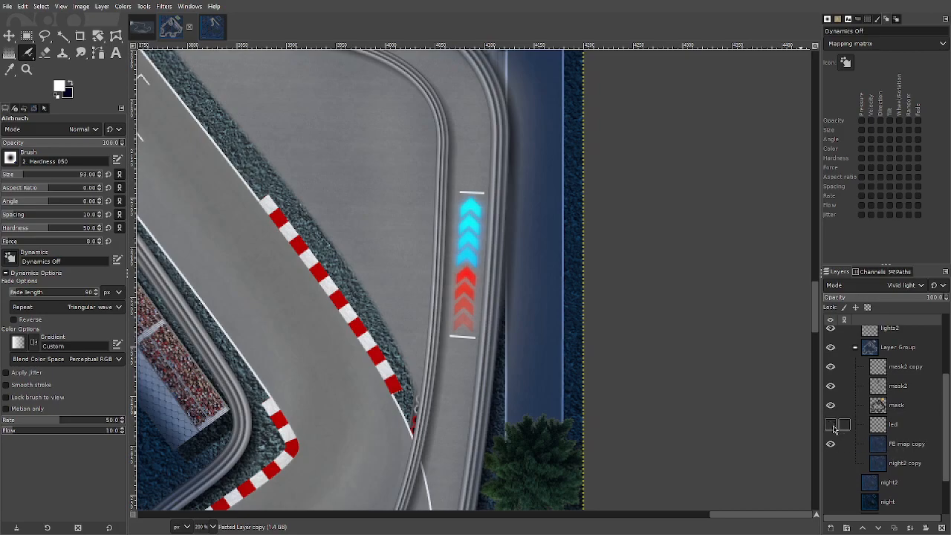
scroll(833, 427, up, 3)
click(830, 355)
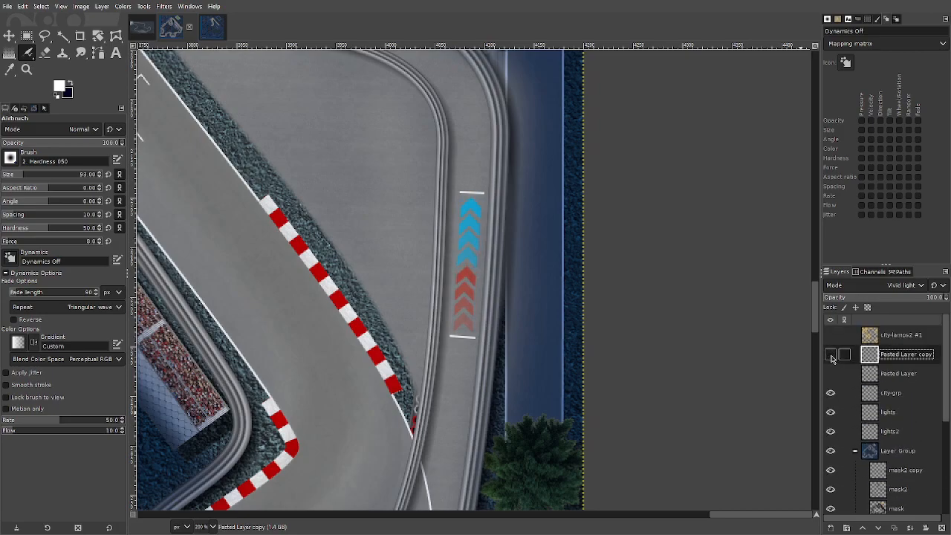
click(830, 355)
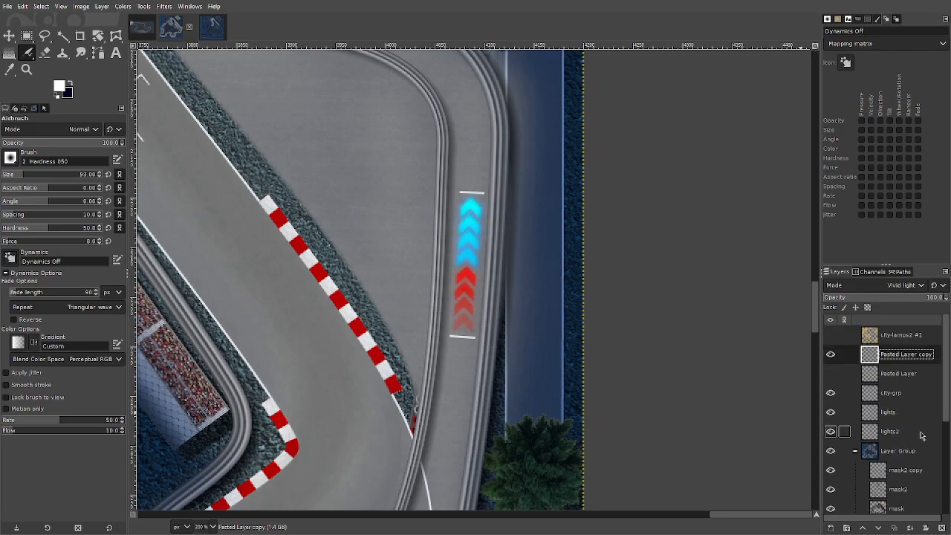
- Try the Normal blend mode on Pasted Layer copy, and restore its mode to Vivid light
click(902, 285)
click(859, 9)
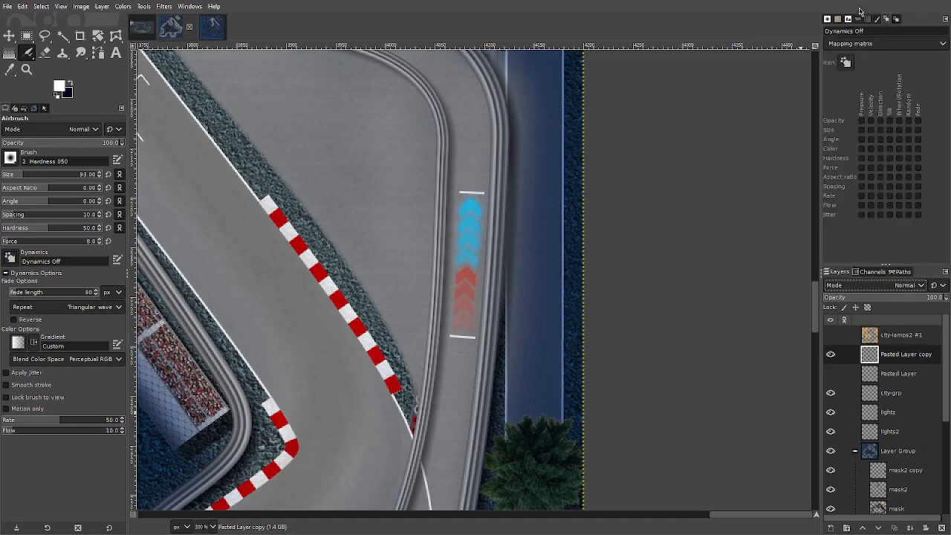
click(897, 289)
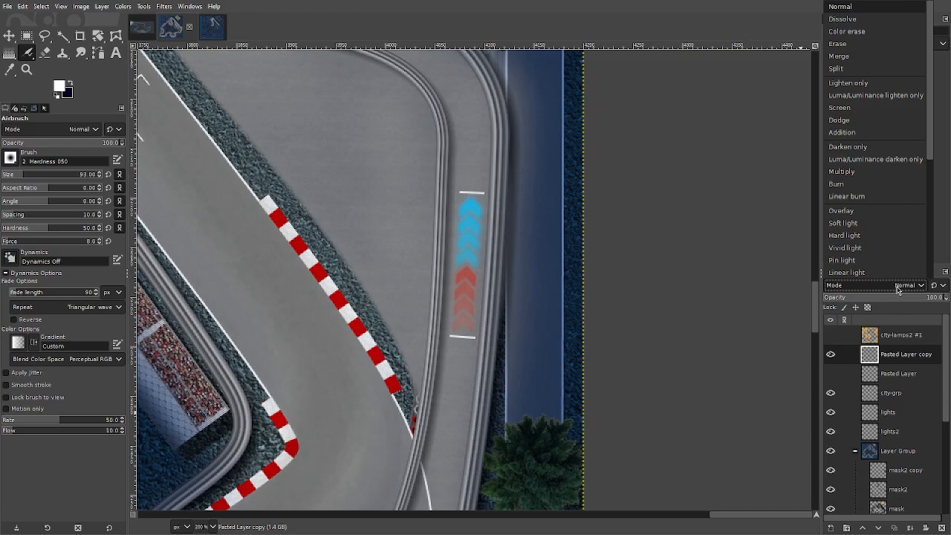
scroll(872, 247, down, 3)
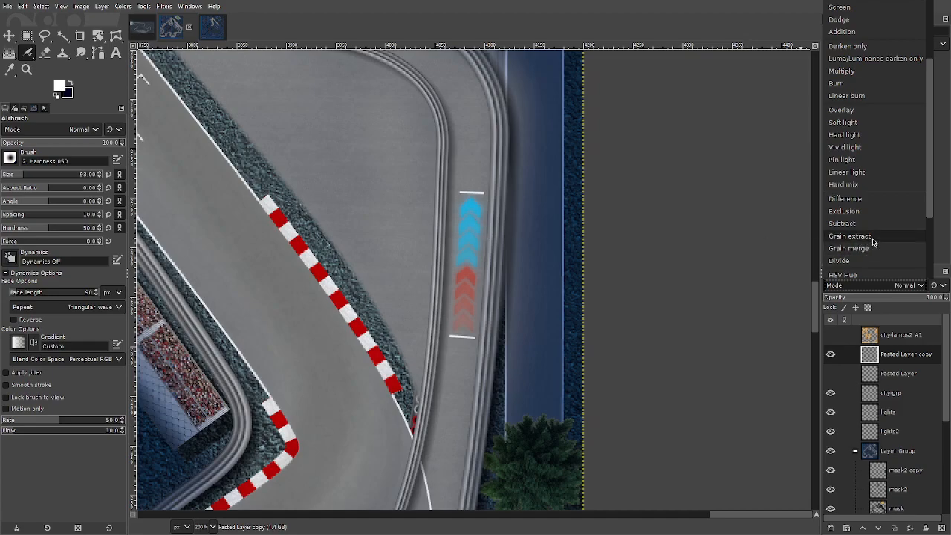
scroll(876, 237, down, 3)
scroll(876, 235, up, 4)
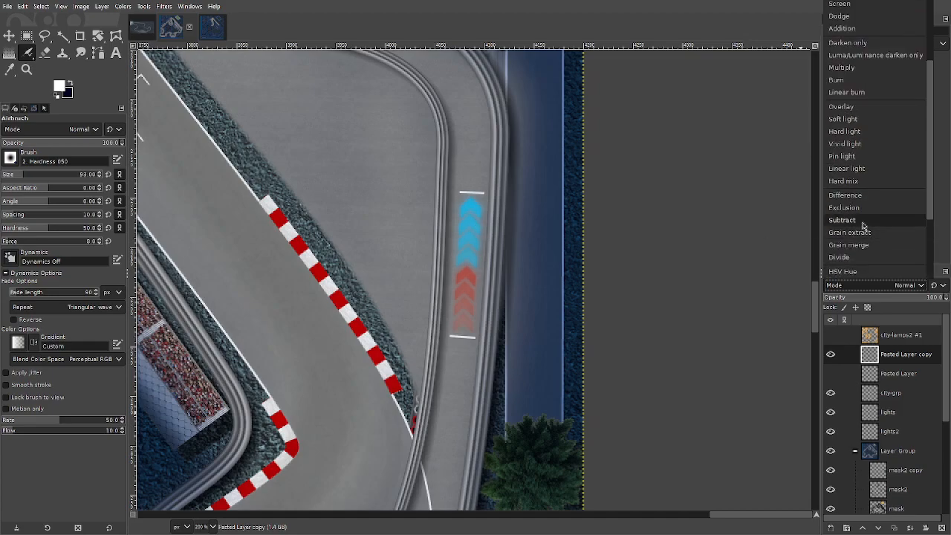
click(861, 144)
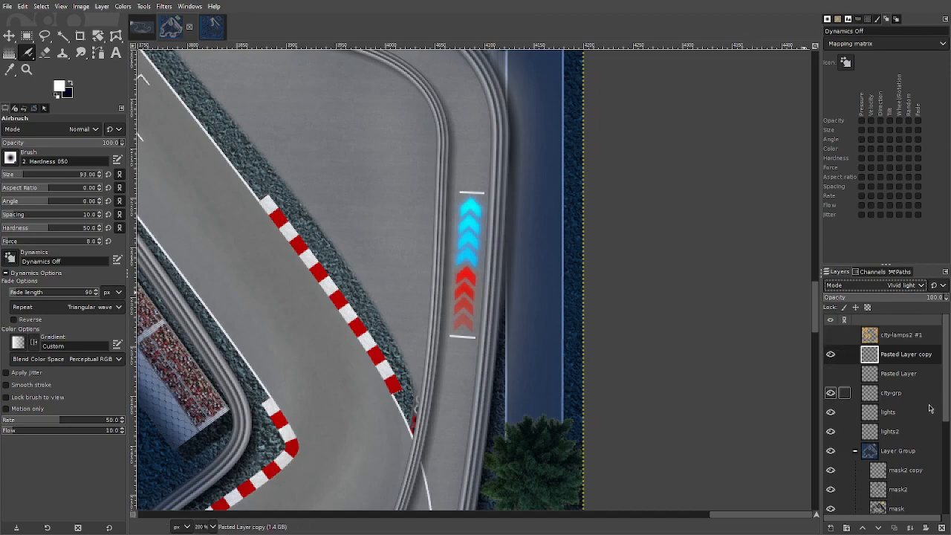
- Show the led layer in Layer Group
scroll(839, 416, down, 4)
click(829, 427)
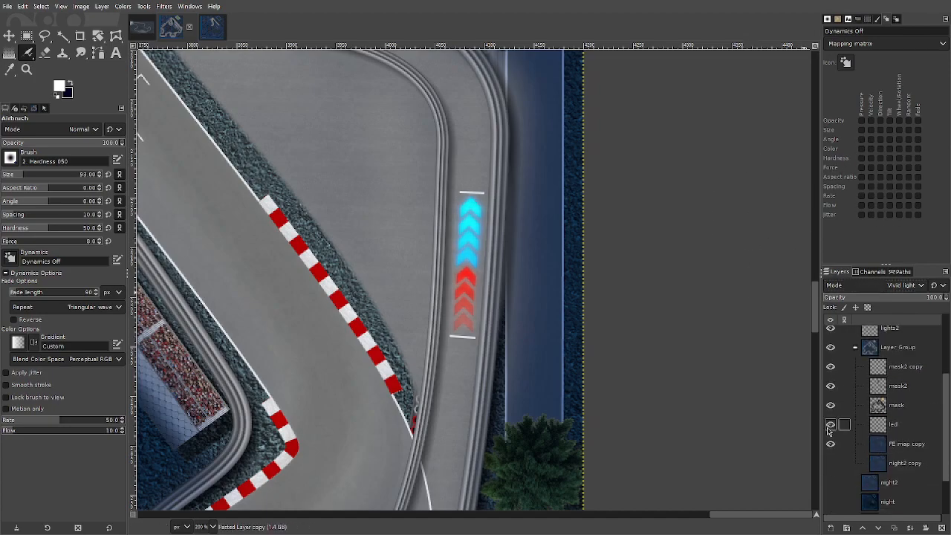
- Toggle the led layer's visibility repeatedly to compare the track's lighting with and without it
click(829, 425)
click(830, 425)
click(830, 425)
click(829, 425)
click(830, 425)
click(830, 425)
click(830, 425)
click(829, 424)
click(829, 425)
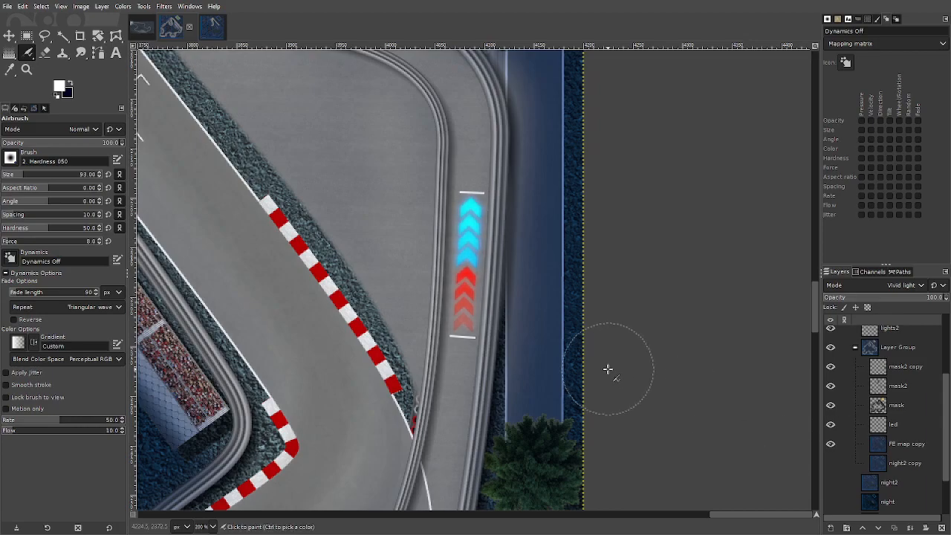
- Check the blend modes of the led, lights, city-grp, Pasted Layer and Pasted Layer copy layers
scroll(613, 369, up, 3)
click(901, 427)
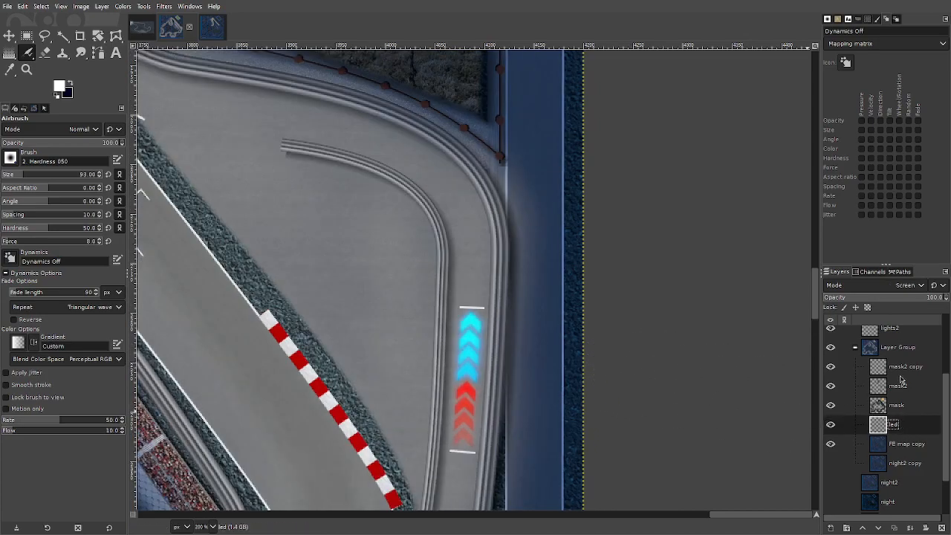
scroll(916, 416, up, 3)
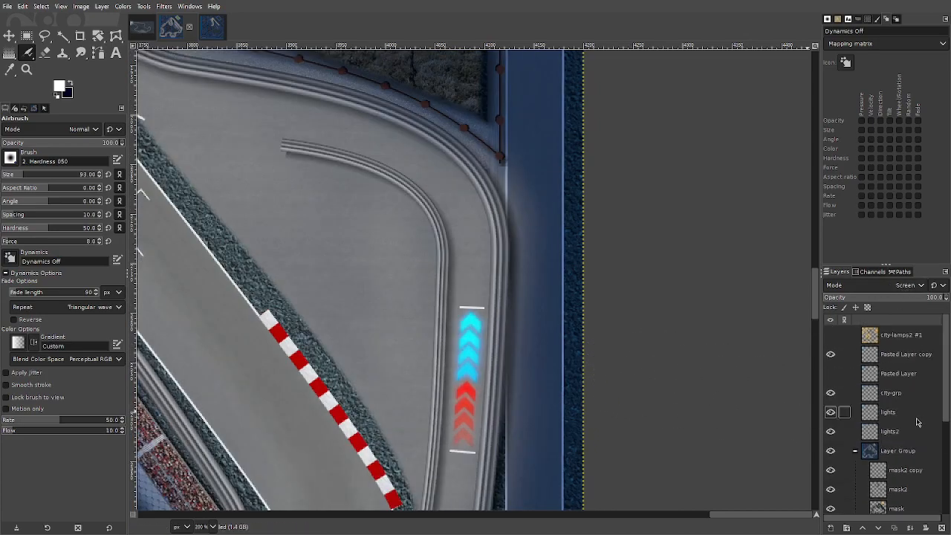
click(906, 412)
click(902, 399)
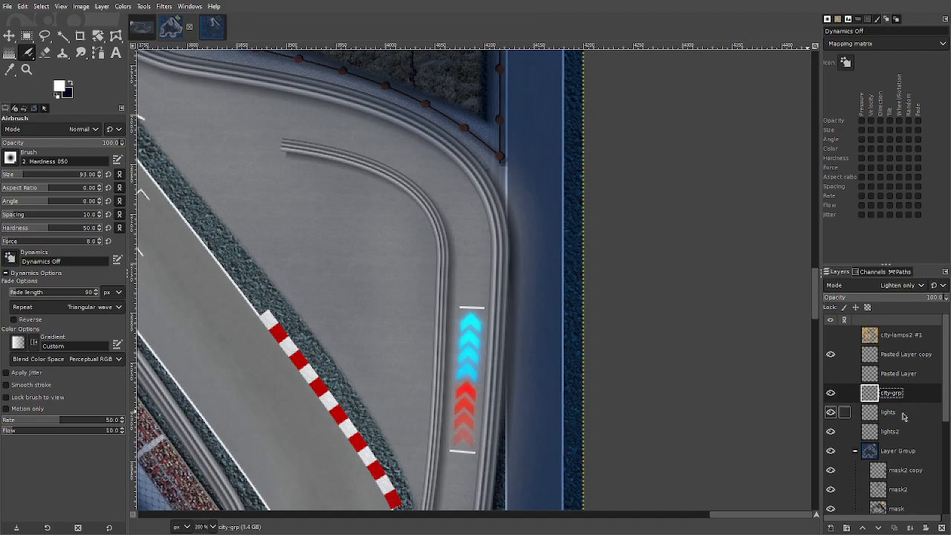
click(900, 374)
click(902, 356)
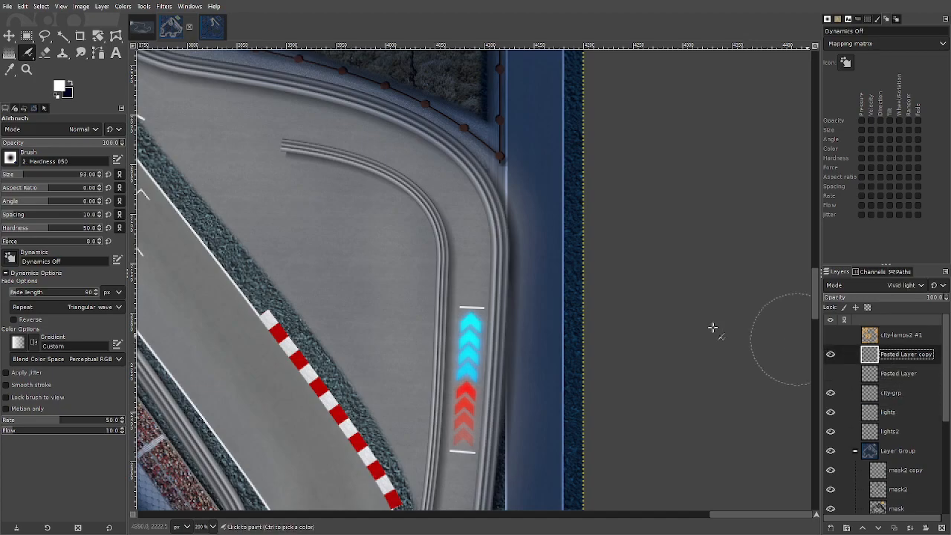
- Try the Screen and Overlay blend modes on the Pasted Layer copy layer, and set it back to Vivid light
click(903, 285)
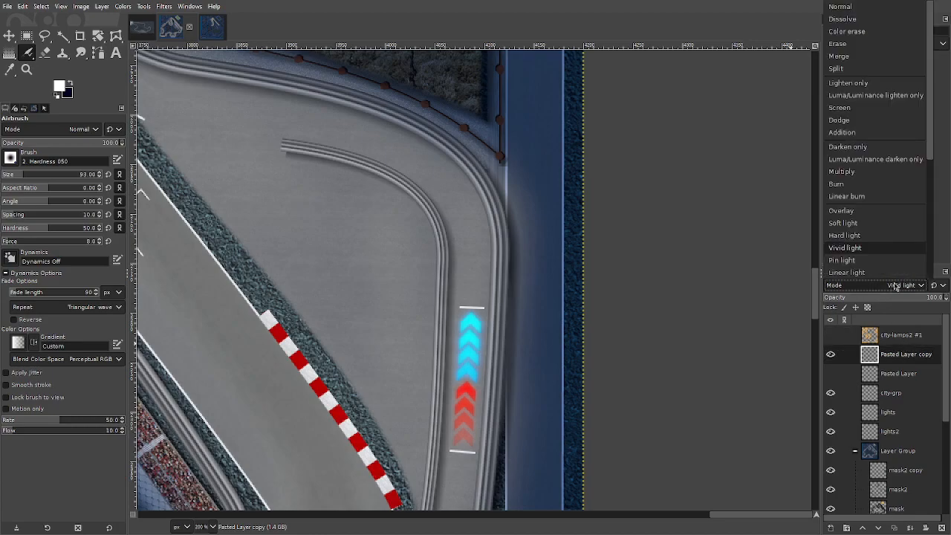
click(861, 108)
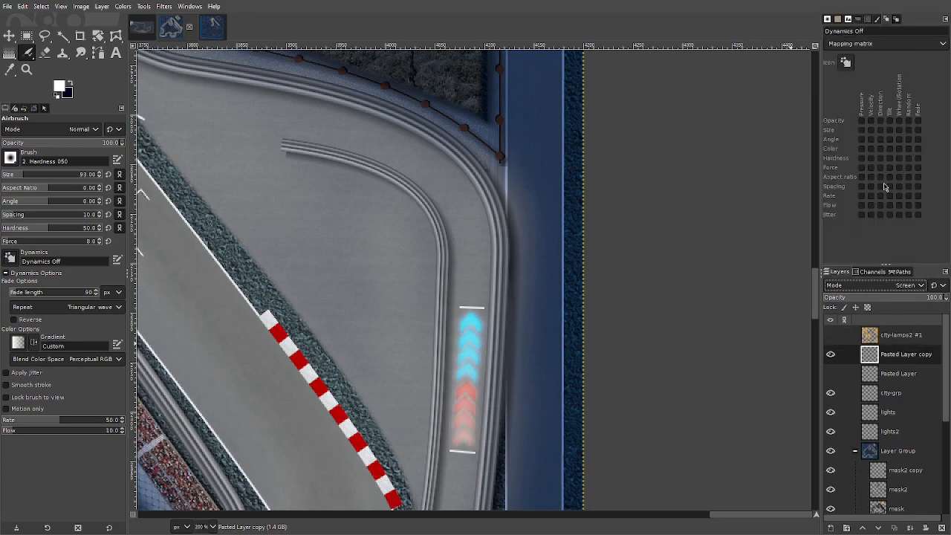
click(895, 292)
click(863, 210)
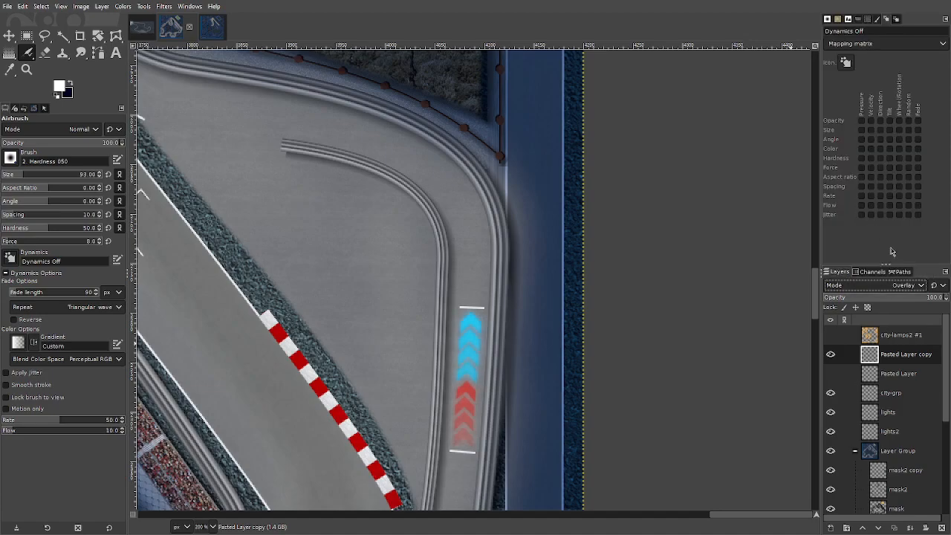
click(884, 288)
scroll(881, 185, down, 2)
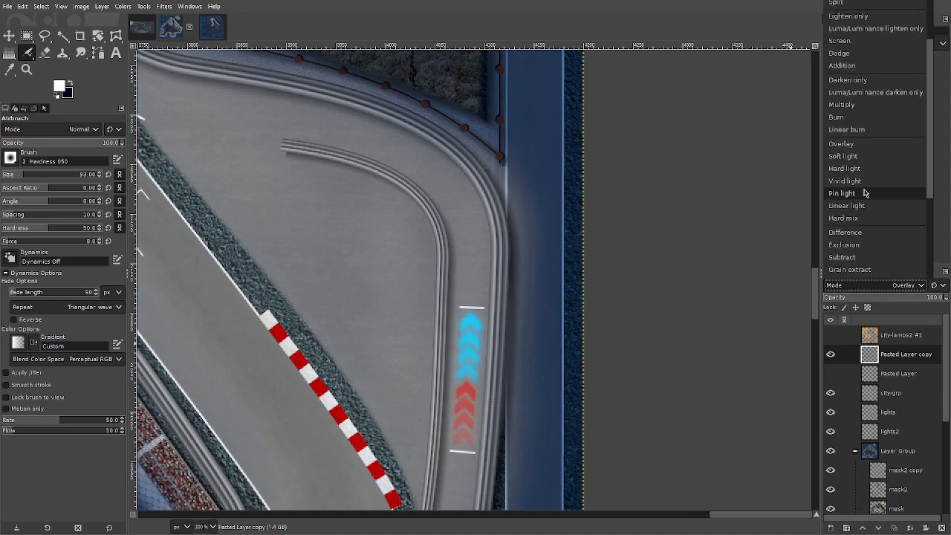
click(881, 182)
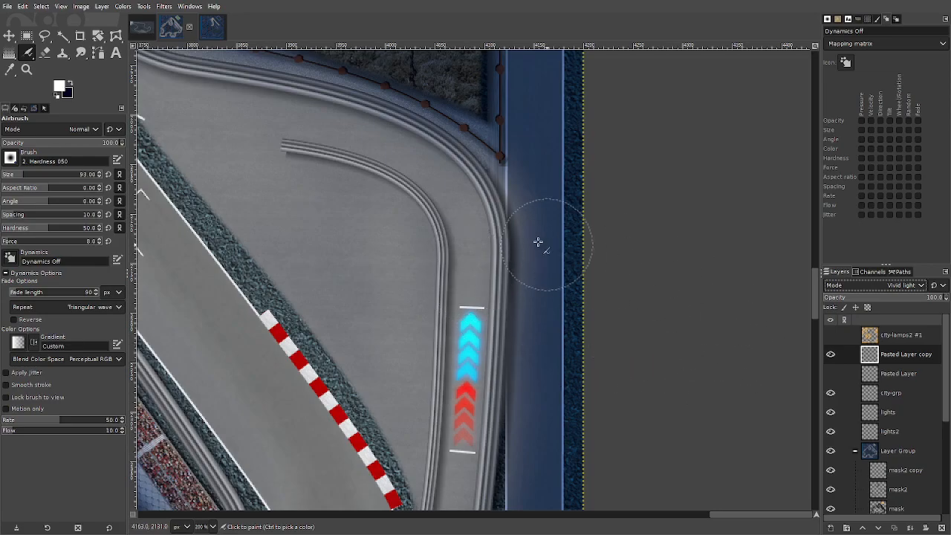
- Examine the night lighting along the pit lane, the pit building and the parked trucks
drag(237, 222, 721, 203)
drag(419, 214, 868, 388)
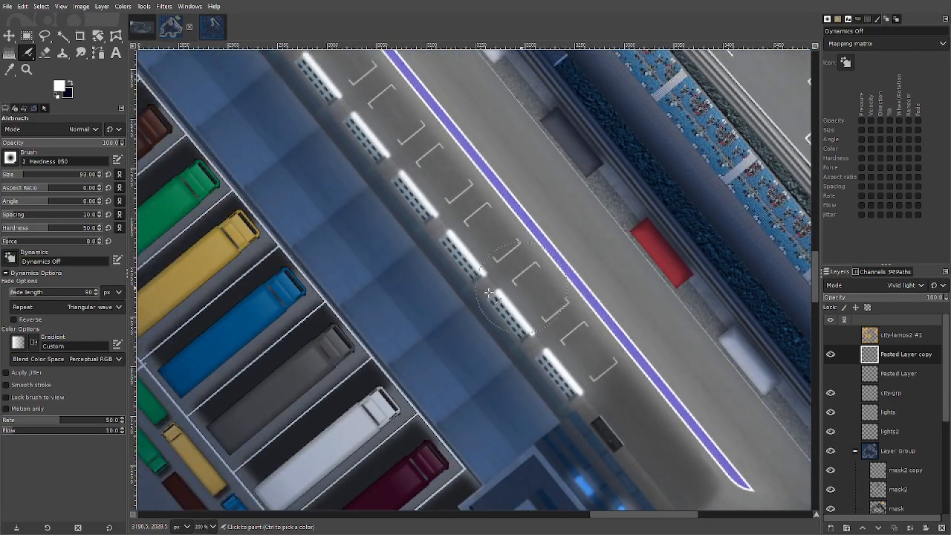
drag(427, 312, 548, 347)
drag(627, 407, 441, 246)
drag(601, 359, 458, 204)
drag(350, 232, 558, 316)
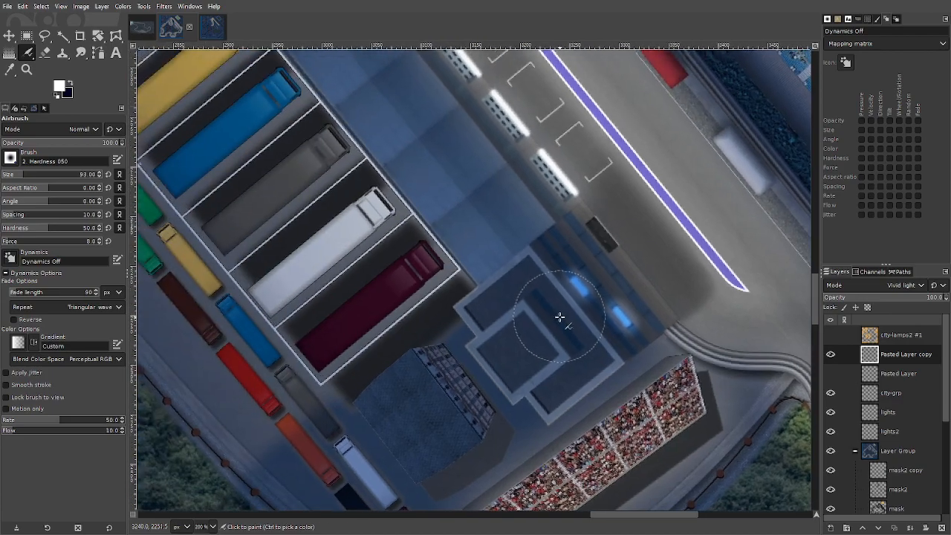
drag(376, 336, 562, 276)
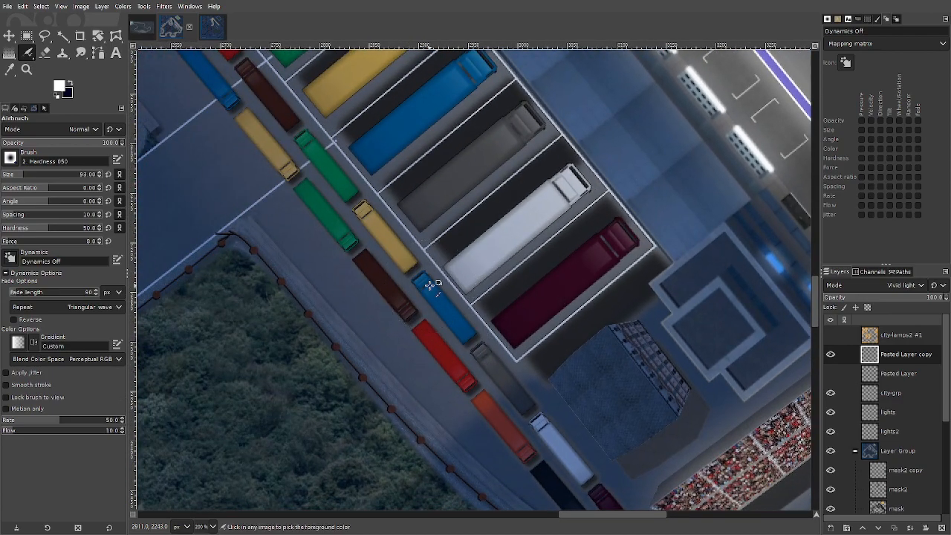
scroll(427, 284, down, 2)
scroll(833, 431, down, 2)
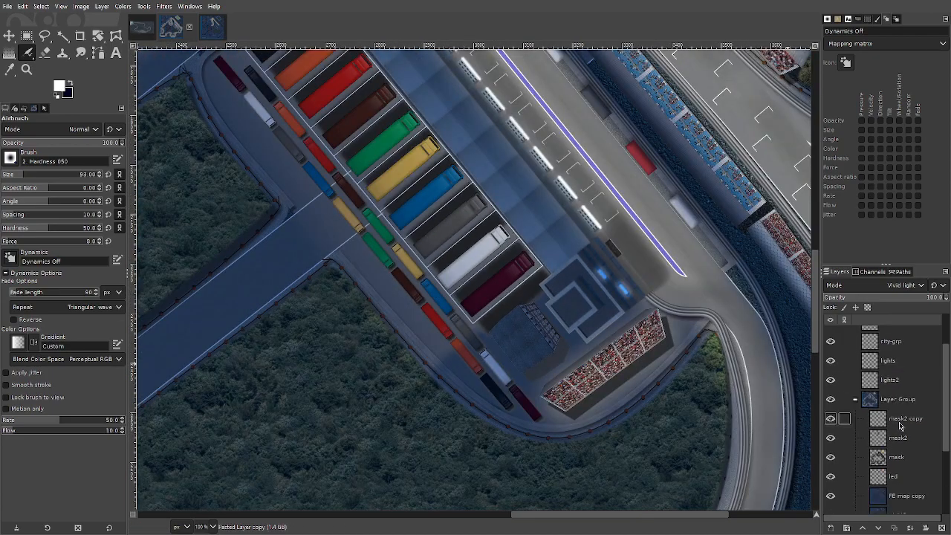
- Toggle the mask2 layer's visibility to compare the lighting around the paddock trucks
click(830, 438)
drag(491, 247, 521, 353)
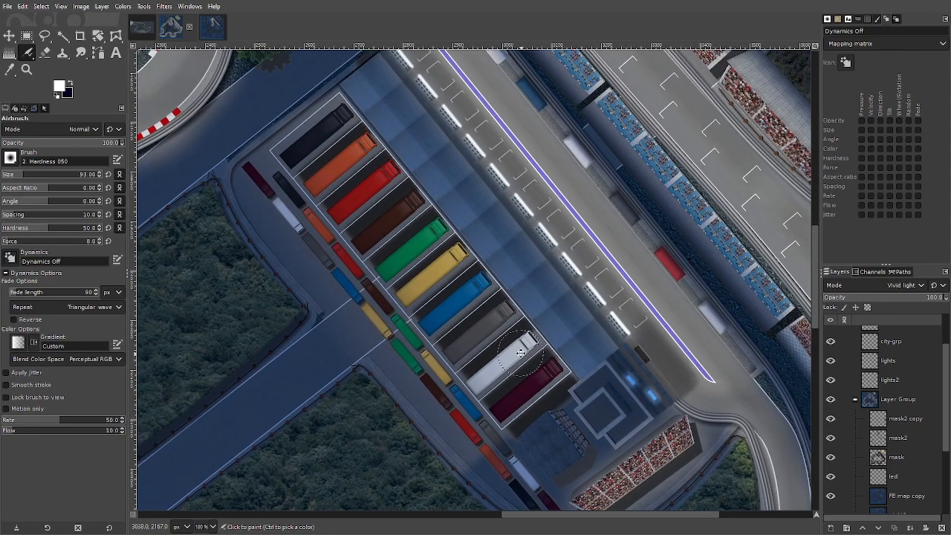
click(829, 439)
click(830, 439)
click(829, 439)
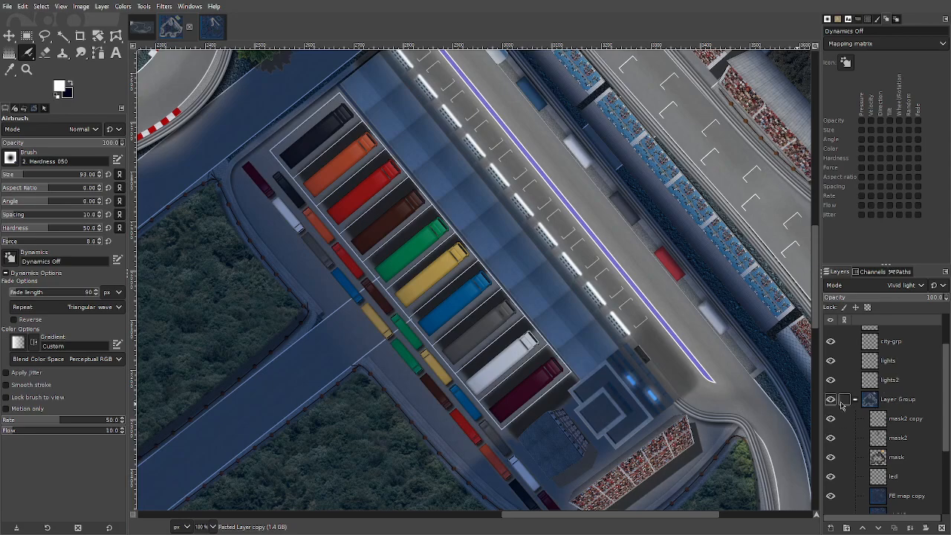
click(830, 438)
click(830, 438)
click(830, 438)
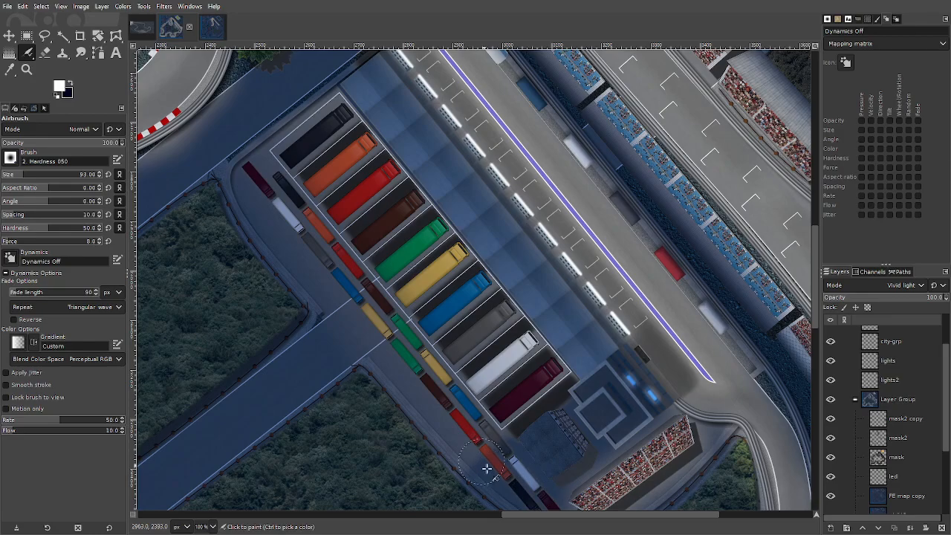
- Inspect the area around the paddock and toggle the lights2 layer's visibility to compare the pit lane lighting
drag(267, 390, 566, 288)
scroll(566, 288, down, 3)
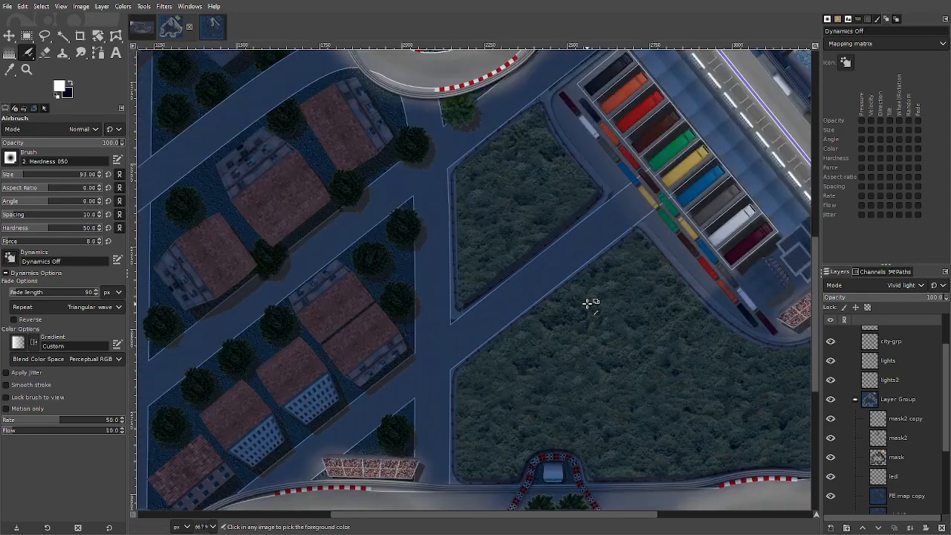
scroll(451, 307, up, 3)
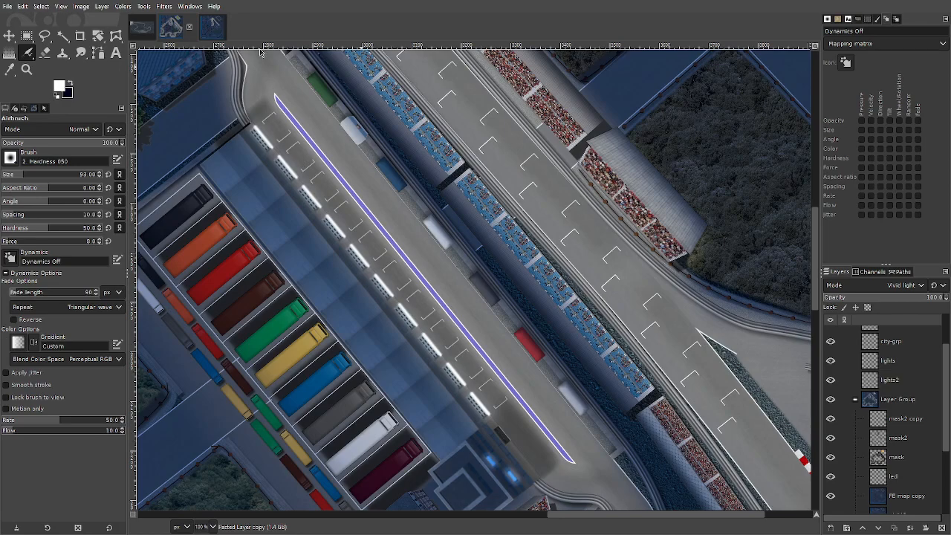
scroll(883, 435, up, 3)
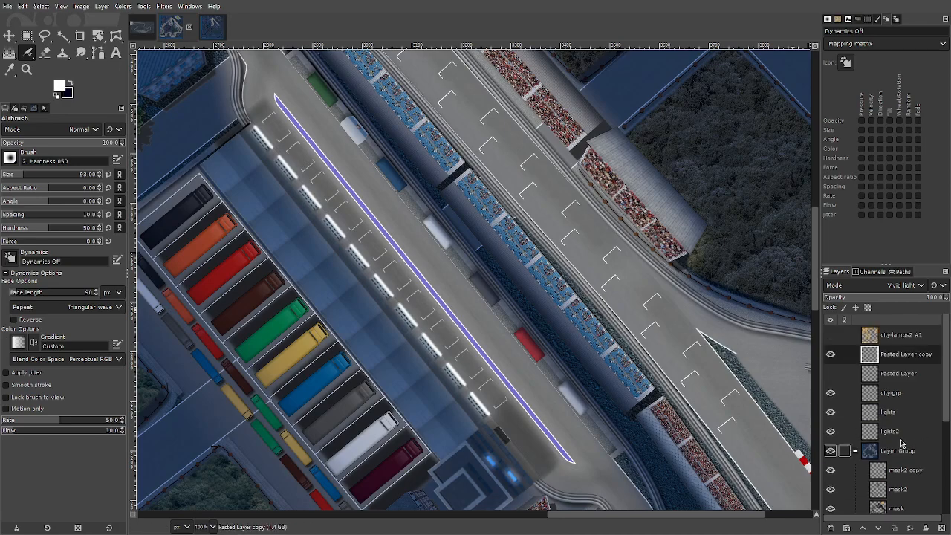
click(830, 431)
click(831, 431)
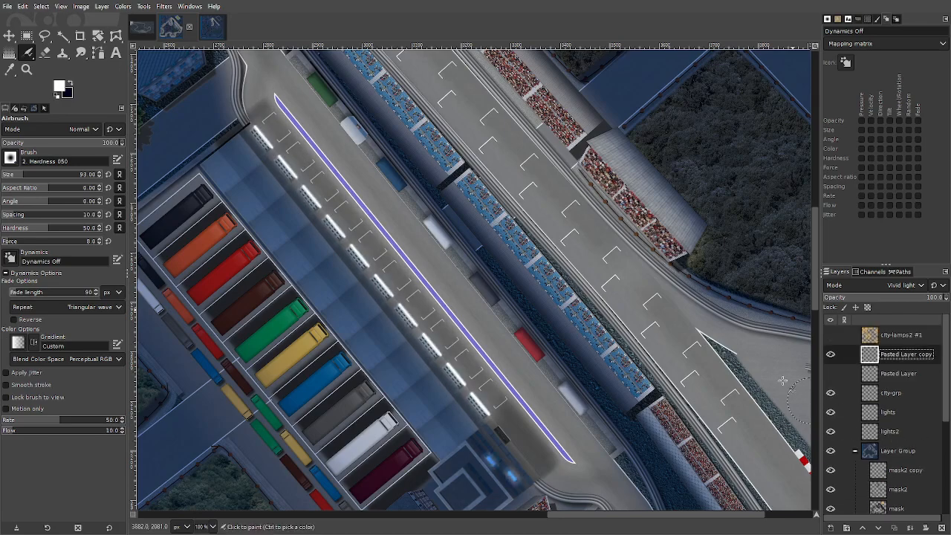
- In the open image containing the mask_night layer, add a transparent 4200 × 4096 px layer named eeee above the Layer Group
click(209, 32)
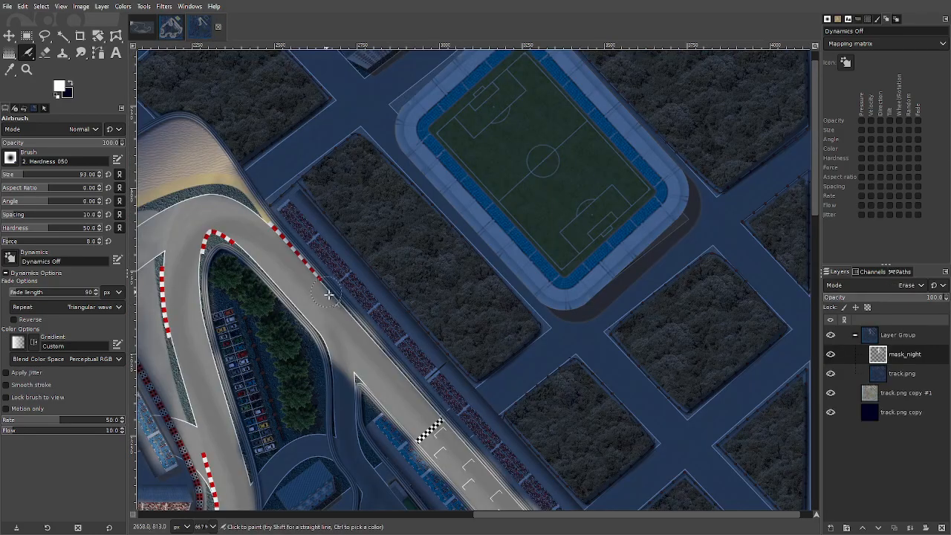
scroll(338, 438, down, 5)
scroll(365, 148, down, 3)
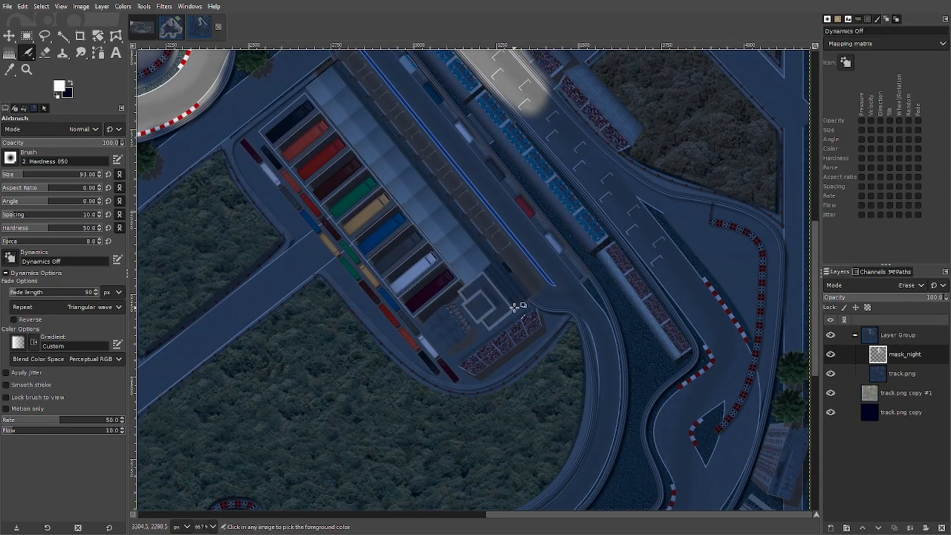
scroll(517, 303, up, 5)
scroll(504, 232, up, 1)
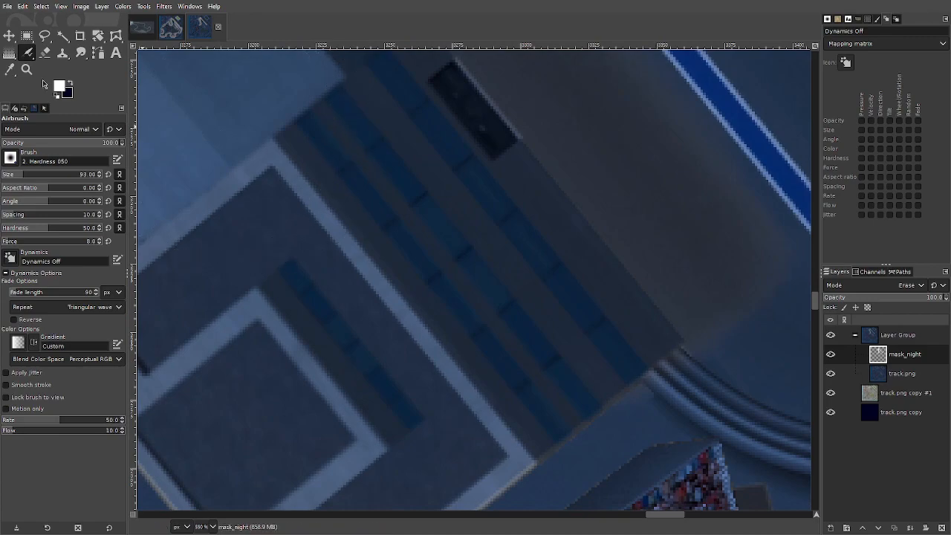
click(913, 338)
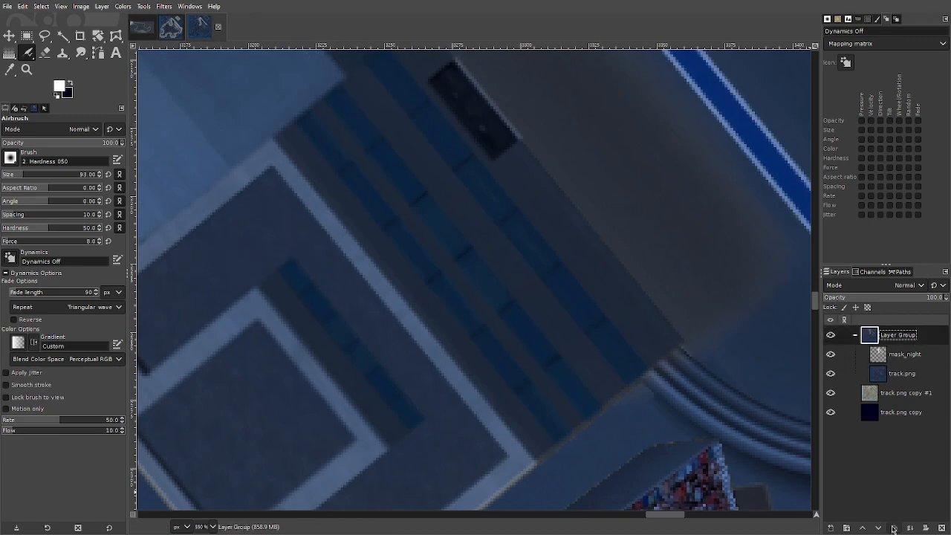
key(ctrl+shift+n)
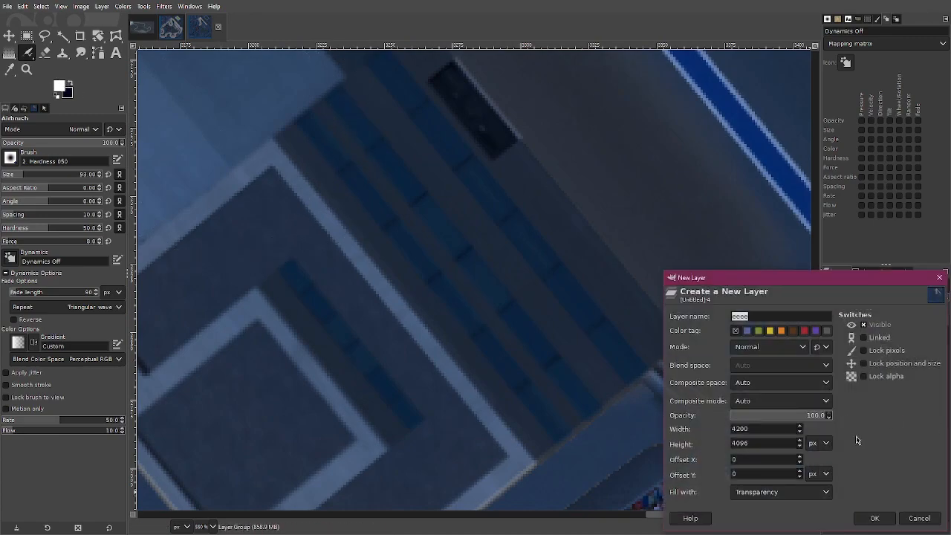
click(875, 517)
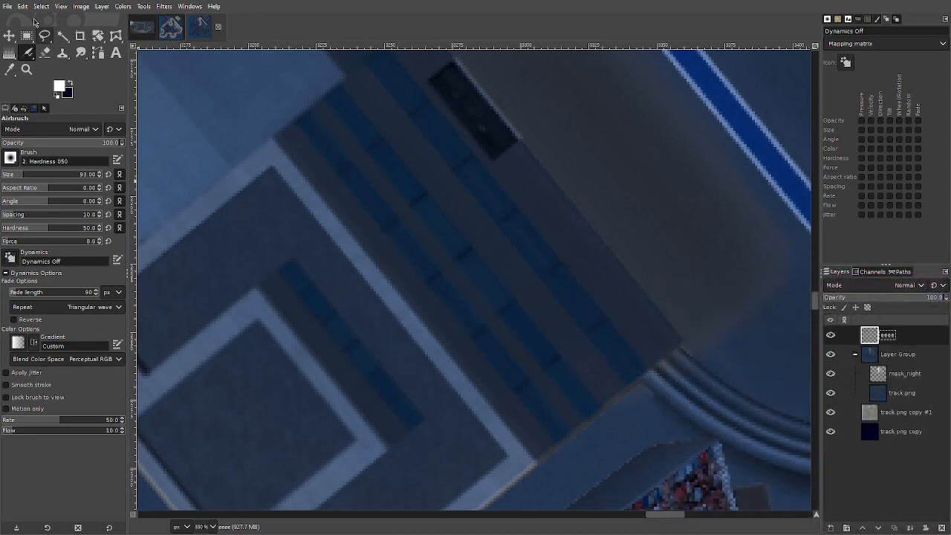
- With the Pencil at size 6, draw a short white diagonal line along the pit building's blue roof stripes
drag(27, 57, 58, 72)
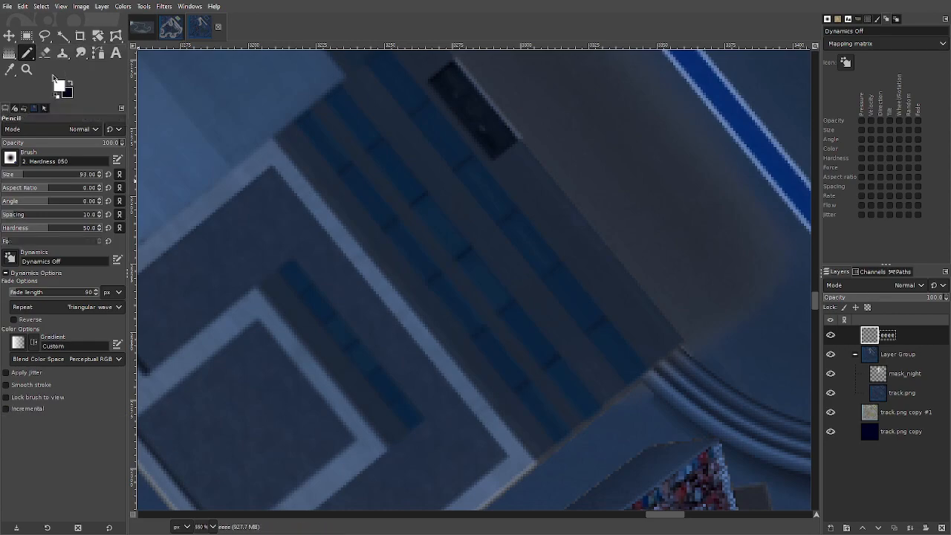
click(9, 176)
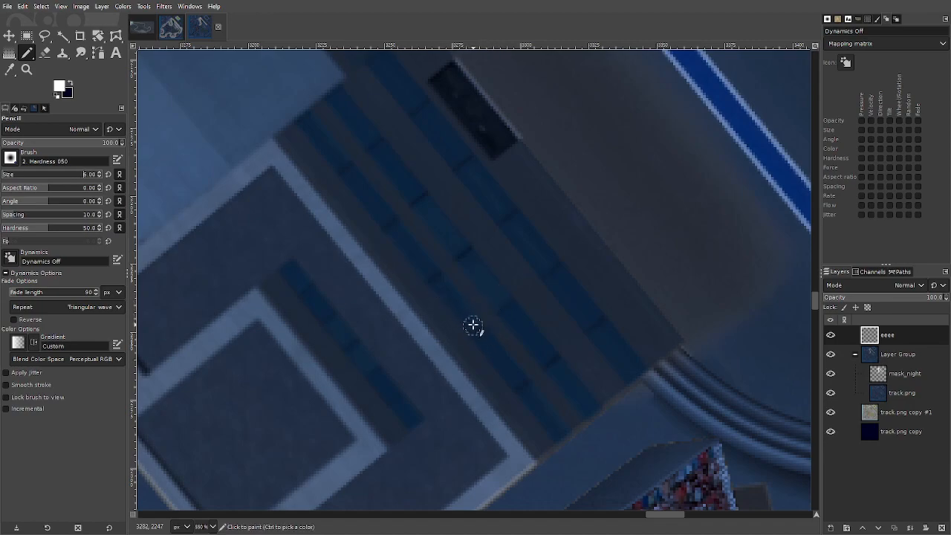
click(473, 325)
shift+click(436, 280)
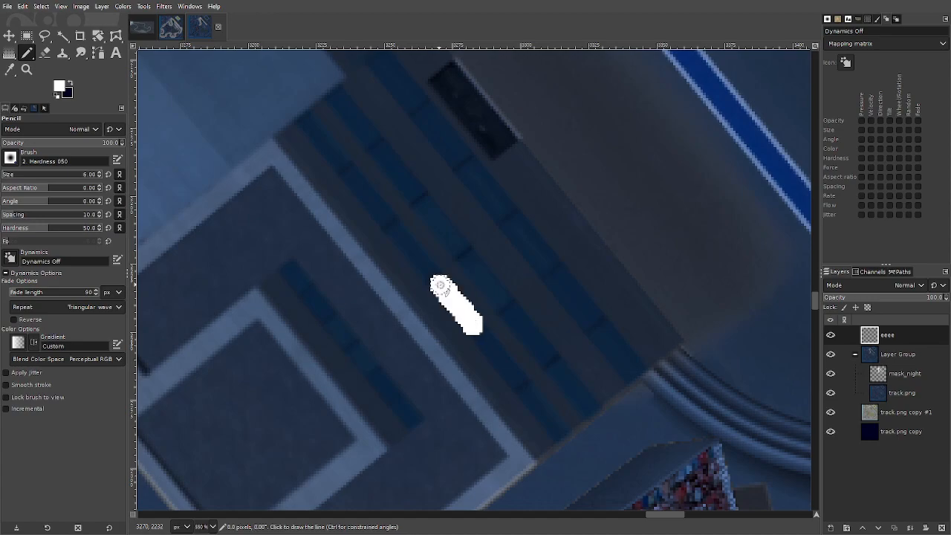
- Duplicate the eeee layer and draw a white Pencil line about 25 px long at size 20 over the small stroke on the copy
scroll(698, 390, down, 2)
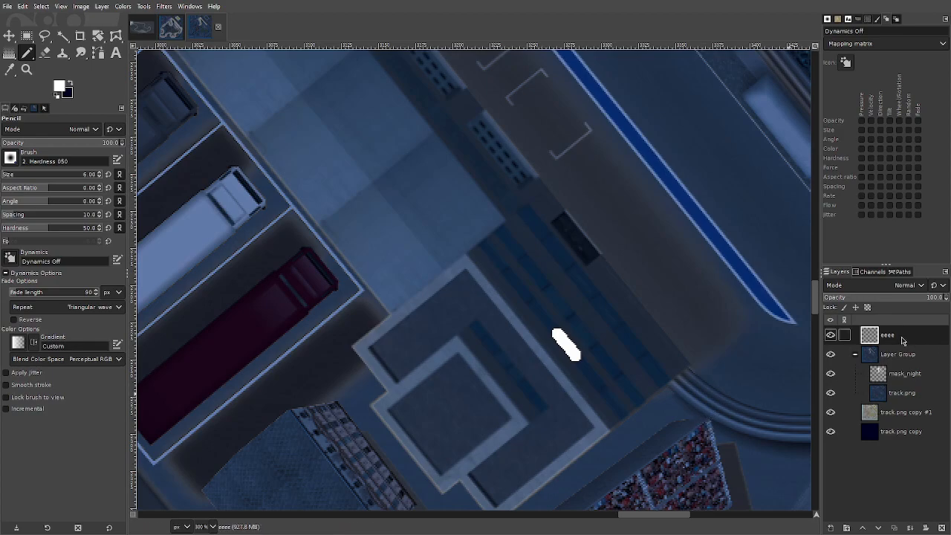
click(900, 528)
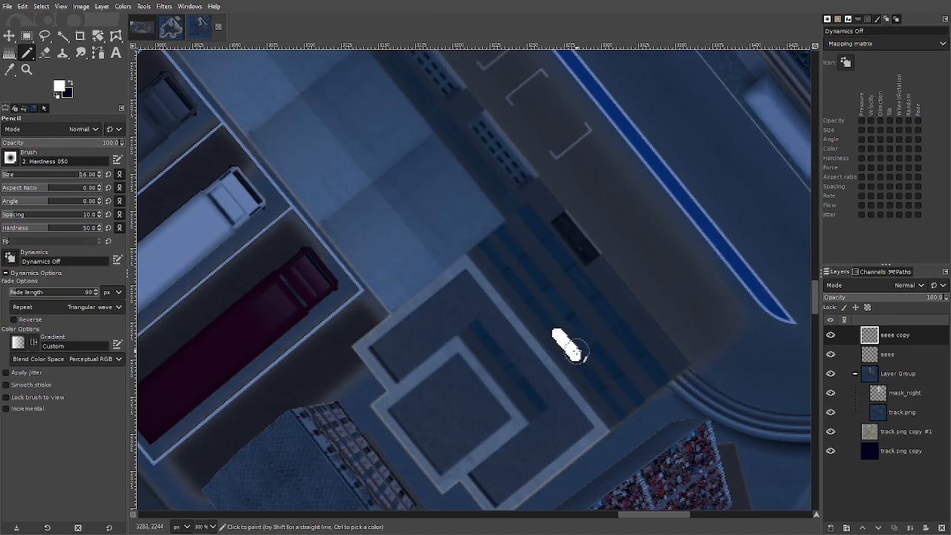
scroll(67, 177, down, 1)
click(576, 356)
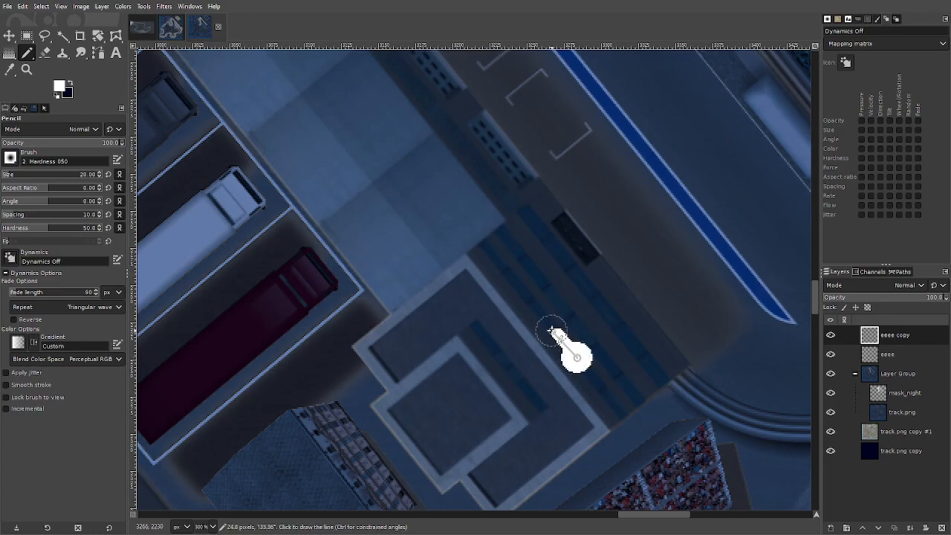
shift+click(553, 330)
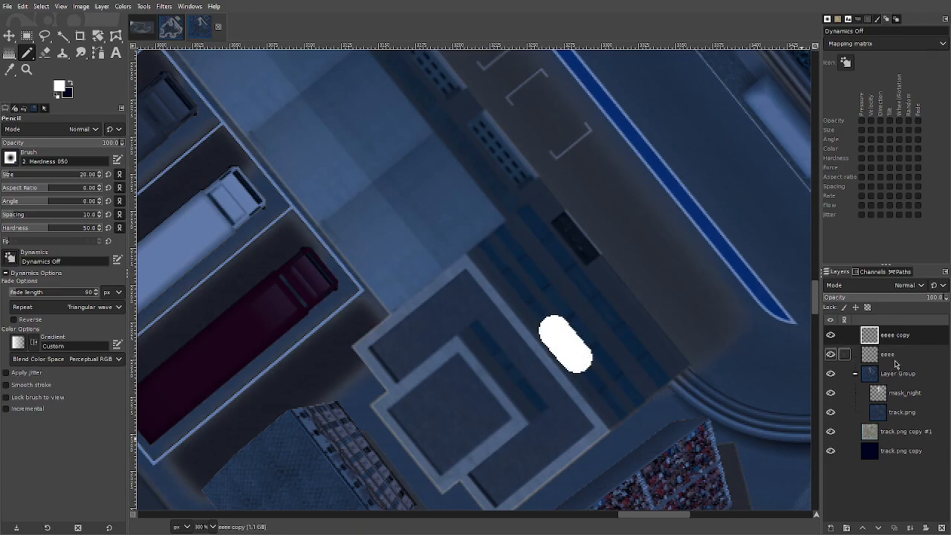
- Move the eeee layer above eeee copy in the layer stack and select it
click(842, 361)
click(891, 335)
mouse_move(902, 340)
mouse_down()
mouse_move(912, 369)
mouse_move(896, 355)
mouse_up()
click(897, 343)
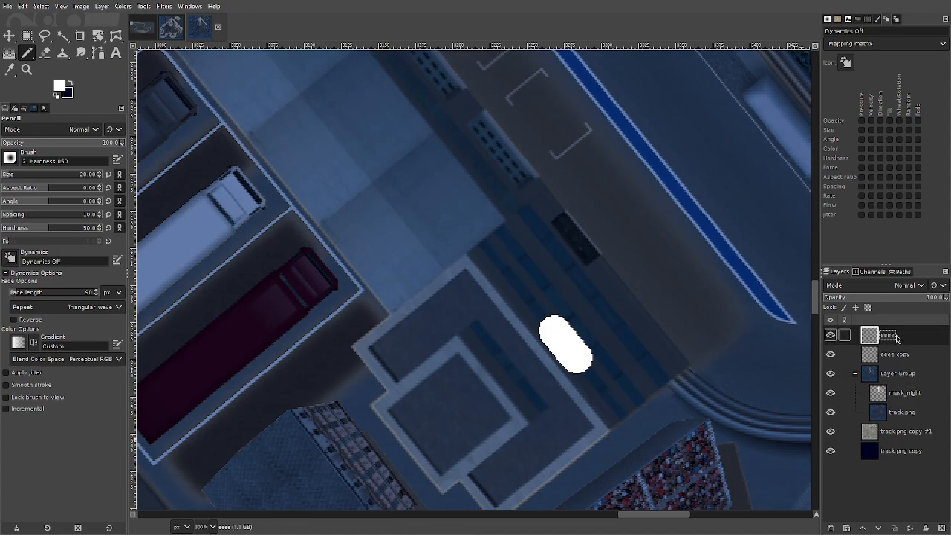
click(125, 7)
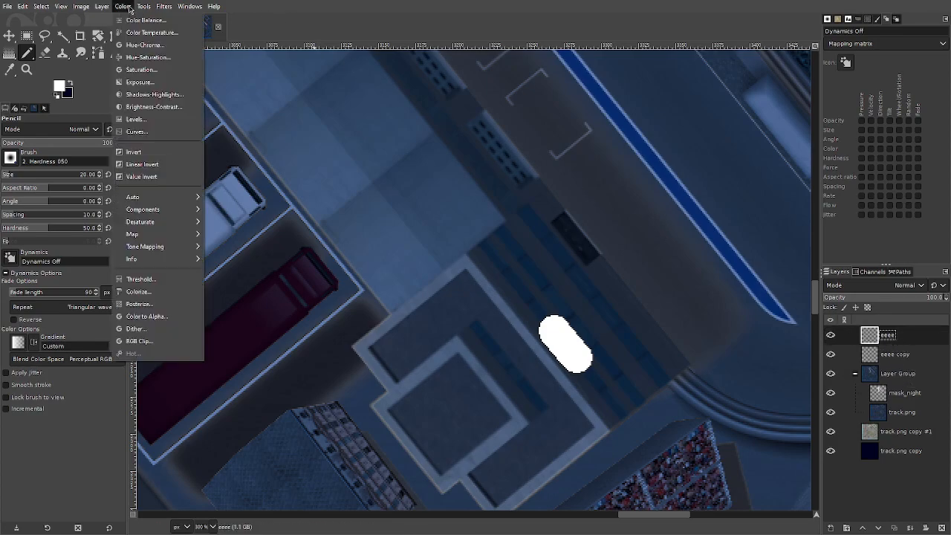
mouse_move(144, 7)
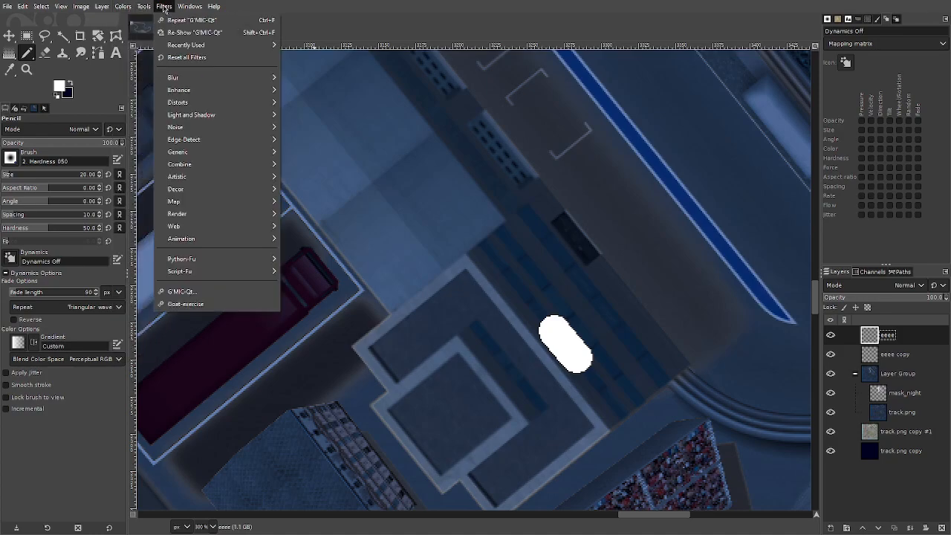
mouse_move(223, 78)
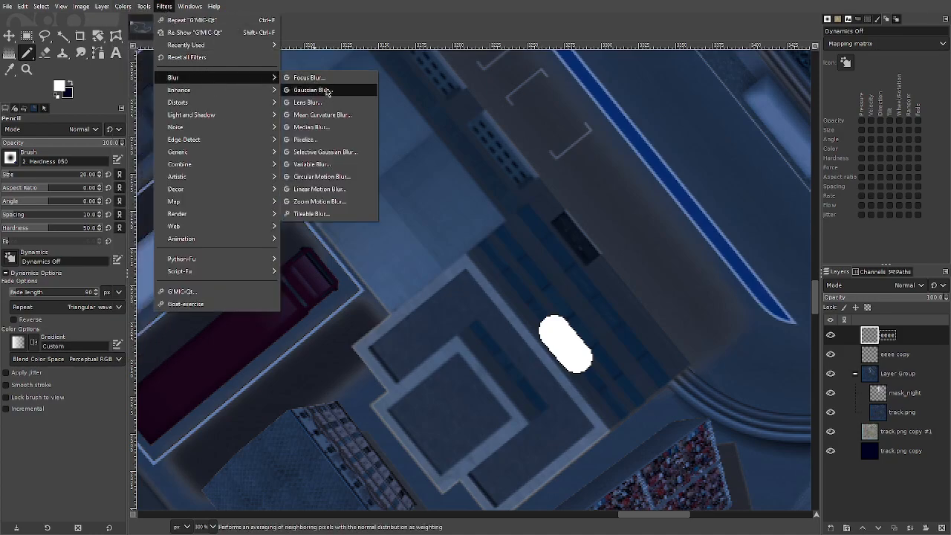
- Set the blend mode of both the eeee layer and the eeee copy layer to Overlay
click(898, 291)
click(903, 288)
click(862, 213)
click(902, 352)
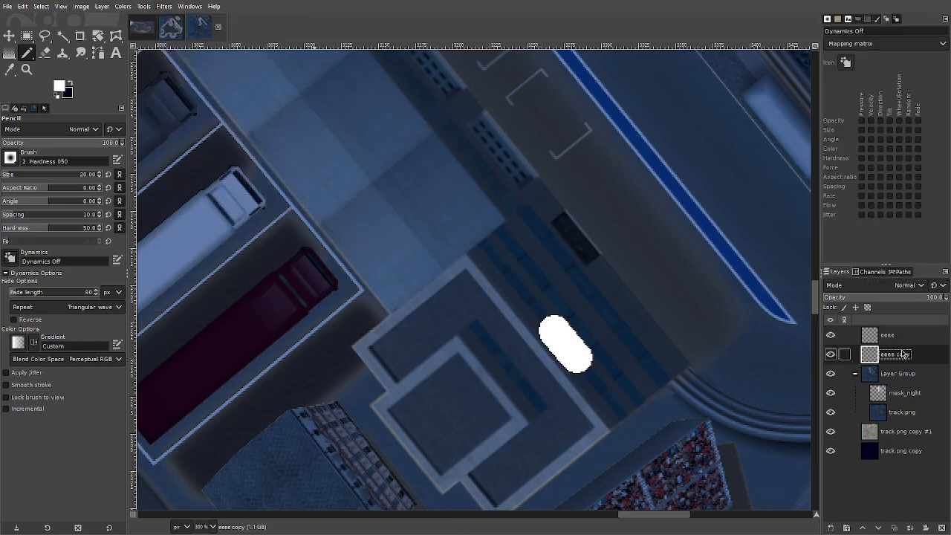
click(896, 285)
click(865, 215)
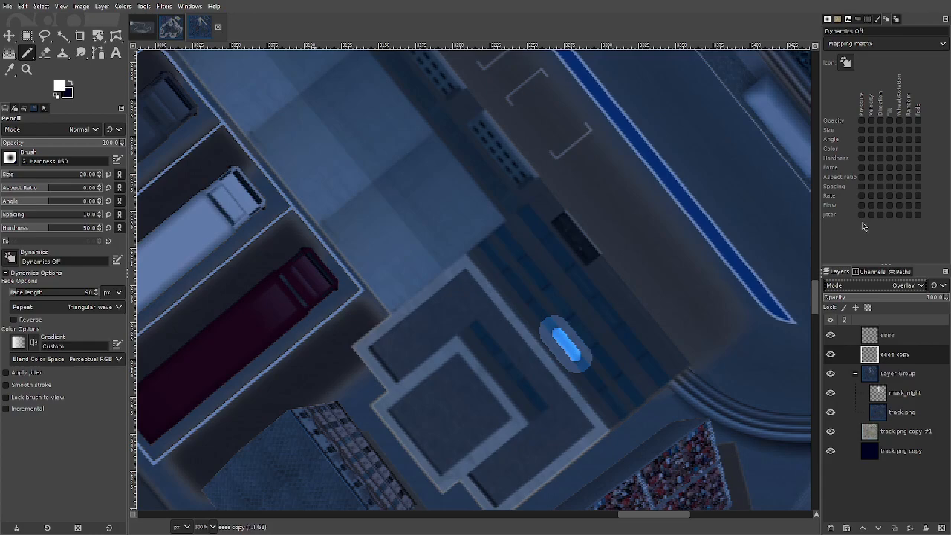
- Apply a Gaussian Blur with a size of about 3.14 to the eeee layer
click(899, 335)
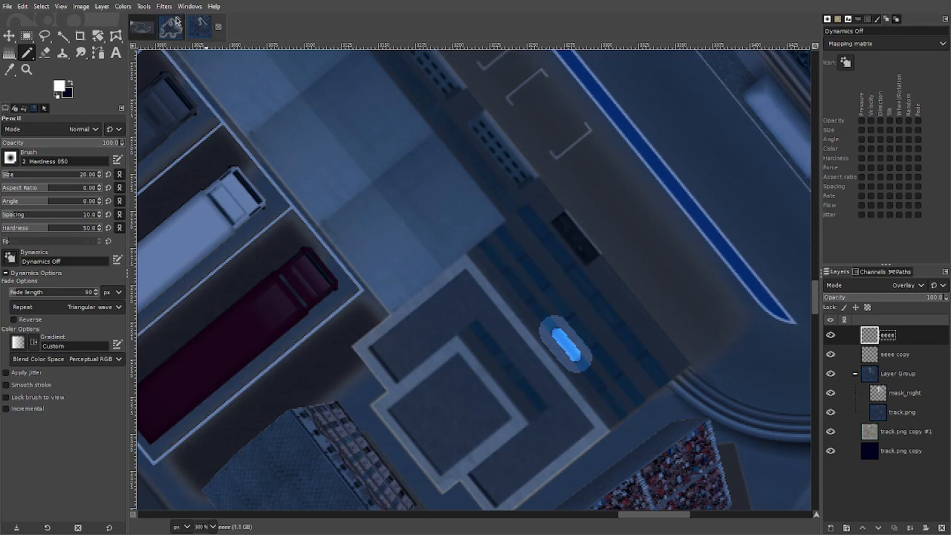
drag(901, 297, 944, 297)
click(165, 6)
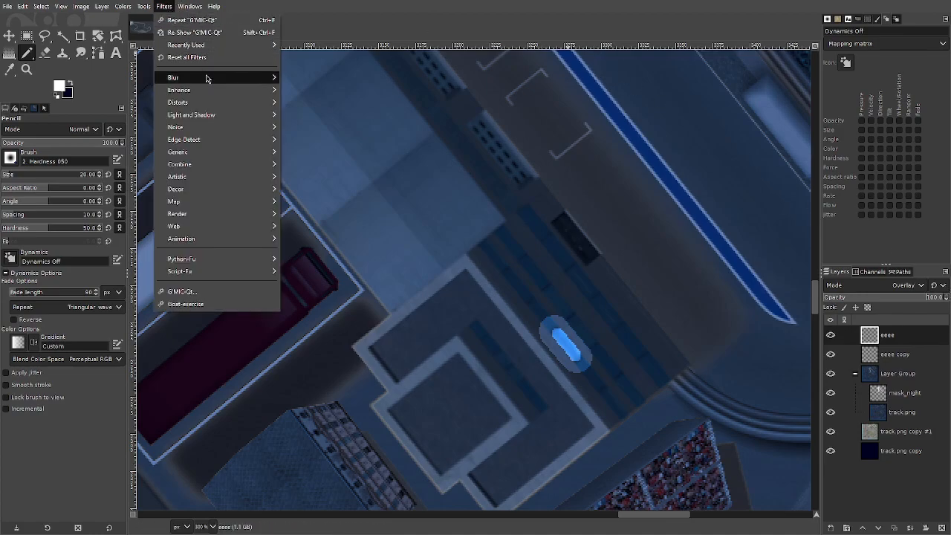
mouse_move(206, 78)
click(348, 91)
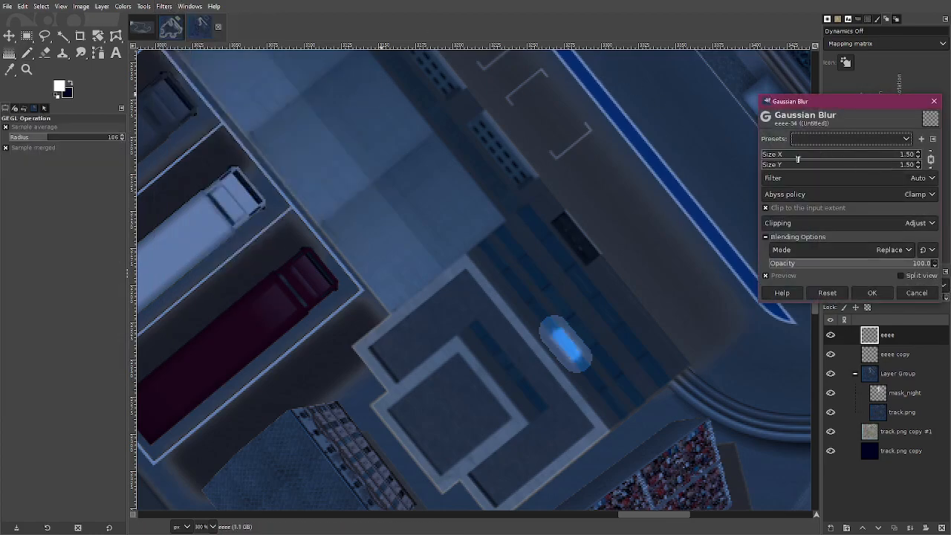
click(770, 156)
mouse_move(773, 157)
mouse_down()
mouse_move(785, 157)
mouse_move(765, 157)
mouse_up()
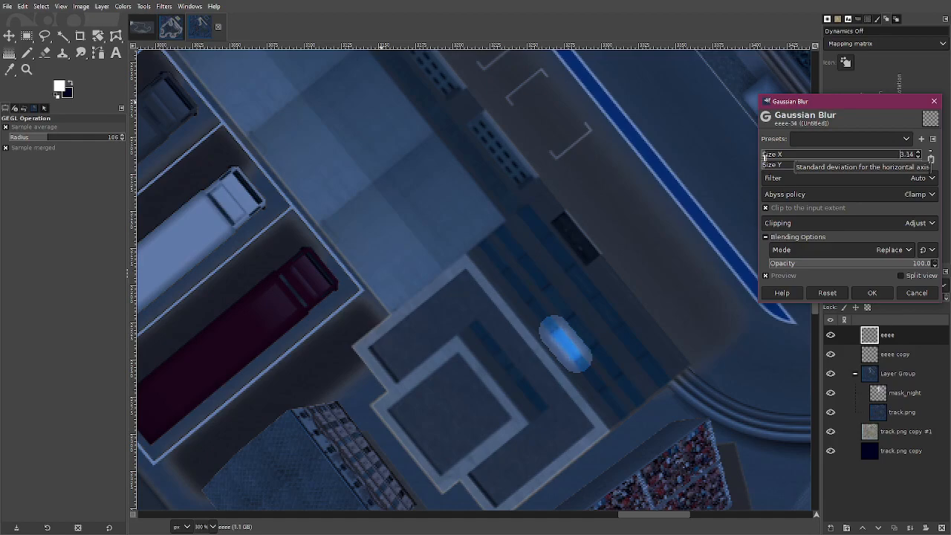
click(872, 292)
- Apply a Gaussian Blur with a size of about 3.46 to the eeee copy layer
click(904, 354)
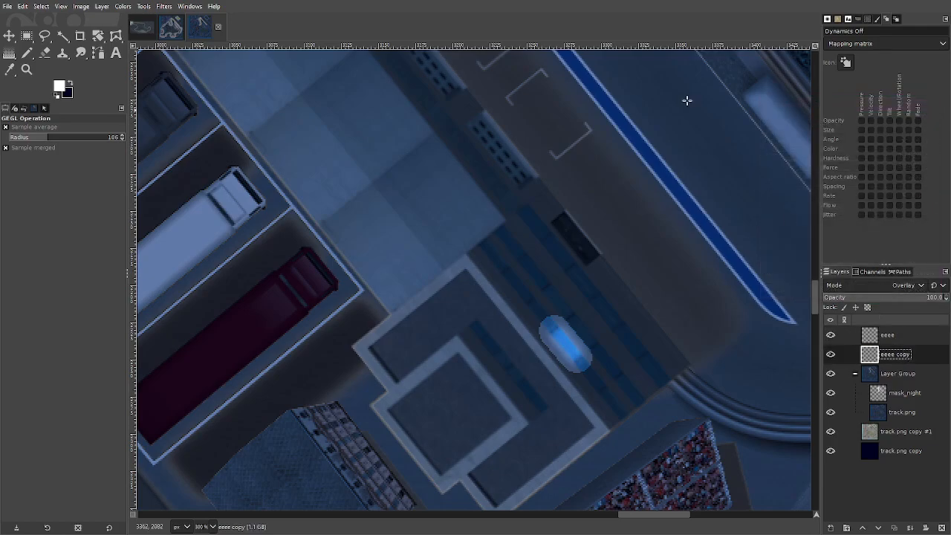
click(164, 7)
mouse_move(202, 76)
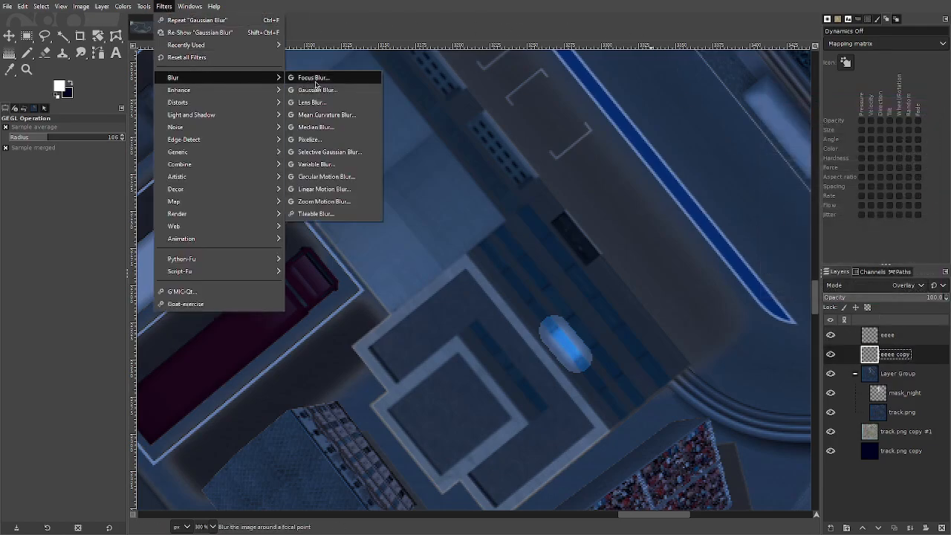
click(327, 92)
drag(768, 157, 765, 158)
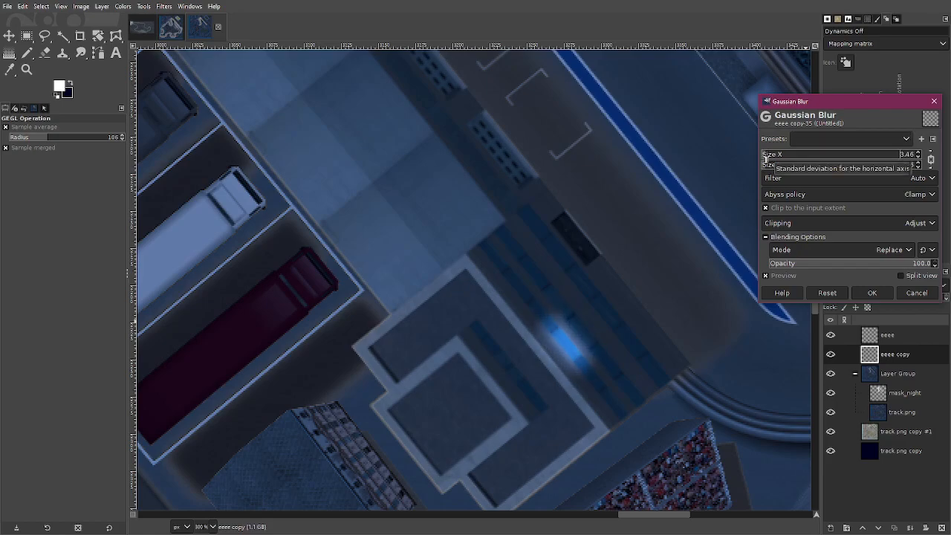
click(872, 292)
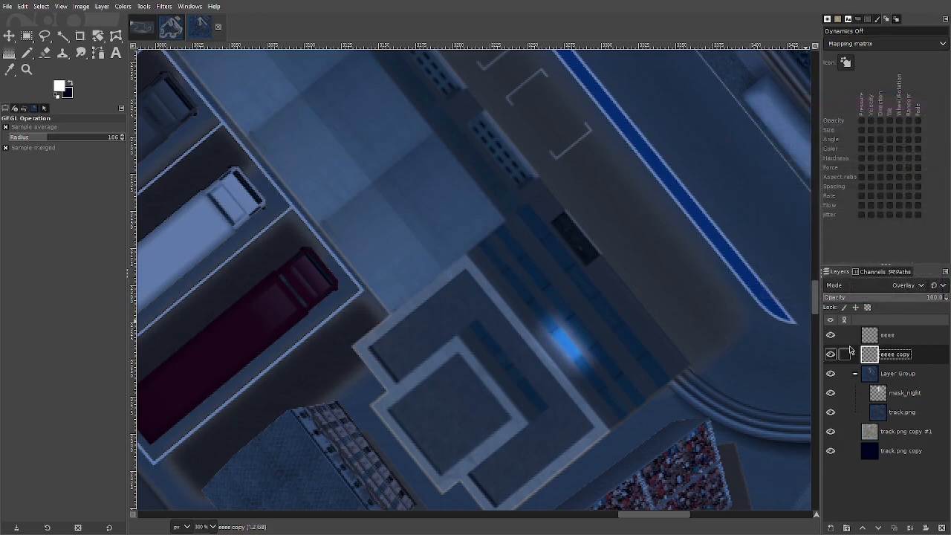
- Hide and show the eeee layer repeatedly to compare the glow with and without it
click(833, 337)
click(834, 337)
click(833, 337)
click(833, 337)
- Try the Screen blend mode on the eeee layer at 100 opacity, and return it to Overlay
click(903, 338)
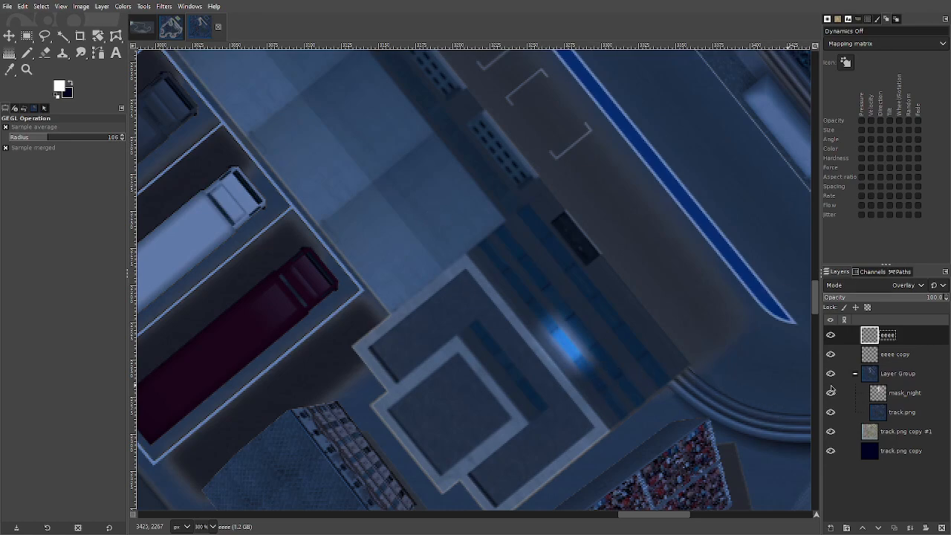
click(903, 286)
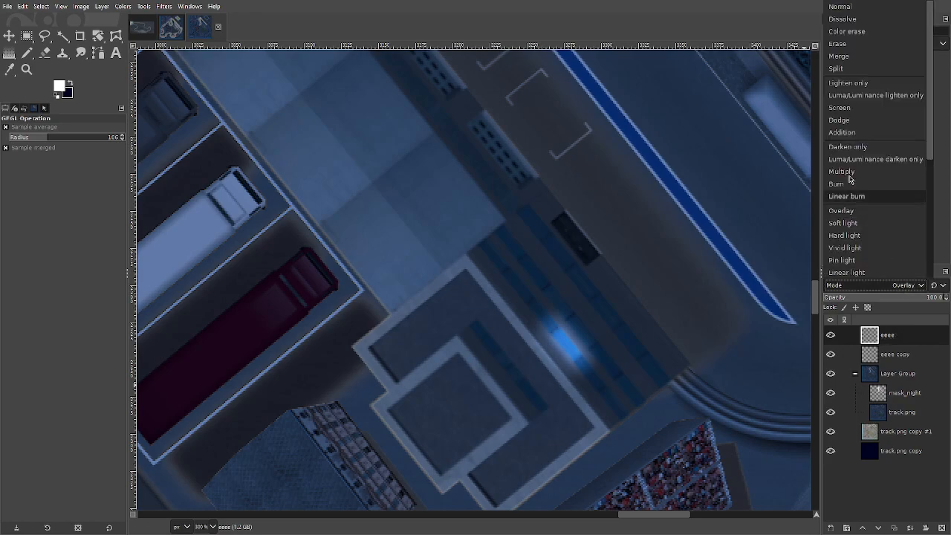
click(840, 108)
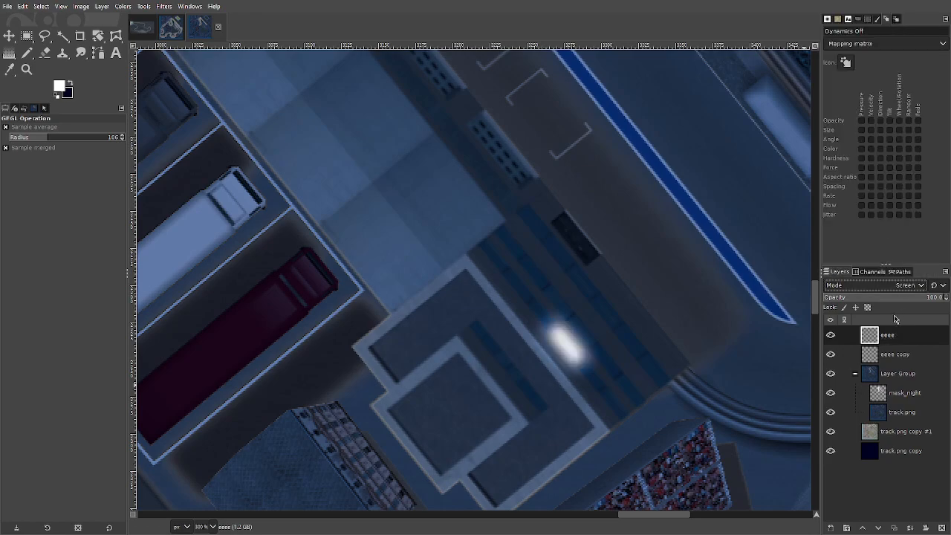
drag(913, 301, 948, 299)
click(902, 287)
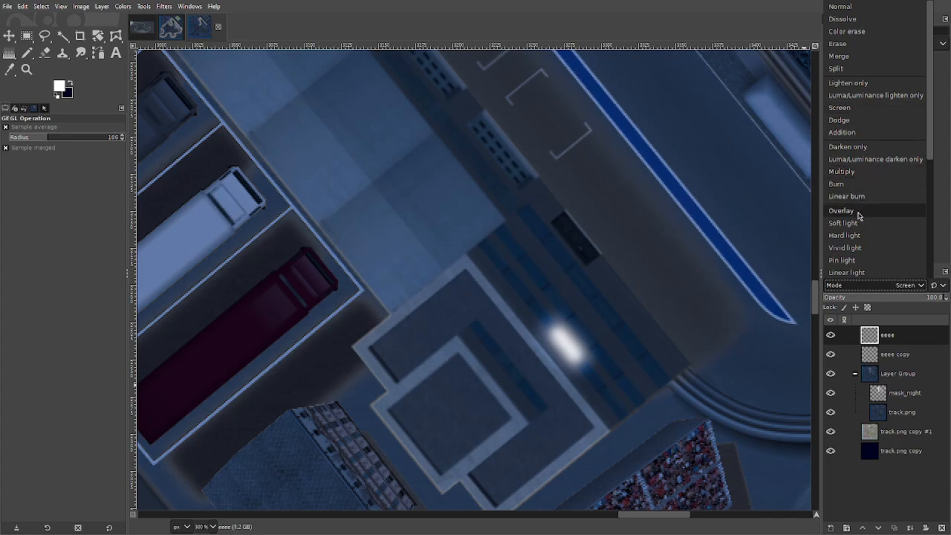
click(891, 213)
- Cycle the eeee layer through the Hard light and Soft light blend modes, ending on Overlay
scroll(889, 291, down, 2)
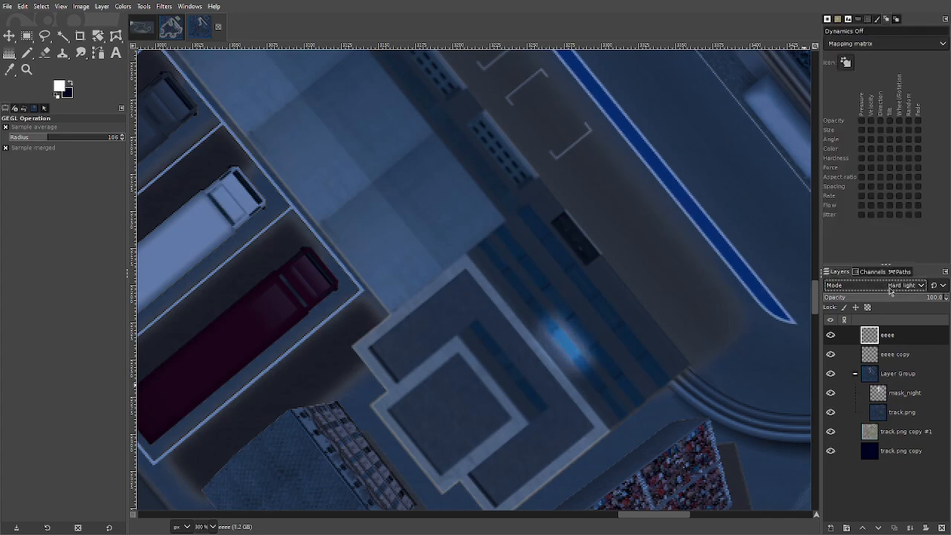
scroll(889, 290, up, 2)
scroll(890, 290, down, 1)
click(831, 335)
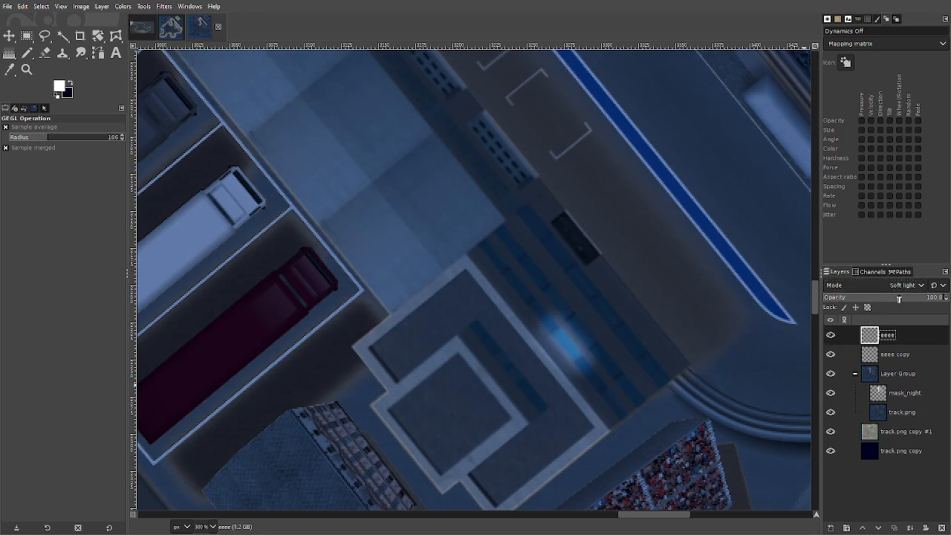
scroll(903, 291, up, 1)
scroll(904, 291, up, 1)
scroll(903, 290, down, 1)
scroll(903, 290, up, 1)
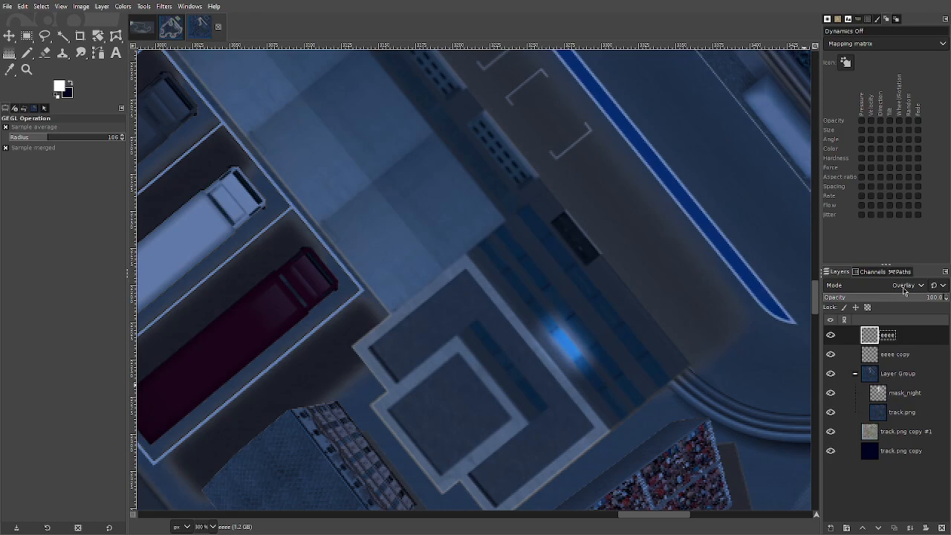
- Try the Hard light and Linear light blend modes on the eeee layer
click(903, 290)
click(891, 247)
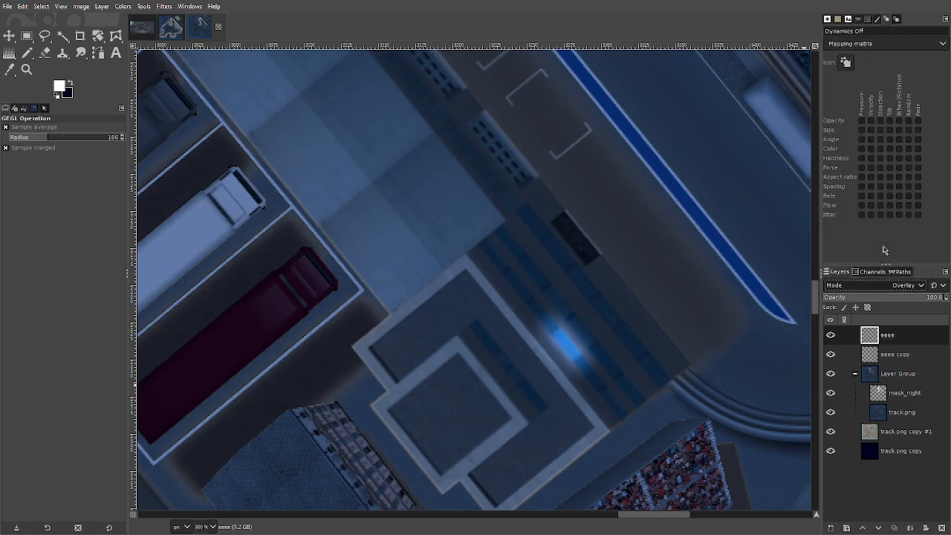
click(899, 286)
click(870, 243)
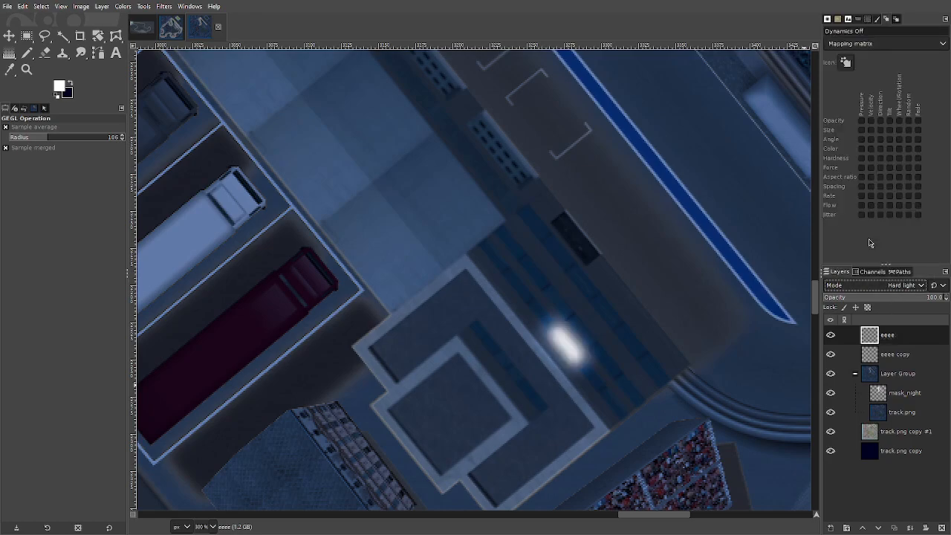
scroll(886, 290, down, 4)
scroll(886, 292, up, 1)
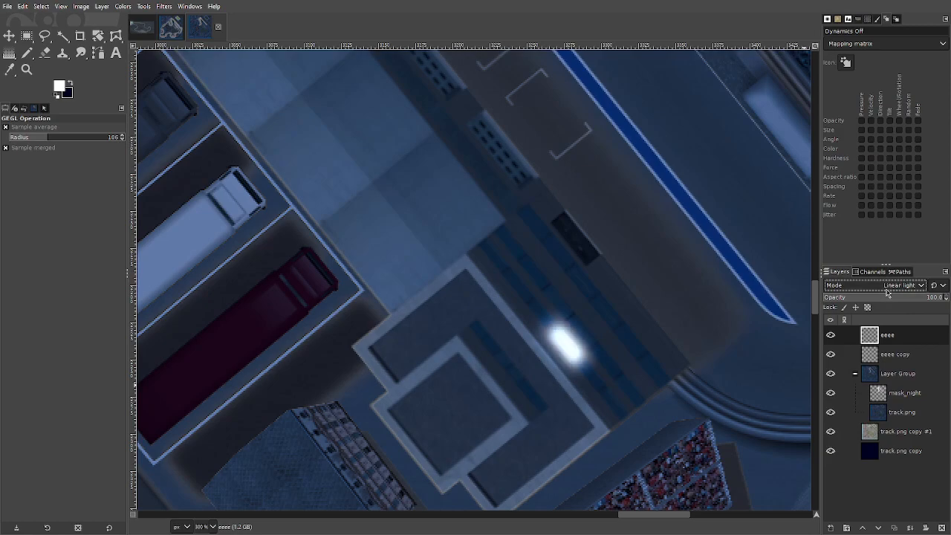
- Try the Exclusion and Grain merge blend modes on the eeee layer
scroll(886, 293, down, 3)
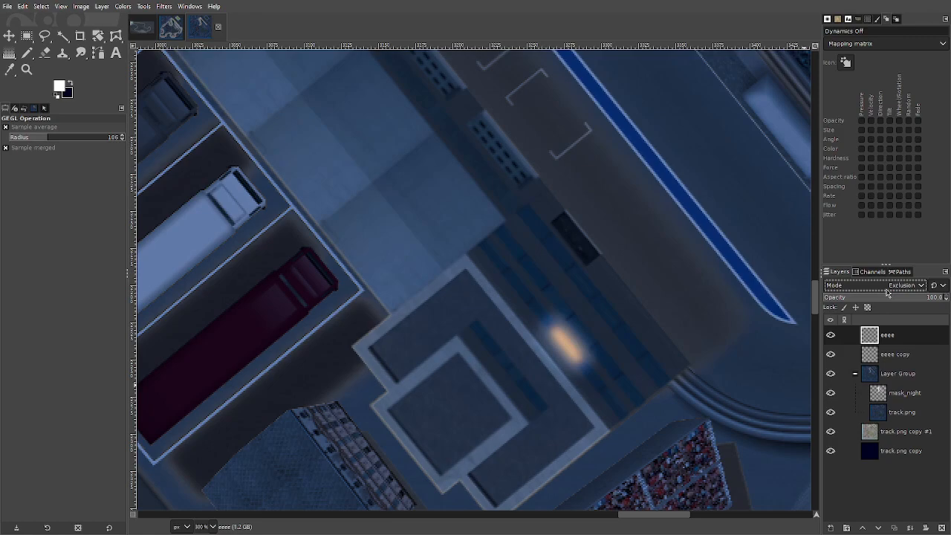
scroll(886, 292, down, 1)
scroll(886, 291, up, 1)
scroll(886, 292, down, 1)
scroll(886, 292, up, 1)
click(887, 284)
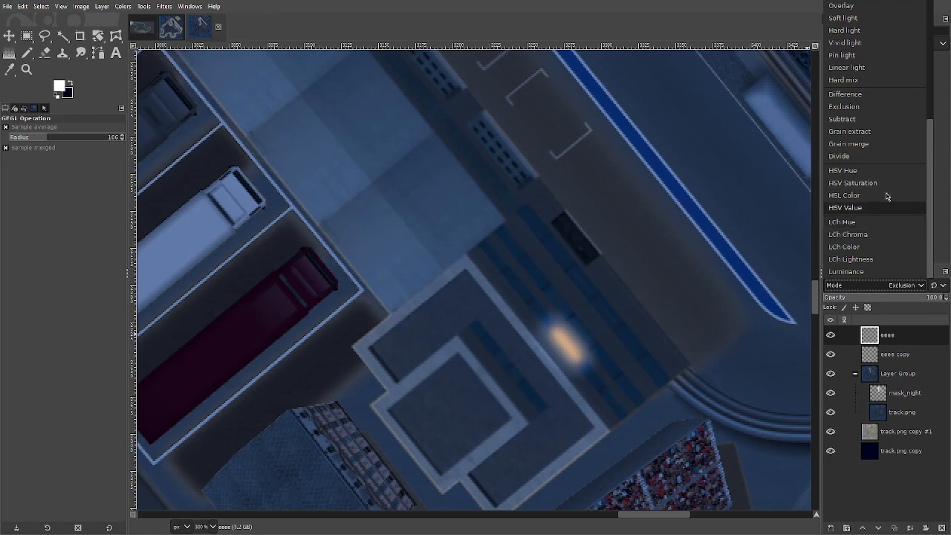
click(877, 143)
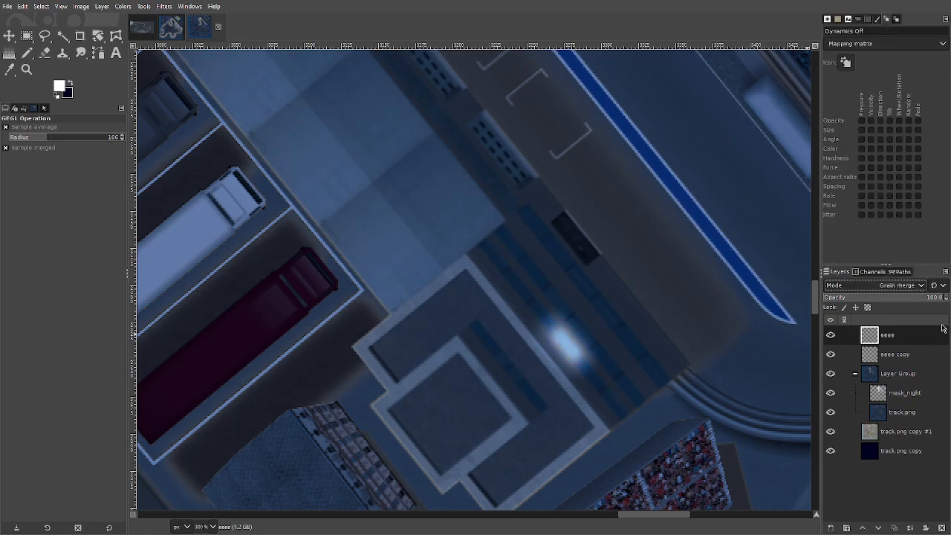
- Set the eeee layer's blend mode back to Overlay and view the glow within the wider pit area
click(914, 288)
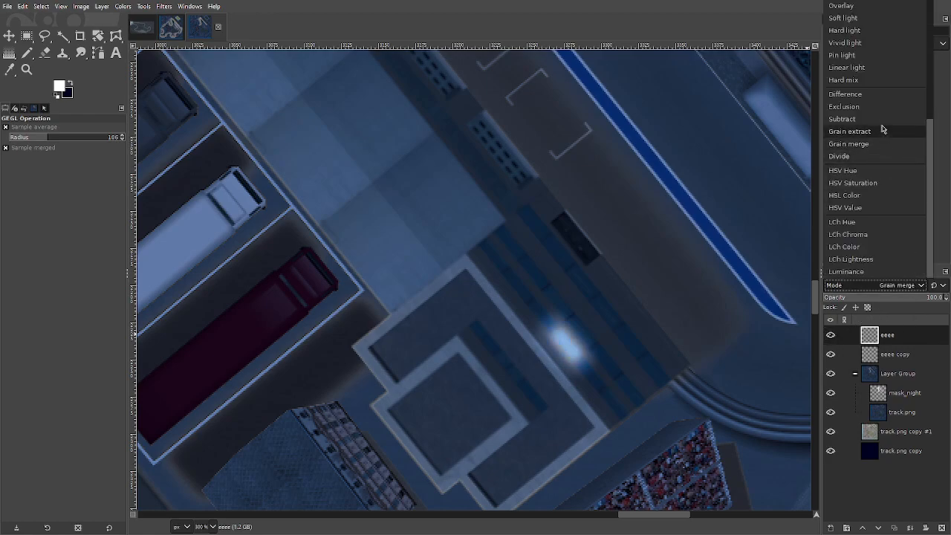
scroll(876, 186, up, 3)
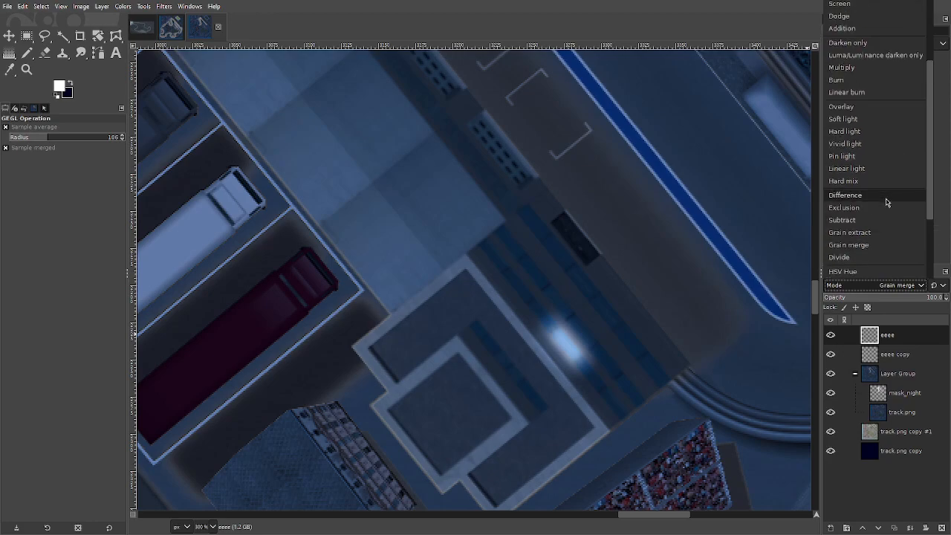
click(861, 107)
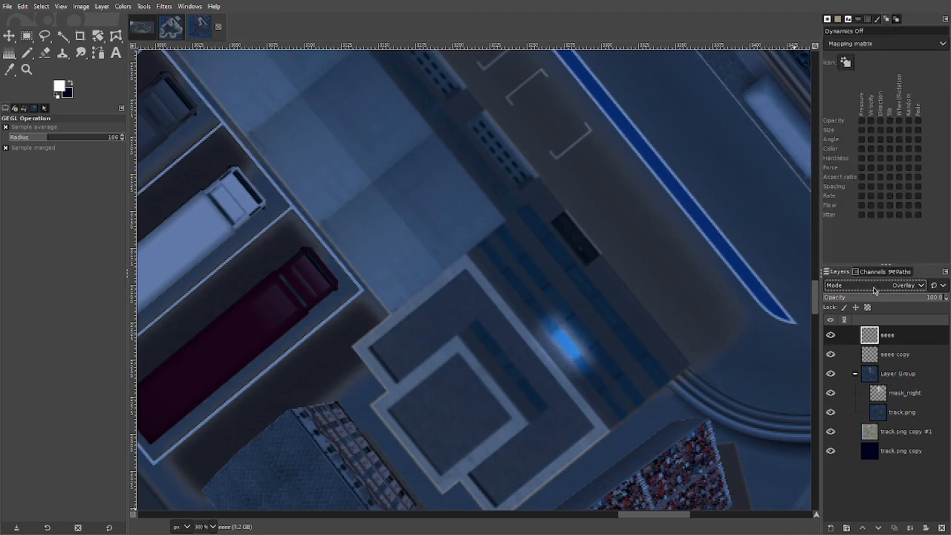
scroll(715, 361, down, 3)
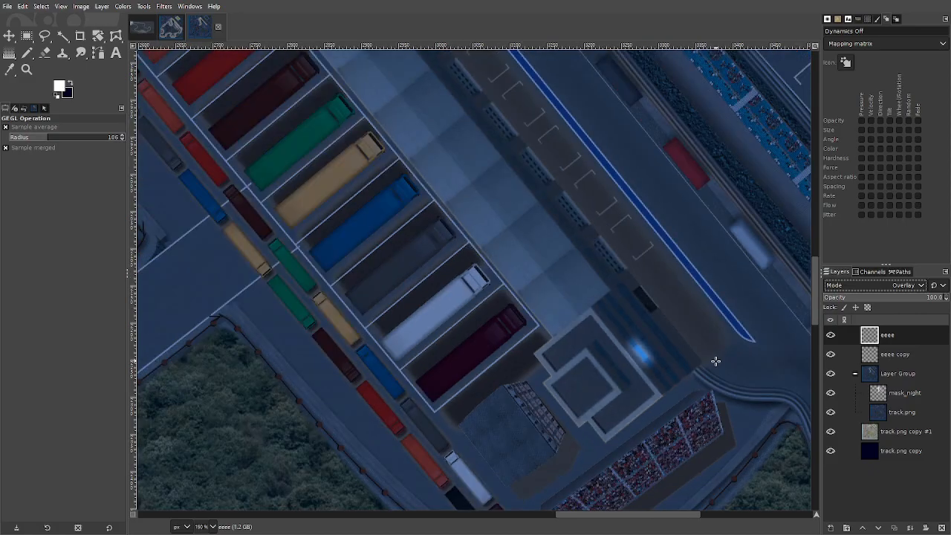
- In the finished night map, switch the lights layer to Normal and back to Overlay to examine its two roof light strokes
click(167, 30)
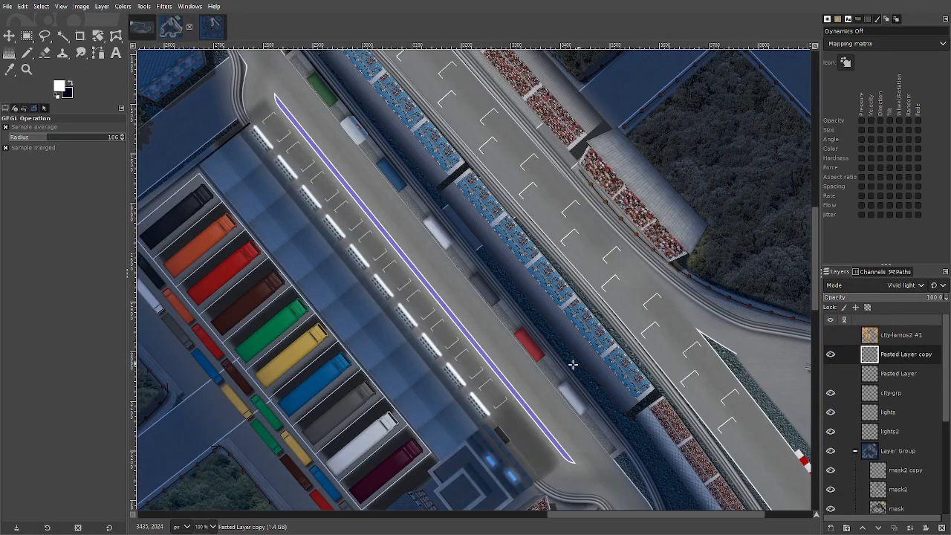
scroll(486, 394, up, 2)
scroll(465, 289, up, 4)
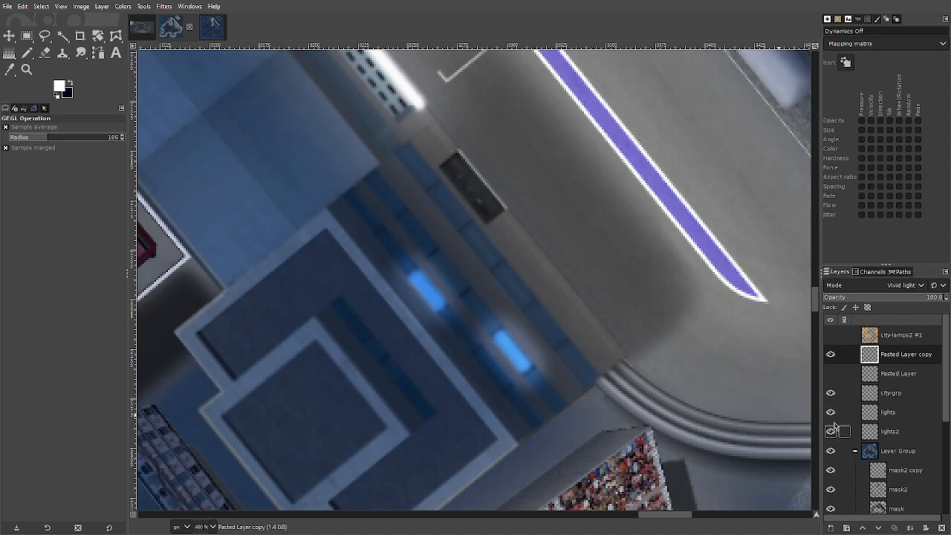
click(884, 412)
click(867, 284)
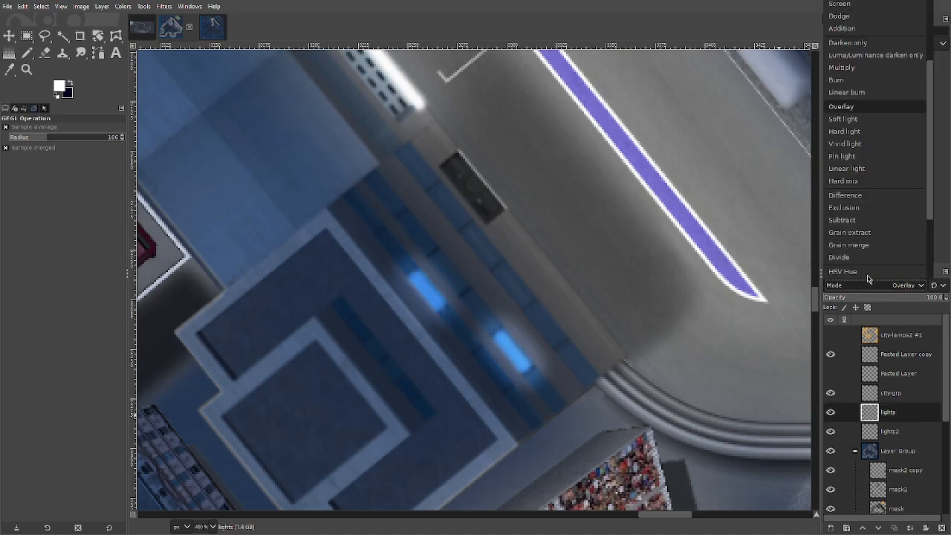
click(863, 9)
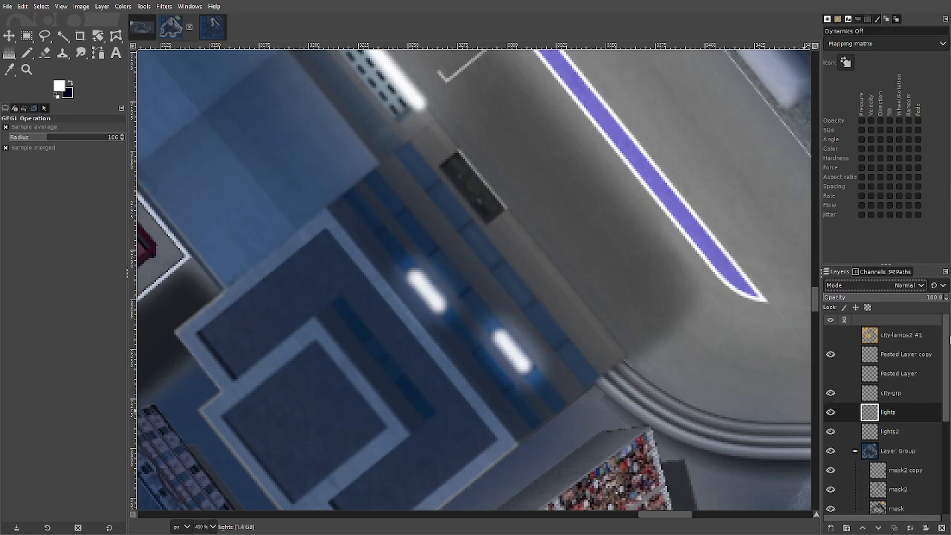
click(877, 287)
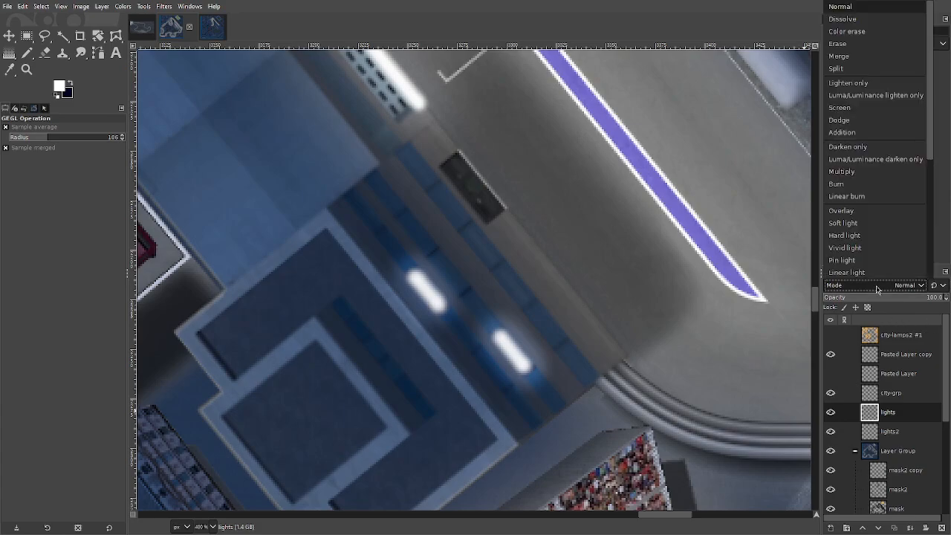
click(859, 211)
- In the working track image, repaint the roof light's core on the eeee layer as a straight stroke about 15 px long, brush size 8, force 50
click(212, 27)
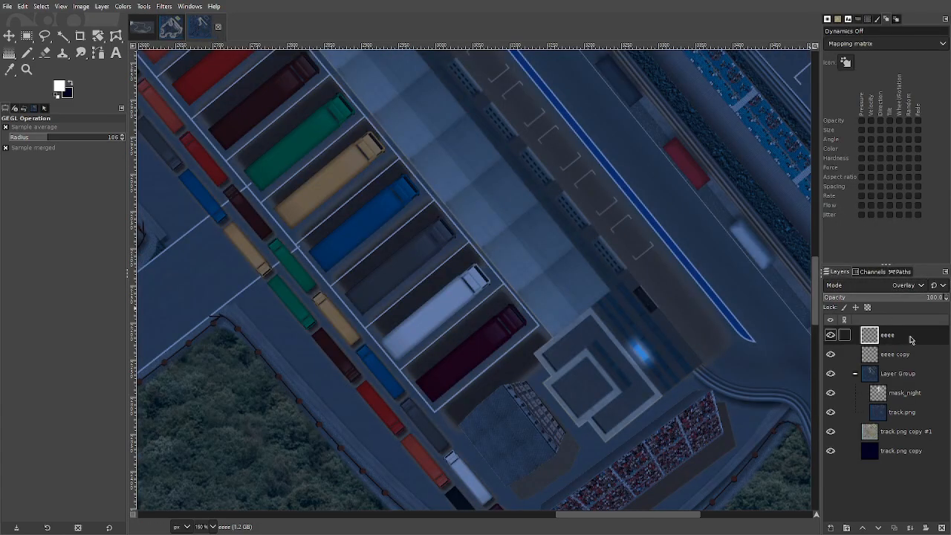
scroll(719, 416, up, 2)
scroll(639, 322, up, 1)
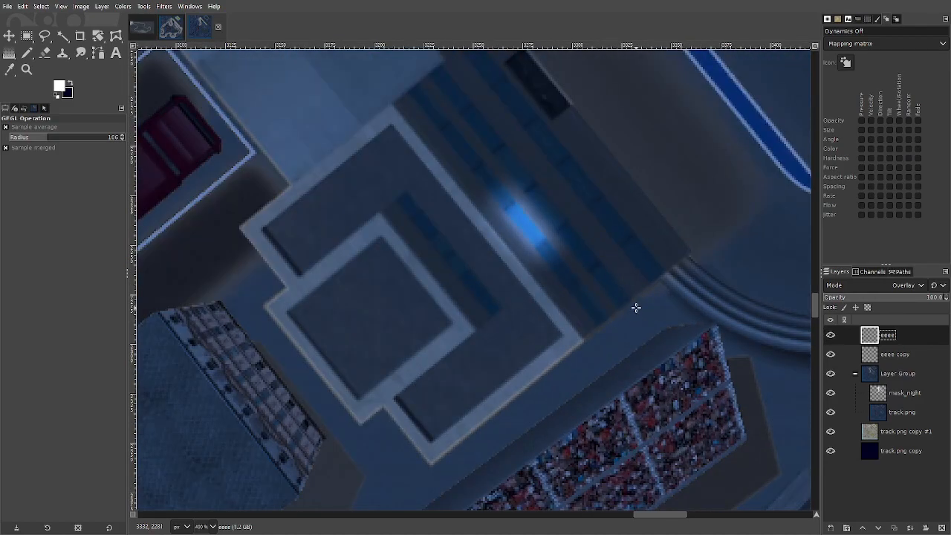
mouse_move(27, 52)
mouse_down()
mouse_move(74, 80)
mouse_move(71, 54)
mouse_up()
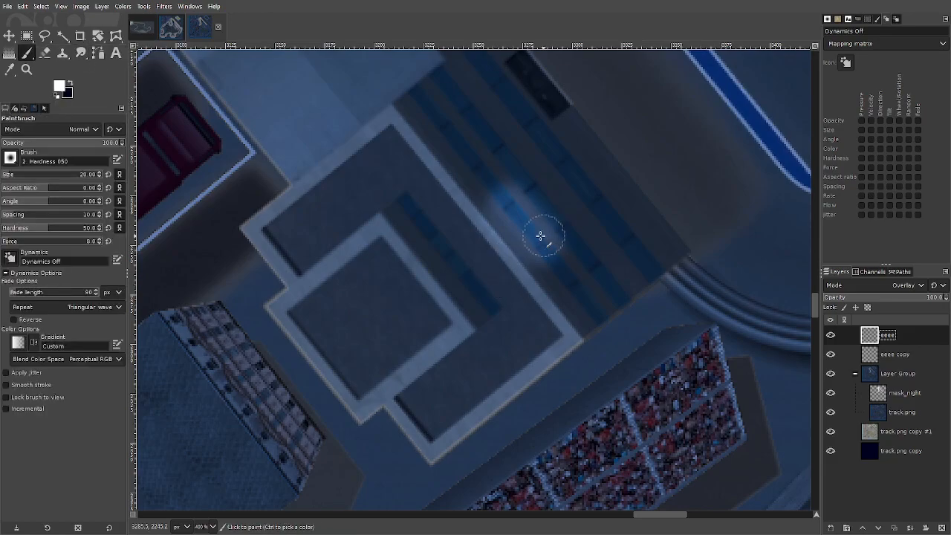
click(63, 176)
scroll(62, 176, down, 1)
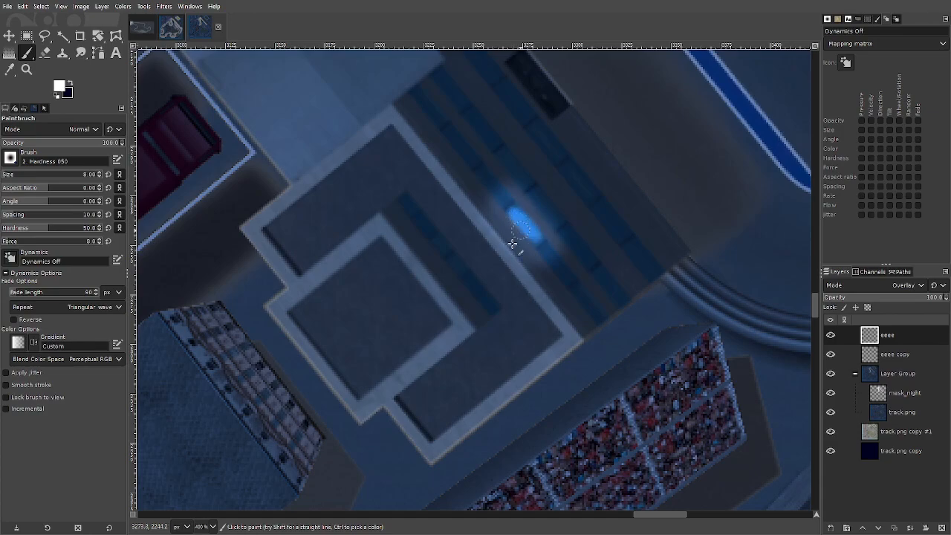
click(49, 242)
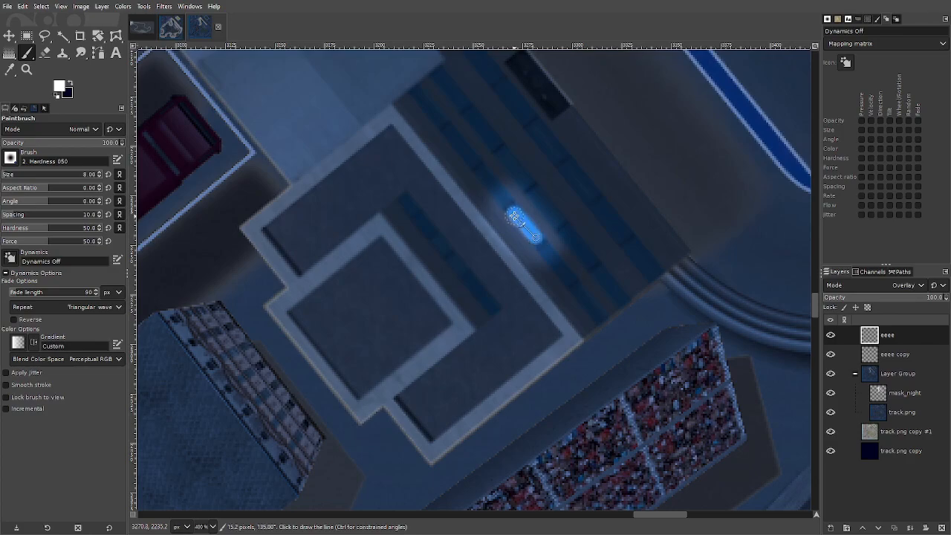
- Apply a Gaussian Blur of size 2.50 to the eeee layer and toggle its visibility to compare the glow
click(905, 338)
click(162, 7)
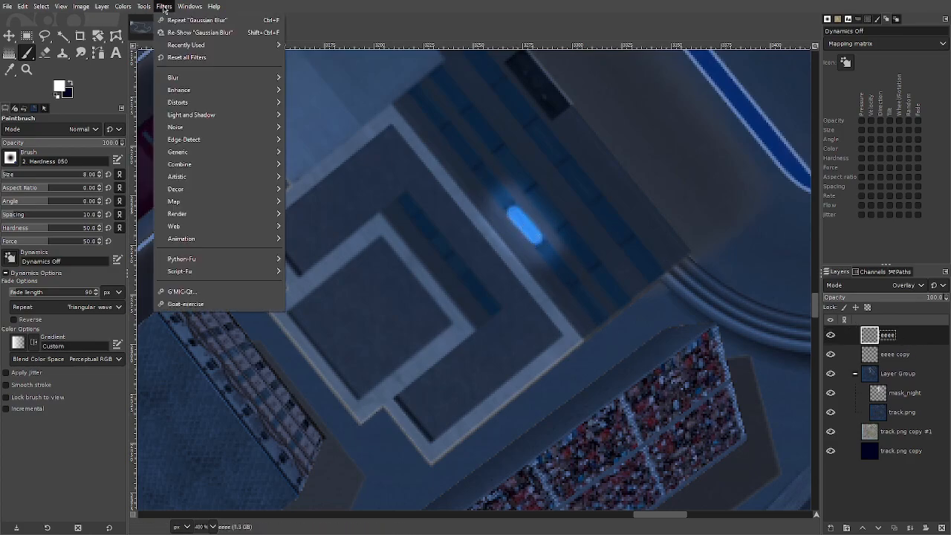
mouse_move(227, 77)
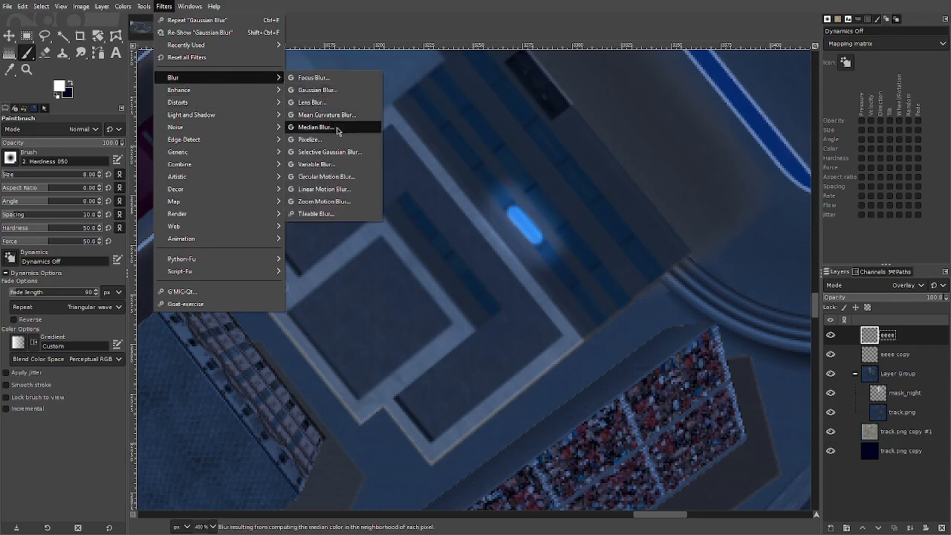
click(318, 90)
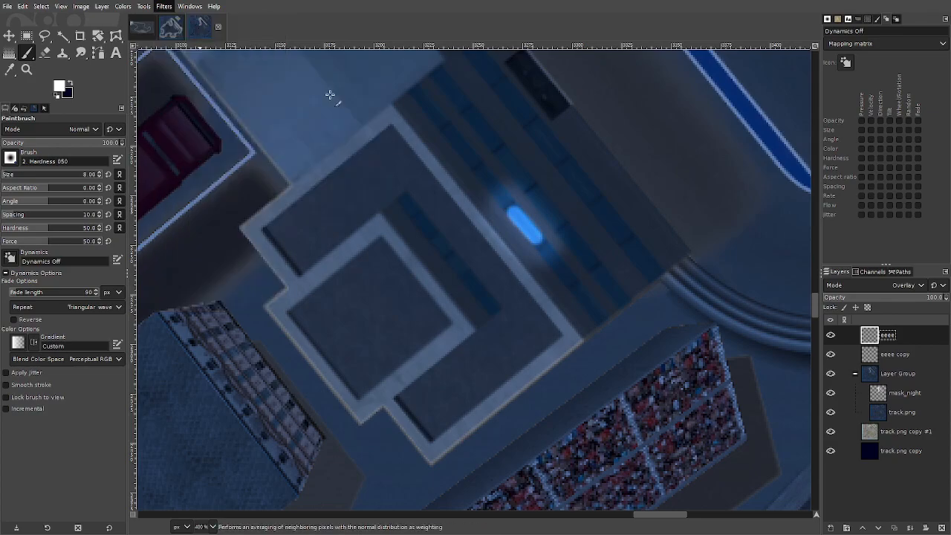
scroll(785, 158, up, 1)
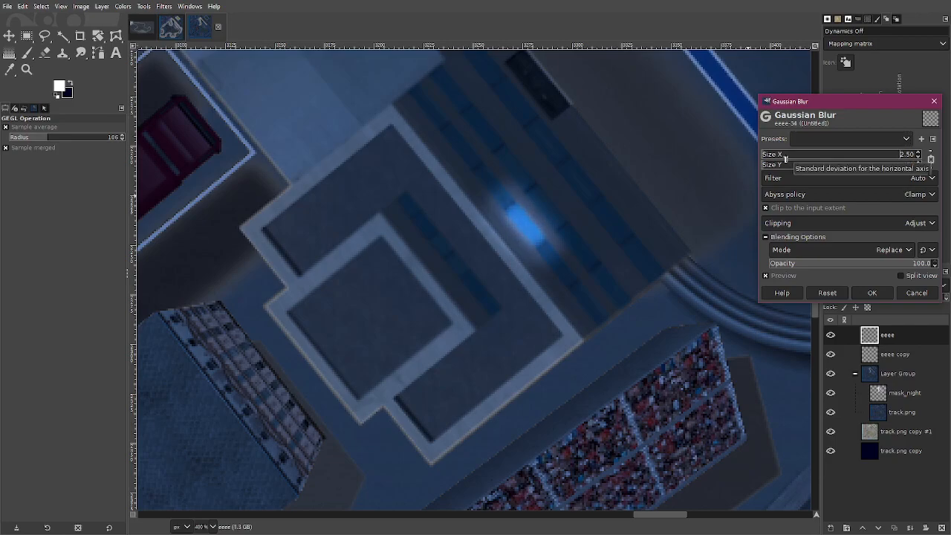
click(872, 293)
click(830, 336)
click(831, 336)
click(831, 336)
click(831, 337)
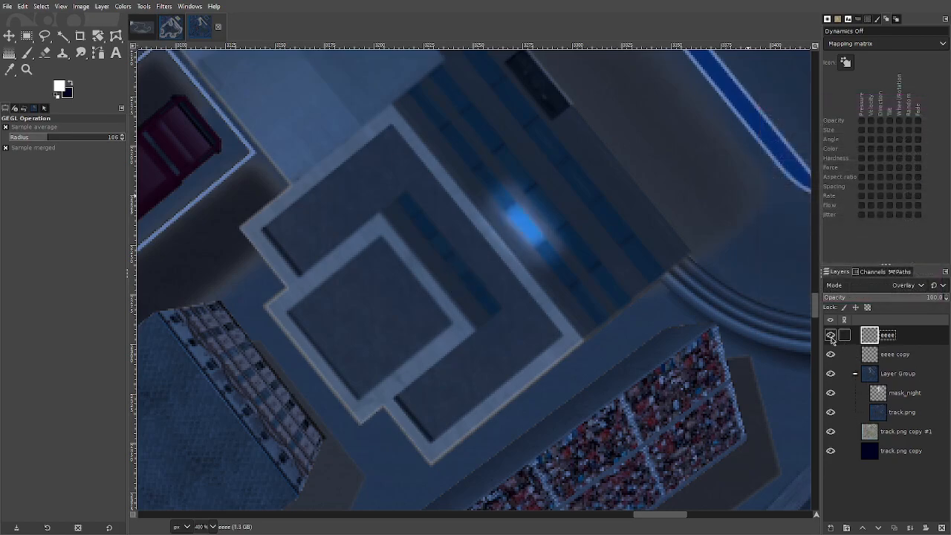
- Repaint the wider glow around the roof light on the eeee copy layer with a size 20 paintbrush
click(887, 354)
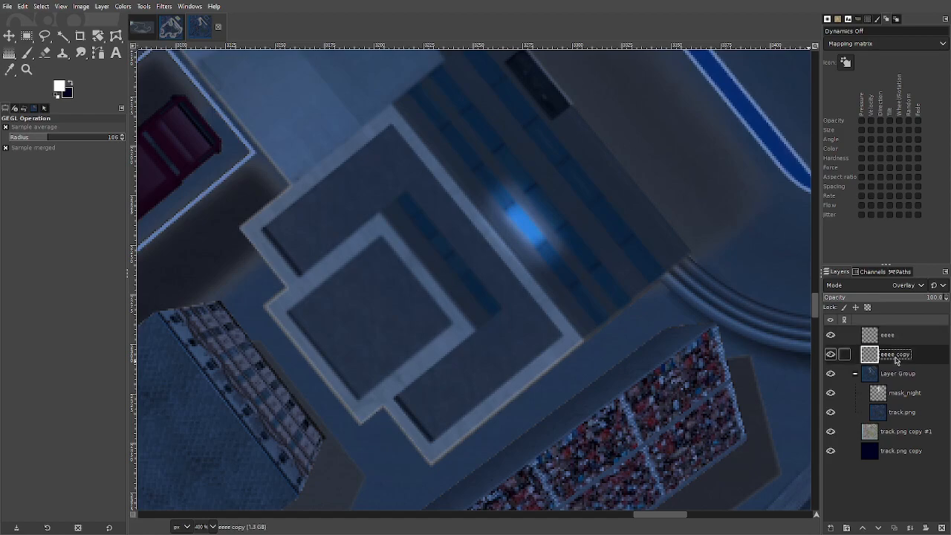
click(27, 53)
click(12, 175)
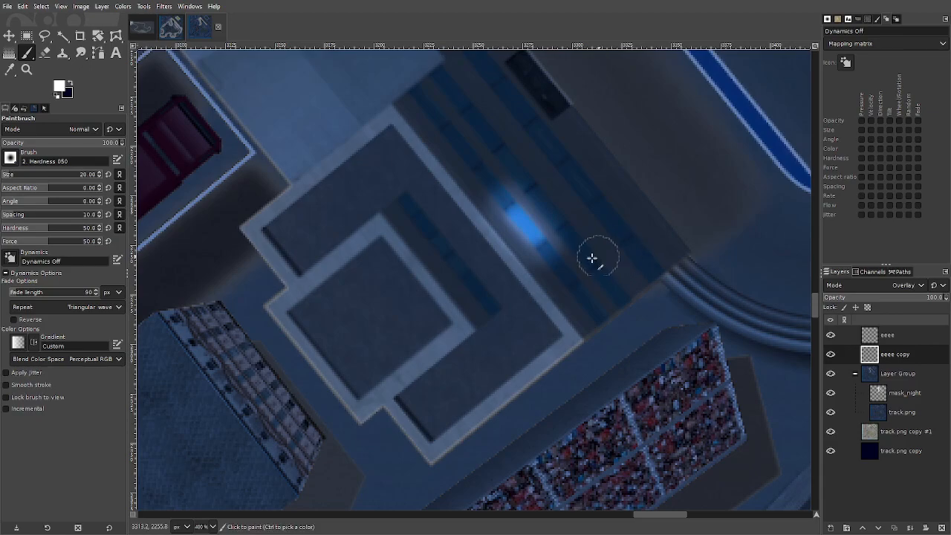
mouse_move(520, 208)
mouse_down()
mouse_move(541, 236)
mouse_move(520, 204)
mouse_move(509, 210)
mouse_move(529, 241)
mouse_move(542, 237)
mouse_move(514, 232)
mouse_up()
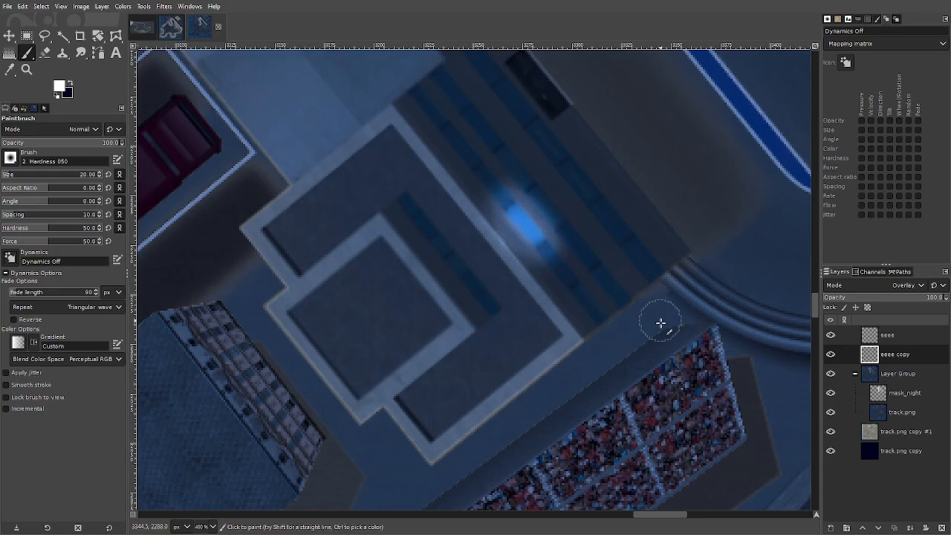
scroll(698, 343, down, 2)
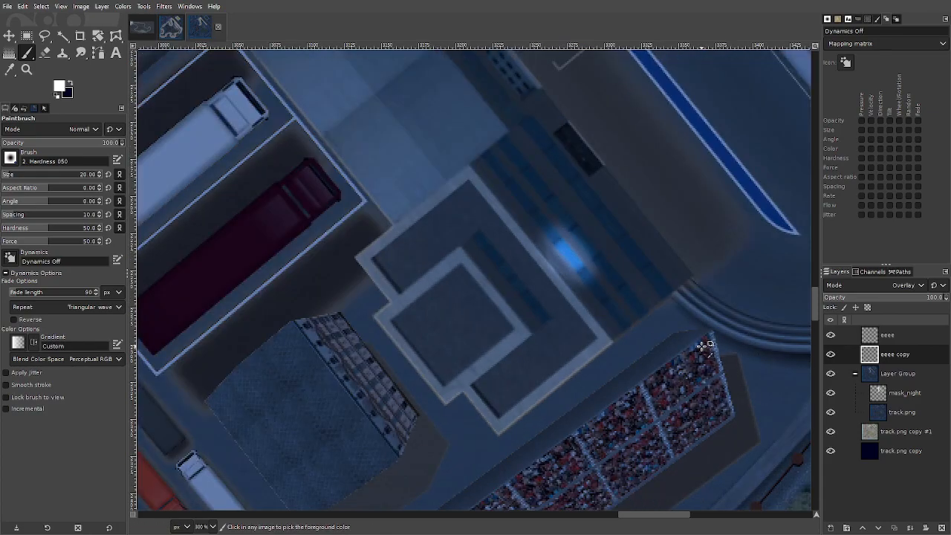
scroll(652, 300, up, 1)
scroll(652, 299, up, 1)
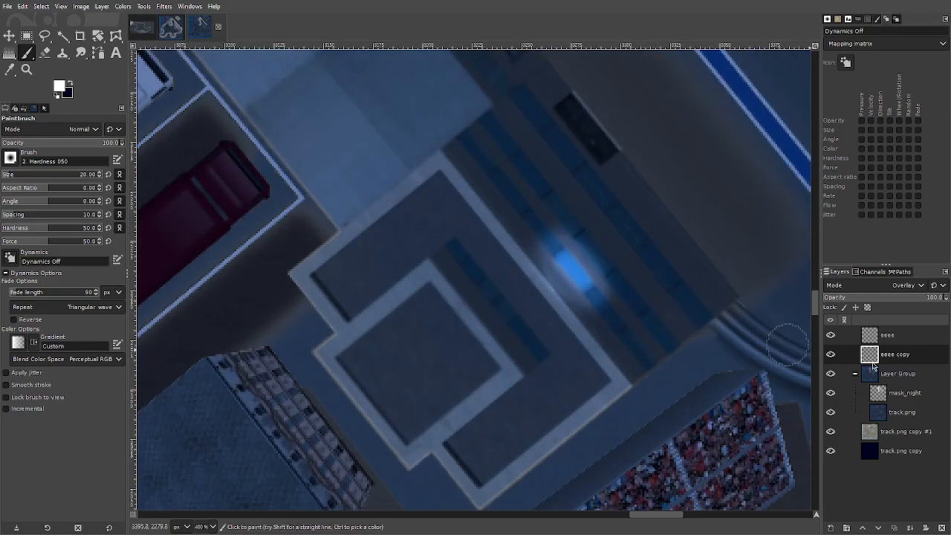
- Try the Grain merge, Pin light and Soft light blend modes on the eeee copy layer, ending on Overlay
click(901, 285)
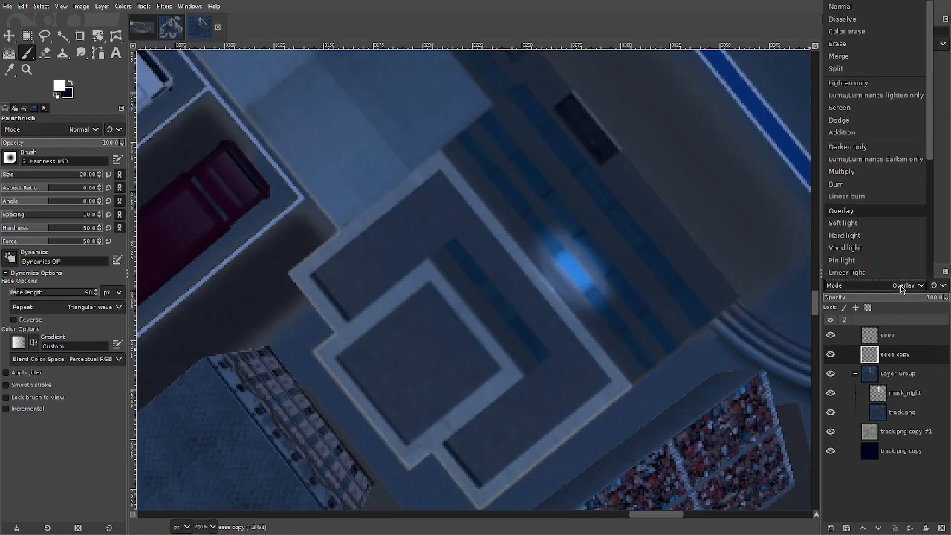
scroll(870, 256, down, 3)
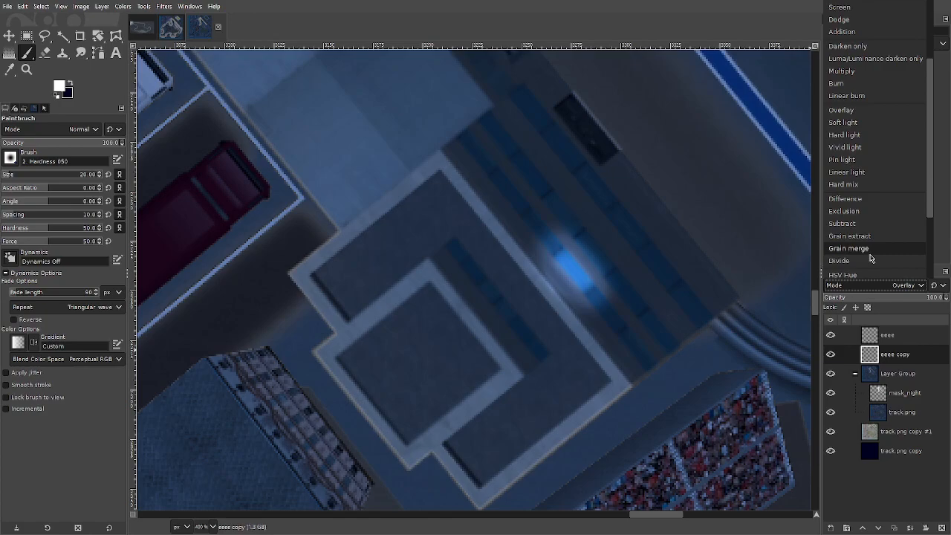
click(873, 253)
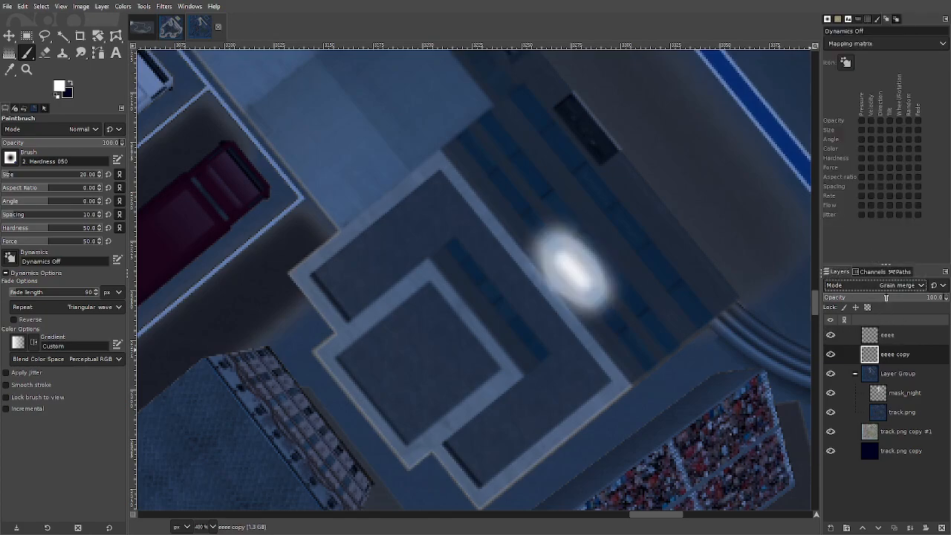
scroll(887, 289, up, 2)
scroll(887, 290, up, 5)
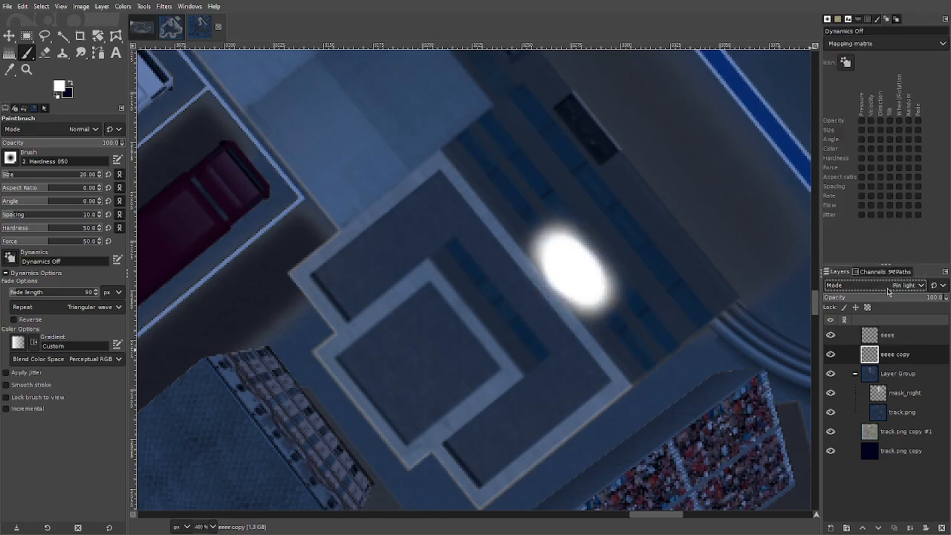
scroll(888, 290, up, 2)
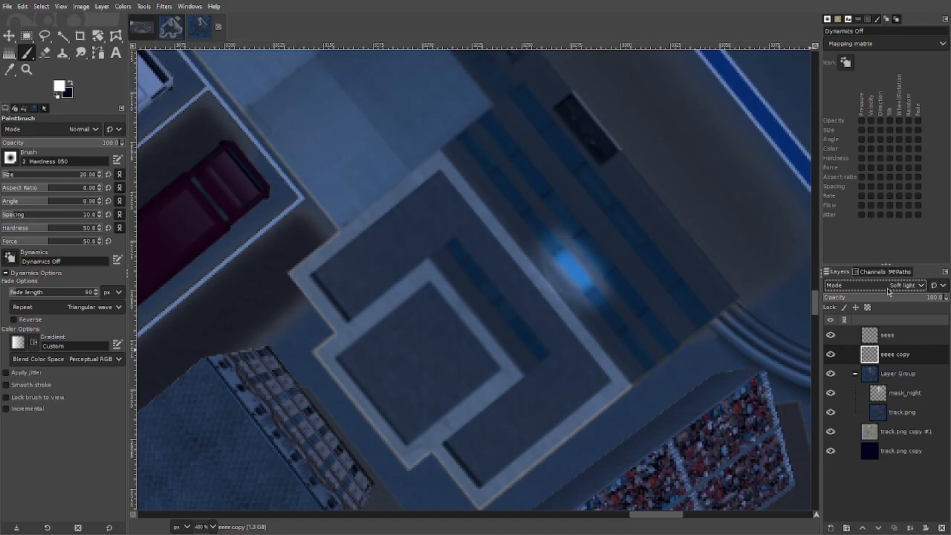
scroll(888, 290, up, 1)
click(898, 290)
click(898, 289)
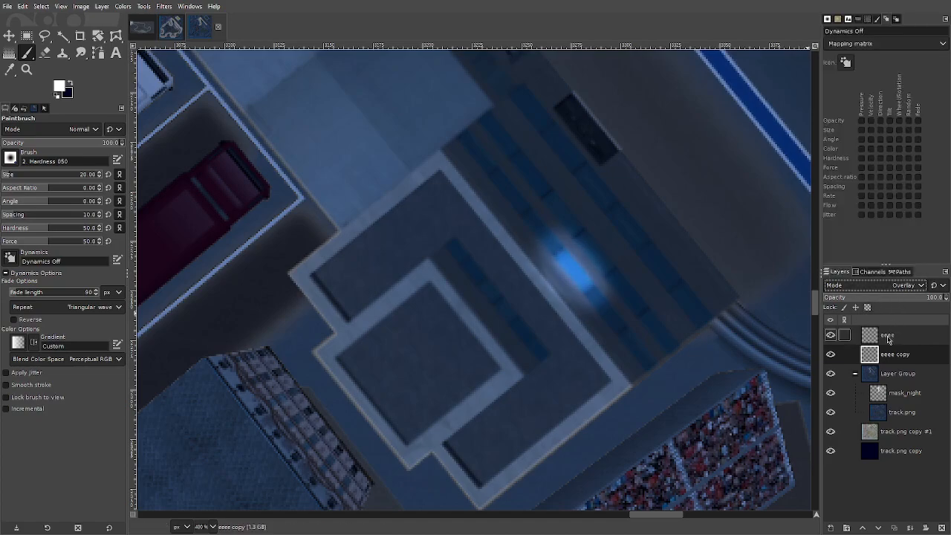
click(585, 274)
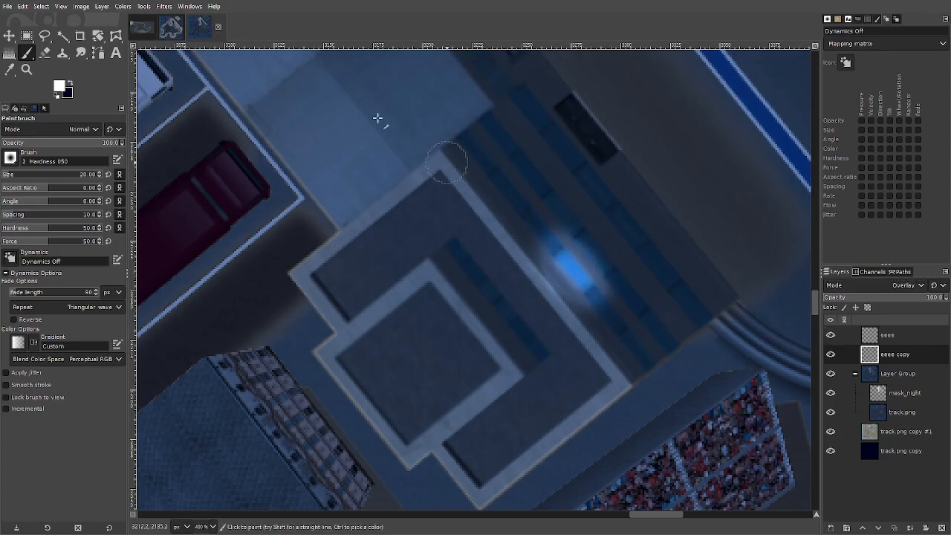
click(144, 6)
click(164, 6)
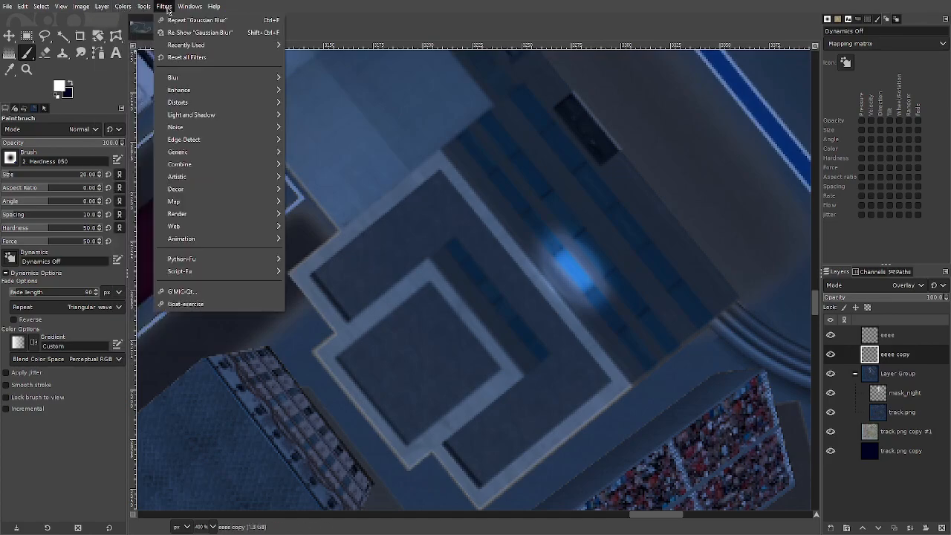
mouse_move(198, 78)
click(317, 90)
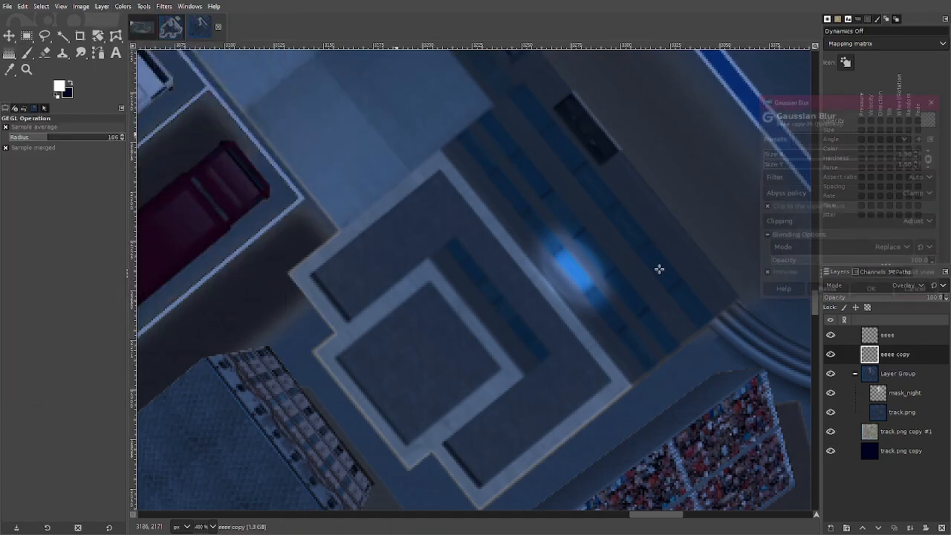
scroll(816, 158, up, 1)
scroll(817, 158, up, 1)
scroll(817, 158, down, 2)
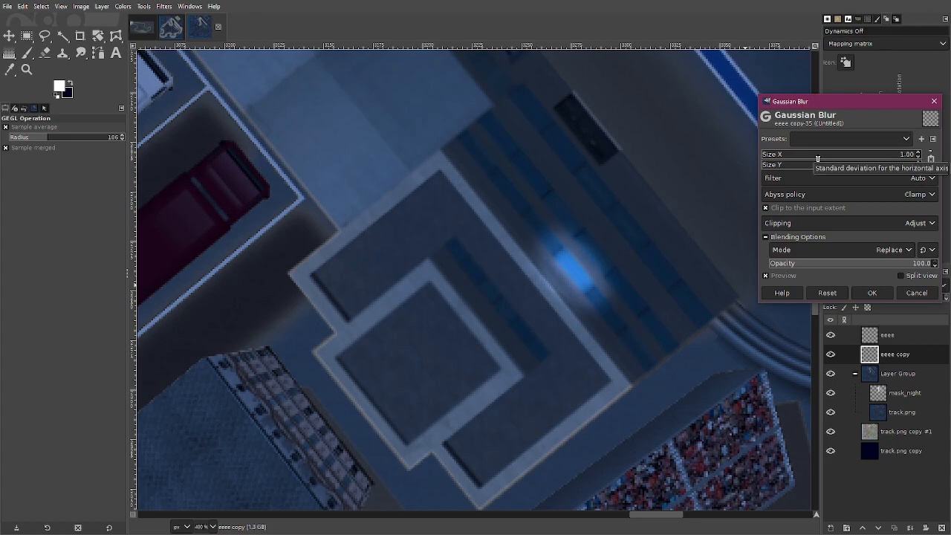
click(916, 292)
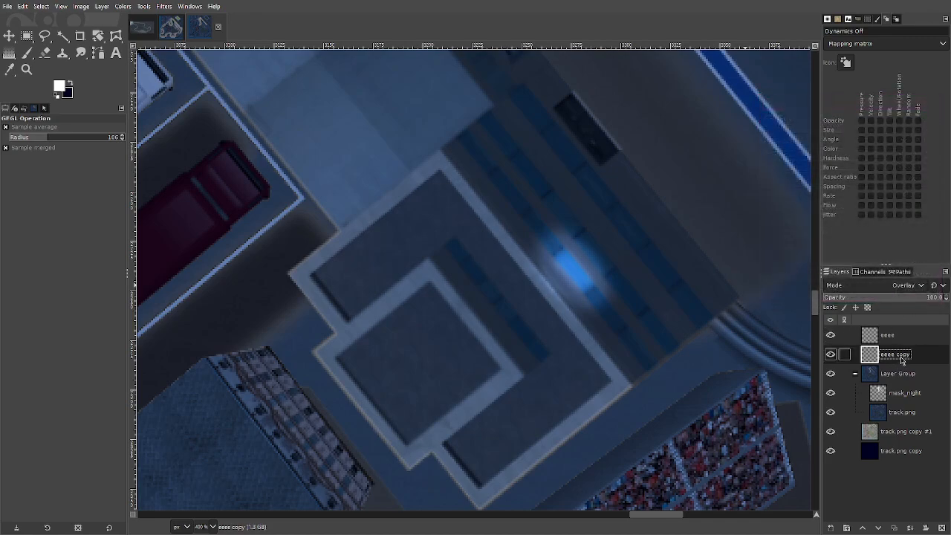
- Repaint the wider glow around the roof light on the eeee copy layer with a size 30 paintbrush
key(p)
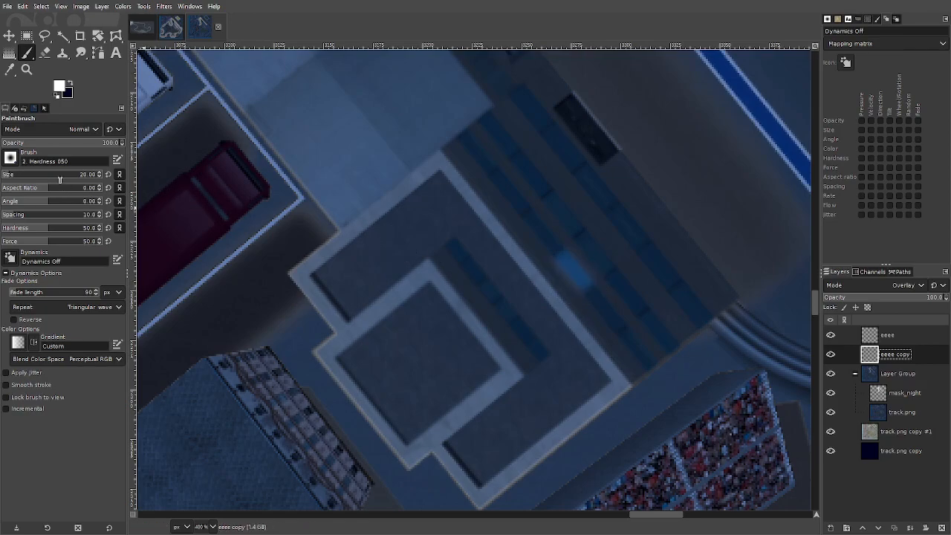
scroll(60, 179, up, 2)
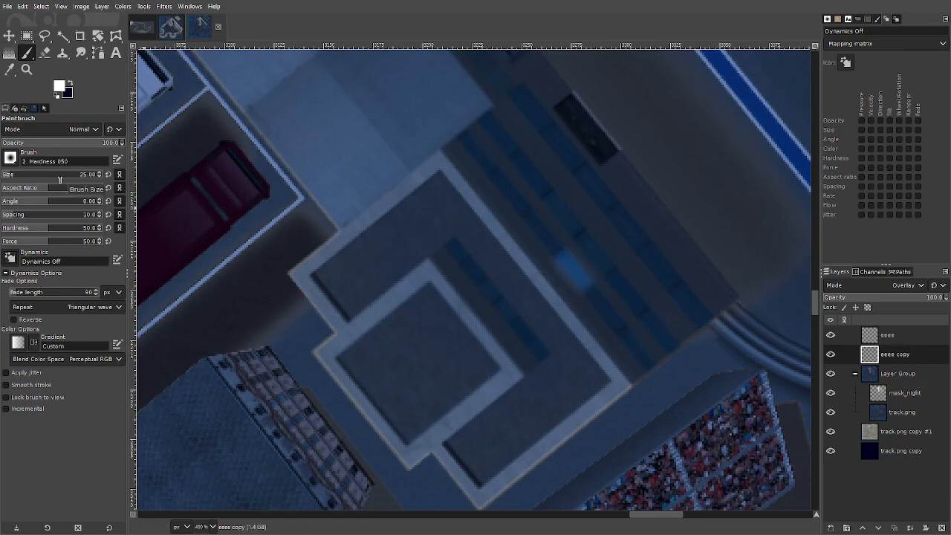
scroll(60, 179, up, 1)
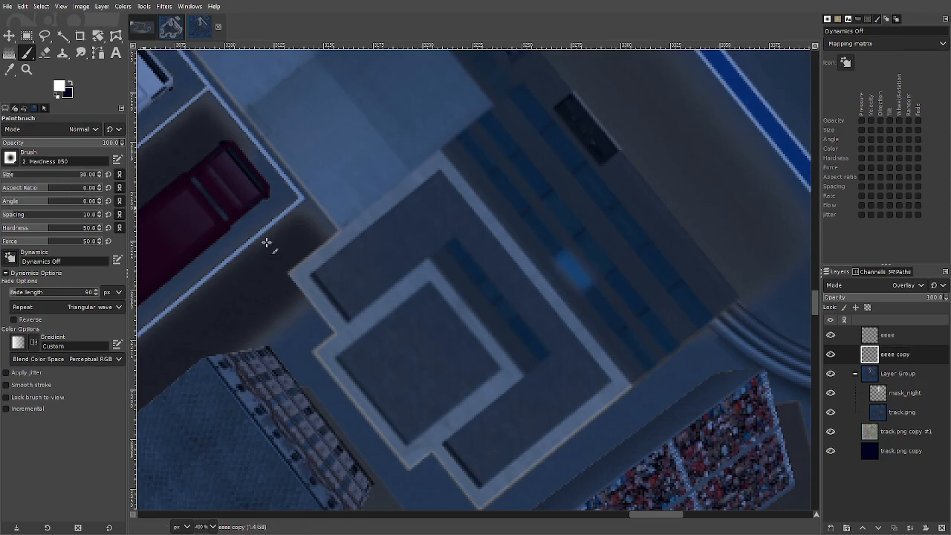
click(587, 284)
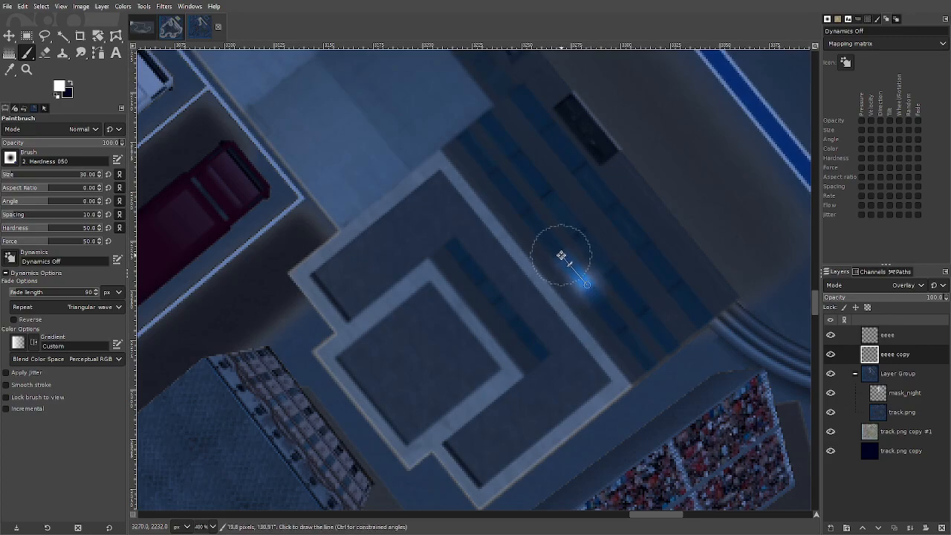
shift+click(560, 255)
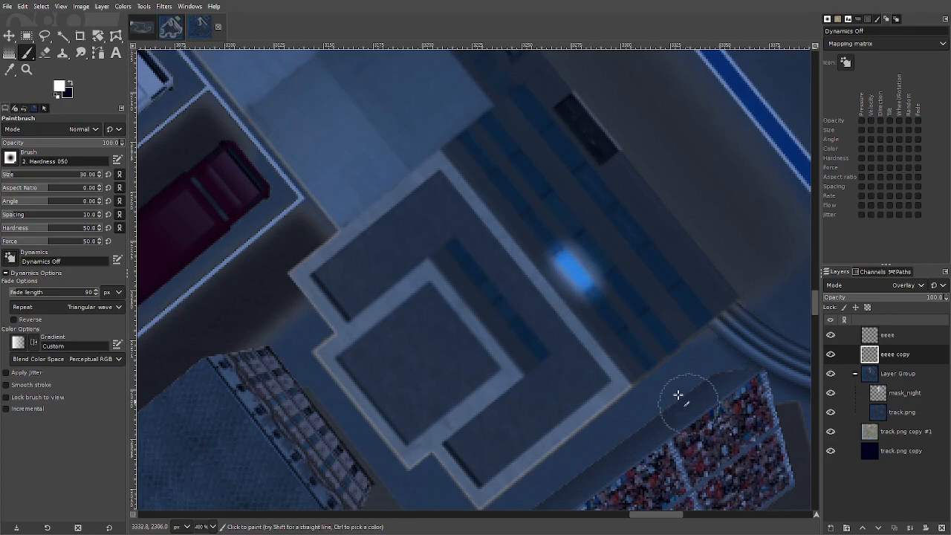
click(586, 287)
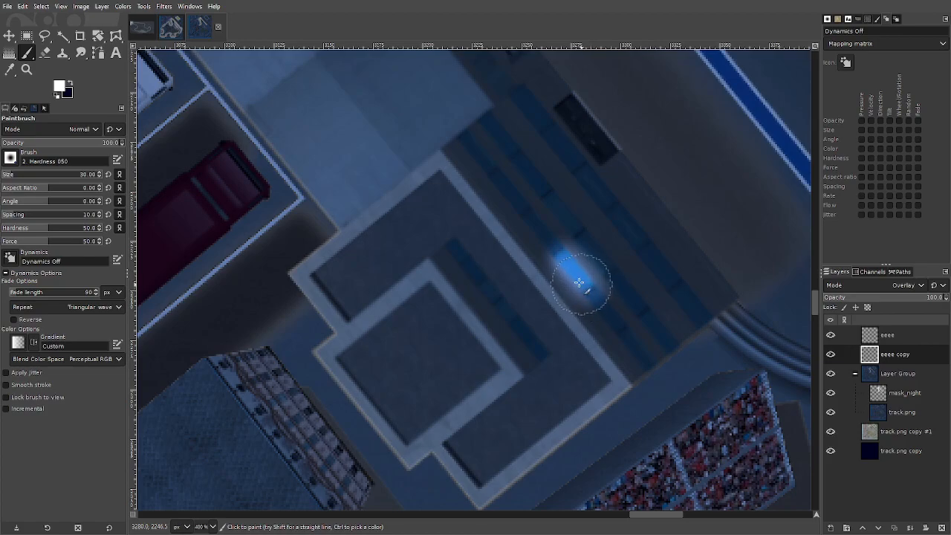
click(558, 249)
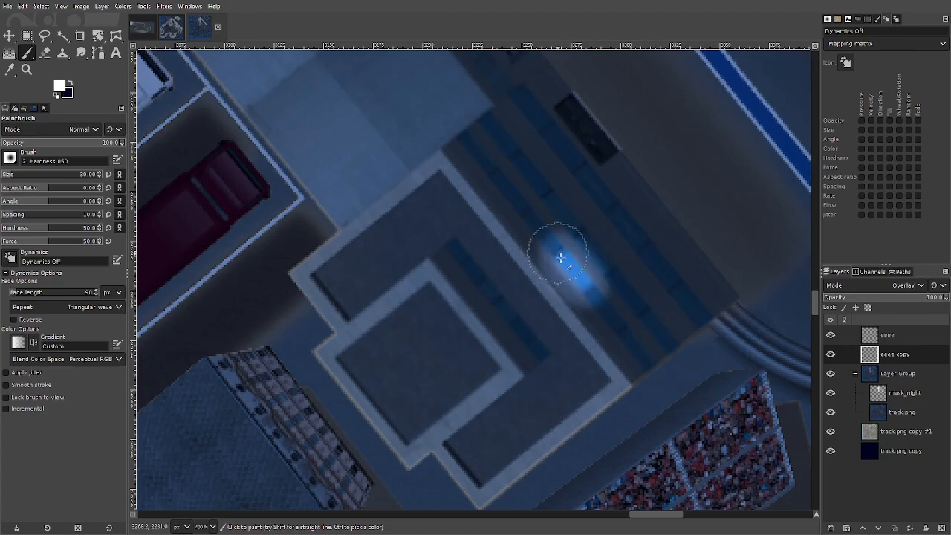
click(571, 278)
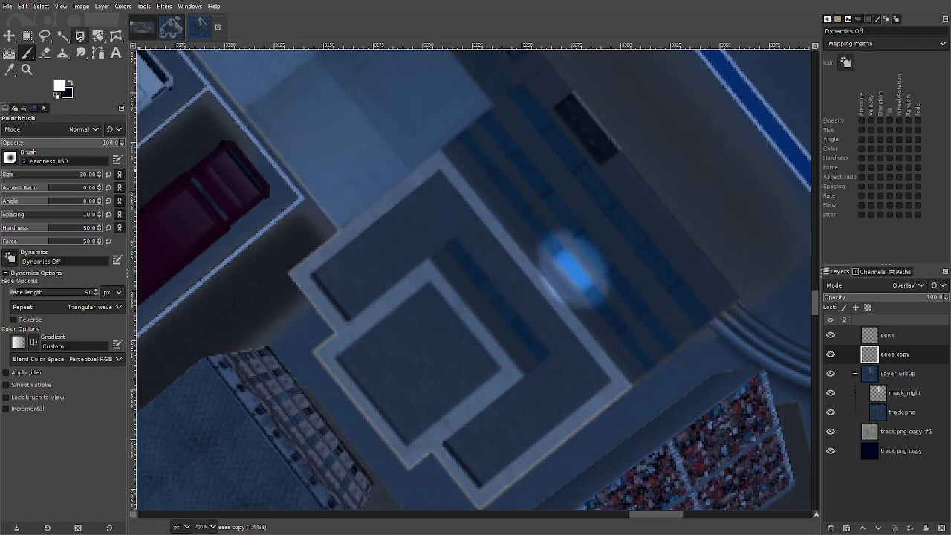
- Apply a Gaussian Blur of size 4.00 to the glow on the eeee copy layer
click(125, 8)
mouse_move(164, 7)
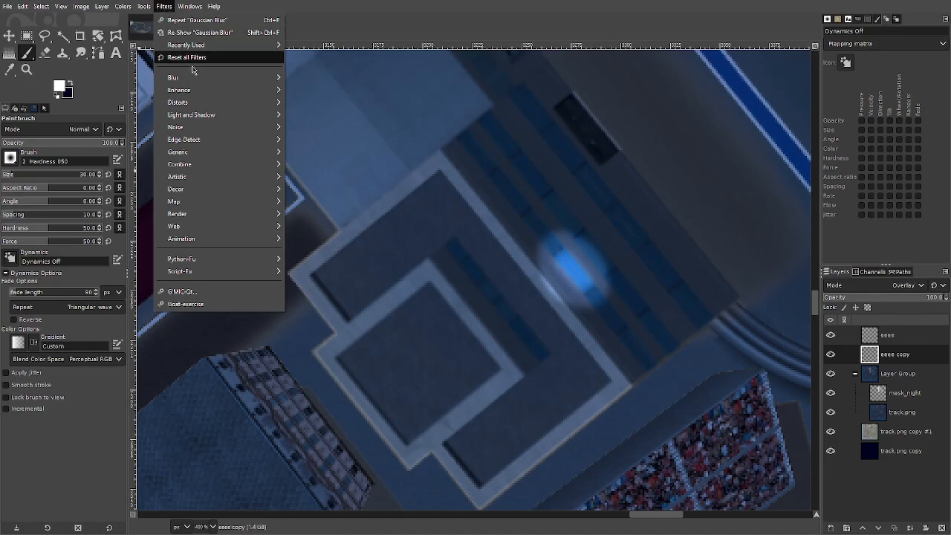
mouse_move(253, 77)
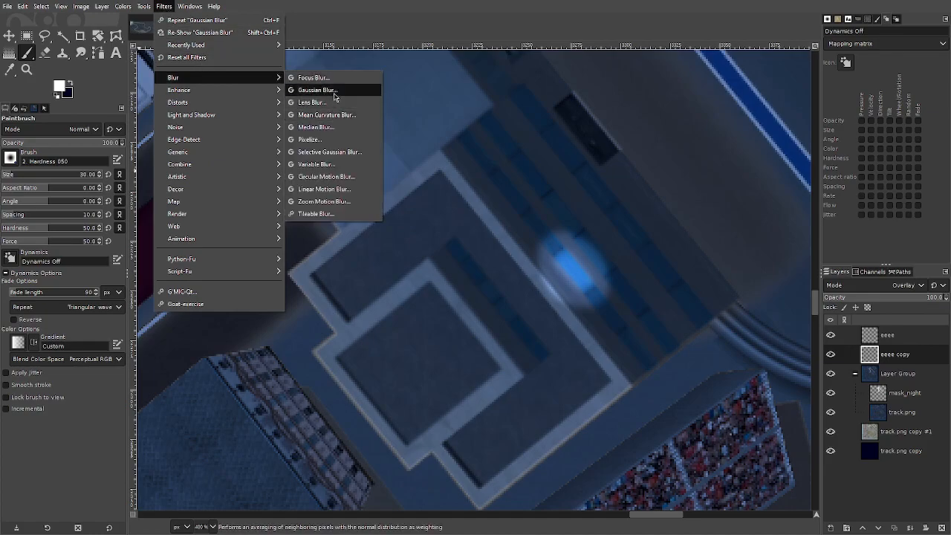
click(317, 90)
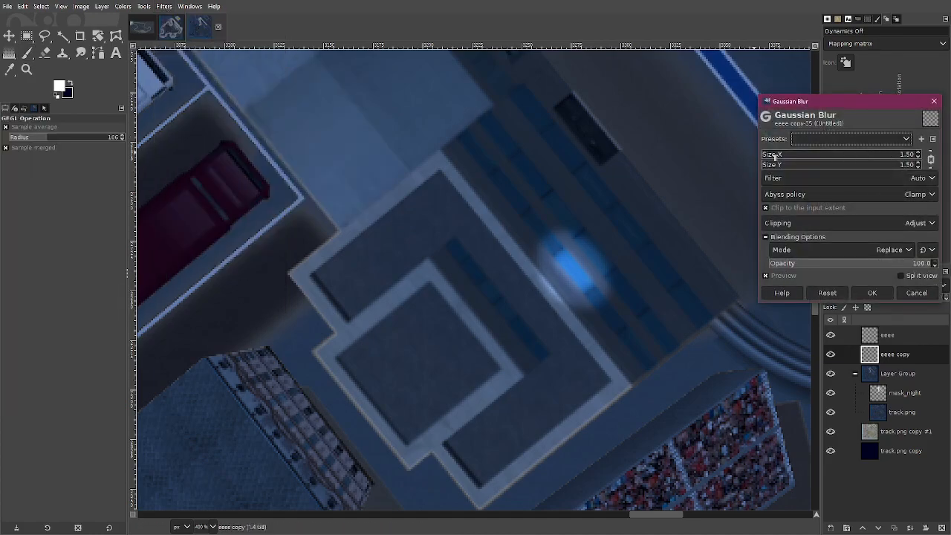
scroll(787, 158, up, 1)
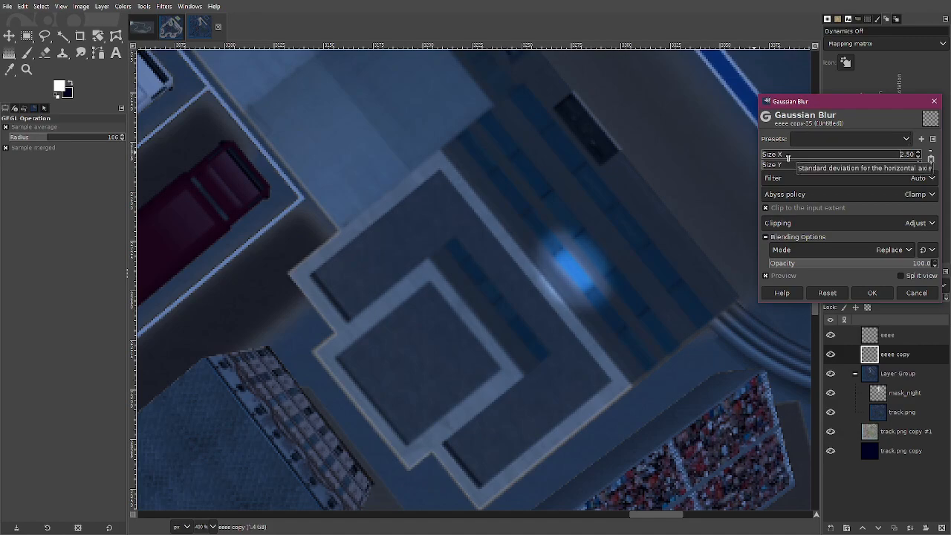
scroll(787, 159, down, 2)
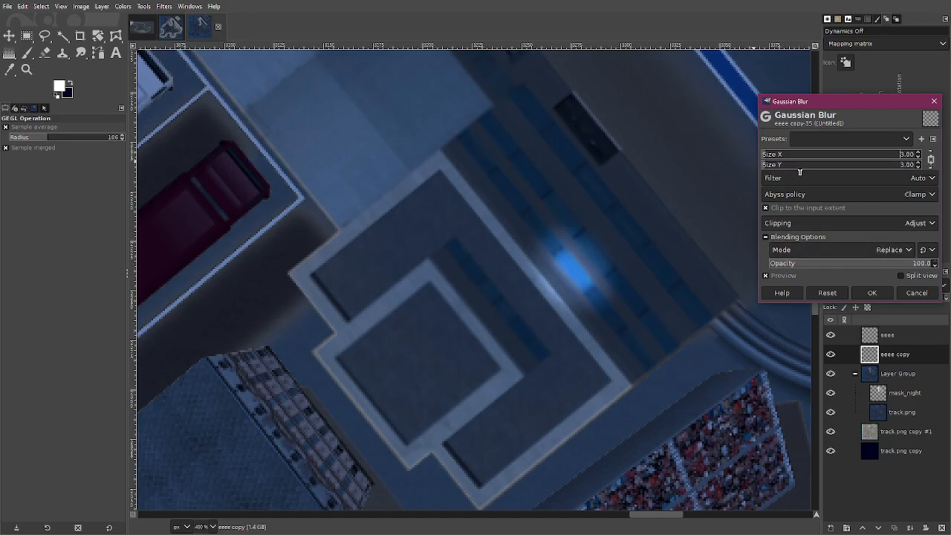
text(4)
key(Return)
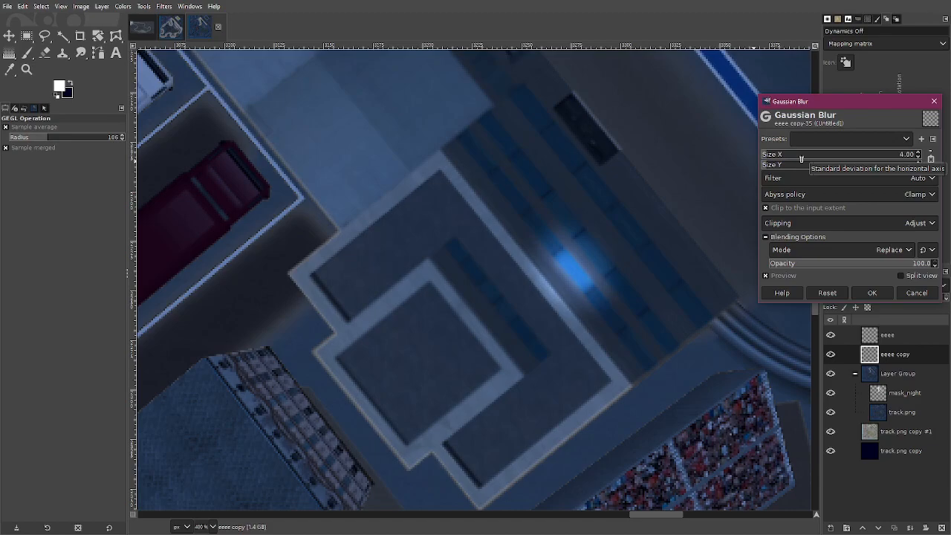
click(872, 293)
- Toggle the visibility of the eeee copy and eeee layers to compare the glow and the core separately, leaving only eeee copy hidden
scroll(640, 260, right, 2)
scroll(640, 260, right, 1)
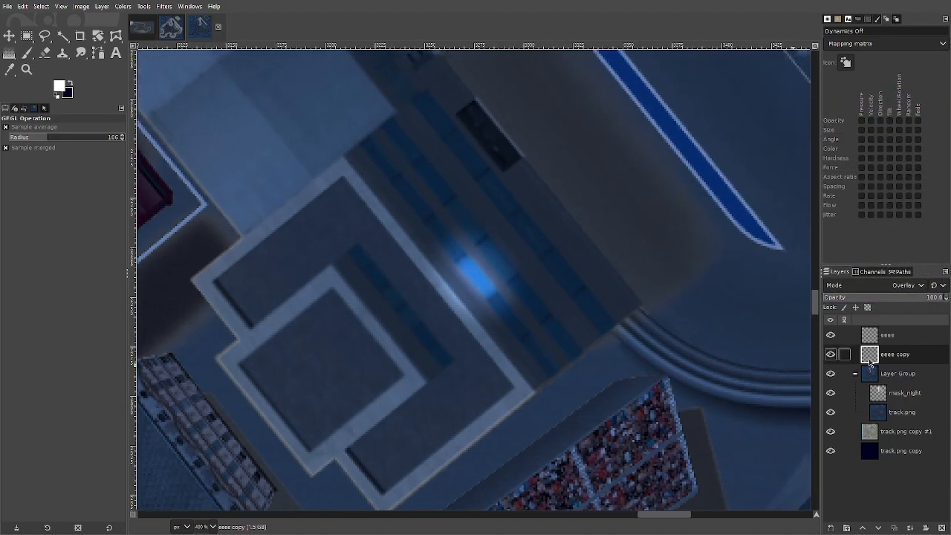
click(831, 354)
click(830, 354)
click(830, 354)
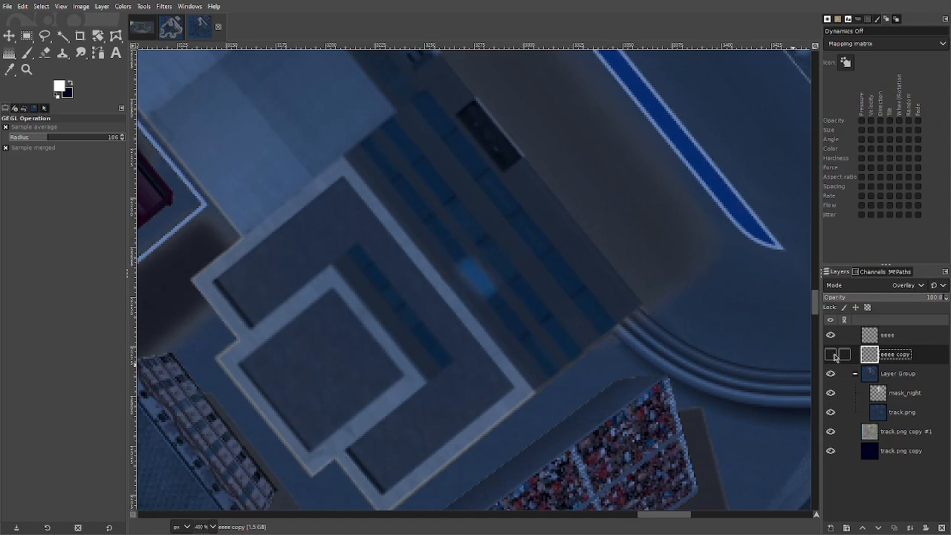
click(831, 354)
click(889, 335)
click(830, 335)
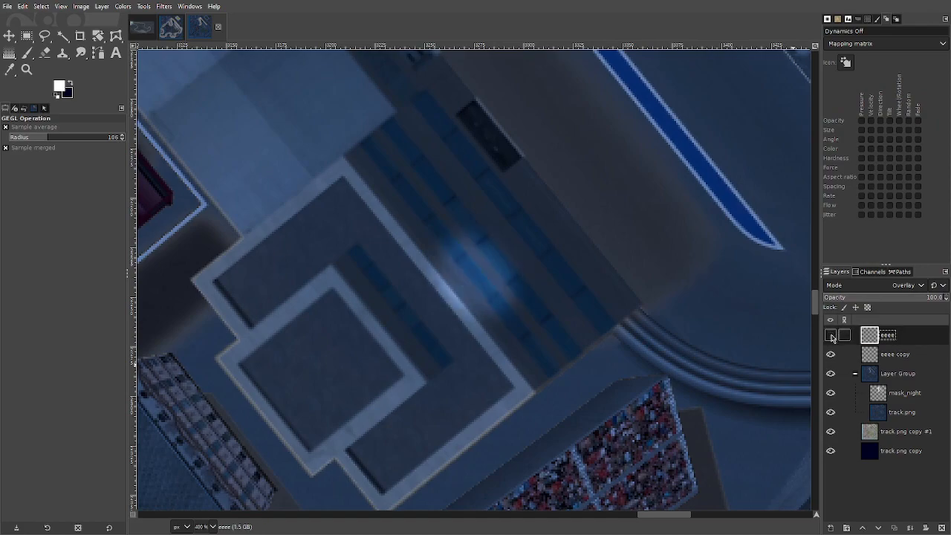
click(830, 355)
click(832, 335)
click(832, 336)
click(832, 335)
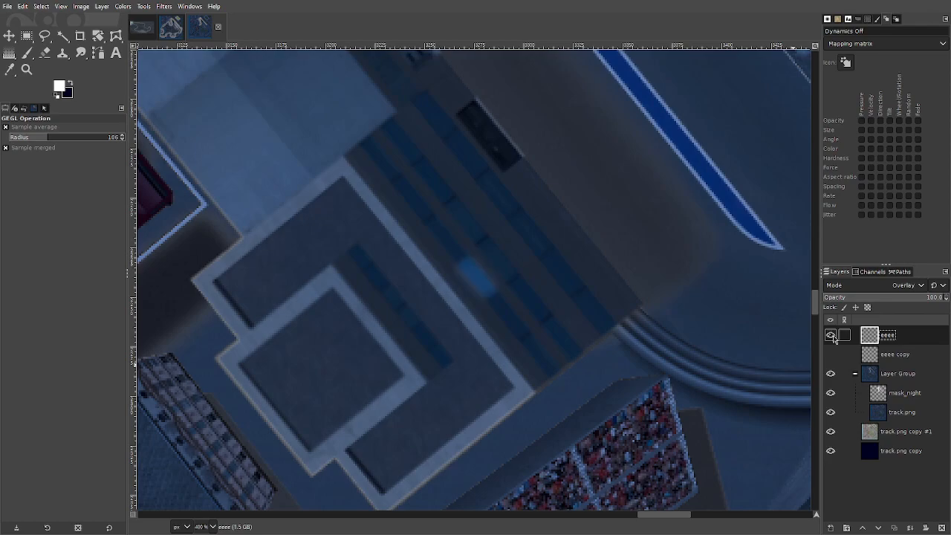
- Redraw the roof light's core on the eeee layer as a short diagonal stroke with the Pencil at size 8
click(26, 52)
drag(27, 54, 56, 70)
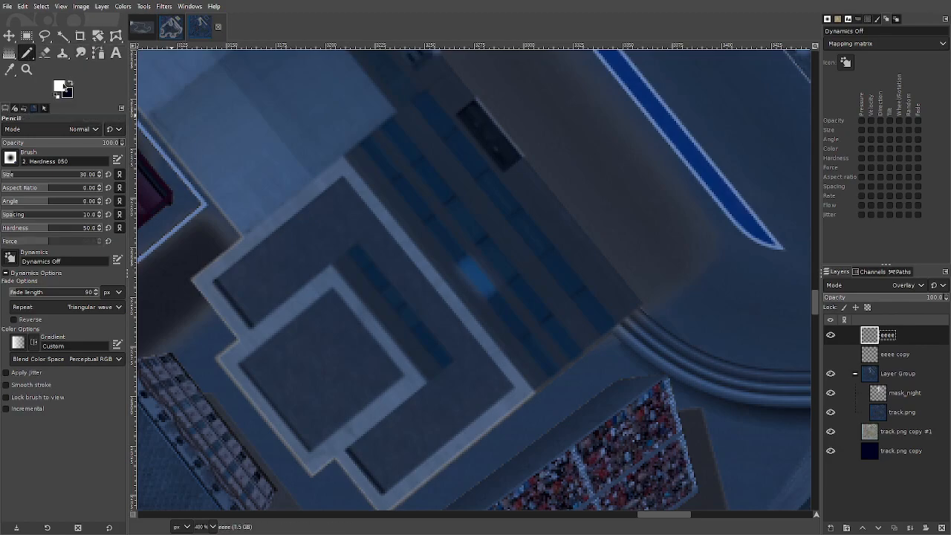
scroll(9, 174, down, 2)
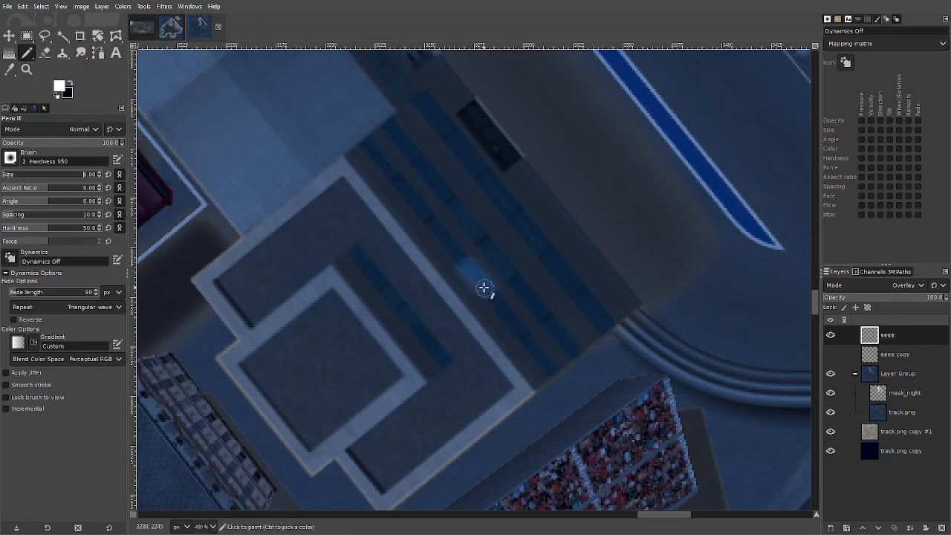
drag(484, 288, 465, 266)
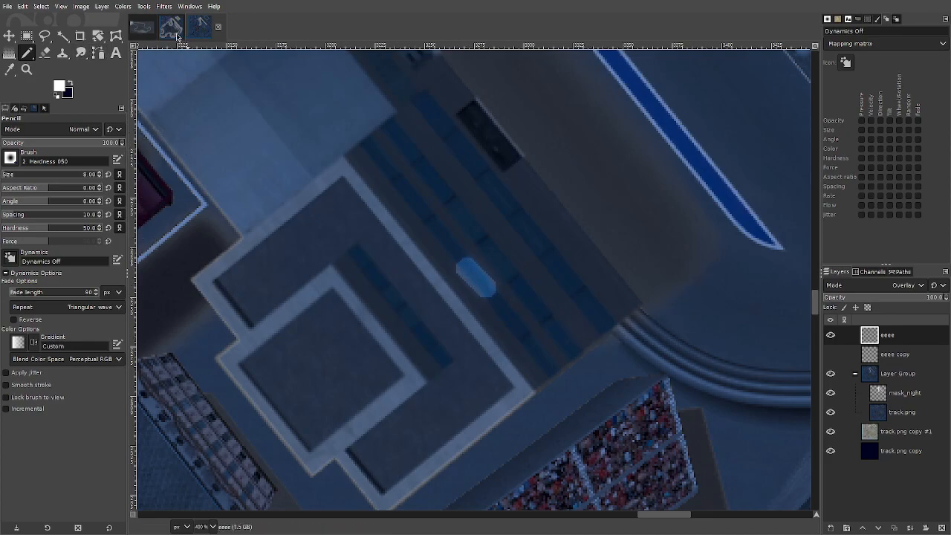
- Apply a Gaussian Blur of size 1.50 to the redrawn core on the eeee layer
click(163, 7)
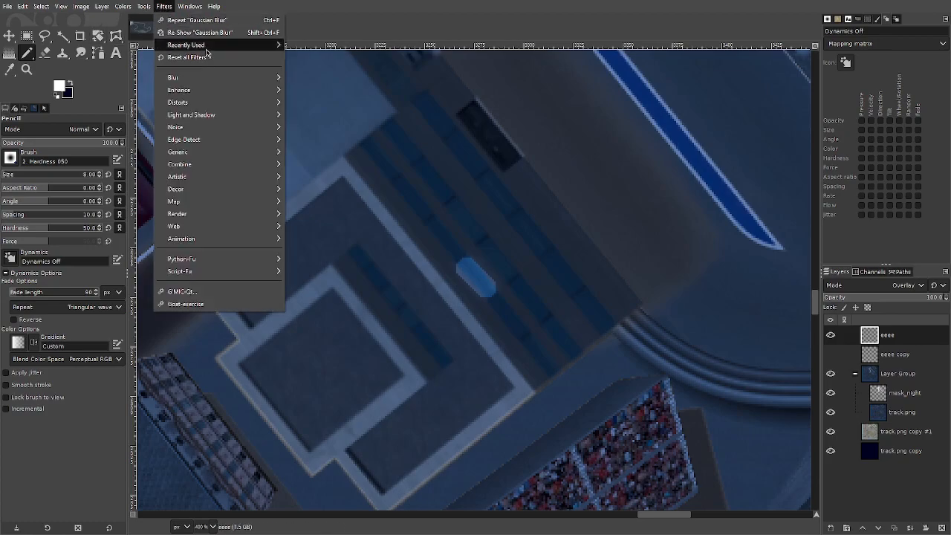
mouse_move(211, 81)
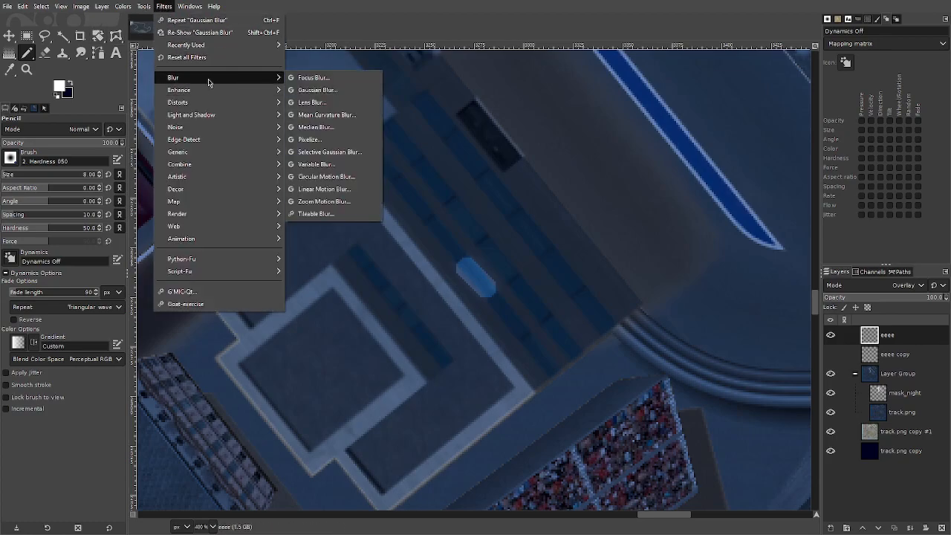
click(336, 90)
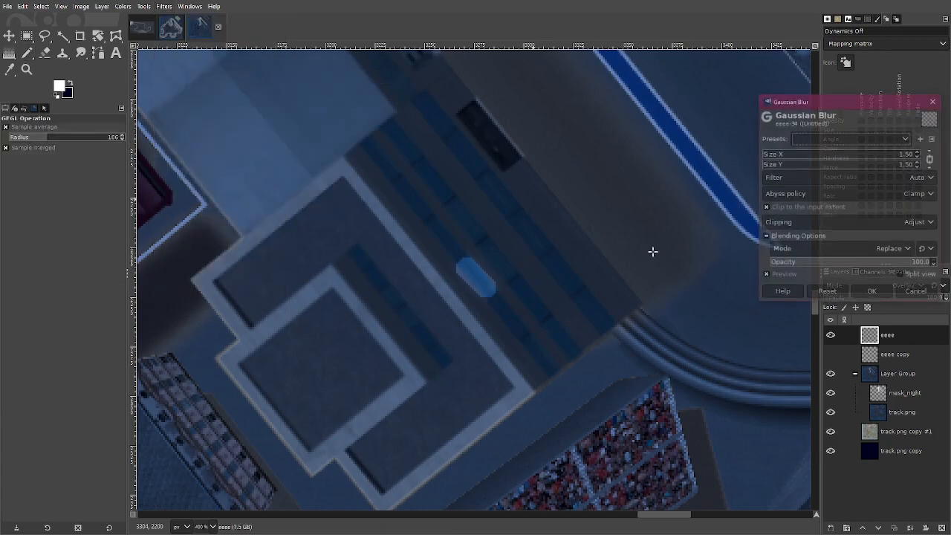
scroll(821, 157, up, 1)
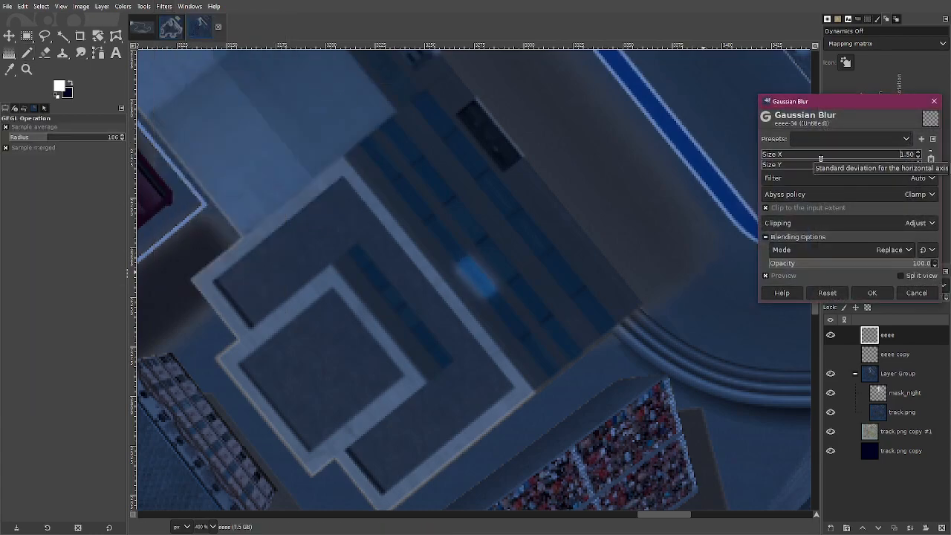
click(875, 293)
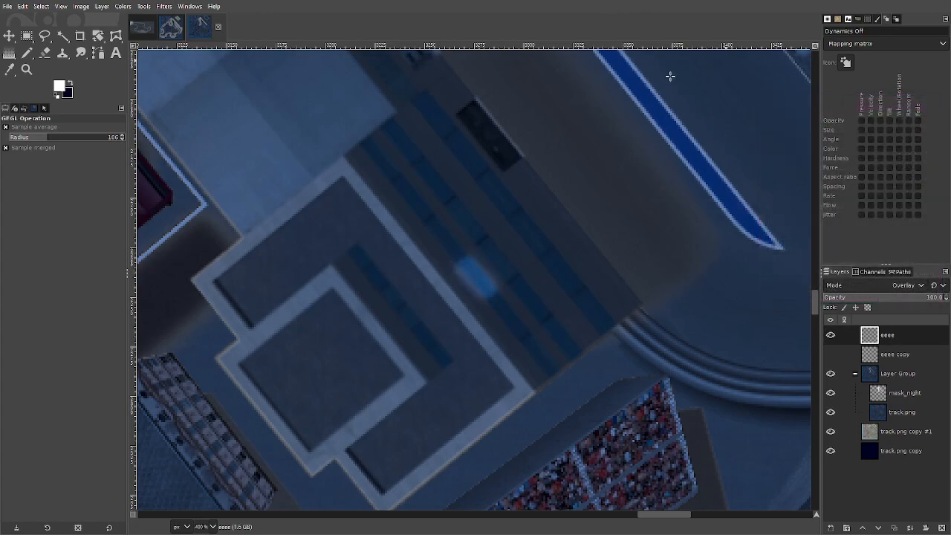
- Try the Normal blend mode on the eeee layer, return it to Overlay, and show the eeee copy layer again
click(895, 286)
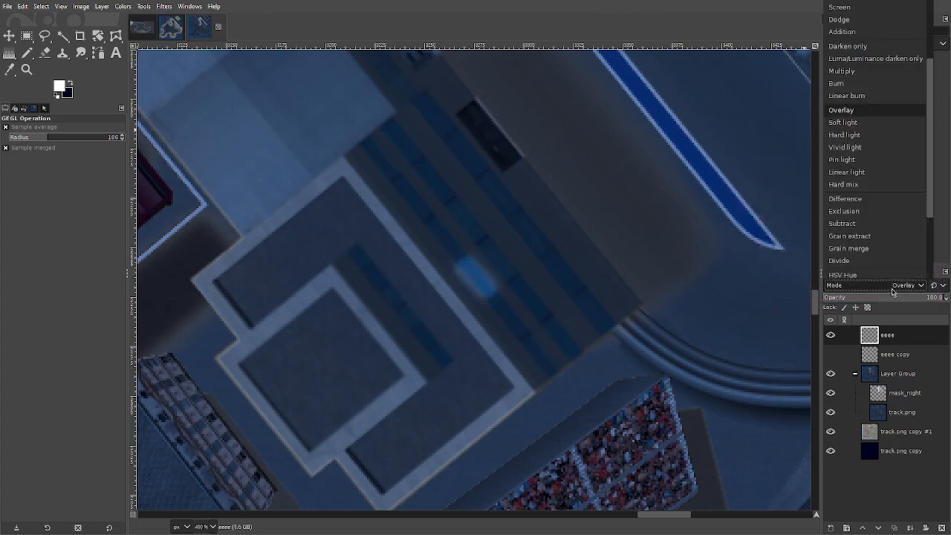
click(840, 6)
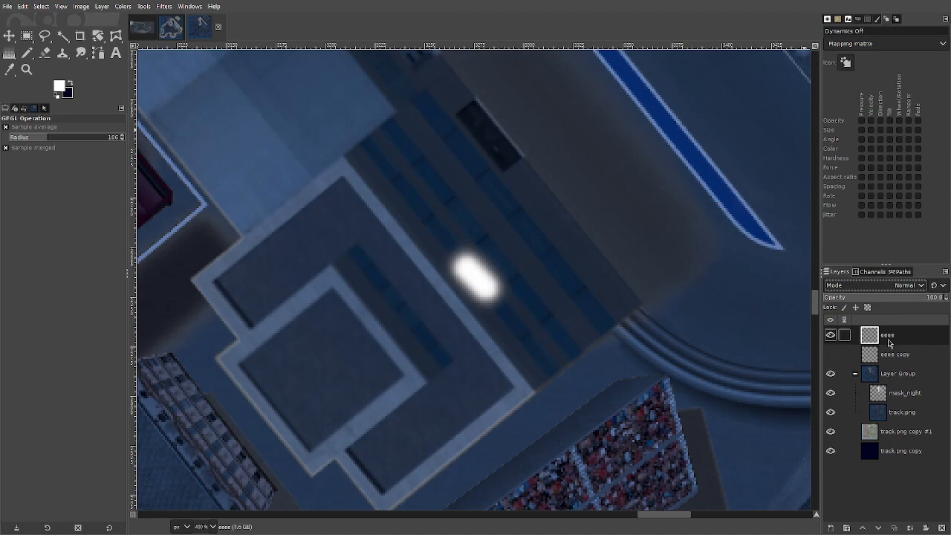
click(894, 290)
click(872, 201)
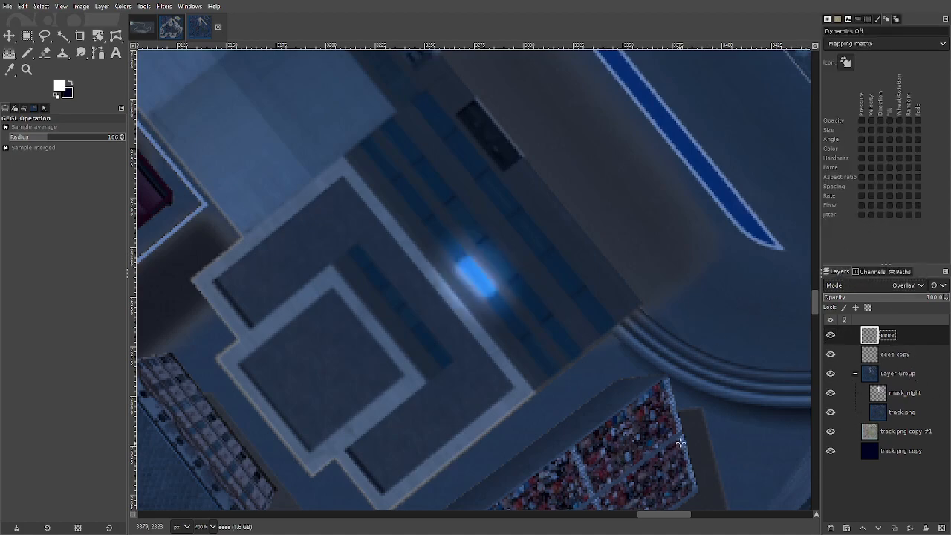
- Trim the long edges of the roof light's core on the eeee layer with a size 8 eraser so it fits the roof strip
mouse_move(636, 345)
mouse_down()
mouse_move(567, 292)
mouse_move(652, 348)
mouse_up()
scroll(601, 293, down, 1)
mouse_move(916, 340)
mouse_down()
mouse_move(915, 361)
mouse_move(904, 332)
mouse_up()
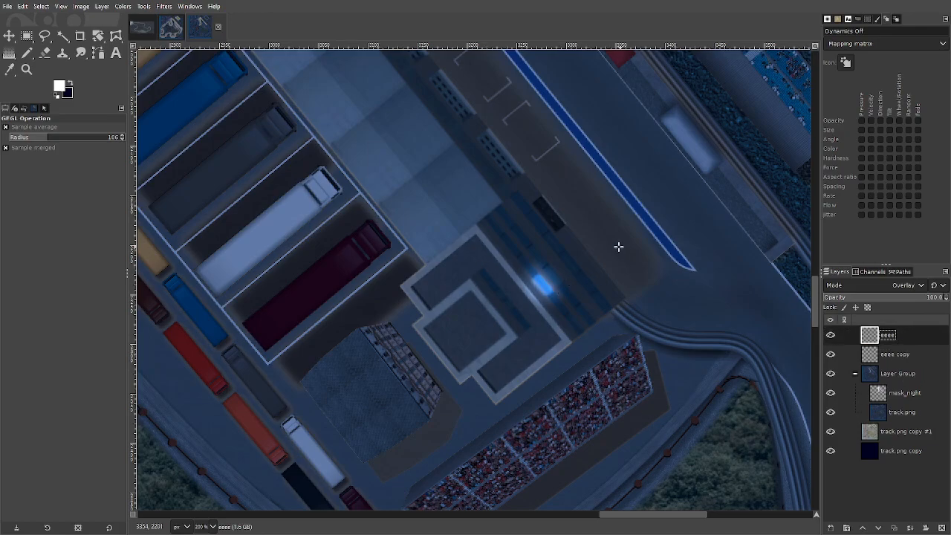
scroll(585, 269, up, 3)
scroll(552, 354, down, 2)
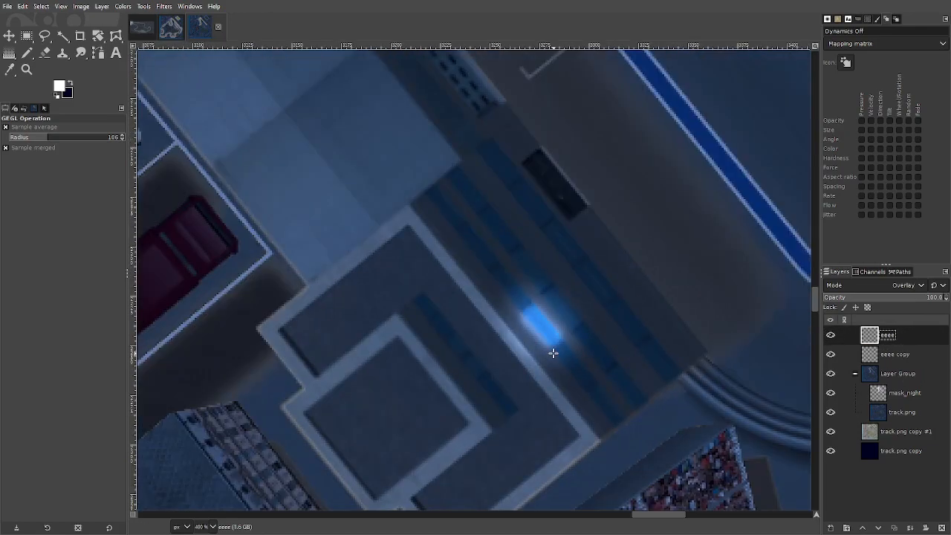
click(46, 55)
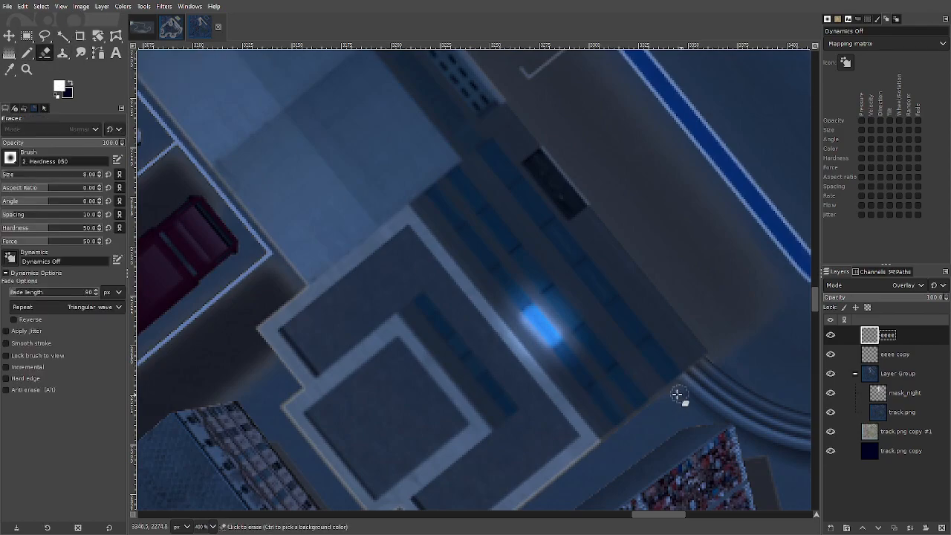
click(526, 330)
mouse_move(564, 323)
mouse_down()
mouse_move(562, 352)
mouse_move(538, 350)
mouse_move(552, 352)
mouse_move(521, 322)
mouse_move(519, 304)
mouse_move(544, 300)
mouse_move(574, 333)
mouse_move(561, 318)
mouse_move(577, 345)
mouse_move(549, 355)
mouse_up()
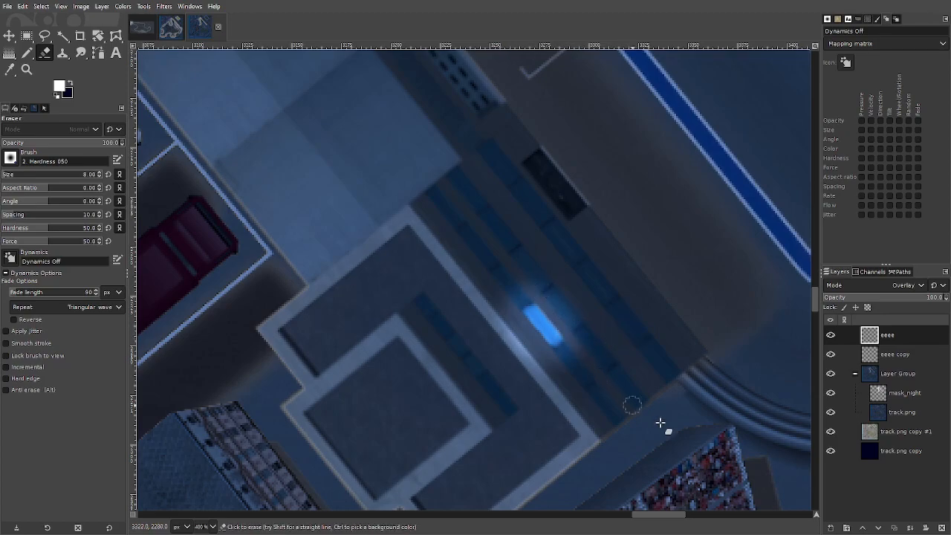
scroll(668, 390, down, 4)
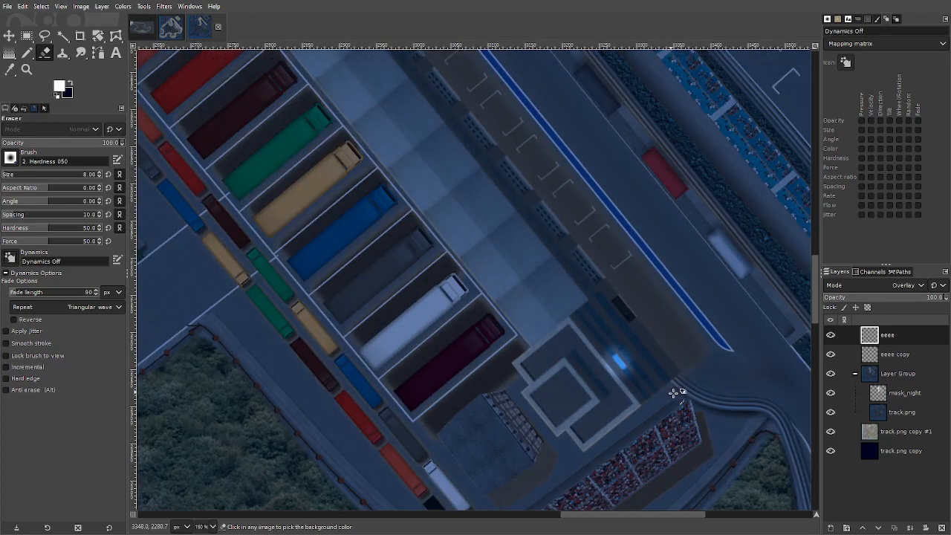
scroll(687, 395, up, 7)
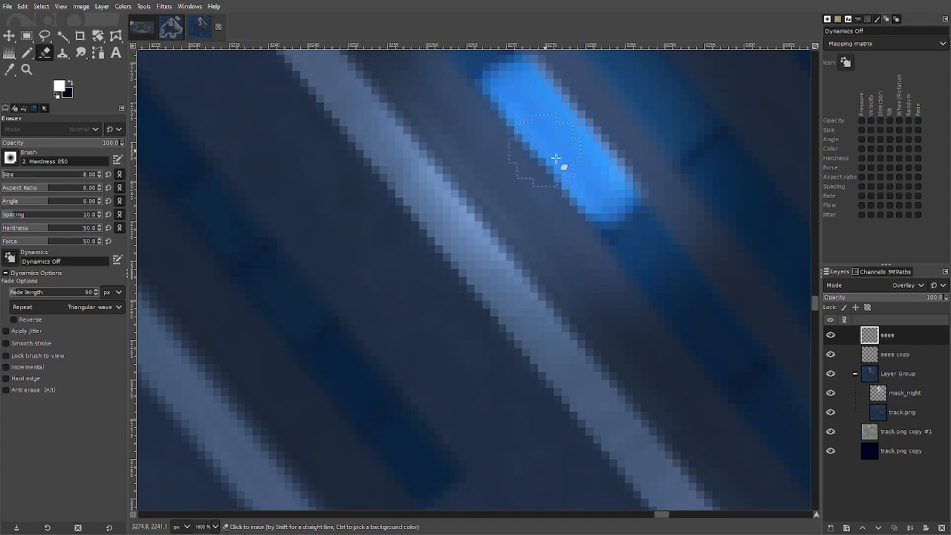
- Duplicate the eeee layer for the pit garage lights and prepare the Pencil beside the garages nearest the roof light
key(n)
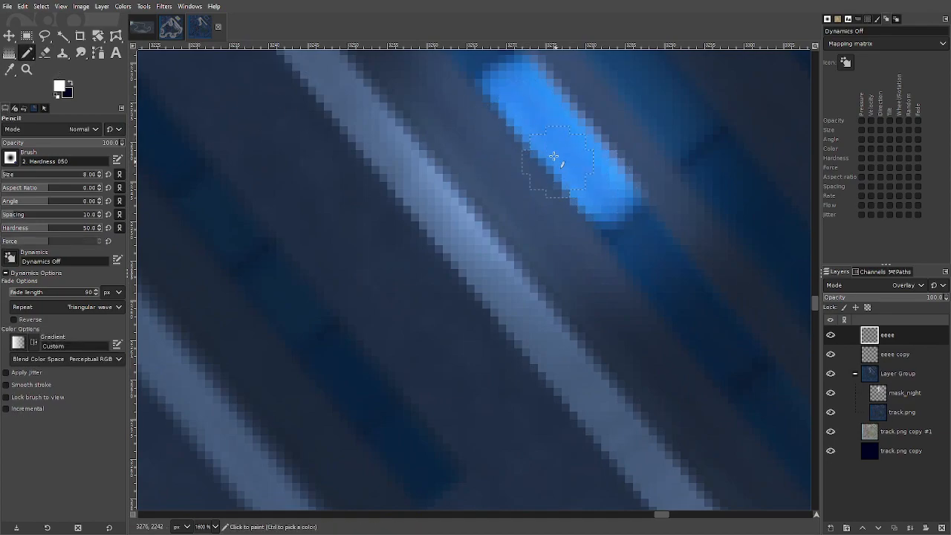
scroll(728, 383, down, 4)
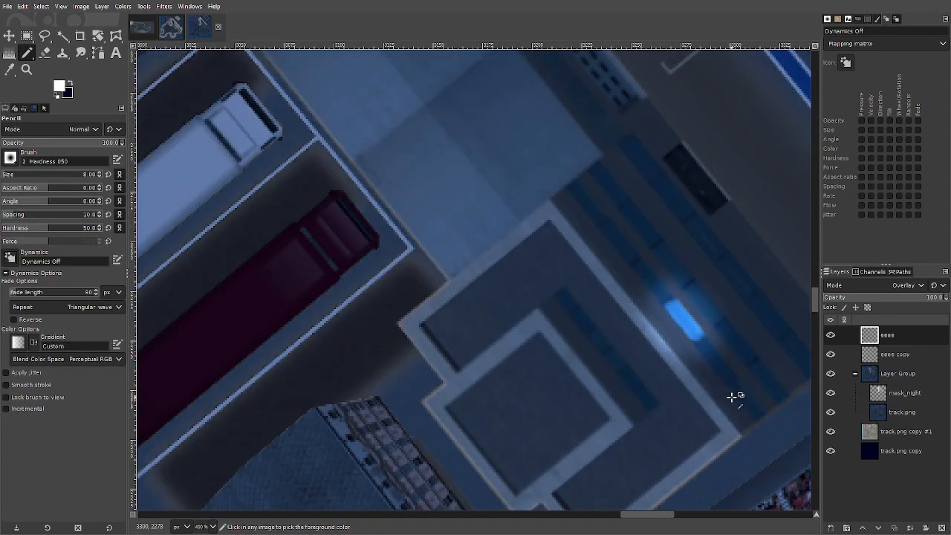
scroll(699, 327, up, 4)
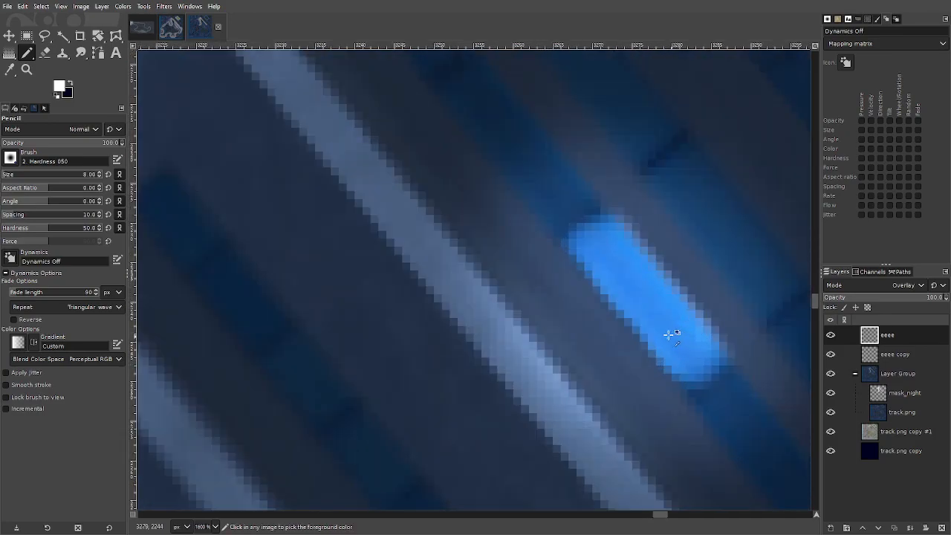
scroll(660, 333, down, 7)
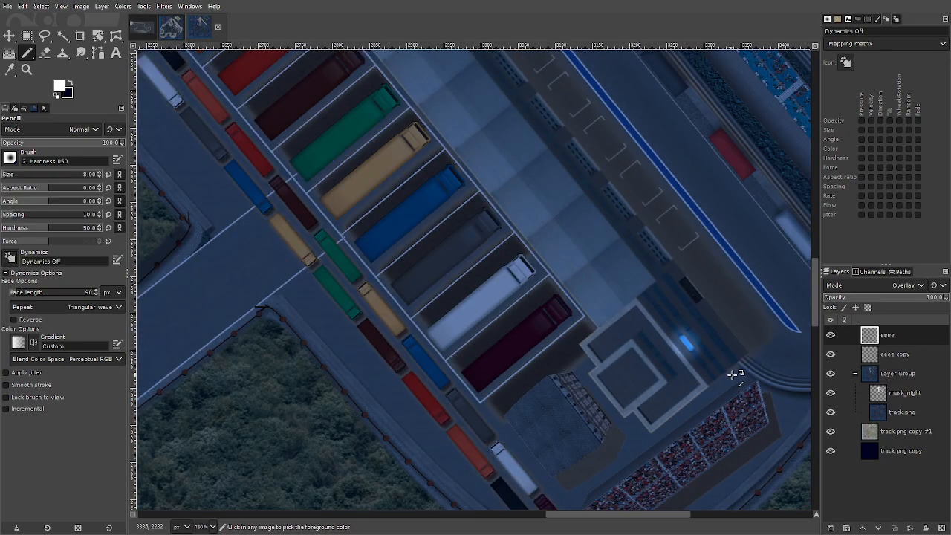
drag(731, 375, 517, 293)
drag(515, 198, 515, 239)
scroll(443, 221, up, 1)
scroll(390, 121, up, 2)
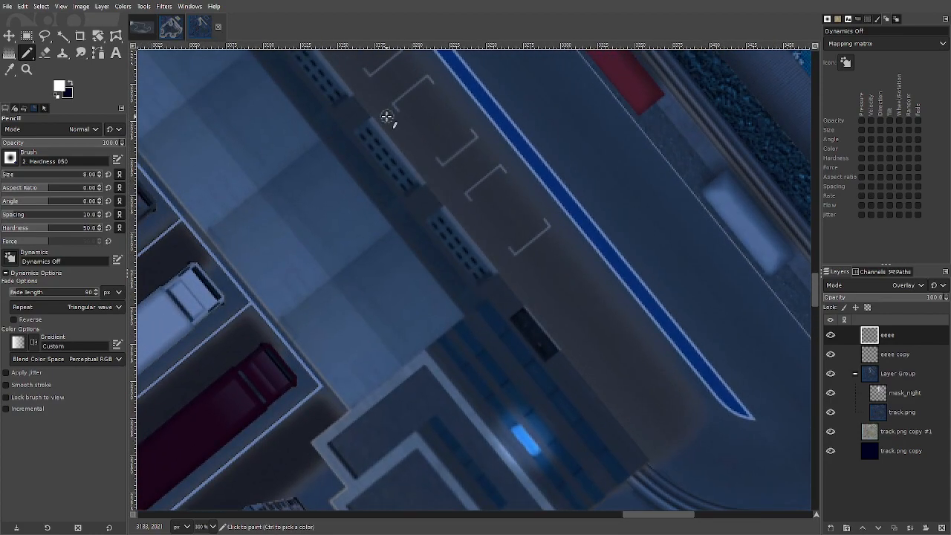
scroll(386, 120, up, 1)
click(906, 340)
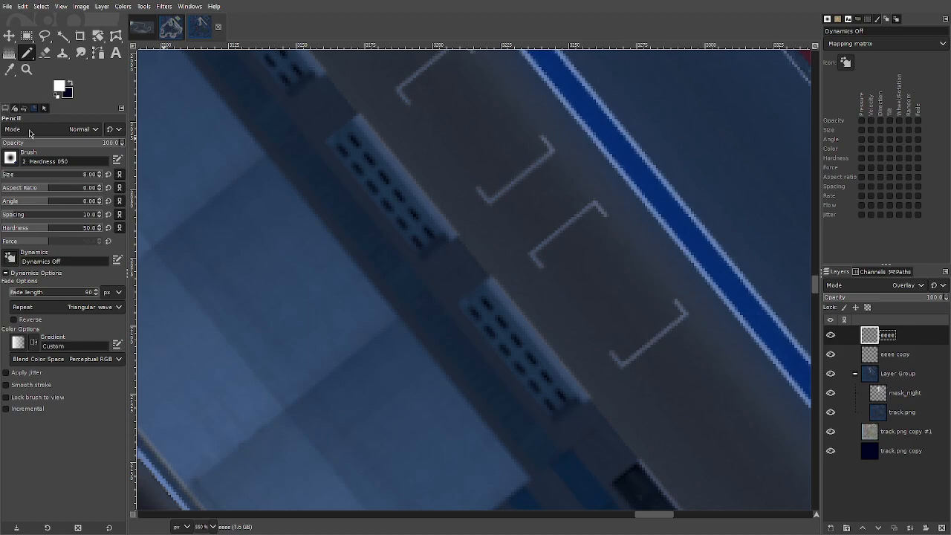
right_click(879, 335)
click(892, 526)
click(892, 525)
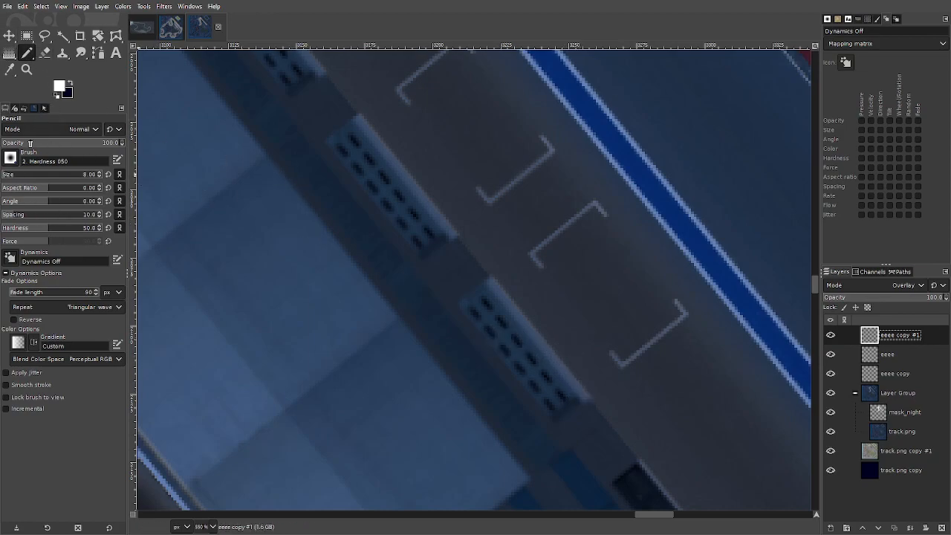
- Draw straight white Pencil strips at size 5 along the track-side edges of the two garage roofs nearest the pit building
scroll(46, 180, down, 3)
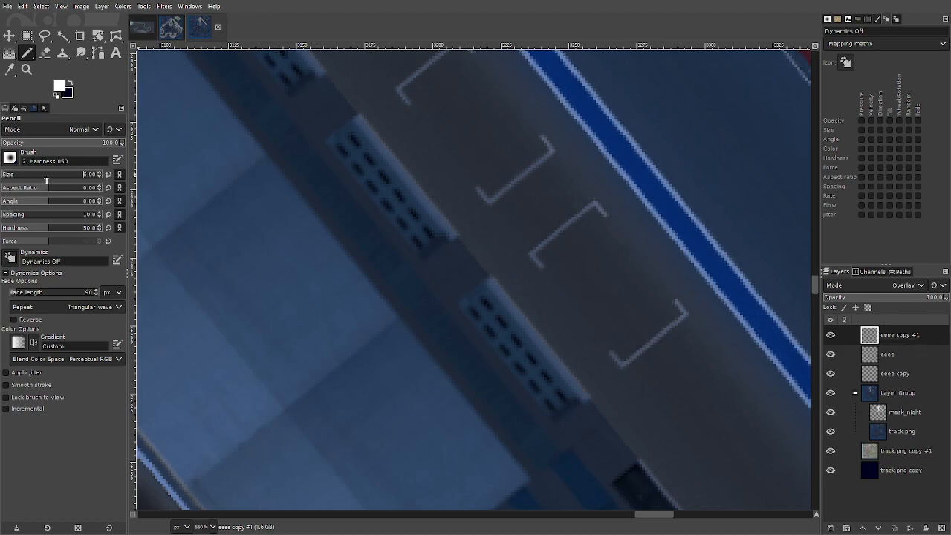
click(583, 395)
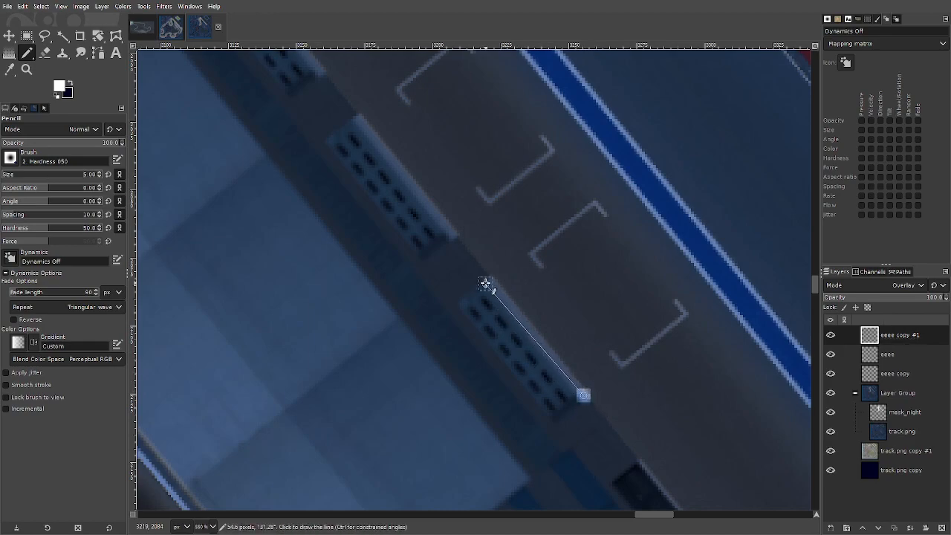
shift+click(490, 283)
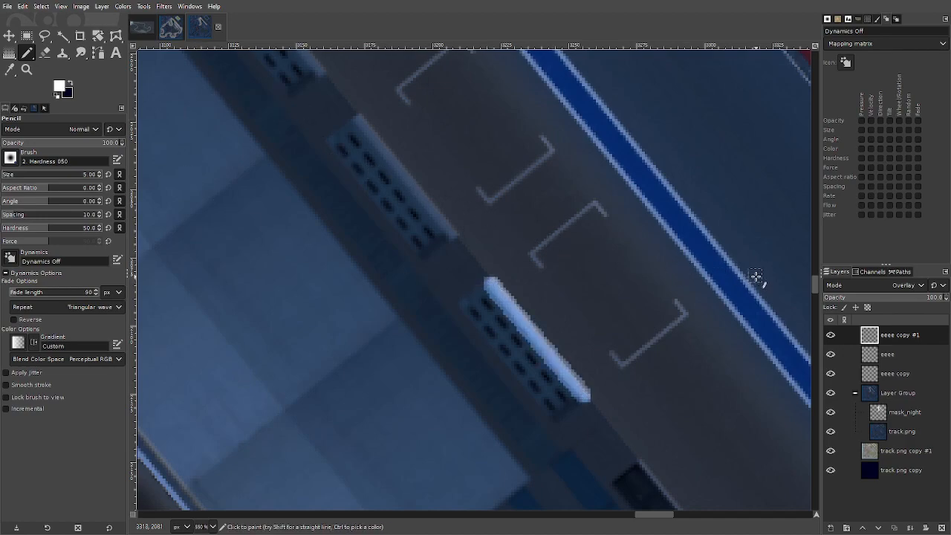
click(453, 235)
shift+click(359, 116)
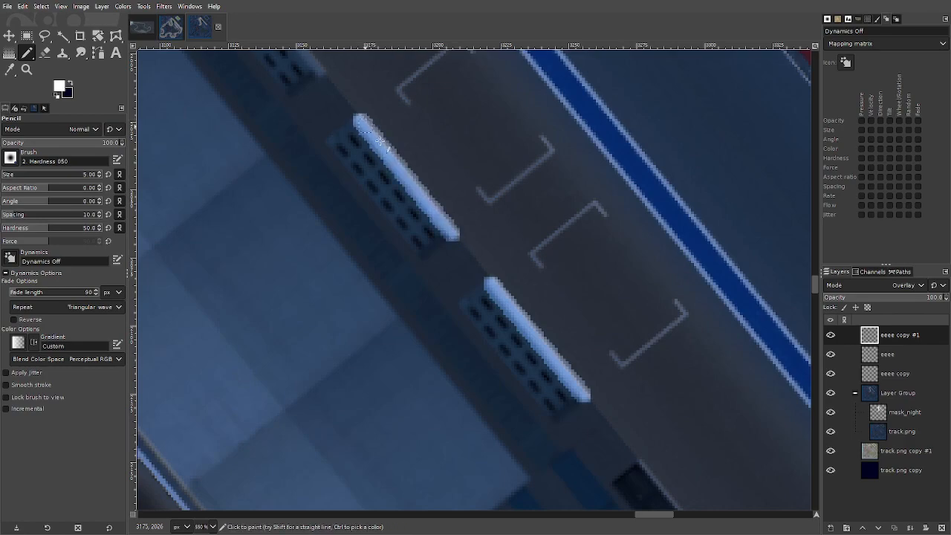
scroll(739, 398, up, 2)
scroll(728, 394, down, 2)
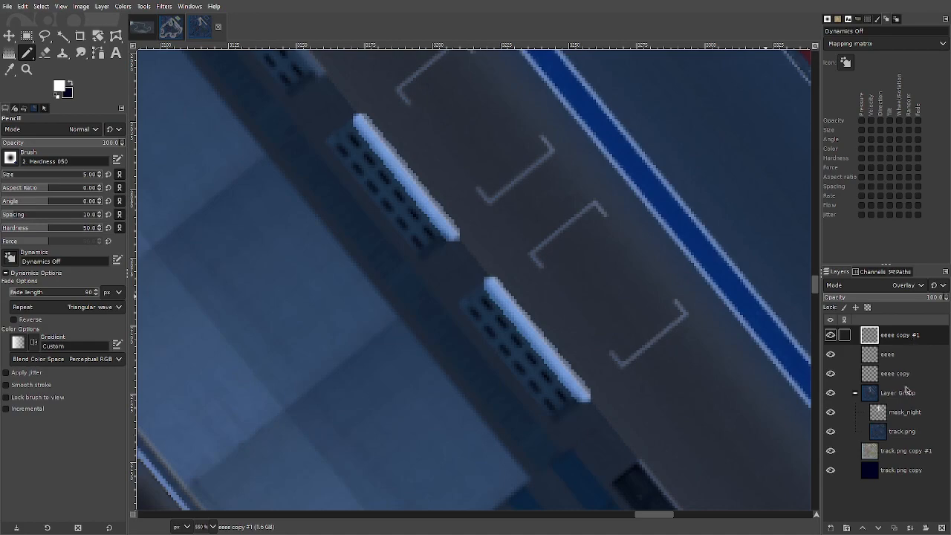
- Duplicate the eeee copy #1 layer and clear the strips from the upper copy to hold their wider glow
key(shift+ctrl+d)
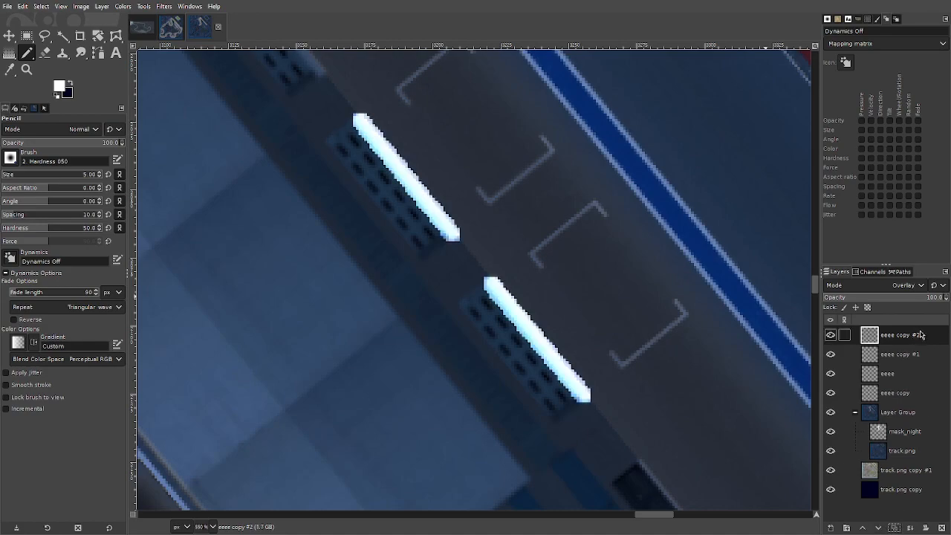
click(916, 356)
click(894, 339)
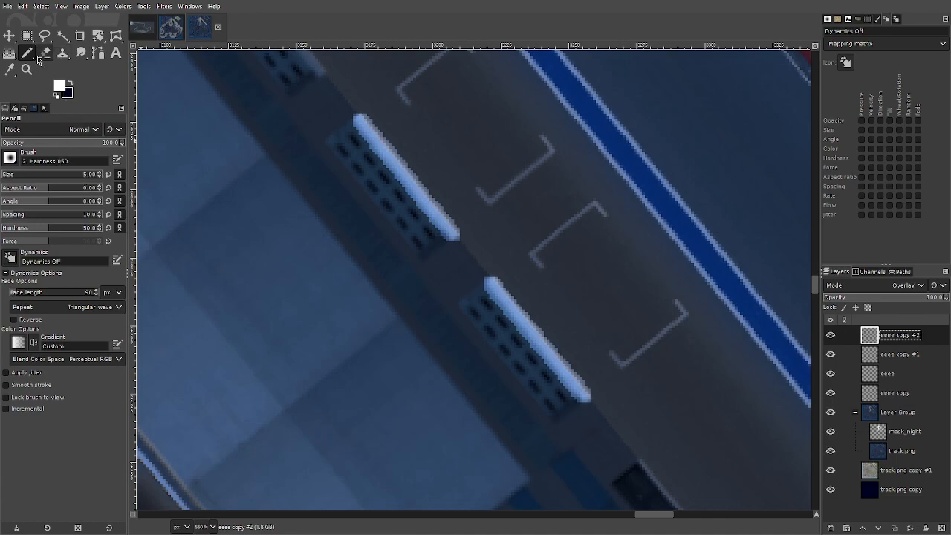
- Paint the glow area around both garage strips and across the pit boxes to the blue line with the Pencil at size 31
click(18, 175)
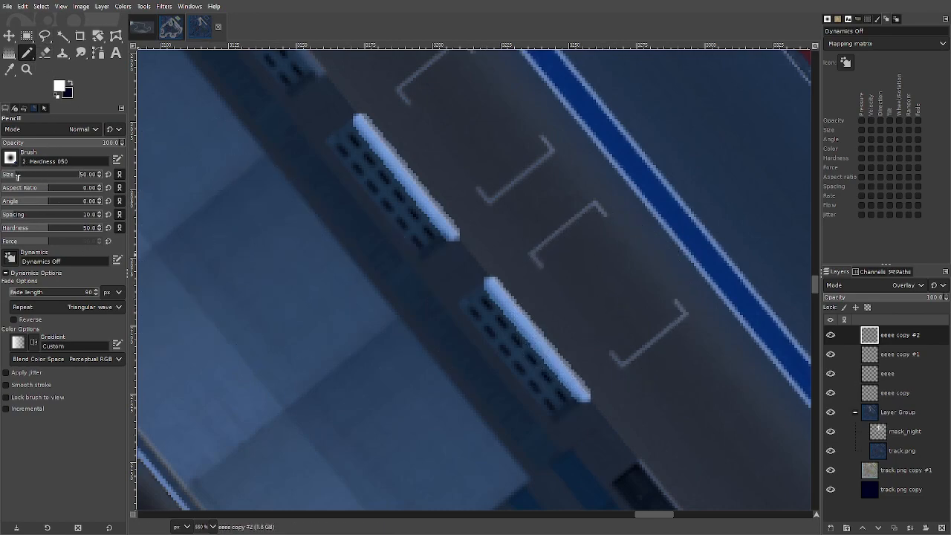
scroll(17, 177, down, 4)
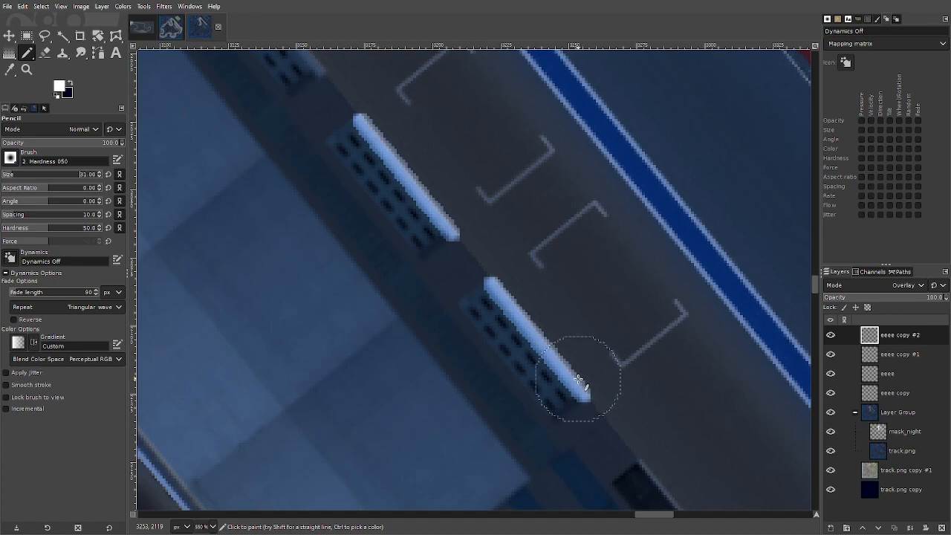
drag(577, 383, 510, 303)
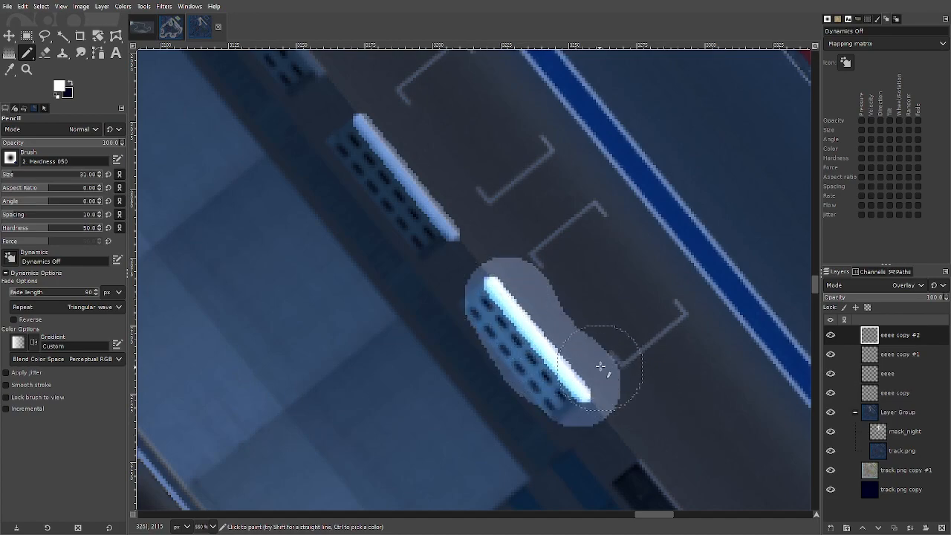
mouse_move(600, 367)
mouse_down()
mouse_move(714, 326)
mouse_move(606, 189)
mouse_move(544, 259)
mouse_move(648, 299)
mouse_move(577, 318)
mouse_up()
mouse_move(437, 230)
mouse_down()
mouse_move(369, 136)
mouse_move(479, 224)
mouse_move(440, 205)
mouse_move(566, 155)
mouse_move(490, 58)
mouse_move(442, 77)
mouse_move(409, 118)
mouse_move(458, 144)
mouse_up()
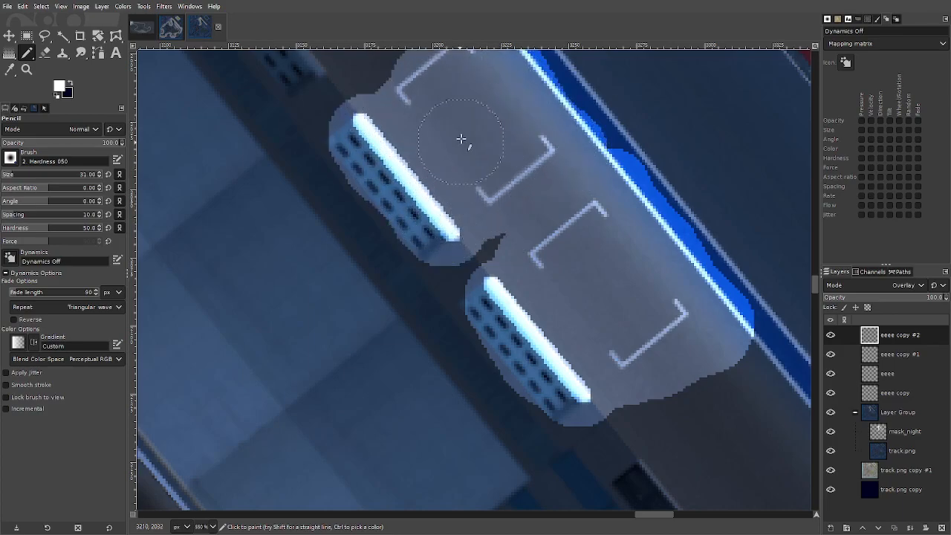
scroll(668, 221, up, 3)
mouse_move(383, 189)
mouse_down()
mouse_move(377, 179)
mouse_move(452, 183)
mouse_move(371, 178)
mouse_move(350, 201)
mouse_up()
scroll(601, 303, down, 3)
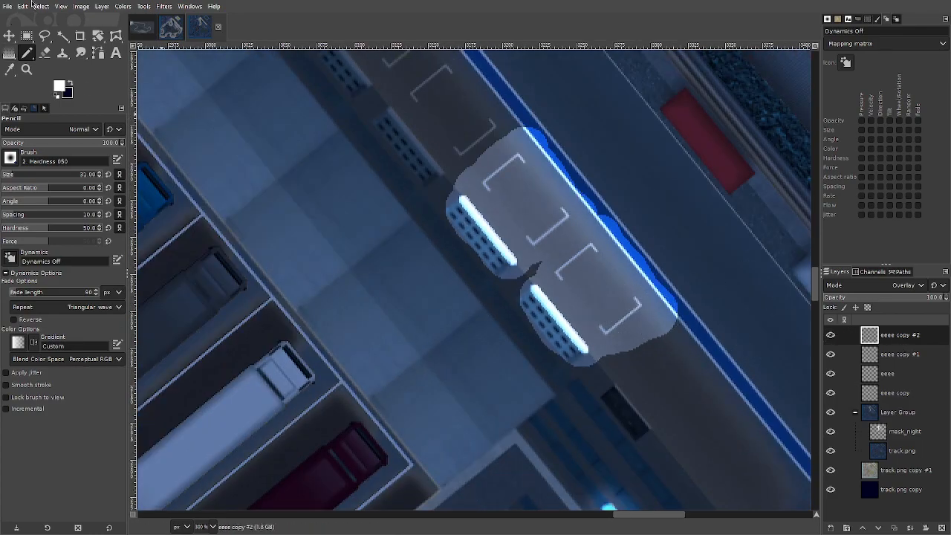
- Soften the painted glow area on the eeee copy #2 layer with a Gaussian Blur
click(165, 6)
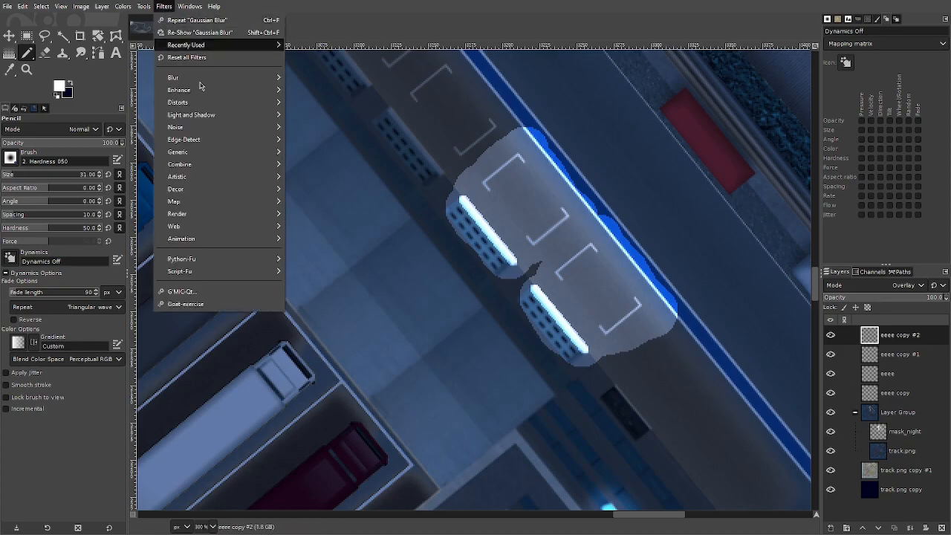
mouse_move(214, 80)
click(318, 90)
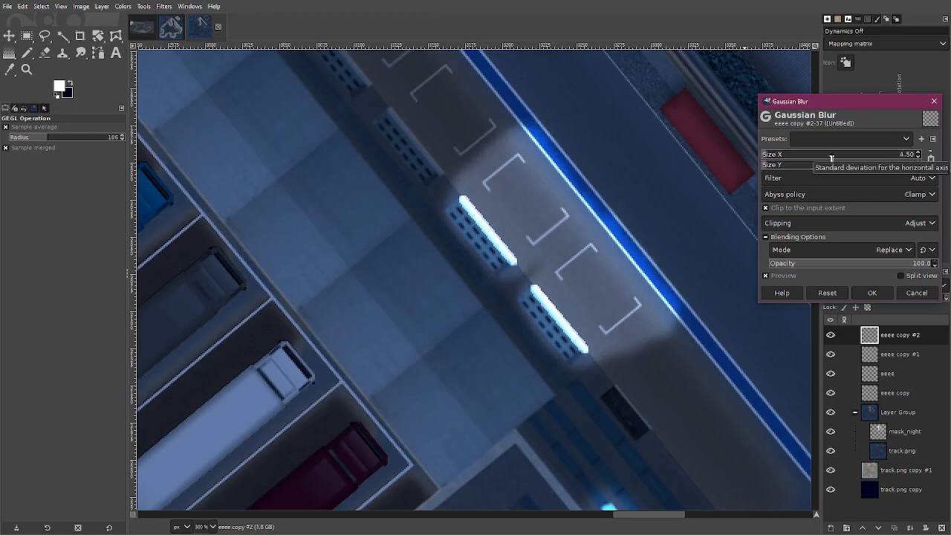
scroll(831, 158, up, 2)
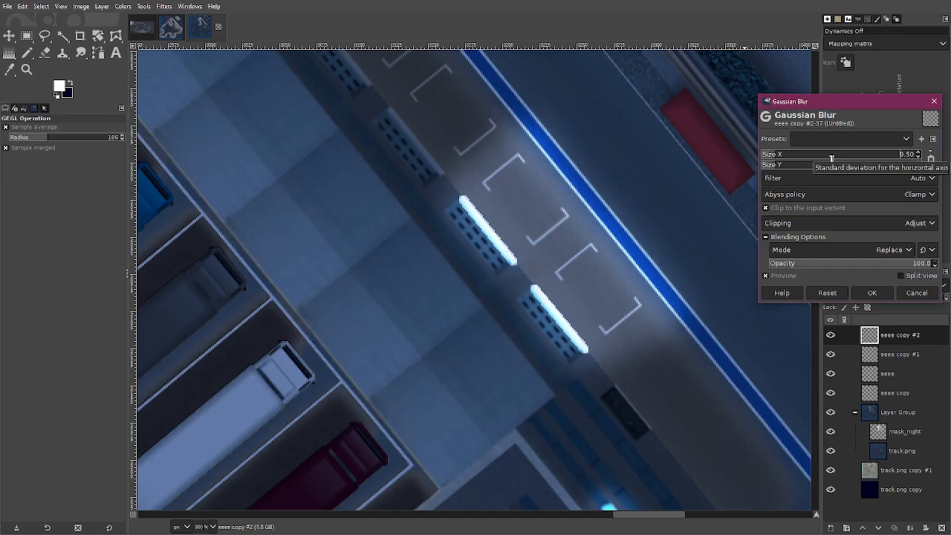
scroll(831, 158, down, 3)
click(872, 292)
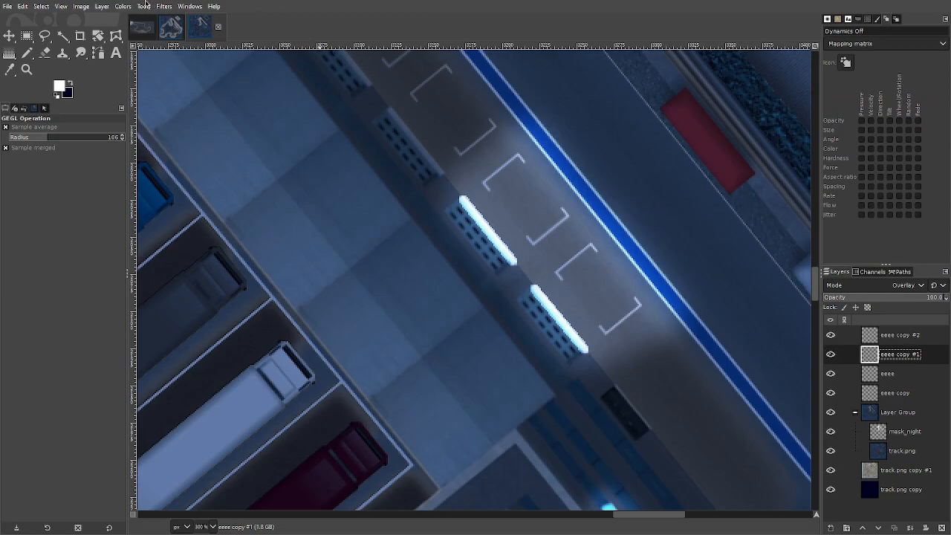
- Apply a slight Gaussian Blur to the garage strips on the eeee copy #1 layer after comparing sizes from 0 to 10.00
click(168, 11)
mouse_move(240, 86)
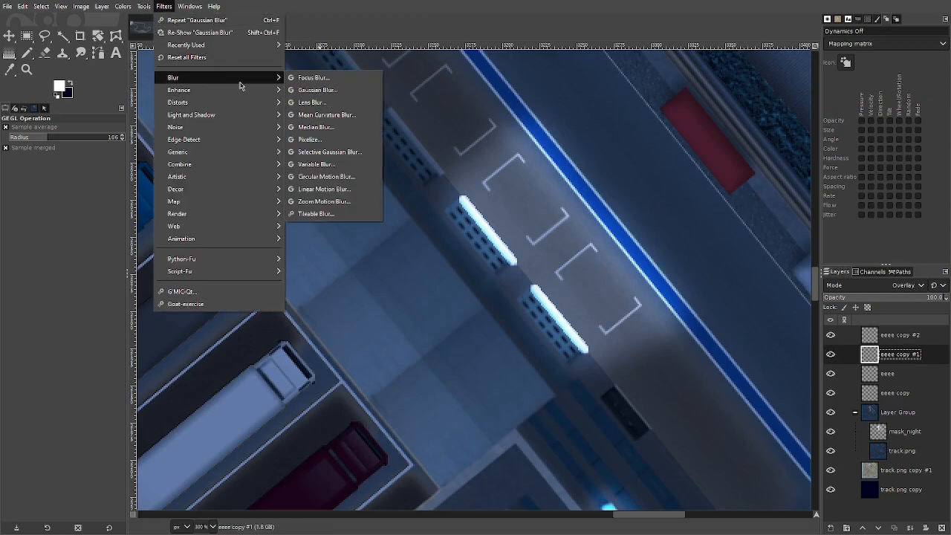
click(348, 90)
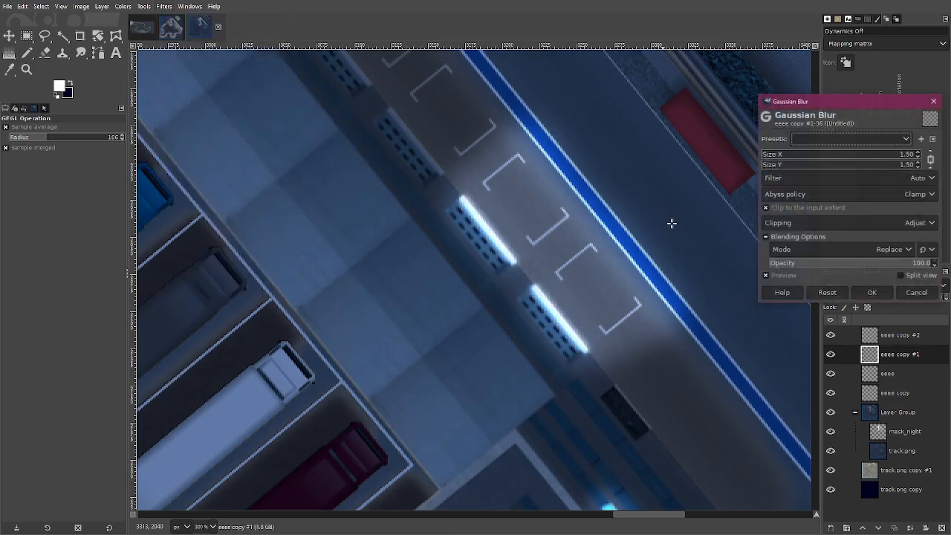
click(812, 158)
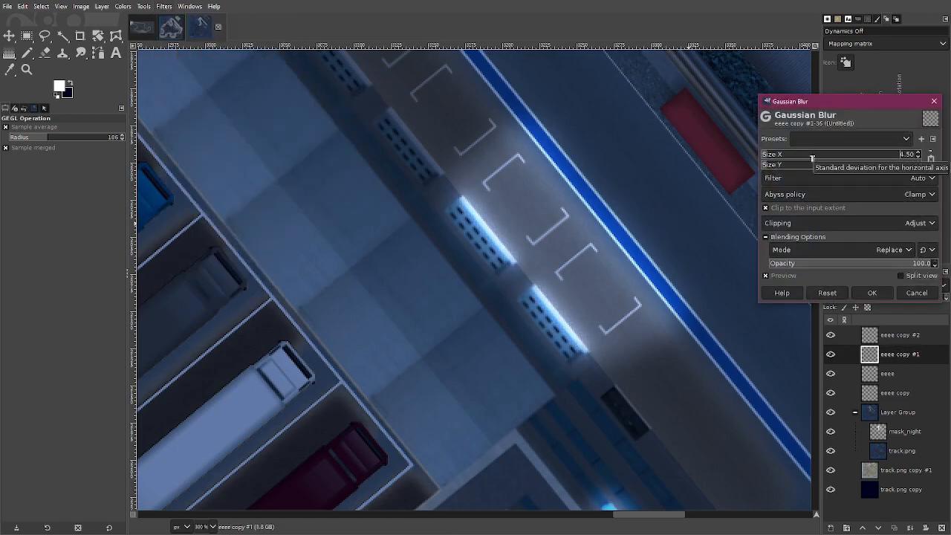
scroll(812, 159, down, 1)
scroll(812, 158, up, 1)
scroll(812, 158, up, 1)
scroll(812, 158, down, 2)
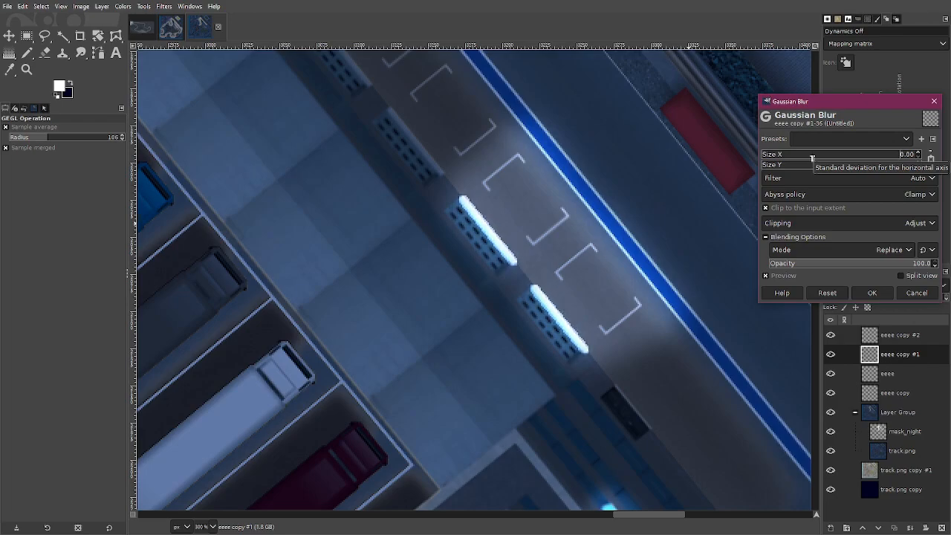
scroll(812, 158, up, 1)
scroll(812, 159, up, 2)
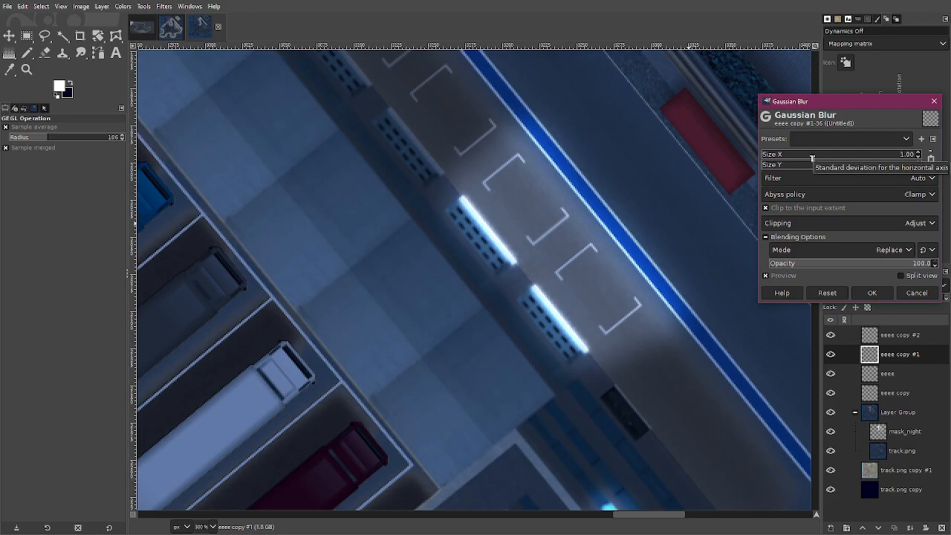
scroll(811, 158, up, 3)
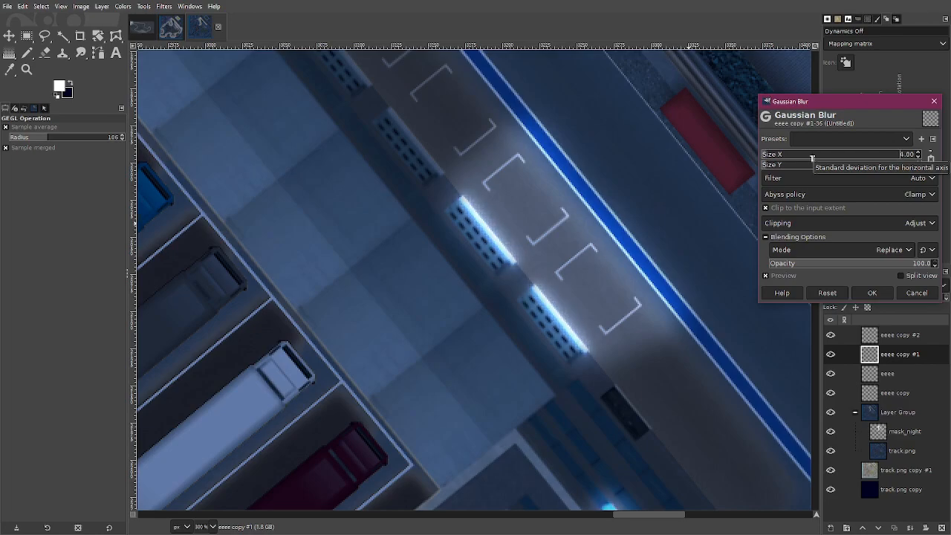
scroll(812, 158, up, 2)
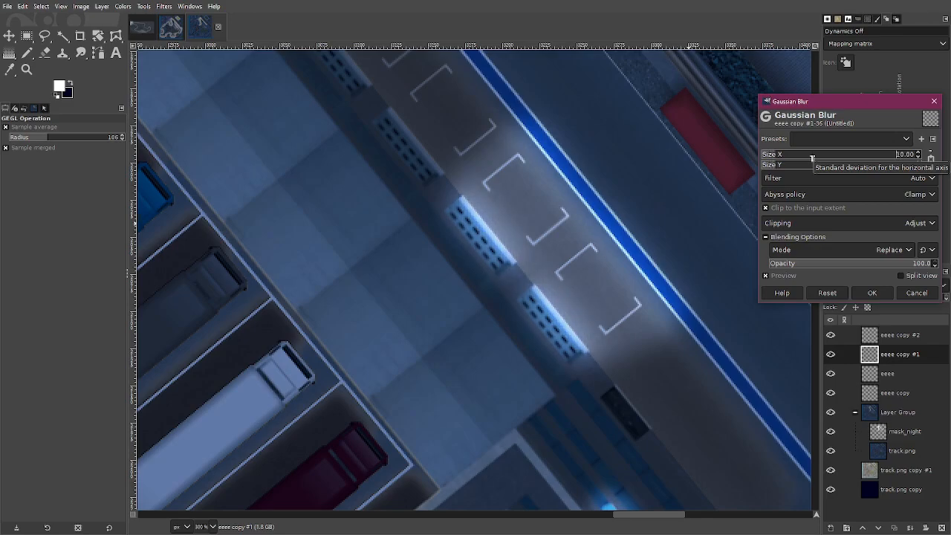
scroll(812, 158, down, 4)
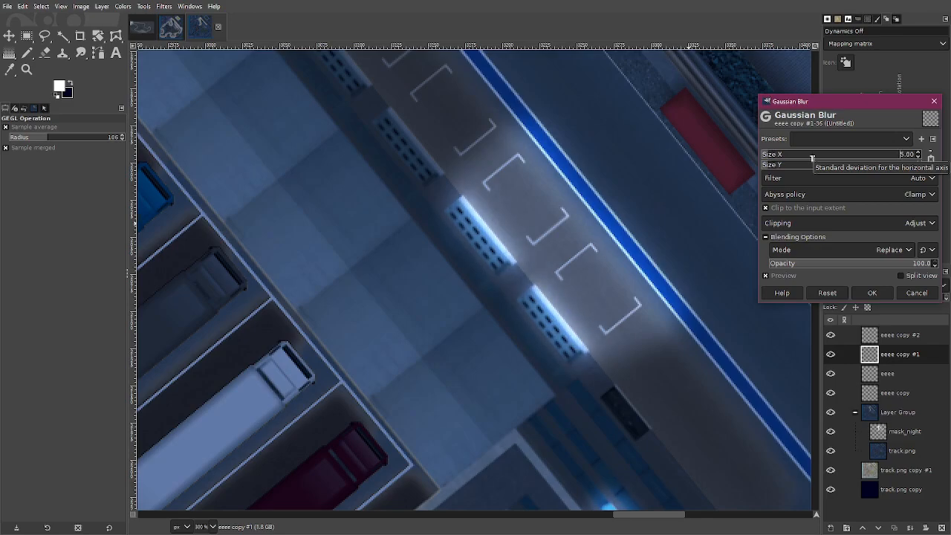
scroll(812, 158, down, 3)
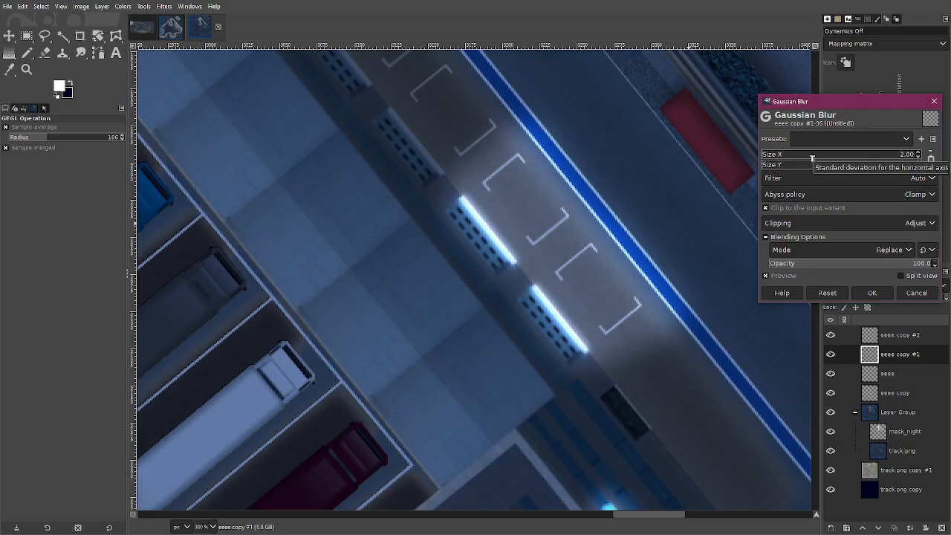
scroll(811, 158, down, 1)
scroll(811, 159, down, 1)
click(872, 292)
scroll(673, 354, down, 2)
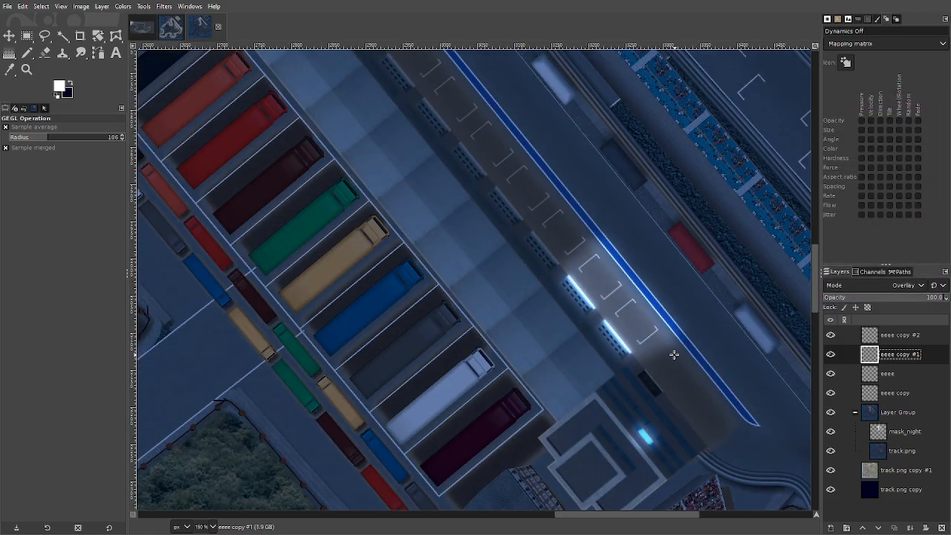
drag(739, 405, 547, 284)
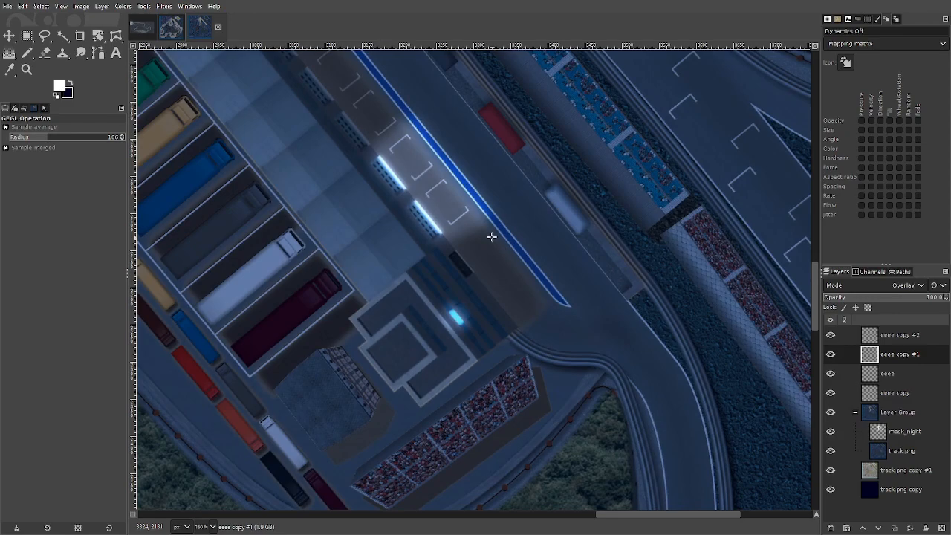
scroll(491, 237, up, 2)
drag(449, 235, 530, 255)
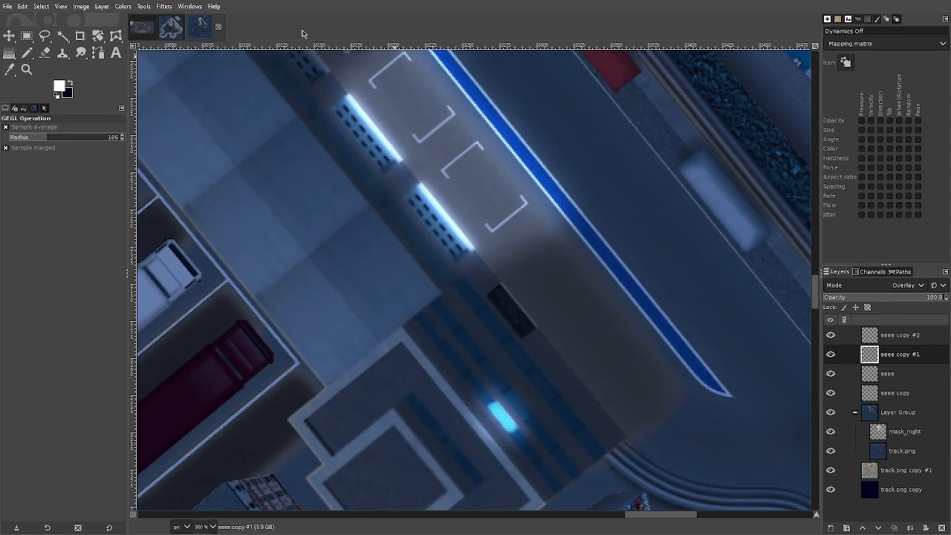
- Compare the roof light with the other track image, and fade its core on the eeee layer using the Eraser at size 31, force 6
click(173, 28)
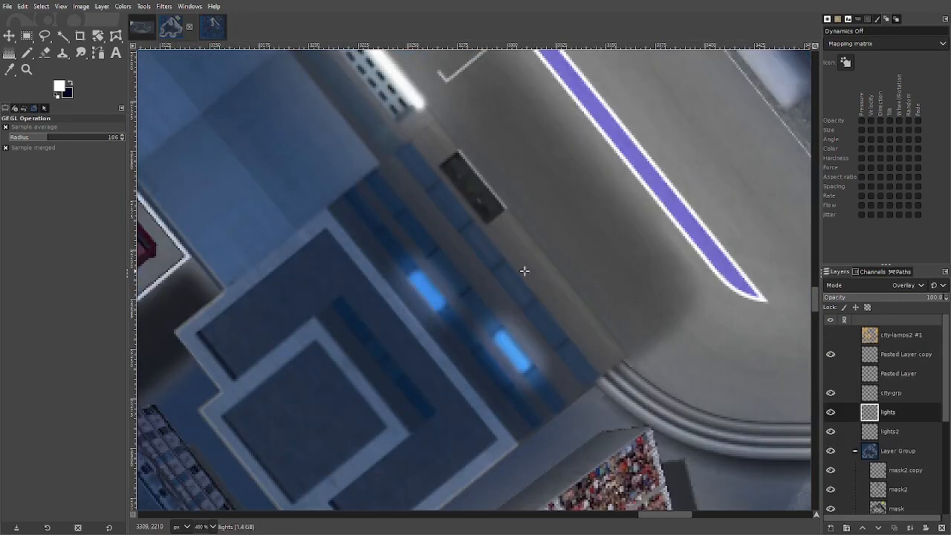
click(212, 28)
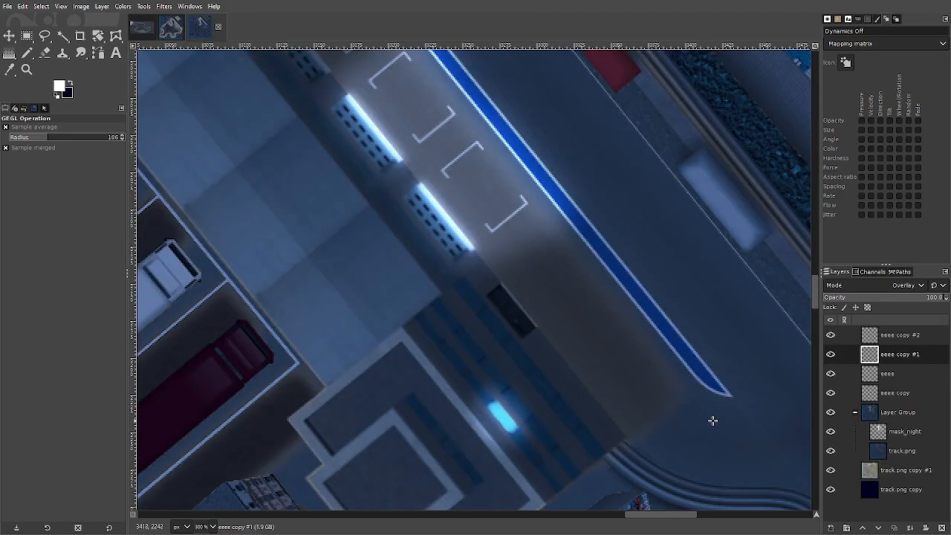
click(884, 373)
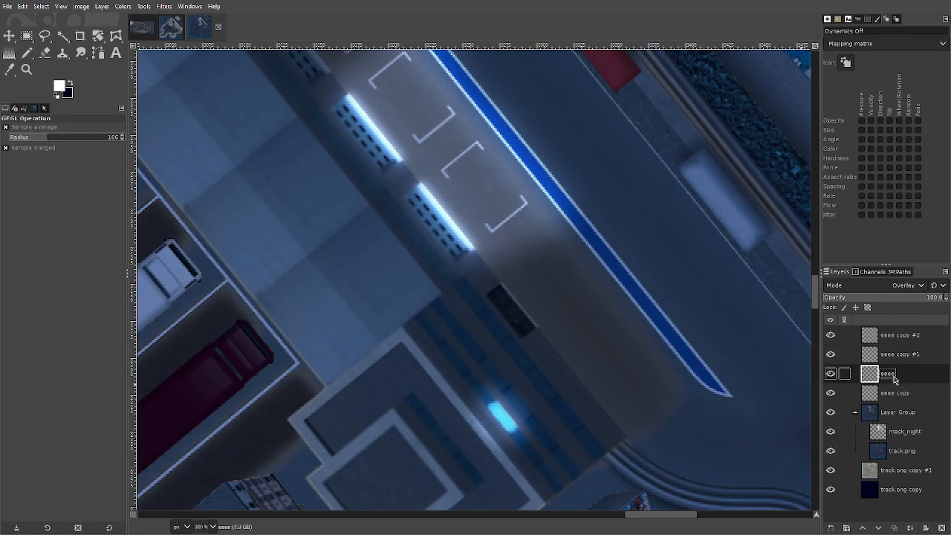
click(45, 53)
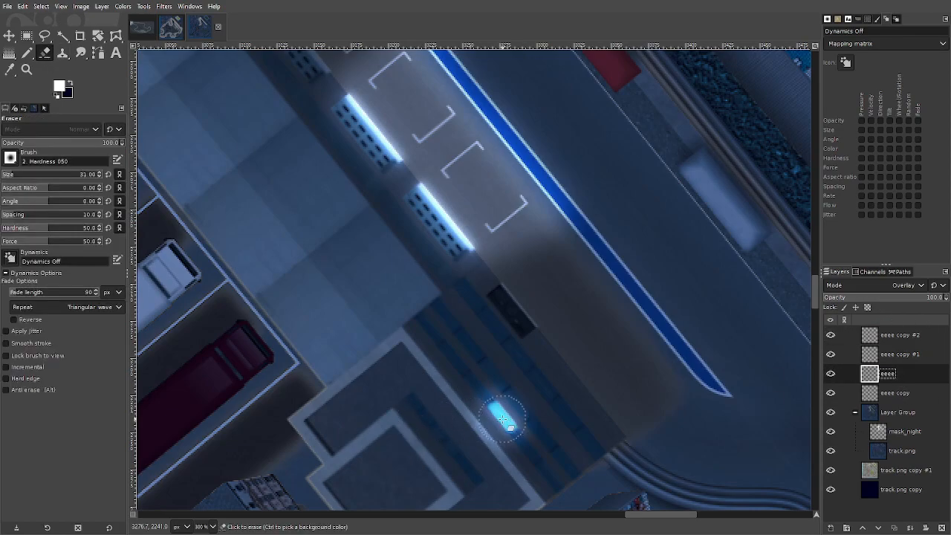
drag(30, 239, 6, 242)
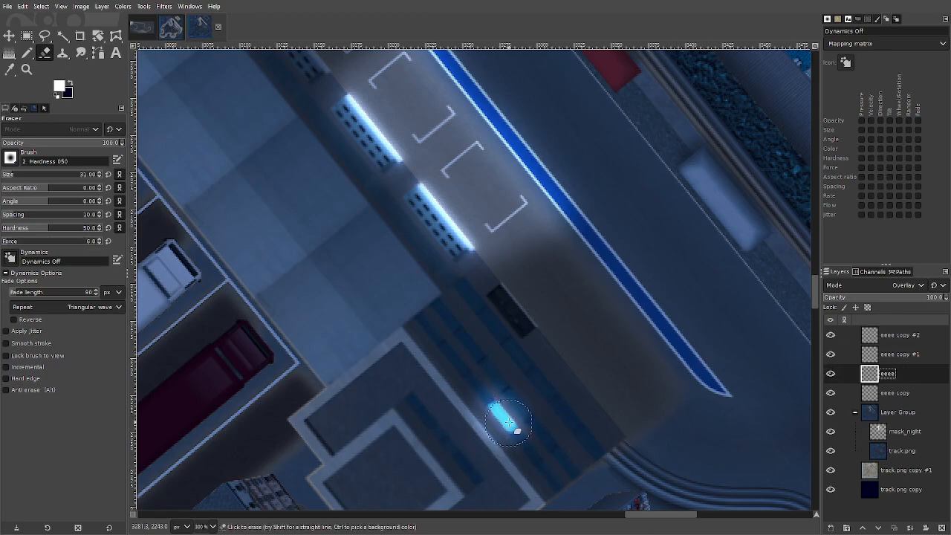
mouse_move(502, 416)
mouse_down()
mouse_move(528, 439)
mouse_move(502, 416)
mouse_move(515, 416)
mouse_move(499, 410)
mouse_move(551, 467)
mouse_up()
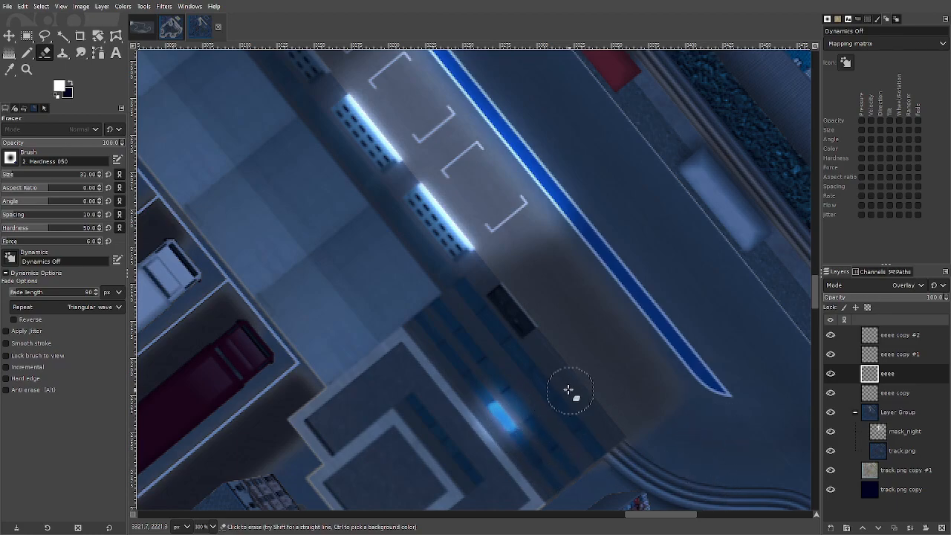
click(485, 401)
shift+click(514, 432)
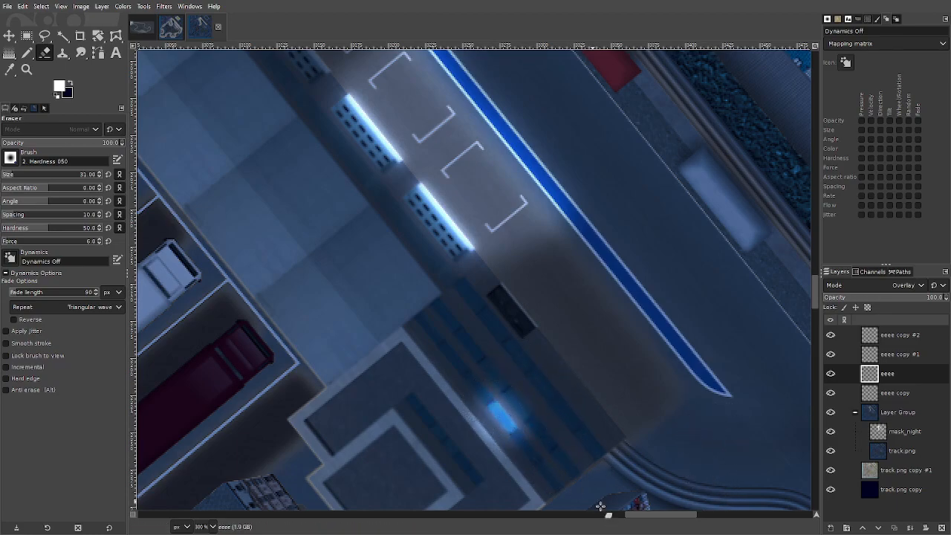
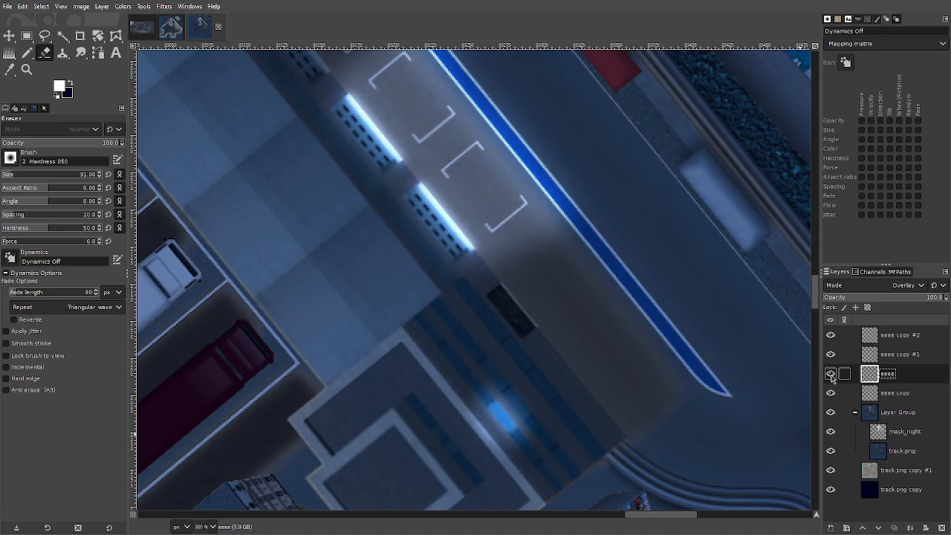
- Compare the roof light with the eeee and eeee copy layers shown and hidden, and with the last erasure undone and redone
click(831, 377)
click(832, 393)
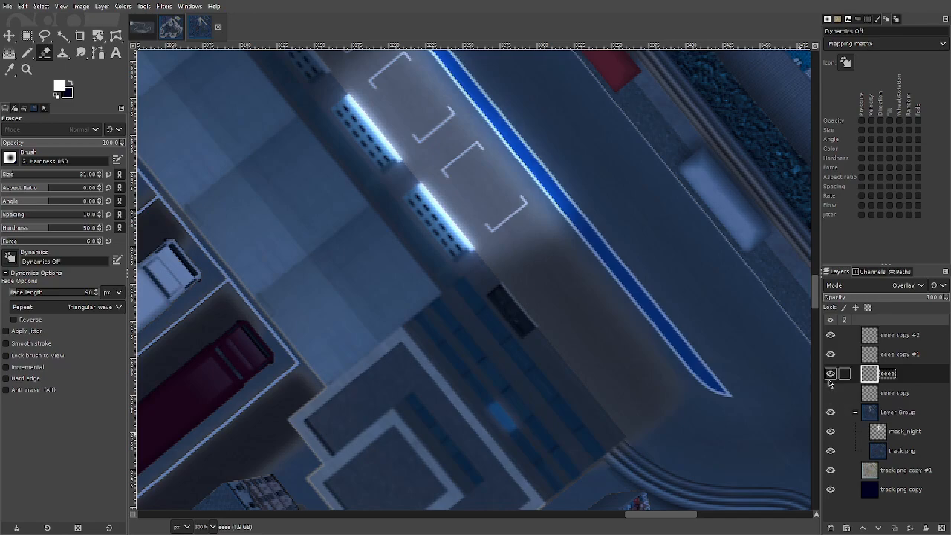
drag(830, 393, 830, 372)
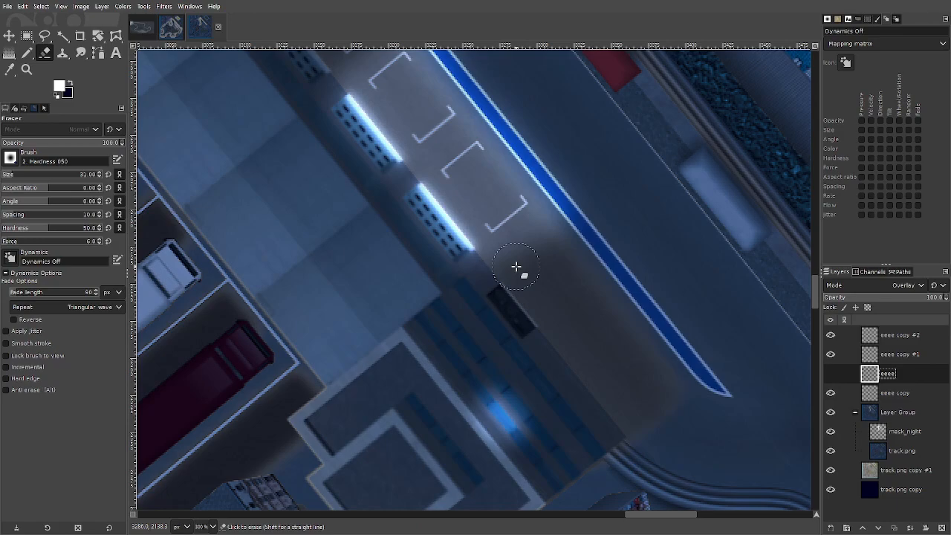
key(ctrl+z)
key(ctrl+y)
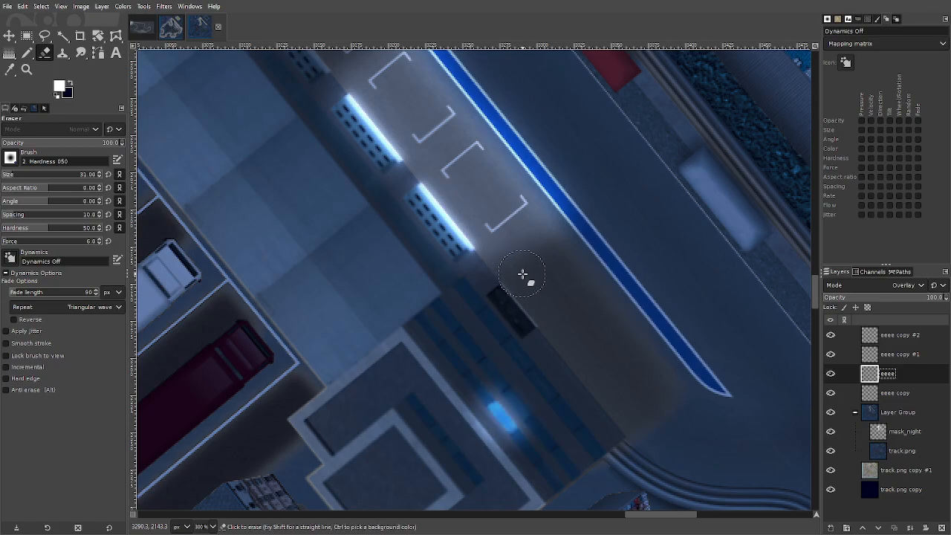
scroll(628, 328, up, 3)
scroll(628, 327, down, 3)
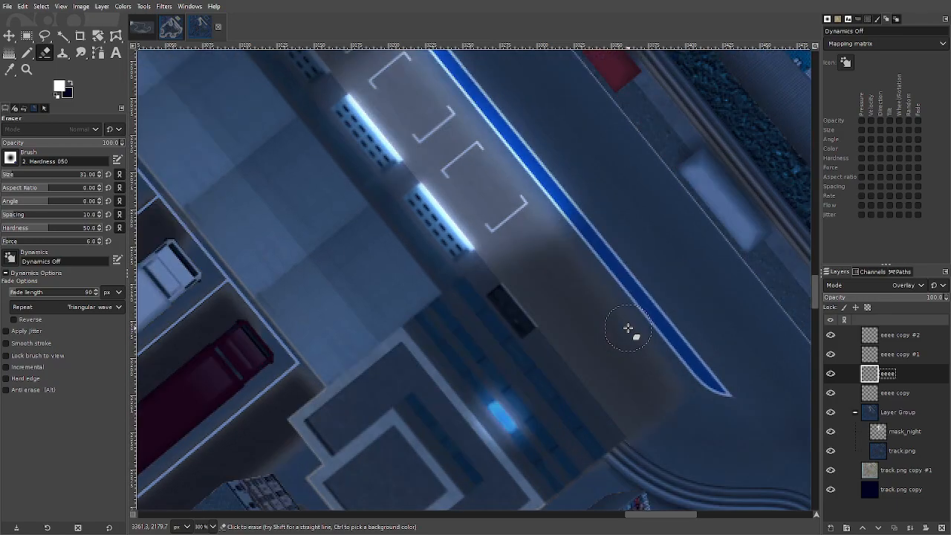
scroll(628, 328, up, 2)
scroll(624, 323, down, 1)
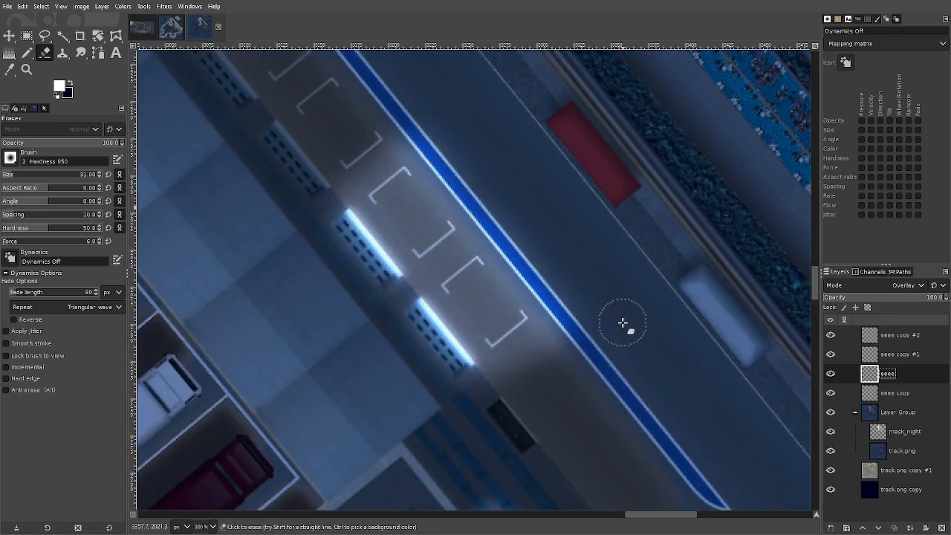
- Paint a lit patch on the mask_night layer around the tip of the blue pit lane line with the Pencil at size 144
mouse_move(326, 220)
mouse_down()
mouse_move(456, 344)
mouse_move(290, 206)
mouse_up()
scroll(618, 325, down, 2)
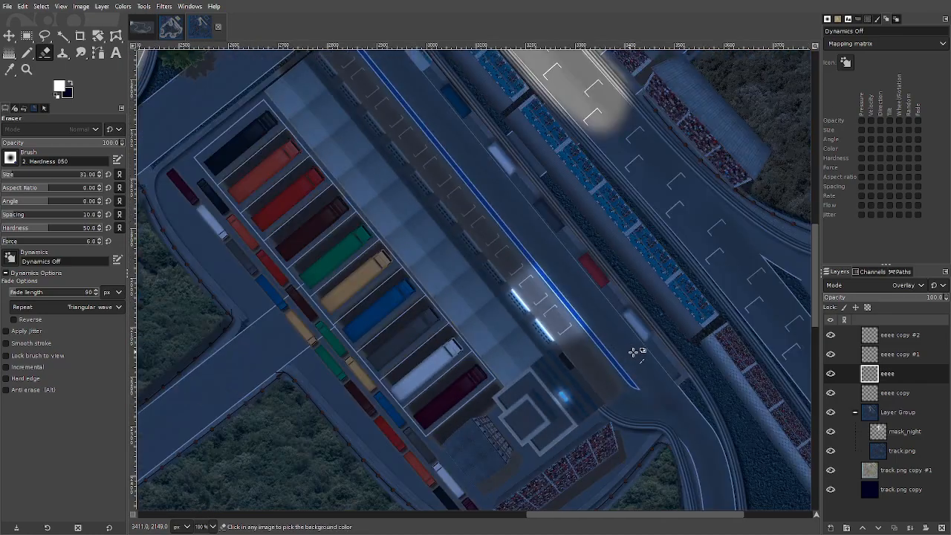
click(903, 430)
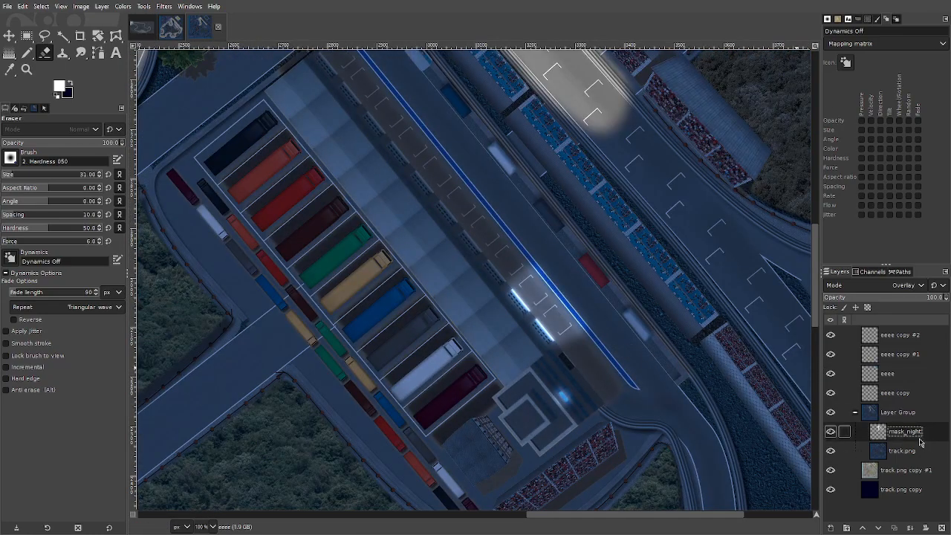
click(27, 54)
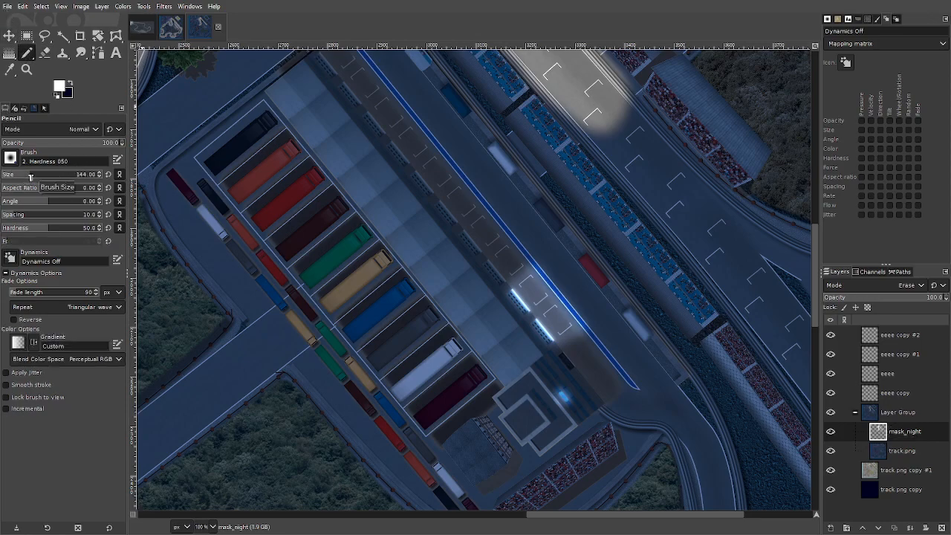
click(657, 395)
drag(657, 395, 633, 366)
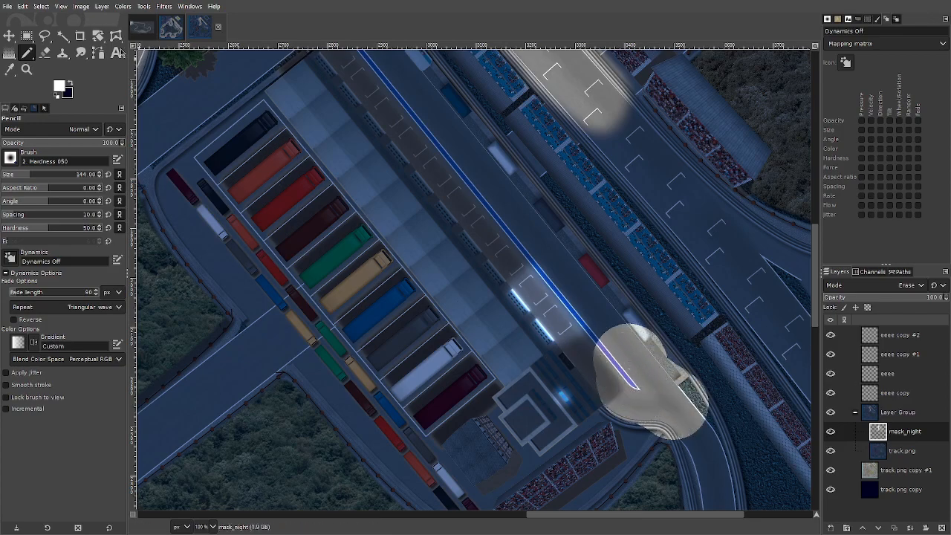
- Reveal the lit pit lane along the whole blue line by painting on mask_night with the Paintbrush at size 144, raising force to 50
right_click(32, 53)
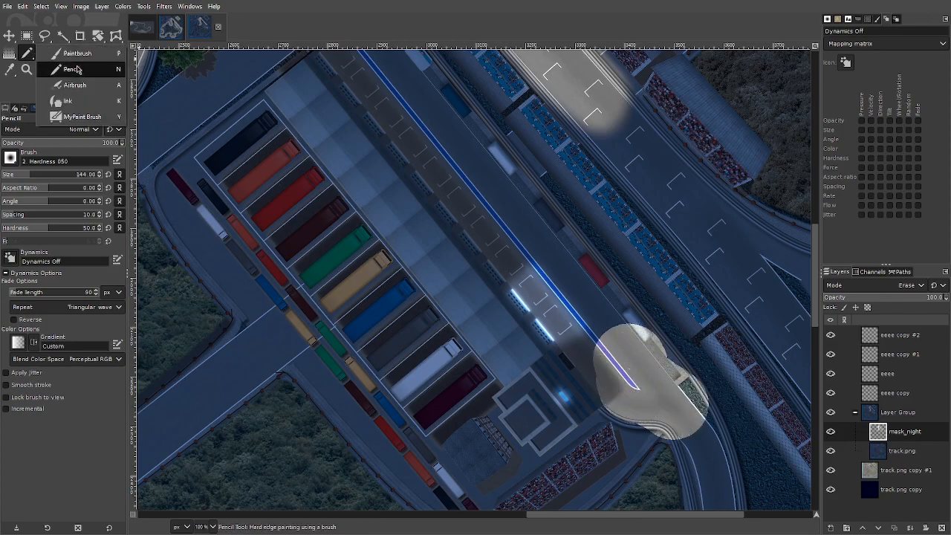
click(76, 53)
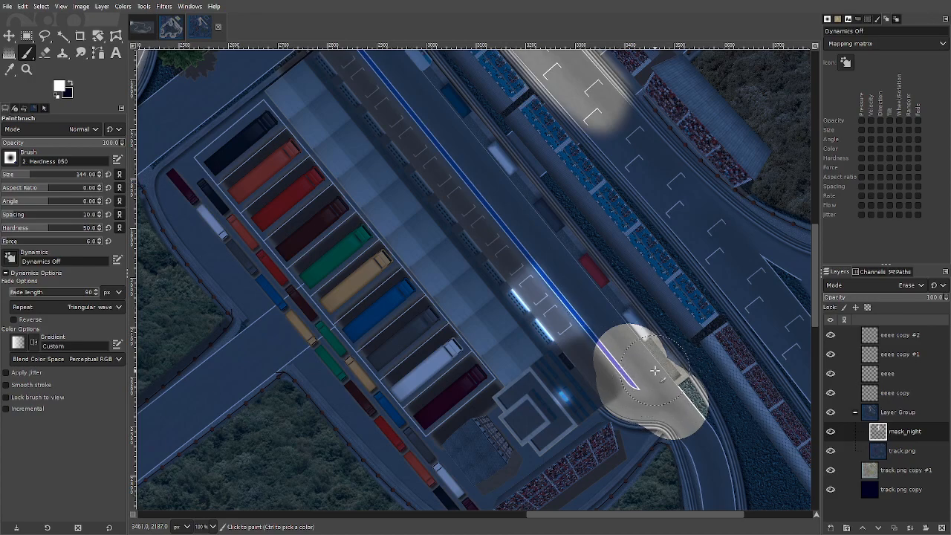
mouse_move(658, 391)
mouse_down()
mouse_move(569, 308)
mouse_move(589, 314)
mouse_move(610, 360)
mouse_move(571, 296)
mouse_move(598, 311)
mouse_move(566, 300)
mouse_move(457, 149)
mouse_move(565, 283)
mouse_move(450, 119)
mouse_up()
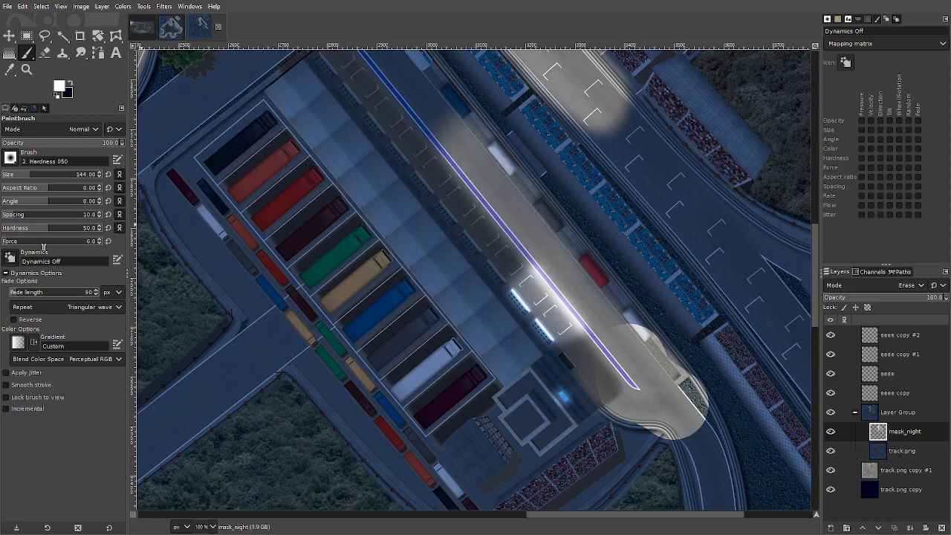
mouse_move(636, 384)
mouse_down()
mouse_move(536, 295)
mouse_move(490, 213)
mouse_up()
scroll(541, 271, up, 1)
mouse_move(476, 350)
mouse_down()
mouse_move(405, 222)
mouse_move(416, 212)
mouse_move(399, 216)
mouse_up()
drag(439, 254, 372, 145)
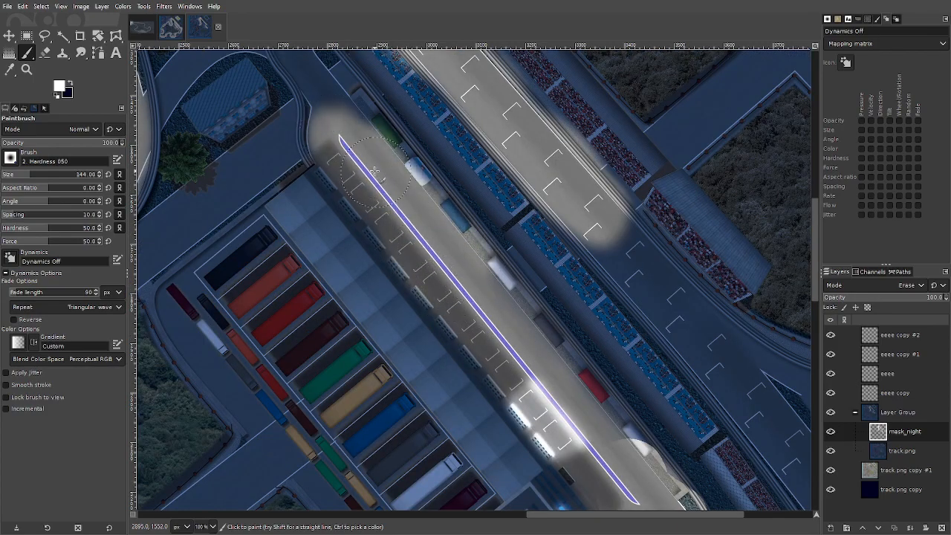
- Extend the lit area on mask_night from the upper end of the pit lane along the connecting road to the start straight
scroll(372, 230, up, 1)
mouse_move(401, 248)
mouse_down()
mouse_move(306, 174)
mouse_move(290, 105)
mouse_up()
scroll(307, 170, up, 1)
drag(289, 234, 285, 199)
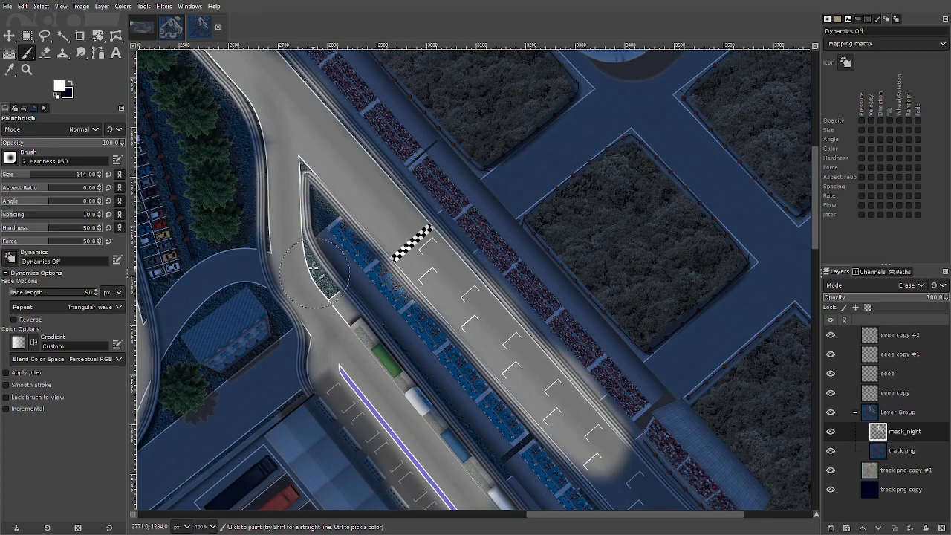
- Brush the lit area on mask_night past the pit lane's lower end and around the curved road to the lower track
scroll(337, 297, down, 3)
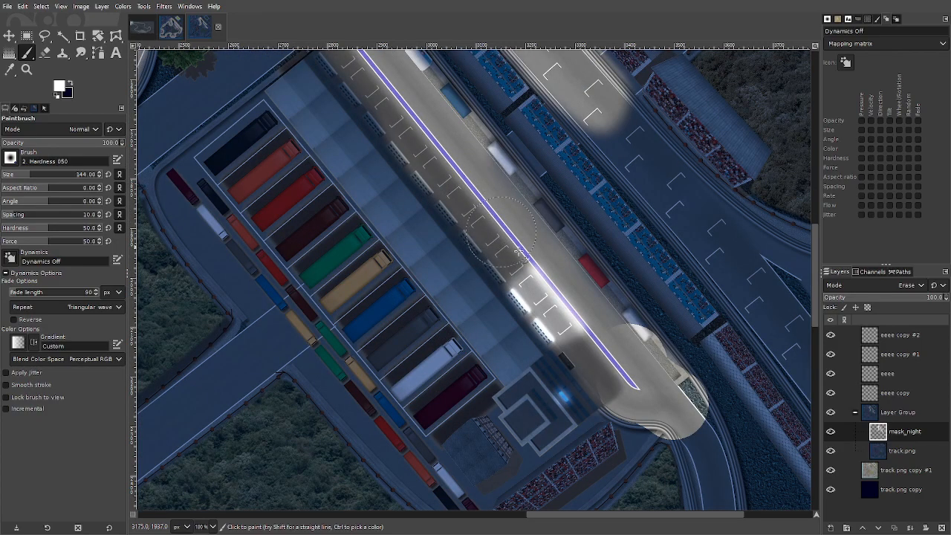
drag(606, 332, 612, 334)
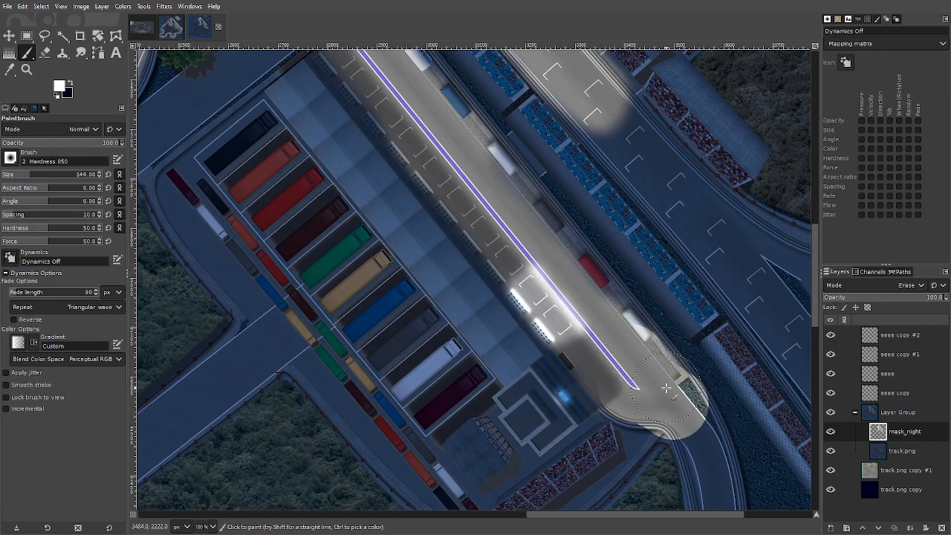
mouse_move(672, 416)
mouse_down()
mouse_move(685, 441)
mouse_move(652, 392)
mouse_move(613, 375)
mouse_move(664, 401)
mouse_move(714, 461)
mouse_up()
scroll(711, 271, down, 5)
mouse_move(711, 140)
mouse_down()
mouse_move(708, 250)
mouse_move(718, 229)
mouse_move(680, 329)
mouse_move(617, 375)
mouse_move(637, 379)
mouse_move(617, 397)
mouse_up()
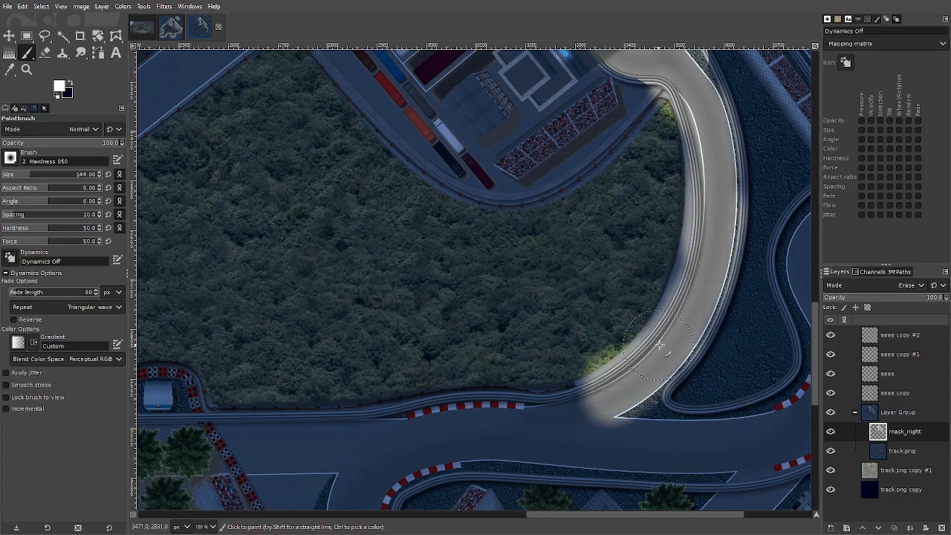
- Try brushing mask_night over the blue-striped roof section beside the roof light, and undo the stroke
scroll(700, 329, up, 5)
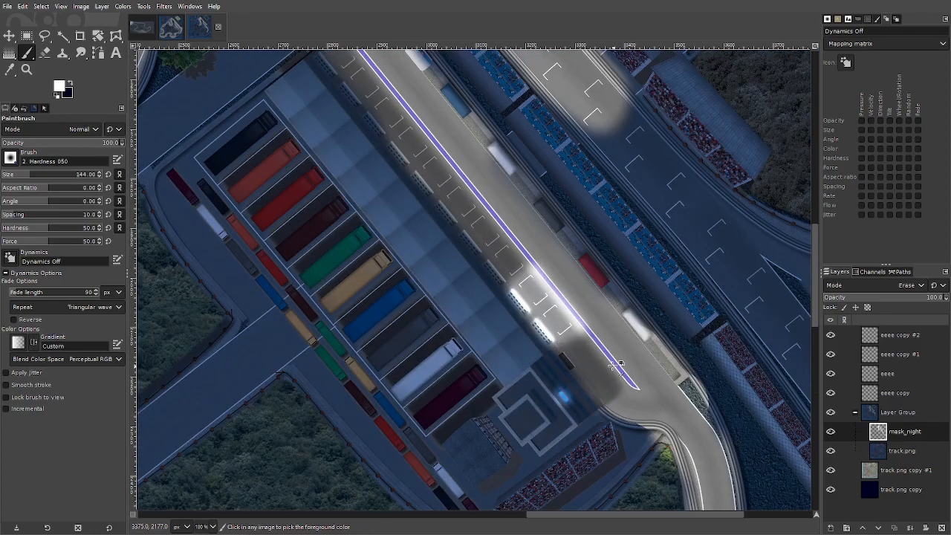
scroll(606, 356, up, 3)
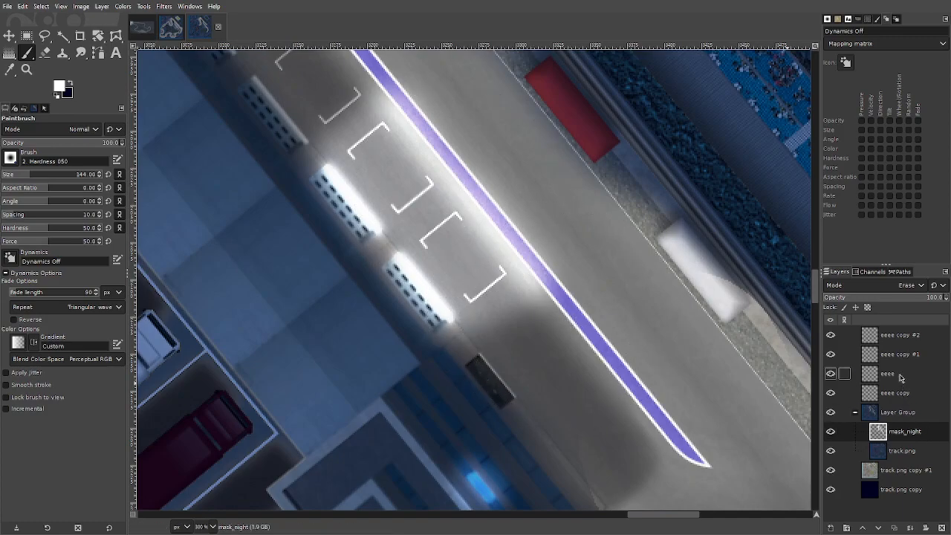
scroll(679, 392, down, 2)
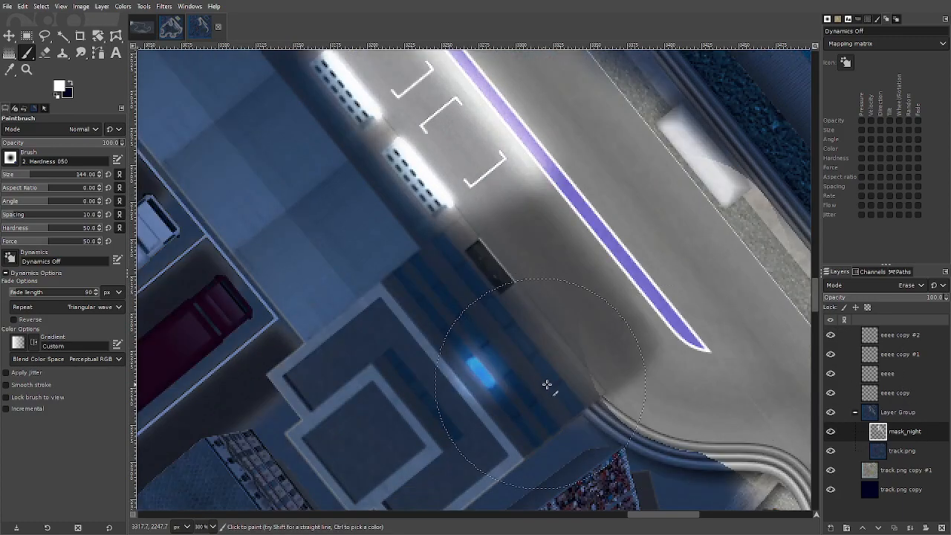
mouse_move(543, 335)
mouse_down()
mouse_move(502, 309)
mouse_move(549, 362)
mouse_move(578, 376)
mouse_up()
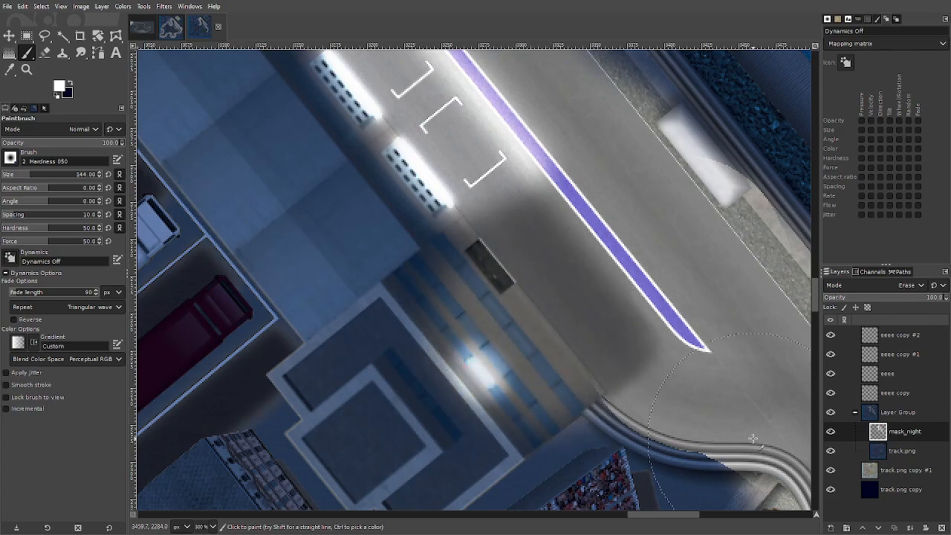
key(ctrl)
key(ctrl+z)
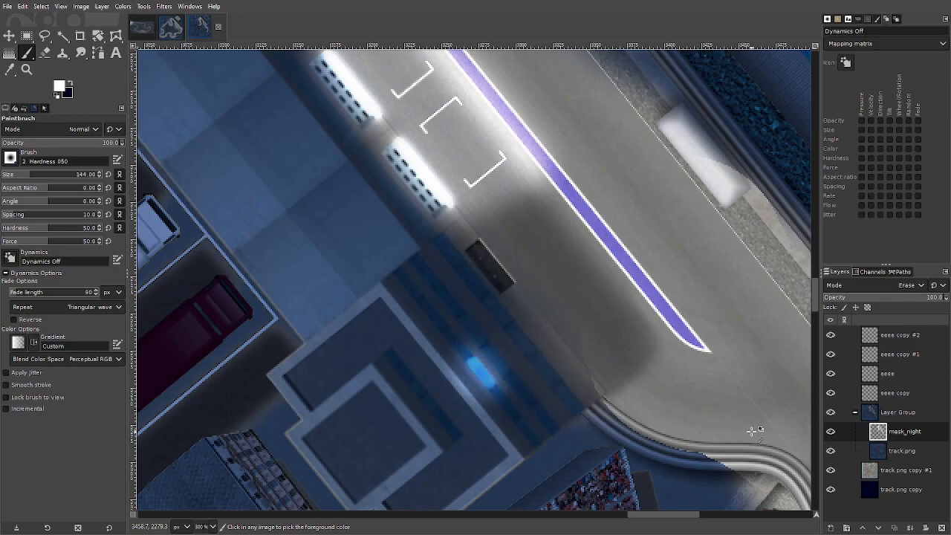
- Test the garage glow layer eeee copy #2 at about 55 opacity, and raise it back to about 96
scroll(624, 342, up, 3)
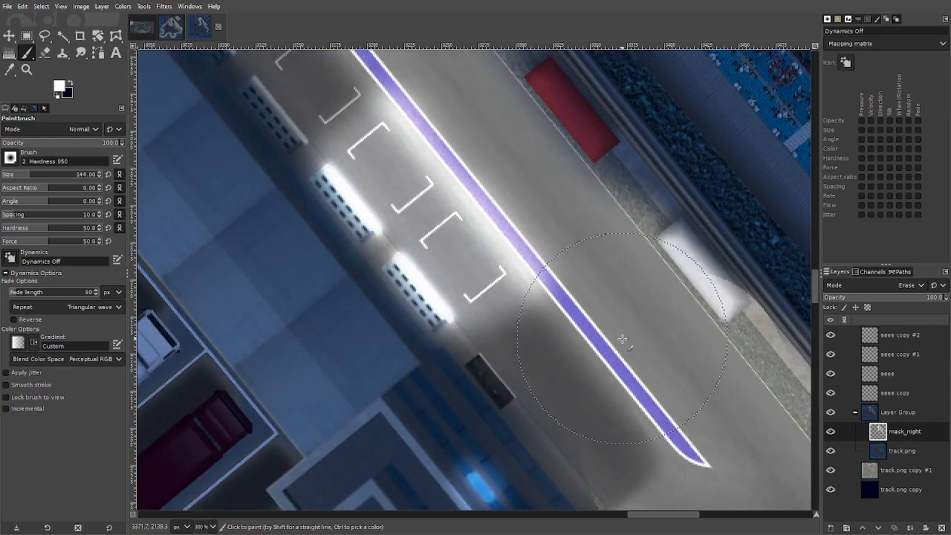
scroll(632, 364, up, 3)
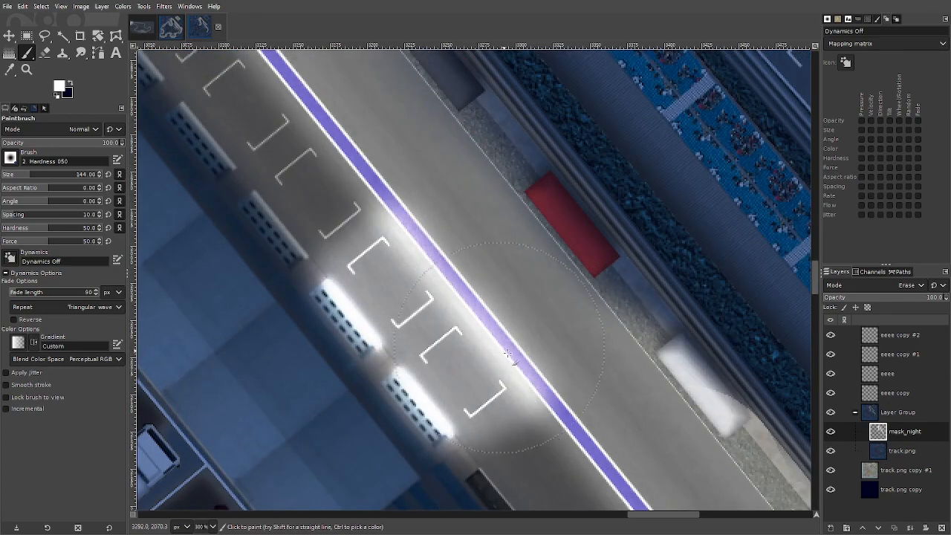
click(911, 340)
mouse_move(901, 302)
mouse_down()
mouse_move(830, 300)
mouse_move(890, 299)
mouse_up()
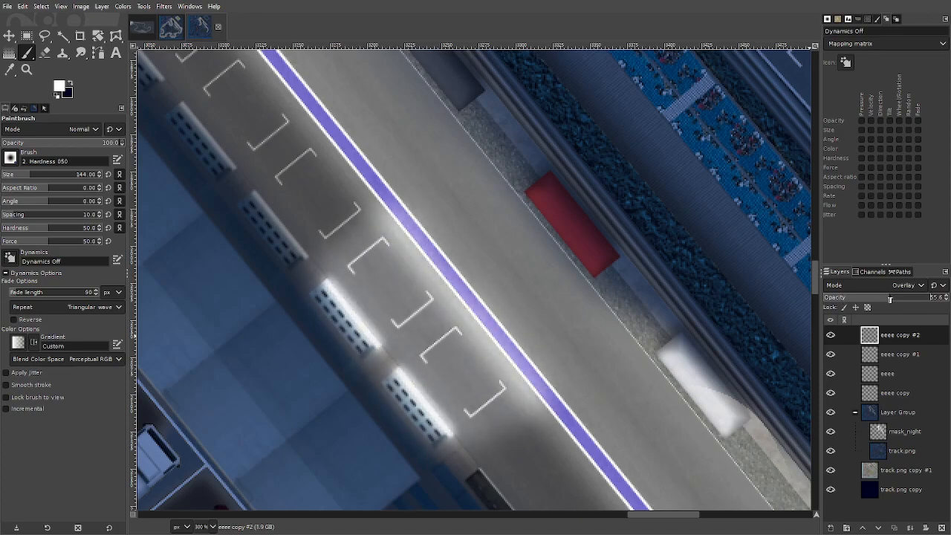
drag(908, 303, 938, 306)
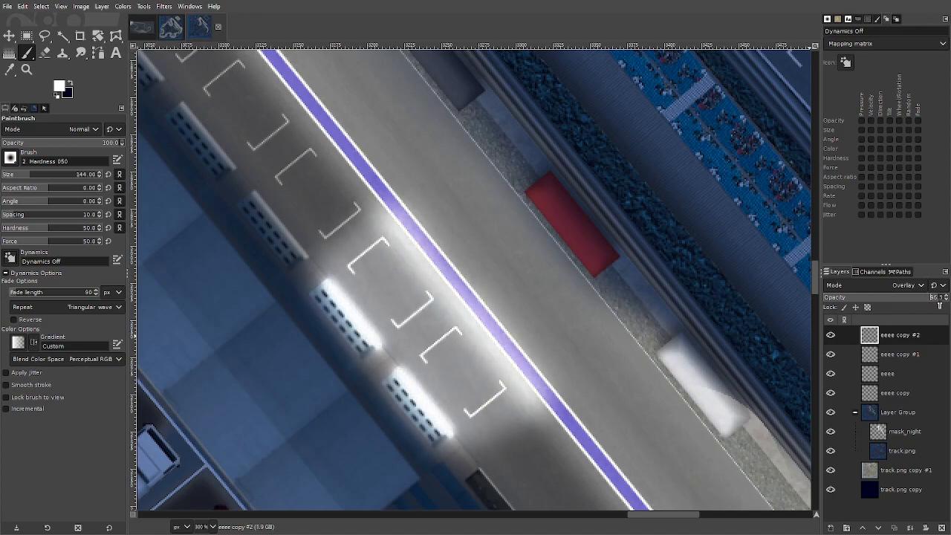
- Try a lower opacity on the garage strips' eeee copy #1 layer, and return it to 100
click(883, 352)
drag(879, 302, 854, 292)
drag(946, 296, 949, 296)
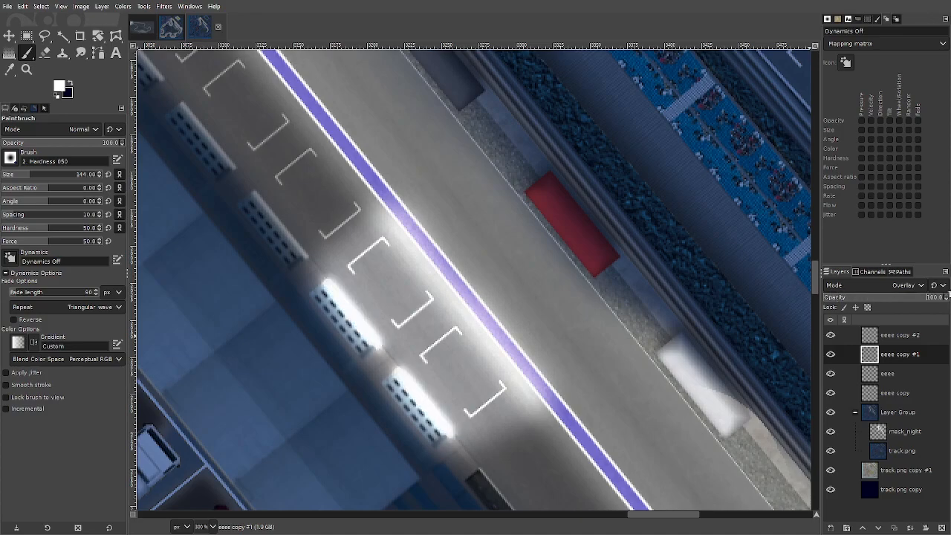
- Erase the lit area on mask_night along both sides of the pit lane's blue line, from its upper to its lower end
scroll(682, 397, down, 3)
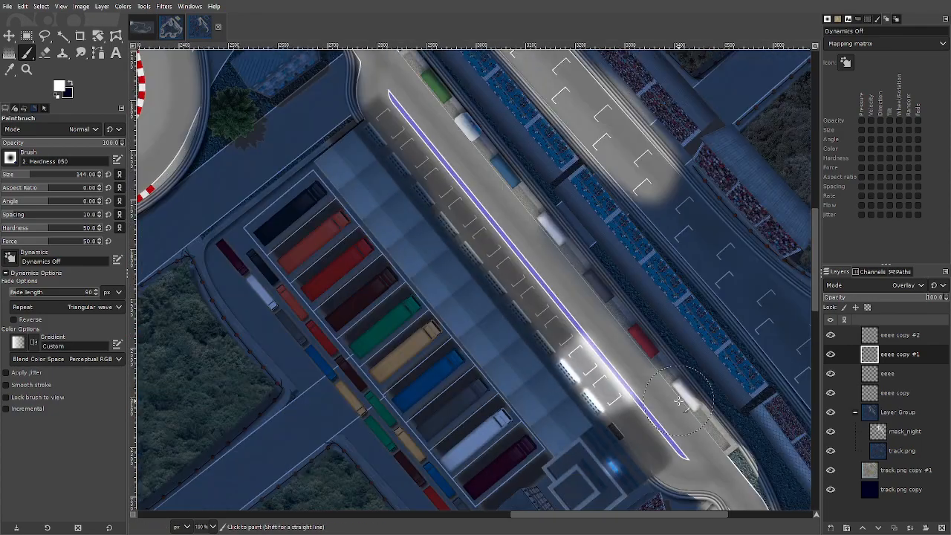
scroll(713, 416, down, 1)
scroll(732, 418, up, 1)
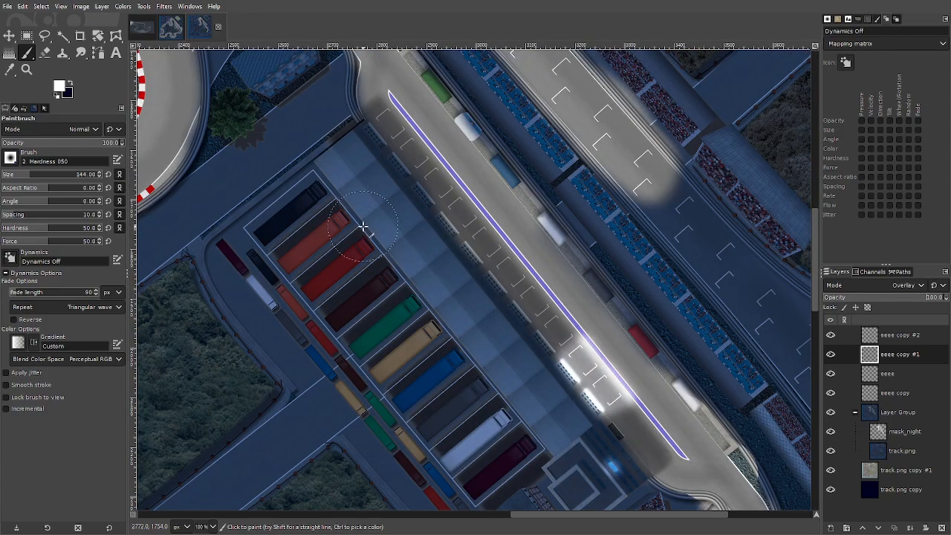
click(45, 52)
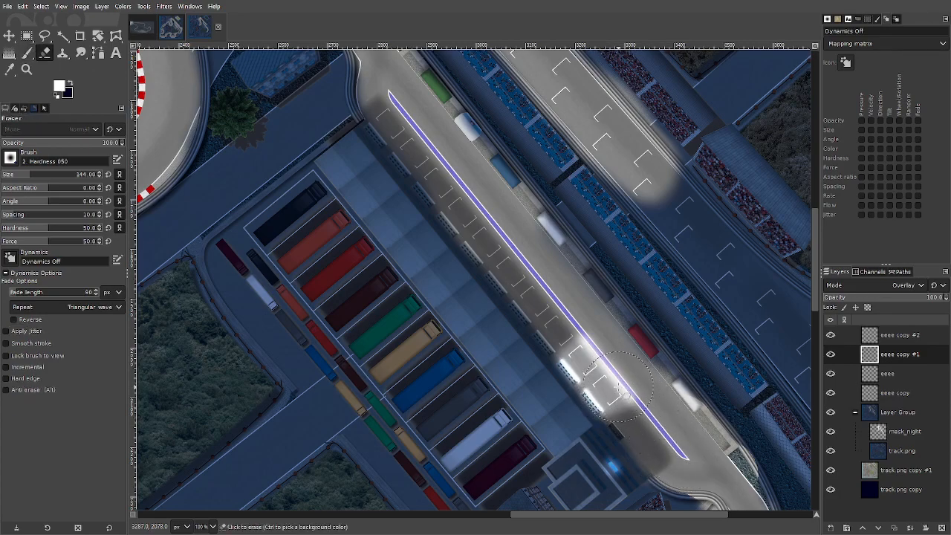
click(914, 432)
mouse_move(622, 381)
mouse_down()
mouse_move(606, 388)
mouse_move(630, 391)
mouse_move(585, 365)
mouse_up()
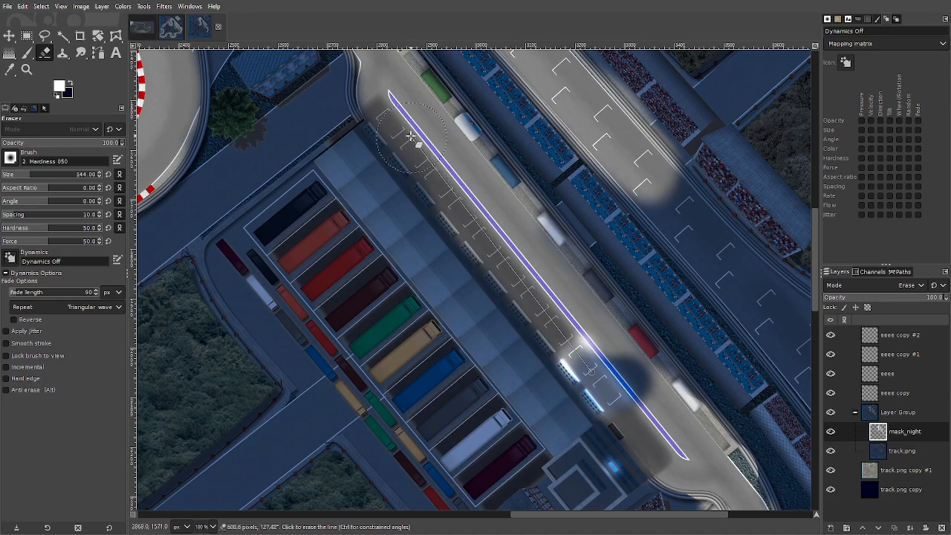
shift+click(380, 111)
click(399, 101)
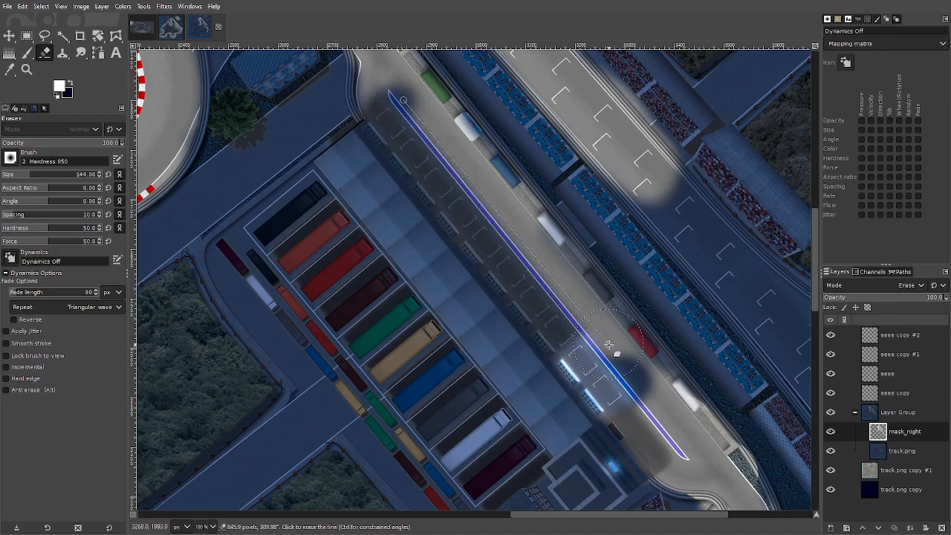
shift+click(628, 371)
mouse_move(628, 371)
mouse_down()
mouse_move(451, 131)
mouse_move(378, 79)
mouse_move(372, 95)
mouse_move(400, 82)
mouse_move(444, 172)
mouse_move(544, 277)
mouse_move(635, 406)
mouse_move(639, 387)
mouse_move(713, 456)
mouse_move(644, 389)
mouse_move(700, 470)
mouse_move(661, 455)
mouse_move(619, 418)
mouse_move(692, 470)
mouse_move(609, 333)
mouse_up()
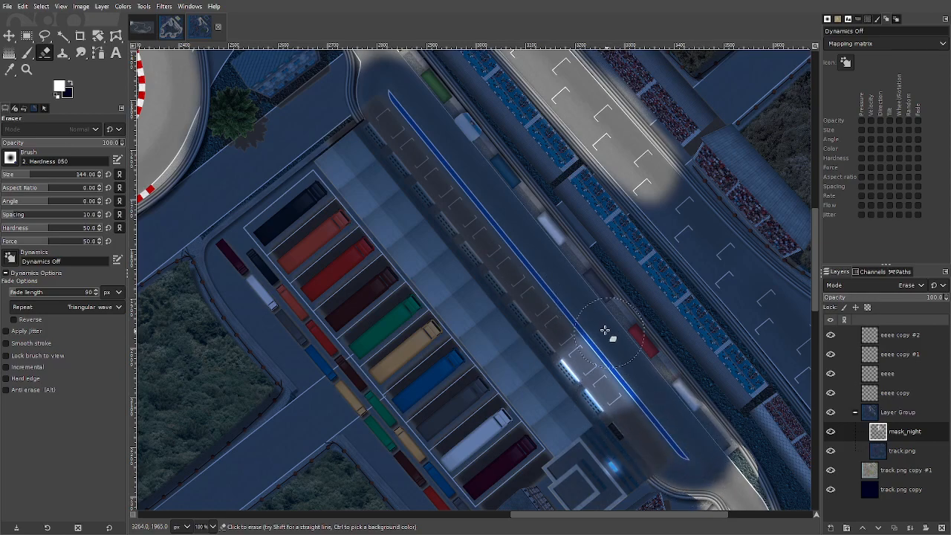
- Duplicate the eeee copy #2 layer, and hide the eeee copy #2 and eeee copy #1 layers
scroll(788, 448, down, 1)
scroll(700, 364, up, 3)
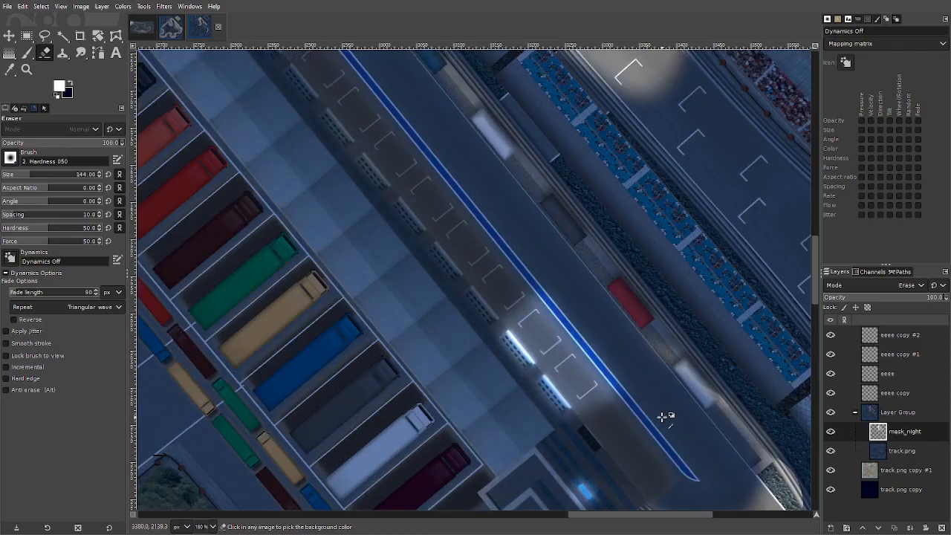
scroll(605, 386, up, 3)
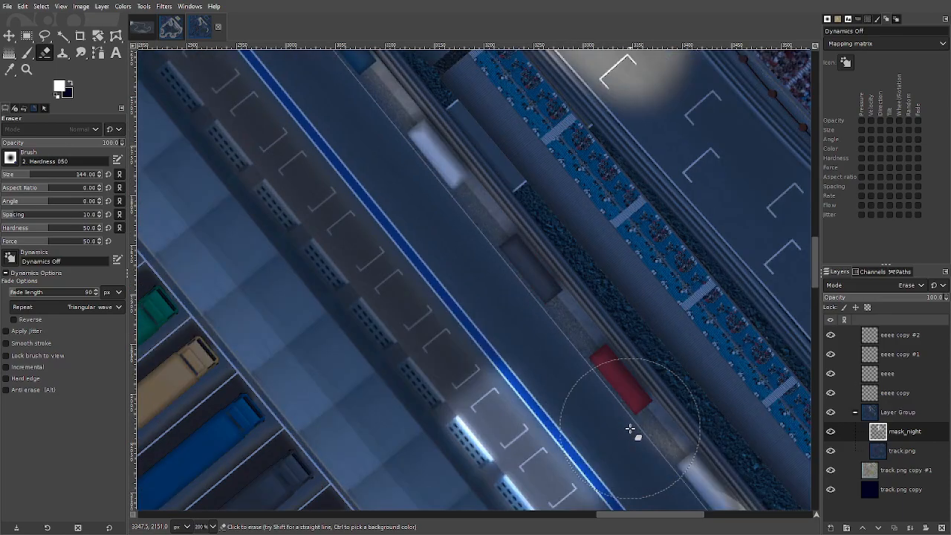
click(927, 343)
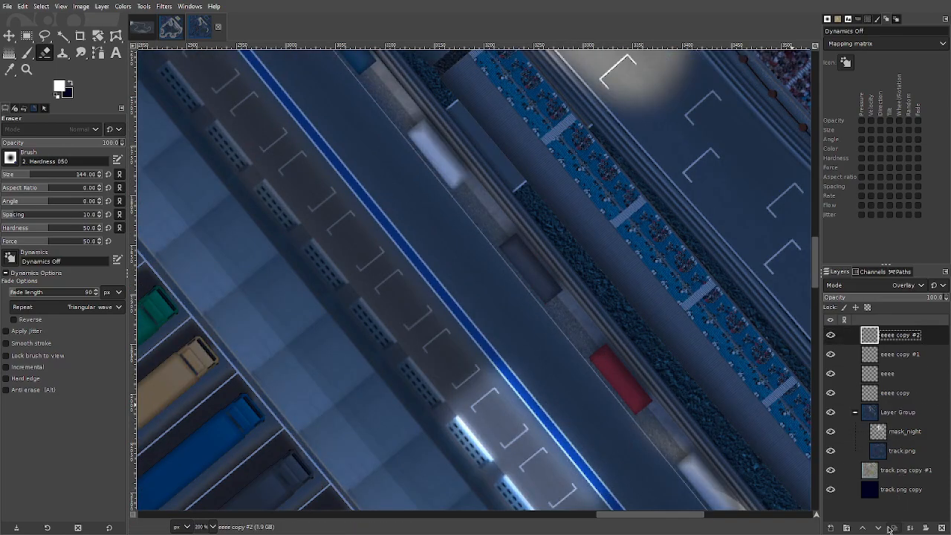
click(891, 527)
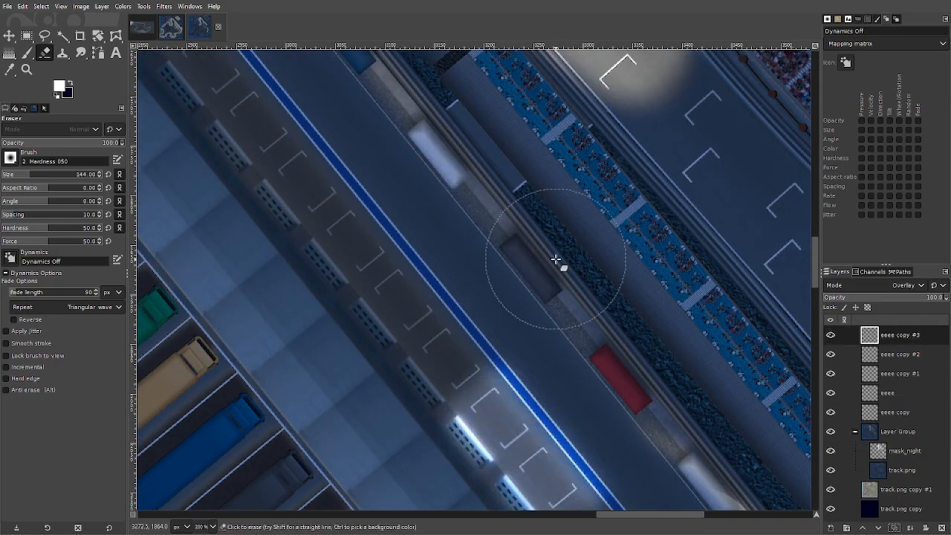
scroll(564, 282, down, 3)
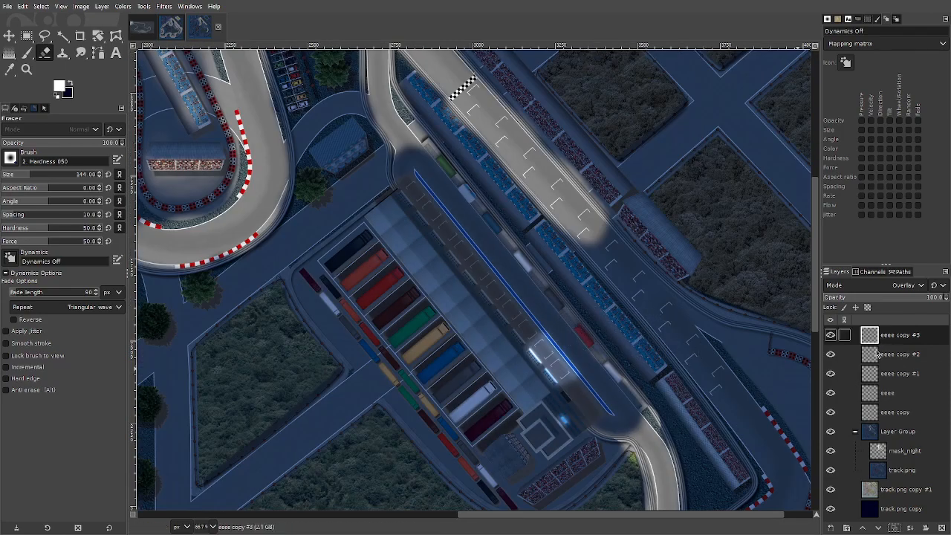
click(832, 355)
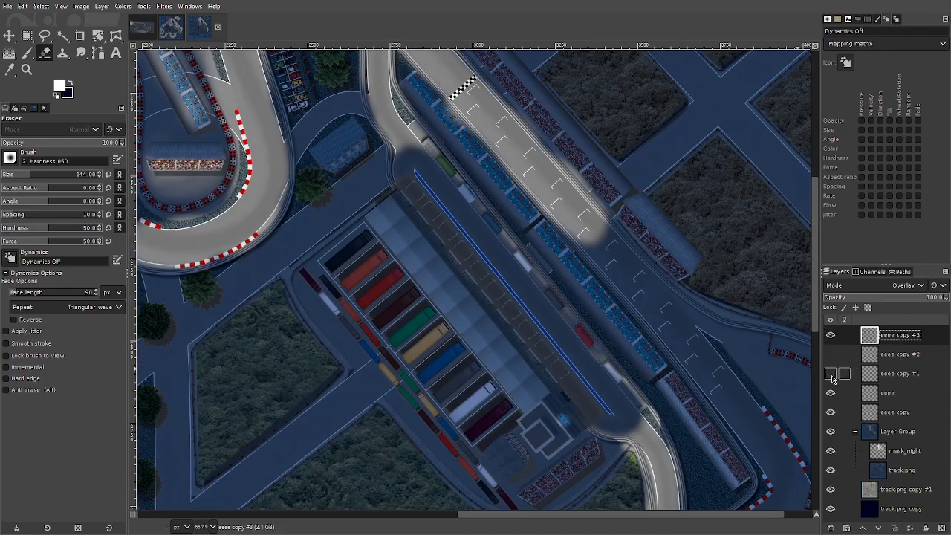
scroll(388, 153, up, 1)
scroll(624, 427, down, 1)
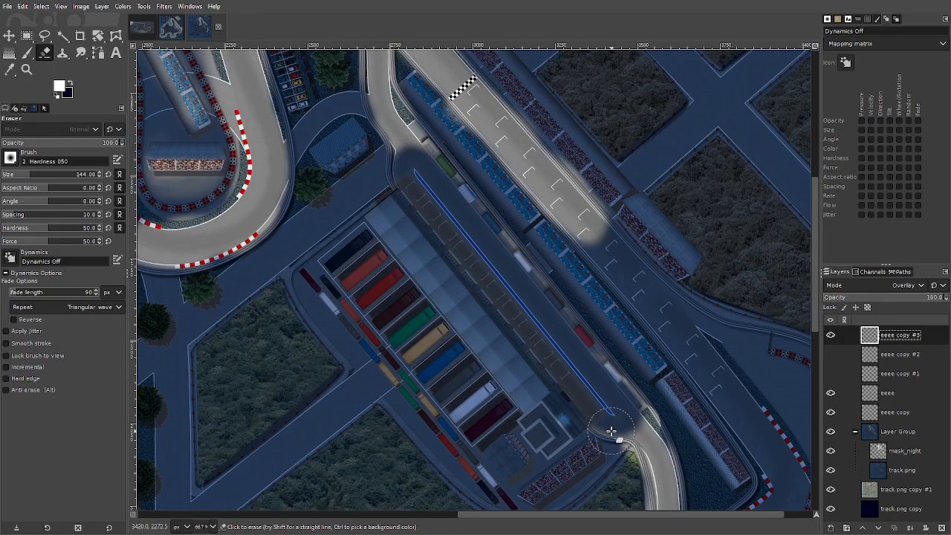
- Paint straight white strokes with the size 144 Paintbrush along the whole pit lane and garage side on eeee copy #3
scroll(637, 412, up, 2)
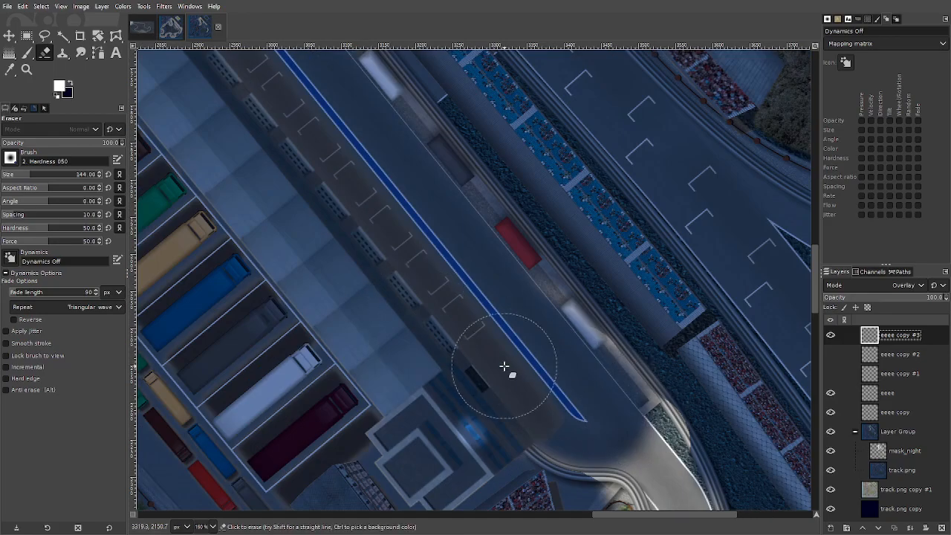
scroll(505, 369, up, 2)
drag(647, 515, 611, 514)
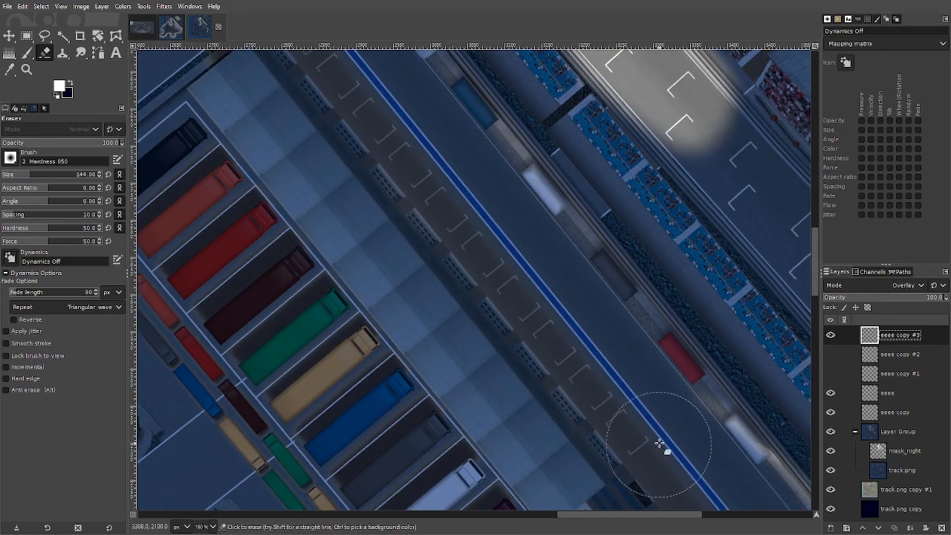
scroll(643, 441, up, 2)
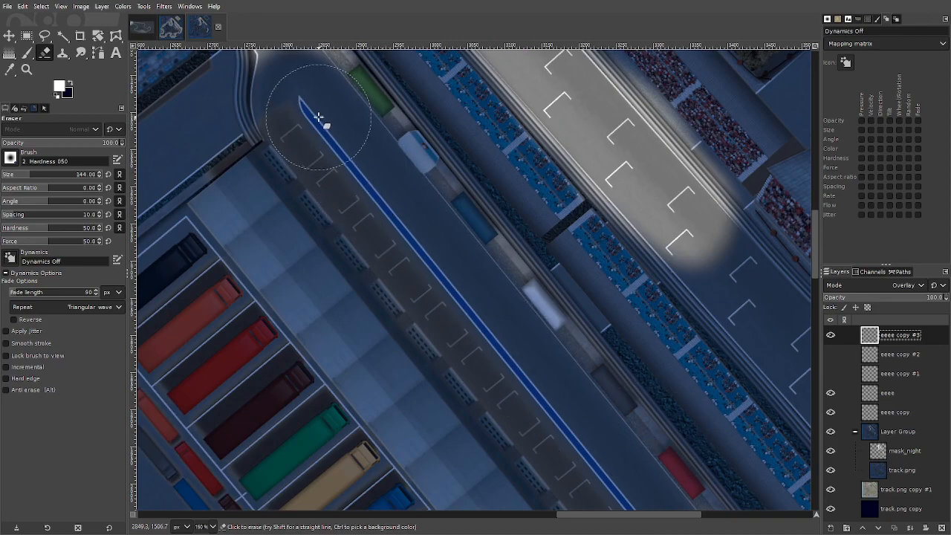
click(27, 52)
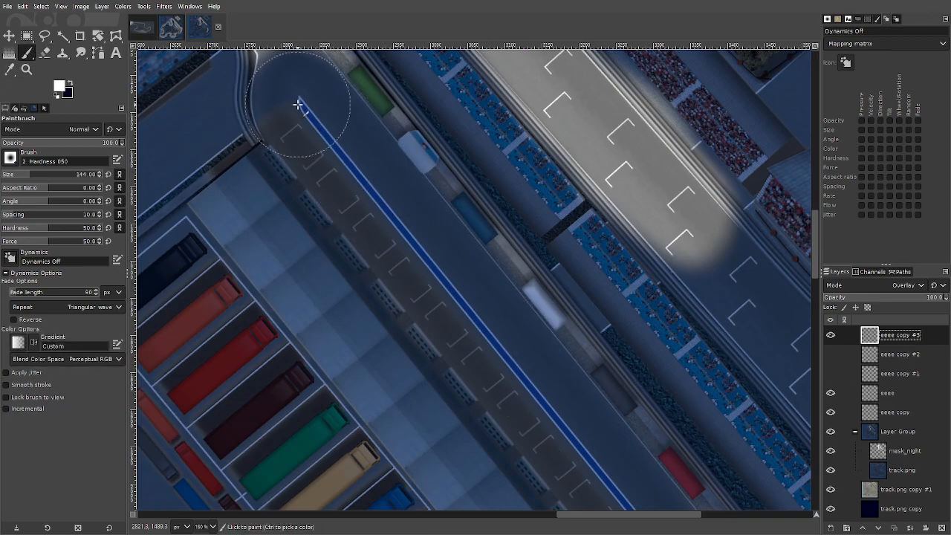
mouse_move(298, 98)
mouse_down()
mouse_move(451, 254)
mouse_move(556, 399)
mouse_up()
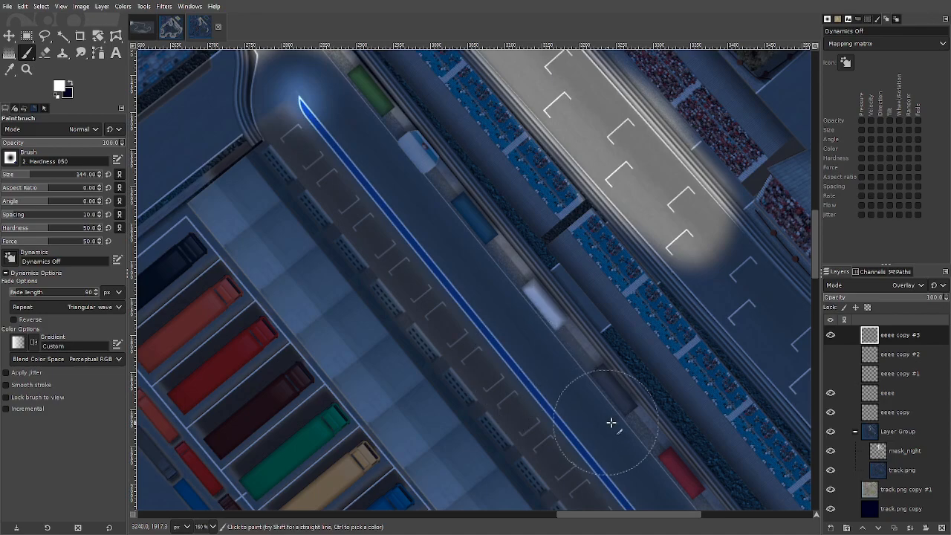
scroll(679, 436, down, 6)
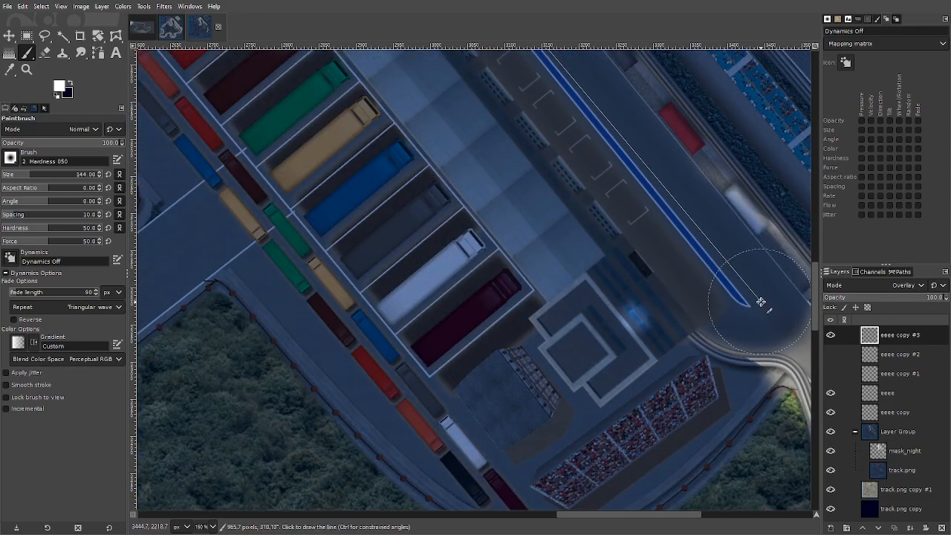
shift+click(753, 299)
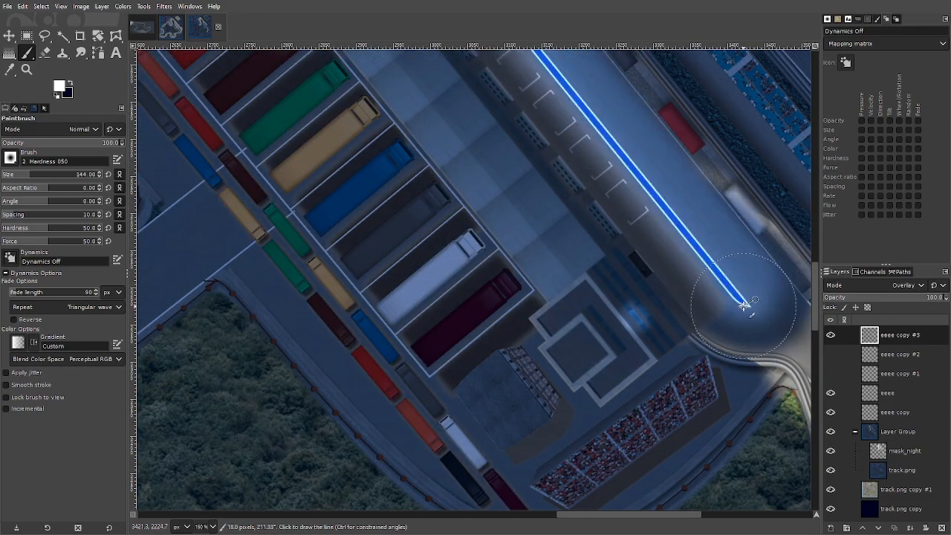
scroll(637, 257, up, 6)
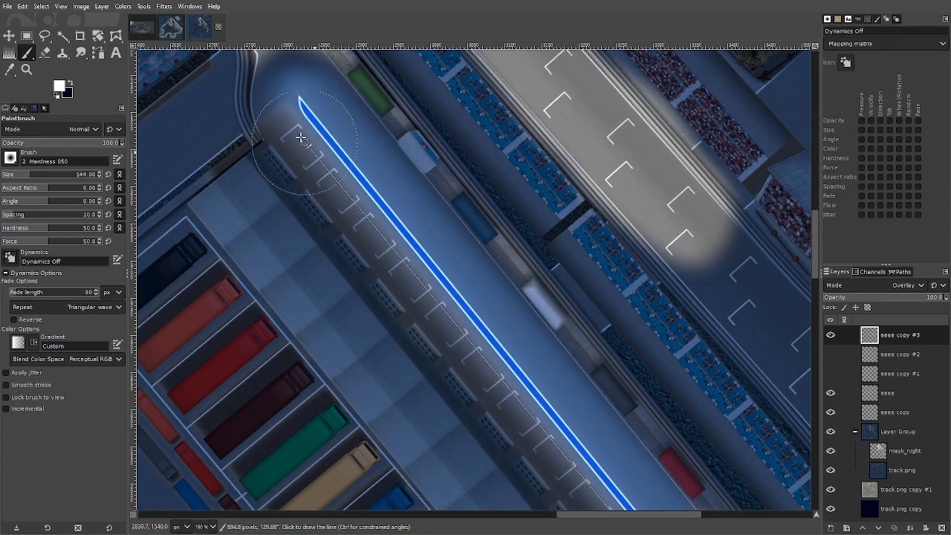
ctrl+scroll(598, 452, down, 4)
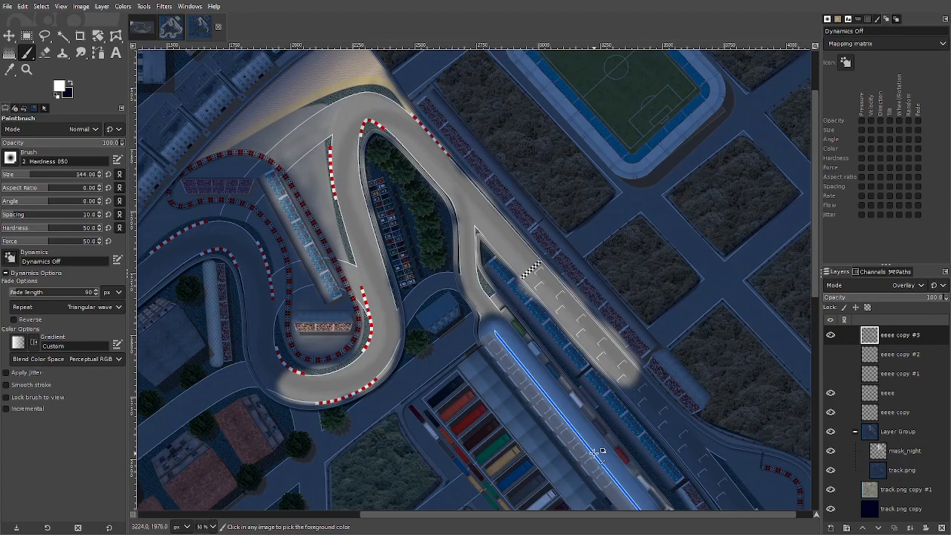
- Examine the white overlay glow along the pit lane and garages, both up close and against the surrounding track
ctrl+scroll(631, 460, up, 2)
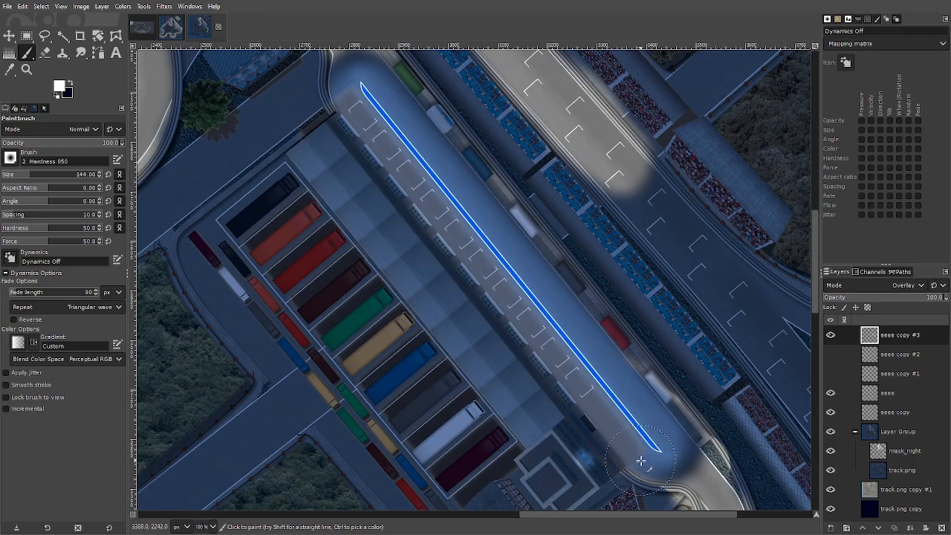
scroll(640, 461, up, 2)
scroll(641, 462, down, 2)
scroll(642, 462, up, 1)
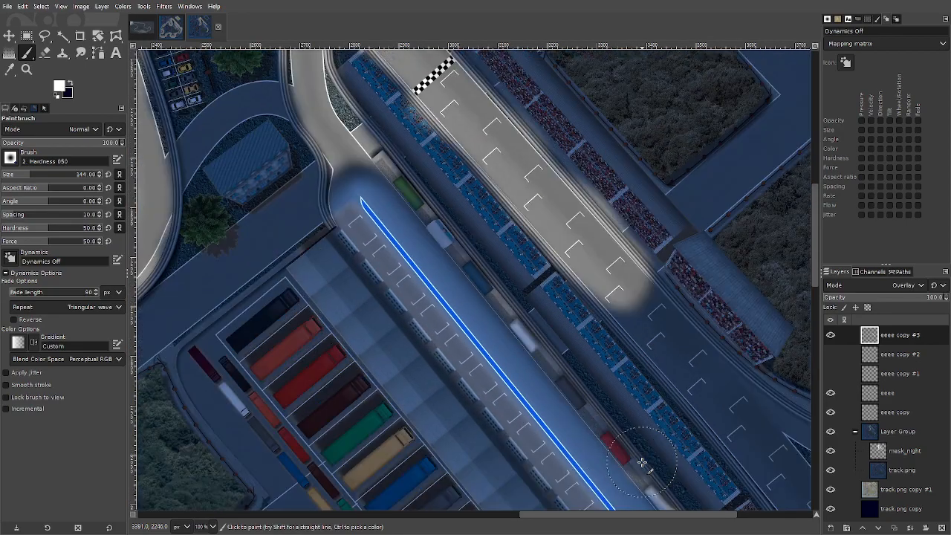
ctrl+scroll(429, 294, up, 3)
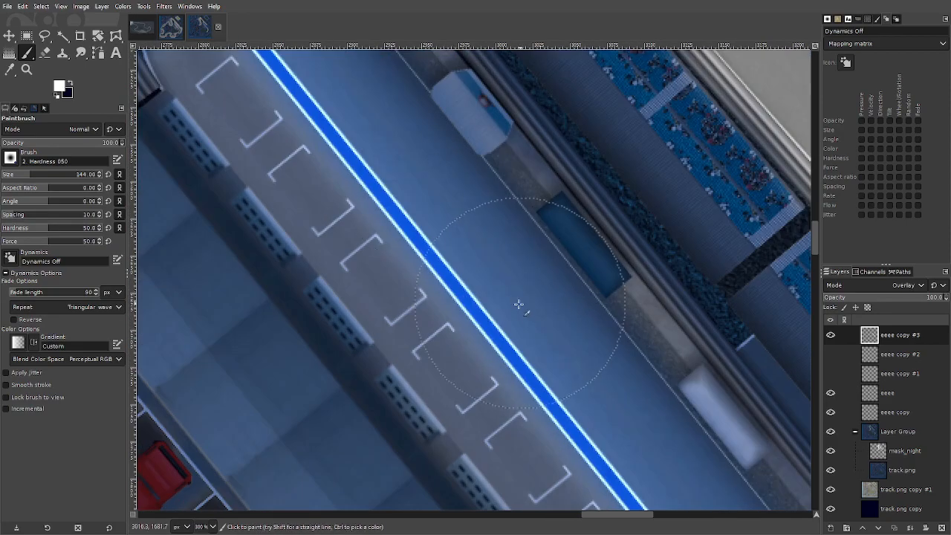
ctrl+scroll(510, 324, down, 3)
ctrl+scroll(514, 345, down, 1)
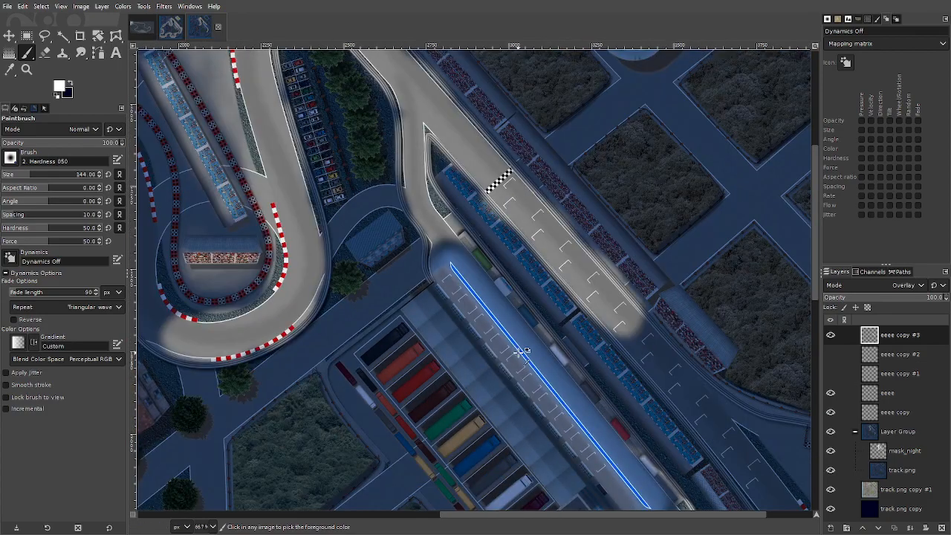
ctrl+scroll(524, 361, up, 1)
ctrl+scroll(538, 387, up, 1)
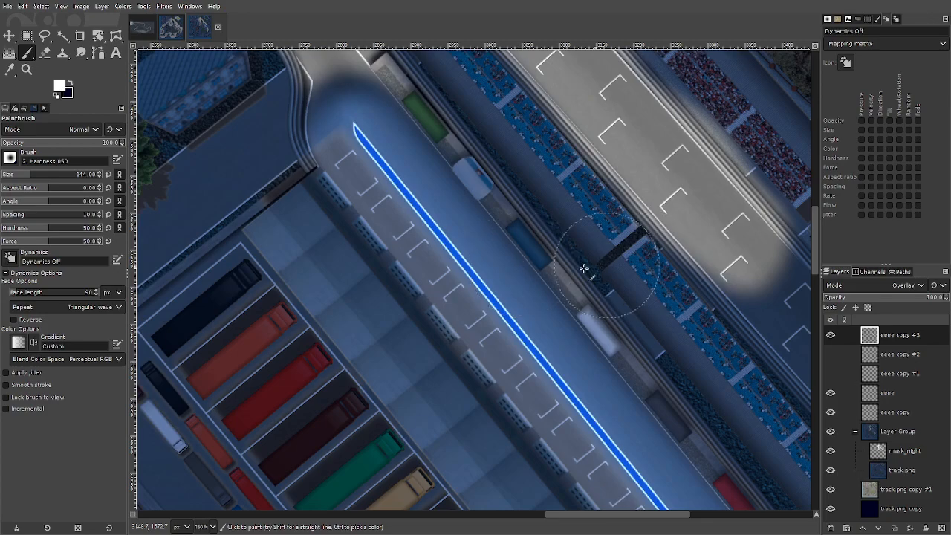
scroll(520, 330, down, 4)
scroll(520, 331, up, 4)
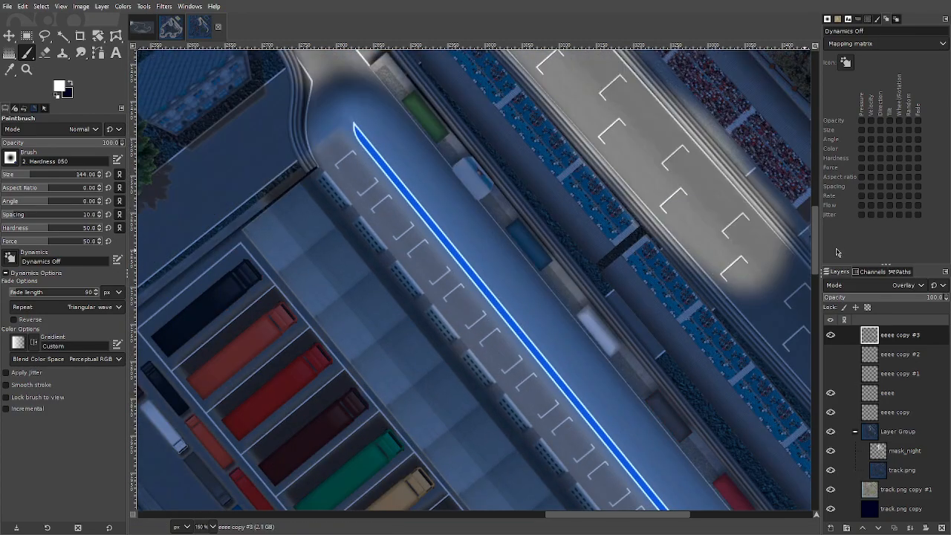
- Apply a Gaussian Blur of 12.47 in X and Y to the pit lane glow on eeee copy #3
click(141, 6)
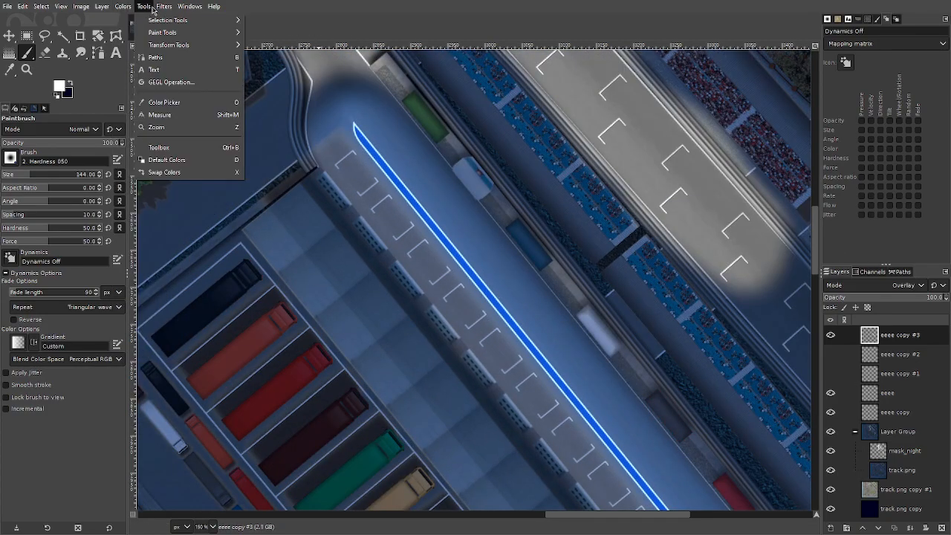
mouse_move(164, 6)
mouse_move(281, 77)
click(318, 90)
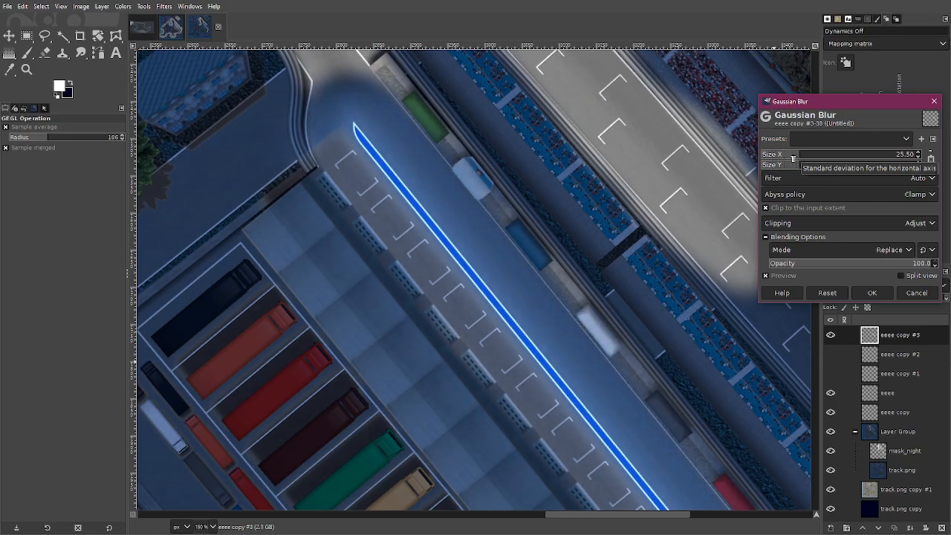
drag(815, 160, 764, 150)
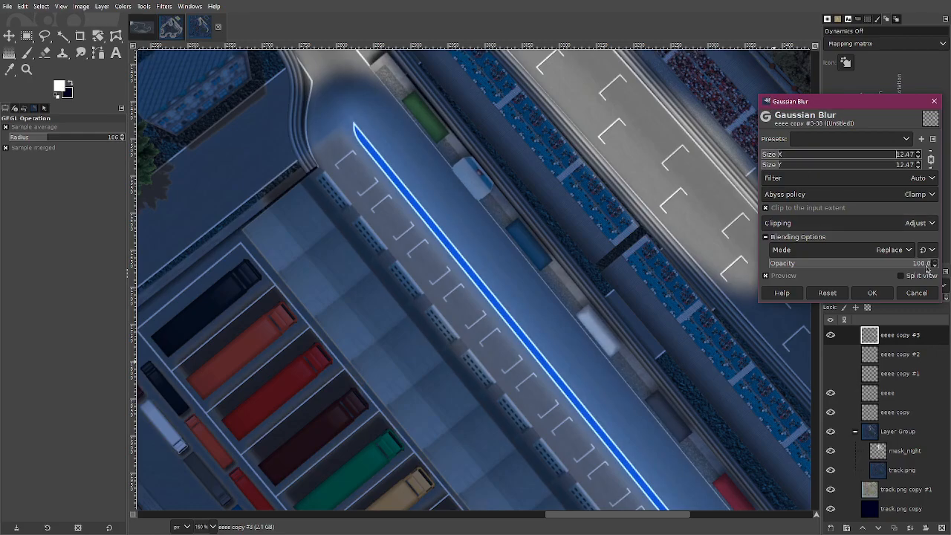
click(883, 295)
scroll(684, 397, down, 3)
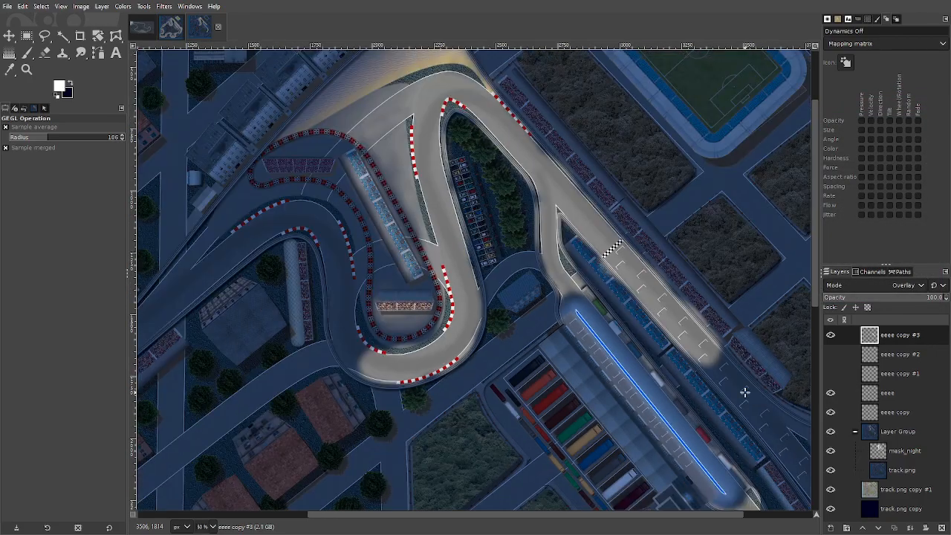
scroll(761, 408, up, 3)
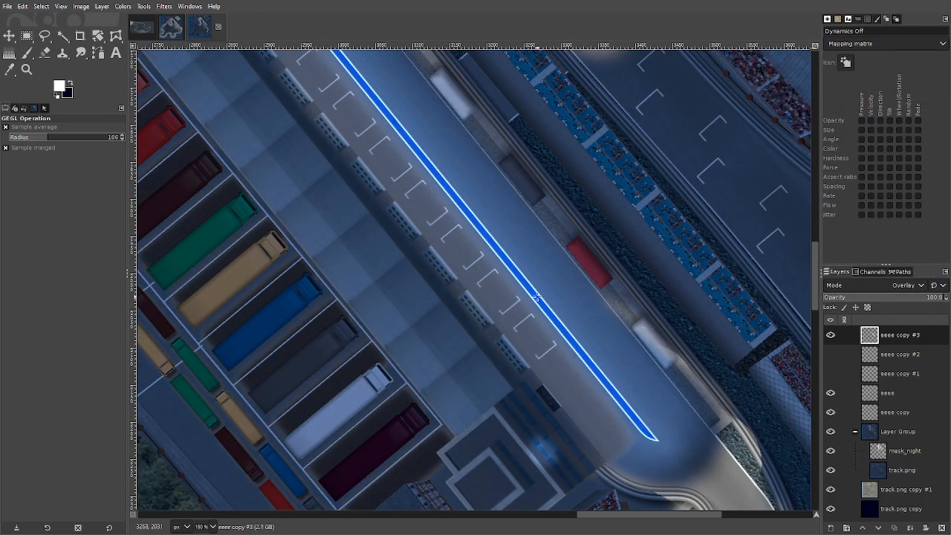
scroll(564, 298, down, 3)
scroll(541, 272, up, 3)
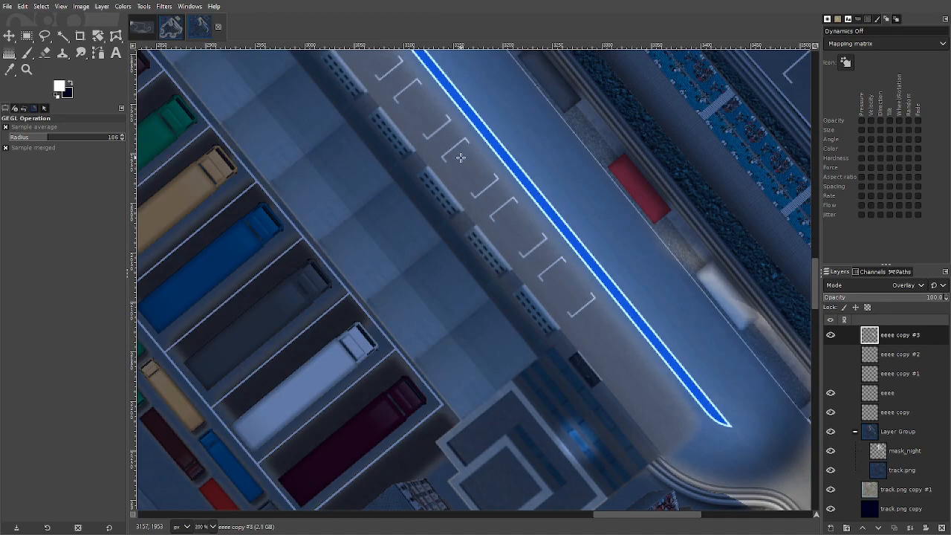
scroll(470, 185, up, 5)
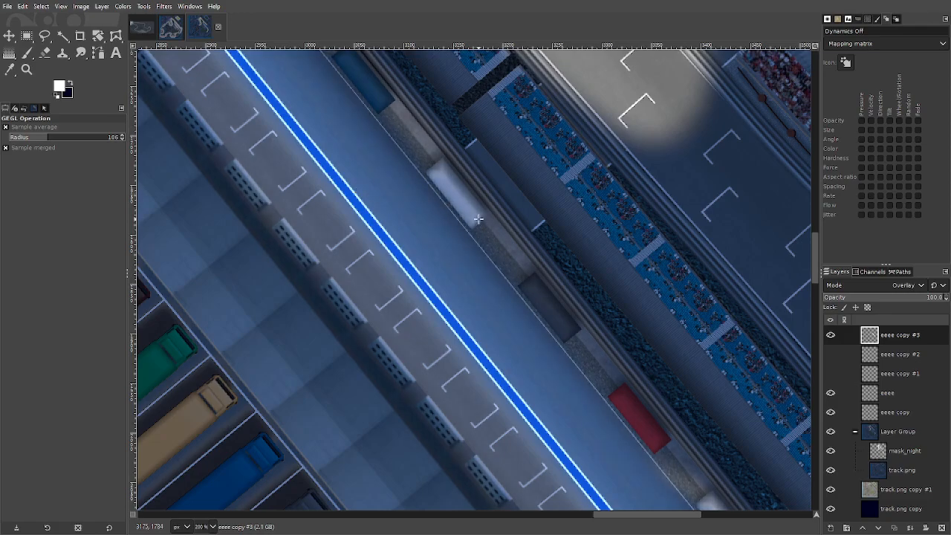
- Undo the pit lane blur and white strokes on eeee copy #3, and show the eeee copy #1 and eeee copy #2 layers
key(ctrl+z)
key(ctrl+z)
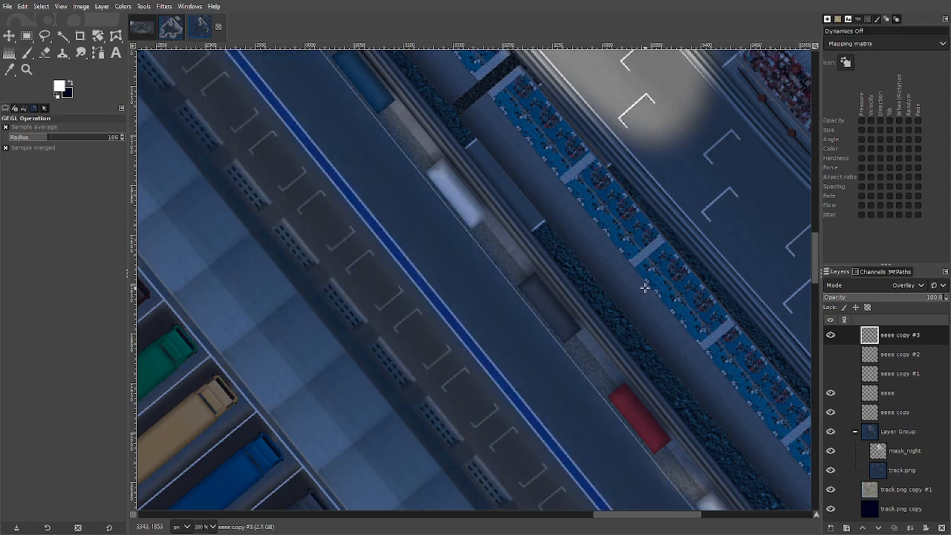
scroll(545, 271, down, 2)
key(ctrl+z)
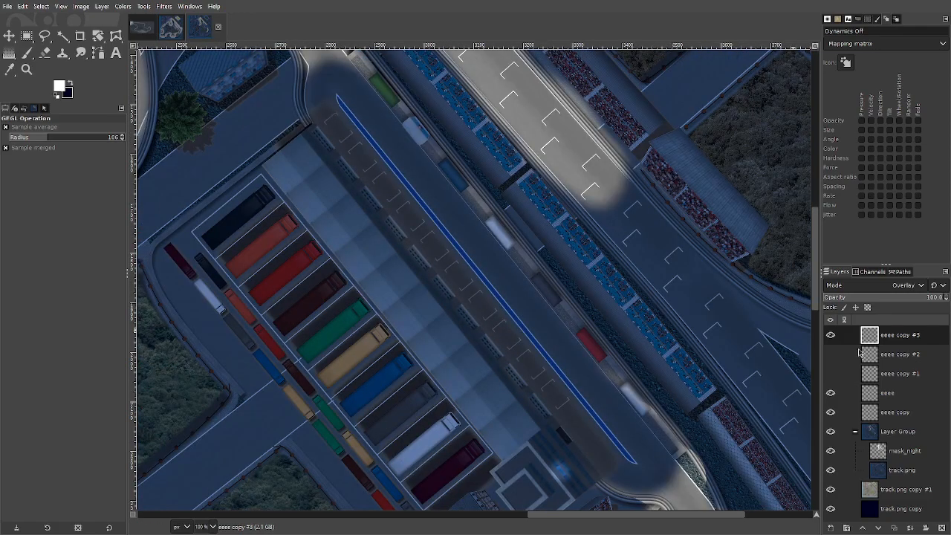
click(830, 373)
click(831, 355)
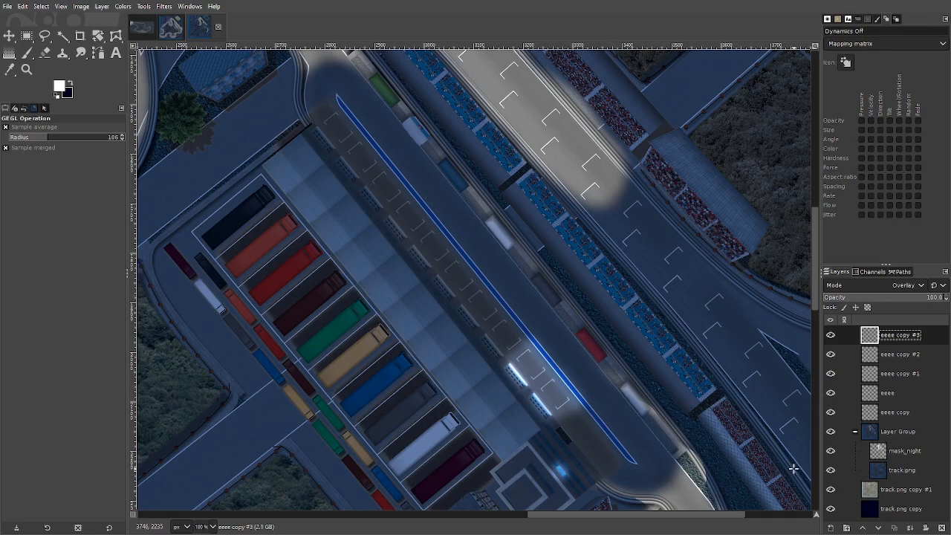
- Paint six evenly spaced round spots on mask_night with the size 80 Paintbrush along the pit lane, from beside the red pit stand to the white one
click(906, 453)
ctrl+scroll(635, 416, up, 3)
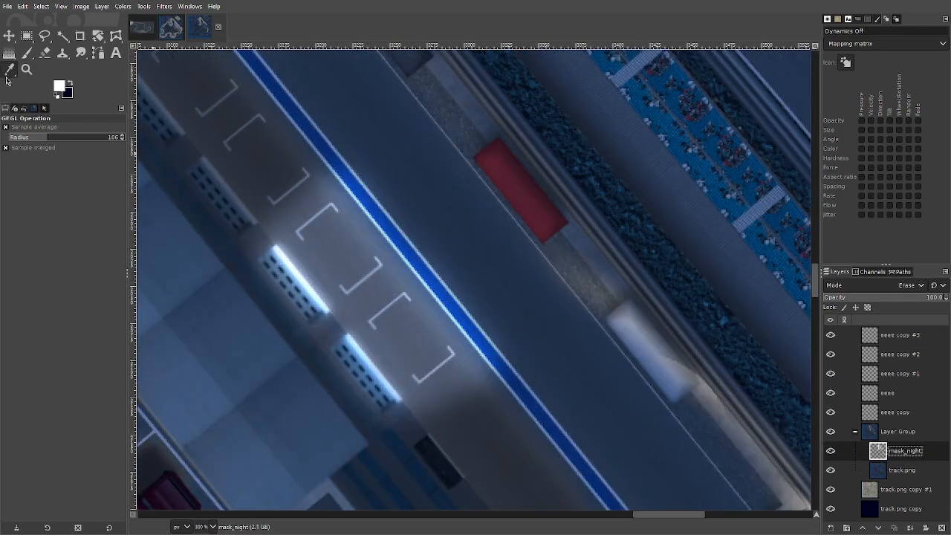
click(27, 52)
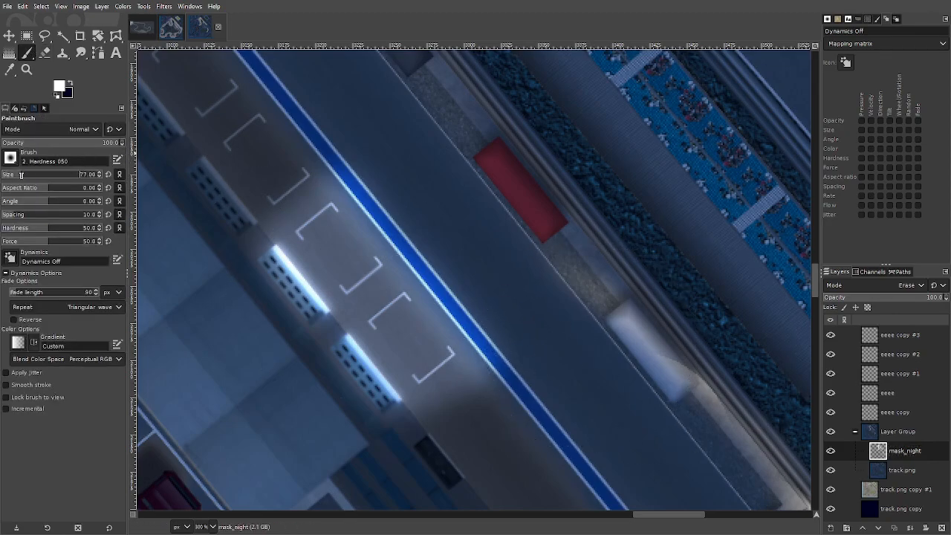
scroll(21, 176, up, 3)
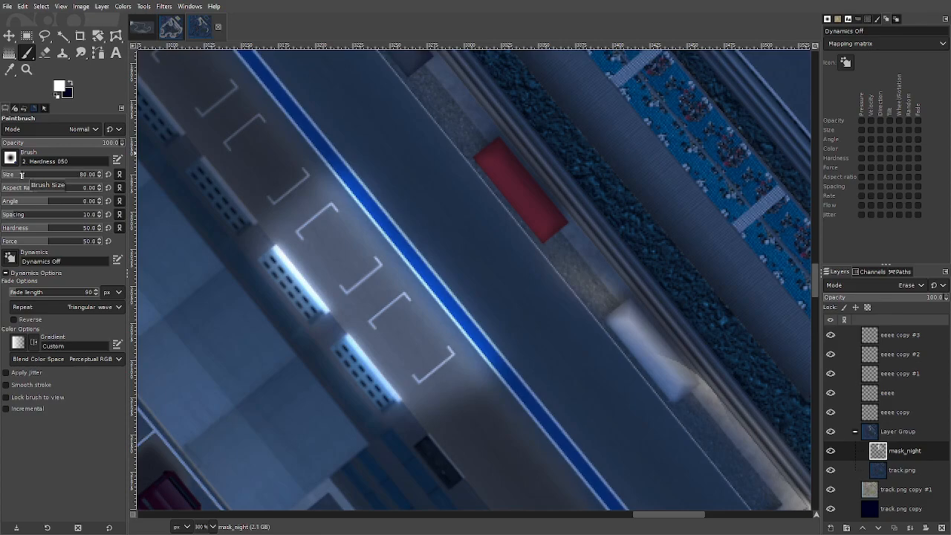
click(555, 335)
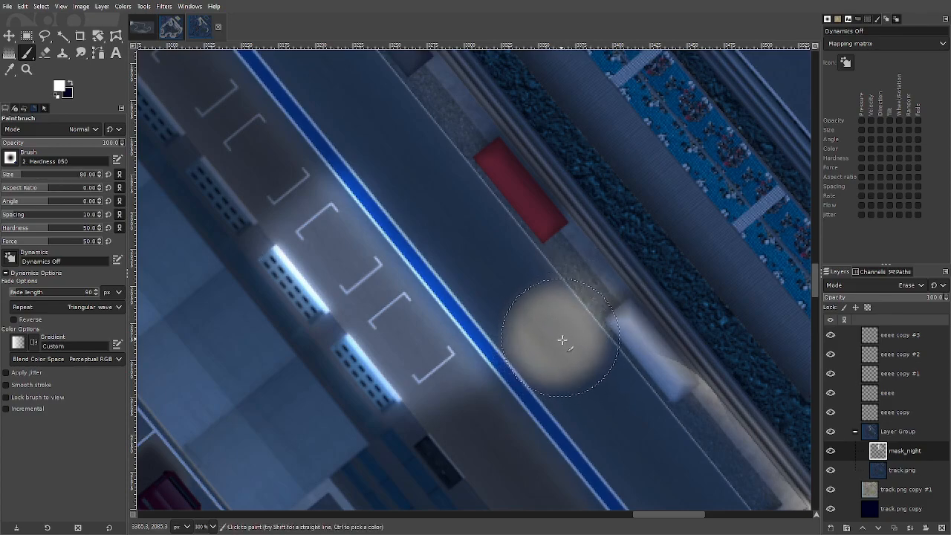
click(482, 252)
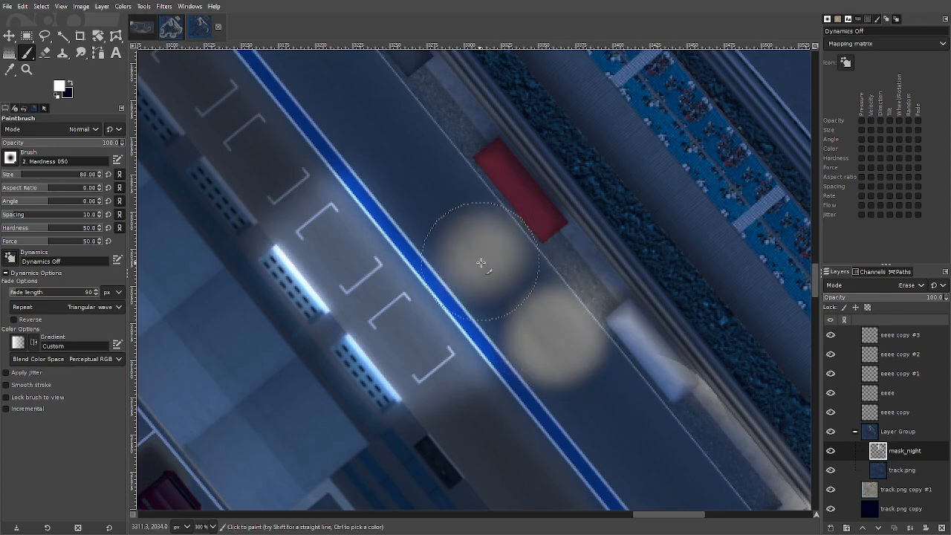
click(410, 169)
scroll(335, 191, up, 5)
click(346, 320)
click(277, 233)
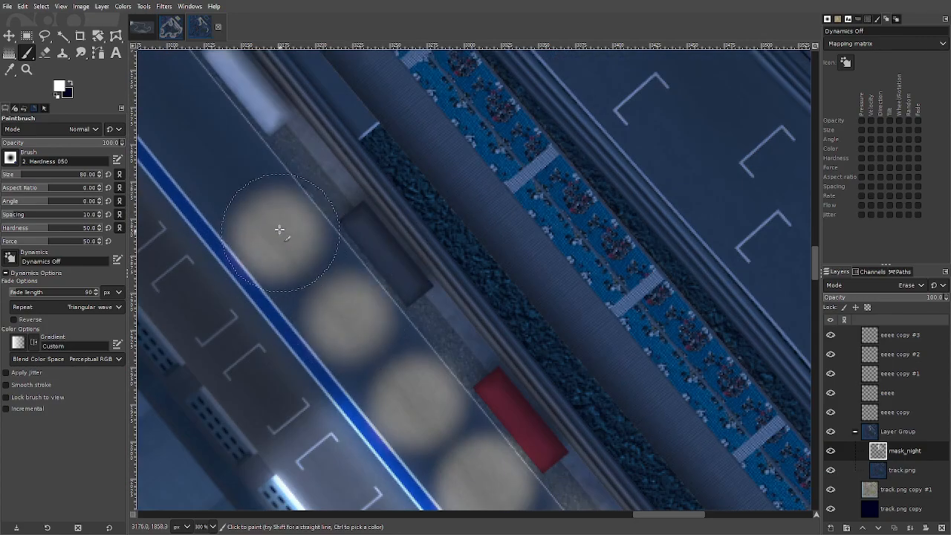
scroll(217, 238, up, 2)
click(211, 256)
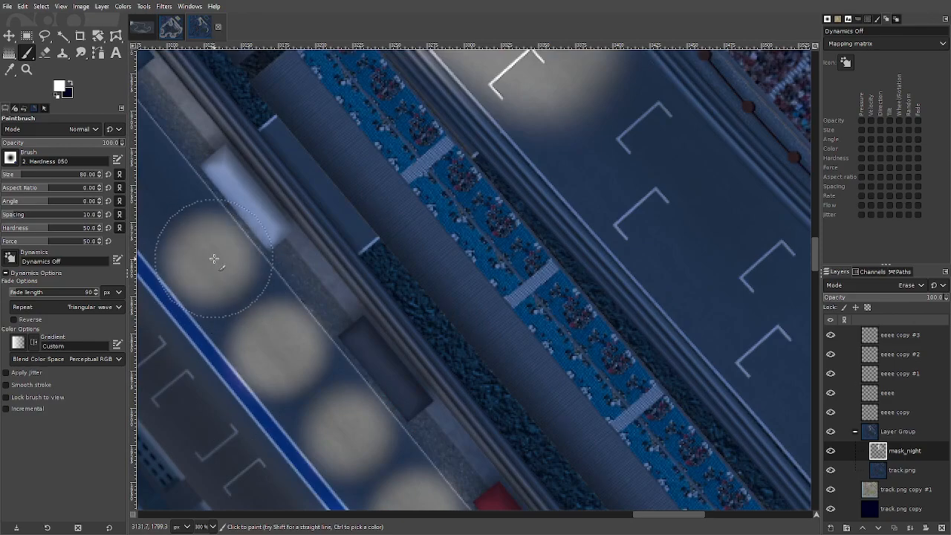
- Continue the mask_night spots with five more dabs up to the green pit stand, and brush in the lane beyond the blue line's end
drag(676, 515, 622, 516)
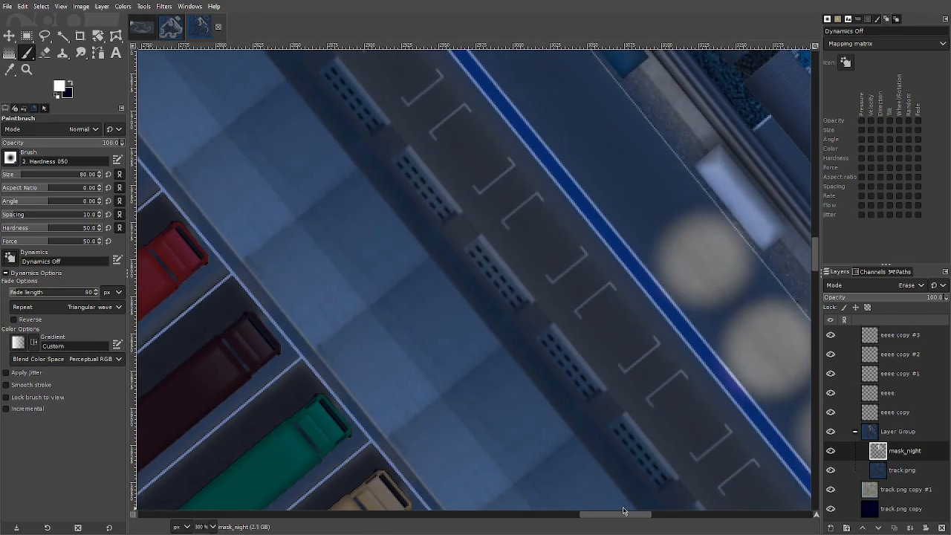
scroll(551, 339, up, 2)
click(629, 289)
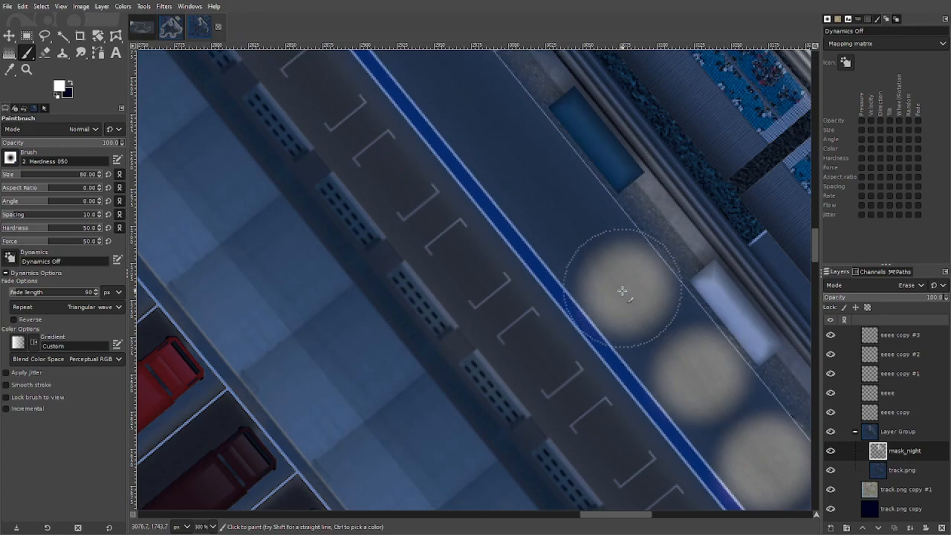
click(543, 198)
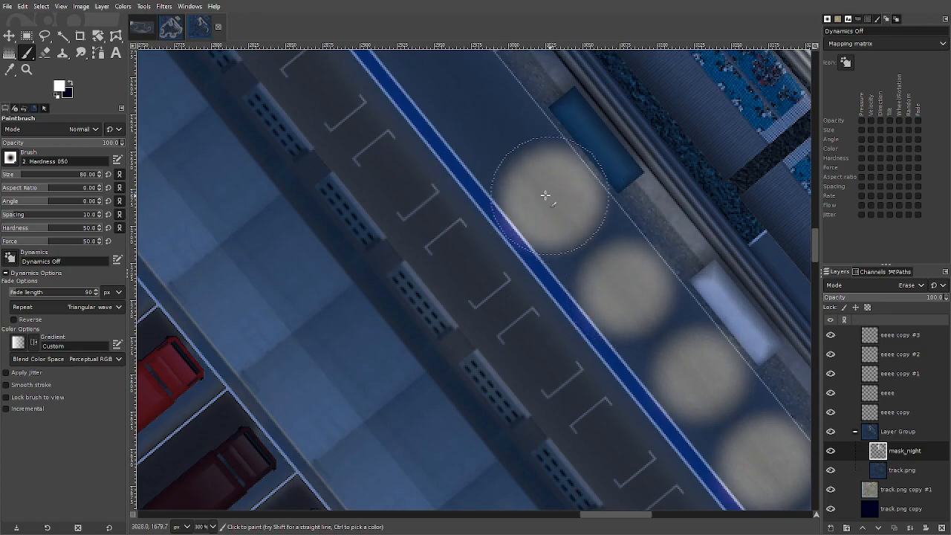
scroll(490, 238, up, 2)
click(474, 219)
scroll(475, 219, up, 2)
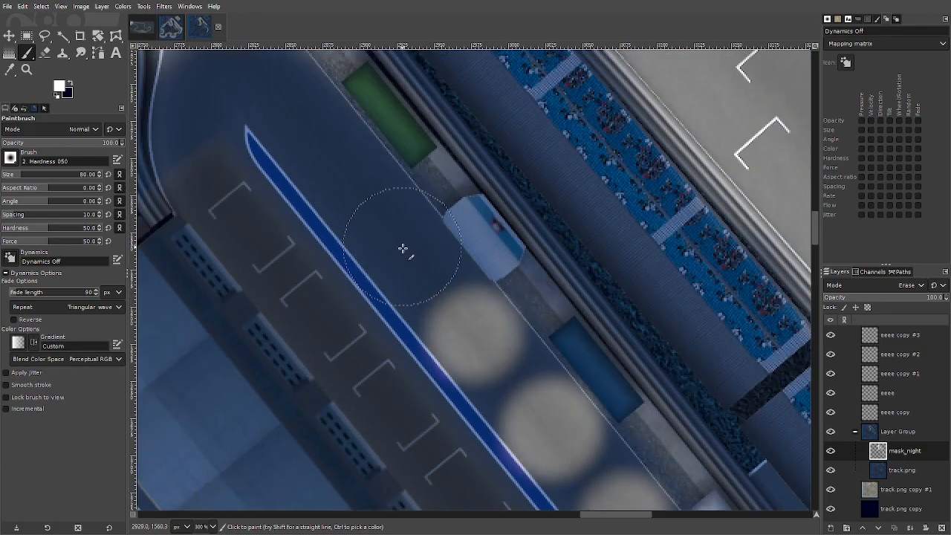
click(402, 242)
click(329, 148)
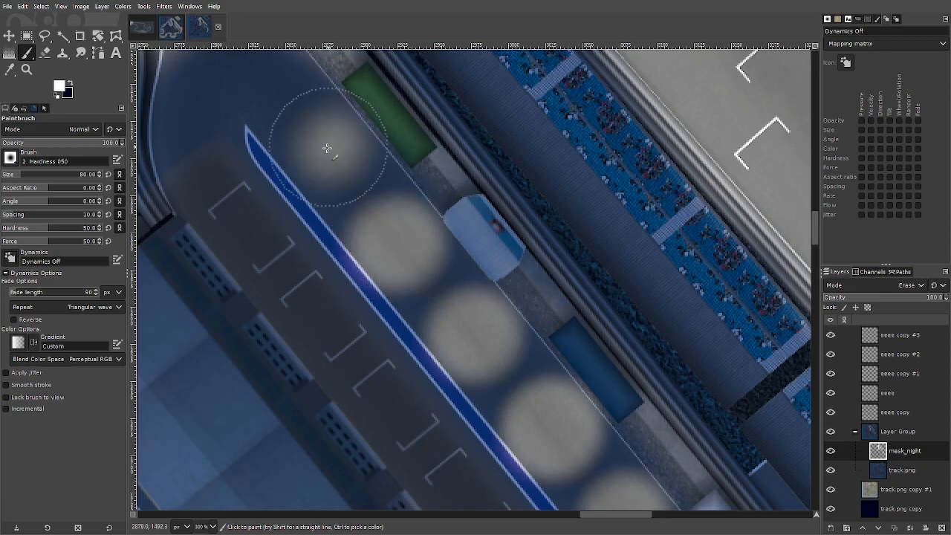
scroll(329, 149, up, 2)
mouse_move(254, 174)
mouse_down()
mouse_move(247, 151)
mouse_move(261, 159)
mouse_move(204, 151)
mouse_move(189, 190)
mouse_move(221, 173)
mouse_up()
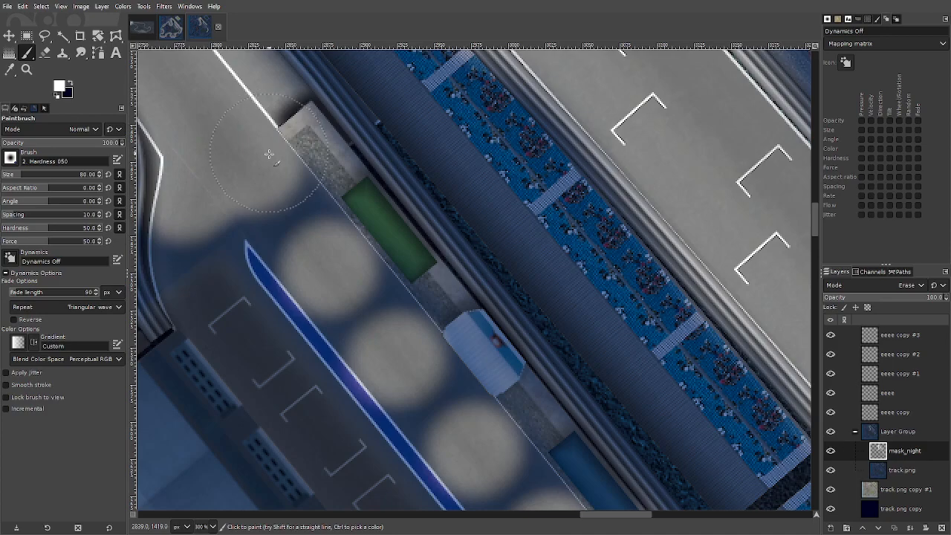
- Add two more mask_night spots at the opposite end of the blue line, and brush in the curved lane beyond them
scroll(527, 318, down, 2)
ctrl+scroll(564, 325, down, 3)
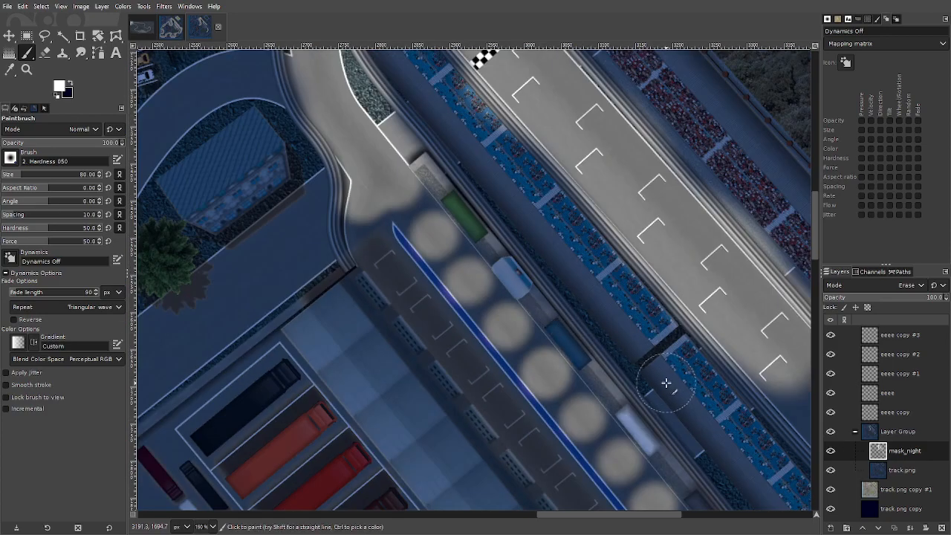
drag(666, 384, 347, 112)
drag(447, 301, 503, 226)
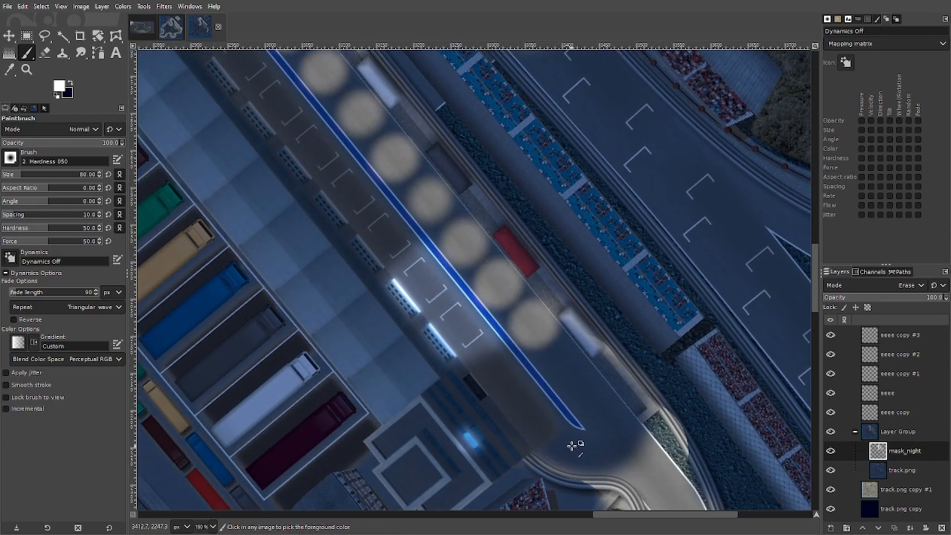
click(566, 364)
click(597, 412)
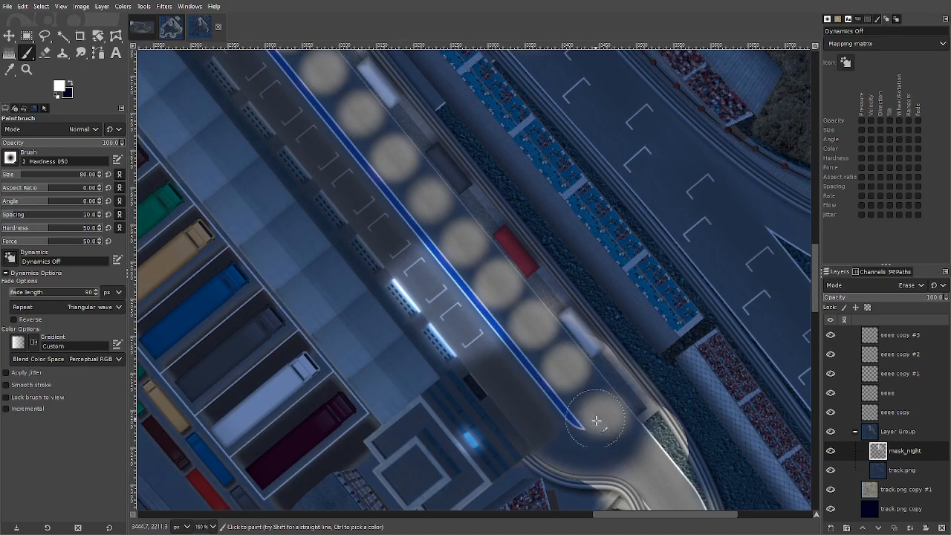
mouse_move(646, 481)
mouse_down()
mouse_move(571, 481)
mouse_move(590, 475)
mouse_move(566, 464)
mouse_move(667, 492)
mouse_up()
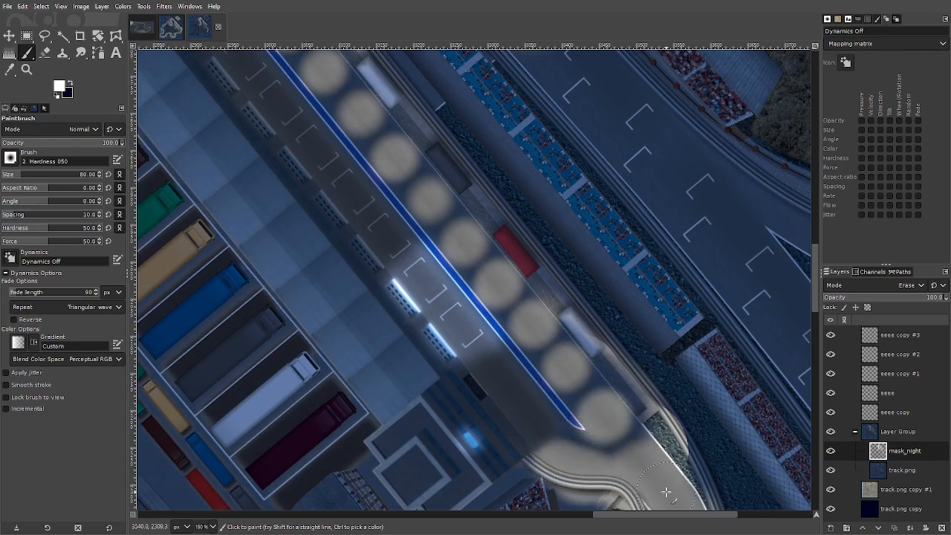
- Try a straight white size 80 Paintbrush stroke over the row of pit lane spots on eeee copy #3, and undo it
scroll(566, 484, down, 3)
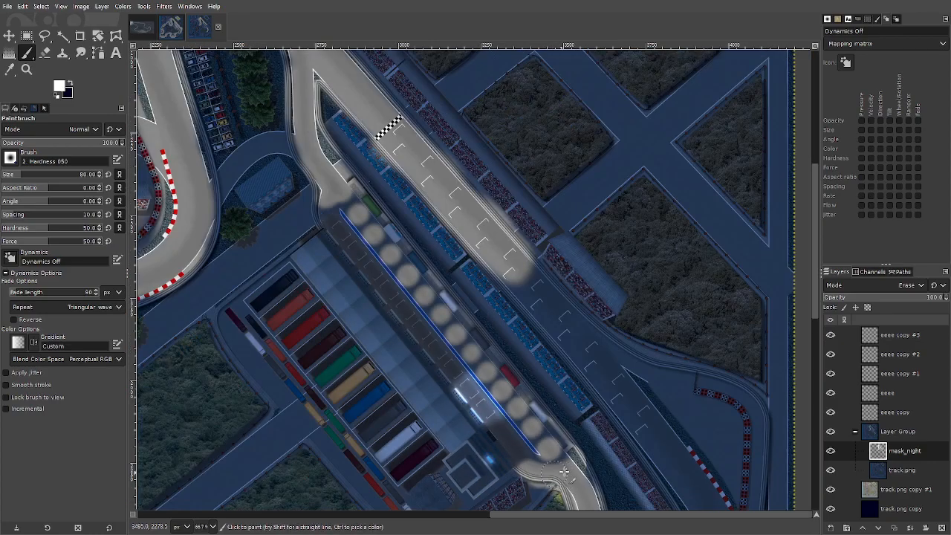
scroll(566, 484, down, 2)
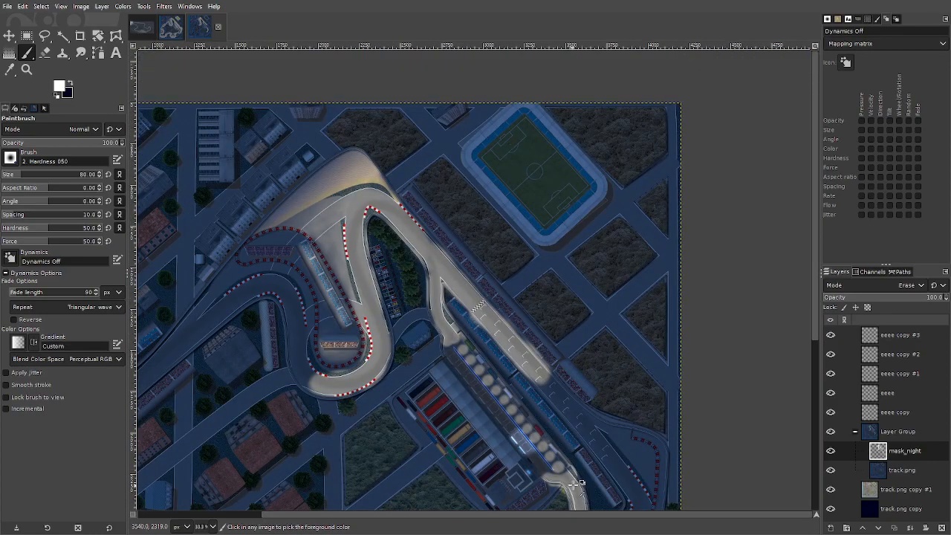
scroll(581, 490, up, 3)
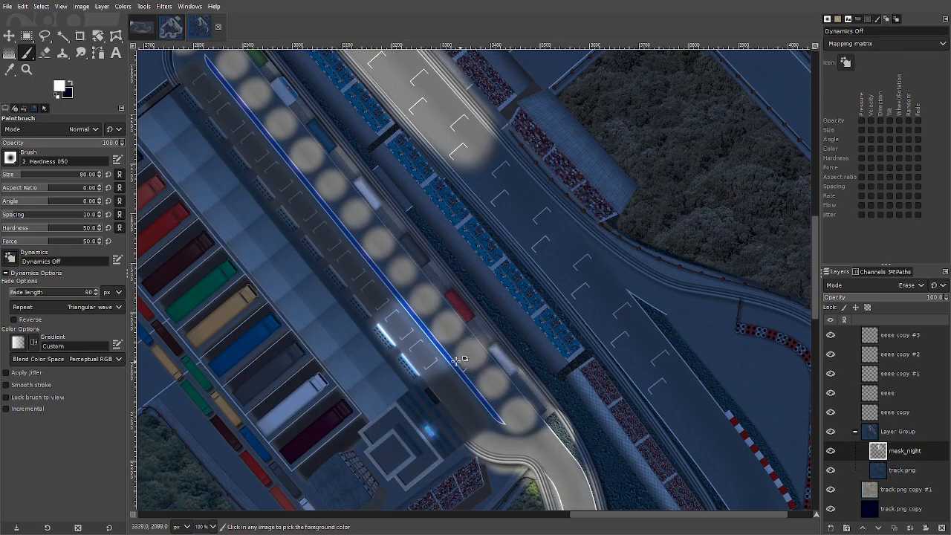
scroll(464, 363, up, 3)
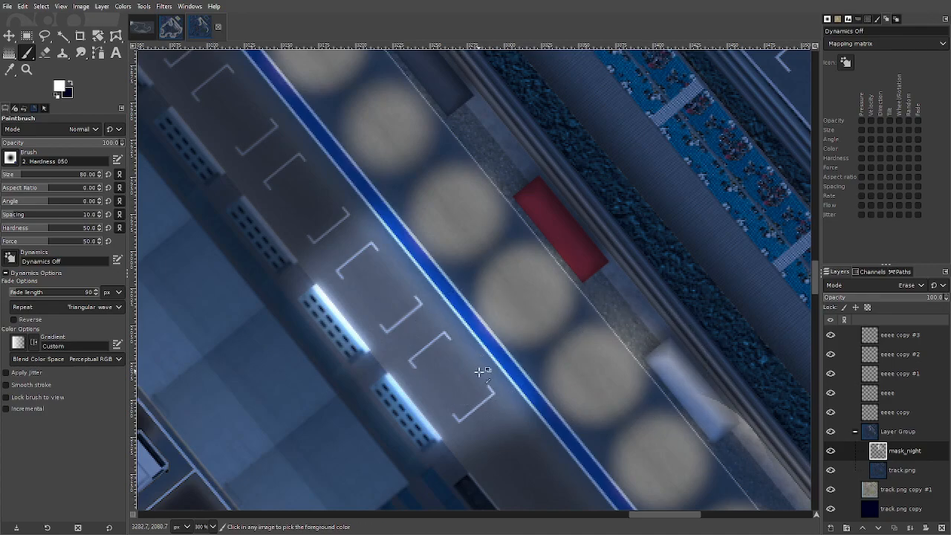
scroll(479, 363, down, 2)
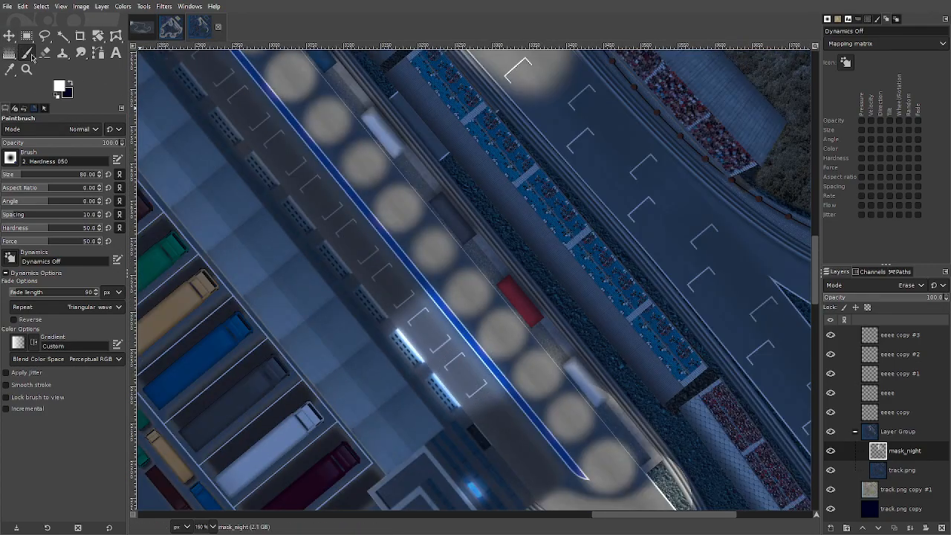
click(909, 340)
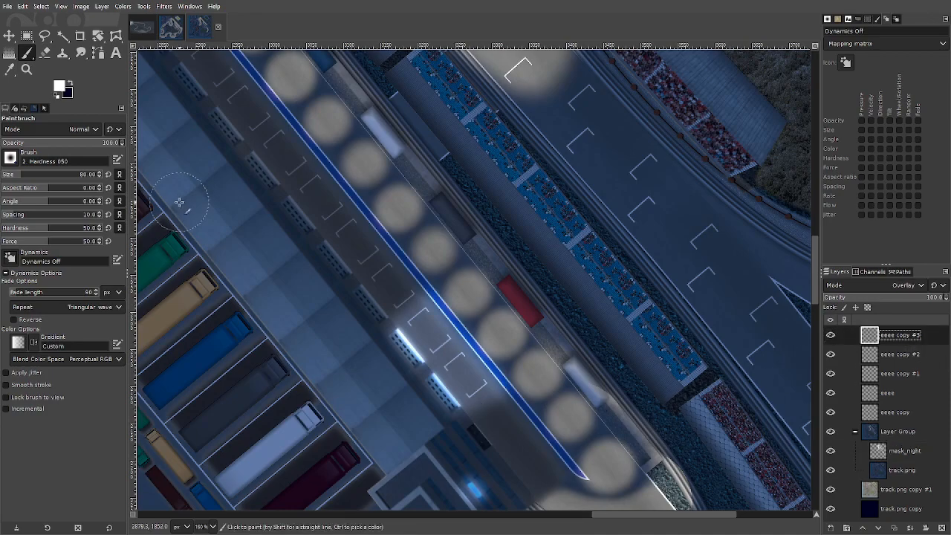
click(610, 465)
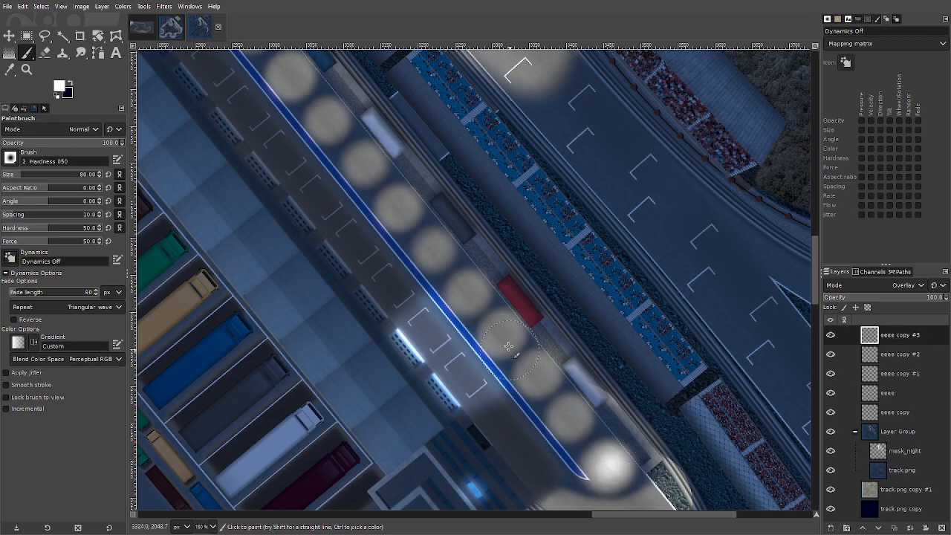
shift+click(298, 95)
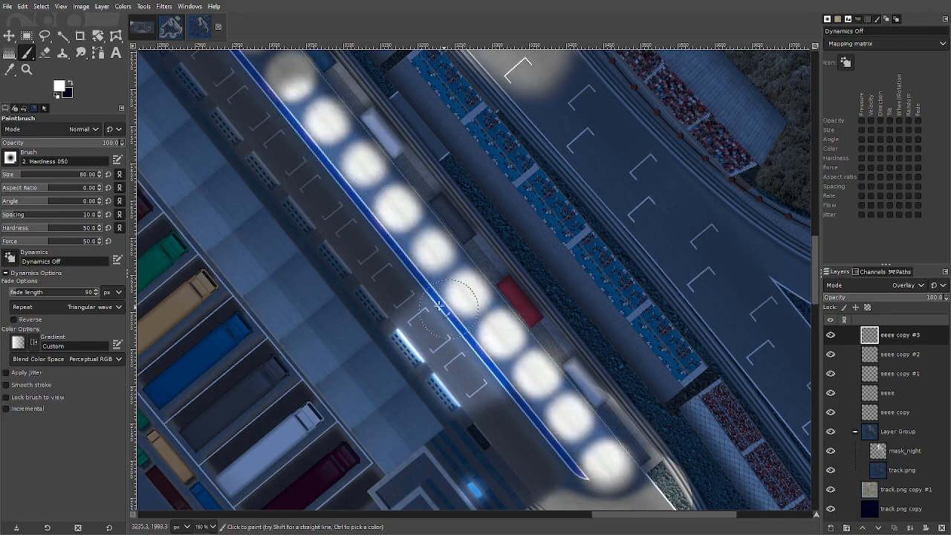
scroll(337, 284, up, 3)
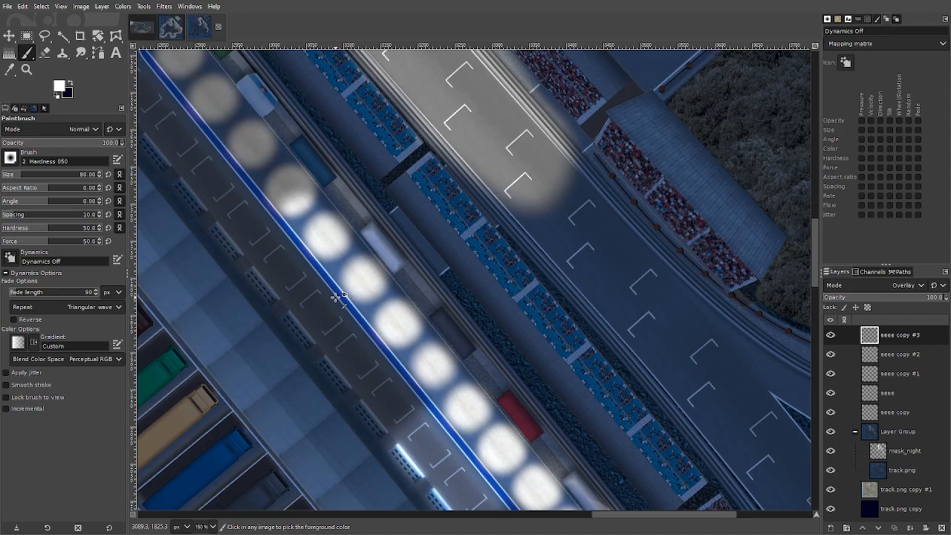
key(ctrl+z)
- Paint single white size 80 Paintbrush dabs on eeee copy #3 over the seven pit lane spots nearest the curved lower exit lane
scroll(337, 297, down, 6)
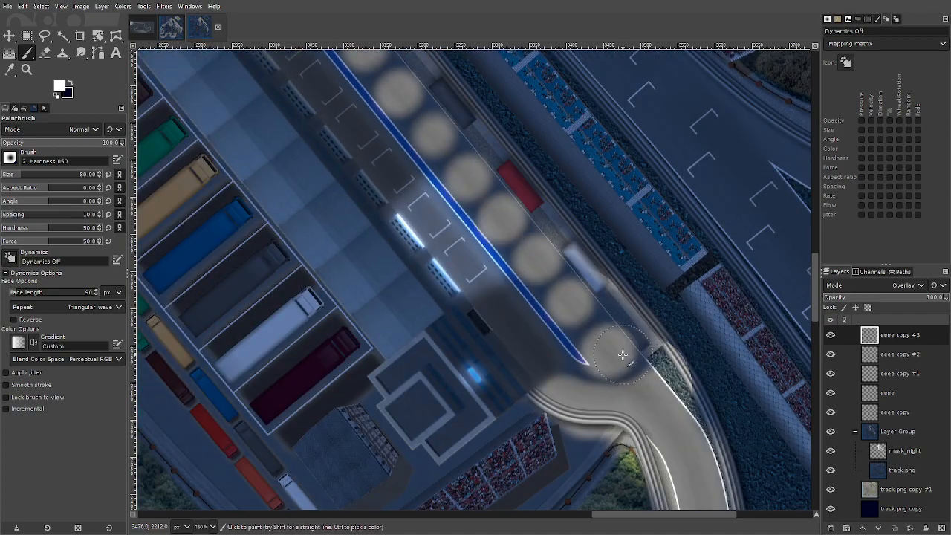
click(897, 359)
click(902, 341)
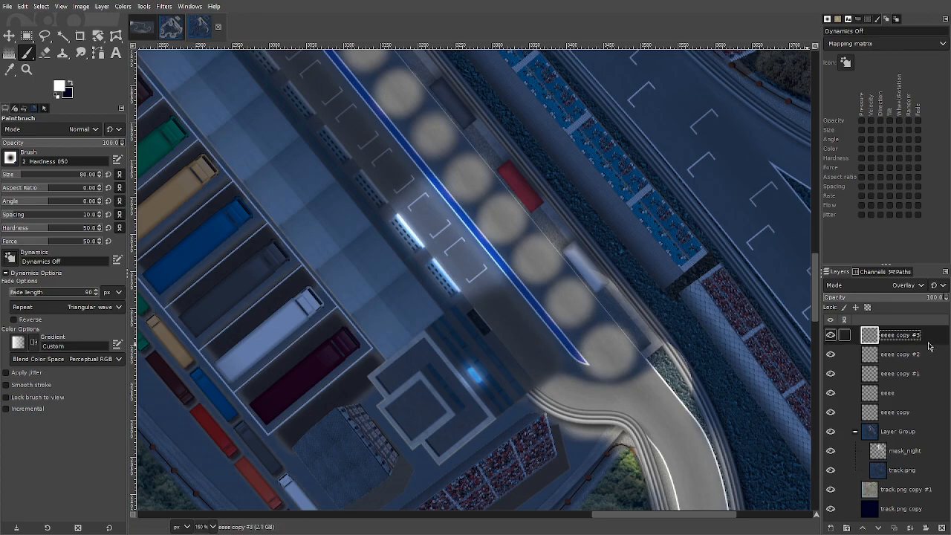
click(831, 336)
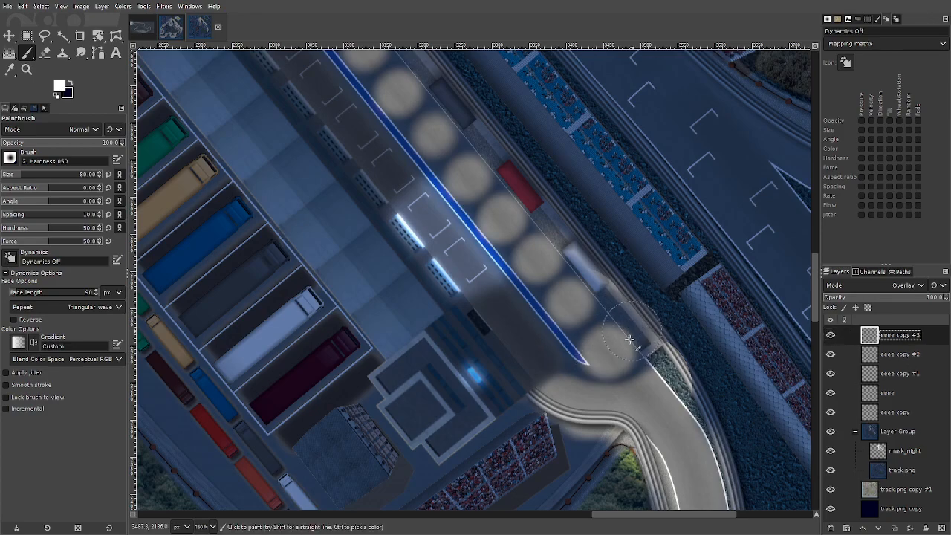
click(608, 352)
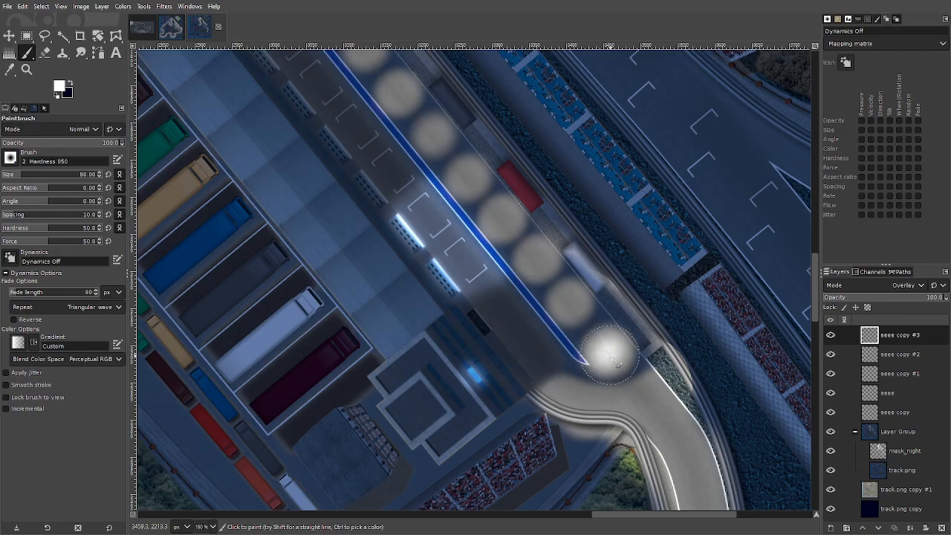
click(568, 302)
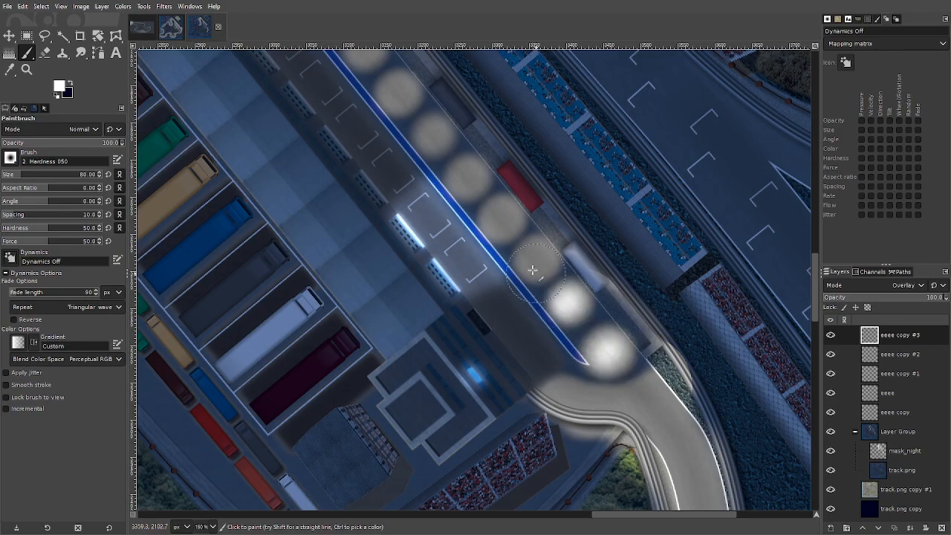
click(536, 259)
click(502, 218)
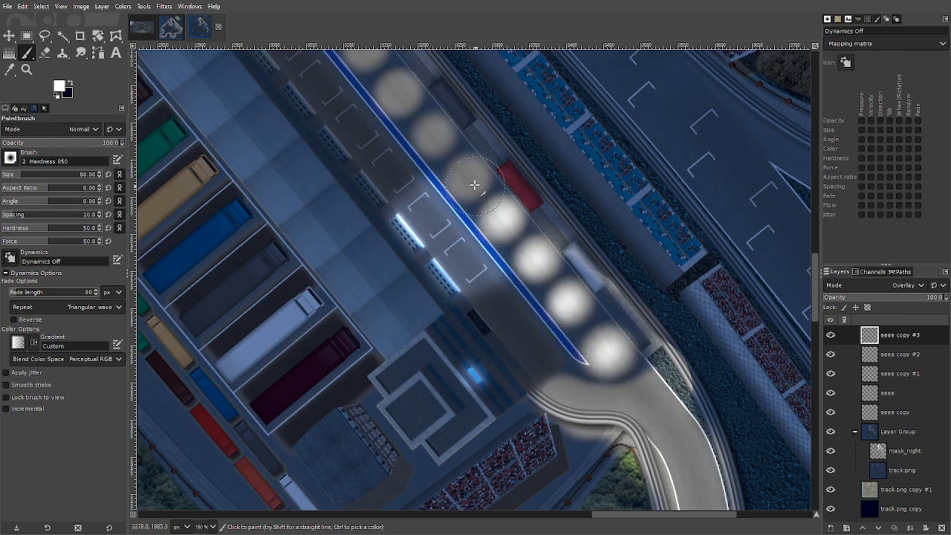
click(467, 177)
click(429, 131)
click(394, 93)
- Continue the white dabs on eeee copy #3 over the remaining six pit lane spots, up to the green pit stand
scroll(378, 255, up, 3)
click(364, 159)
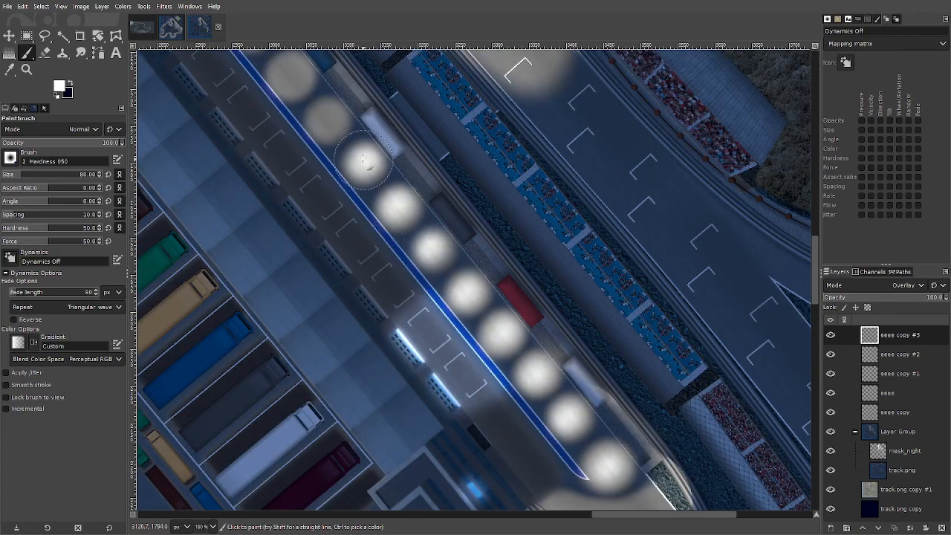
click(328, 121)
click(289, 77)
scroll(317, 220, up, 8)
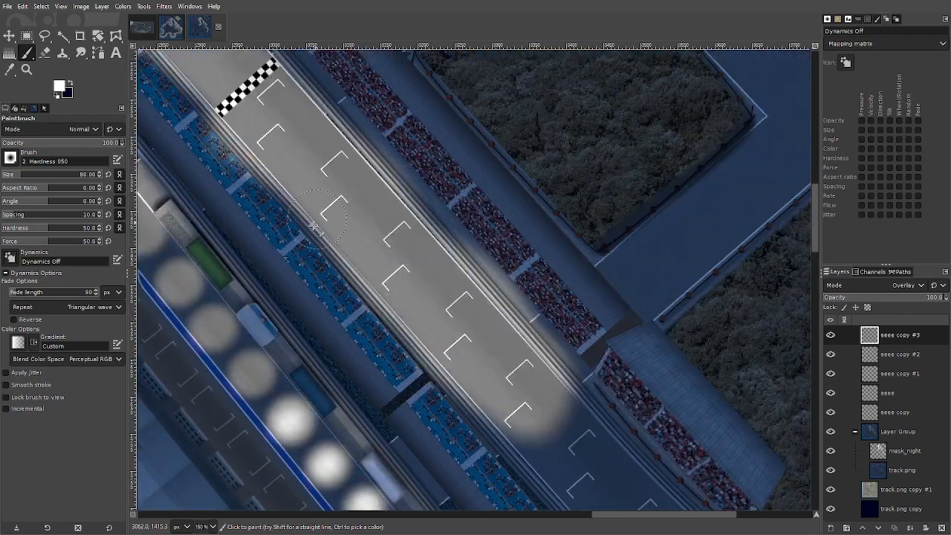
click(213, 334)
click(248, 377)
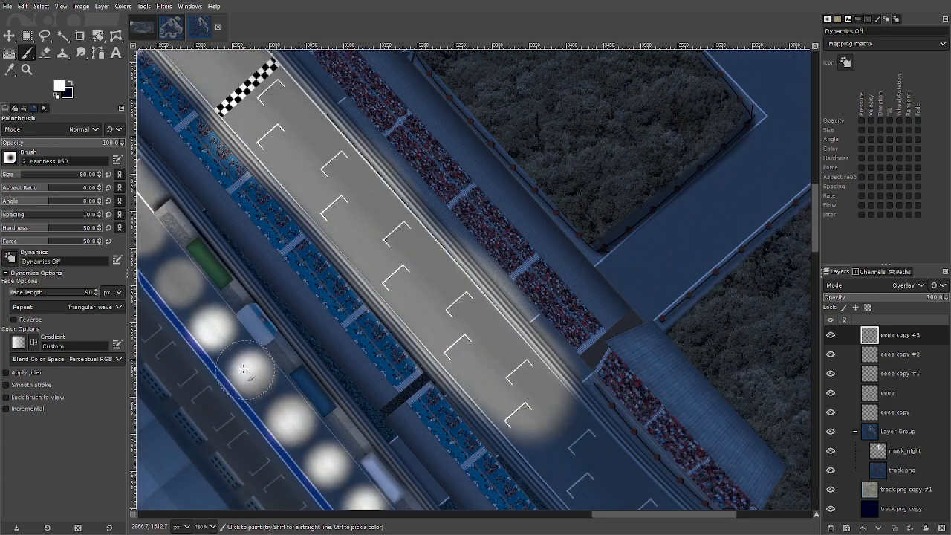
click(177, 284)
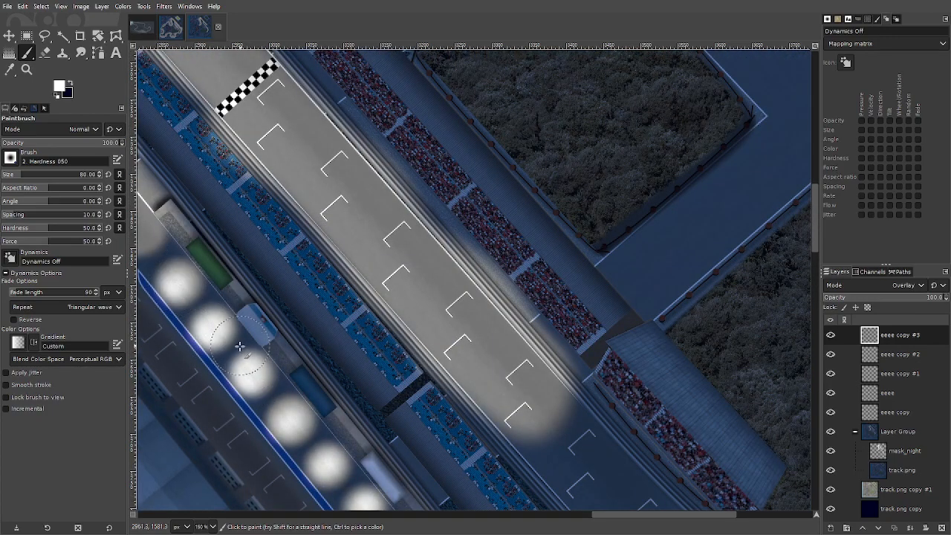
mouse_move(641, 519)
mouse_down()
mouse_move(608, 517)
mouse_move(633, 513)
mouse_up()
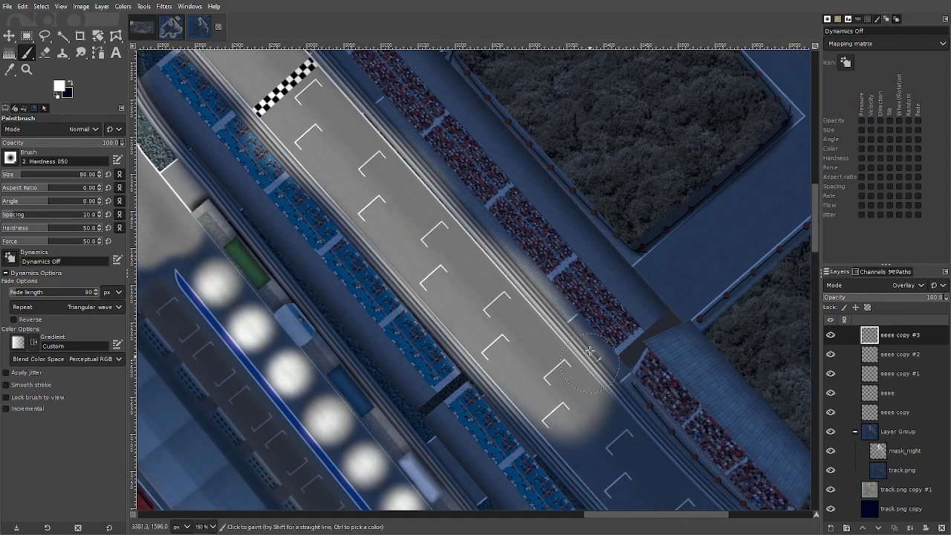
- Try the Screen blend mode on eeee copy #3, and return the layer to Overlay
scroll(607, 334, down, 6)
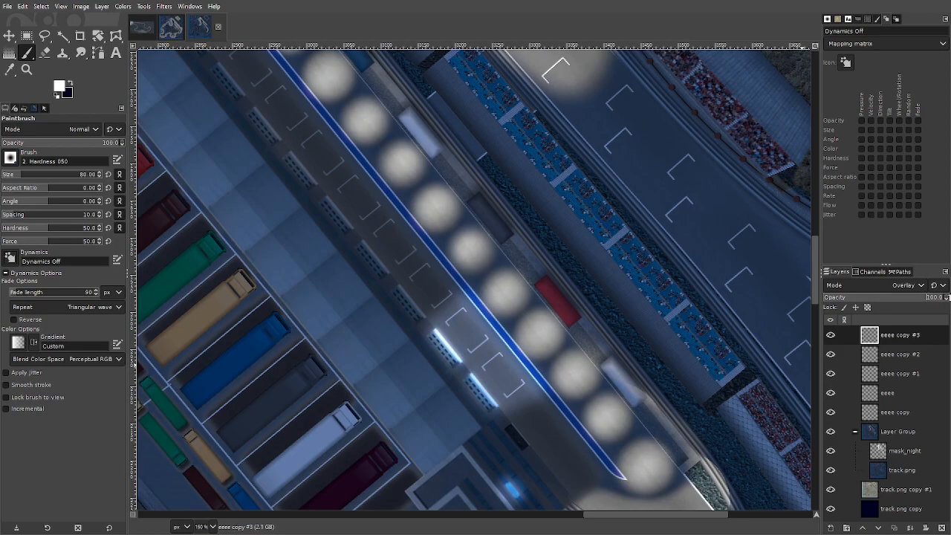
click(909, 288)
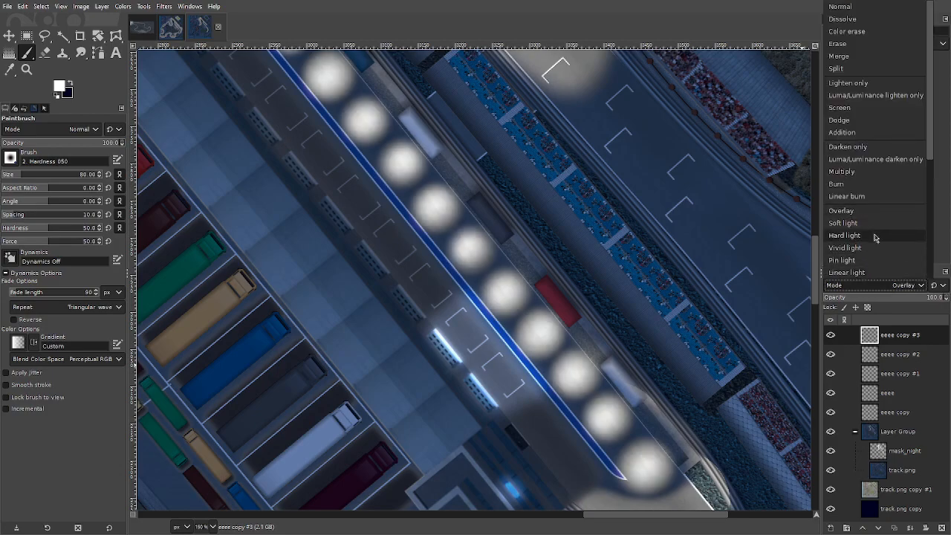
click(855, 107)
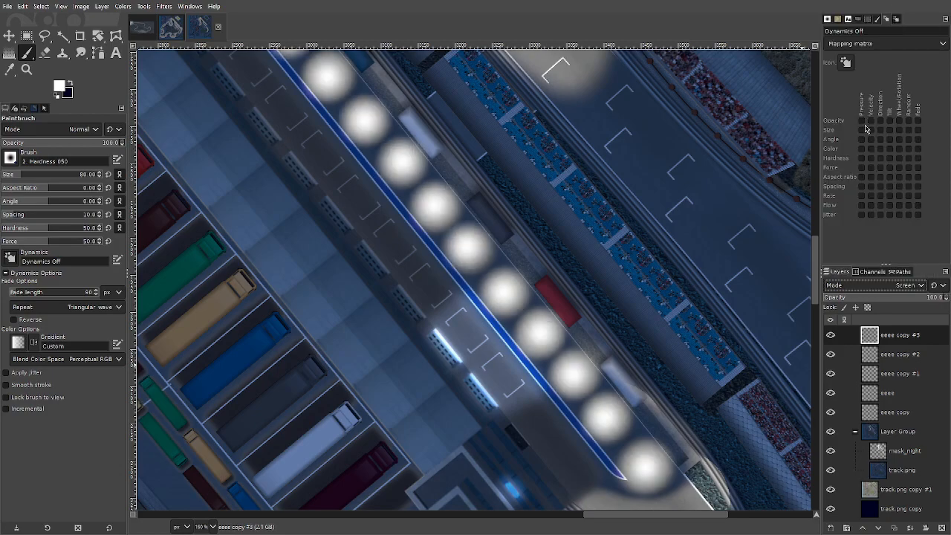
click(901, 290)
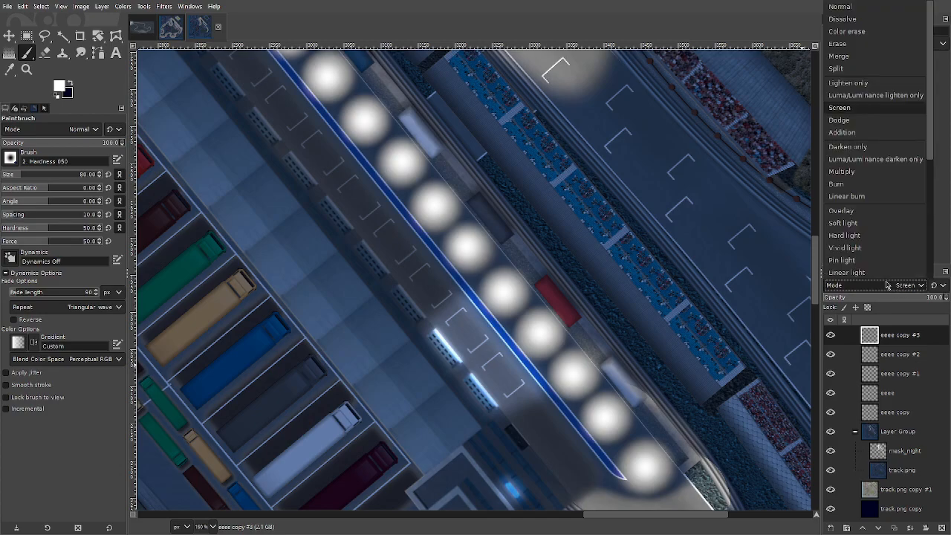
click(864, 214)
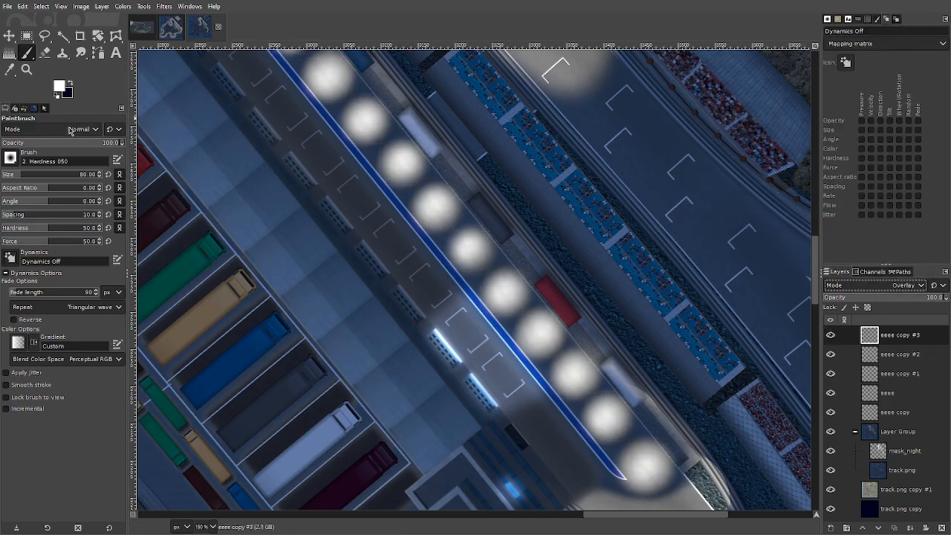
- Apply a Gaussian Blur to eeee copy #3 with Size X and Size Y of 18.90
click(164, 6)
mouse_move(222, 78)
click(309, 92)
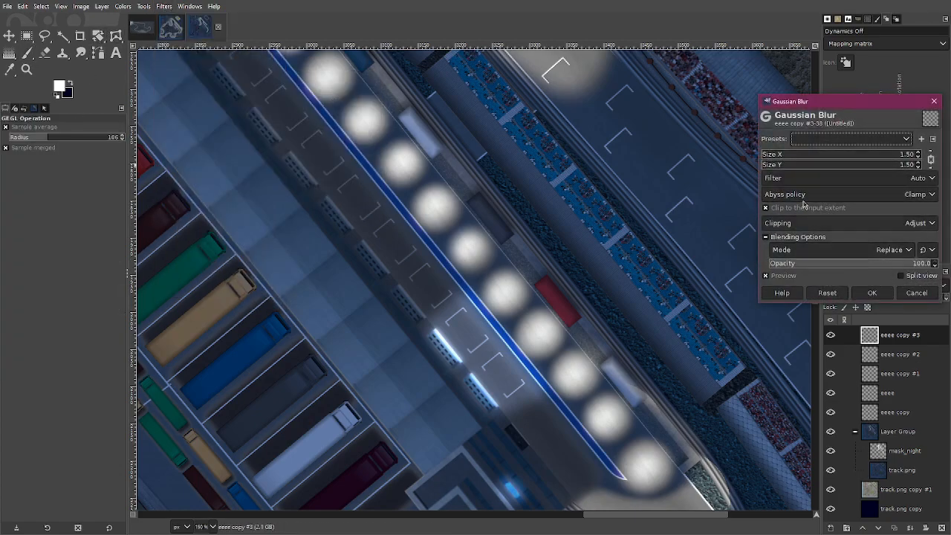
click(777, 154)
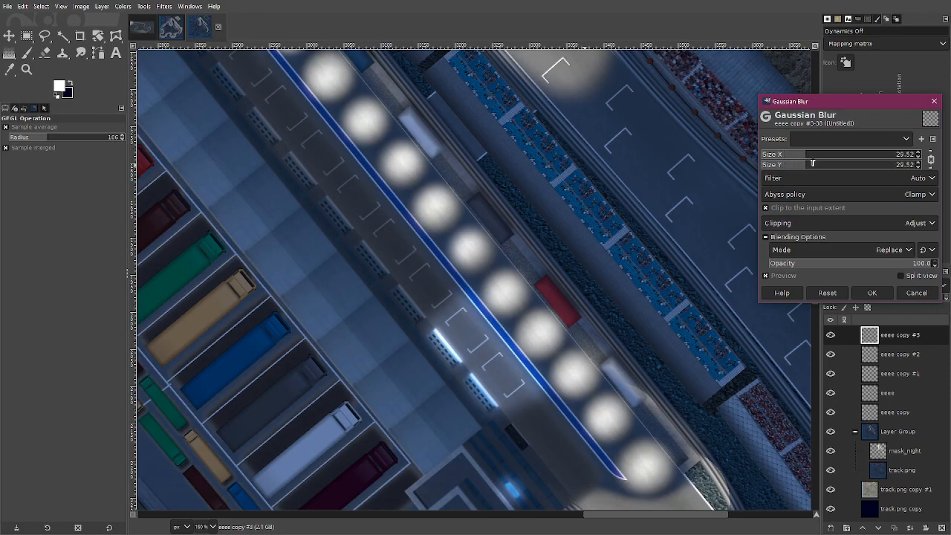
drag(812, 164, 841, 163)
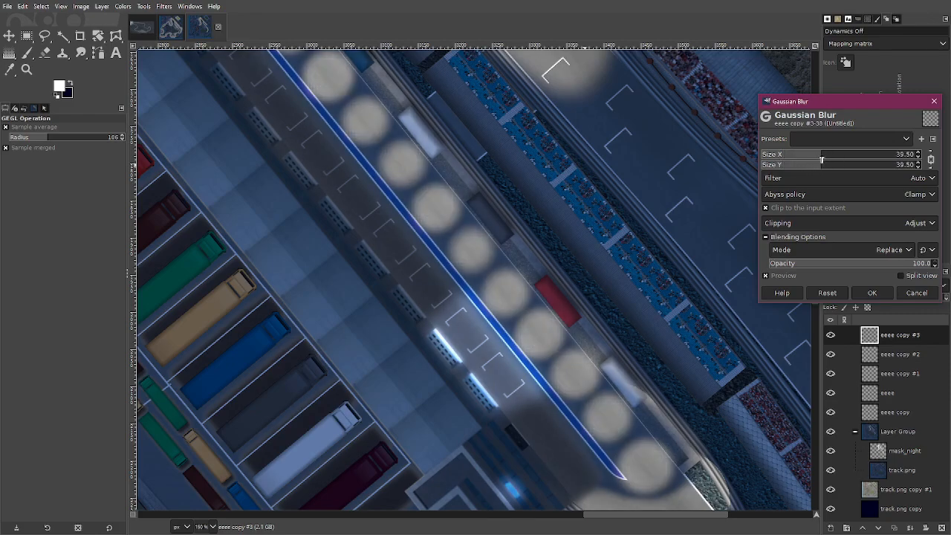
drag(805, 158, 816, 158)
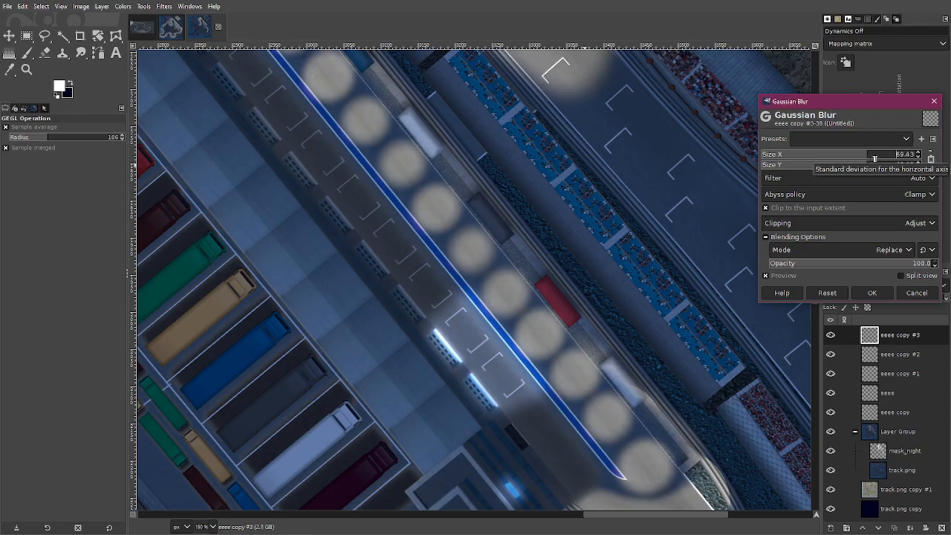
drag(888, 158, 783, 155)
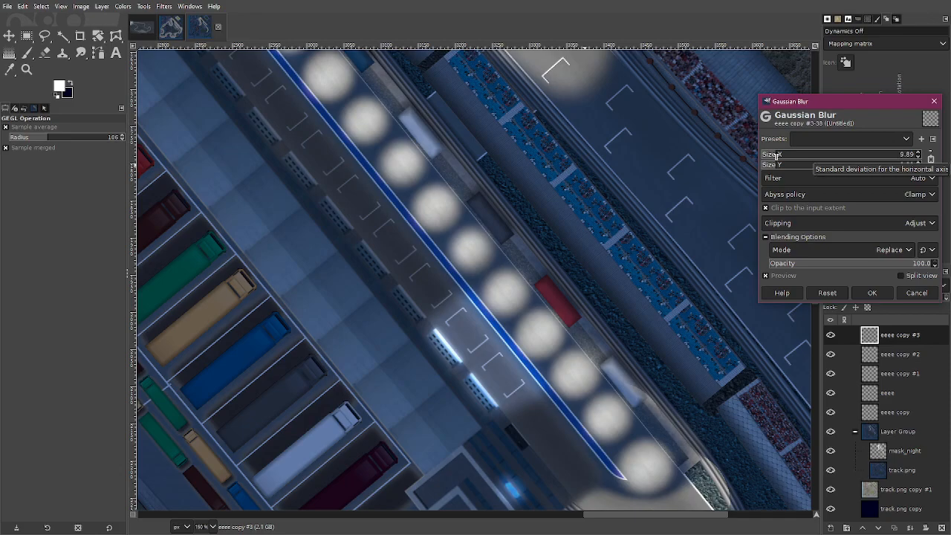
drag(784, 157, 785, 155)
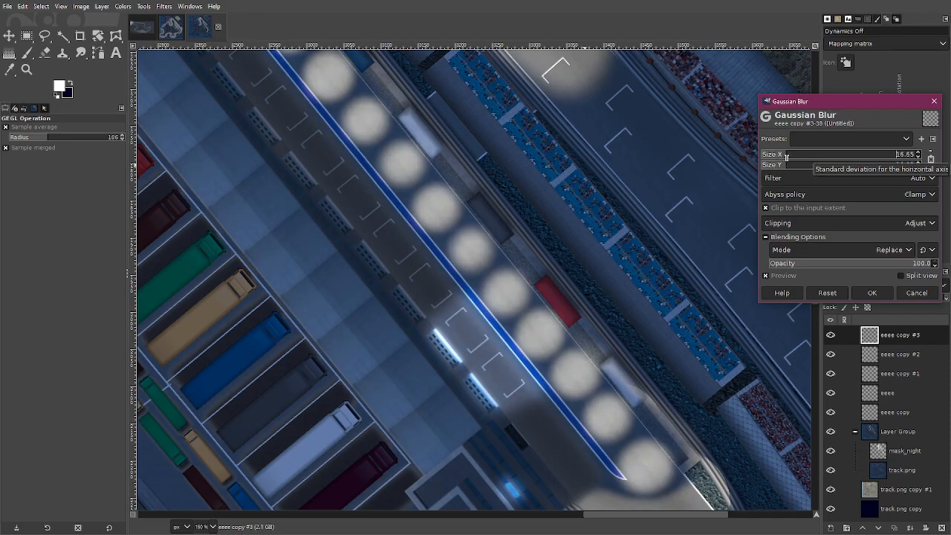
mouse_move(783, 155)
mouse_down()
mouse_move(771, 154)
mouse_move(790, 154)
mouse_up()
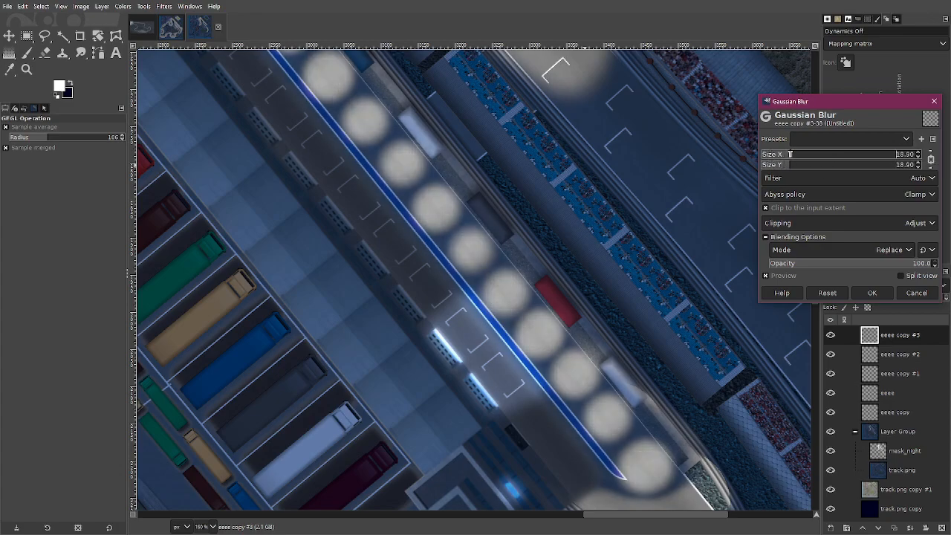
click(872, 296)
- Erase the white glow on eeee copy #3 from the three pit lane spots nearest the curved lower lane with the size 80 Eraser
scroll(698, 435, down, 4)
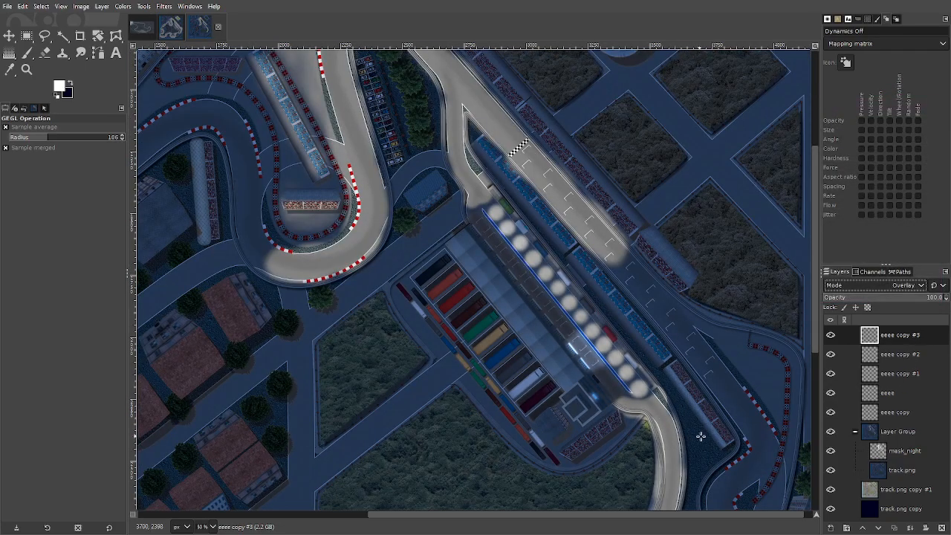
scroll(698, 435, up, 7)
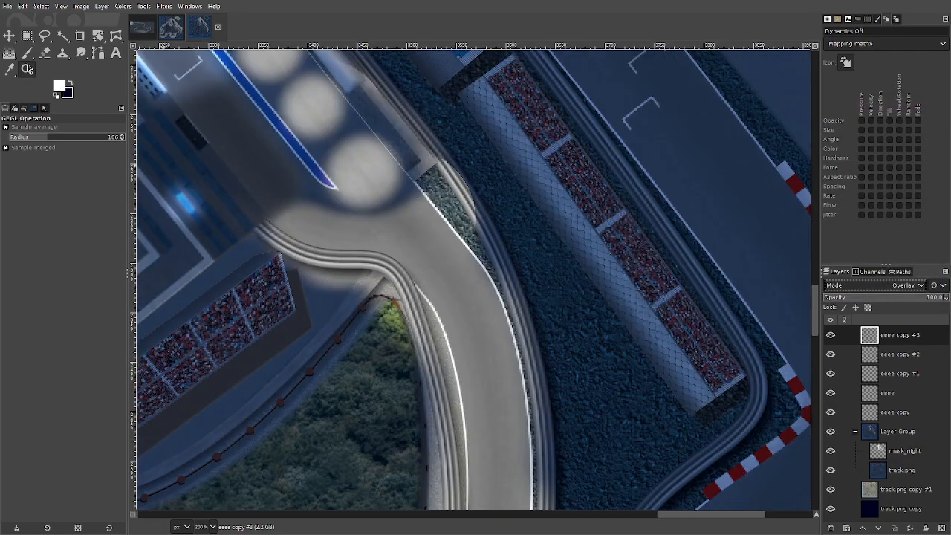
click(44, 53)
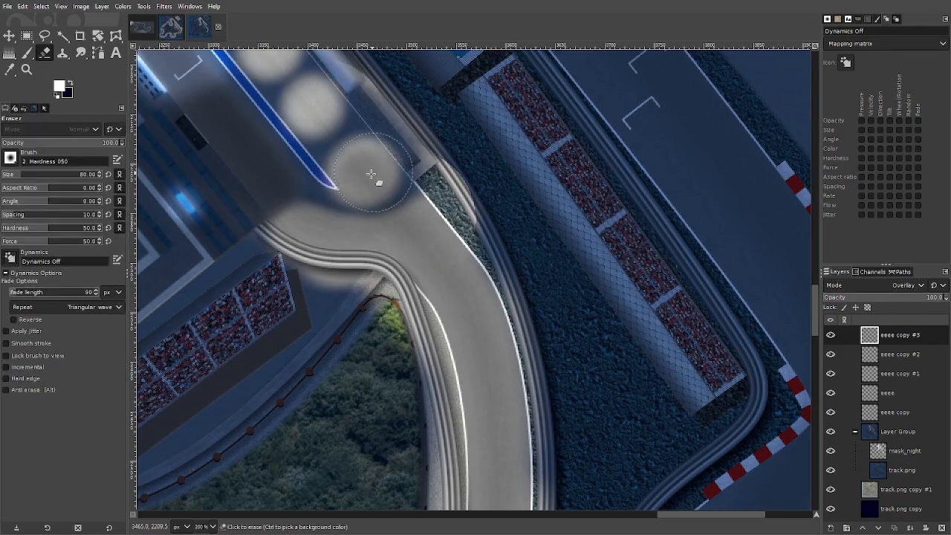
scroll(251, 292, up, 3)
scroll(251, 292, up, 3)
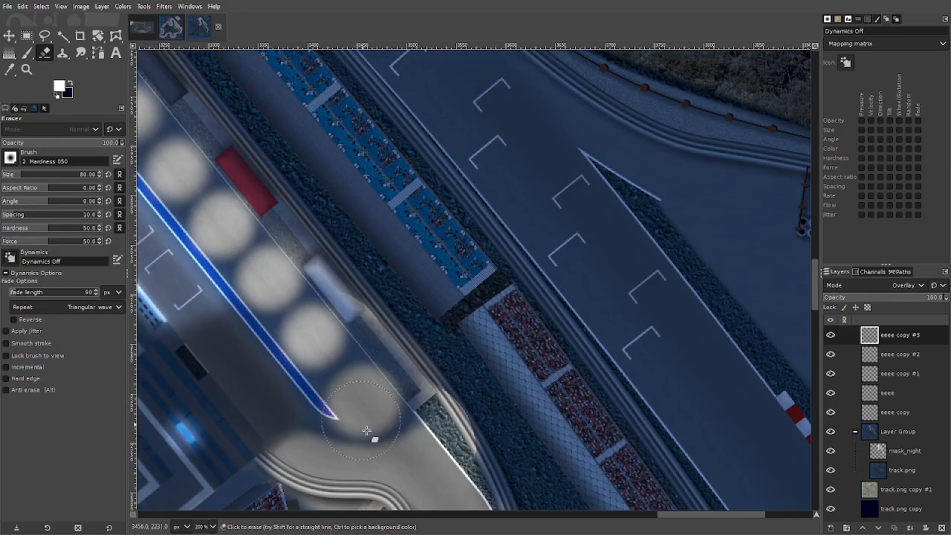
drag(680, 514, 636, 512)
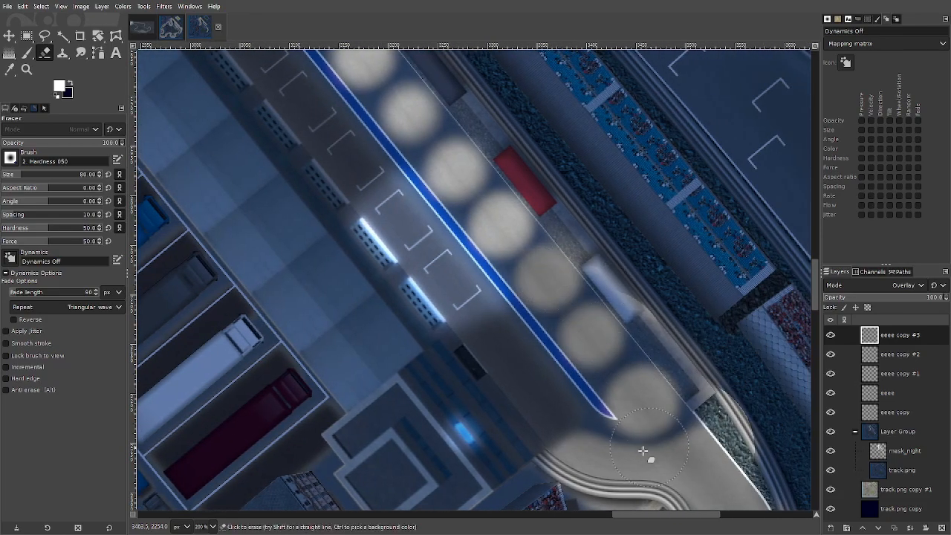
ctrl+scroll(577, 396, down, 1)
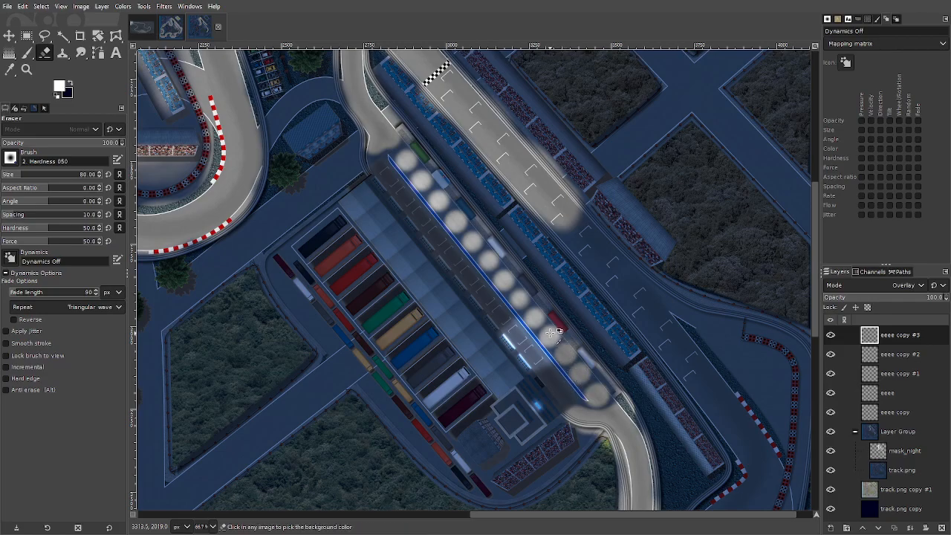
ctrl+scroll(548, 337, up, 3)
ctrl+scroll(554, 420, down, 2)
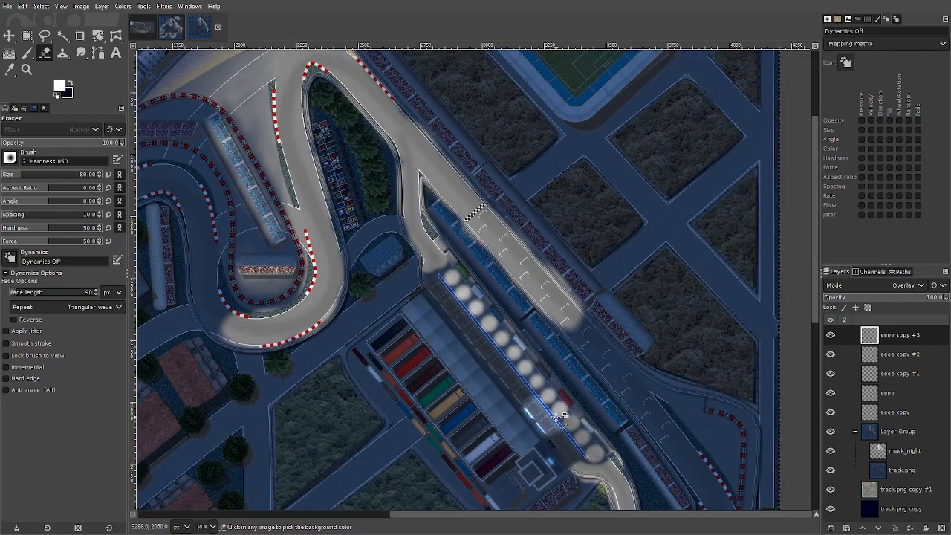
- Light up the whole football stadium on mask_night with size 445 Paintbrush dabs over the pitch and its corners
scroll(547, 422, down, 5)
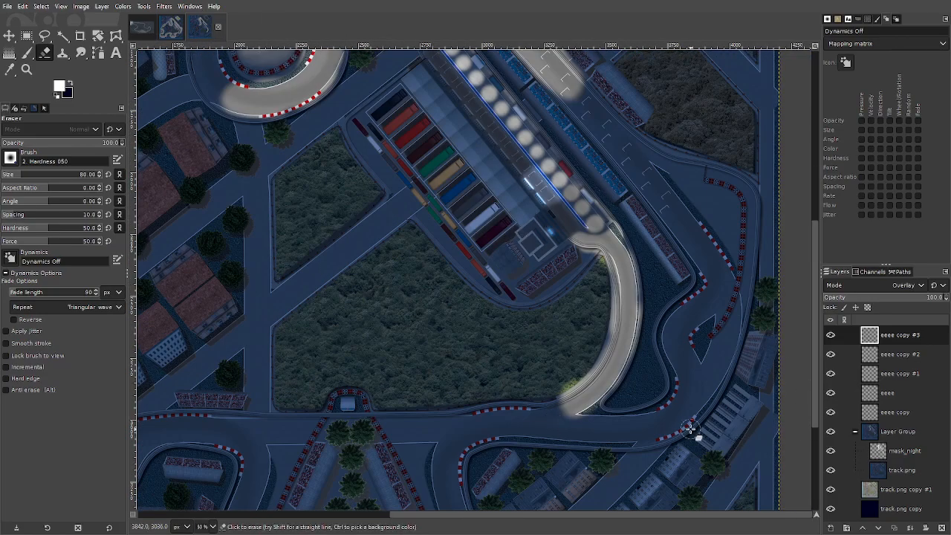
scroll(689, 428, up, 5)
scroll(657, 319, up, 4)
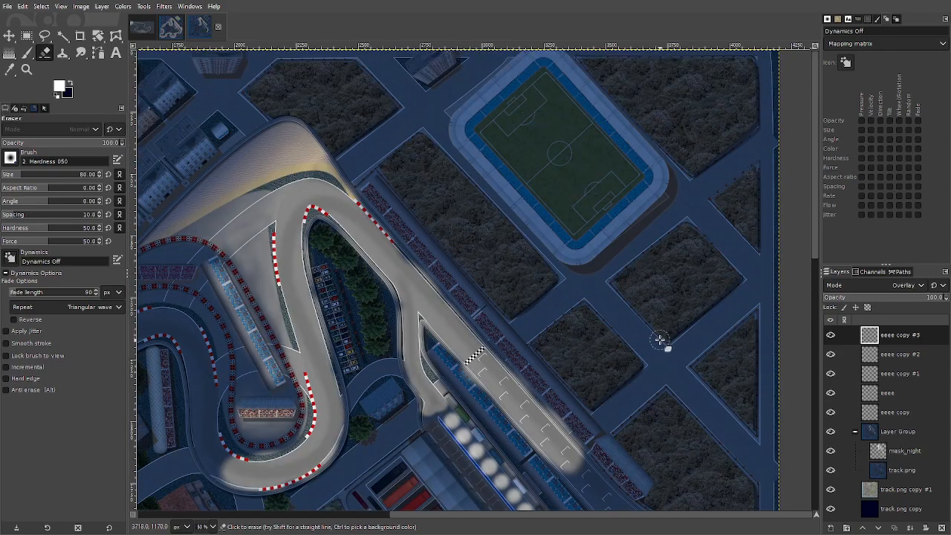
click(28, 53)
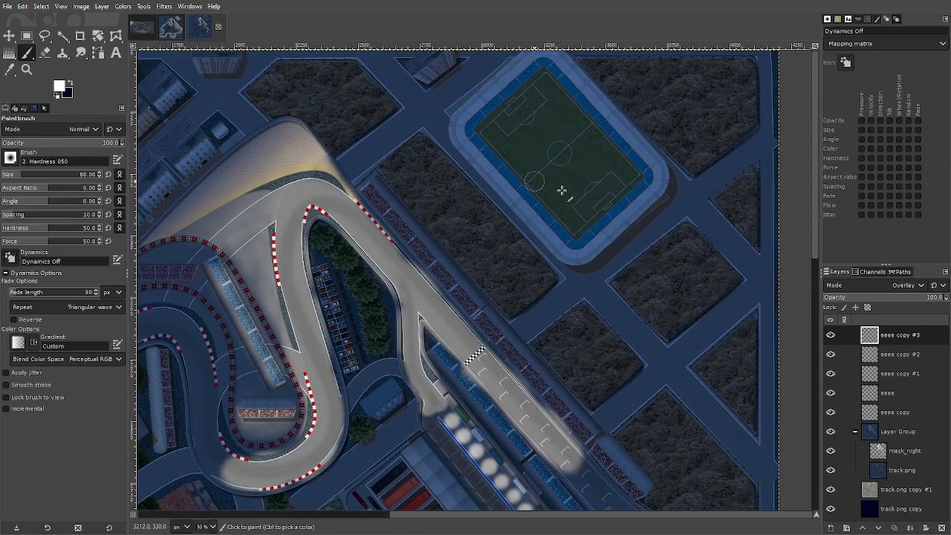
click(905, 452)
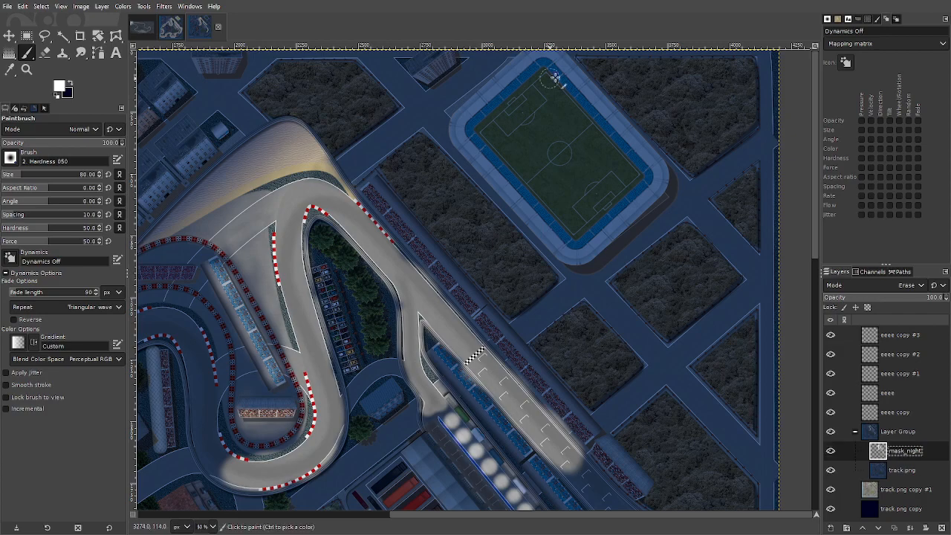
click(46, 176)
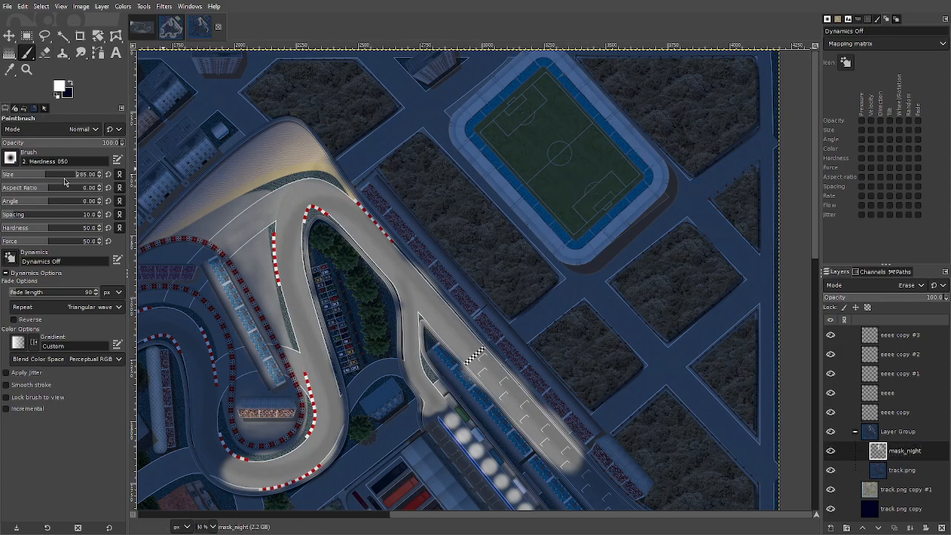
click(570, 200)
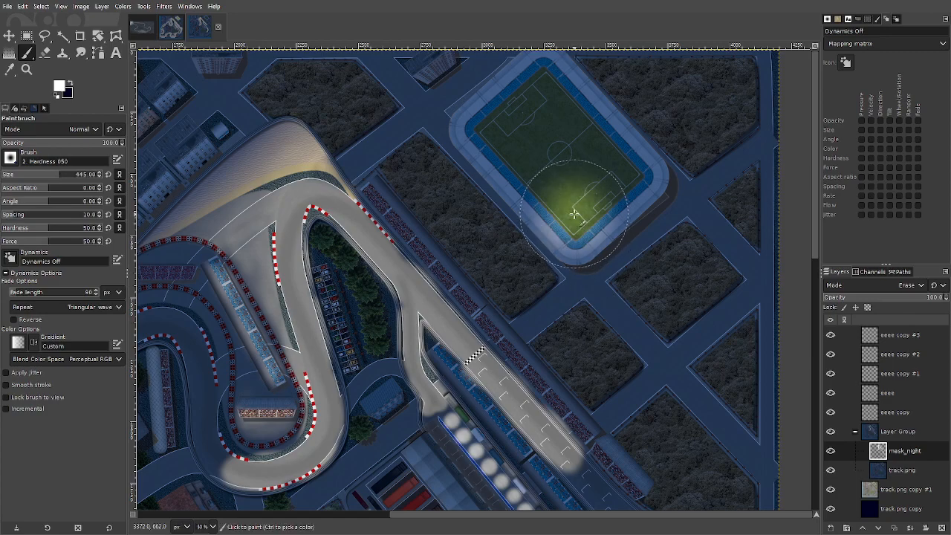
click(630, 179)
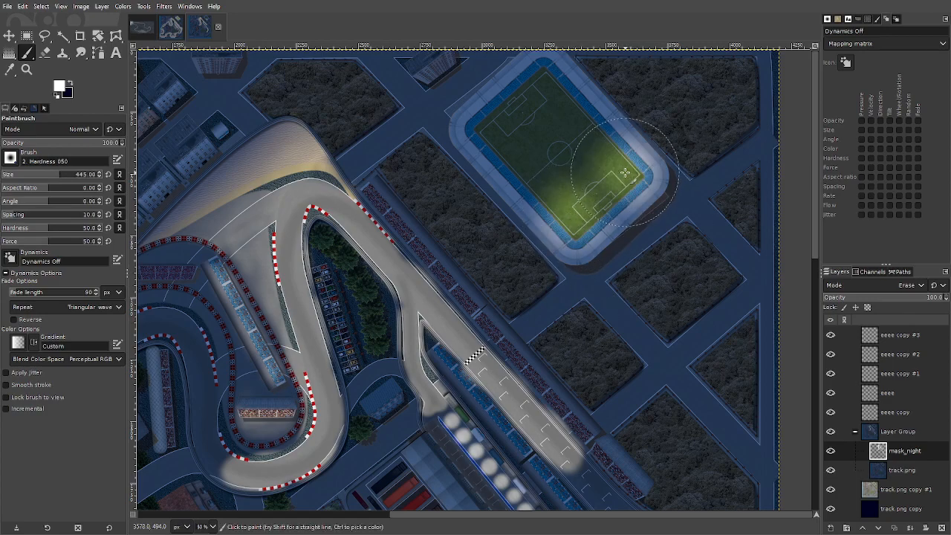
click(484, 137)
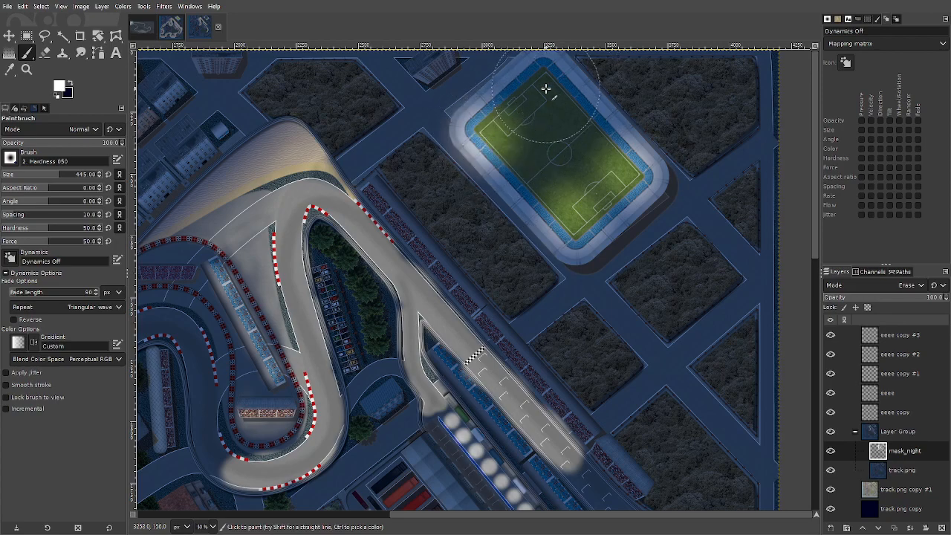
click(552, 93)
click(524, 179)
click(581, 135)
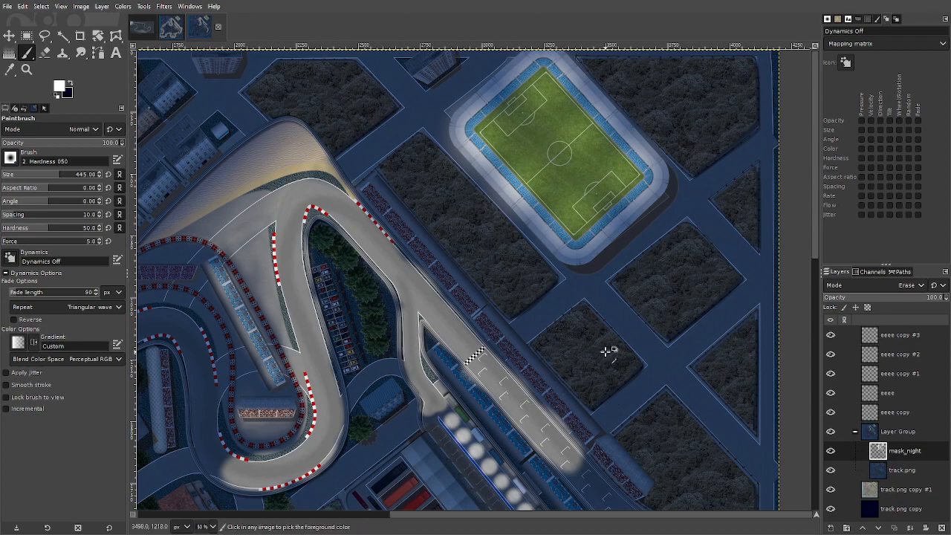
scroll(606, 351, down, 3)
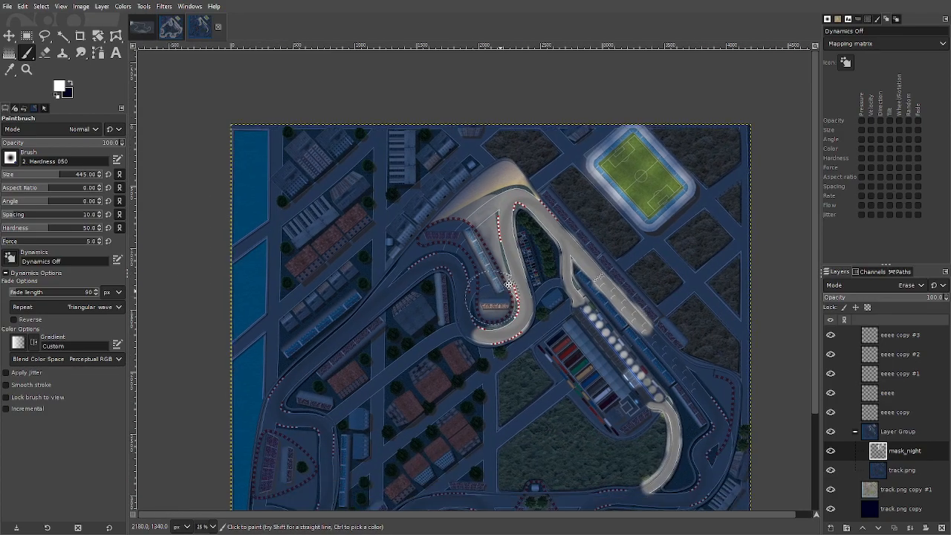
- Paint white light along the track beside the triangular infield on the eeee copy #3 layer, with the brush at size 155
drag(492, 298, 597, 183)
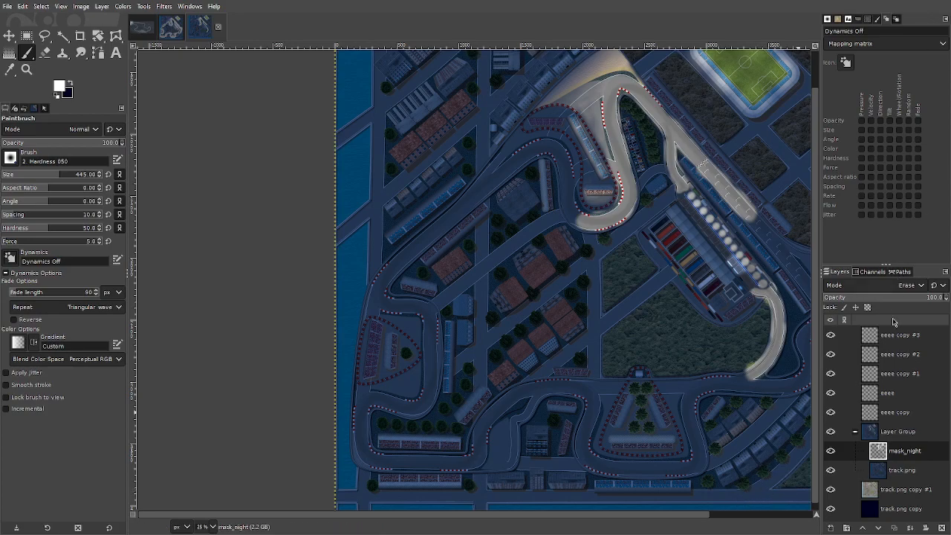
click(903, 339)
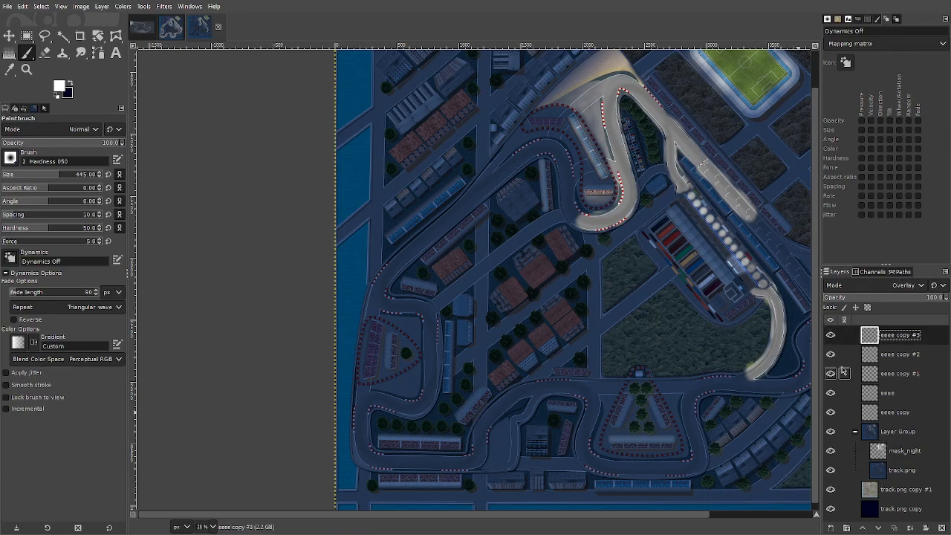
key(1)
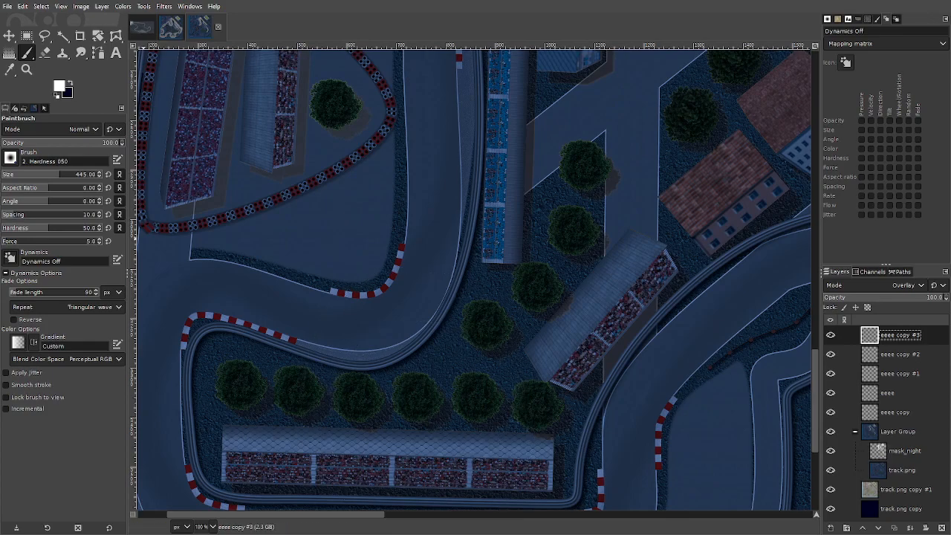
drag(57, 170, 33, 178)
scroll(340, 259, up, 3)
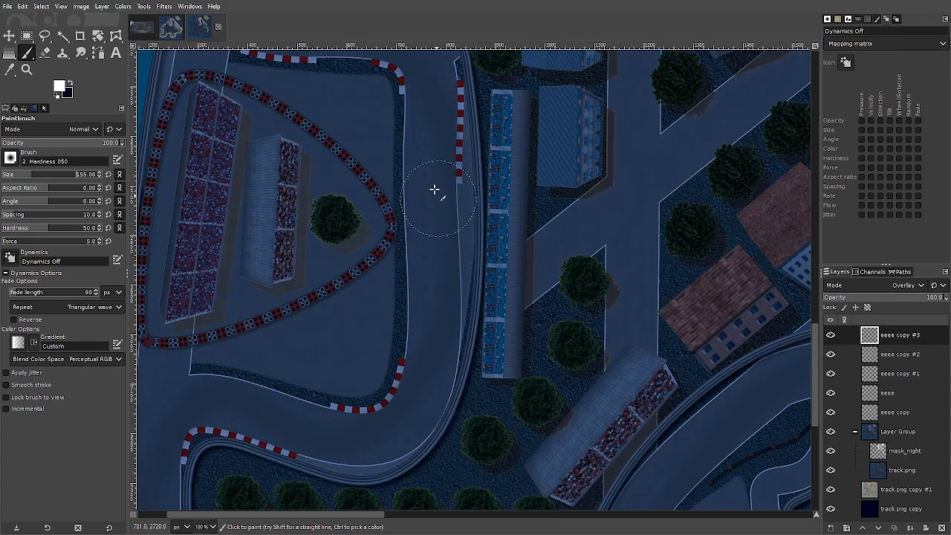
mouse_move(428, 119)
mouse_down()
mouse_move(447, 285)
mouse_move(444, 172)
mouse_move(432, 122)
mouse_move(427, 243)
mouse_move(444, 376)
mouse_move(422, 380)
mouse_move(450, 340)
mouse_move(441, 245)
mouse_move(414, 392)
mouse_move(388, 436)
mouse_move(434, 396)
mouse_move(424, 411)
mouse_move(333, 439)
mouse_move(378, 424)
mouse_move(231, 421)
mouse_move(335, 433)
mouse_move(201, 400)
mouse_move(179, 448)
mouse_move(155, 451)
mouse_move(279, 399)
mouse_move(201, 399)
mouse_up()
mouse_move(396, 444)
mouse_down()
mouse_move(446, 365)
mouse_move(451, 188)
mouse_move(415, 208)
mouse_move(422, 341)
mouse_move(304, 324)
mouse_up()
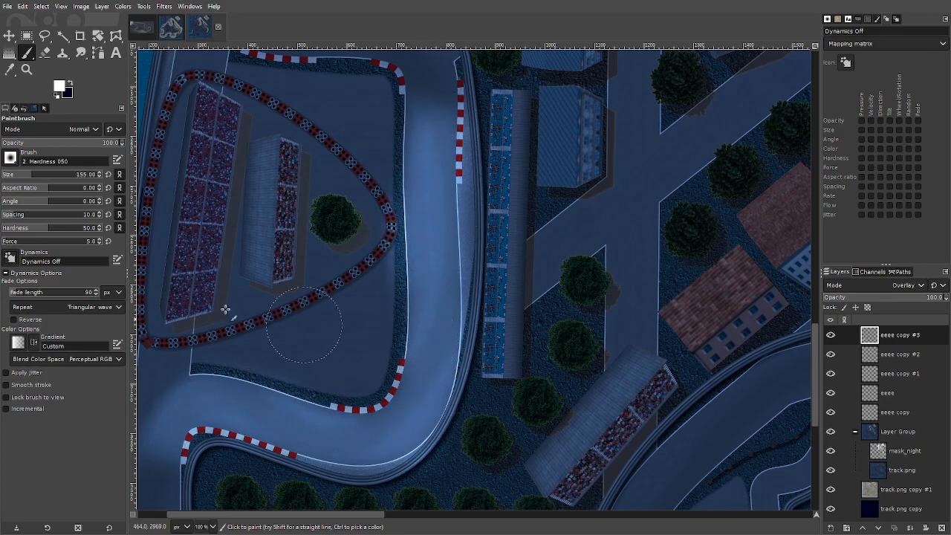
- Set the brush force to 49 and extend the white light through the S-bend towards the waterside section
mouse_move(428, 195)
mouse_down()
mouse_move(461, 215)
mouse_move(372, 414)
mouse_move(387, 438)
mouse_move(327, 416)
mouse_move(245, 431)
mouse_move(176, 422)
mouse_move(185, 468)
mouse_up()
drag(249, 440, 407, 340)
mouse_move(319, 384)
mouse_down()
mouse_move(325, 309)
mouse_move(314, 461)
mouse_move(300, 406)
mouse_move(347, 316)
mouse_move(413, 315)
mouse_up()
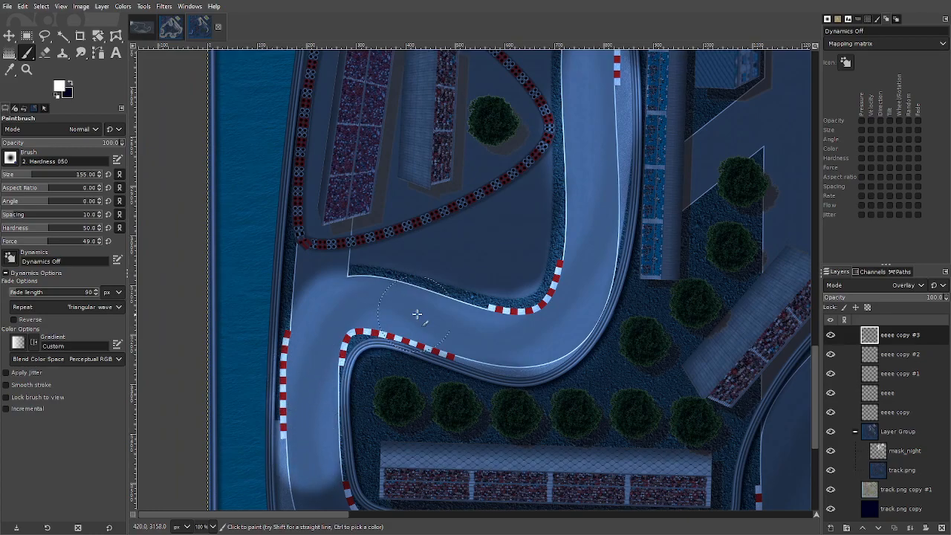
mouse_move(518, 344)
mouse_down()
mouse_move(579, 230)
mouse_move(610, 104)
mouse_up()
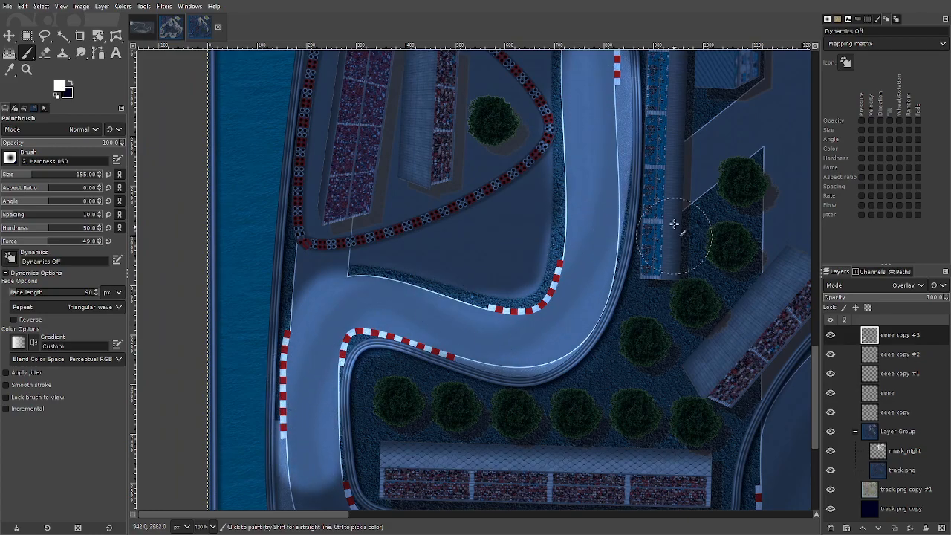
- Continue the white light around the waterside corner and along the straight between the two long grandstands
drag(675, 231, 401, 476)
drag(767, 166, 631, 170)
drag(234, 345, 609, 52)
mouse_move(216, 501)
mouse_down()
mouse_move(317, 397)
mouse_move(447, 220)
mouse_up()
drag(450, 462, 479, 315)
mouse_move(374, 269)
mouse_down()
mouse_move(394, 308)
mouse_move(435, 333)
mouse_move(641, 354)
mouse_move(718, 339)
mouse_move(757, 352)
mouse_move(752, 375)
mouse_move(381, 388)
mouse_up()
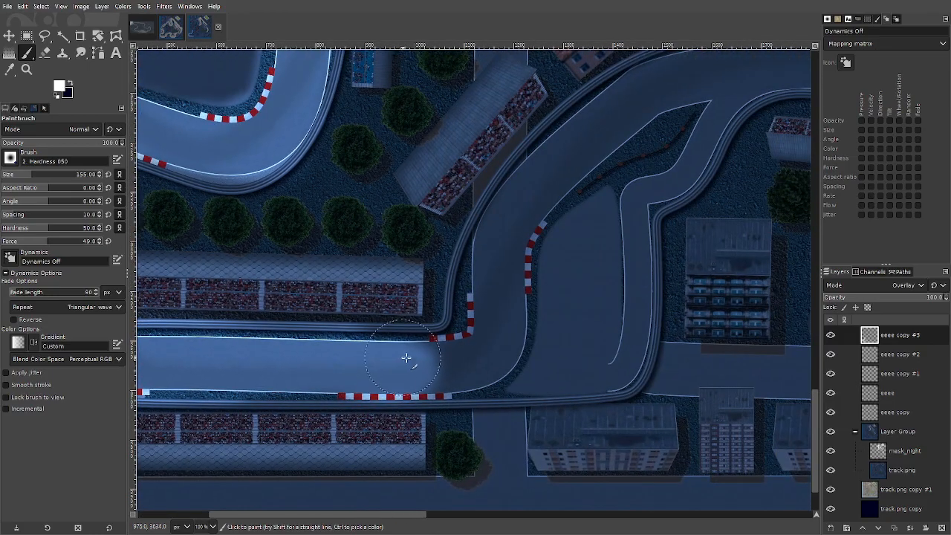
- Examine the unlit track towards the already lit hairpin and pit area to compare their lighting
drag(579, 248, 494, 471)
drag(616, 60, 497, 311)
drag(535, 178, 423, 449)
drag(560, 164, 419, 454)
drag(612, 102, 429, 397)
drag(476, 352, 438, 75)
drag(579, 349, 280, 199)
drag(490, 423, 566, 387)
drag(445, 327, 510, 354)
drag(358, 255, 505, 373)
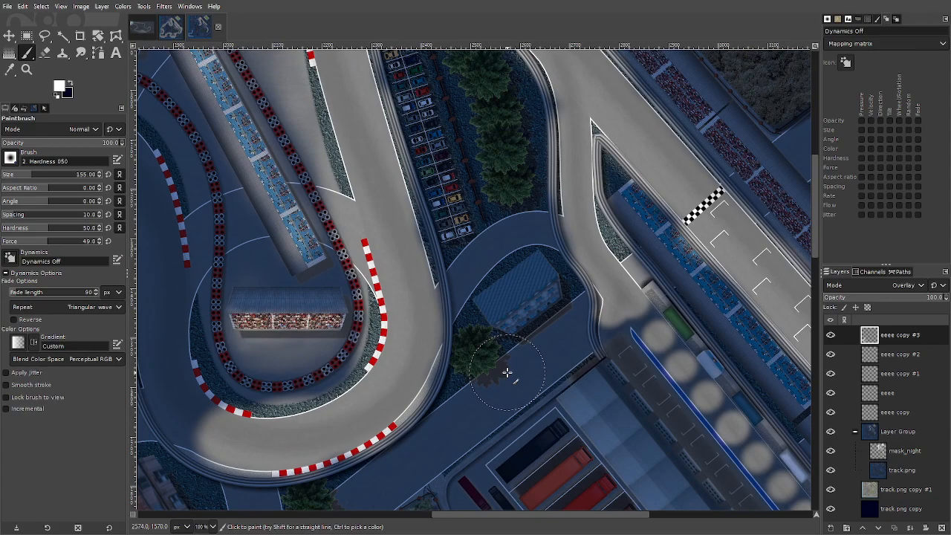
- Set the foreground colour to orange ffad00
click(59, 86)
click(200, 181)
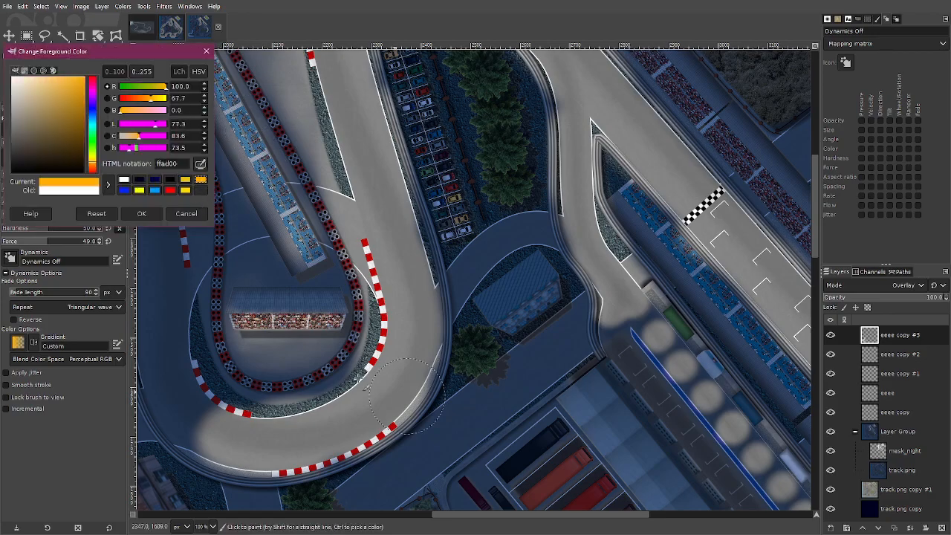
click(141, 214)
- Duplicate the eeee copy #3 layer, clear the duplicate, and paint an orange patch on it in the S-bend
drag(308, 358, 501, 188)
drag(406, 312, 502, 204)
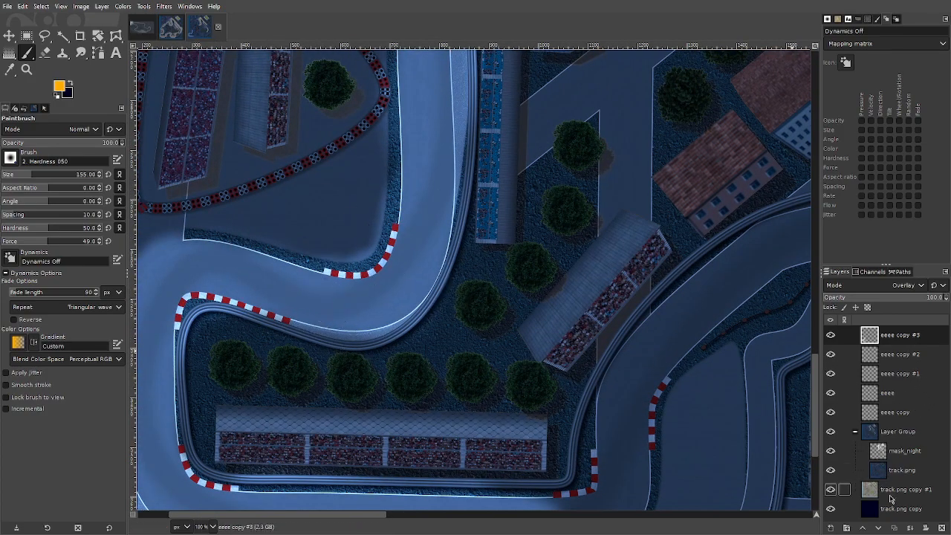
click(899, 529)
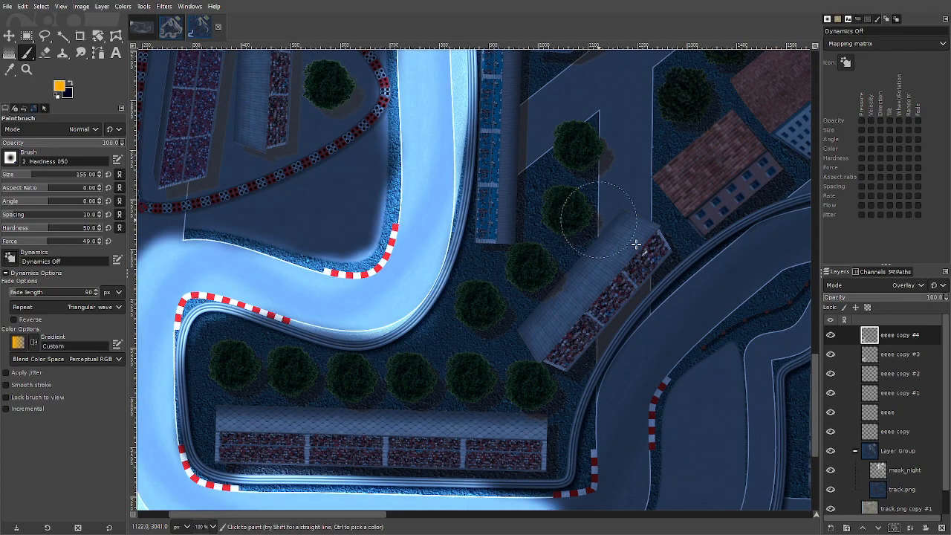
key(Delete)
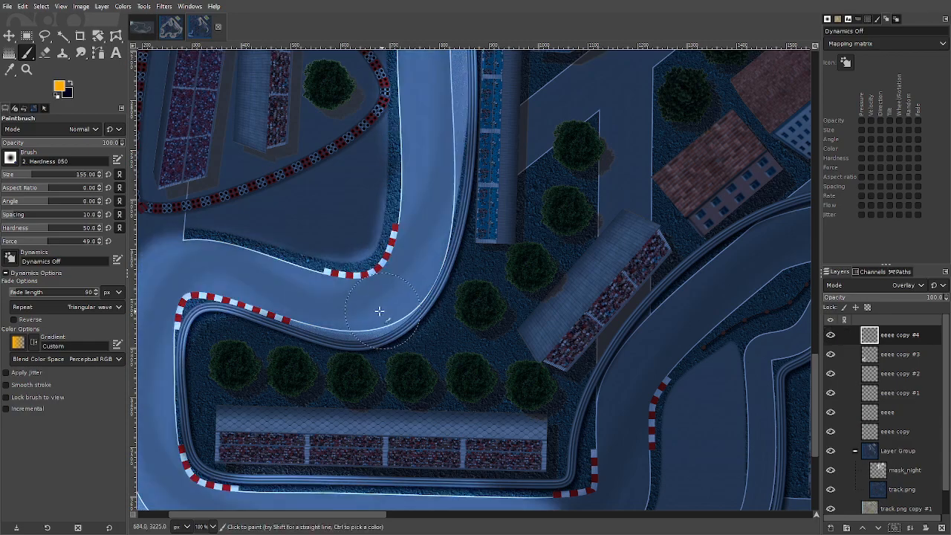
mouse_move(298, 309)
mouse_down()
mouse_move(277, 283)
mouse_move(296, 284)
mouse_move(294, 295)
mouse_move(285, 291)
mouse_move(267, 285)
mouse_up()
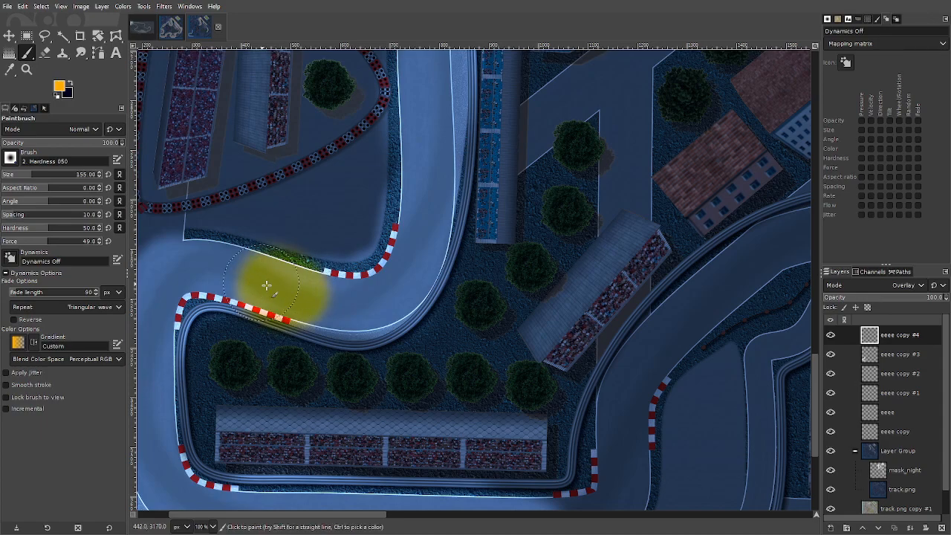
- Try the Screen, Lighten only, Grain merge and Dodge blend modes on the orange layer and return it to Overlay
click(896, 290)
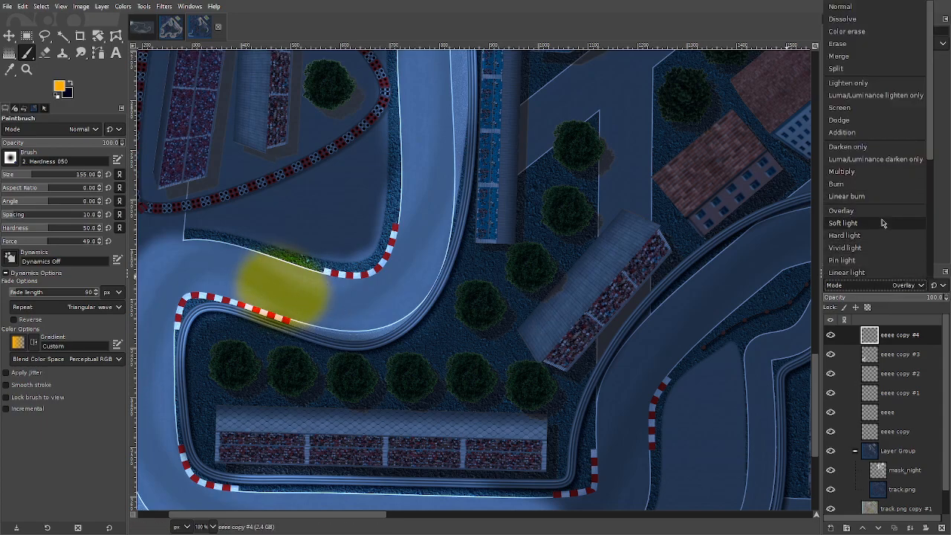
click(878, 109)
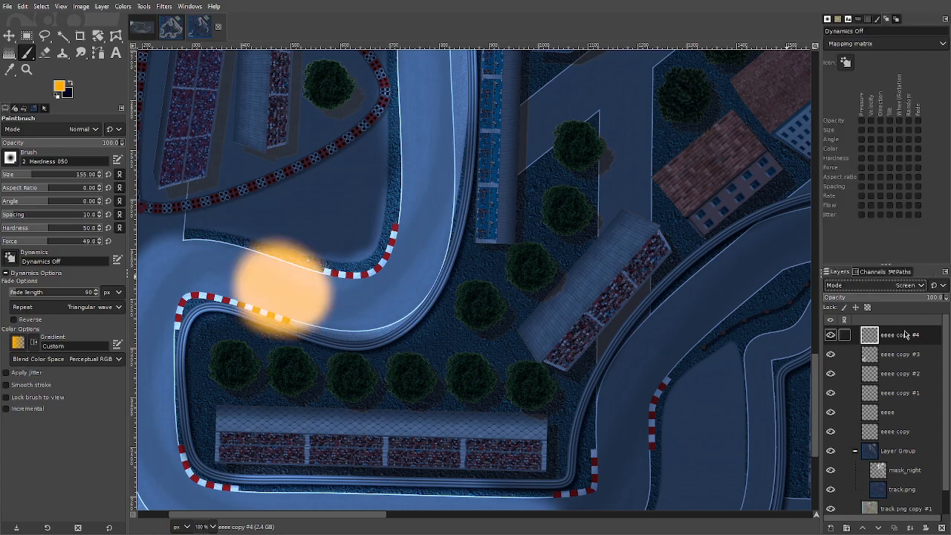
click(904, 287)
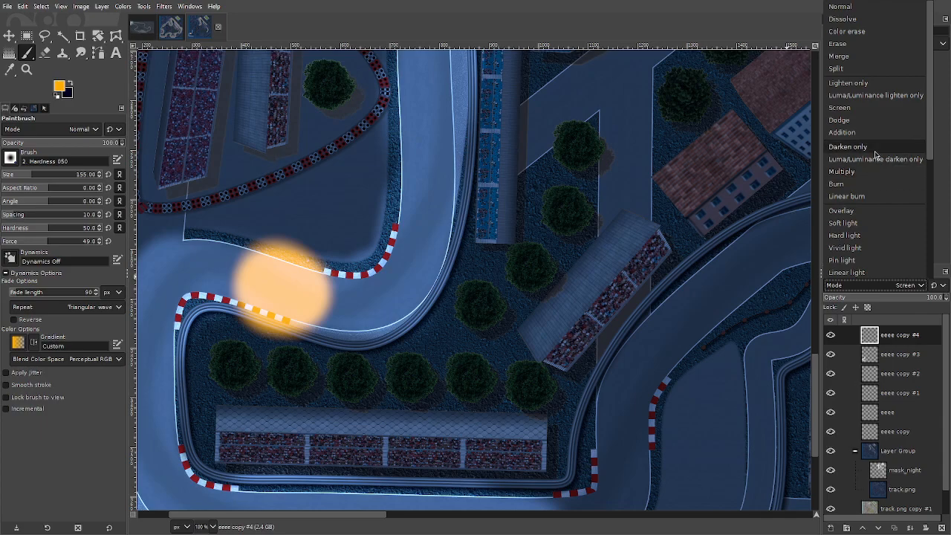
click(866, 85)
click(885, 287)
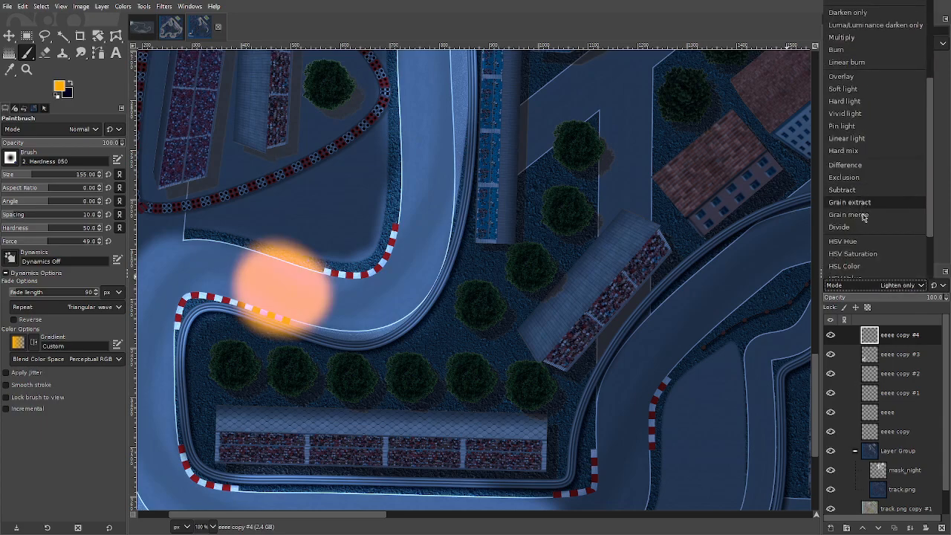
click(863, 215)
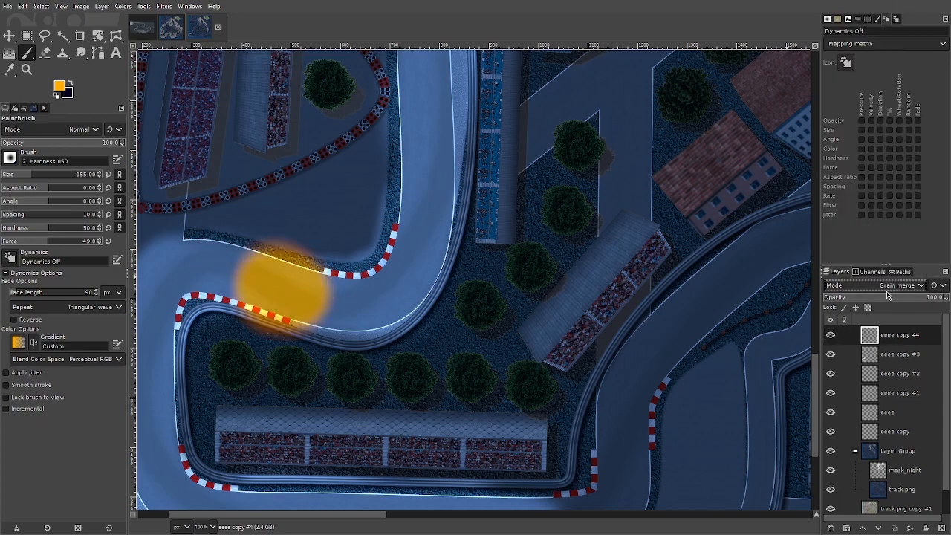
click(886, 290)
scroll(891, 217, up, 5)
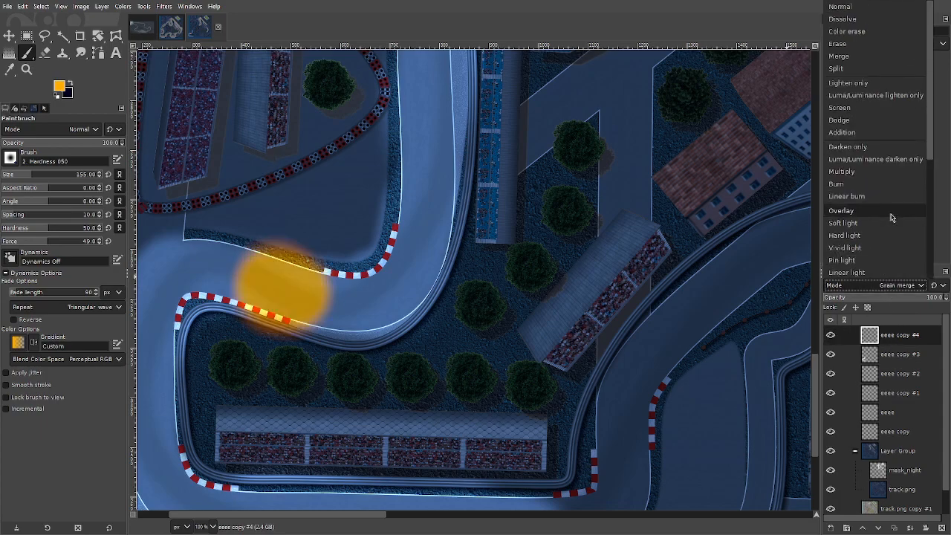
click(861, 120)
click(902, 285)
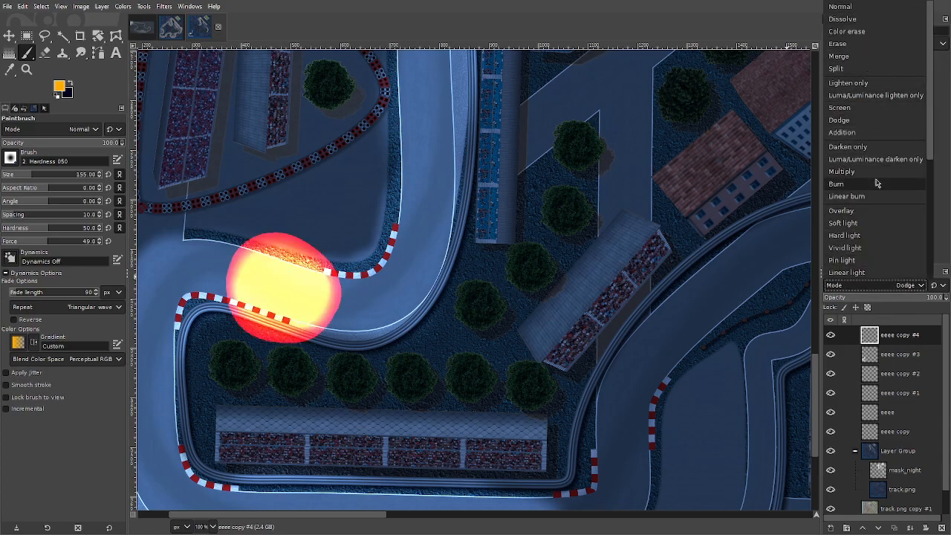
click(876, 211)
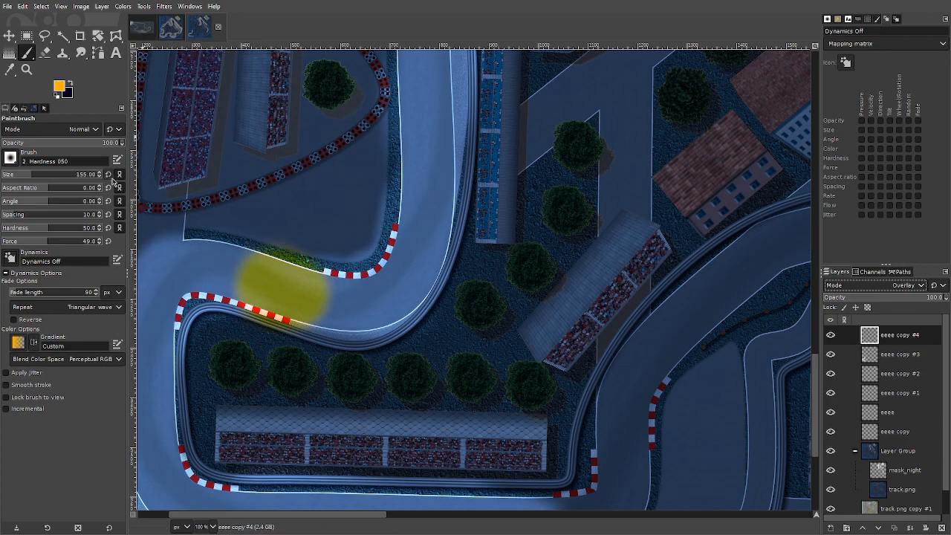
- Paint orange over the S-bend and adjoining straight with the layer opacity at 47.7, and restore the opacity to 100
click(880, 297)
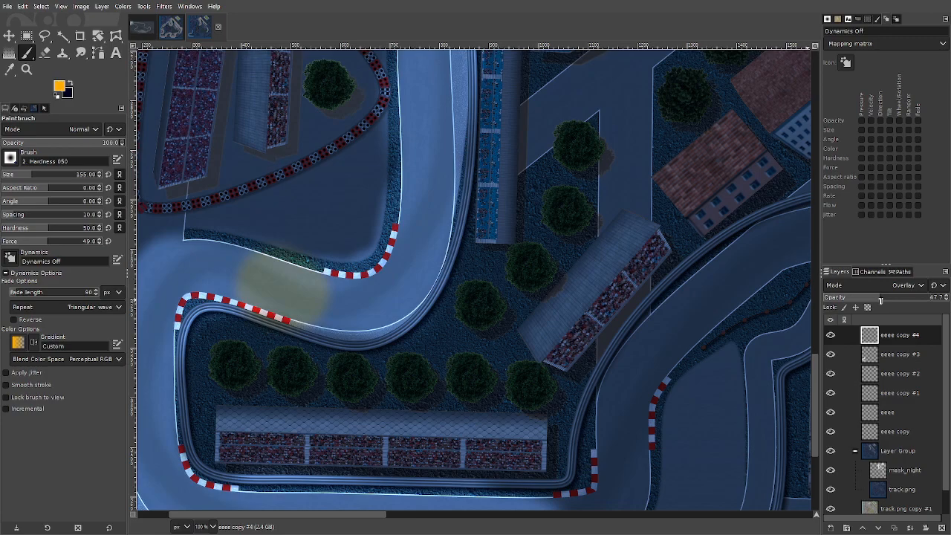
drag(389, 305, 373, 308)
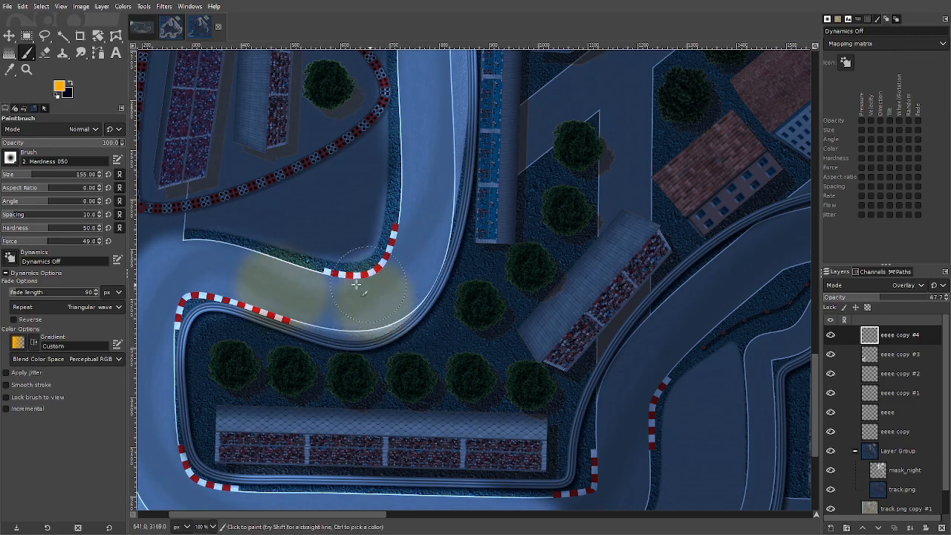
mouse_move(401, 271)
mouse_down()
mouse_move(427, 219)
mouse_move(419, 210)
mouse_up()
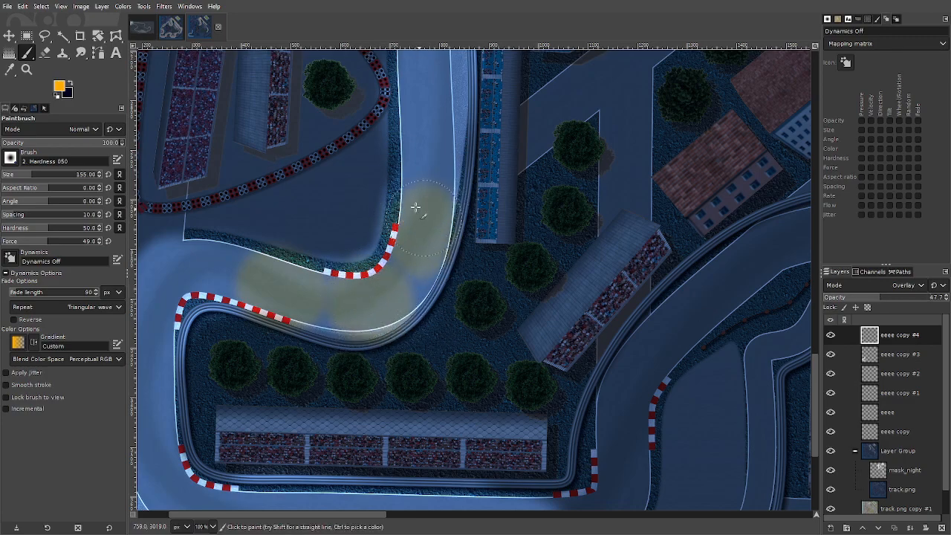
mouse_move(440, 133)
mouse_down()
mouse_move(420, 153)
mouse_move(420, 141)
mouse_move(432, 153)
mouse_move(453, 124)
mouse_move(477, 165)
mouse_move(465, 212)
mouse_move(403, 156)
mouse_move(446, 151)
mouse_move(442, 185)
mouse_move(441, 159)
mouse_up()
scroll(403, 157, up, 3)
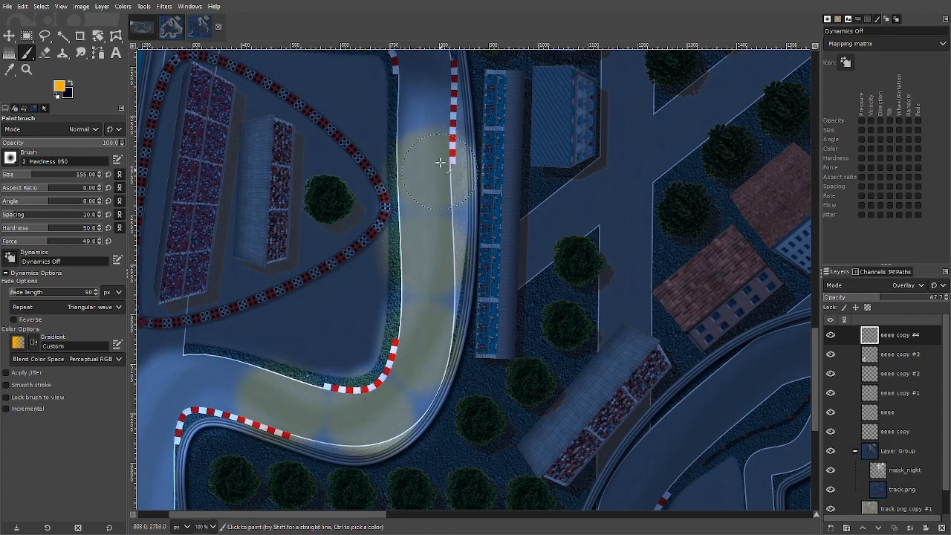
mouse_move(441, 350)
mouse_down()
mouse_move(426, 299)
mouse_move(424, 202)
mouse_move(425, 314)
mouse_up()
drag(397, 399, 292, 410)
drag(358, 445, 552, 347)
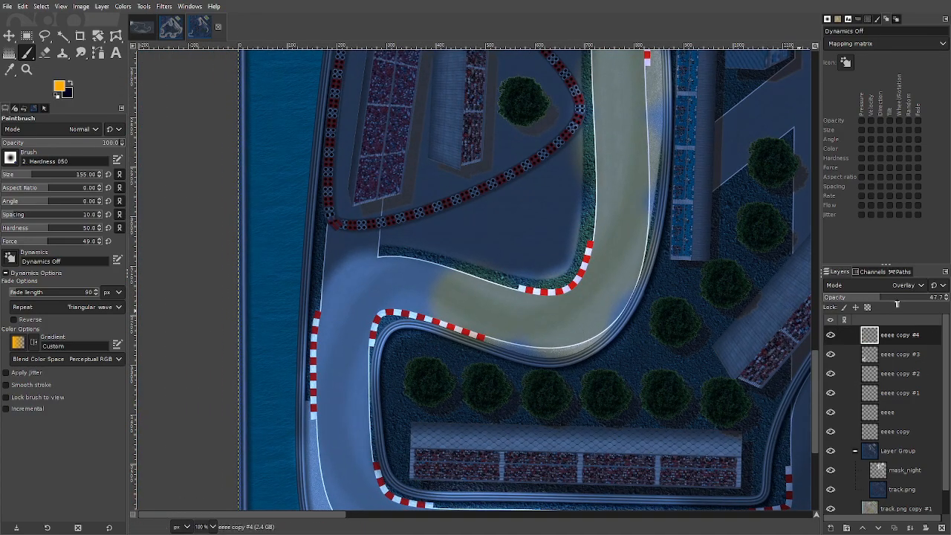
drag(941, 300, 947, 303)
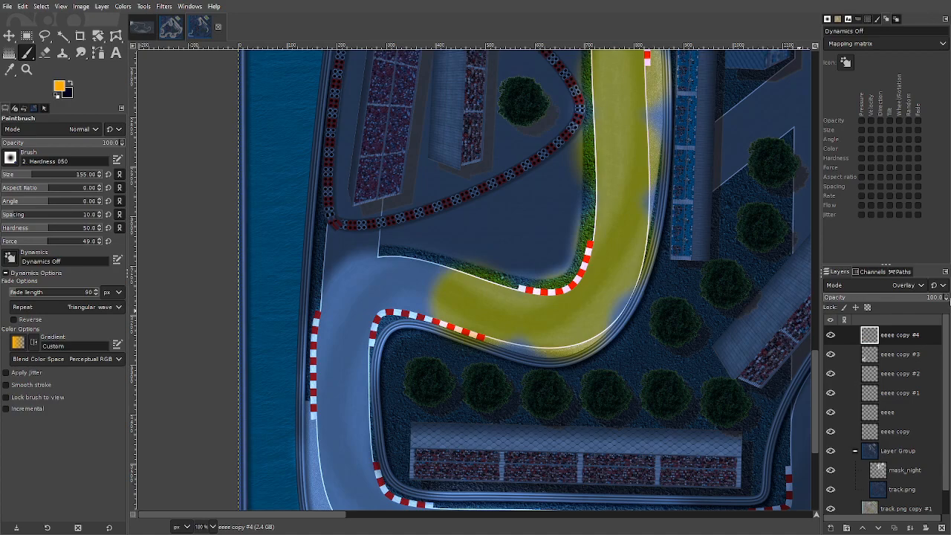
- Try erasing the white light under the orange patch on the eeee copy #3 layer and undo the stroke
click(906, 360)
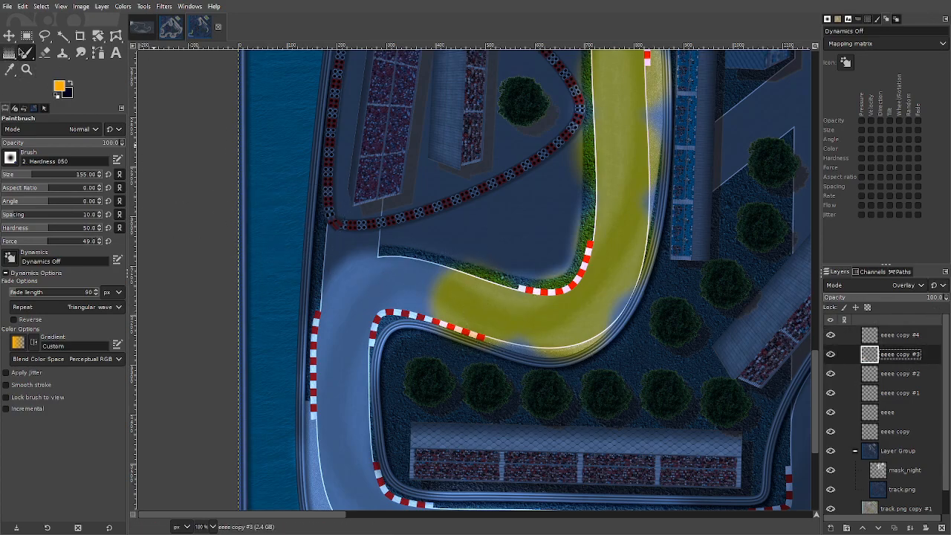
key(shift+e)
mouse_move(473, 297)
mouse_down()
mouse_move(498, 314)
mouse_move(470, 295)
mouse_up()
key(ctrl+z)
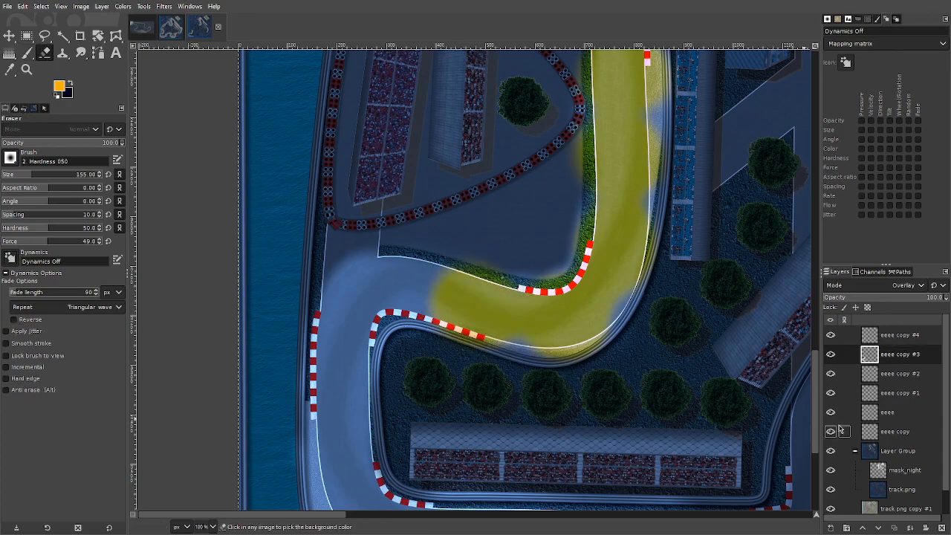
scroll(622, 277, down, 2)
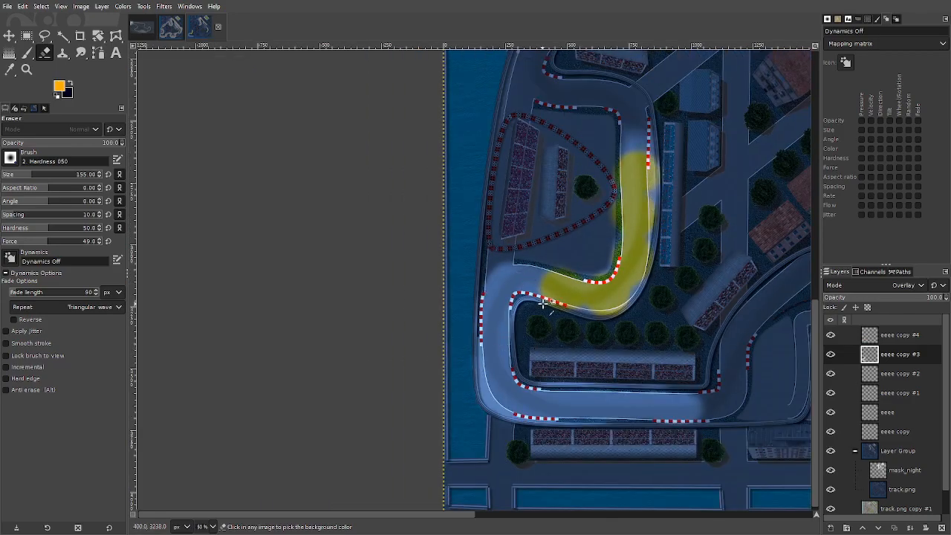
scroll(543, 302, up, 3)
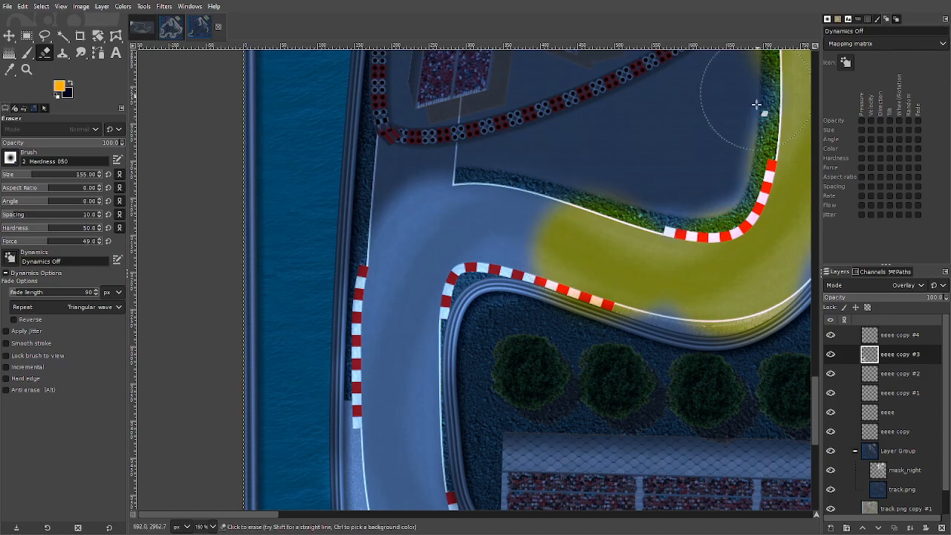
- Paint an orange patch across the lit hairpin on the eeee copy #4 layer with the Paintbrush
click(908, 340)
drag(731, 142, 483, 371)
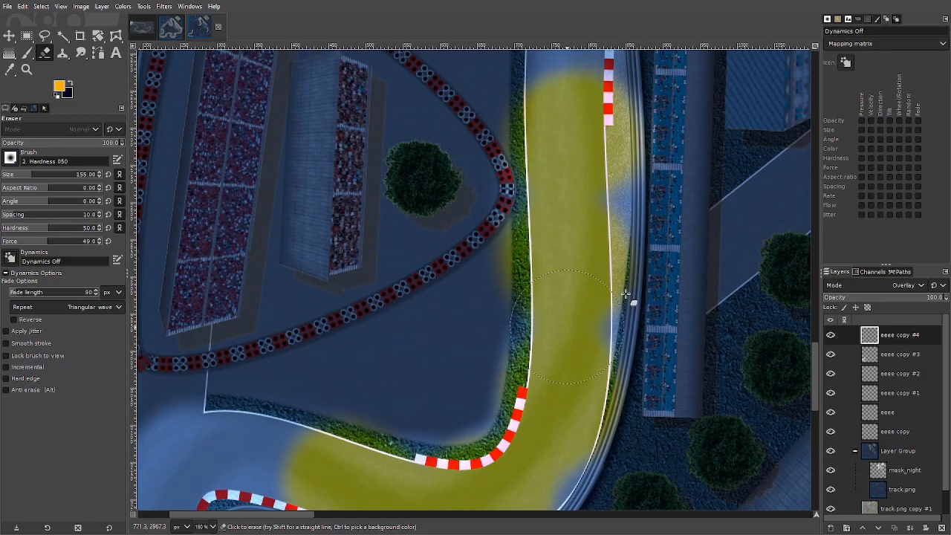
drag(668, 178, 423, 360)
drag(660, 127, 223, 454)
drag(438, 223, 333, 316)
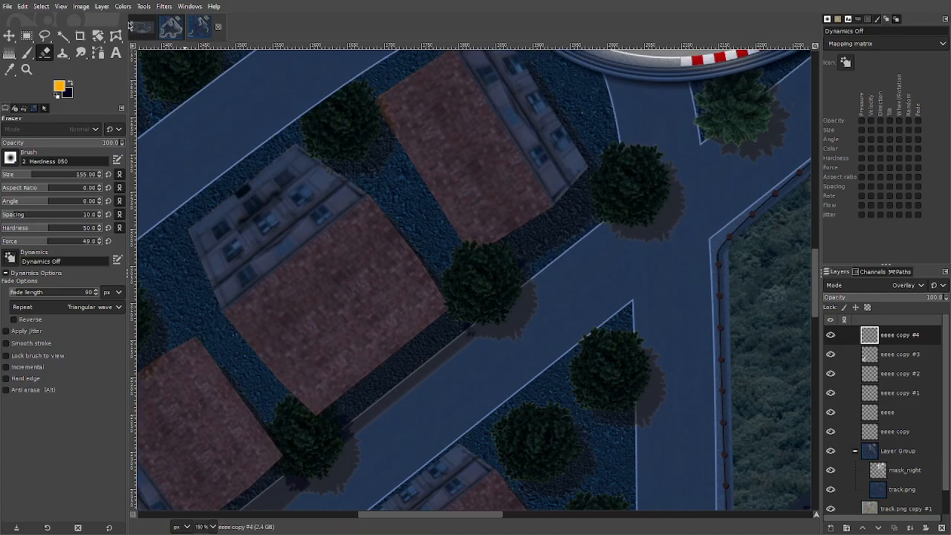
click(26, 53)
drag(460, 251, 310, 432)
drag(708, 171, 537, 329)
mouse_move(470, 344)
mouse_down()
mouse_move(454, 328)
mouse_move(446, 349)
mouse_move(494, 335)
mouse_up()
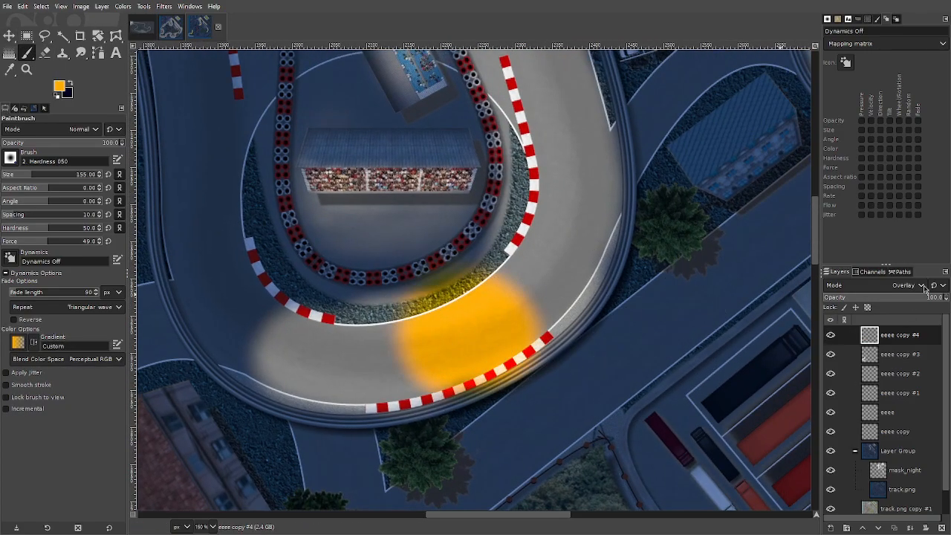
- Try the eeee copy #4 layer at 46.9 opacity, restore it to 100, and paint two more orange patches from the hairpin exit up the straight
drag(901, 301, 881, 298)
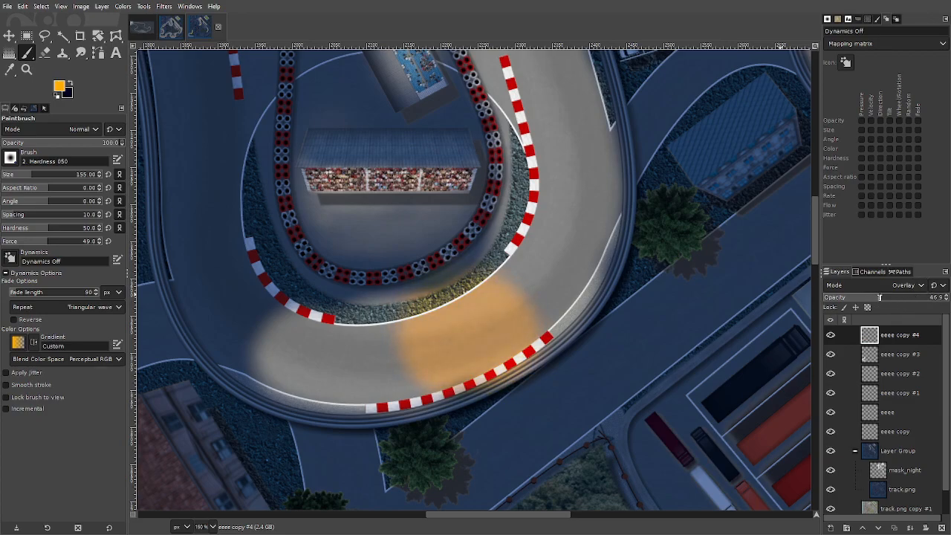
drag(880, 297, 946, 296)
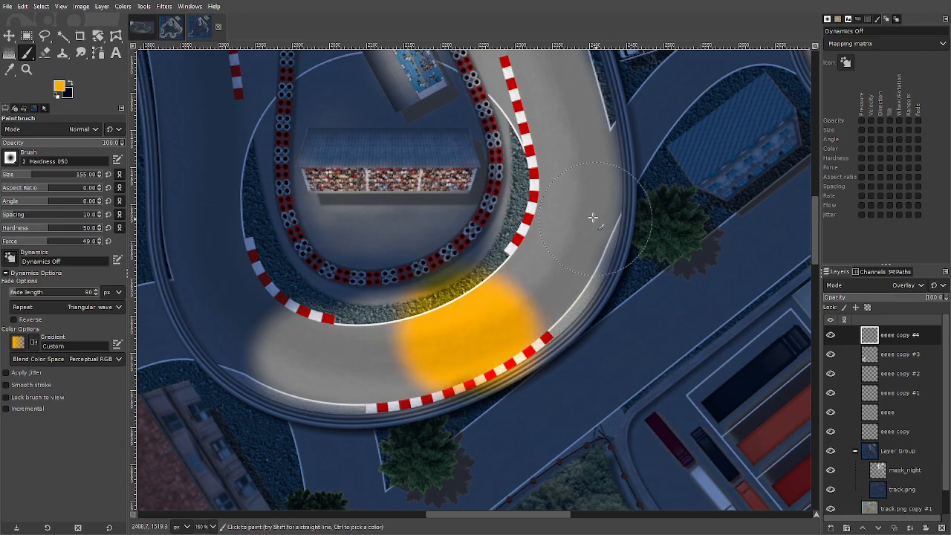
click(571, 203)
scroll(541, 250, up, 5)
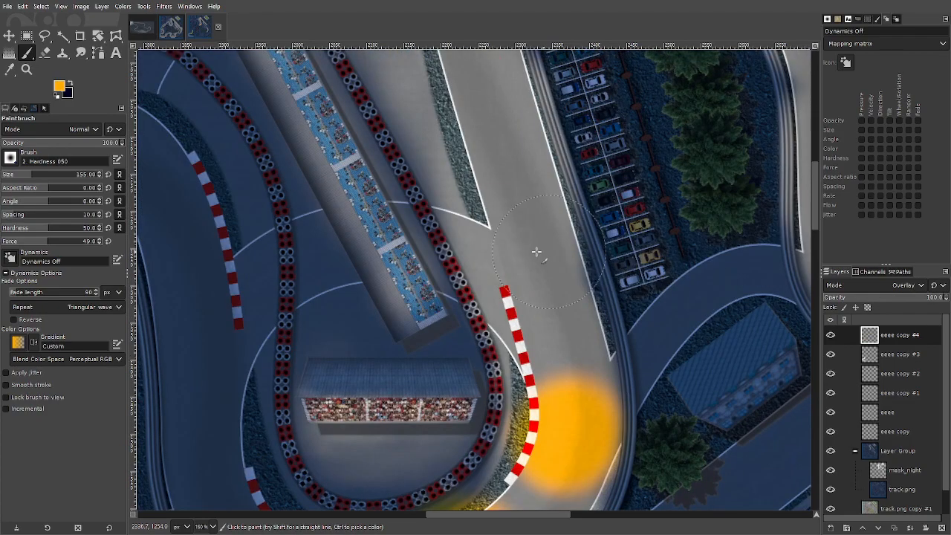
click(534, 252)
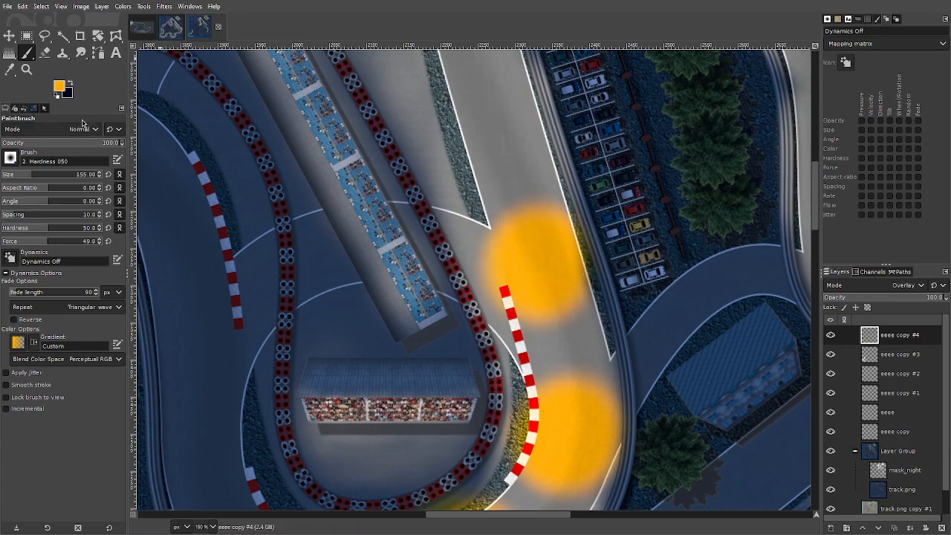
- Set the foreground color to yellow e2c31b and paint a patch on the straight above the orange ones
click(61, 90)
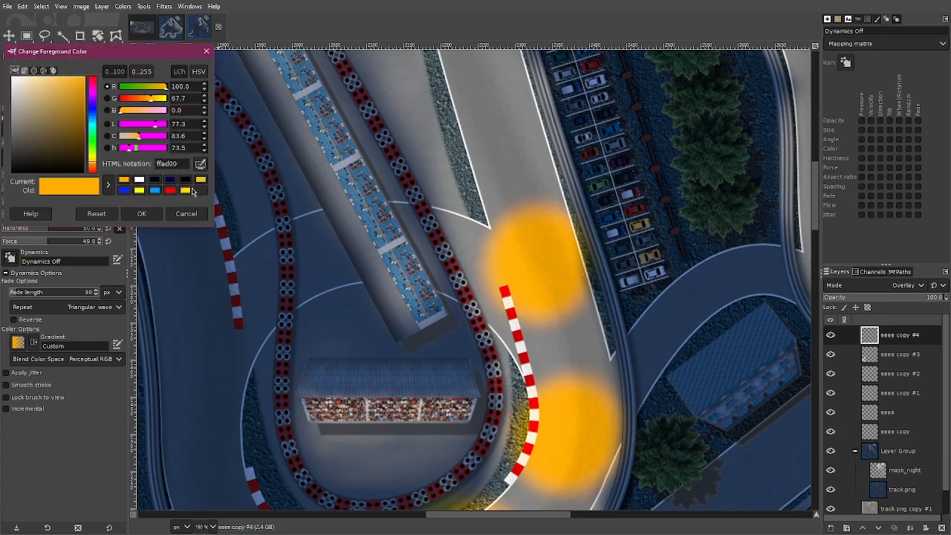
click(200, 180)
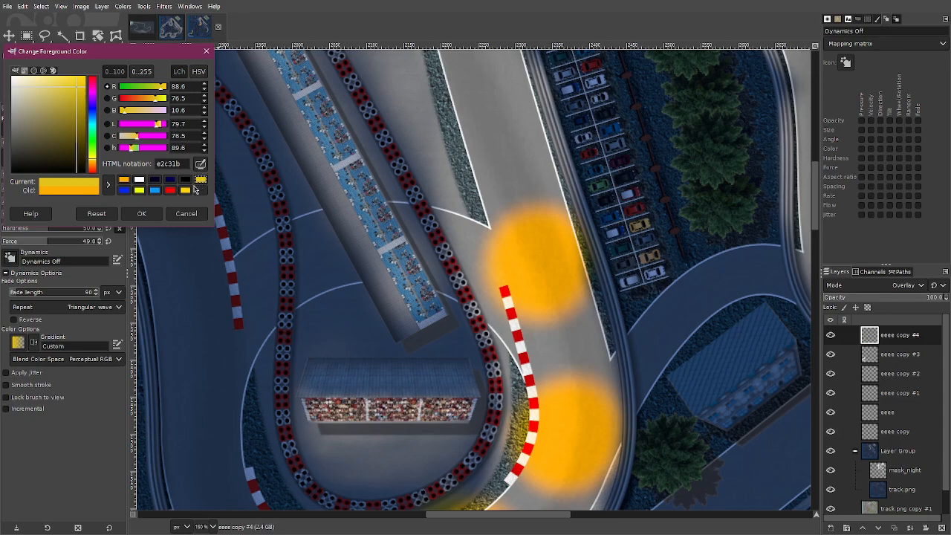
click(158, 212)
drag(500, 138, 496, 108)
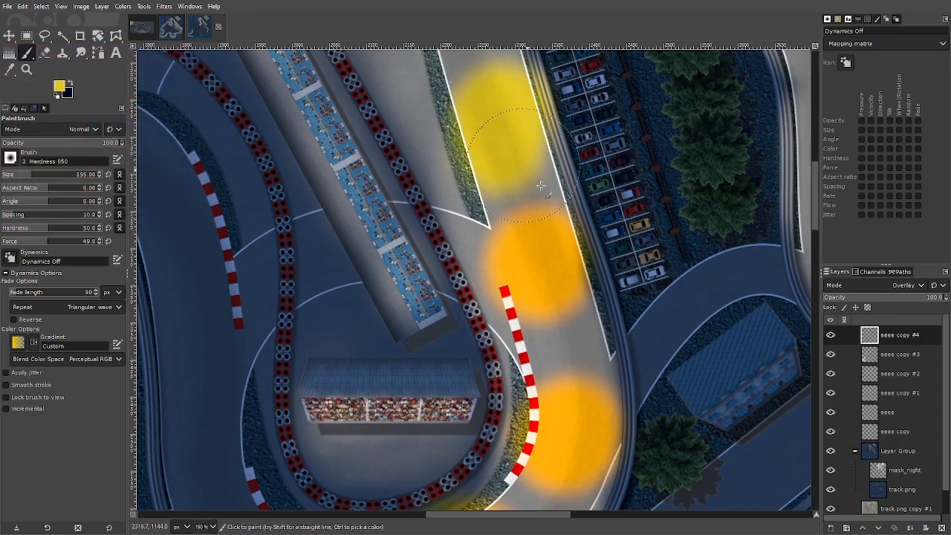
- Apply a Gaussian Blur of 78.12 in X and Y to the orange and yellow patches on the eeee copy #4 layer
scroll(696, 271, up, 4)
scroll(688, 257, down, 6)
scroll(359, 246, up, 2)
ctrl+scroll(358, 245, down, 1)
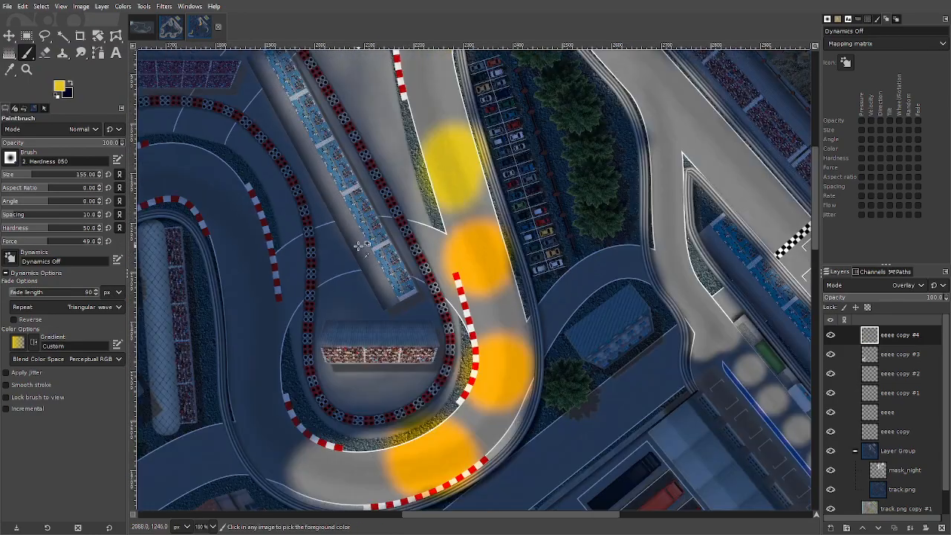
ctrl+scroll(359, 246, down, 1)
click(164, 6)
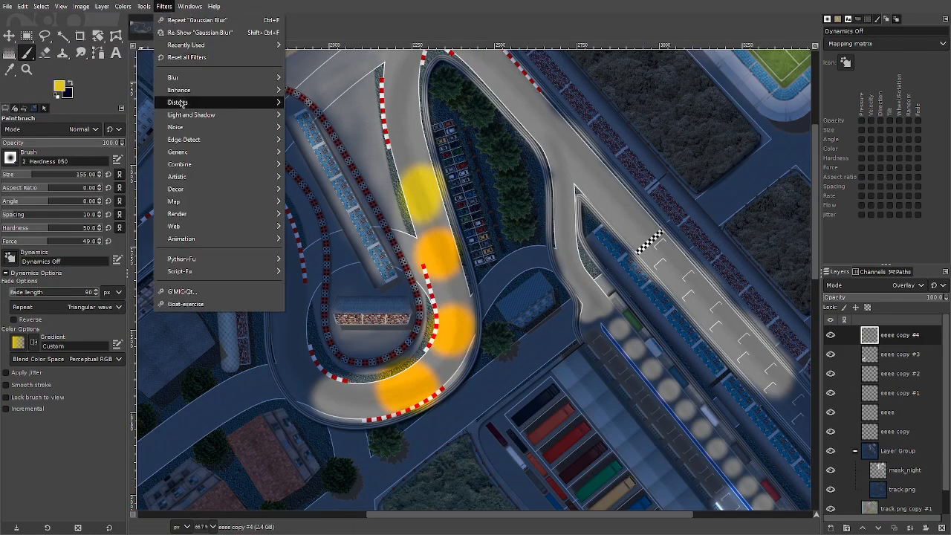
mouse_move(223, 82)
click(339, 92)
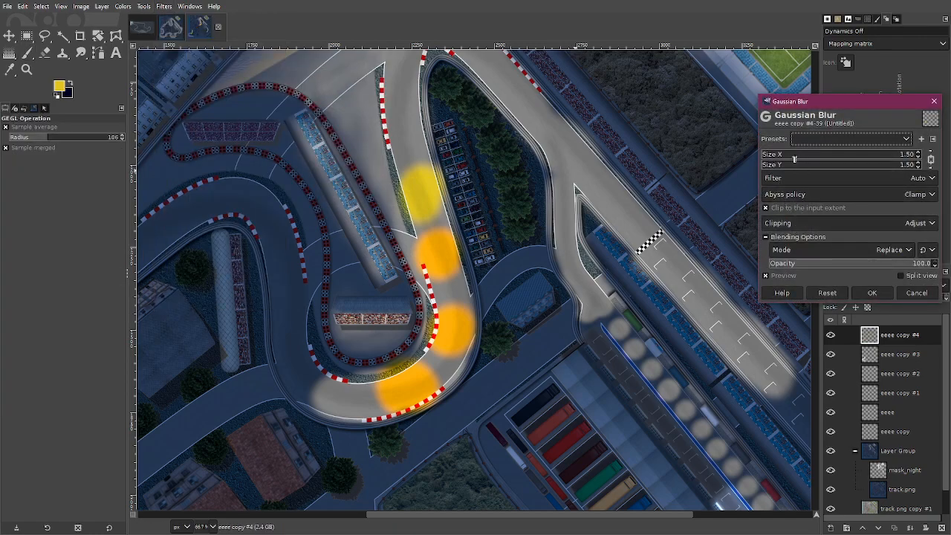
click(794, 156)
drag(794, 158, 881, 132)
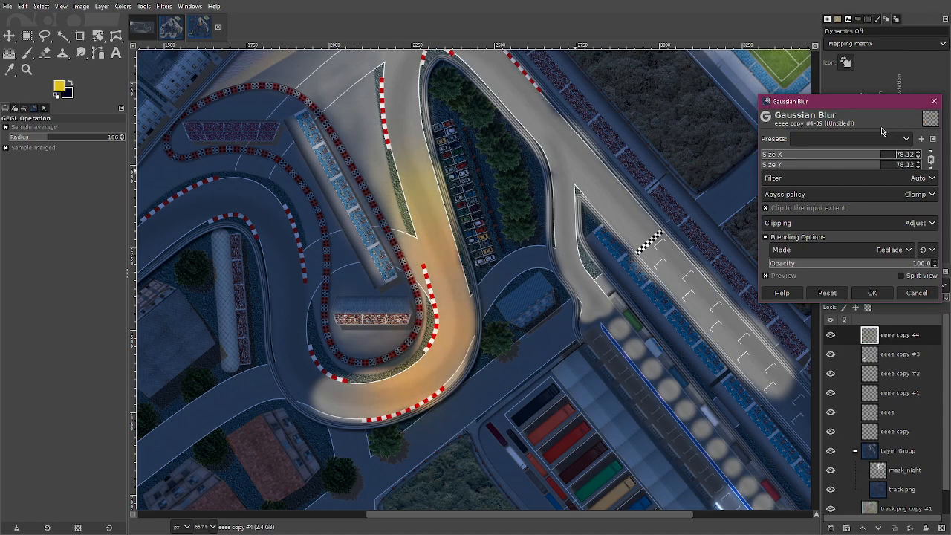
click(916, 292)
- Examine the blurred orange and yellow glow around the hairpin up close and across the upper part of the circuit
key(1)
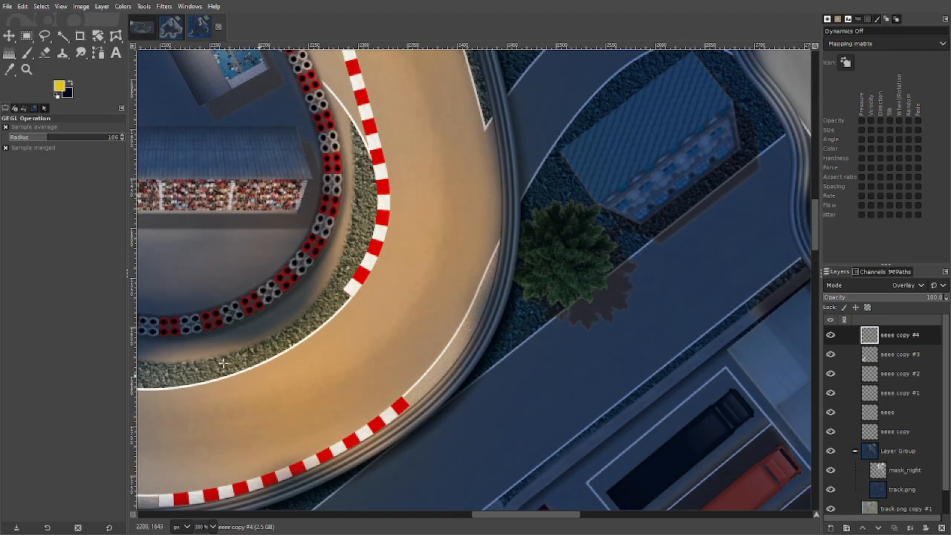
drag(265, 306, 473, 233)
drag(534, 258, 260, 327)
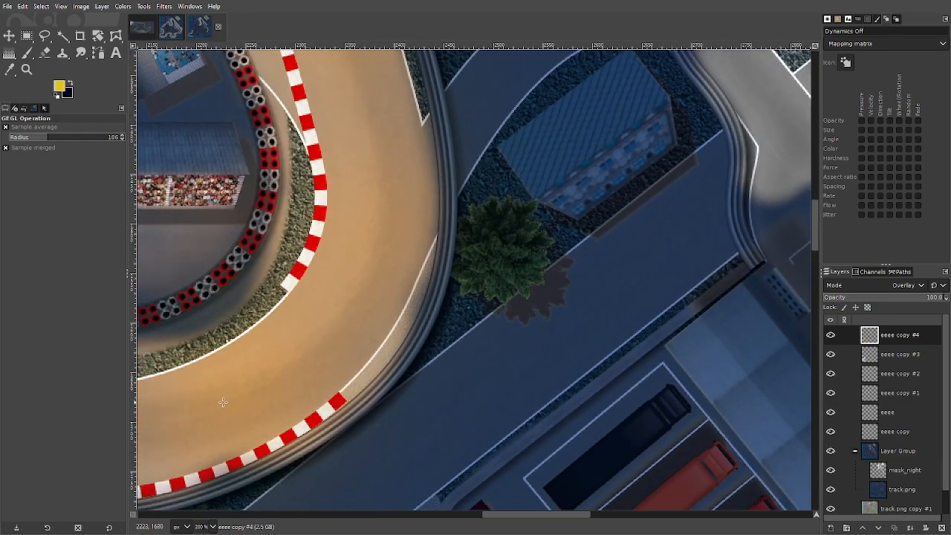
drag(193, 361, 554, 74)
scroll(244, 355, down, 4)
drag(455, 365, 404, 450)
drag(522, 61, 433, 331)
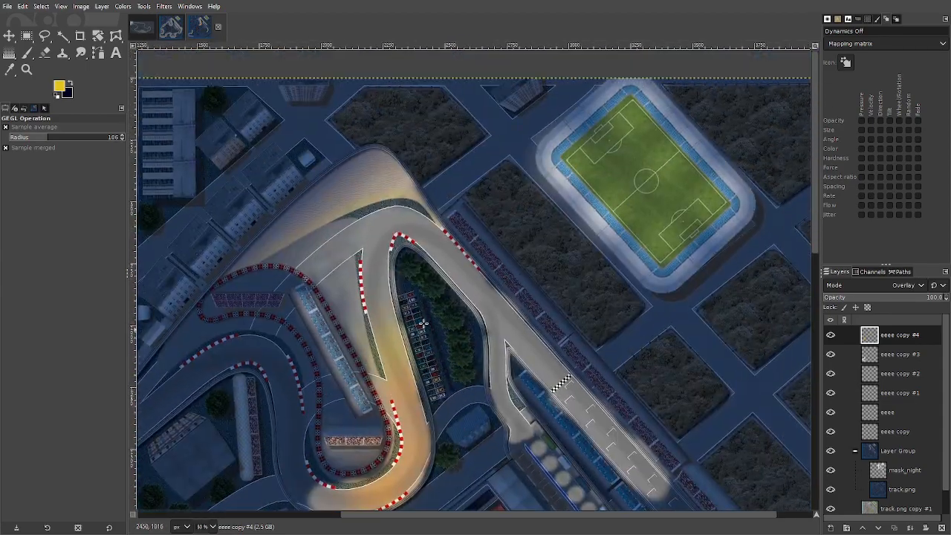
scroll(396, 381, up, 4)
scroll(377, 341, down, 3)
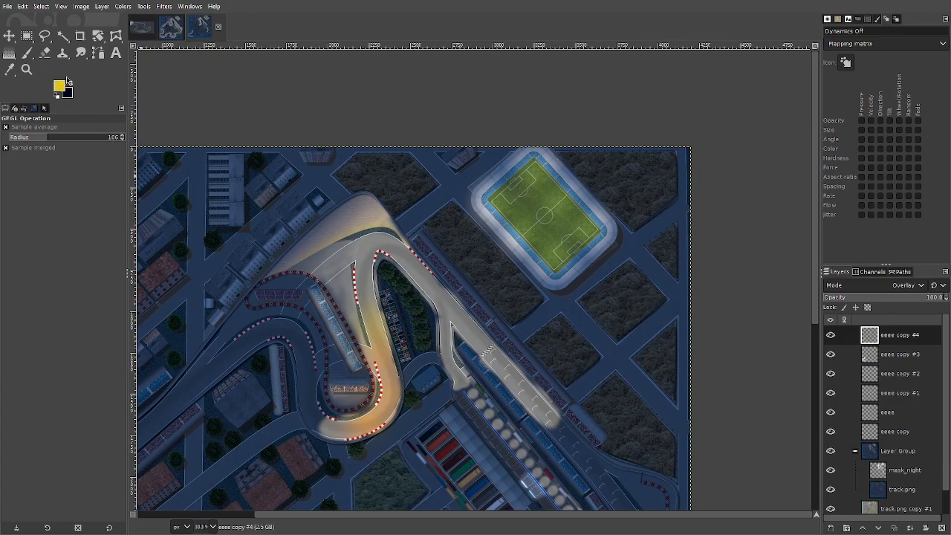
- Set the foreground color back to orange ffad00
click(61, 86)
click(141, 180)
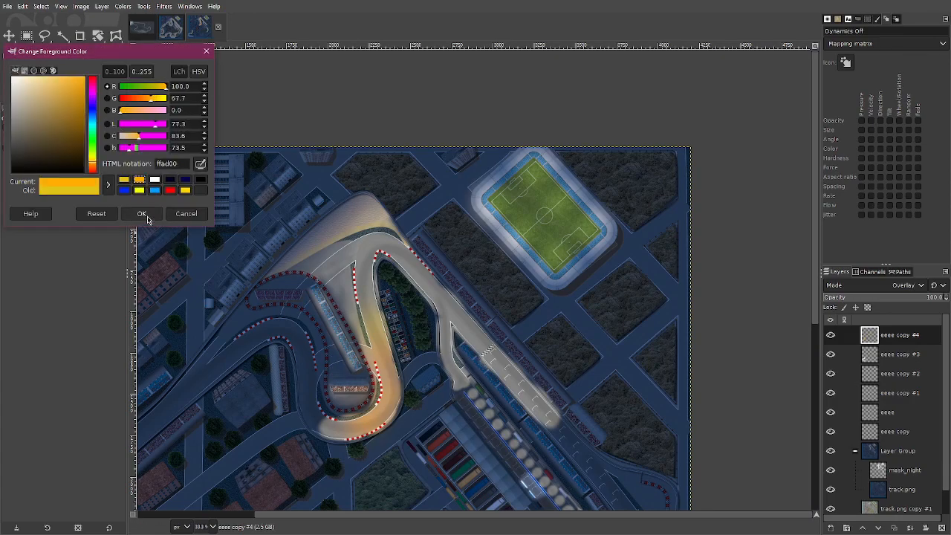
click(142, 214)
- Examine how the yellow-green light blends into the blue light through the corners beside the water
scroll(245, 401, up, 4)
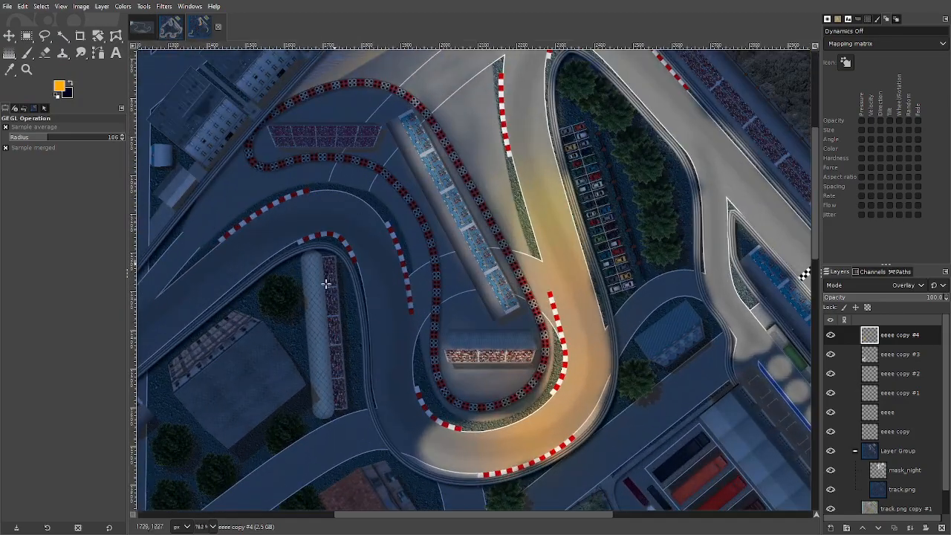
drag(325, 284, 548, 50)
drag(331, 346, 376, 201)
scroll(300, 379, up, 2)
scroll(300, 380, up, 1)
scroll(329, 384, up, 1)
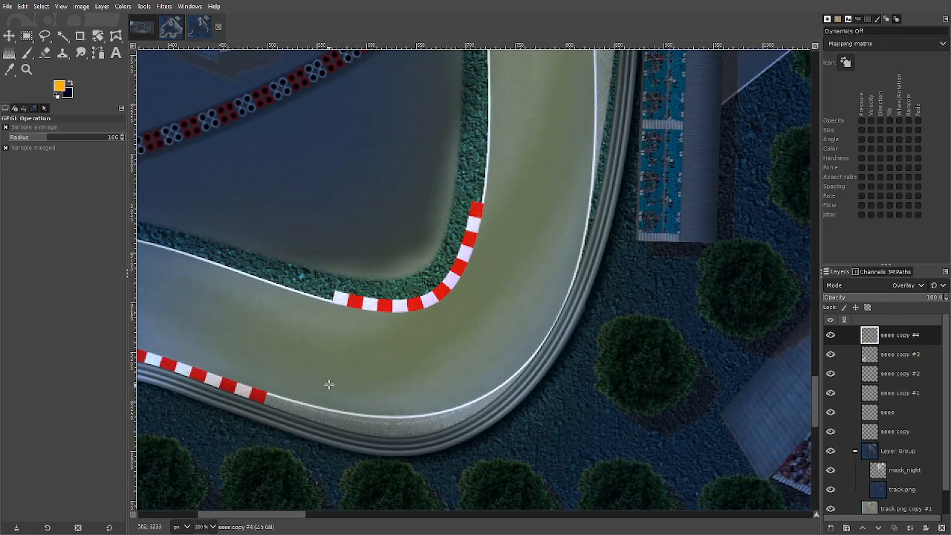
drag(348, 343, 342, 513)
drag(492, 218, 406, 311)
scroll(424, 237, down, 5)
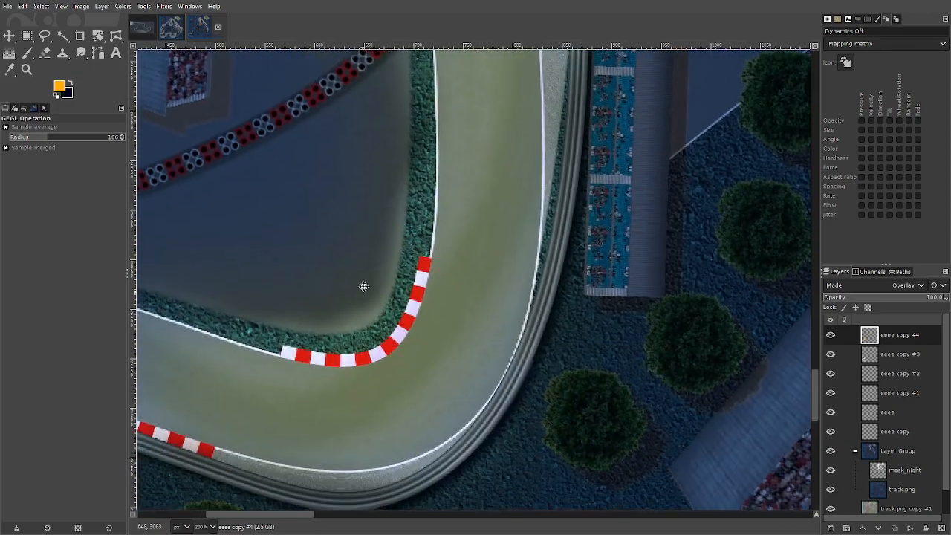
drag(361, 291, 613, 187)
scroll(510, 278, down, 4)
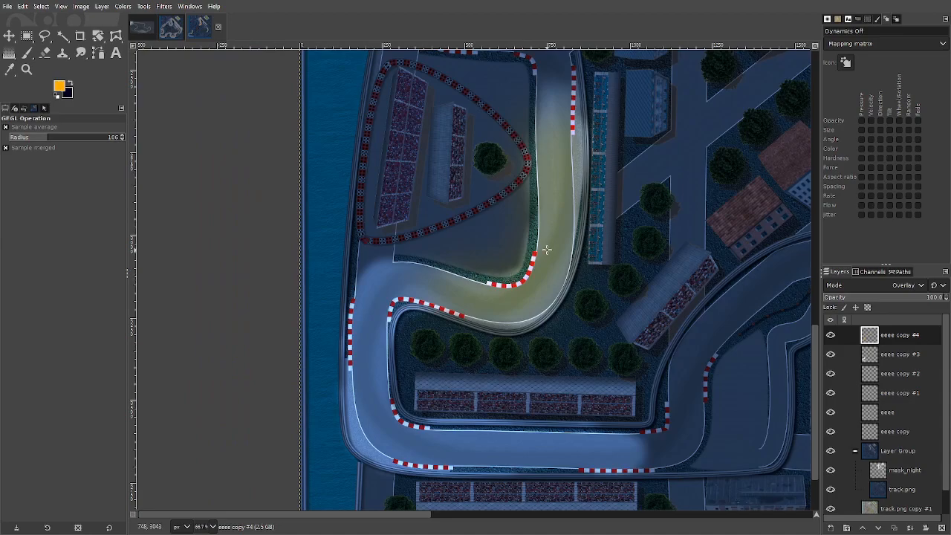
scroll(537, 249, up, 3)
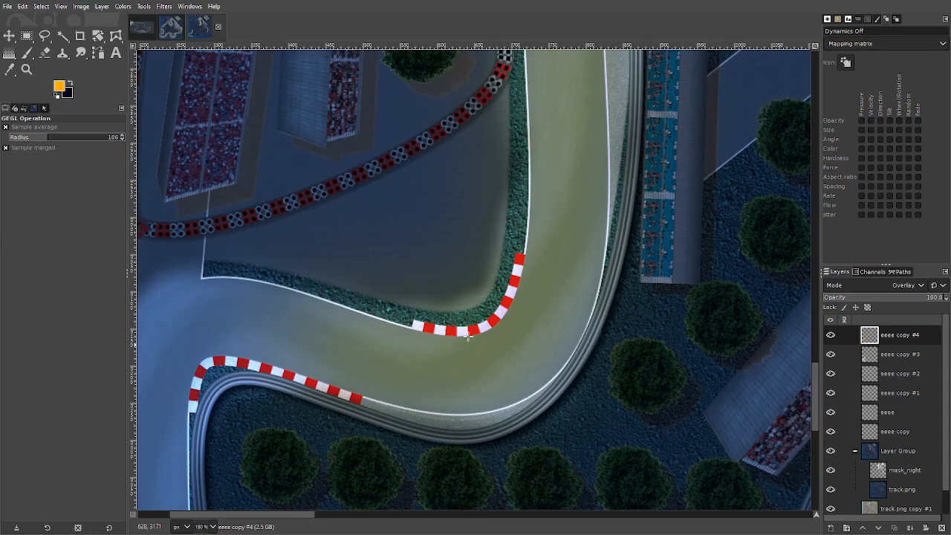
drag(346, 368, 632, 191)
drag(431, 452, 403, 381)
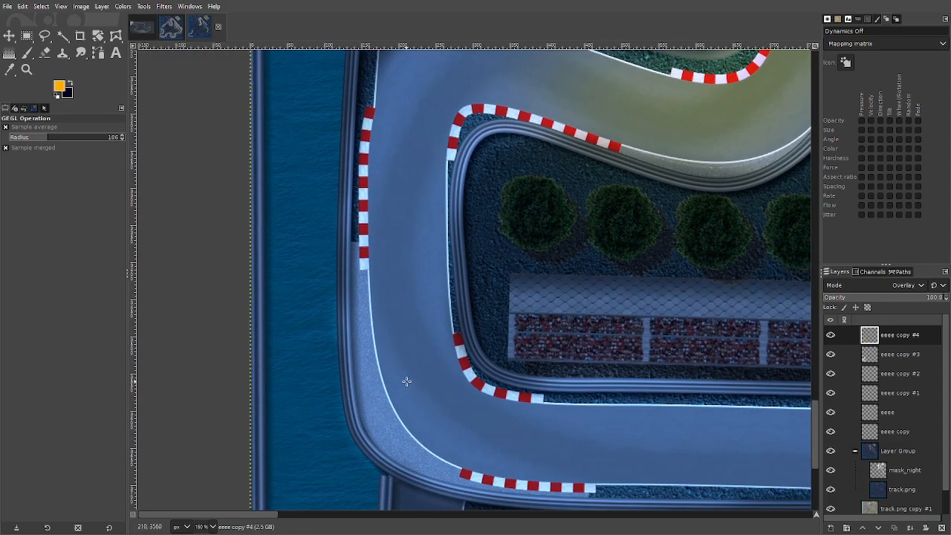
- Select the eeee copy #3 layer, then hide and show it to compare the track with and without its light
click(912, 357)
click(830, 355)
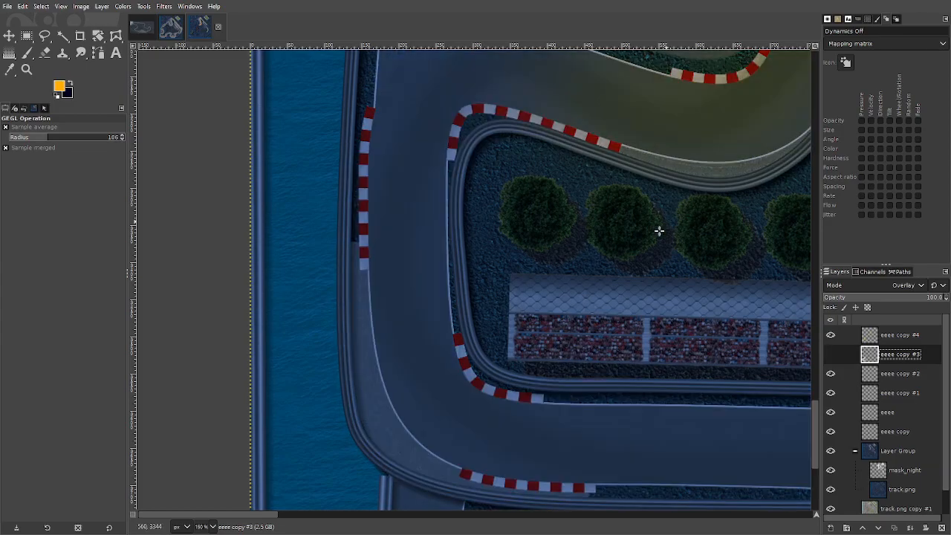
drag(664, 218, 475, 407)
click(831, 354)
- Examine the blue-lit straight between the grandstands and compare it with the warm-lit hairpin
drag(399, 428, 636, 259)
mouse_move(673, 472)
mouse_down()
mouse_move(651, 456)
mouse_move(374, 404)
mouse_up()
drag(554, 381, 513, 394)
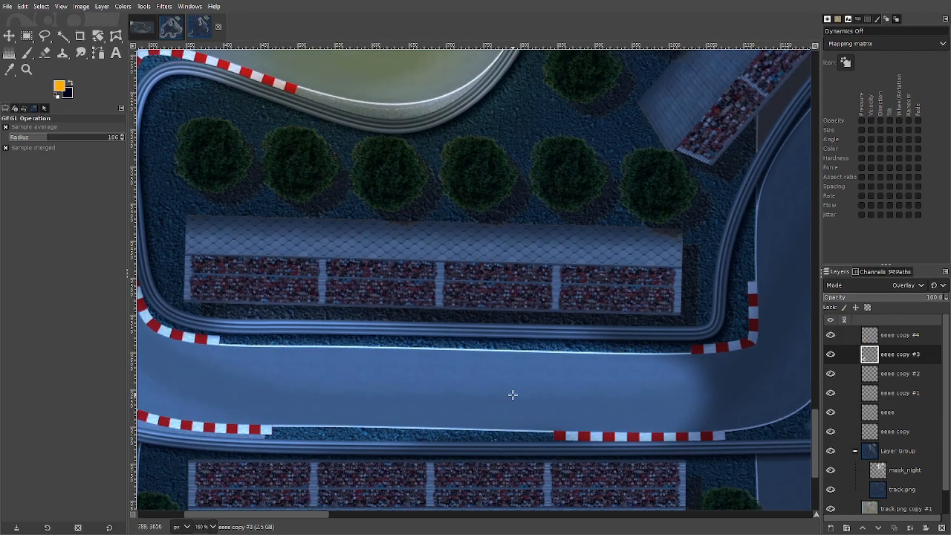
scroll(416, 386, down, 2)
scroll(416, 386, up, 4)
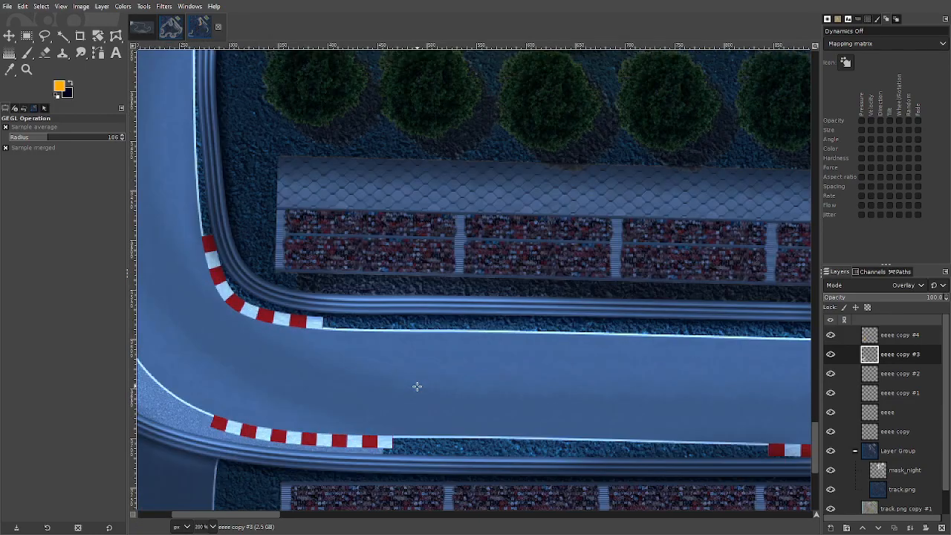
scroll(417, 386, down, 5)
drag(533, 247, 355, 462)
drag(609, 216, 475, 389)
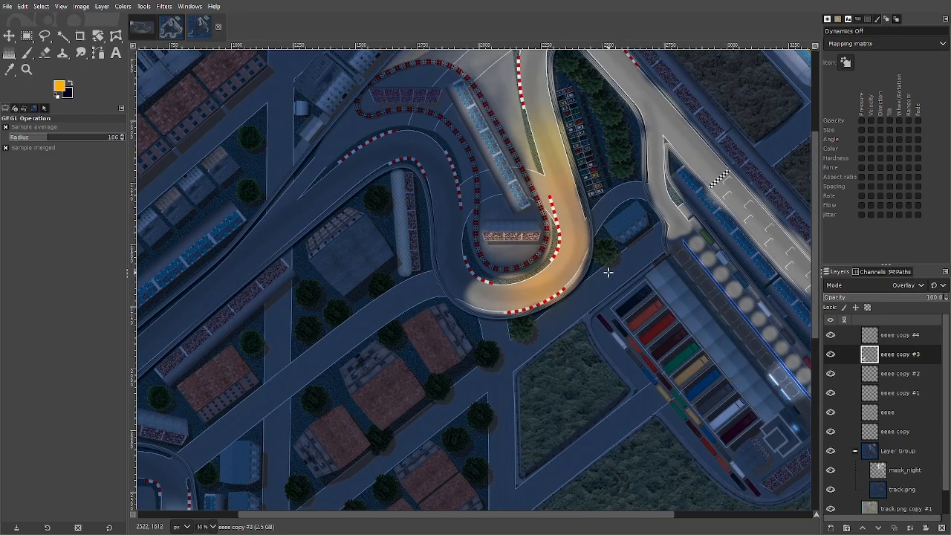
drag(583, 264, 511, 303)
scroll(511, 303, up, 3)
scroll(505, 300, up, 1)
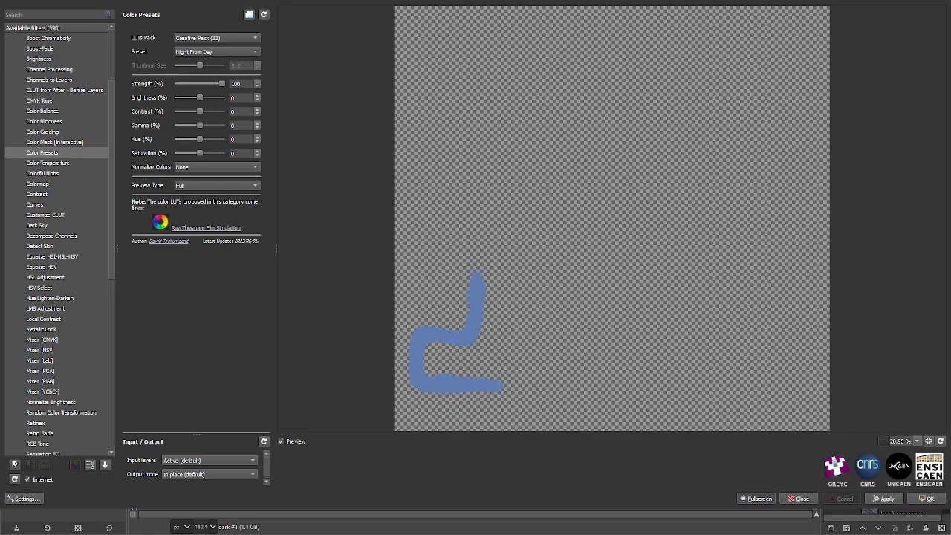
- Dismiss the G'MIC filter window without applying it and examine the orange street lighting in the city blocks of the other track image
key(Escape)
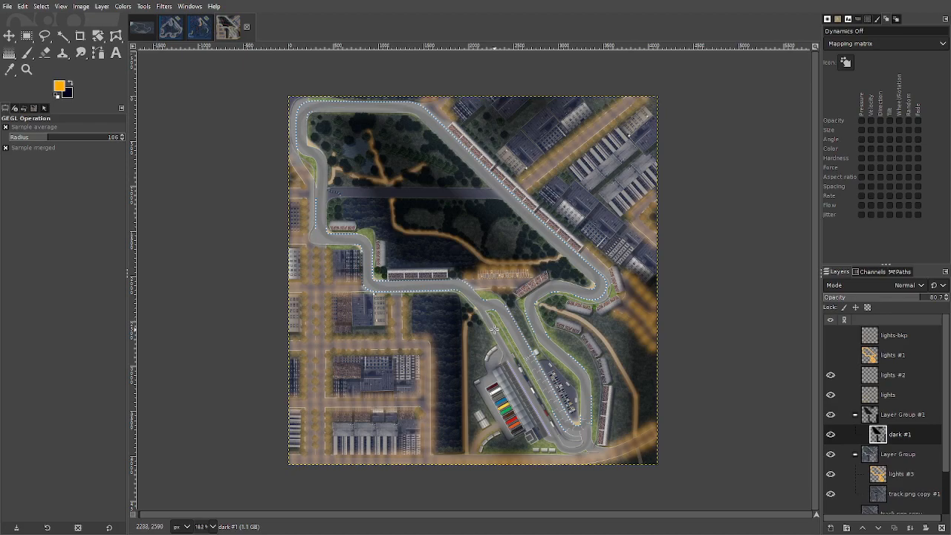
drag(652, 295, 720, 295)
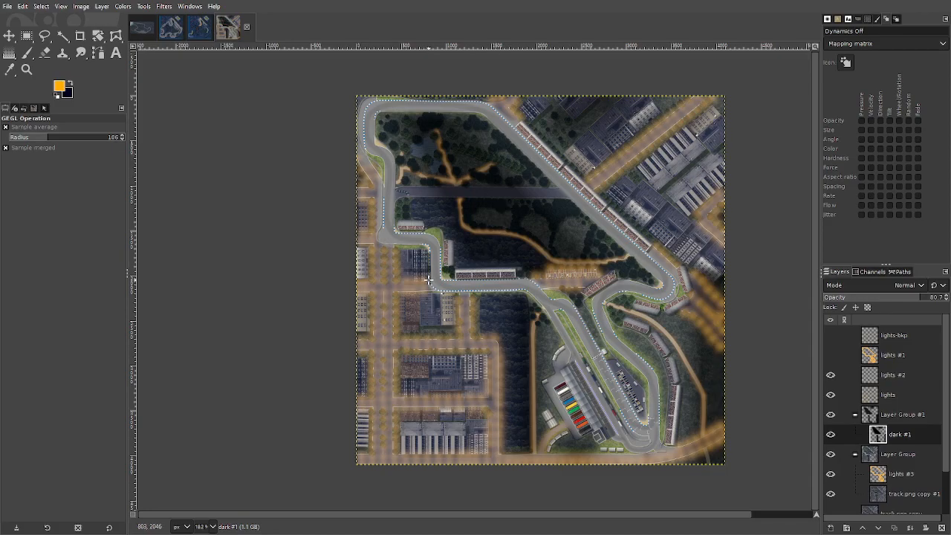
scroll(428, 279, up, 6)
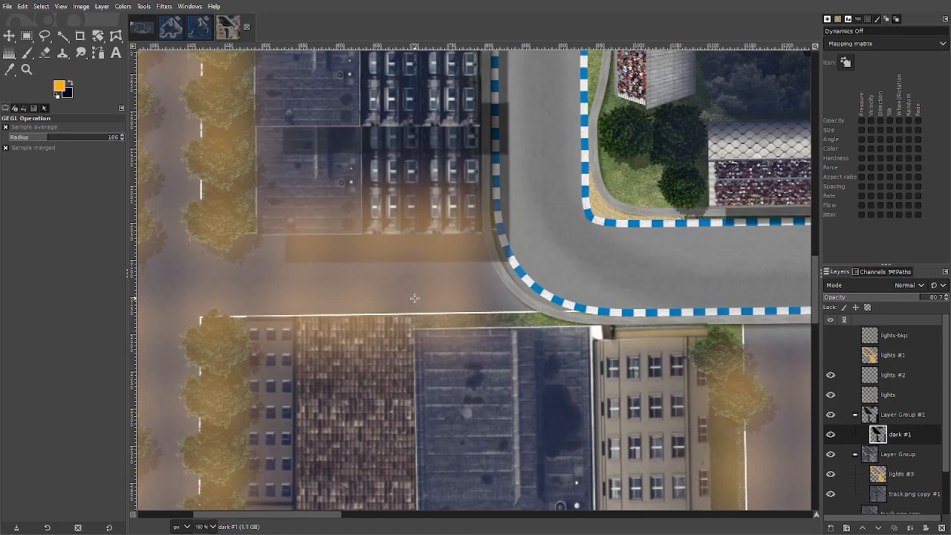
scroll(414, 298, up, 1)
drag(287, 275, 699, 247)
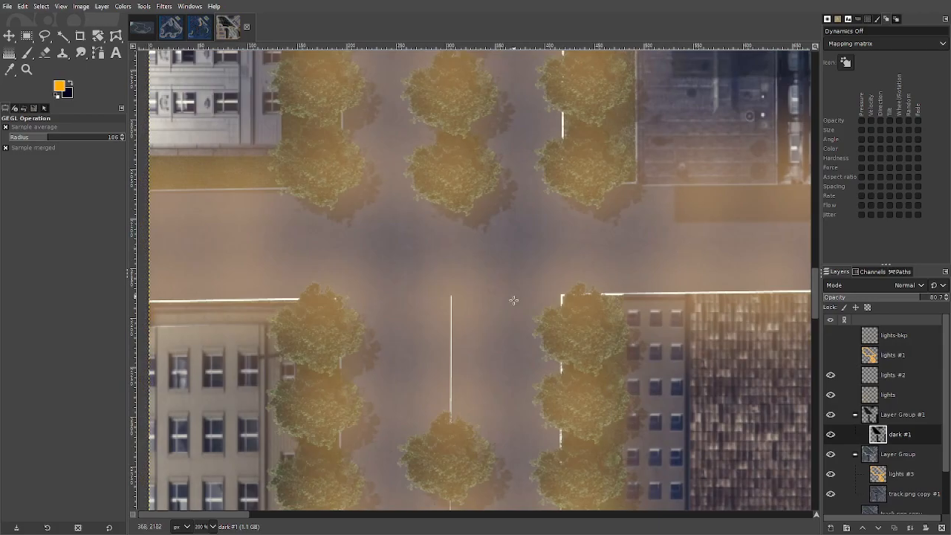
scroll(542, 293, down, 4)
scroll(457, 324, up, 4)
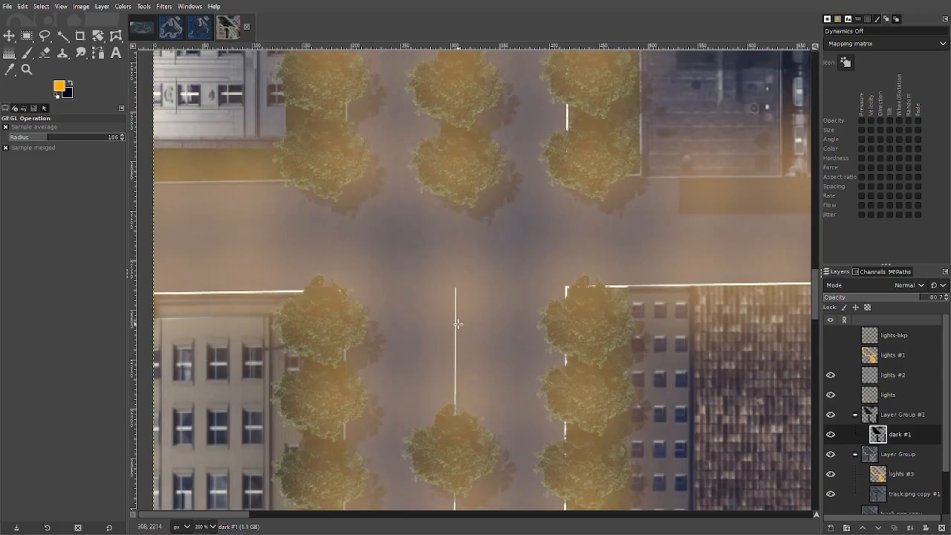
scroll(458, 324, down, 5)
drag(468, 384, 431, 119)
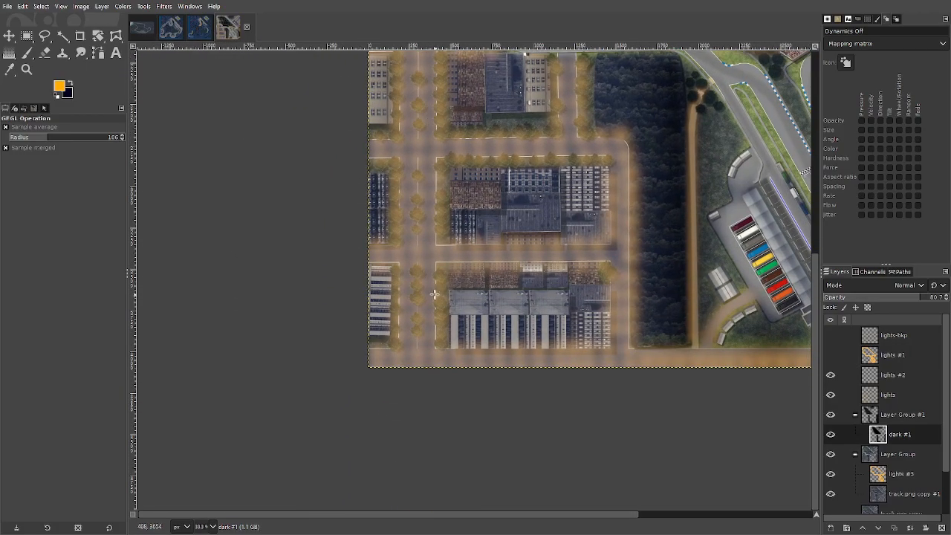
scroll(436, 296, up, 5)
scroll(419, 301, down, 2)
scroll(414, 308, down, 1)
scroll(401, 322, up, 3)
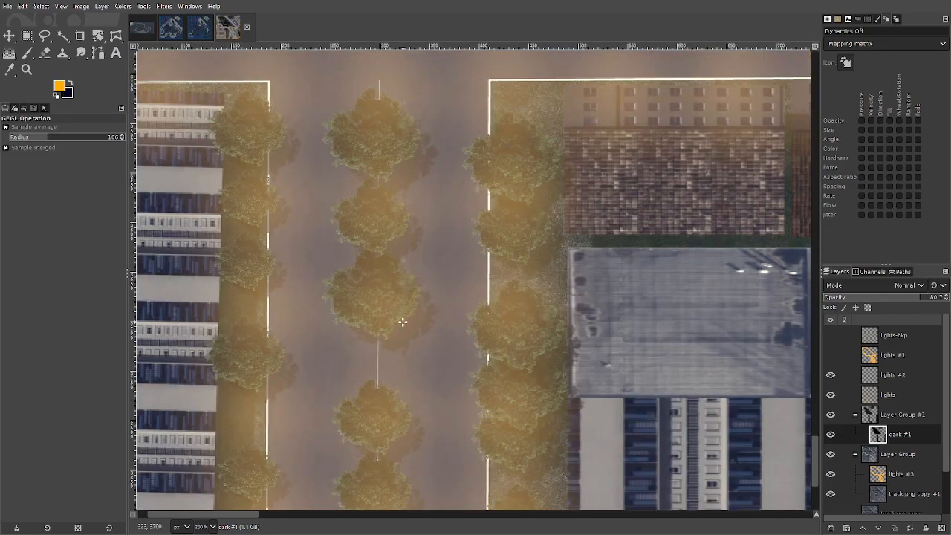
scroll(402, 321, down, 1)
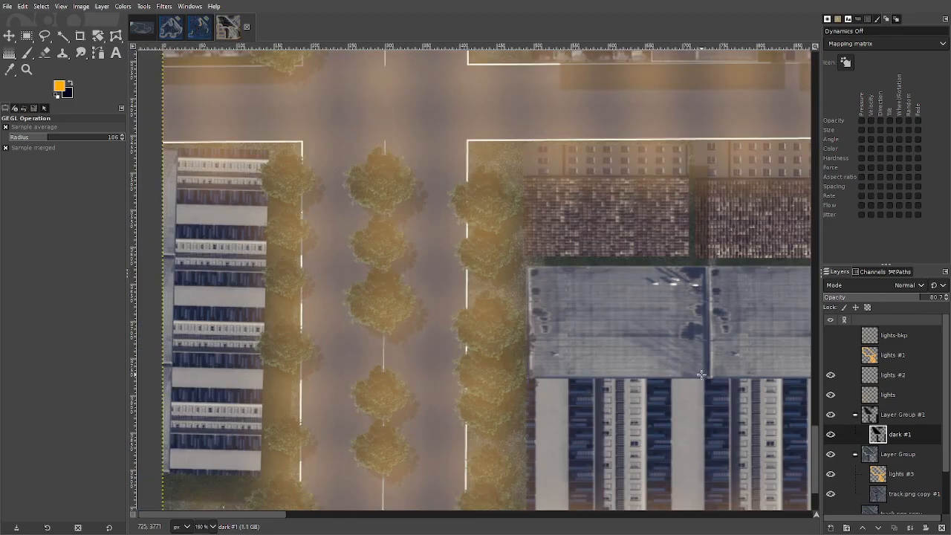
- Select the lights #3 layer, then hide and show it to compare the whole race track with and without its effect
click(906, 475)
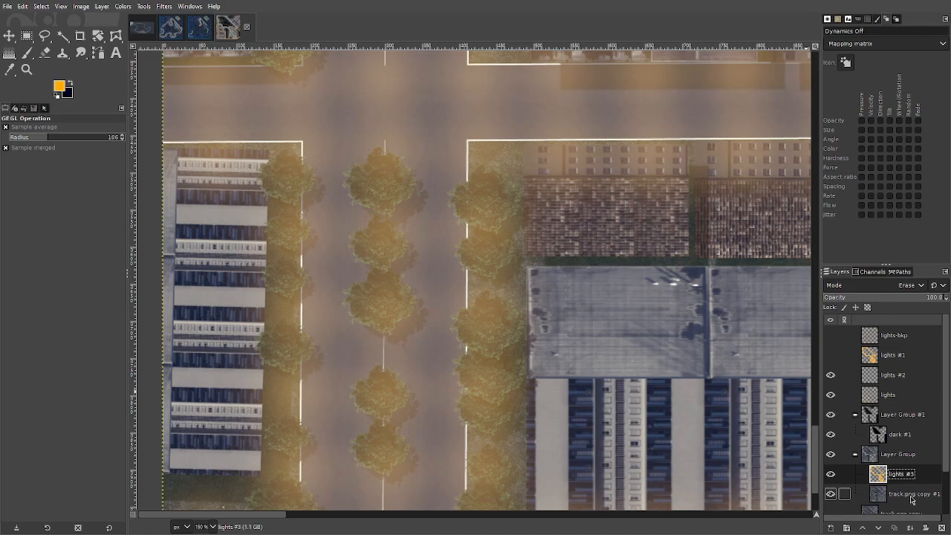
click(831, 474)
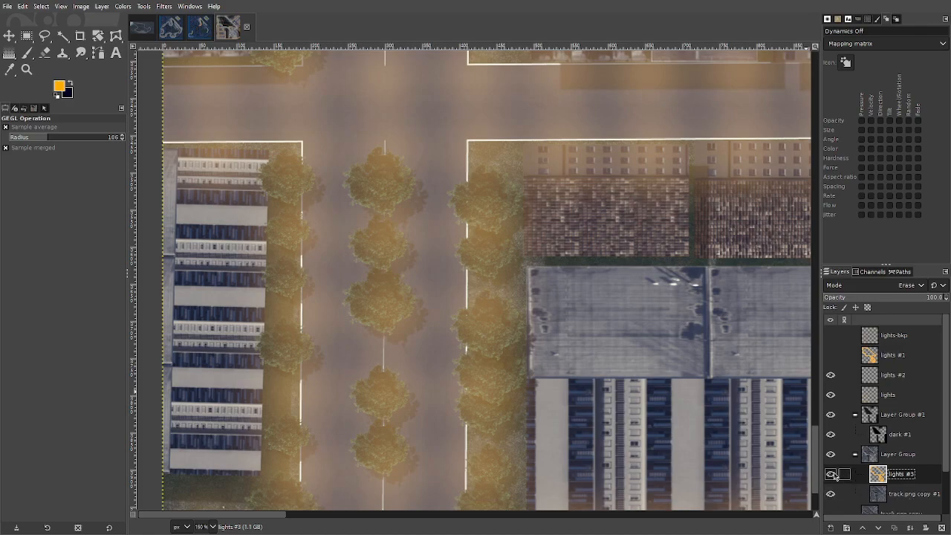
scroll(549, 323, down, 4)
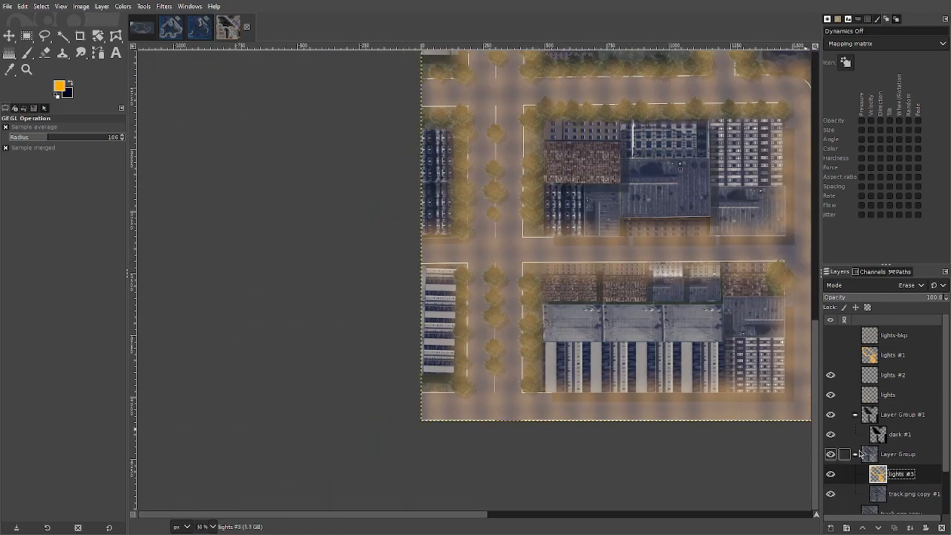
scroll(572, 325, down, 3)
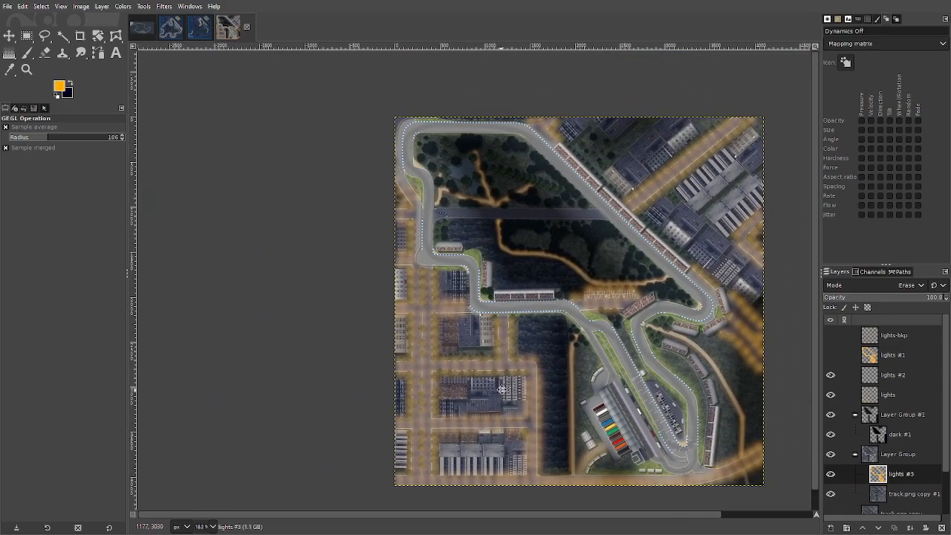
click(830, 474)
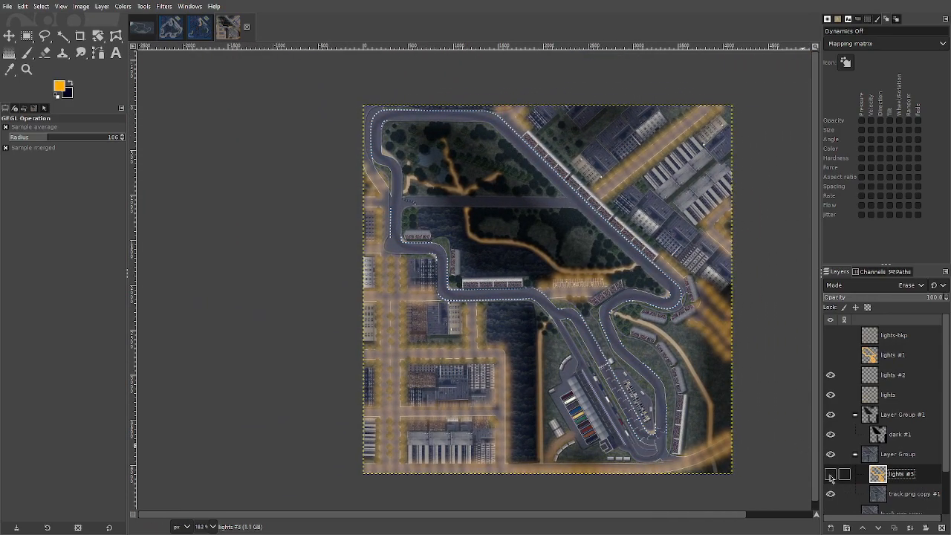
click(830, 475)
click(830, 475)
- Examine the darkened circuit around the park and pond with the lights #3 layer hidden
scroll(468, 306, up, 4)
drag(698, 358, 318, 182)
drag(198, 110, 498, 356)
drag(206, 151, 626, 369)
drag(434, 261, 462, 380)
drag(567, 191, 513, 318)
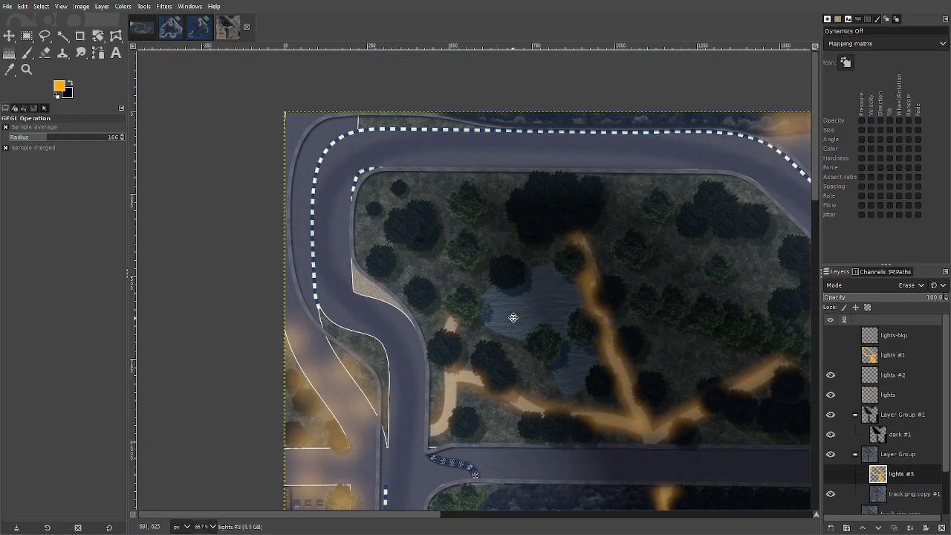
drag(760, 446, 656, 261)
scroll(686, 297, down, 1)
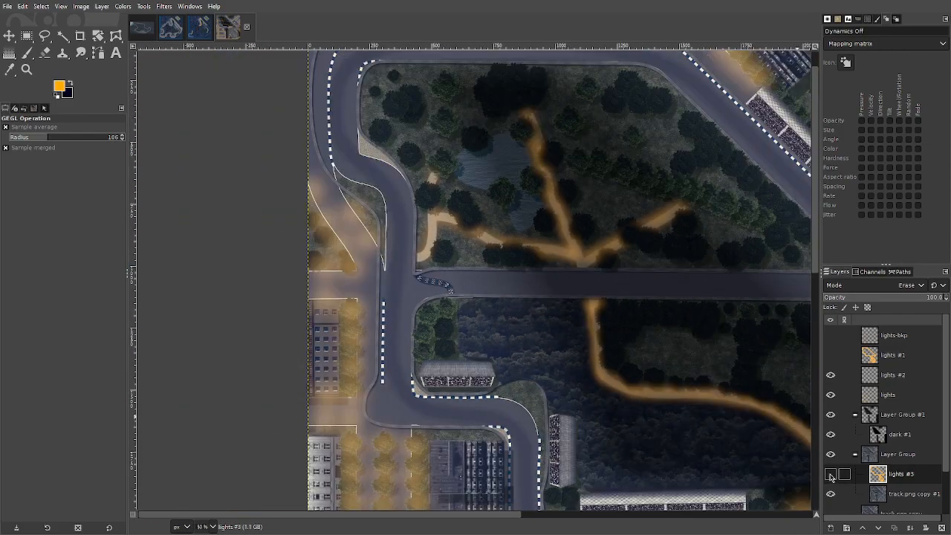
- Show and hide the lights #3 layer repeatedly to compare the corners beside the park, leaving it visible
click(830, 474)
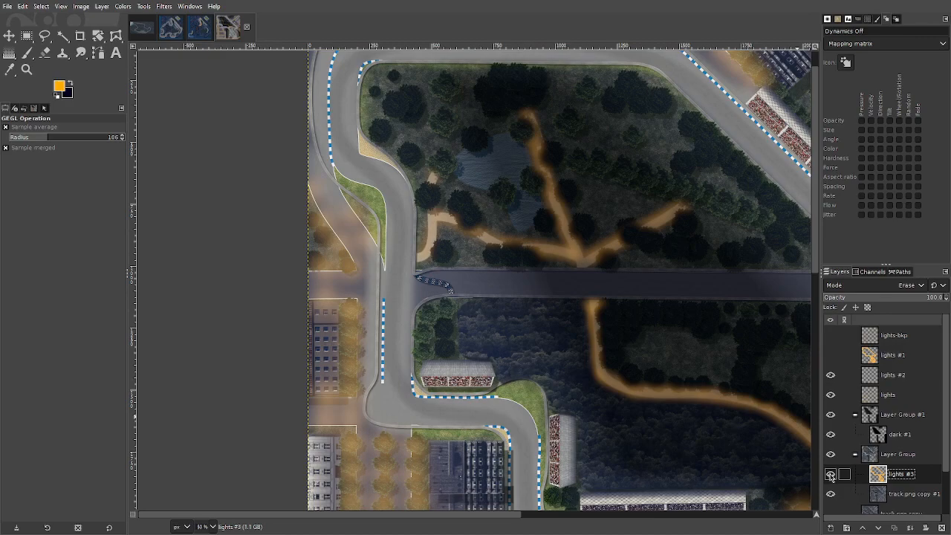
click(830, 473)
click(830, 474)
click(830, 474)
click(831, 474)
- Examine the neutral-lit corners and long grandstand straight around the dark park and forest with lights #3 visible
drag(725, 429, 624, 384)
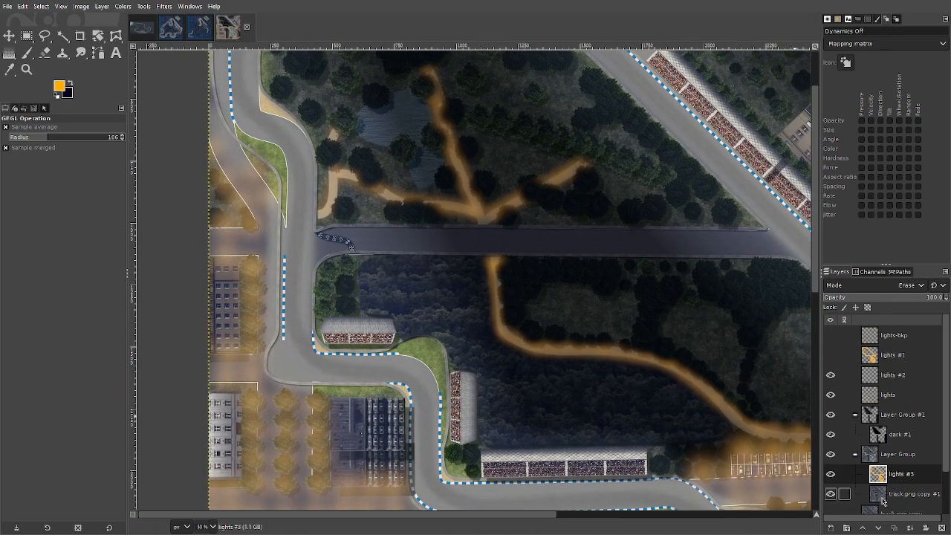
scroll(884, 503, down, 1)
scroll(884, 503, down, 1)
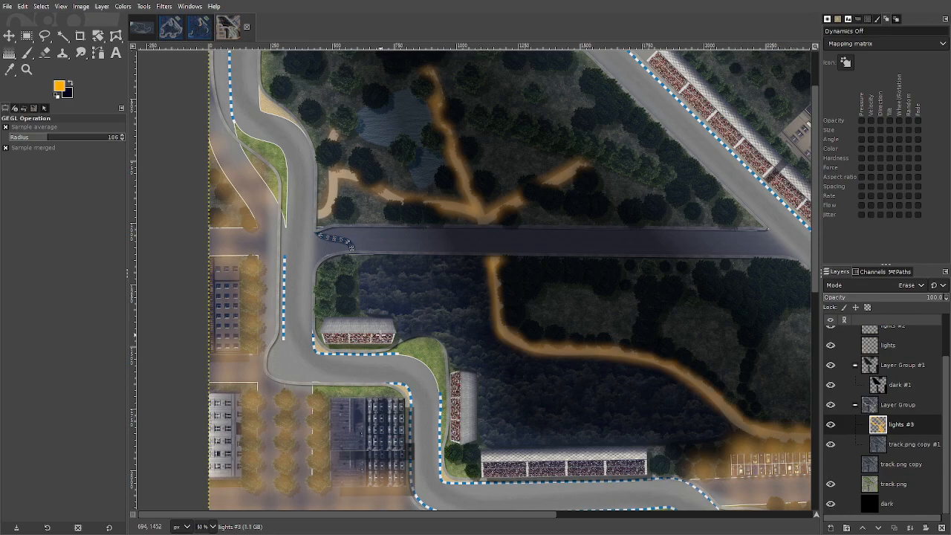
drag(416, 335, 522, 378)
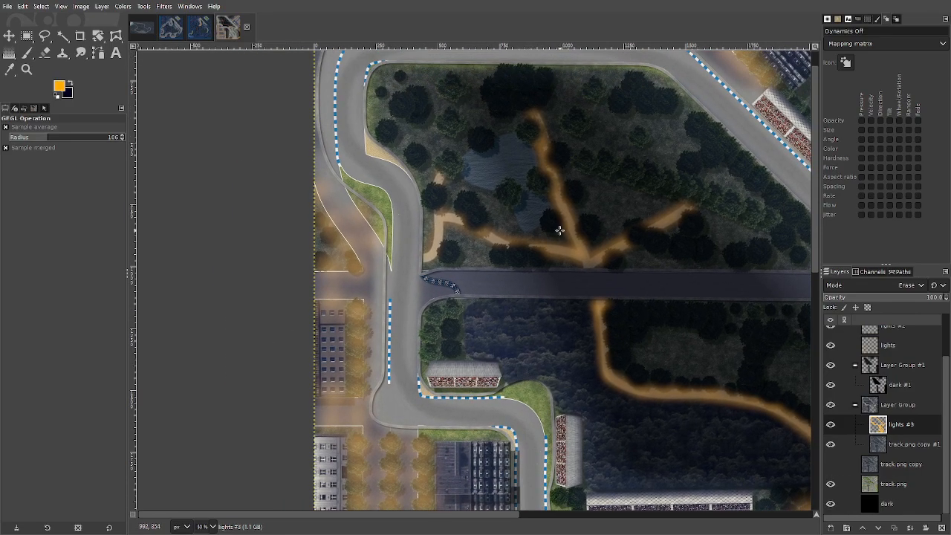
drag(559, 230, 579, 337)
drag(733, 355, 589, 323)
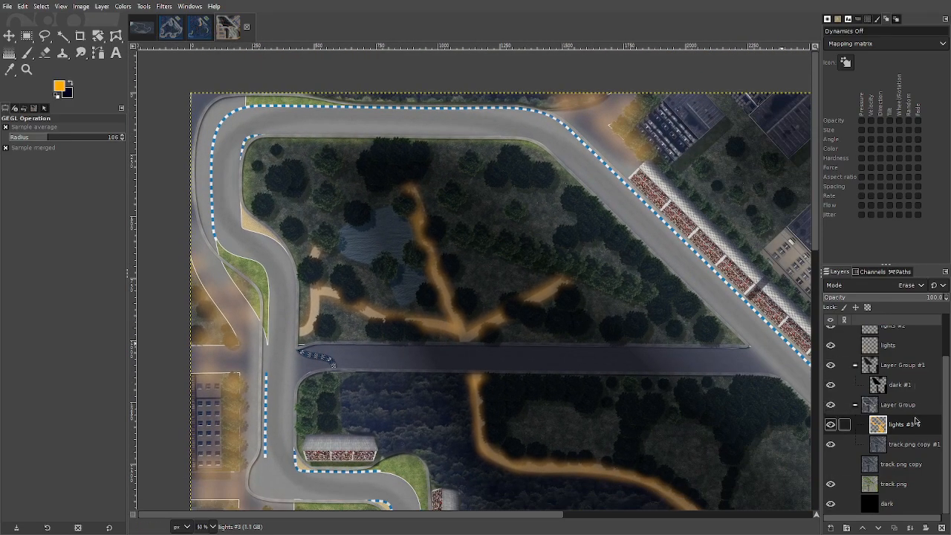
- Select the lights layer and toggle its visibility to compare the city blocks with and without it, leaving it visible
scroll(914, 419, up, 2)
click(831, 394)
click(831, 395)
drag(401, 399, 630, 130)
drag(643, 397, 611, 184)
click(845, 399)
click(831, 394)
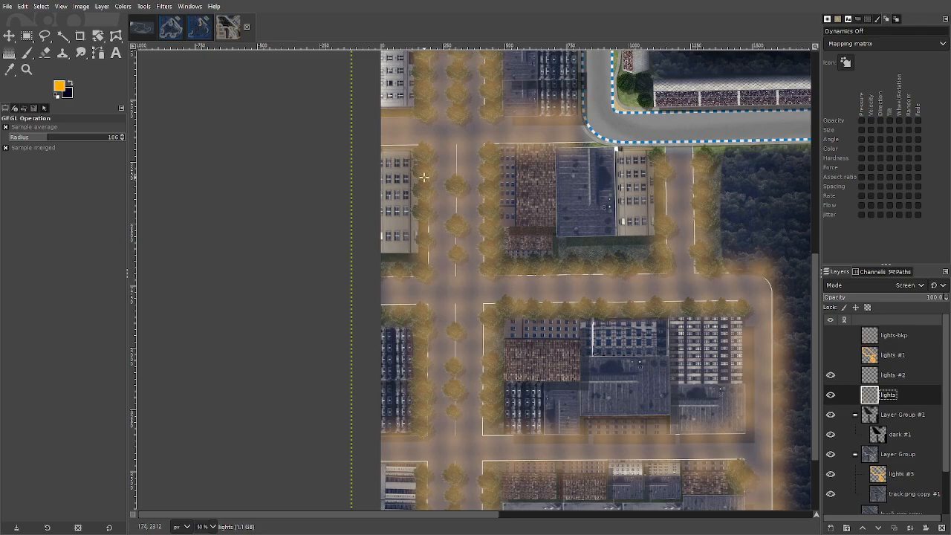
- Examine the orange street lighting across the city blocks and the glow over the trees and road behind the hairpin grandstands
scroll(532, 405, up, 4)
scroll(533, 405, down, 6)
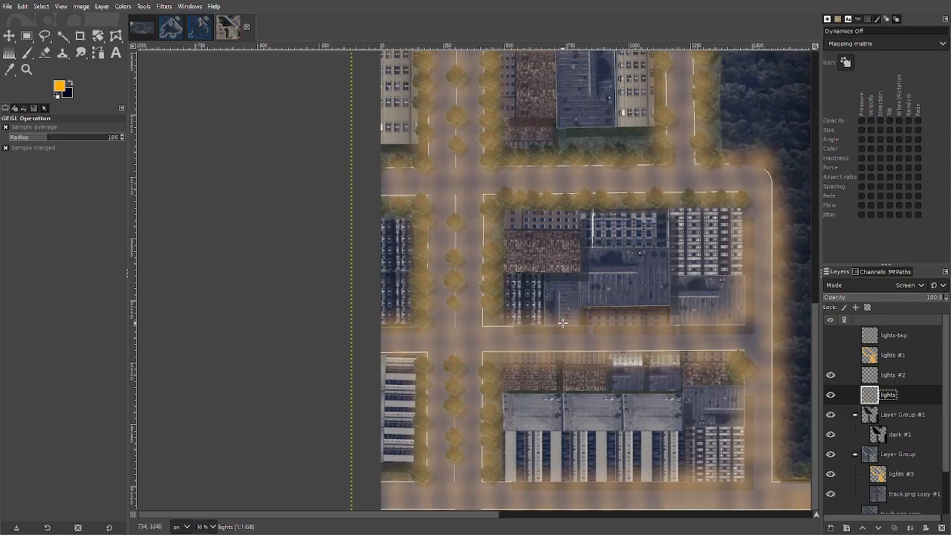
scroll(559, 321, down, 2)
drag(680, 178, 401, 309)
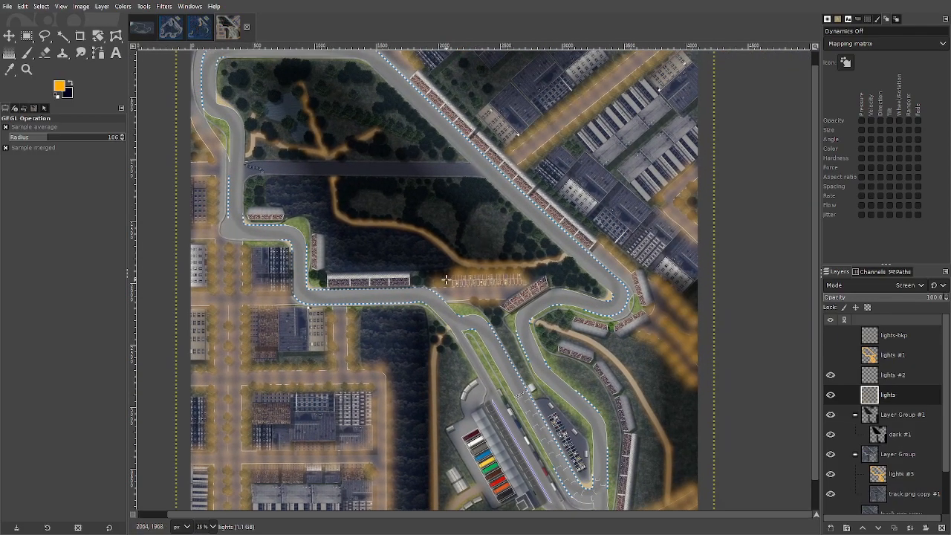
scroll(439, 256, down, 3)
scroll(684, 260, up, 5)
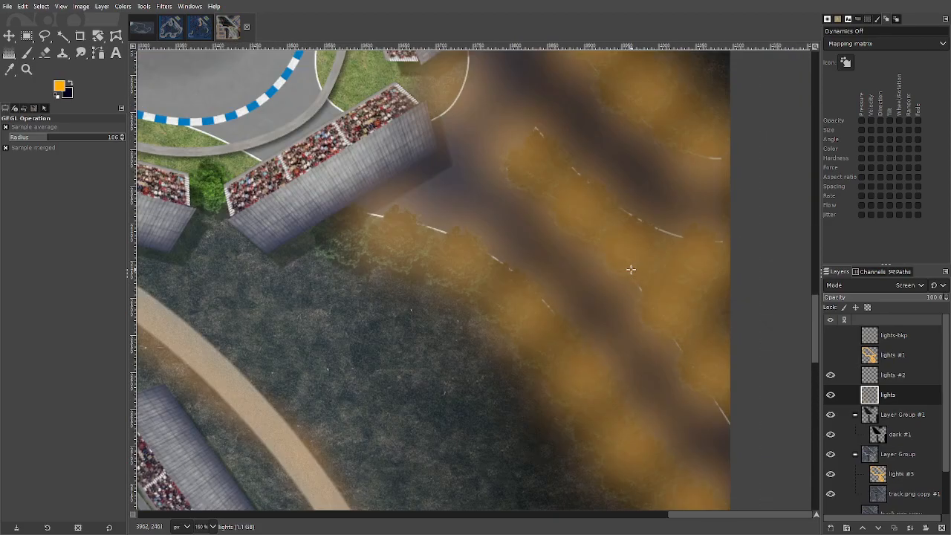
scroll(620, 275, down, 5)
scroll(616, 281, down, 1)
drag(506, 326, 571, 414)
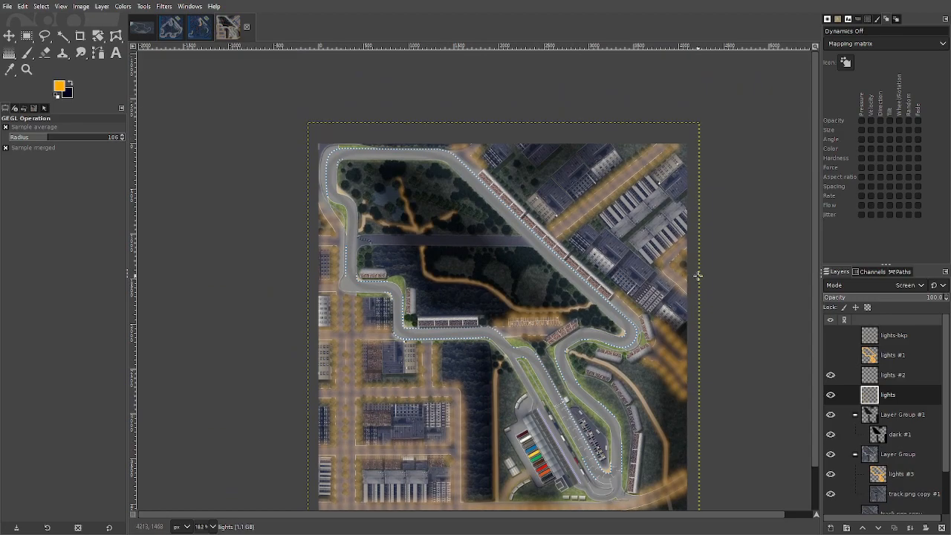
scroll(687, 394, down, 2)
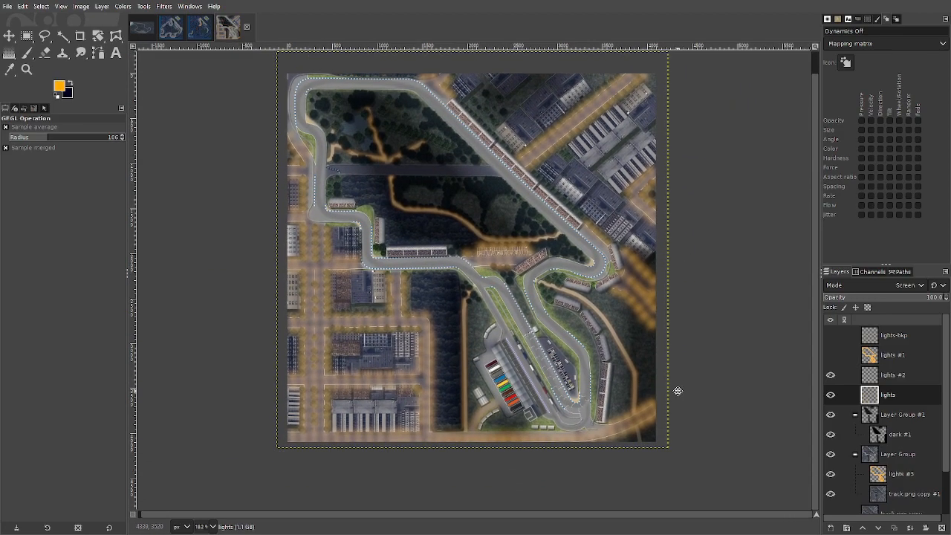
- Toggle the lights #2 layer repeatedly to compare the whole track with and without it, leaving it visible
click(831, 377)
click(831, 377)
click(831, 376)
click(831, 377)
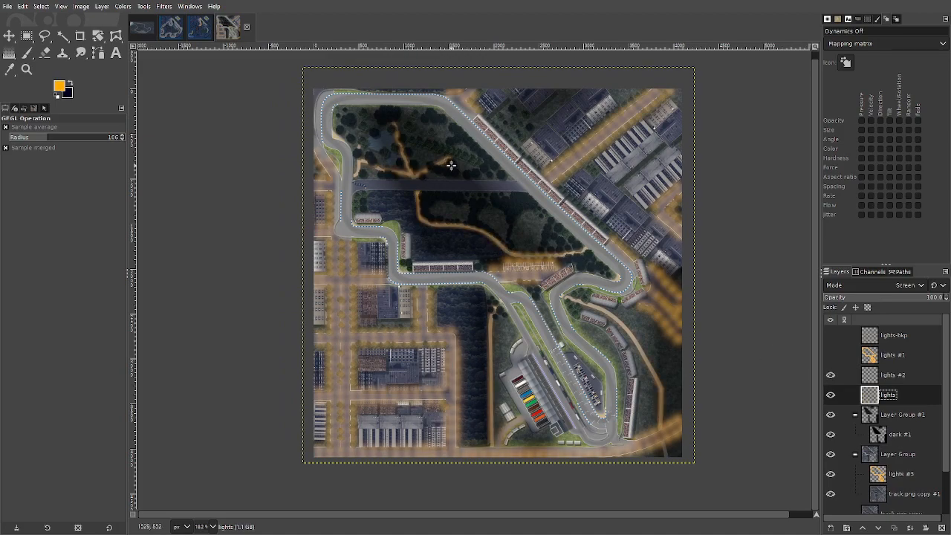
scroll(448, 159, up, 8)
scroll(443, 355, down, 8)
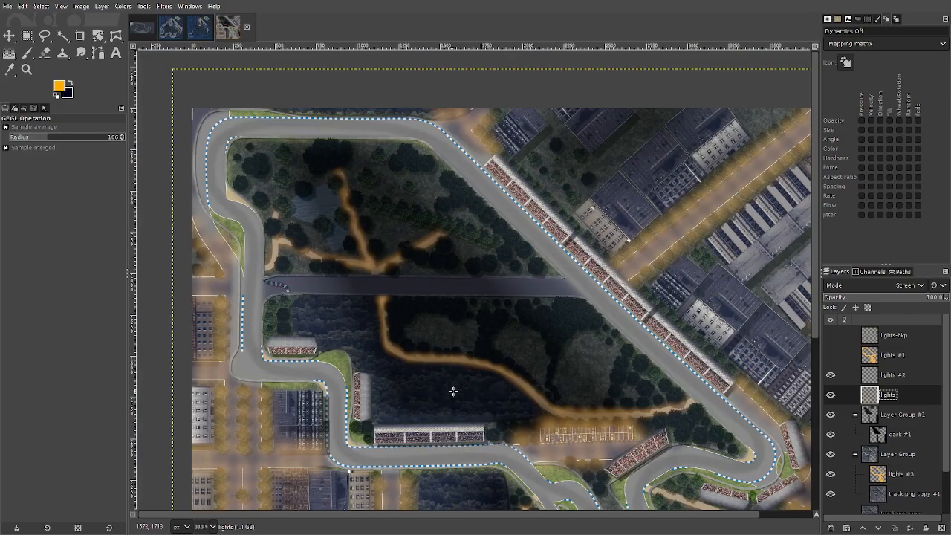
click(830, 375)
click(830, 375)
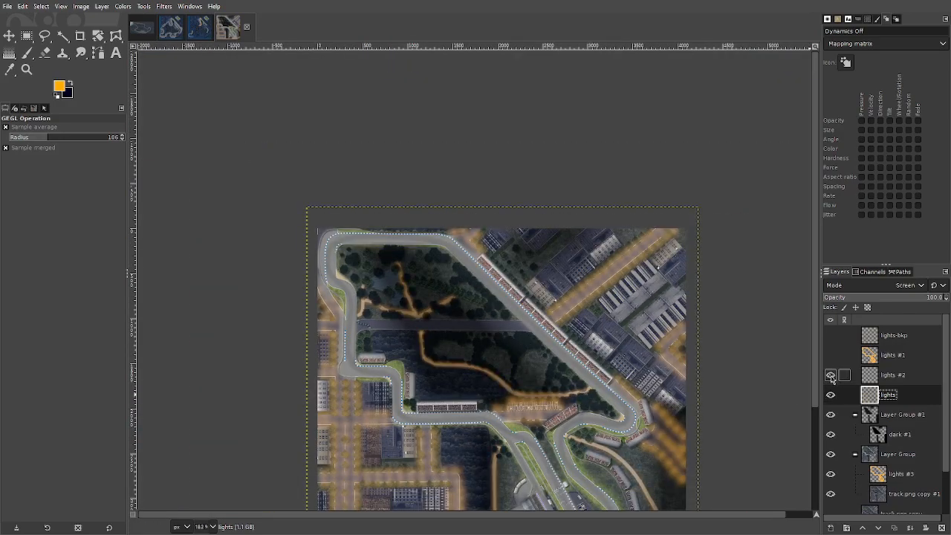
- Show the lights #1 layer, toggling it once to compare the circuit with and without its warm light
click(831, 356)
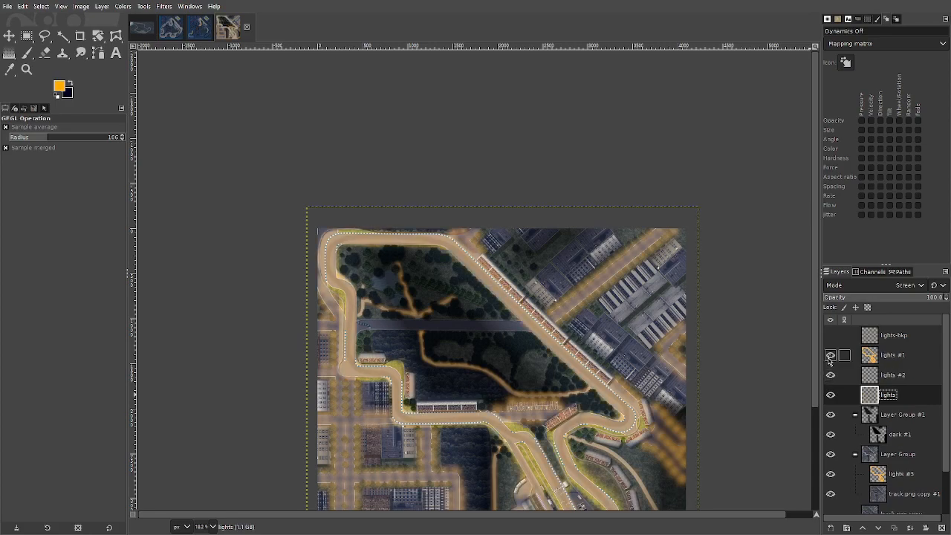
click(829, 360)
click(829, 359)
- Examine the warm light of the lights #1 layer along the start-finish straight, pit lane and neighbouring corners
scroll(548, 352, up, 5)
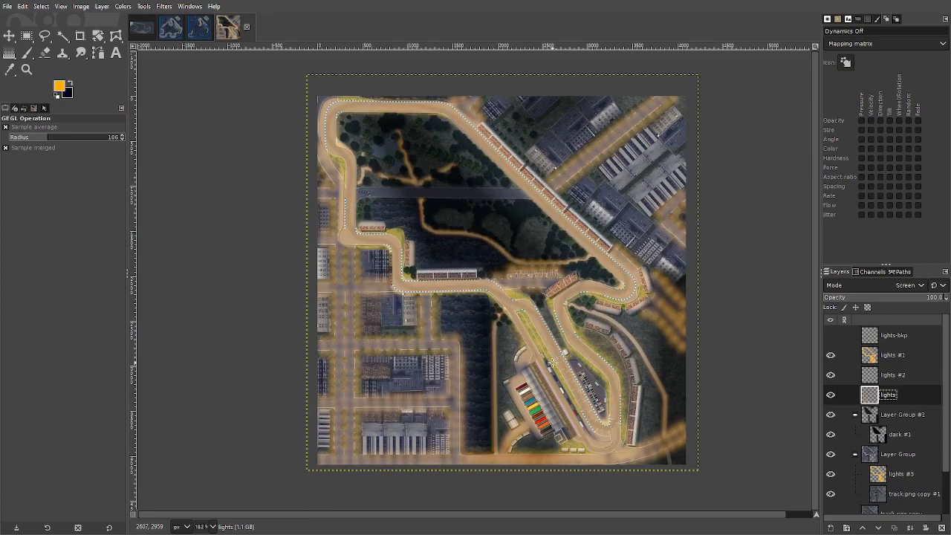
scroll(546, 347, up, 1)
scroll(546, 347, down, 2)
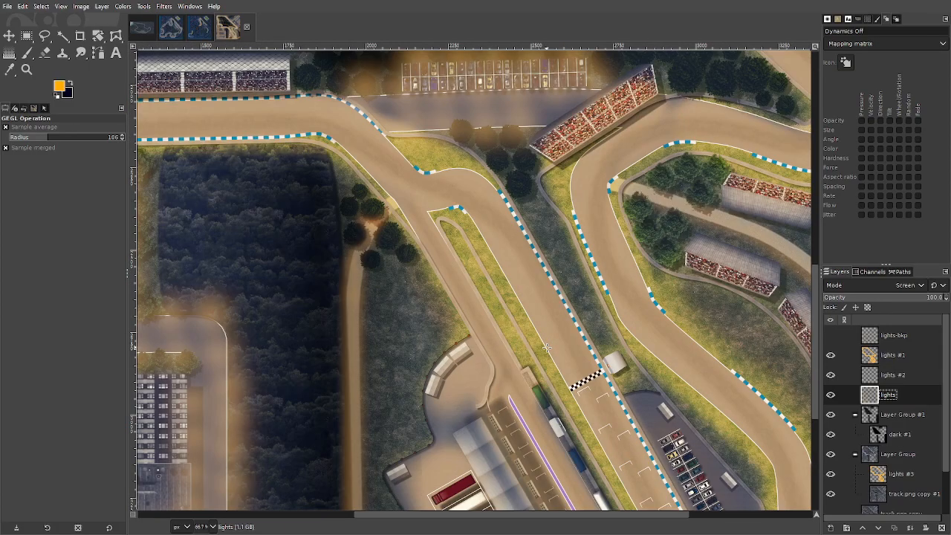
drag(551, 382, 493, 144)
scroll(636, 353, down, 2)
scroll(525, 323, up, 2)
scroll(617, 344, up, 10)
scroll(616, 343, left, 4)
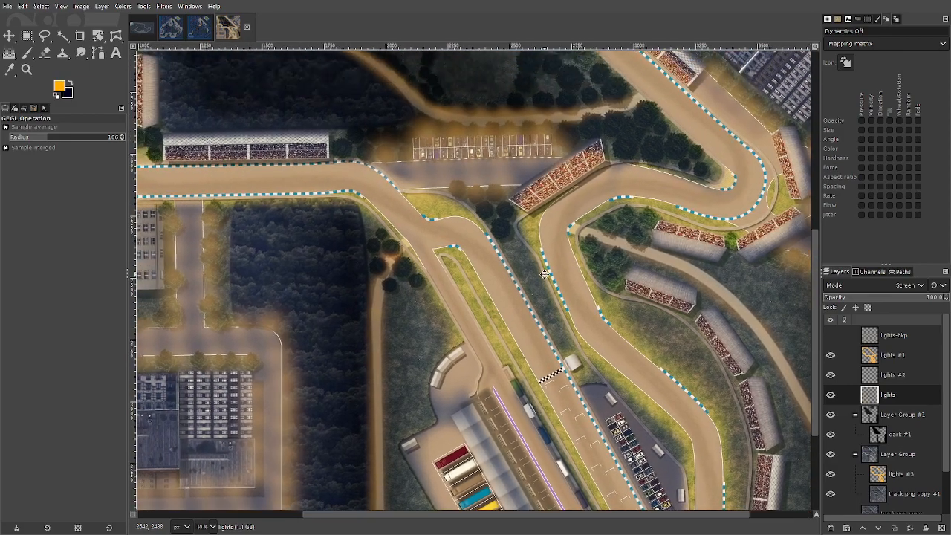
- Follow the warm-lit circuit from the forest-side corners past the park and along the grandstand straight to the hairpin and paddock
scroll(617, 350, up, 8)
scroll(617, 350, left, 8)
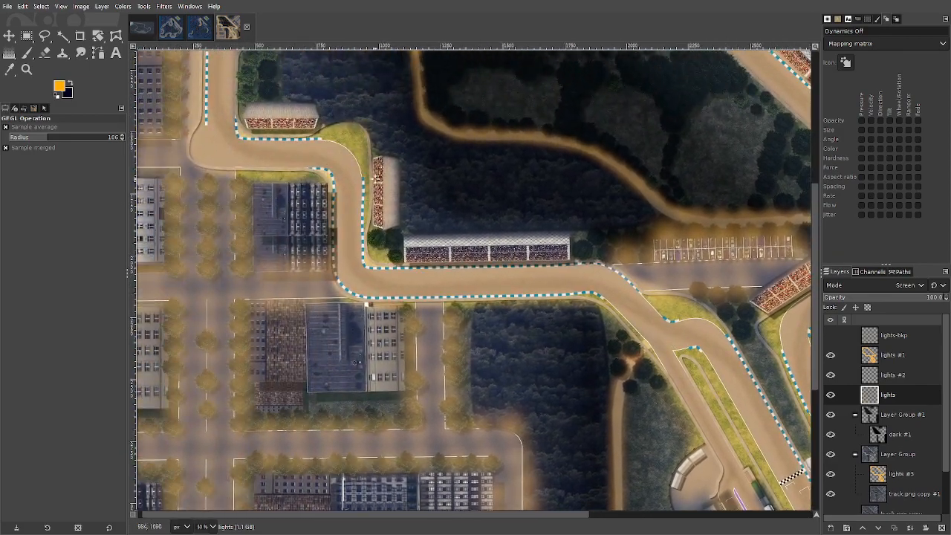
scroll(468, 264, up, 1)
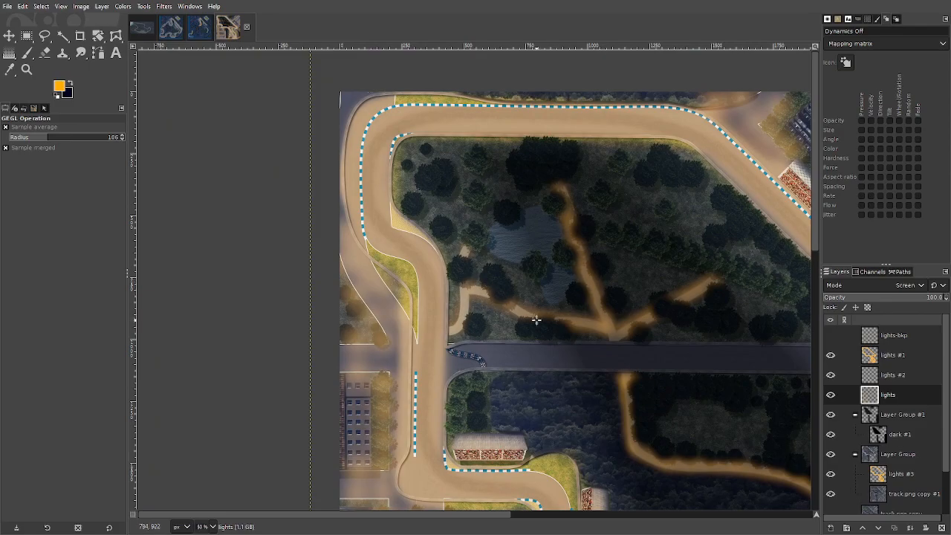
scroll(480, 214, down, 5)
scroll(480, 215, right, 3)
scroll(558, 240, up, 3)
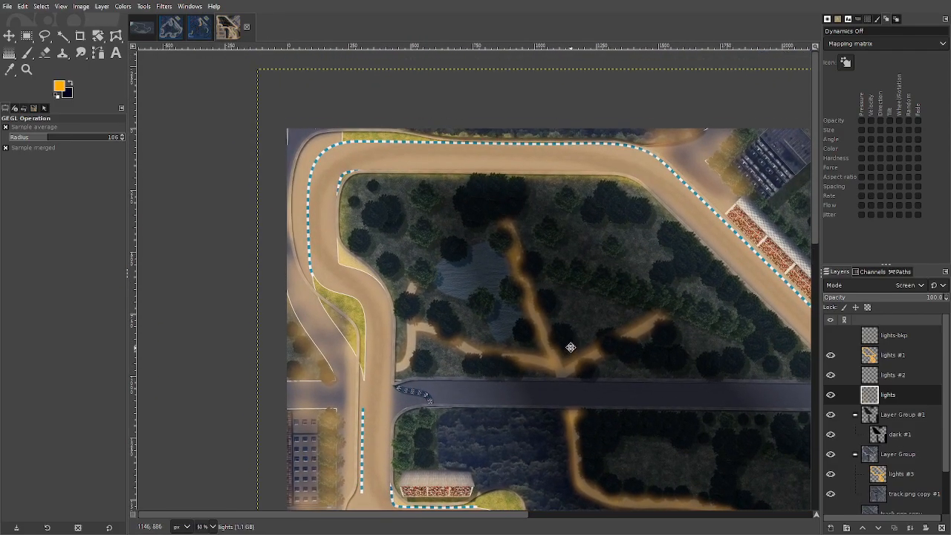
scroll(569, 340, right, 5)
scroll(557, 338, down, 8)
scroll(579, 327, right, 8)
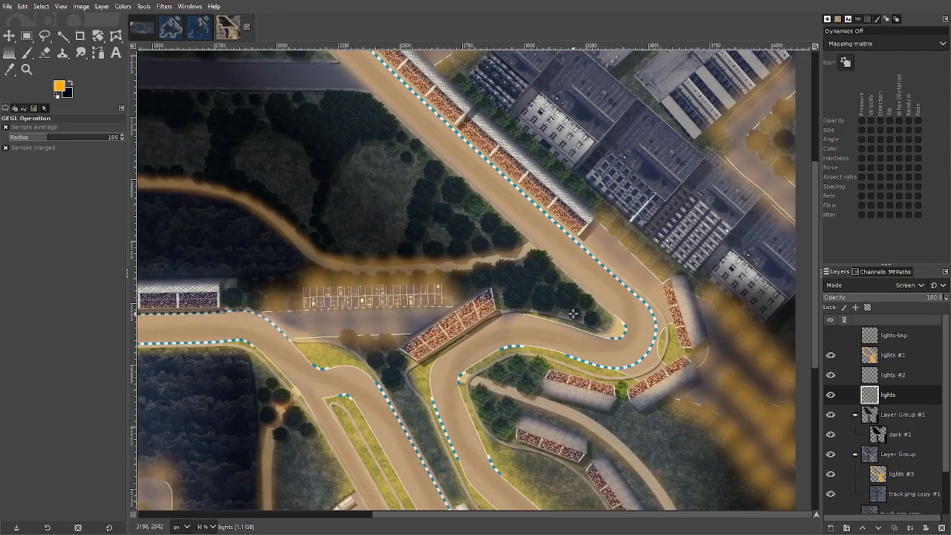
scroll(612, 312, down, 6)
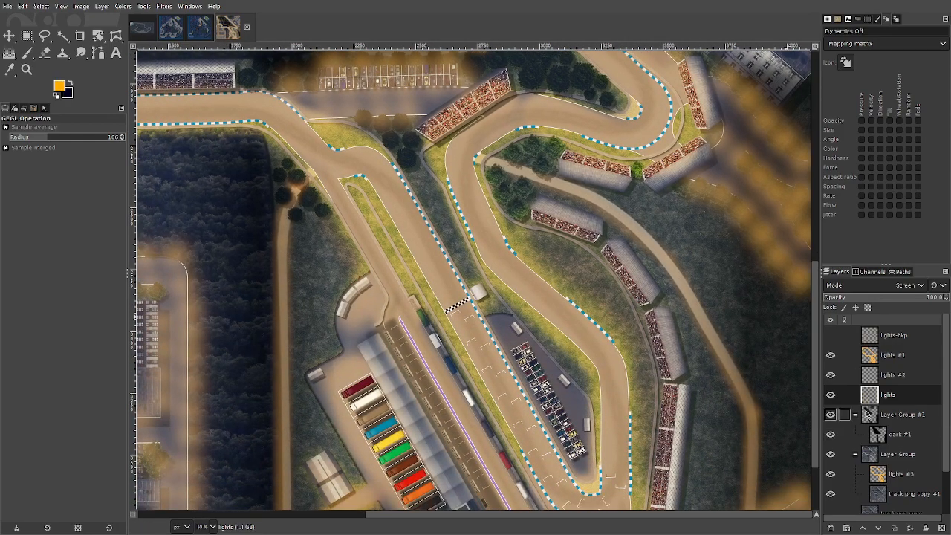
- Toggle the lights #1 layer to compare the paddock and start-finish area in warm and neutral light, leaving it hidden
click(831, 356)
click(831, 356)
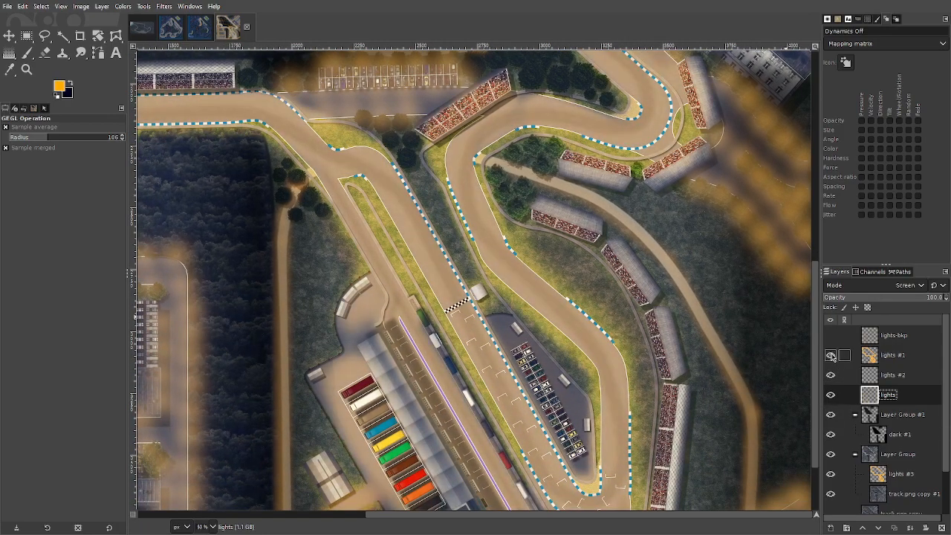
click(831, 356)
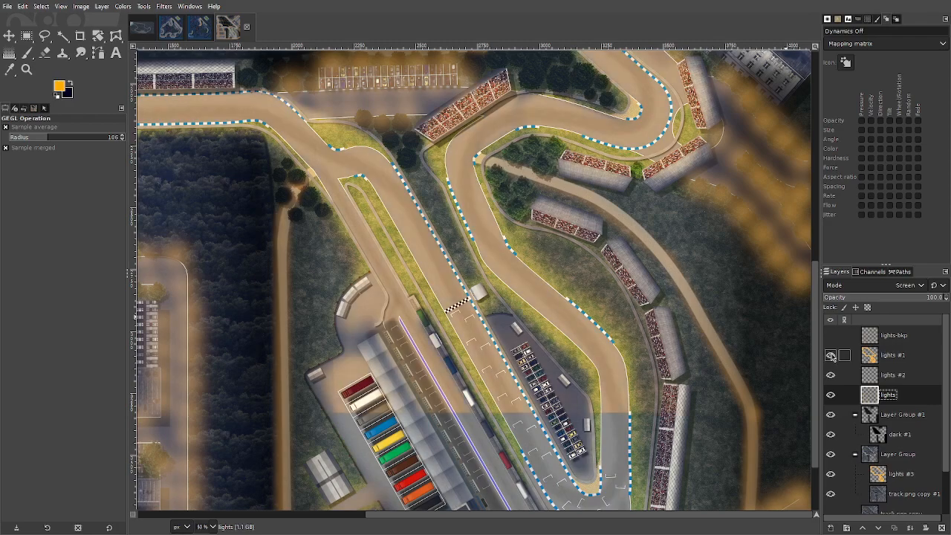
click(831, 356)
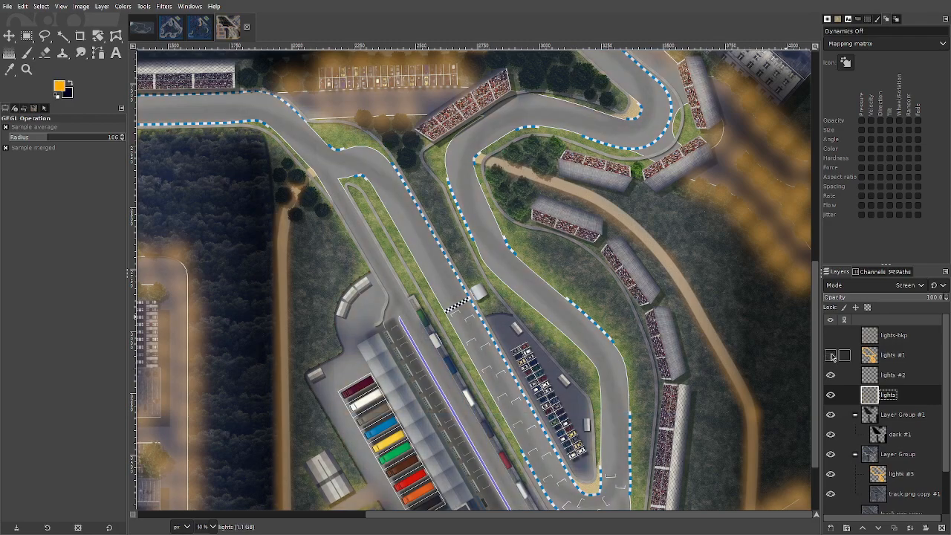
- Hide the lights #3 layer, show lights #1, and examine the corners beside the park and forest with only the warm overlay
scroll(839, 387, down, 3)
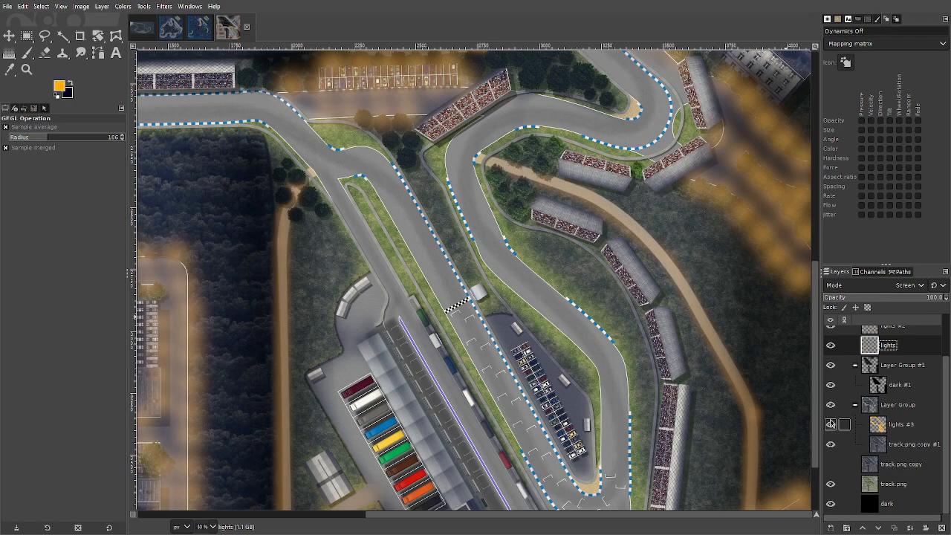
click(831, 423)
scroll(833, 422, up, 3)
click(829, 355)
drag(362, 303, 598, 430)
drag(416, 268, 482, 426)
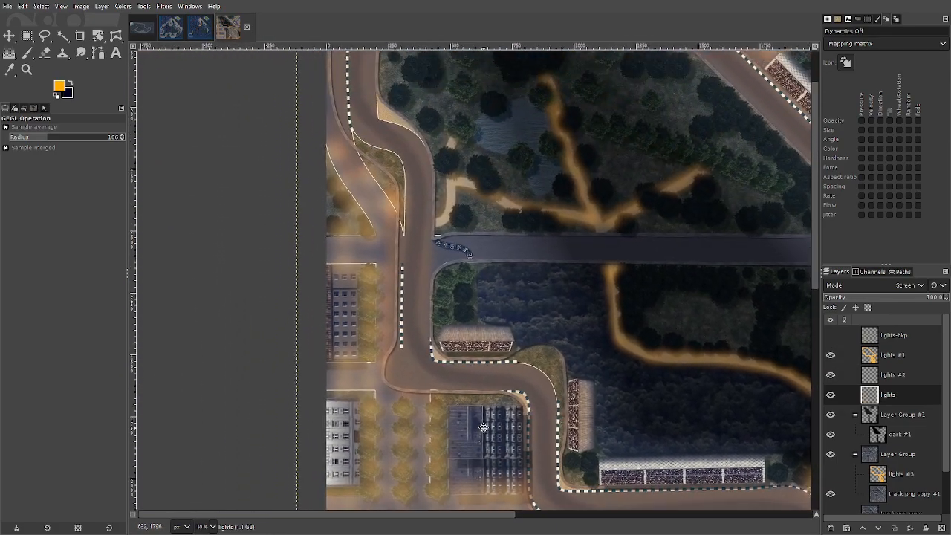
- Hide the lights #1 overlay and show the lights #3 layer inside the layer group to compare the paddock lighting
scroll(392, 274, up, 5)
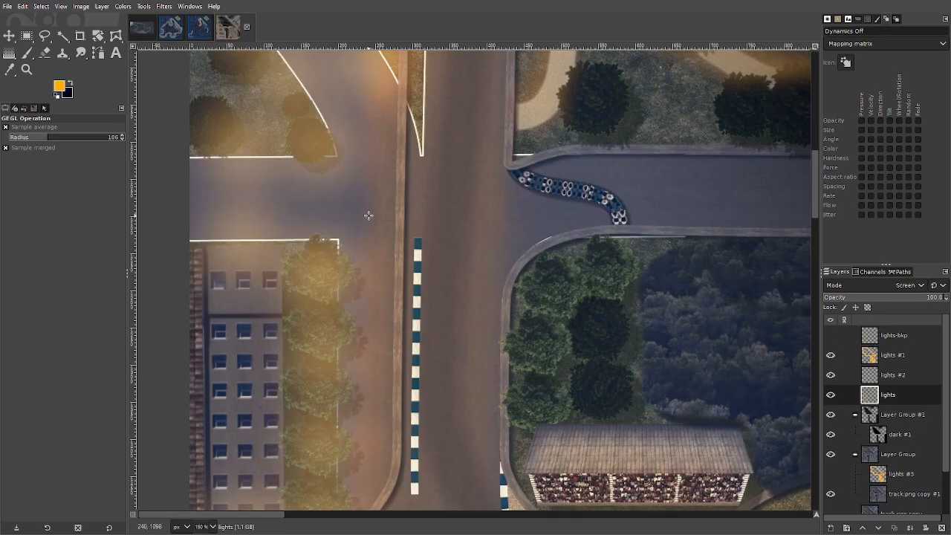
scroll(403, 414, down, 5)
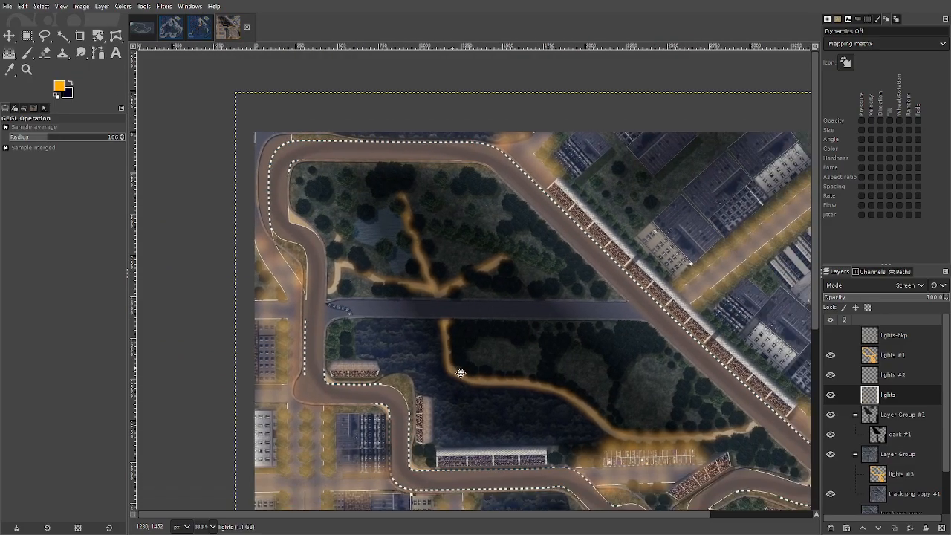
drag(461, 372, 424, 350)
drag(699, 387, 571, 200)
drag(742, 433, 704, 356)
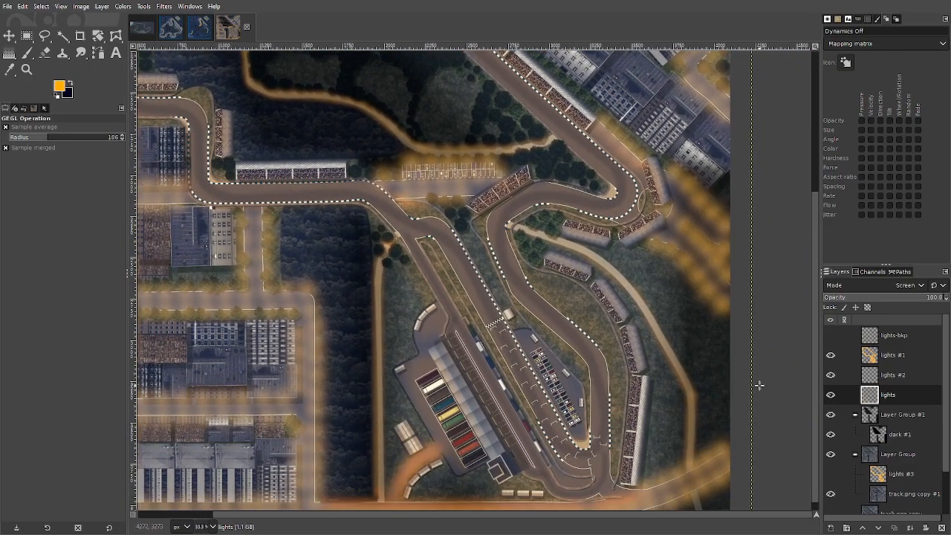
click(830, 355)
scroll(901, 420, down, 2)
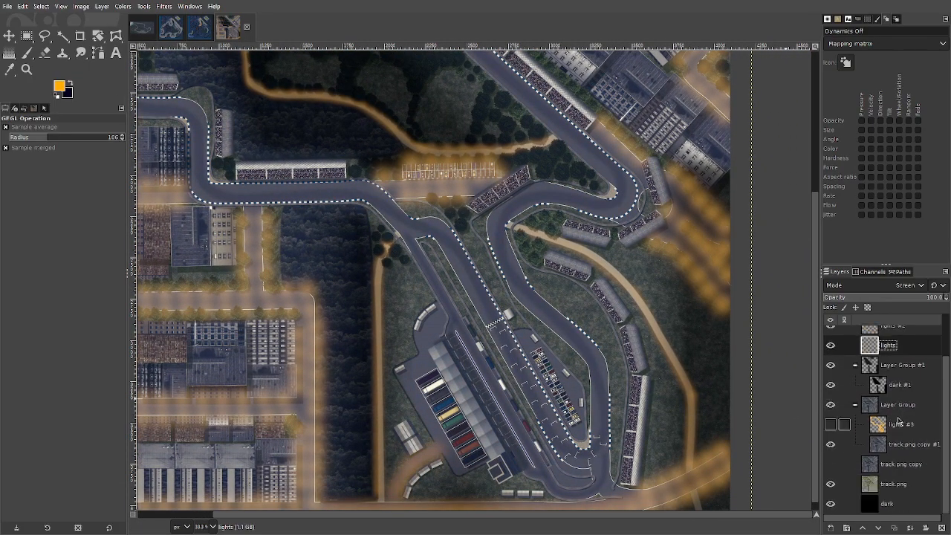
click(831, 424)
scroll(881, 460, up, 2)
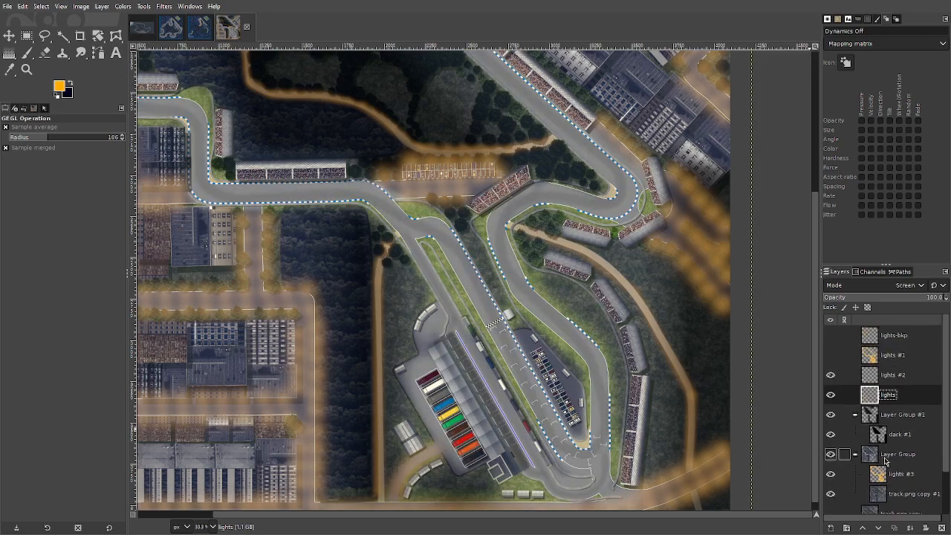
- Show the lights-bkp layer to examine the unblurred street lamps around the circuit, and hide it again
click(830, 336)
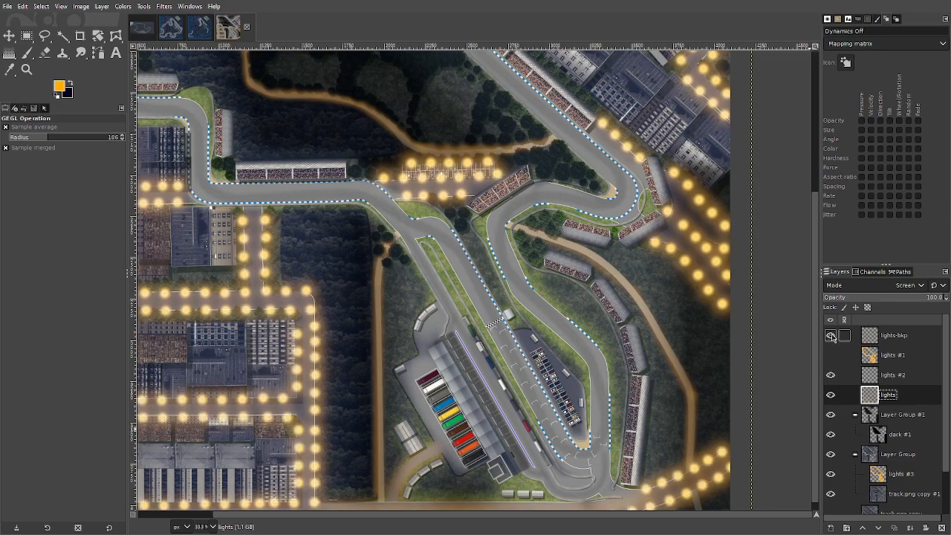
drag(271, 363, 502, 520)
drag(497, 308, 257, 312)
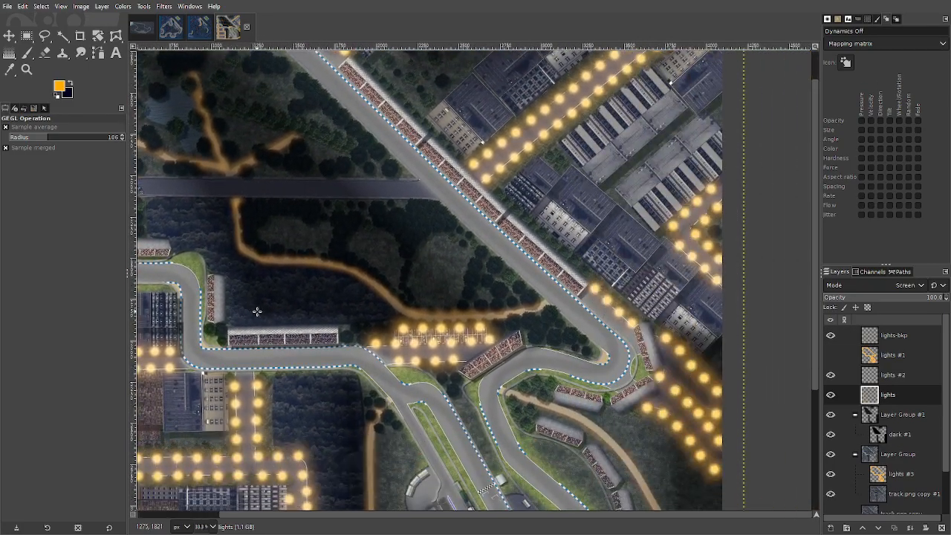
drag(452, 407, 391, 267)
click(830, 335)
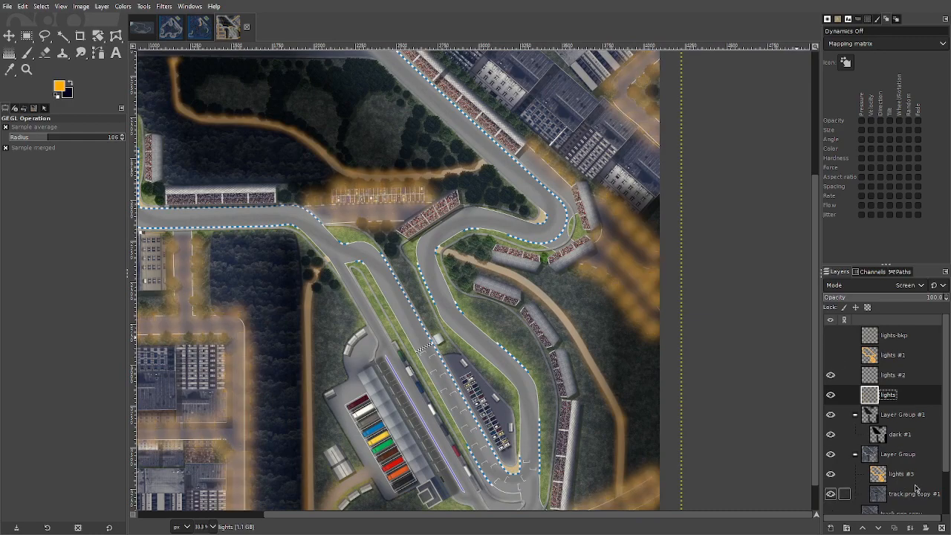
- Toggle Layer Group #1 to compare the park and forest with and without its darkening, leaving the group visible
click(884, 414)
click(831, 414)
click(830, 414)
click(831, 415)
click(831, 416)
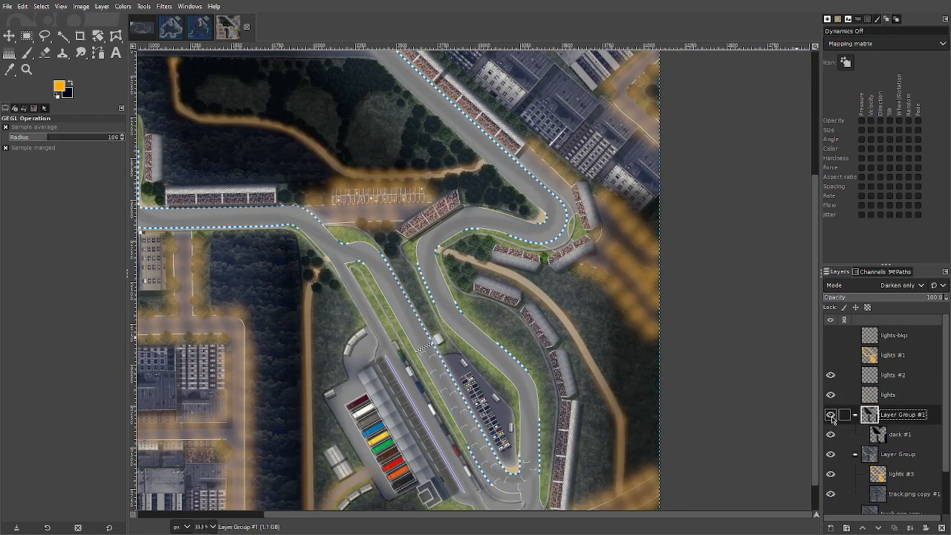
click(830, 415)
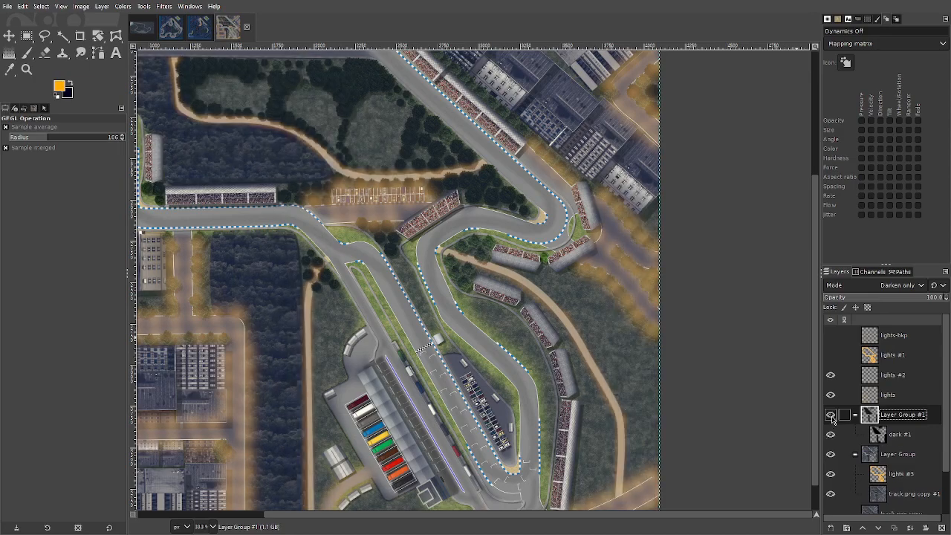
click(830, 414)
- Set Layer Group #1 to Normal blending and raise the dark #1 layer's opacity to 100
drag(388, 243, 538, 421)
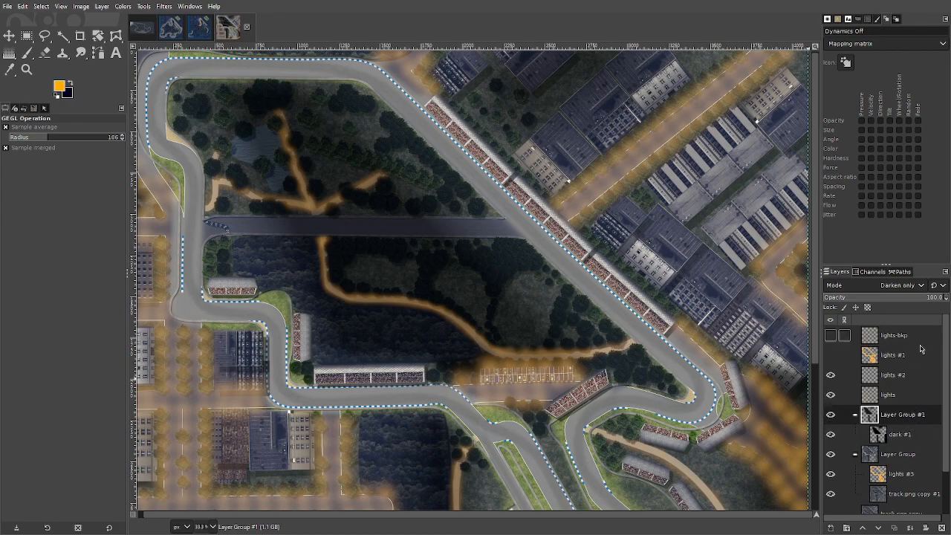
click(859, 26)
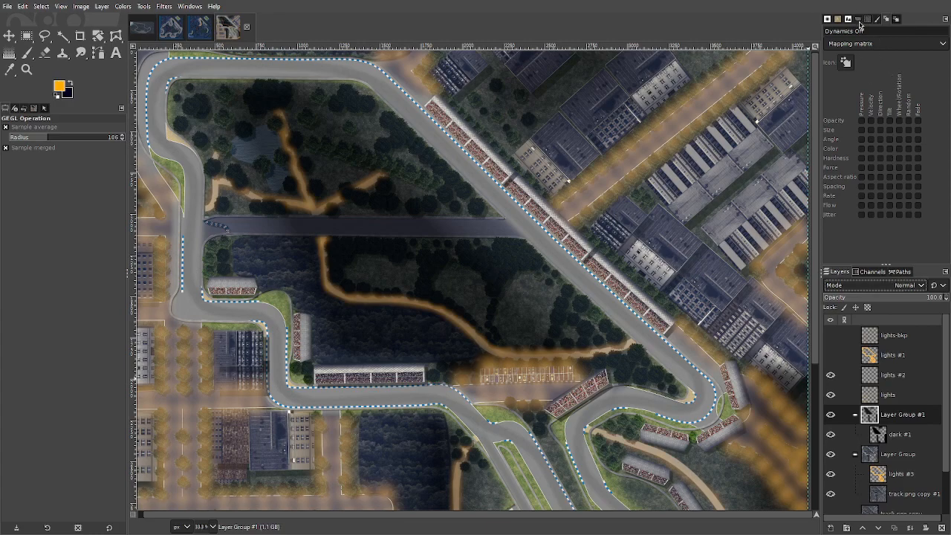
click(904, 435)
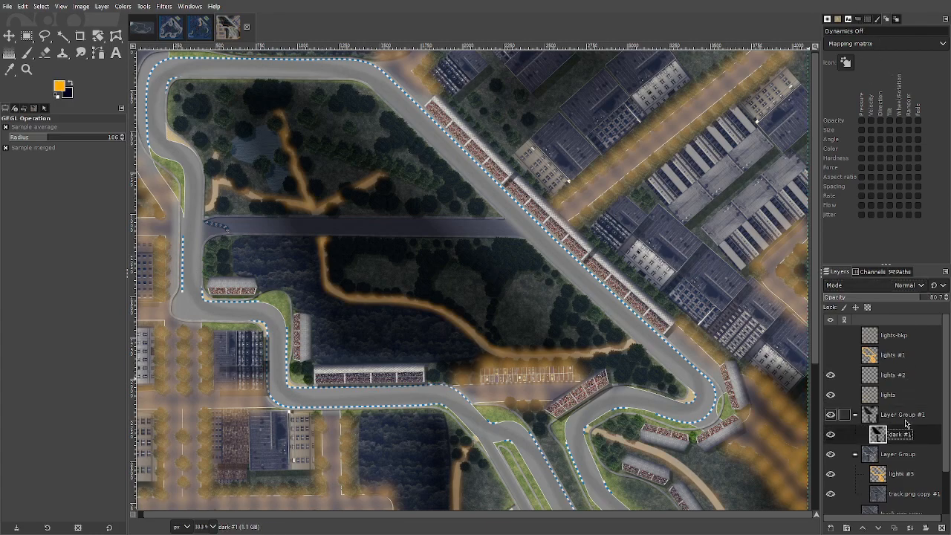
click(904, 422)
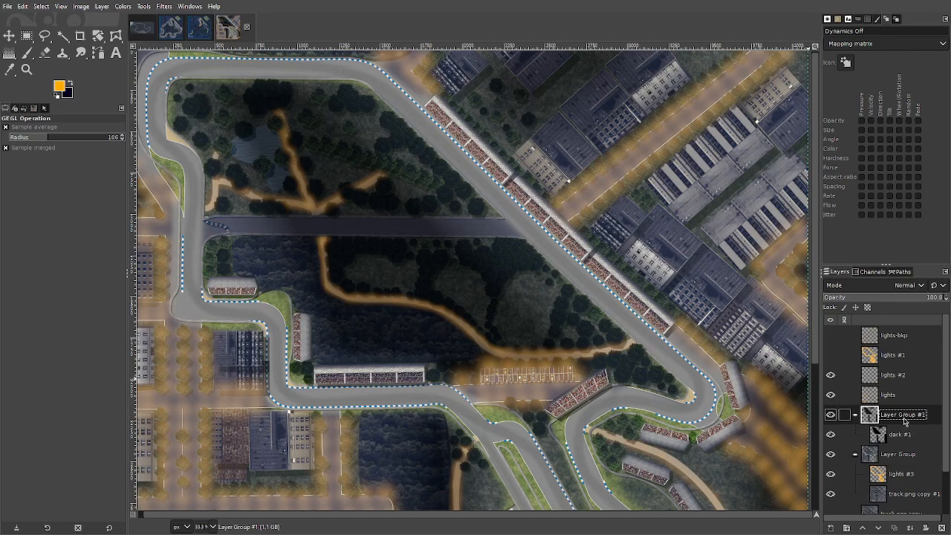
click(905, 435)
drag(929, 299, 948, 298)
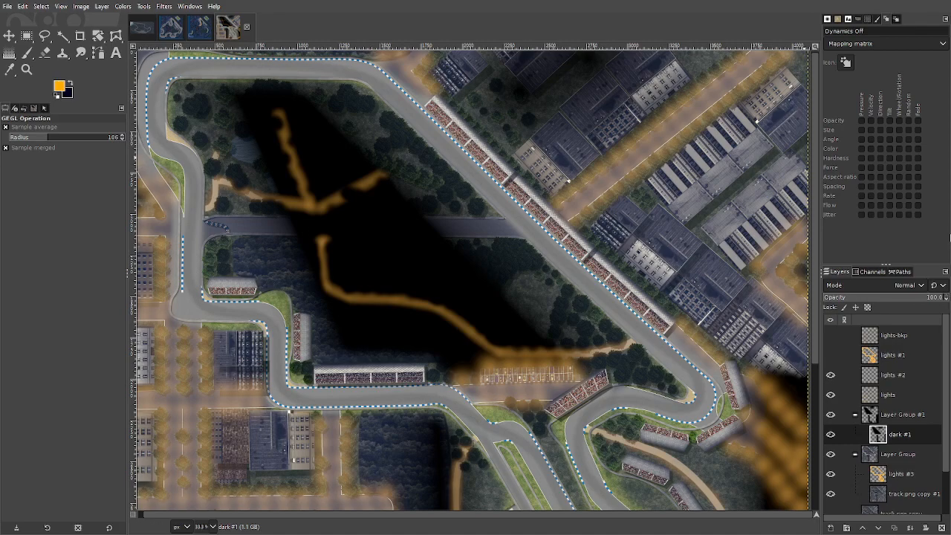
- Make an emptied copy of the dark #1 layer at the top of the stack and hide Layer Group #1
click(894, 527)
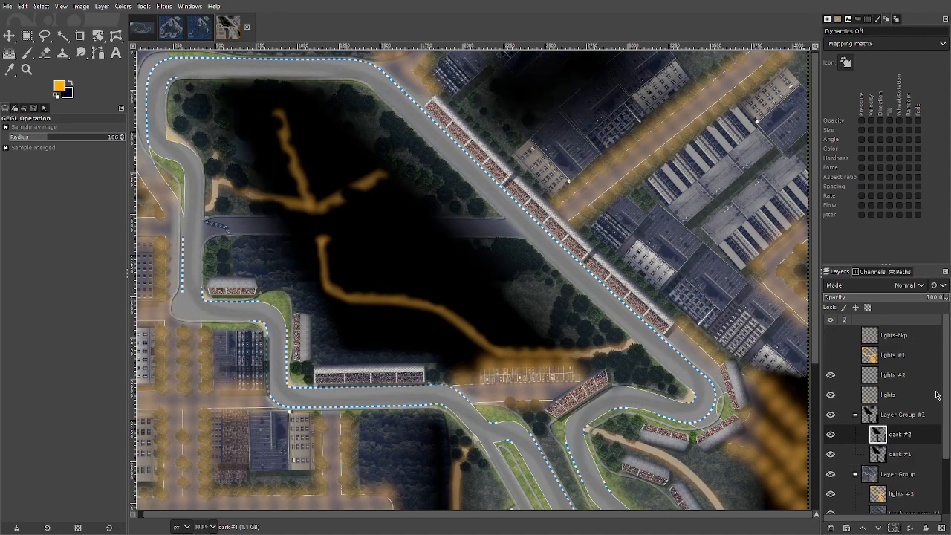
drag(899, 434, 891, 327)
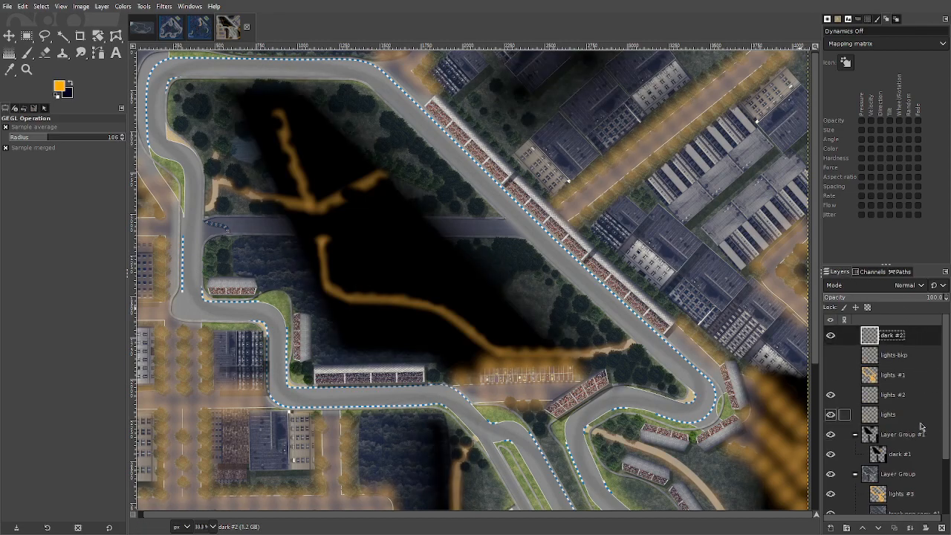
click(830, 434)
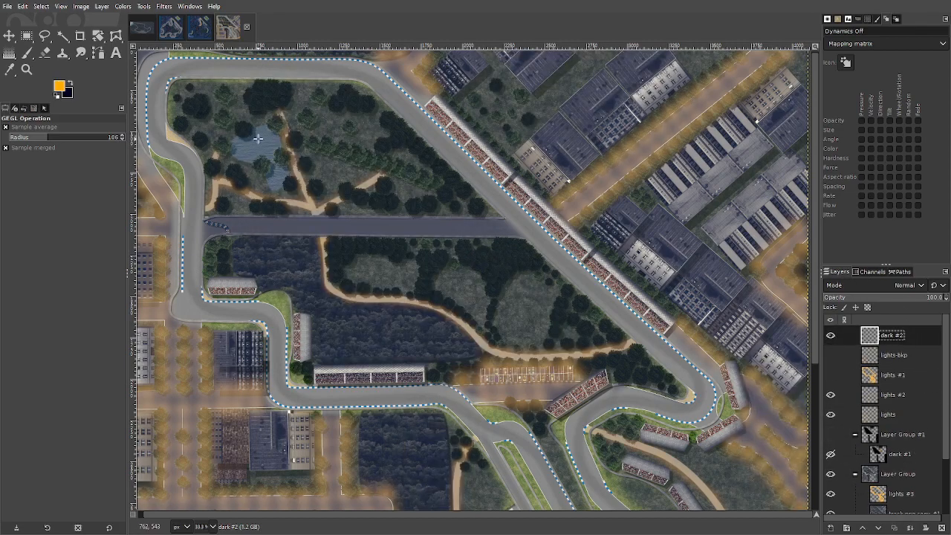
- Outline the whole park and forest area inside the circuit with a straight-edged free selection
click(44, 36)
click(182, 79)
click(359, 80)
click(671, 379)
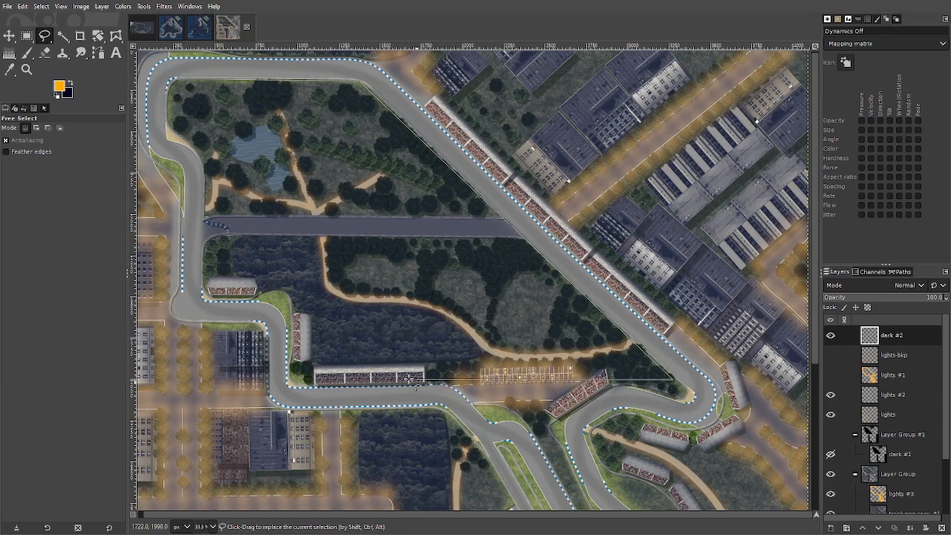
click(294, 382)
click(293, 289)
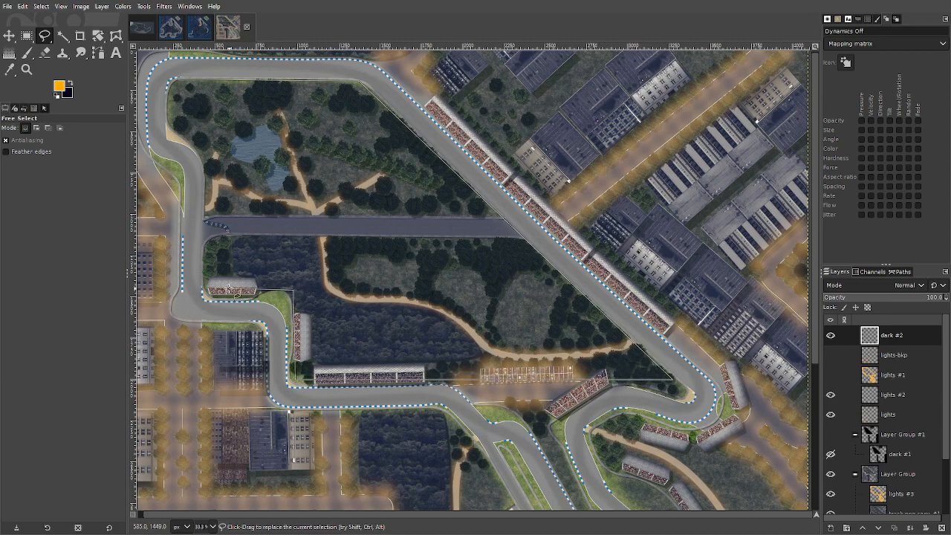
click(207, 294)
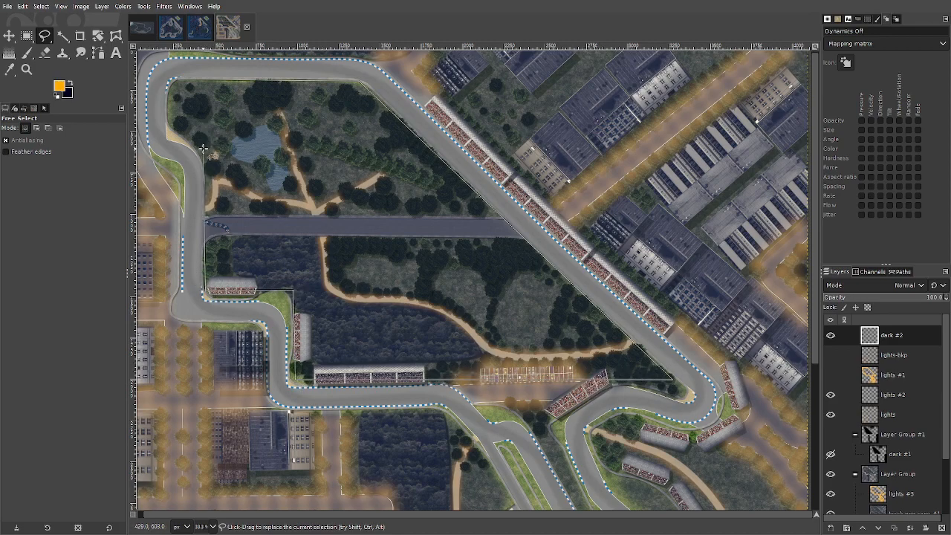
click(205, 149)
click(169, 133)
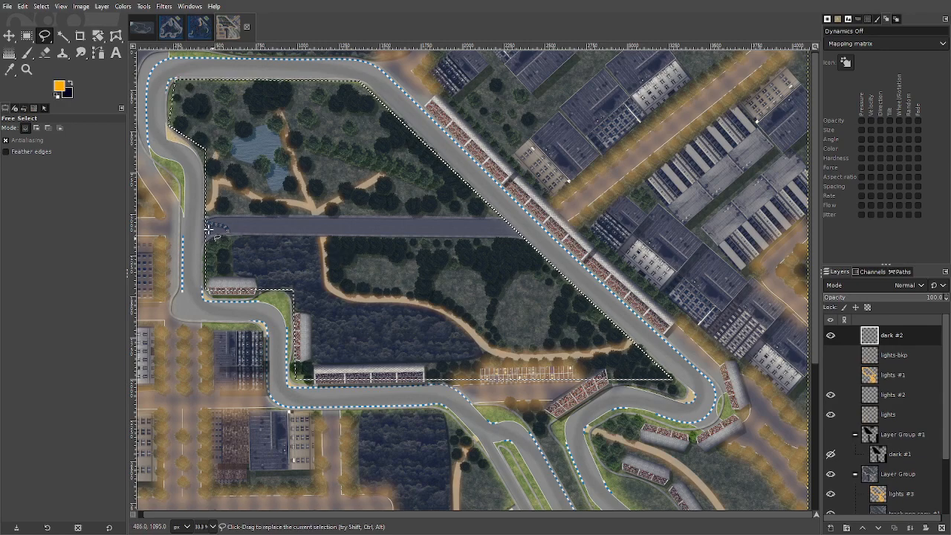
- Activate the Gradient tool and swap the colours to make dark navy the foreground
click(9, 54)
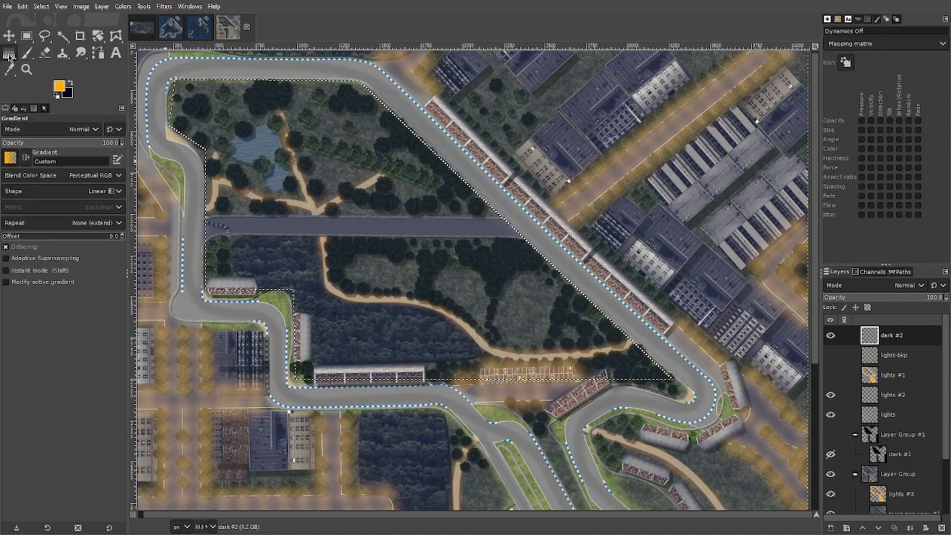
click(70, 84)
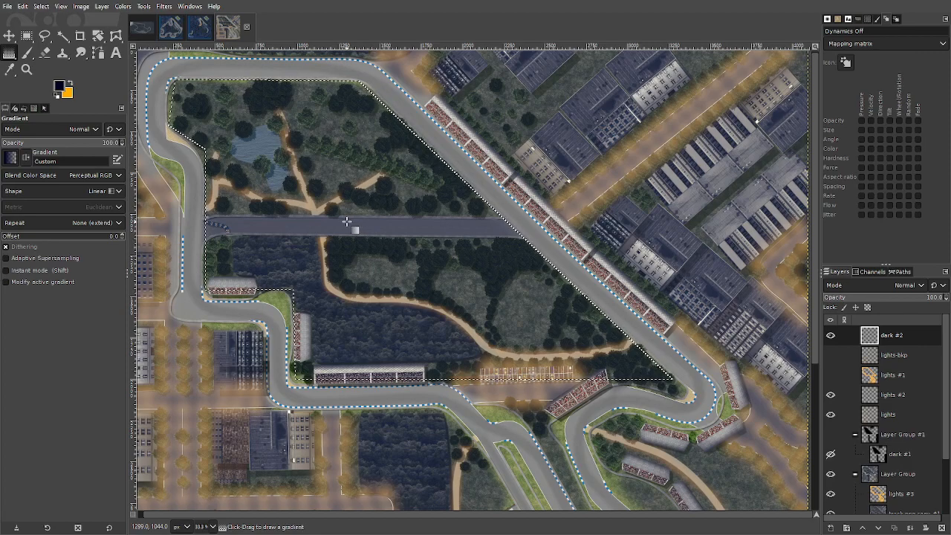
- Draw a navy-to-transparent gradient about 673 px long from mid-infield towards the grandstand straight, using the Shaped (spherical) shape
drag(358, 226, 459, 181)
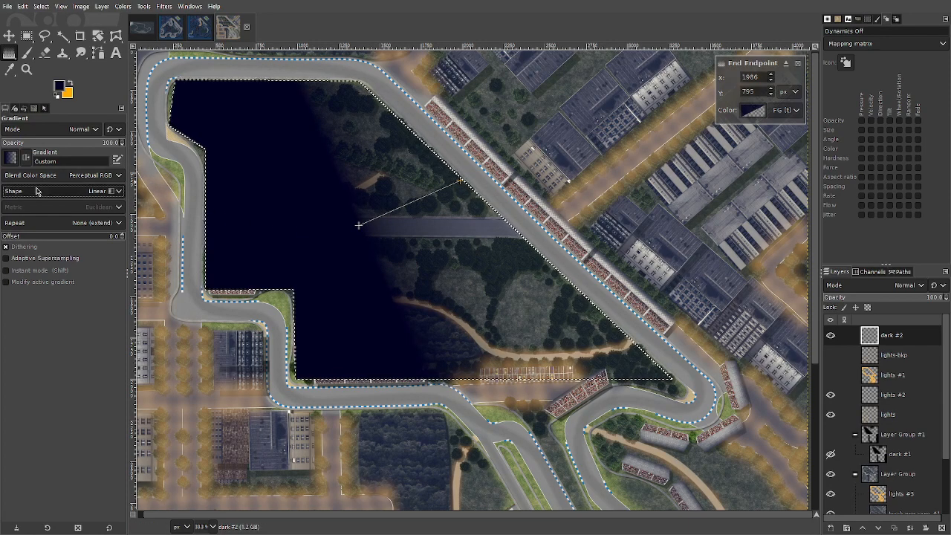
click(68, 298)
scroll(57, 194, up, 1)
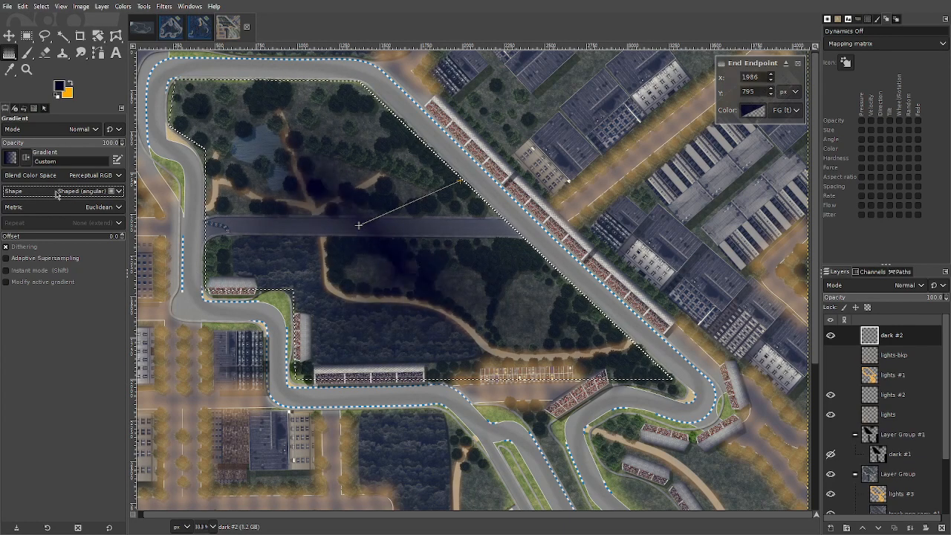
scroll(57, 194, down, 1)
scroll(57, 194, down, 1)
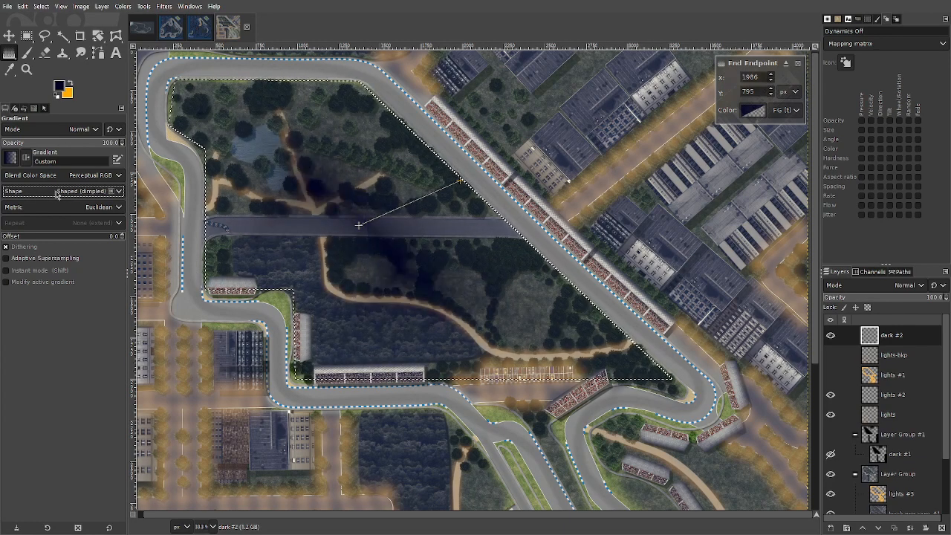
scroll(57, 193, up, 1)
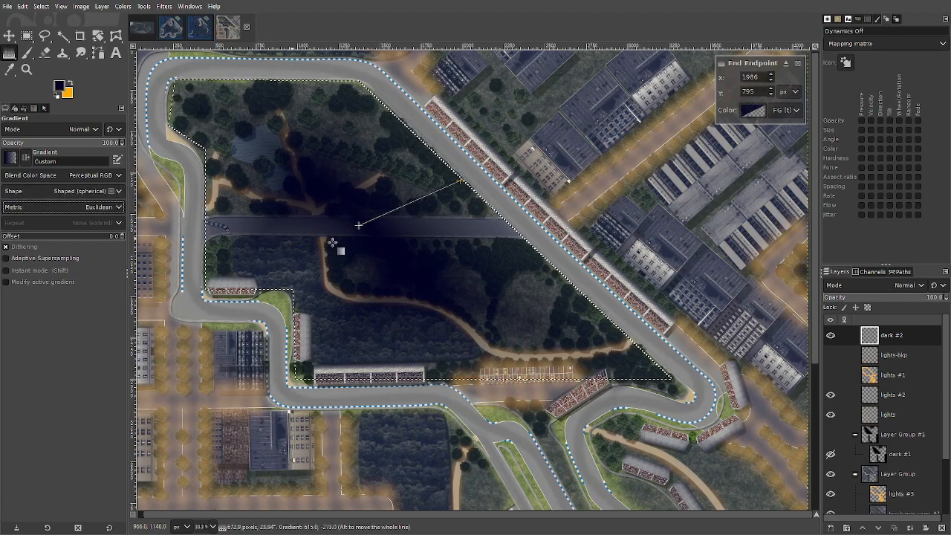
- Adjust the gradient's end point to 1998, 816 px and its midpoint to 60.10, and undo the applied gradient
drag(459, 180, 484, 179)
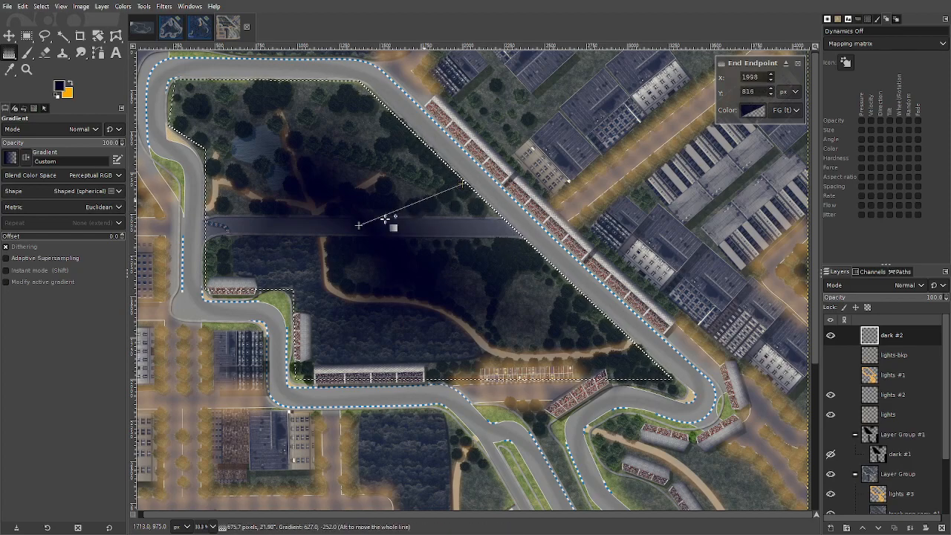
click(410, 207)
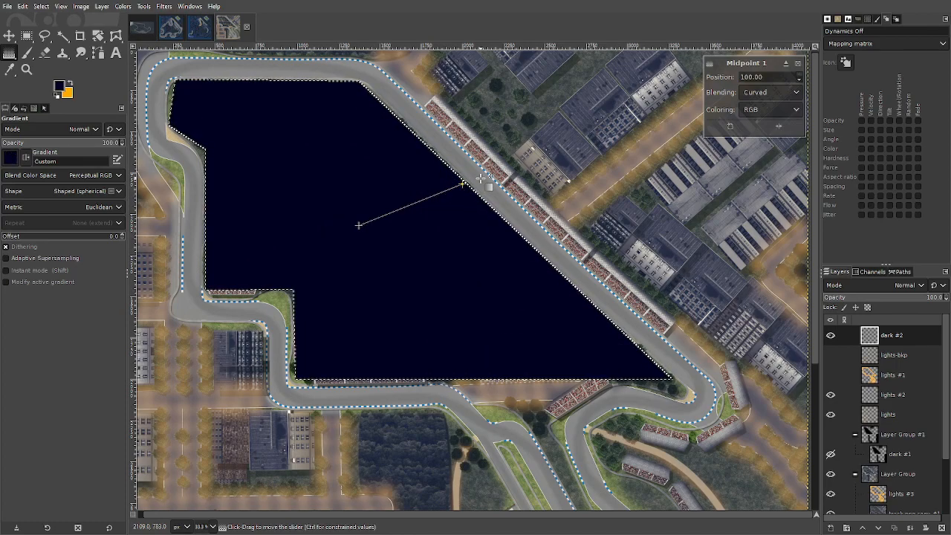
drag(462, 183, 421, 201)
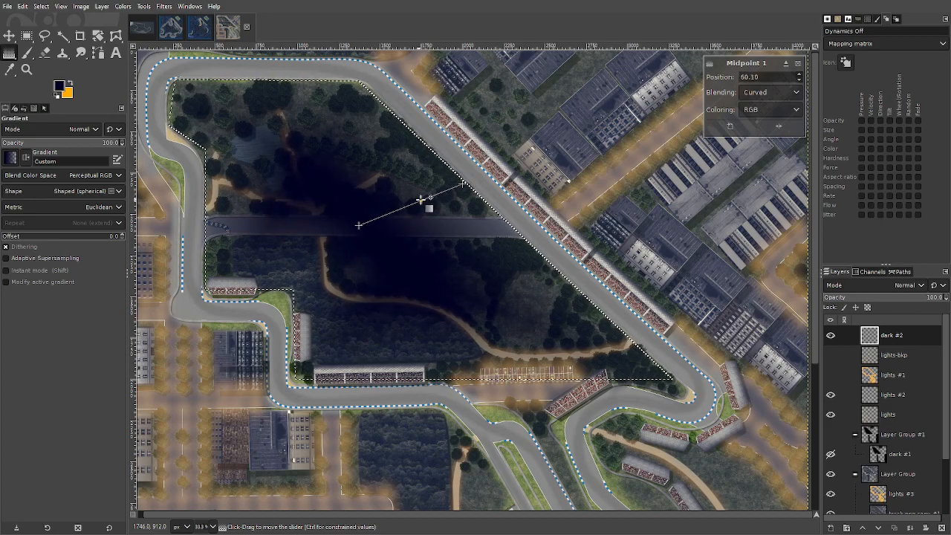
click(27, 36)
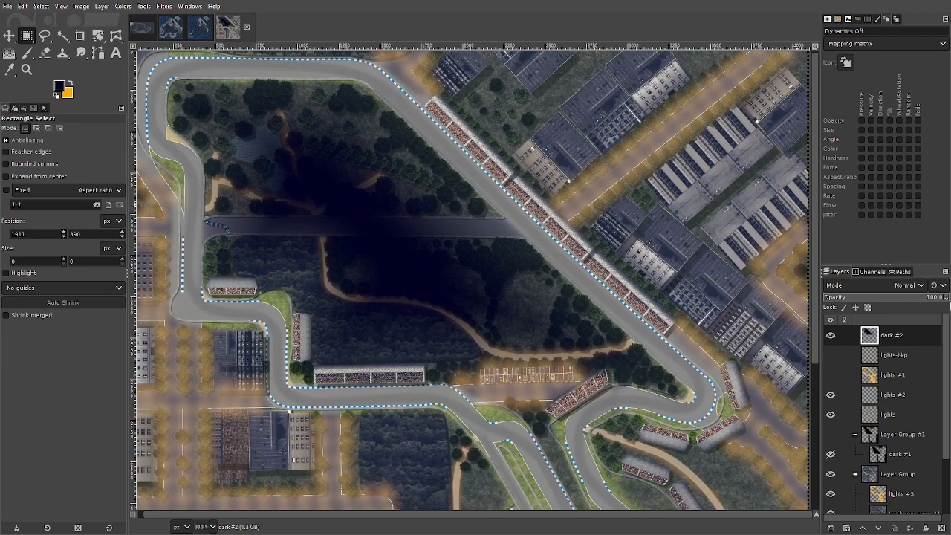
key(ctrl+z)
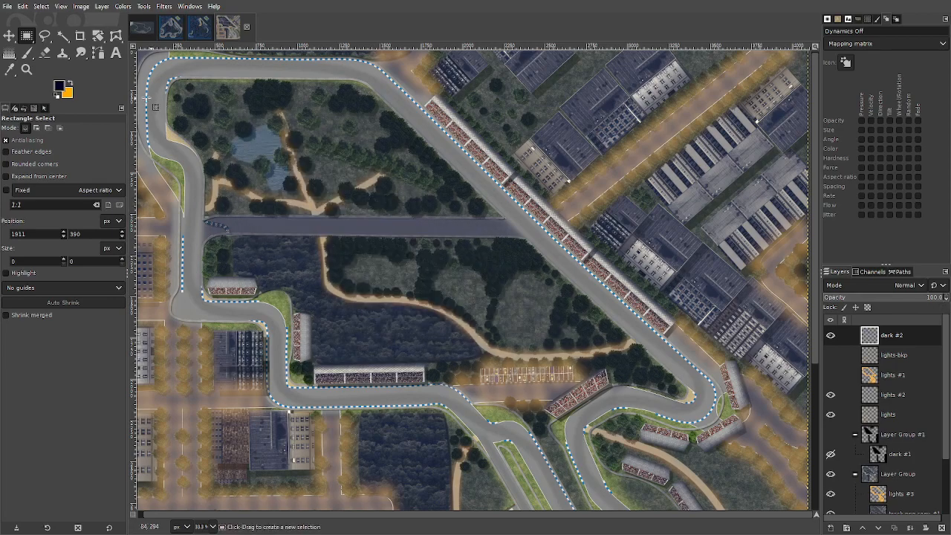
- Free-select the infield strip beside the grandstand straight, bounded by a diagonal from the park's upper edge to the car park
click(44, 36)
click(269, 80)
click(479, 382)
click(687, 388)
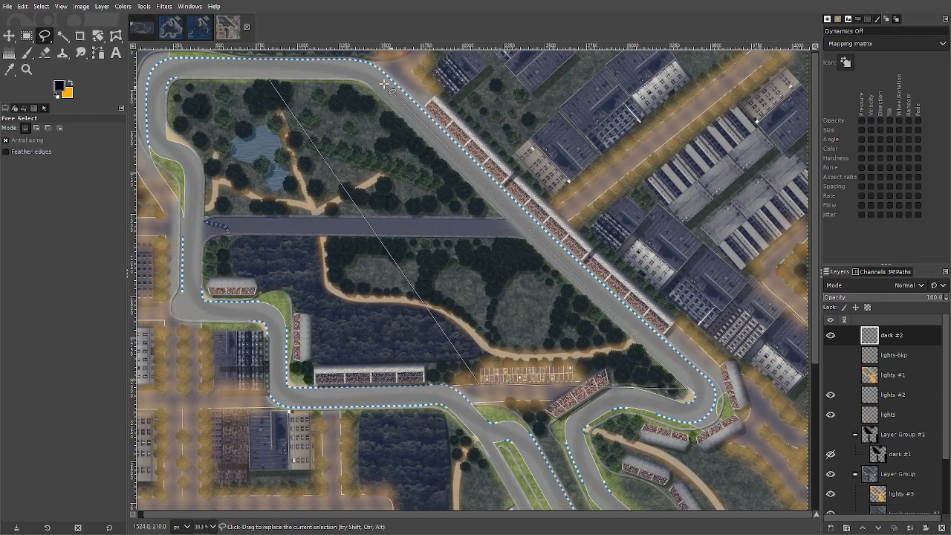
click(269, 80)
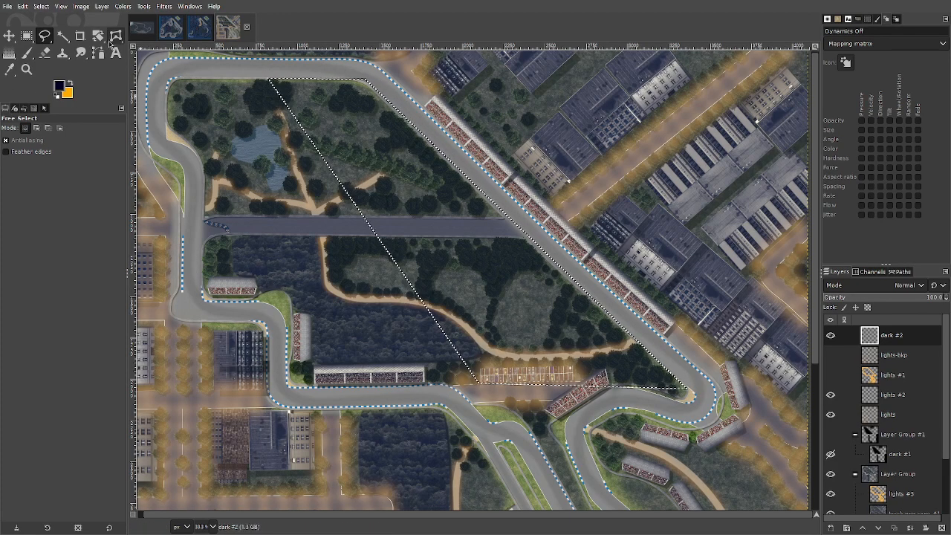
- Draw a navy-to-transparent gradient with Linear shape in the free selection, starting at 1719, 1443 on the diagonal and ending at 2271, 1017
key(g)
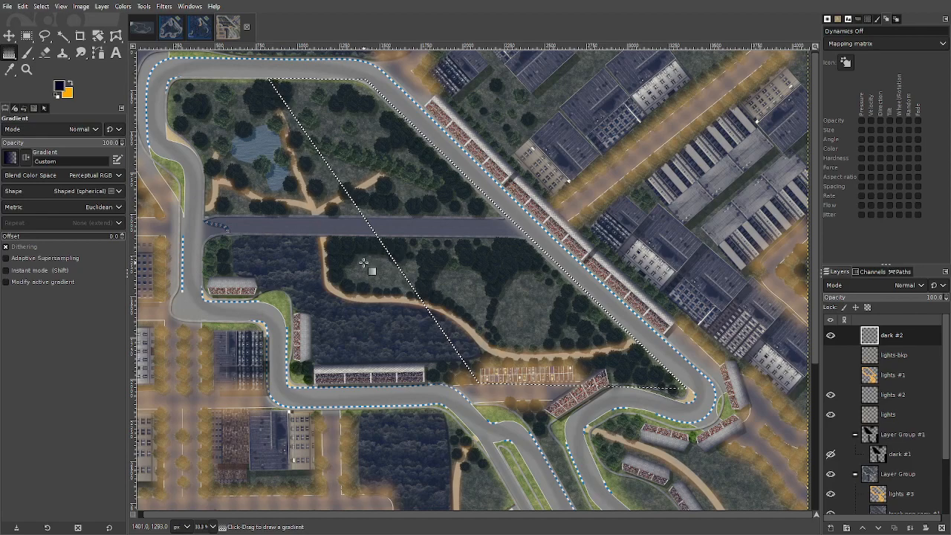
drag(363, 262, 507, 218)
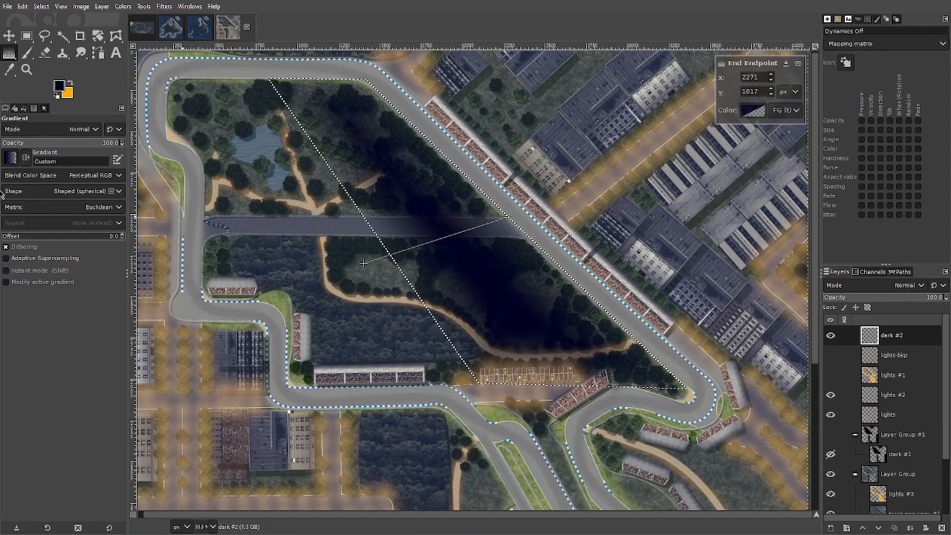
scroll(59, 191, up, 7)
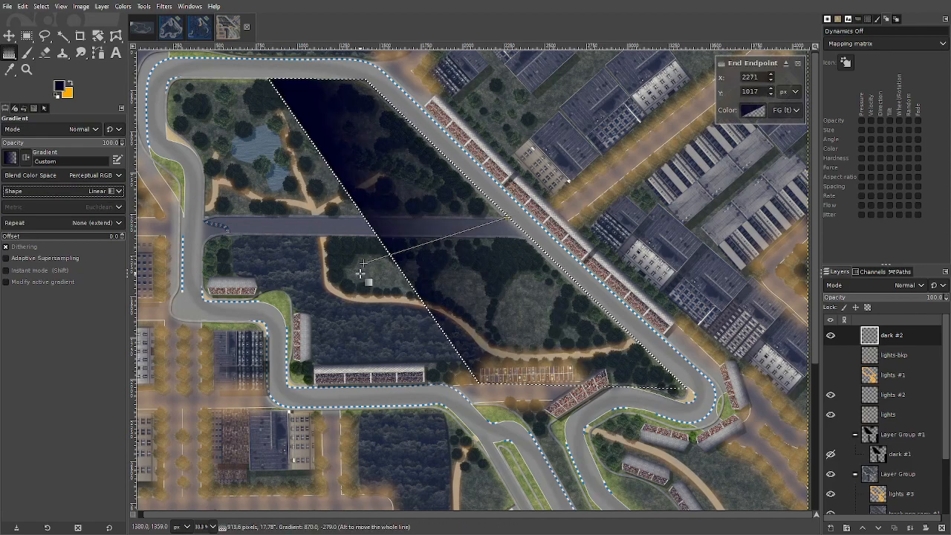
drag(363, 263, 386, 262)
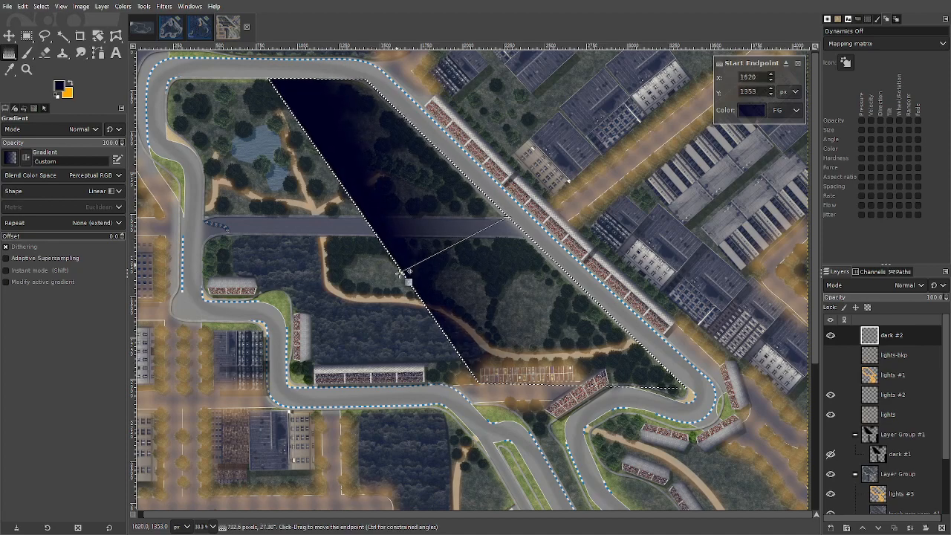
drag(417, 284, 418, 287)
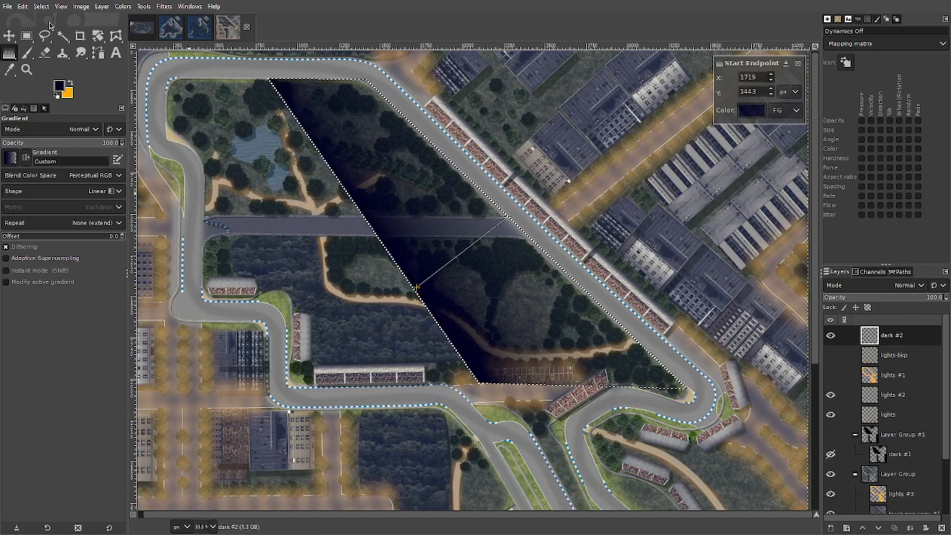
- Select a 1635 × 498 px rectangle across the upper end of the infield and clear the dark gradient inside it
key(r)
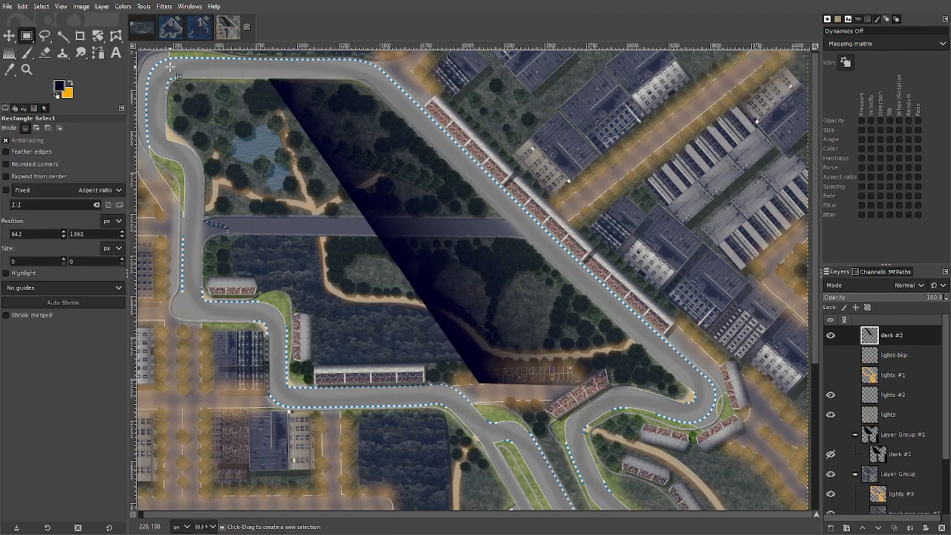
drag(166, 72, 436, 151)
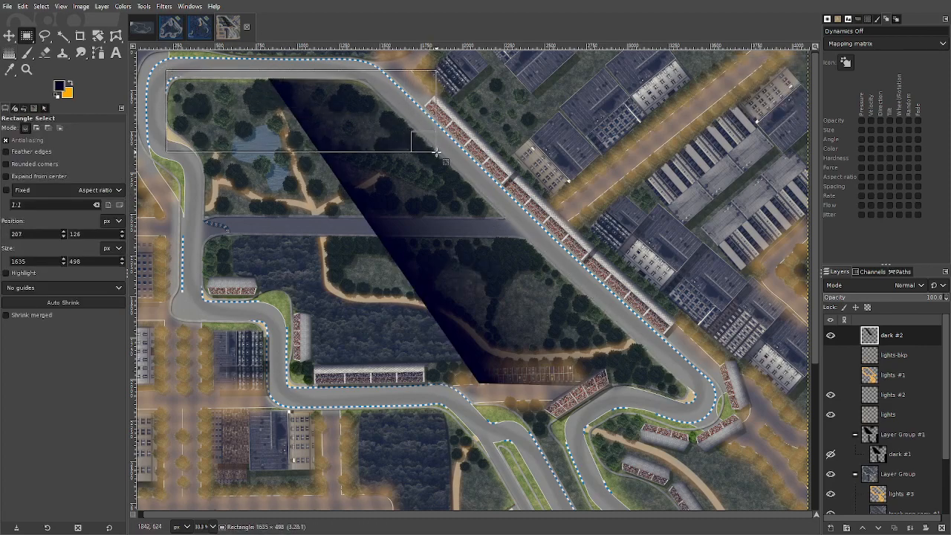
key(Delete)
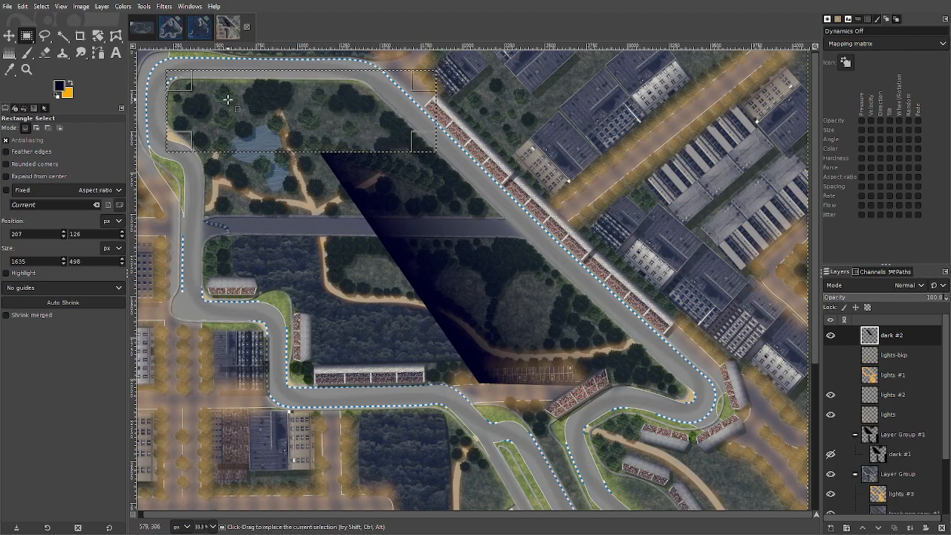
- Try a linear gradient about 442 px long from the rectangle's lower edge up towards the track
click(9, 53)
mouse_move(315, 155)
mouse_down()
mouse_move(310, 97)
mouse_move(292, 85)
mouse_move(322, 83)
mouse_up()
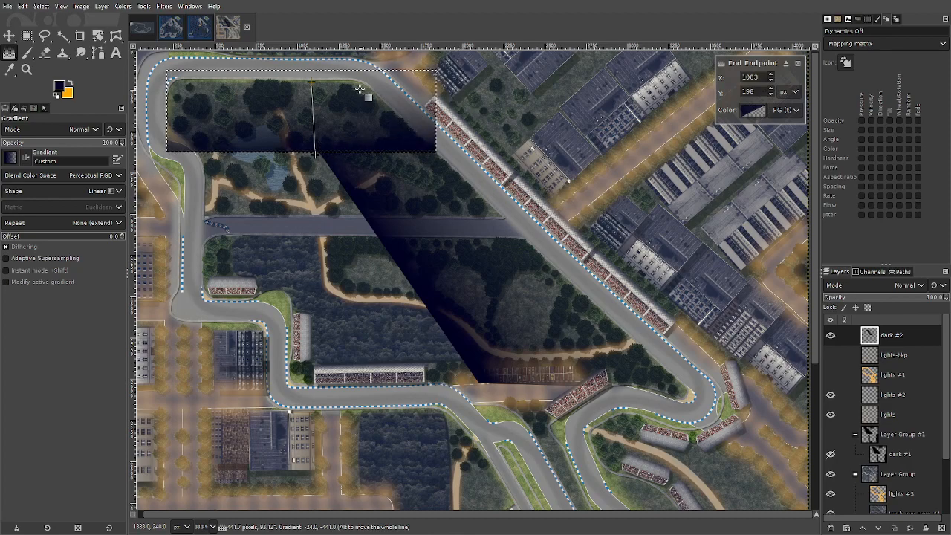
key(Escape)
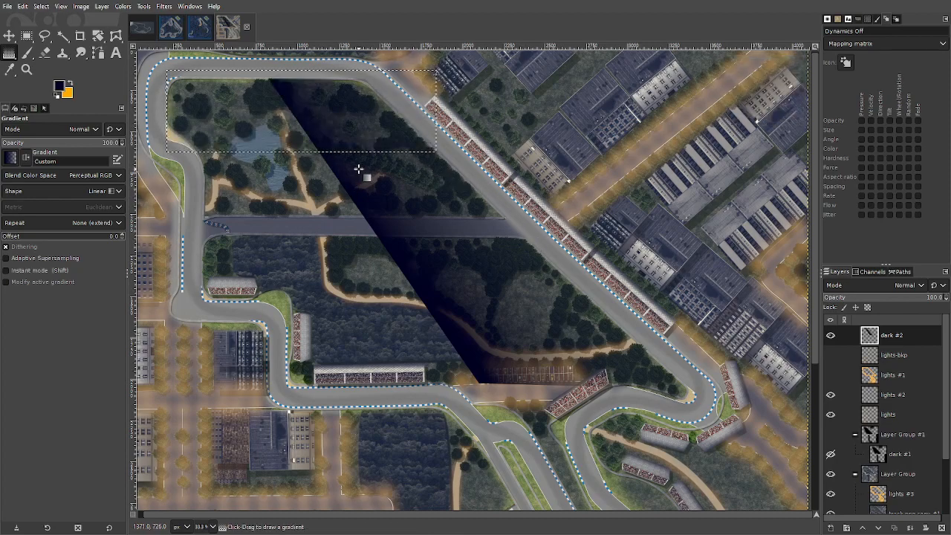
- Subtract the corner beside the grandstand straight from the rectangular selection along a slanted edge, using Free Select
click(45, 35)
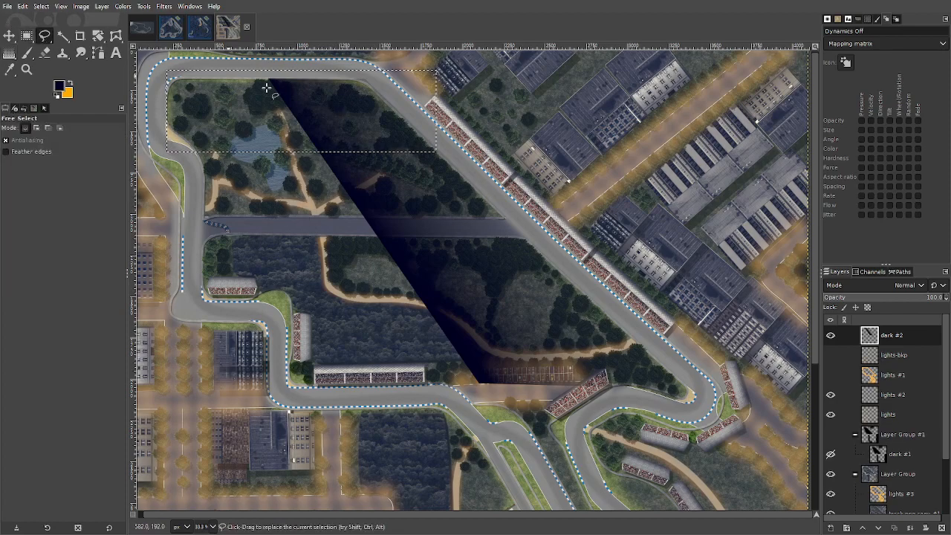
click(35, 129)
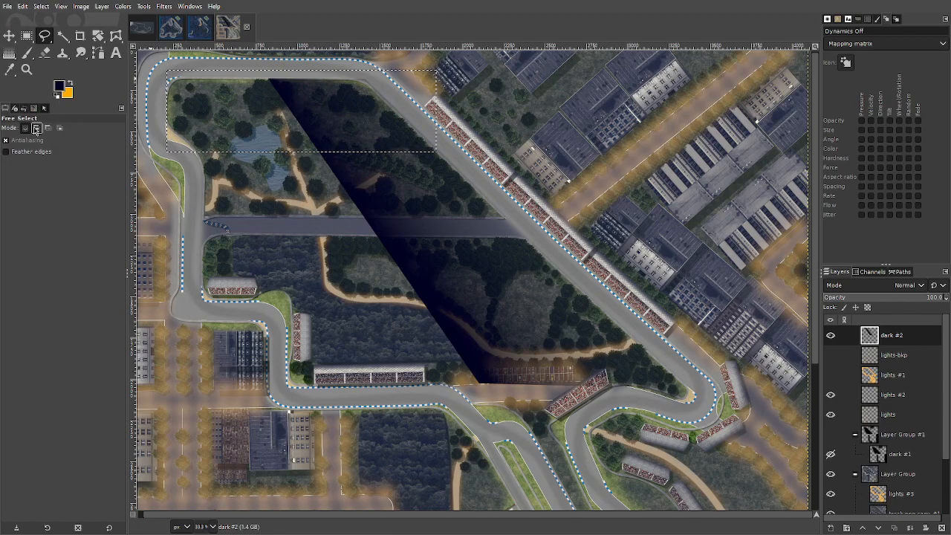
click(47, 128)
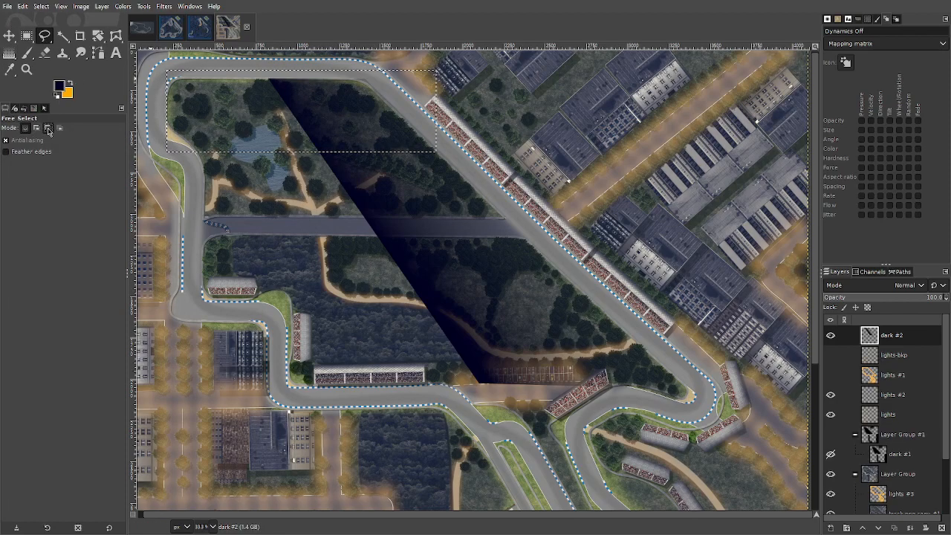
click(363, 75)
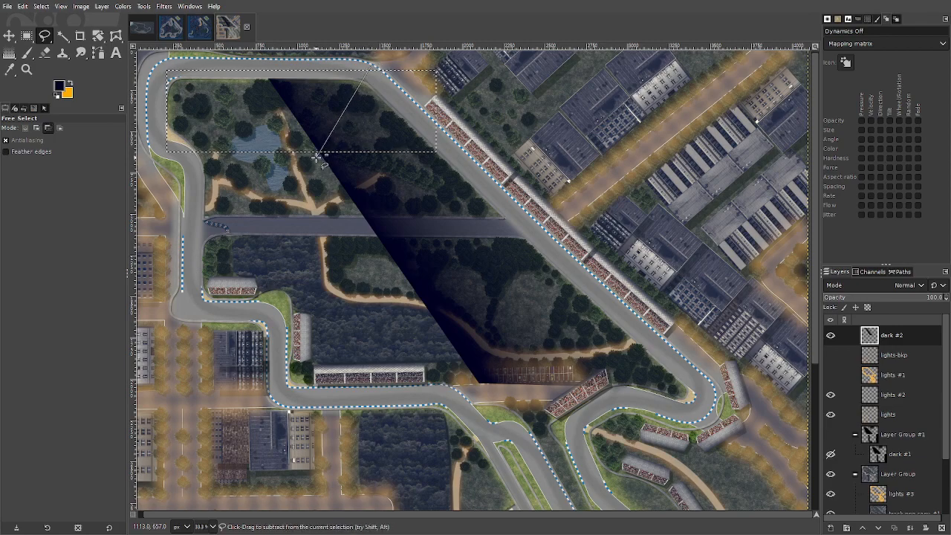
click(450, 165)
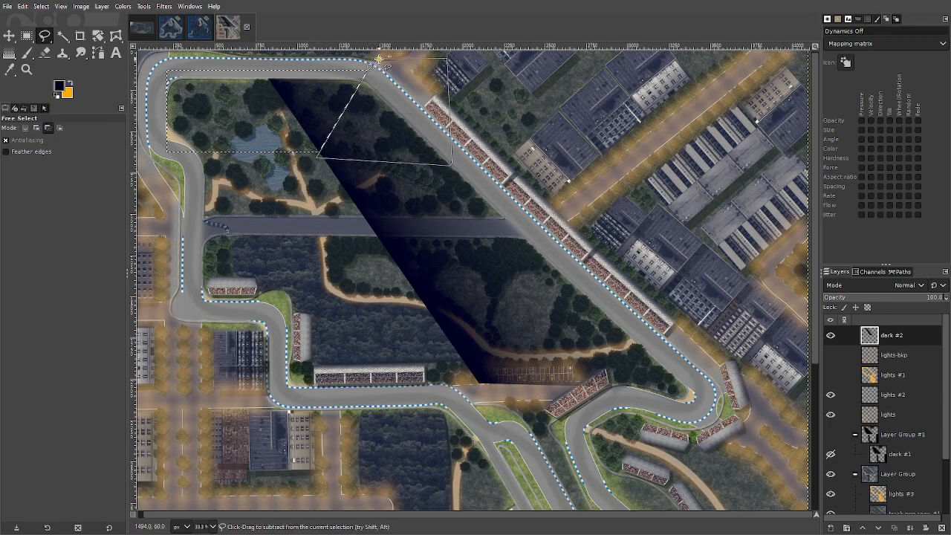
- Apply a linear navy gradient about 426 px long from the selection's lower edge up to the track, and clear the selection
click(9, 53)
drag(249, 152, 251, 99)
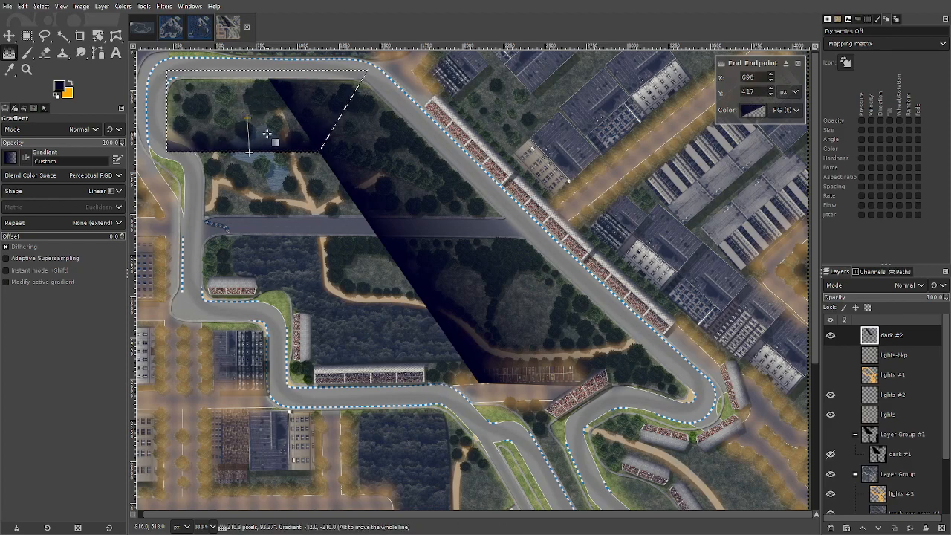
key(Return)
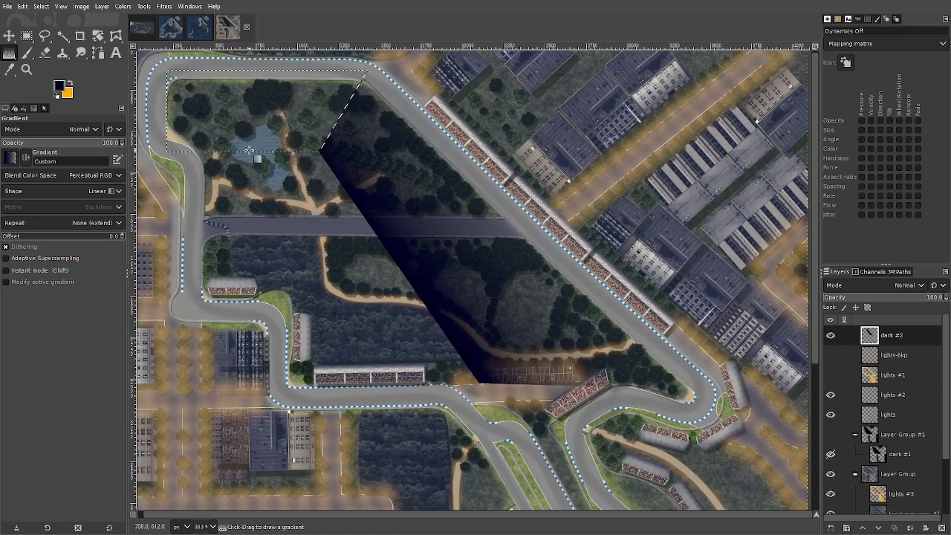
drag(249, 152, 250, 78)
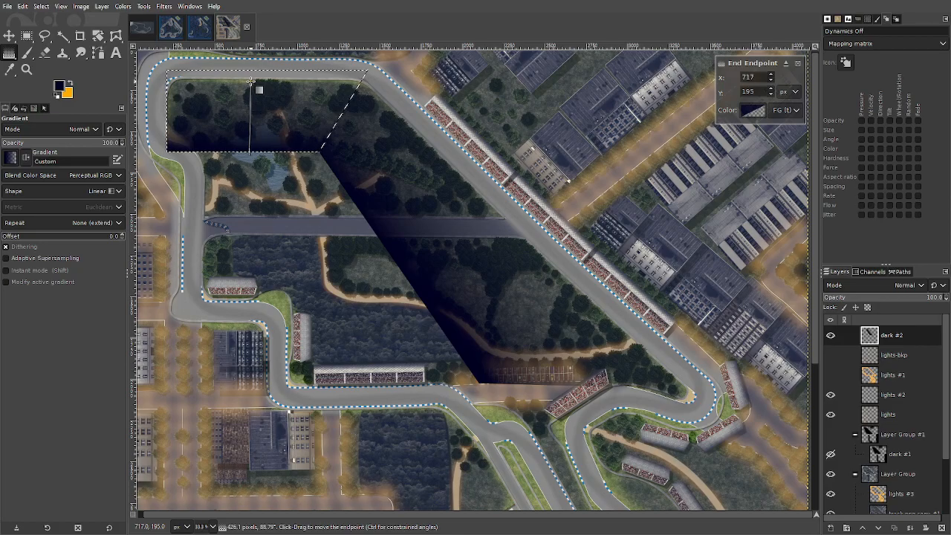
click(27, 36)
click(531, 131)
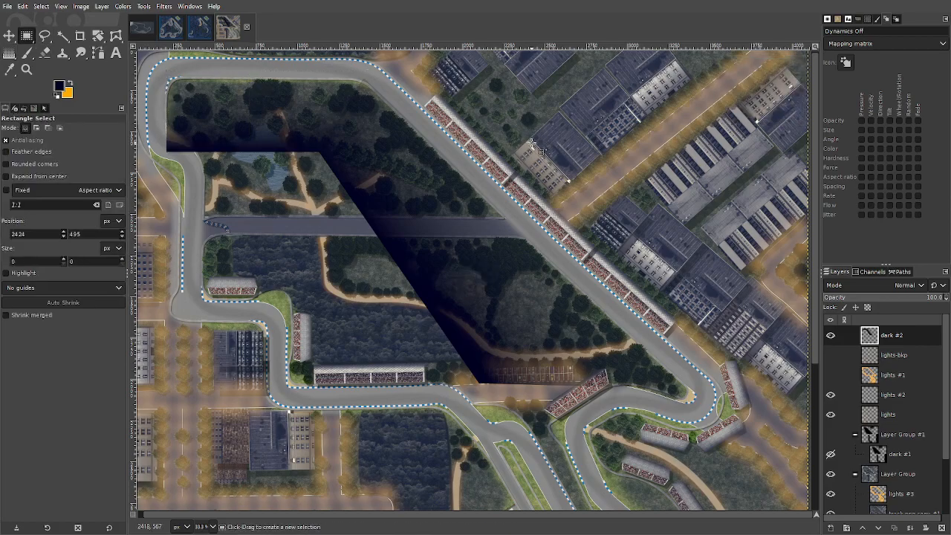
- Inspect the seam where the two gradients meet, and undo all gradients and selections made on the dark #2 layer
scroll(371, 89, up, 3)
drag(331, 204, 431, 199)
scroll(356, 254, up, 4)
scroll(267, 295, down, 3)
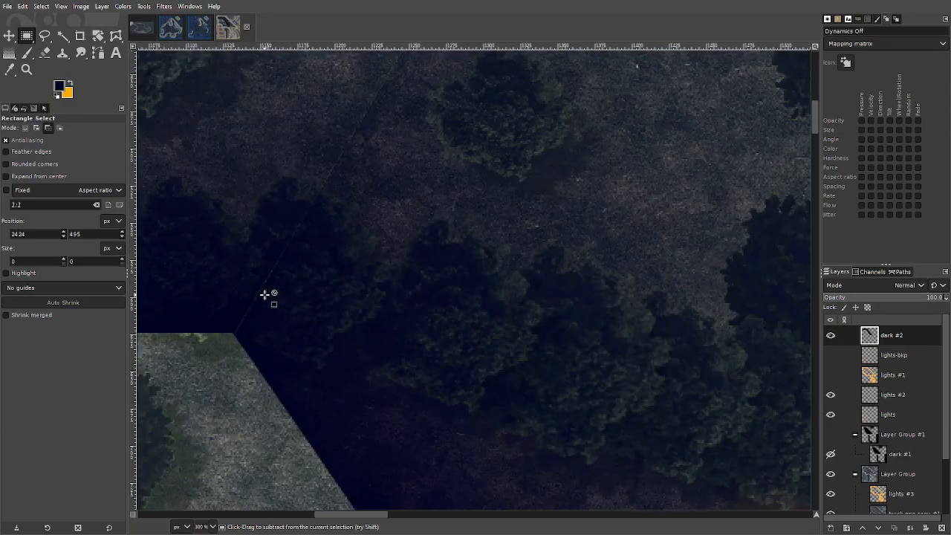
scroll(264, 295, down, 5)
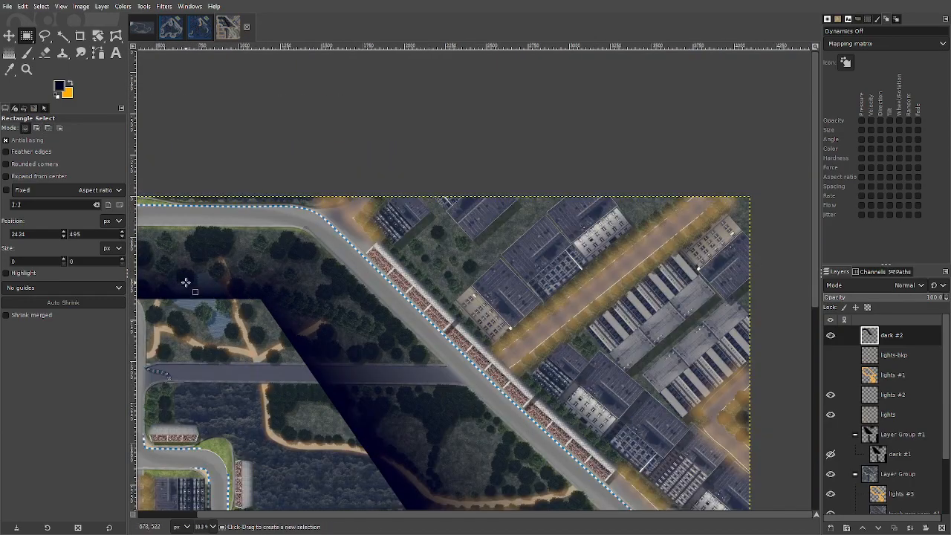
scroll(183, 278, up, 1)
key(ctrl+z)
key(ctrl+z)
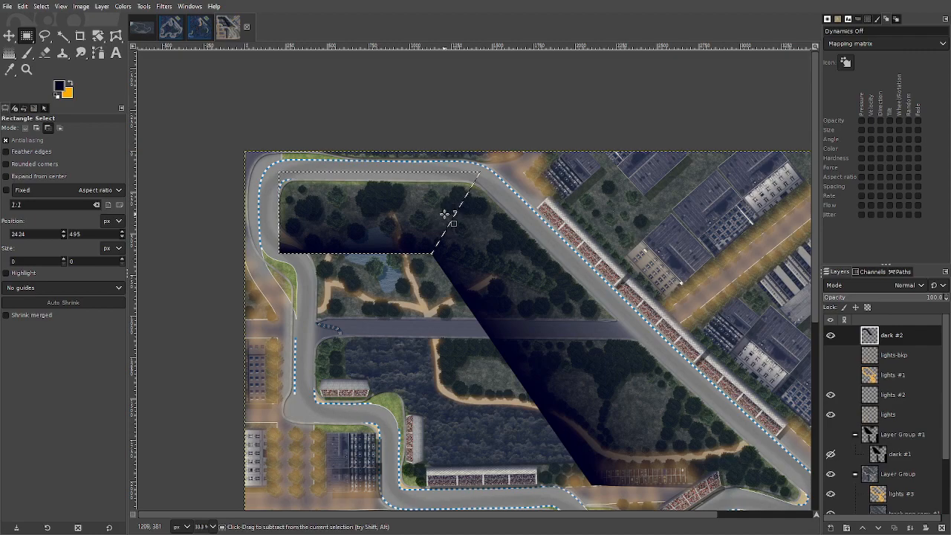
key(ctrl+y)
key(ctrl+y)
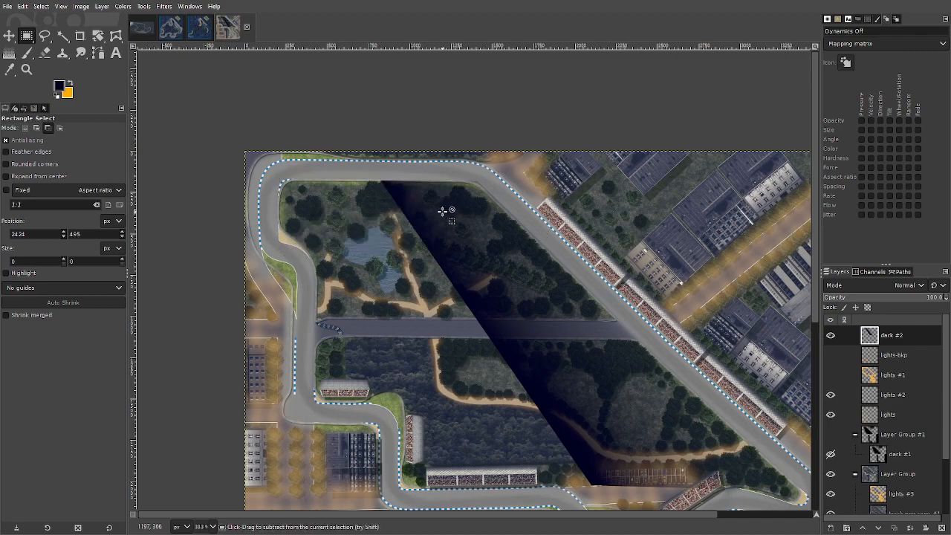
key(ctrl+z)
key(ctrl+z)
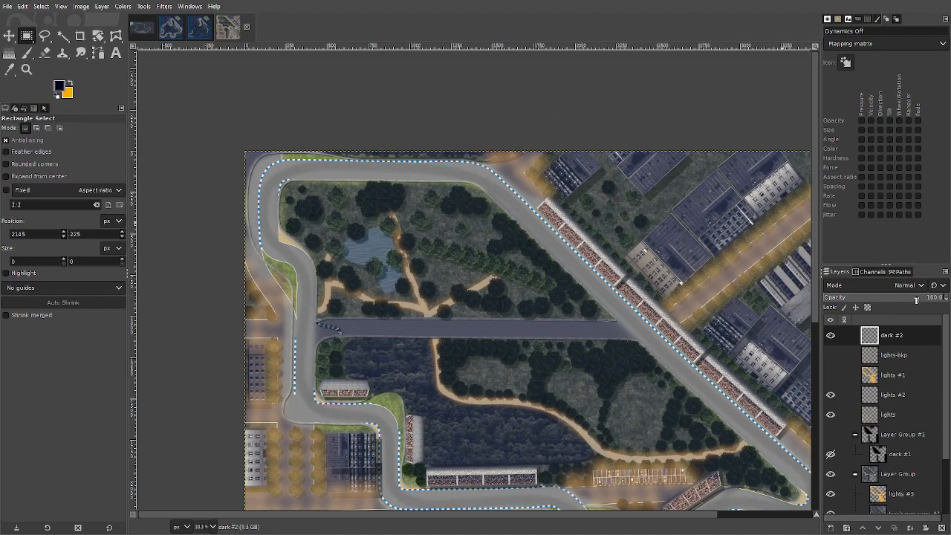
- Show the dark #1 layer and set its opacity to 80.7
click(847, 454)
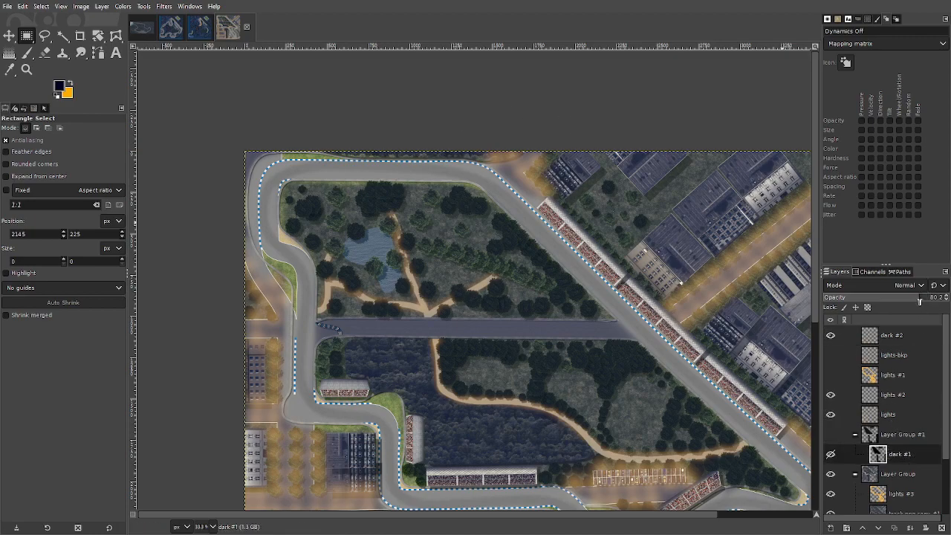
click(830, 453)
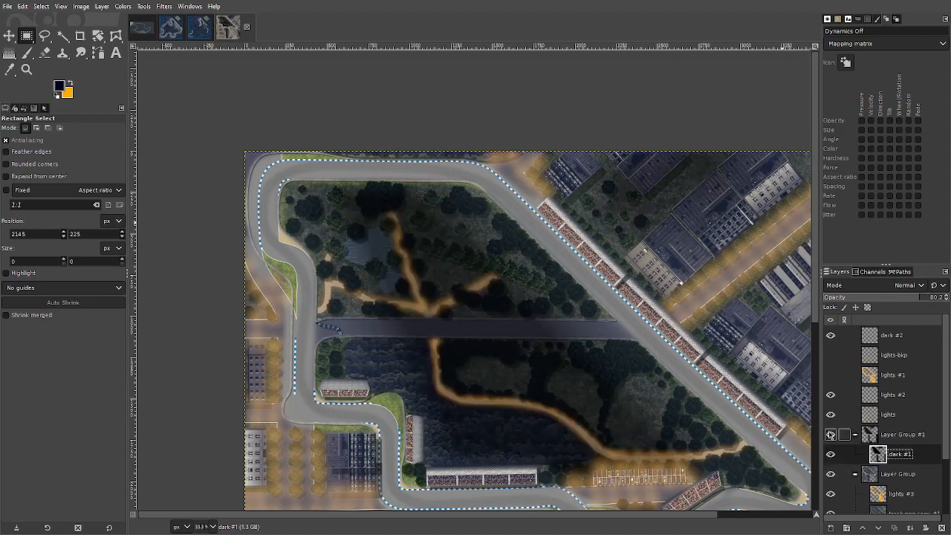
mouse_move(925, 305)
mouse_down()
mouse_move(948, 301)
mouse_move(925, 300)
mouse_up()
- Examine how the dark #1 shading falls over the infield, the forest, the pit area and the outer edges of the map
drag(728, 350, 333, 277)
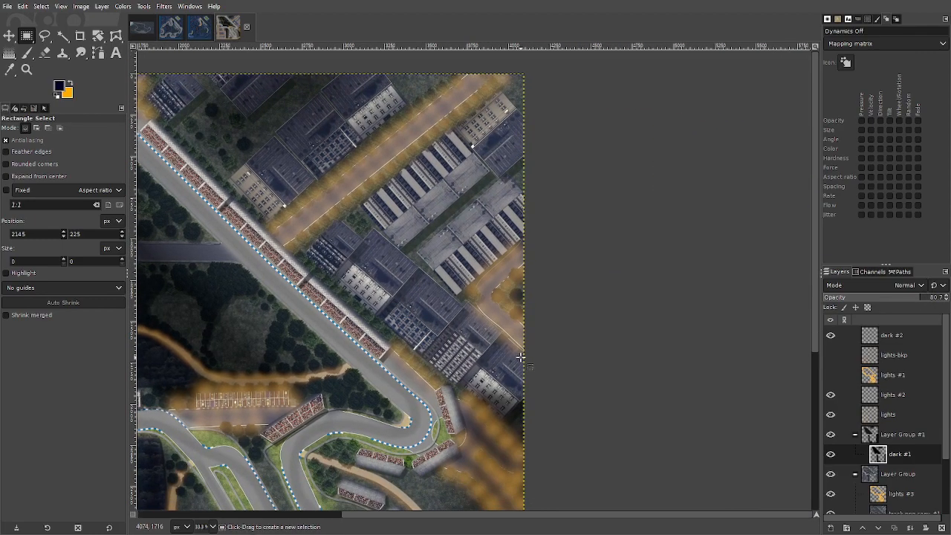
drag(589, 189, 640, 45)
drag(647, 421, 649, 124)
drag(618, 326, 601, 446)
drag(320, 301, 529, 291)
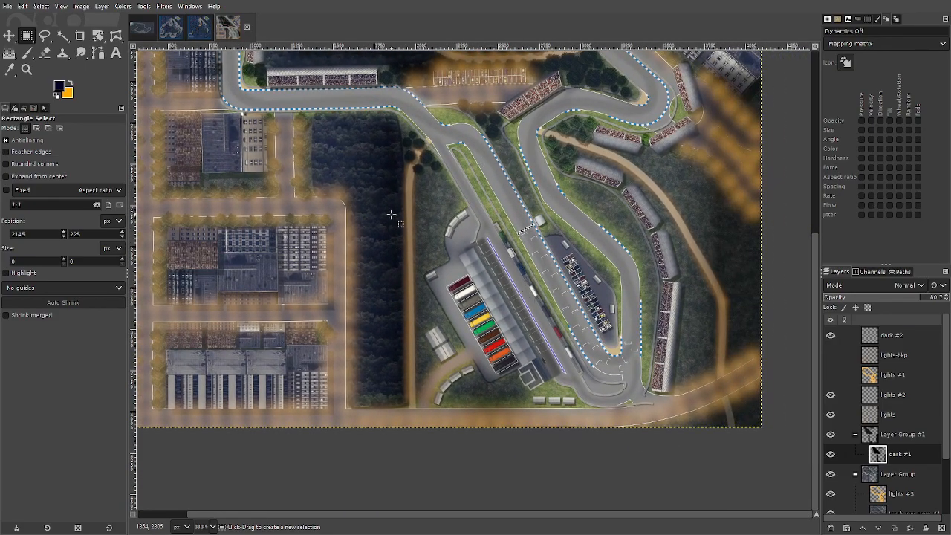
drag(362, 314, 160, 261)
drag(277, 88, 565, 481)
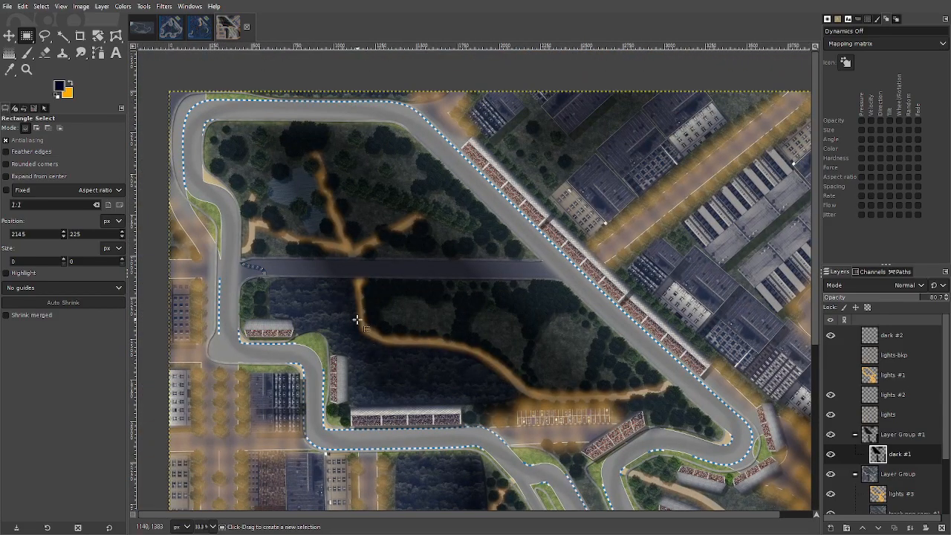
drag(747, 507, 462, 330)
drag(622, 480, 490, 273)
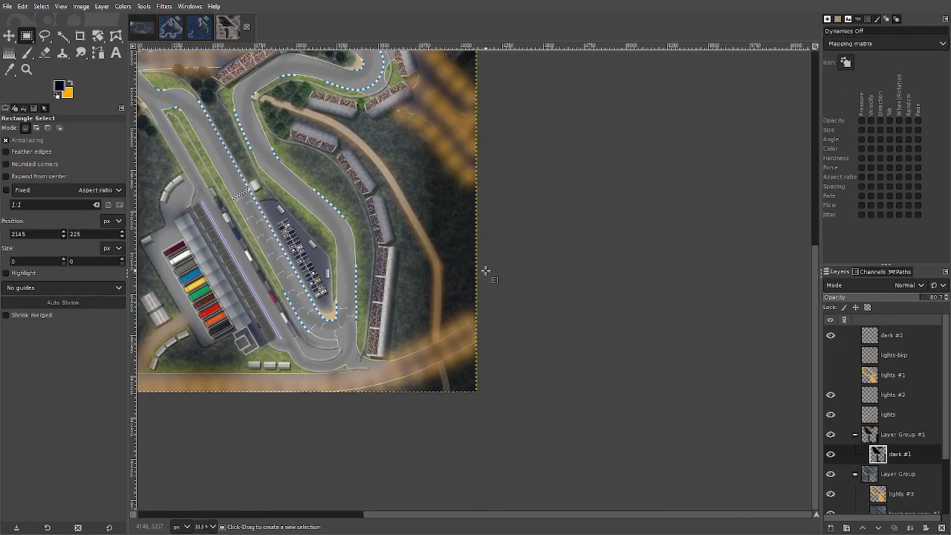
drag(291, 139, 351, 191)
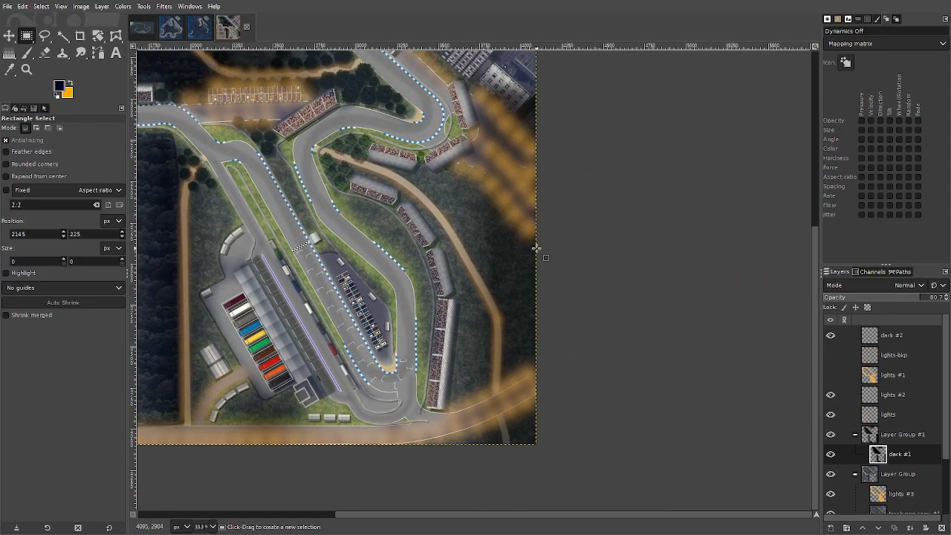
drag(463, 272, 500, 490)
drag(381, 185, 397, 372)
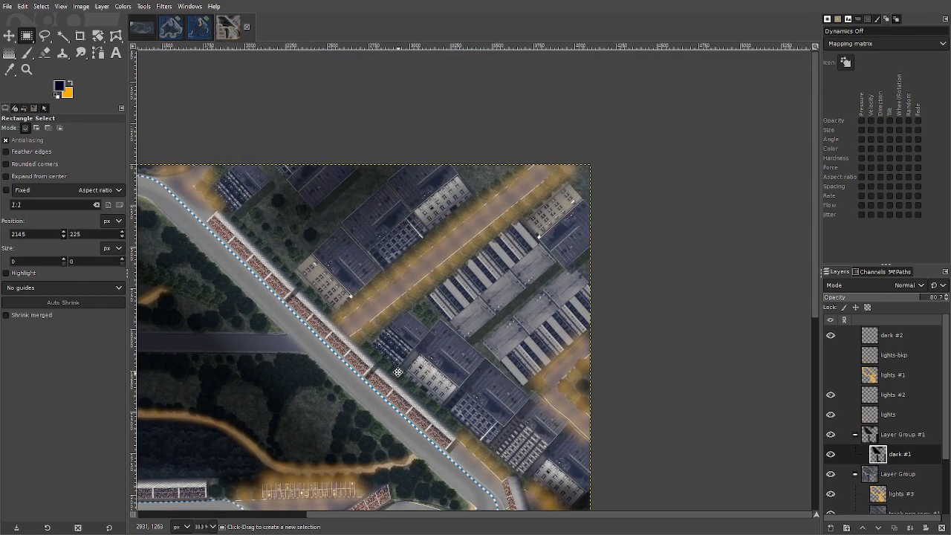
- Free-select the city block between the grandstand straight and the diagonal road in Replace mode, and make dark #2 the active layer
click(44, 35)
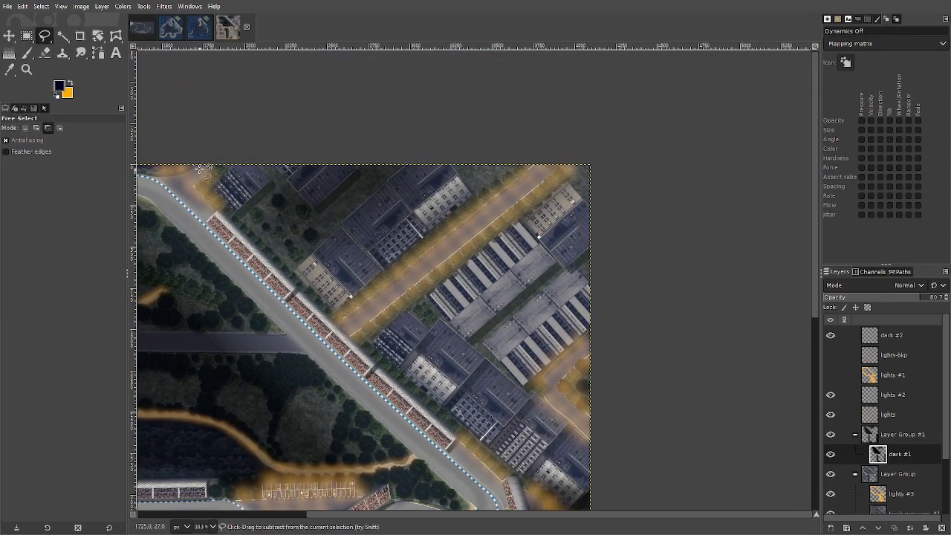
click(26, 128)
click(361, 362)
click(531, 170)
click(355, 127)
click(176, 186)
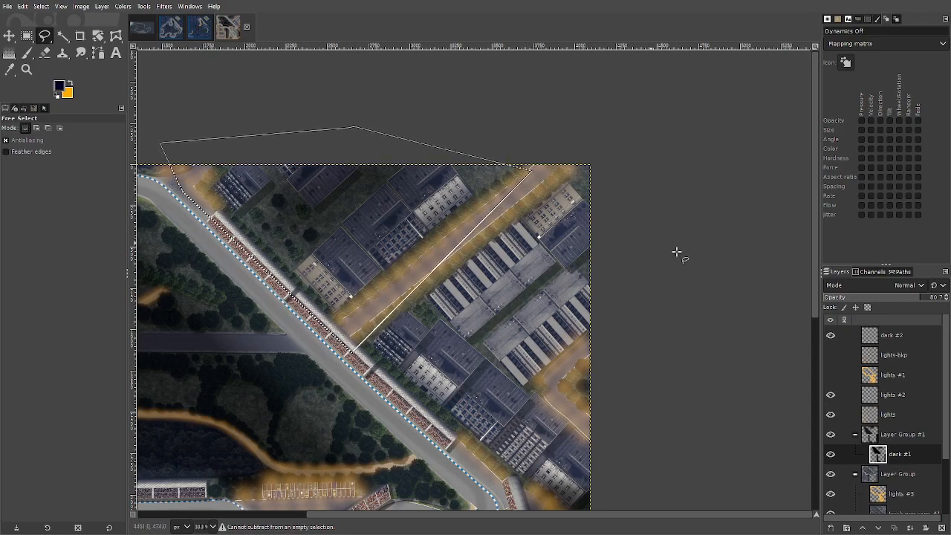
click(891, 335)
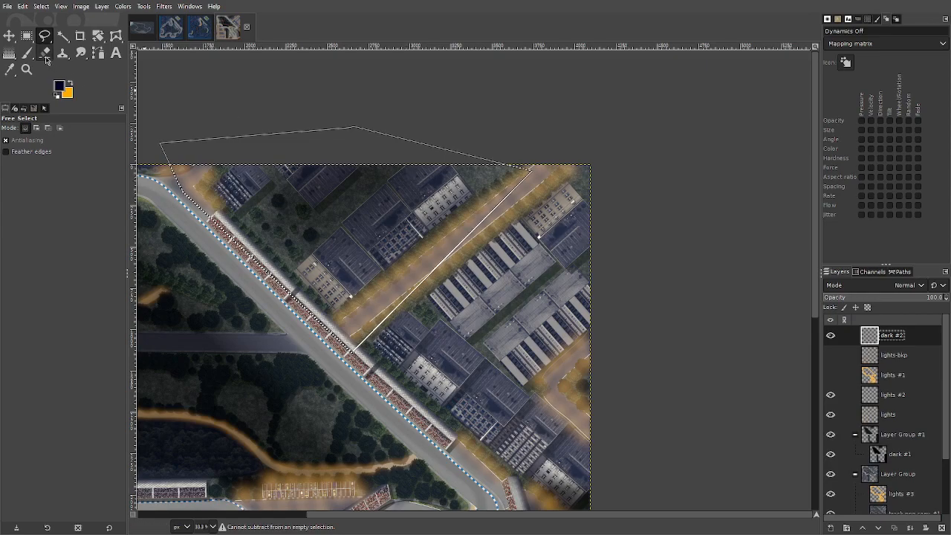
- Fill the selected city block on dark #2 with a radial dark-to-transparent gradient, and set the layer's opacity to 80.7
click(10, 54)
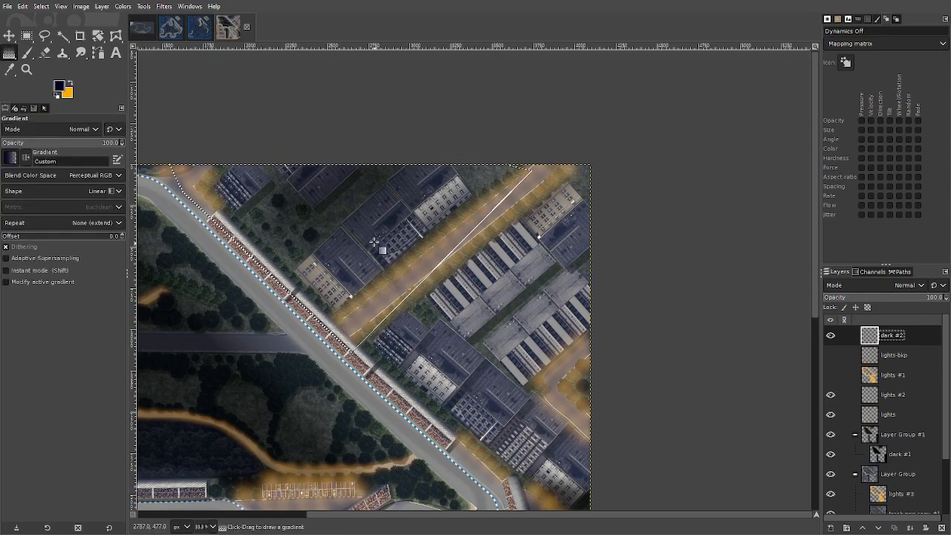
drag(330, 218, 378, 255)
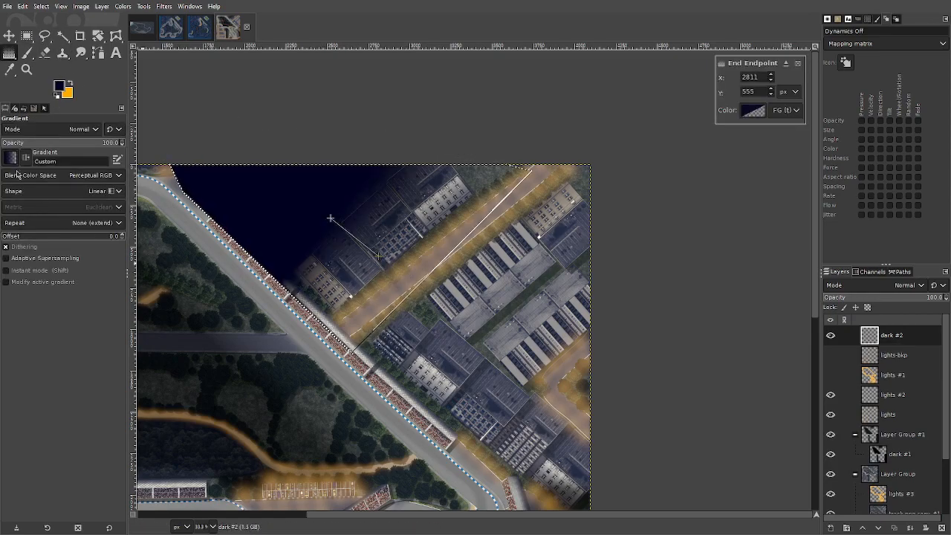
click(64, 237)
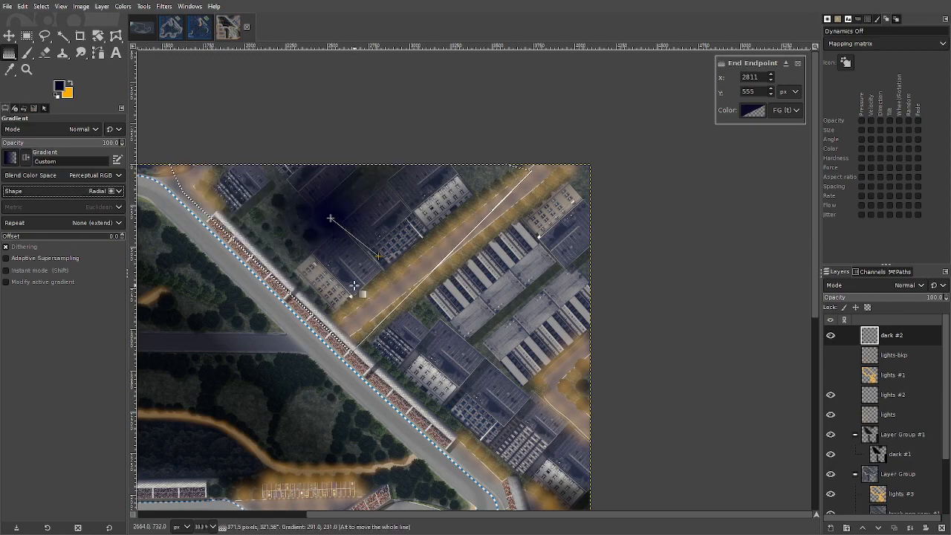
drag(381, 259, 332, 297)
drag(940, 294, 920, 303)
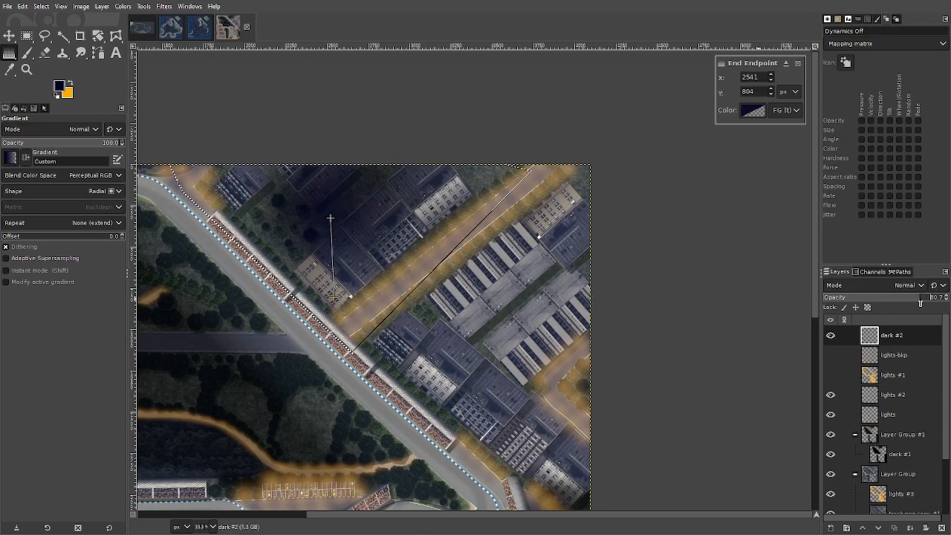
- Move the gradient's start onto the trees beside the grandstand, shorten it and shift its midpoint to 88.44, then apply it
click(331, 217)
drag(331, 216, 294, 223)
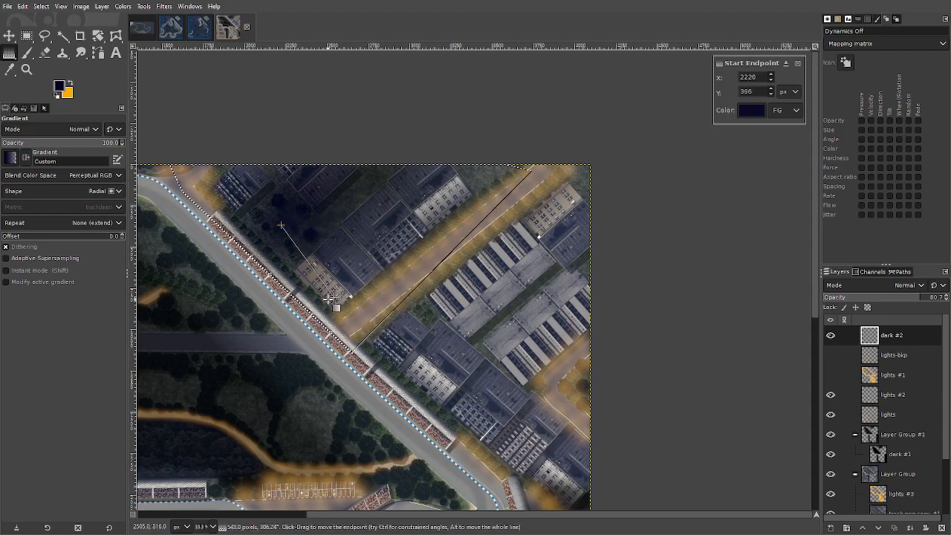
drag(335, 298, 352, 308)
drag(327, 275, 307, 253)
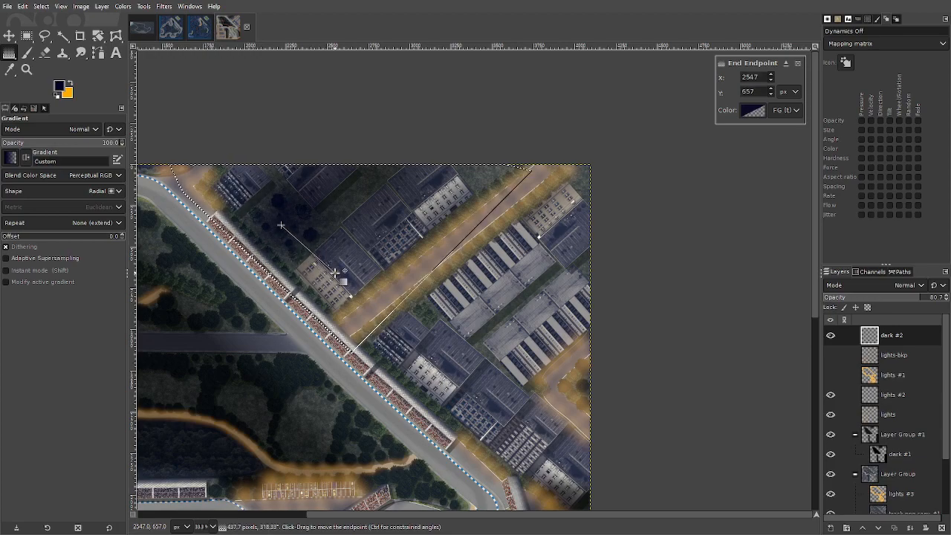
click(299, 241)
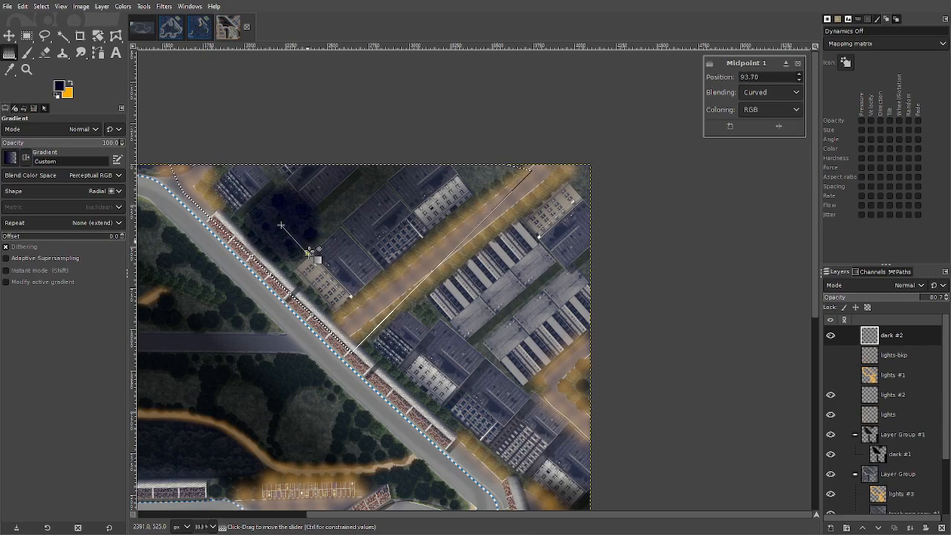
mouse_move(309, 253)
mouse_down()
mouse_move(294, 229)
mouse_move(315, 258)
mouse_move(309, 252)
mouse_up()
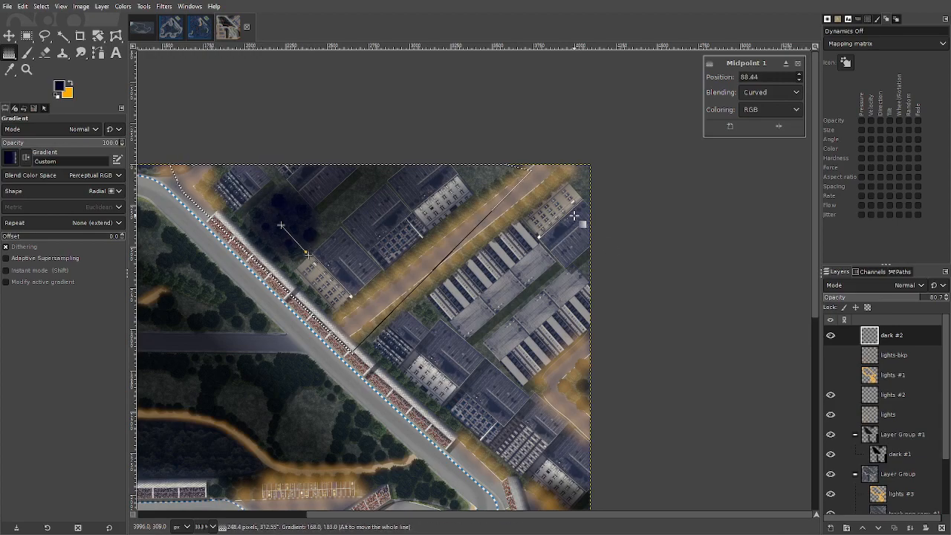
click(734, 234)
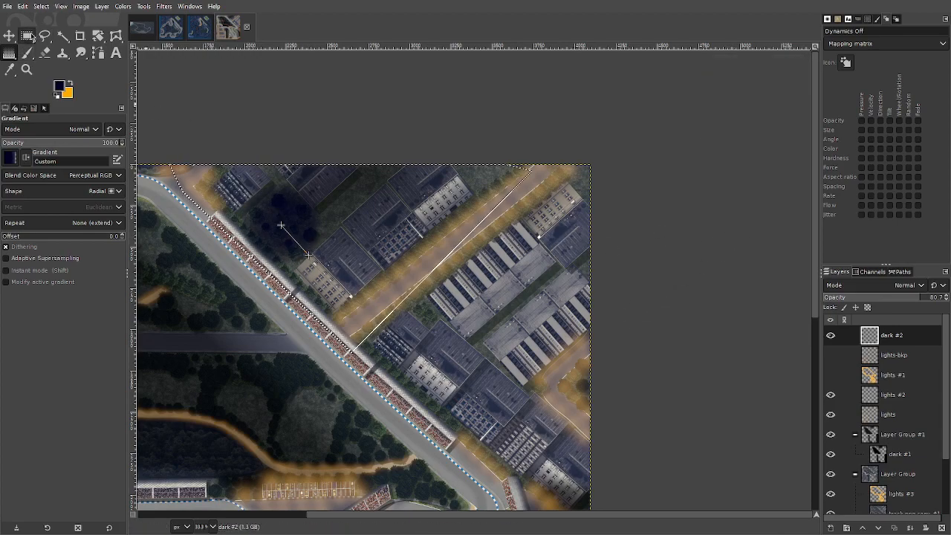
- Inspect the darkened trees beside the grandstand up close, and hide the dark #2 layer
key(r)
scroll(289, 197, up, 3)
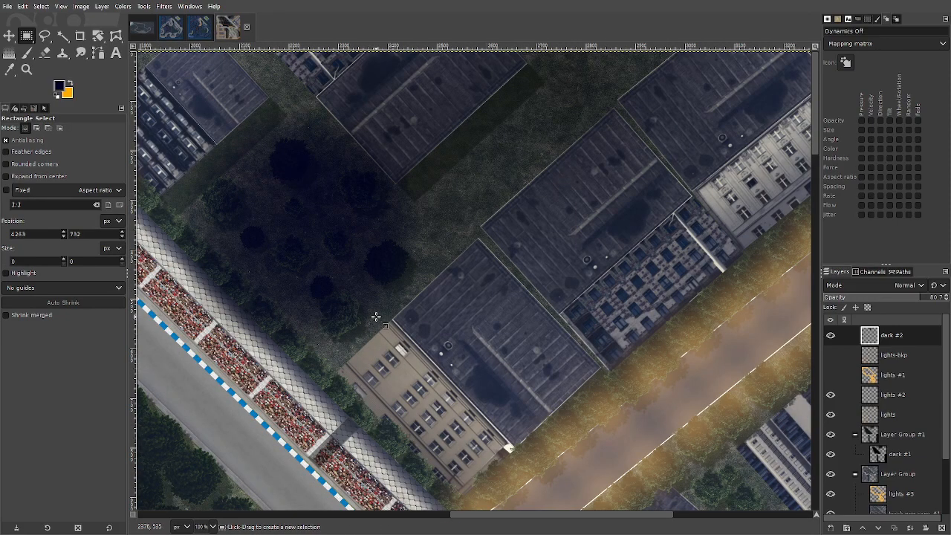
scroll(350, 278, down, 4)
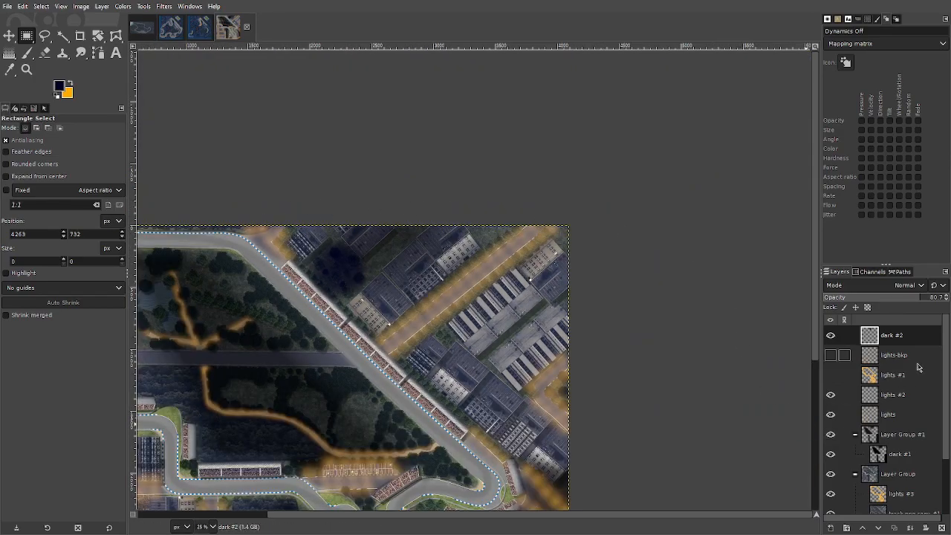
click(830, 335)
scroll(426, 321, down, 2)
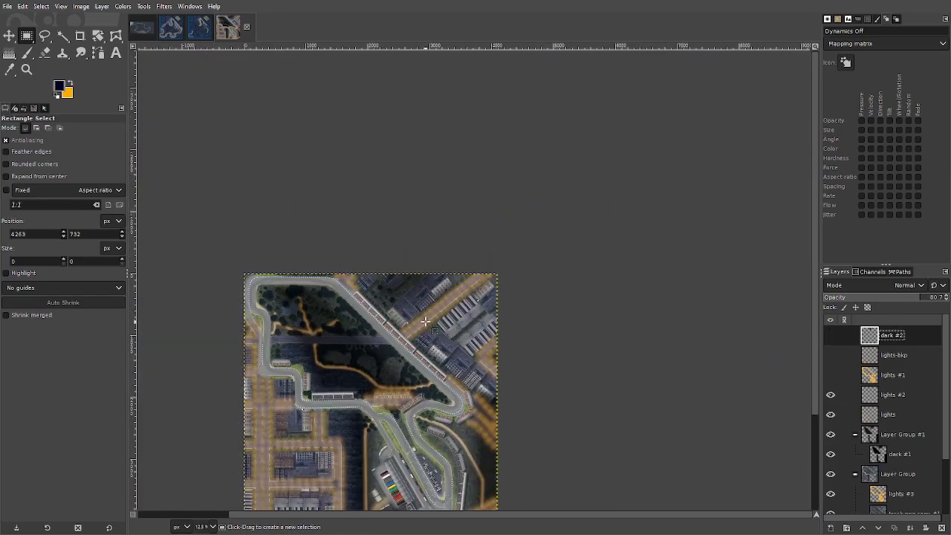
- Compare the whole track map with the dark #1 layer hidden and shown
click(831, 455)
click(831, 455)
click(832, 455)
click(832, 456)
click(833, 455)
click(832, 455)
click(832, 455)
click(832, 455)
click(833, 456)
click(832, 455)
drag(566, 384, 628, 229)
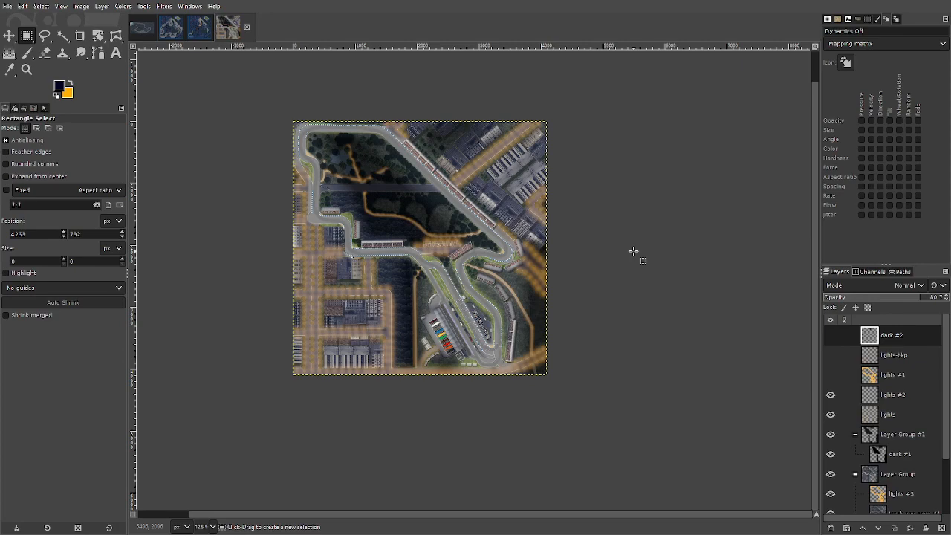
scroll(427, 237, up, 1)
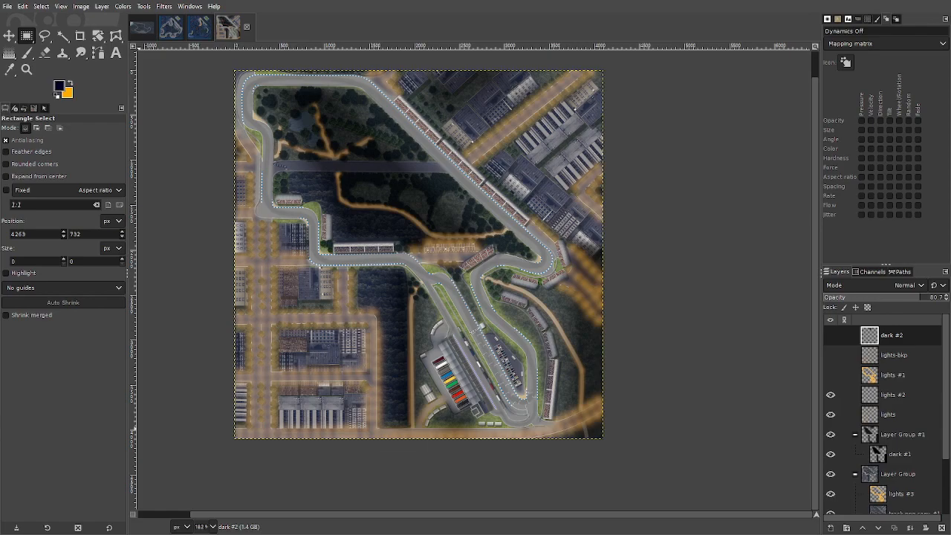
drag(725, 294, 731, 342)
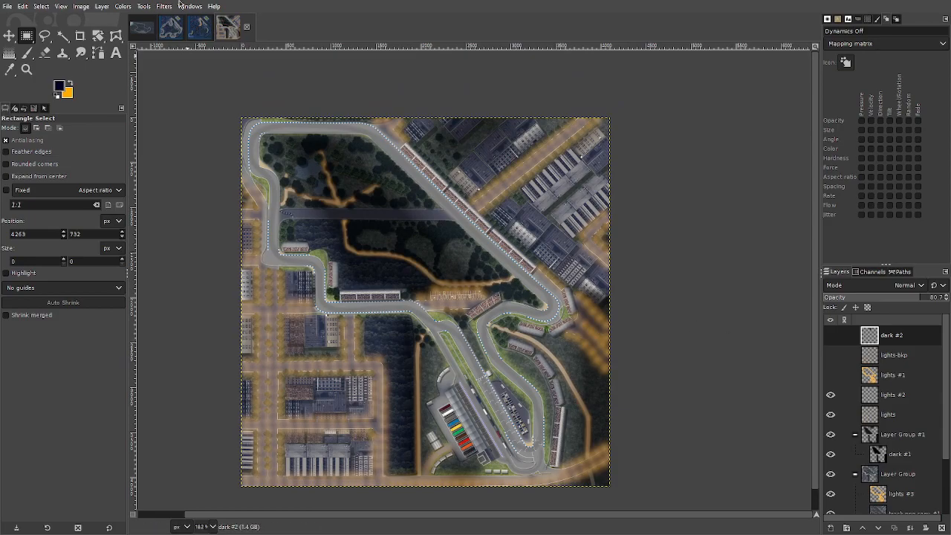
- Switch to the blue-toned night track image and examine its lit corners, pit area and surroundings
click(196, 28)
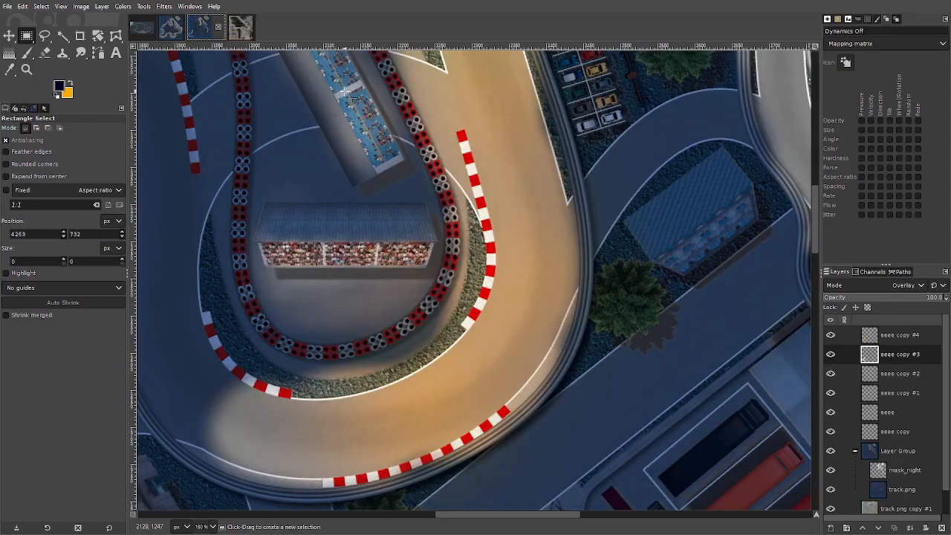
scroll(632, 361, down, 3)
scroll(633, 361, down, 1)
drag(681, 431, 497, 256)
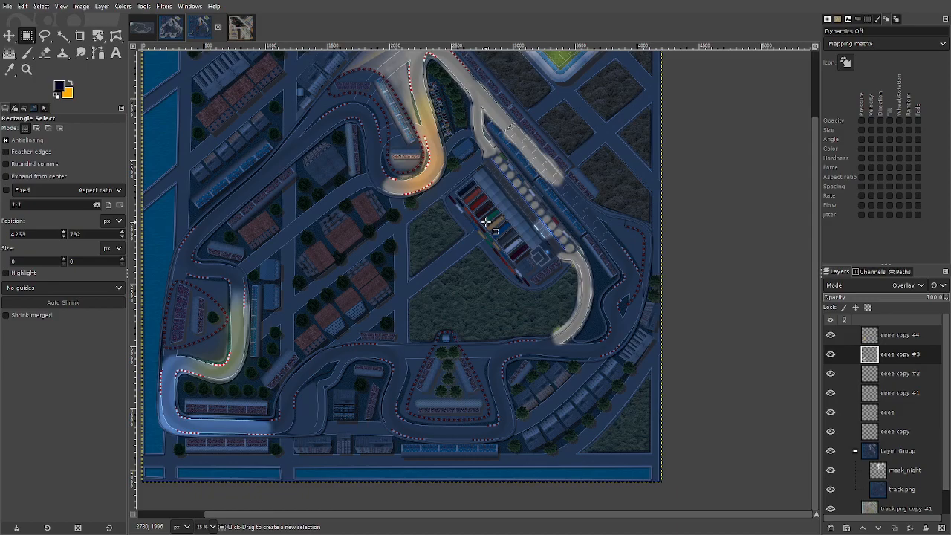
drag(560, 312, 413, 298)
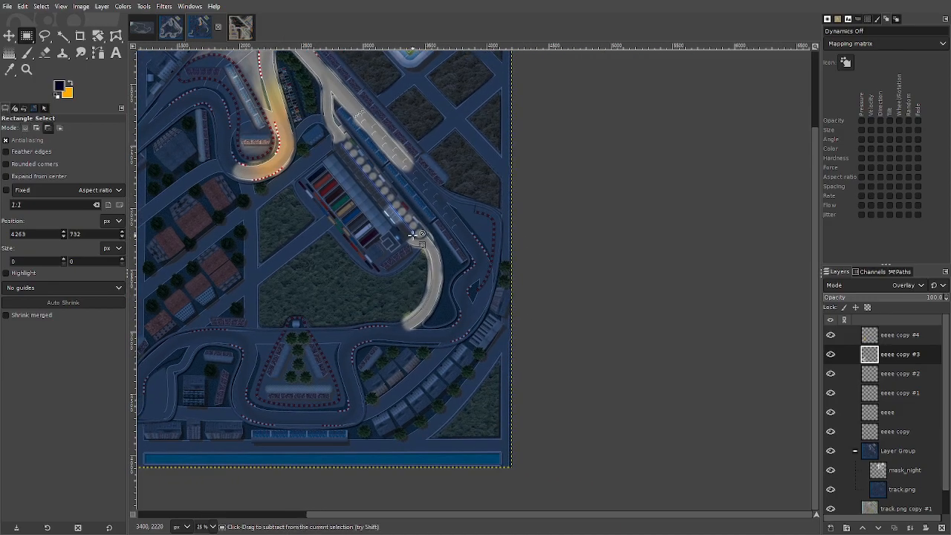
scroll(413, 234, up, 6)
scroll(338, 335, down, 4)
scroll(339, 336, down, 1)
- Examine the unlit streets, tiled-roof buildings and trees of the city area down to the blue grandstand
drag(316, 193, 560, 475)
drag(294, 296, 488, 283)
scroll(328, 310, up, 4)
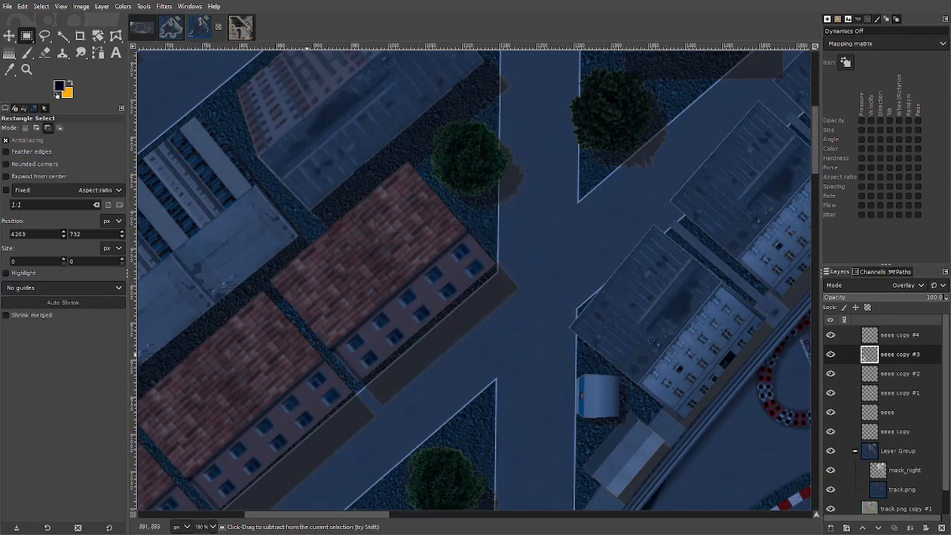
drag(309, 351, 419, 222)
drag(365, 386, 444, 260)
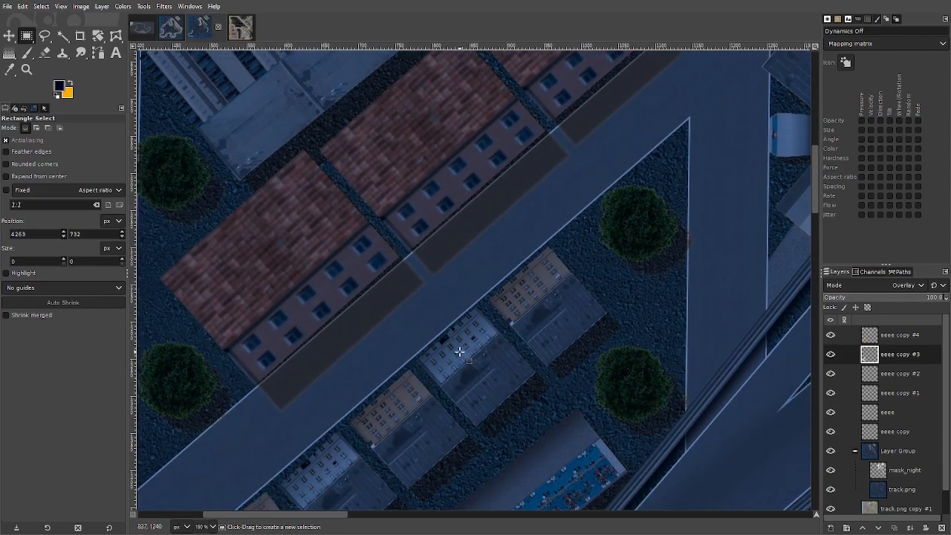
drag(382, 332, 466, 463)
drag(512, 497, 376, 281)
drag(313, 424, 275, 361)
drag(549, 98, 306, 345)
drag(359, 442, 441, 278)
drag(295, 388, 554, 151)
drag(331, 300, 456, 180)
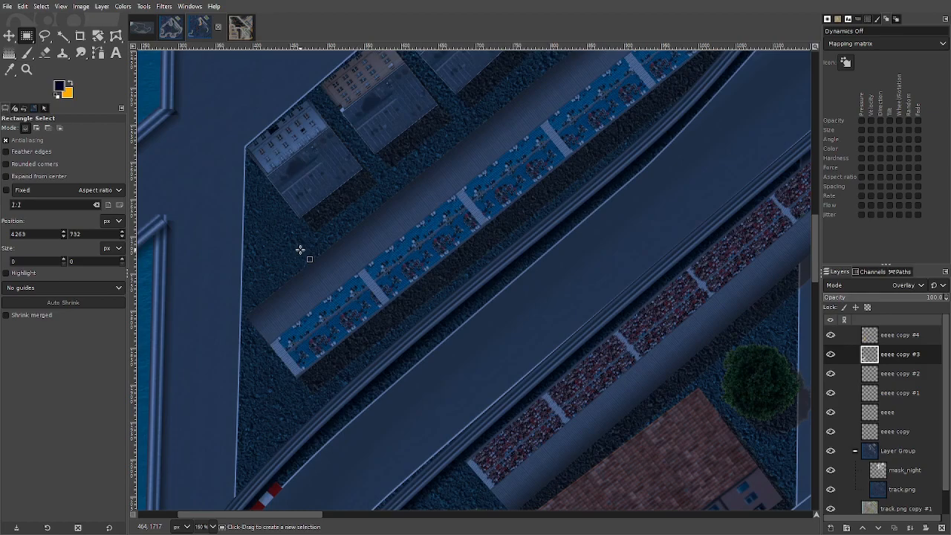
- Make eeee copy #4 the active layer and set the Pencil to size 2.00 for painting on the blue grandstand
scroll(290, 334, up, 2)
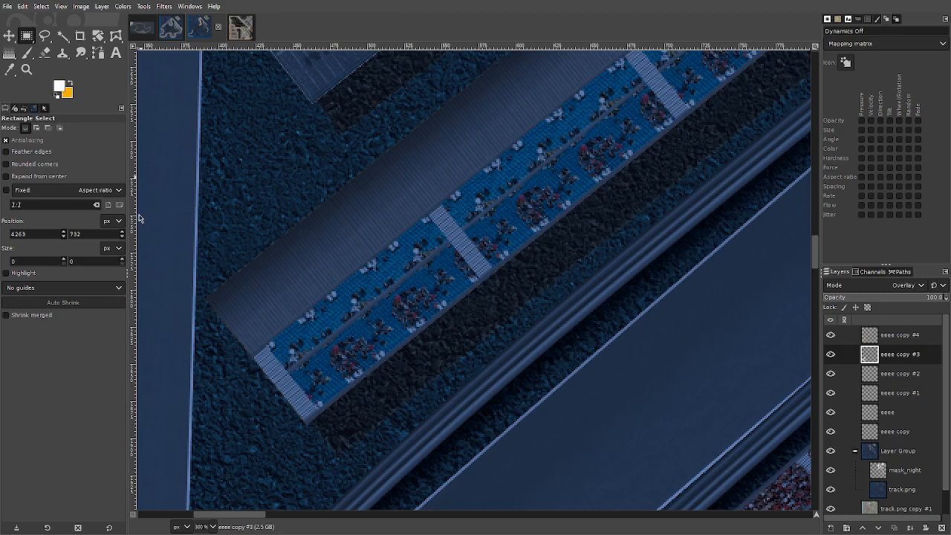
click(919, 341)
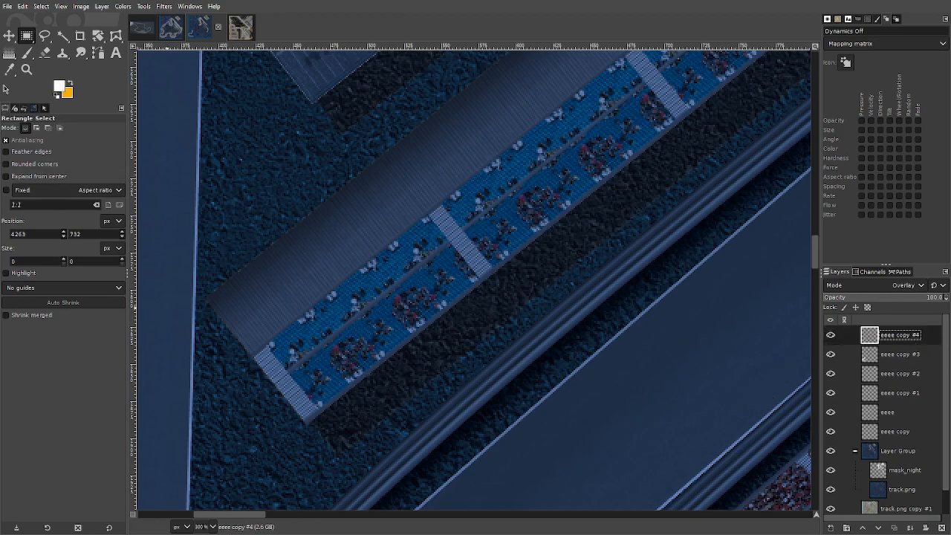
click(28, 54)
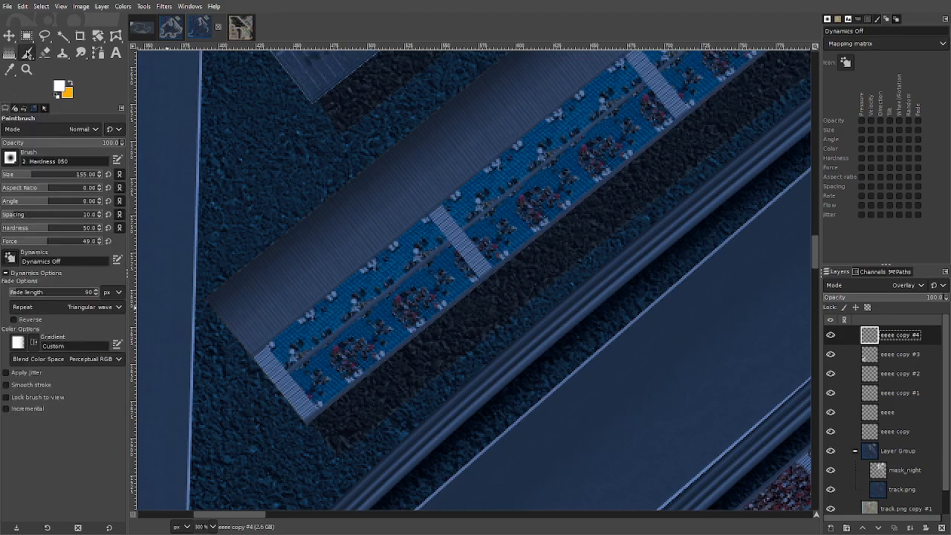
key(n)
drag(14, 179, 4, 176)
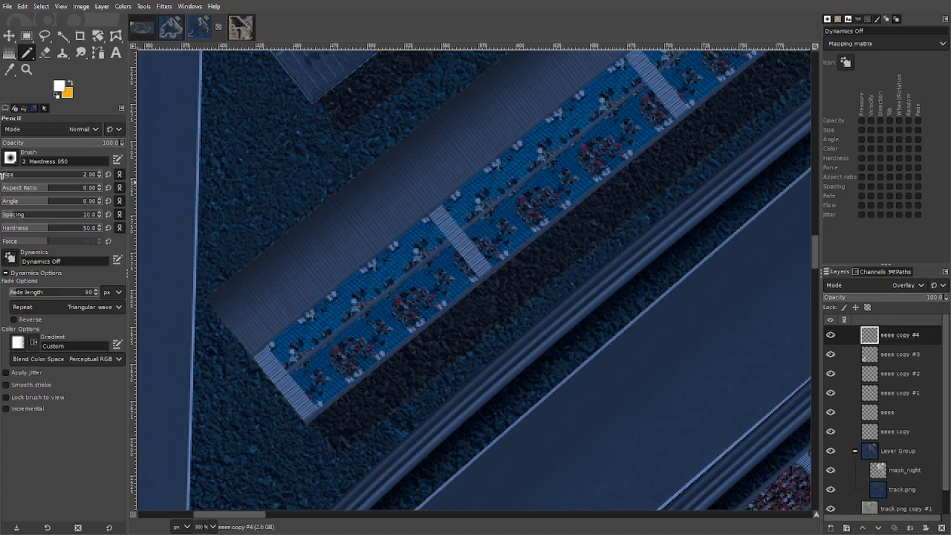
- Paint small white dots among the spectators of the blue grandstand as points of light
click(354, 303)
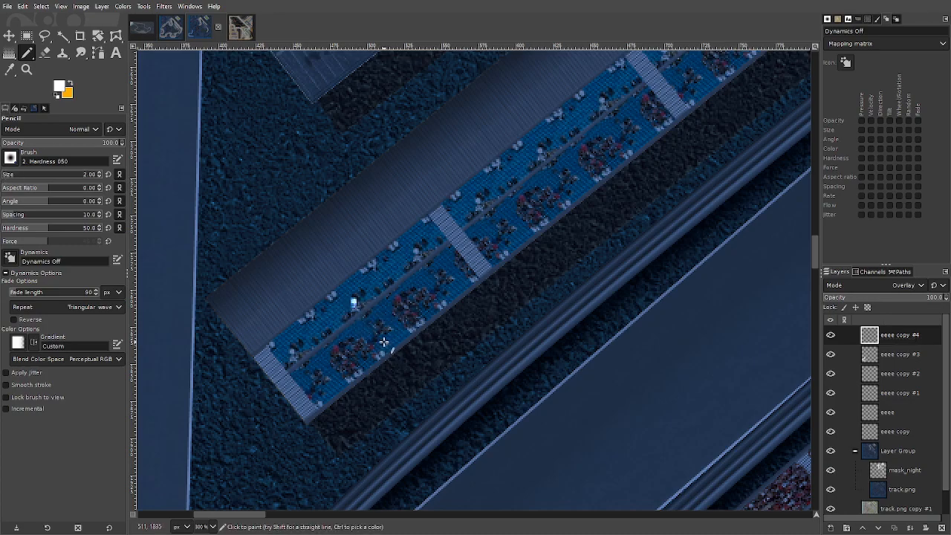
click(293, 352)
click(345, 357)
click(479, 202)
click(530, 206)
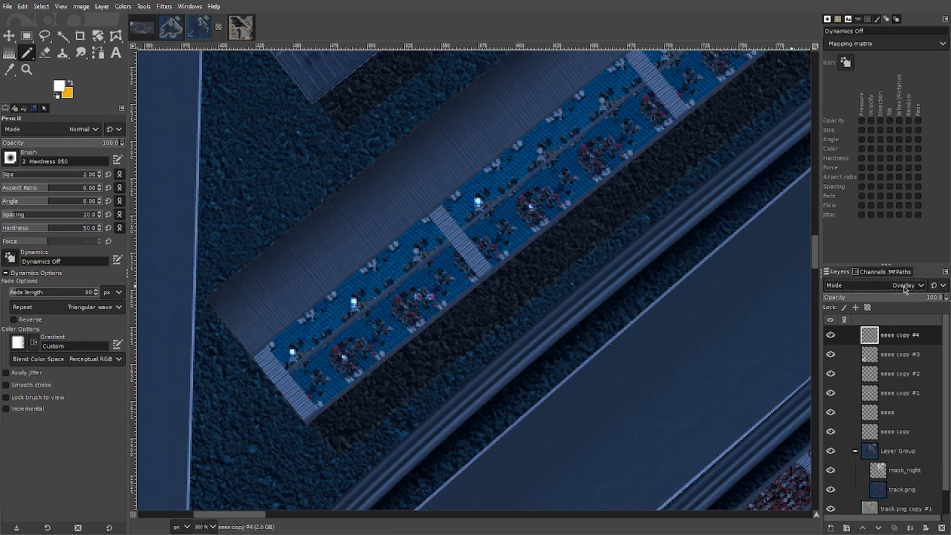
- Try the Hard light, Soft light and Screen blend modes on eeee copy #4, and return the layer to Overlay
key(Down)
key(Down)
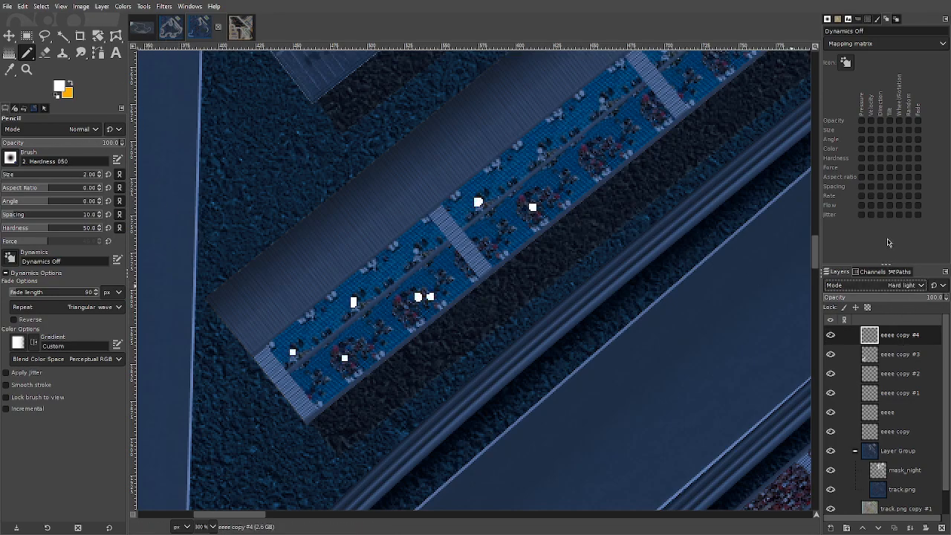
key(Up)
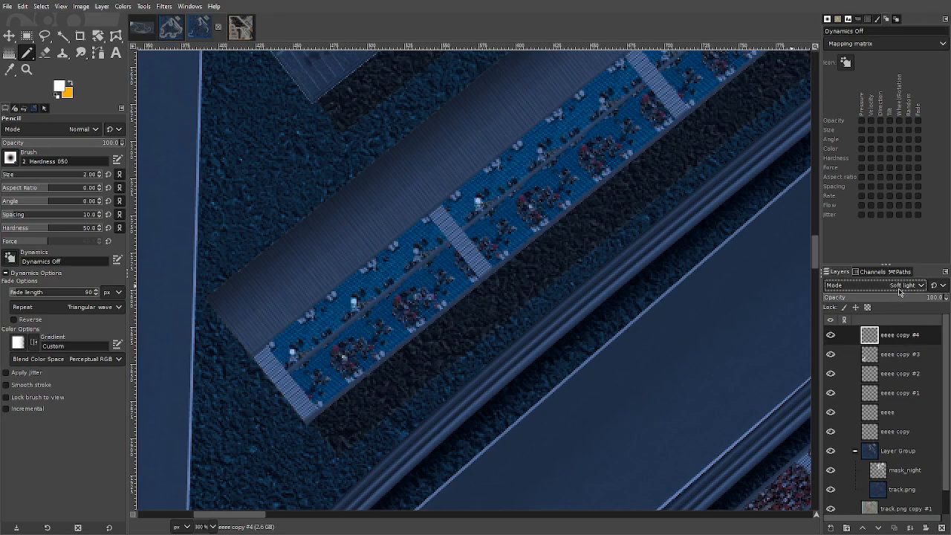
key(Up)
click(875, 112)
click(885, 286)
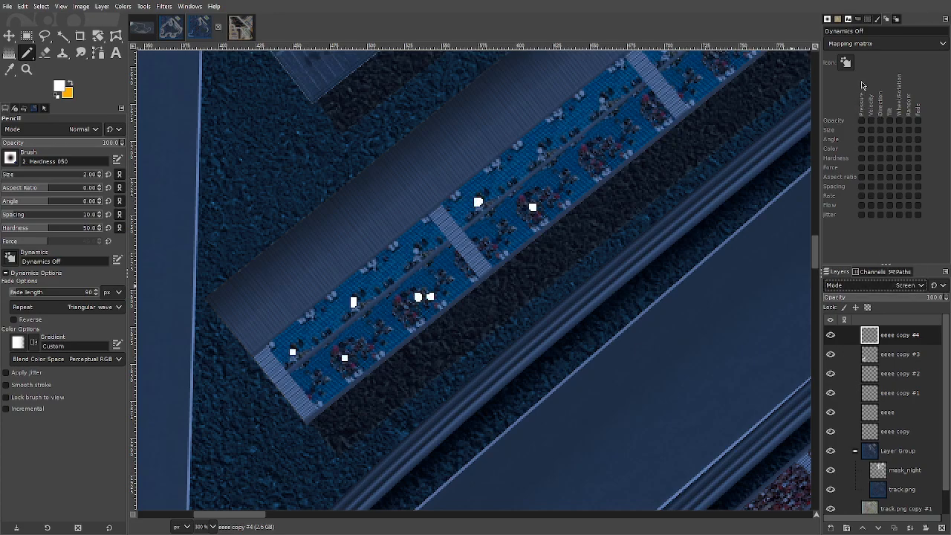
scroll(895, 288, up, 2)
drag(909, 304, 946, 298)
click(871, 213)
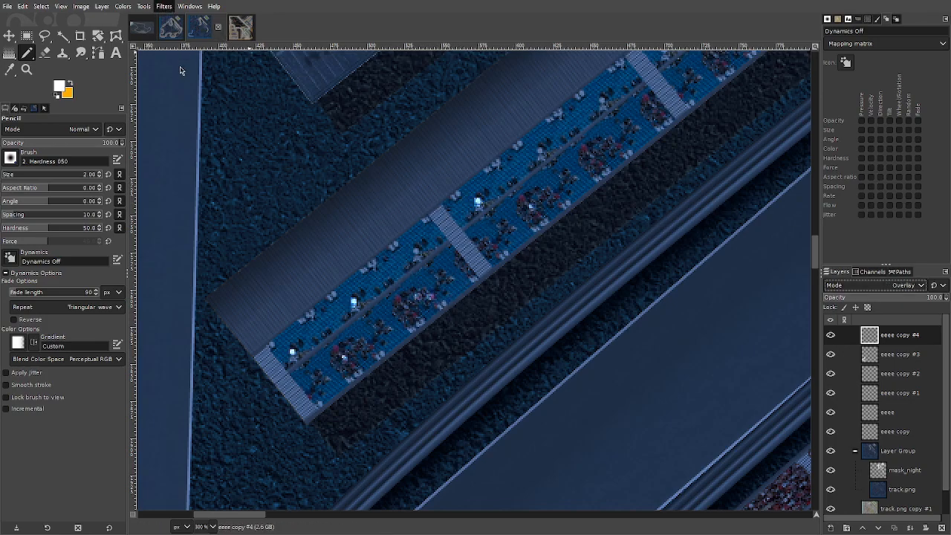
- Blur the white dots on eeee copy #4, compare Hard light, and set the layer's blend mode to Screen
click(313, 92)
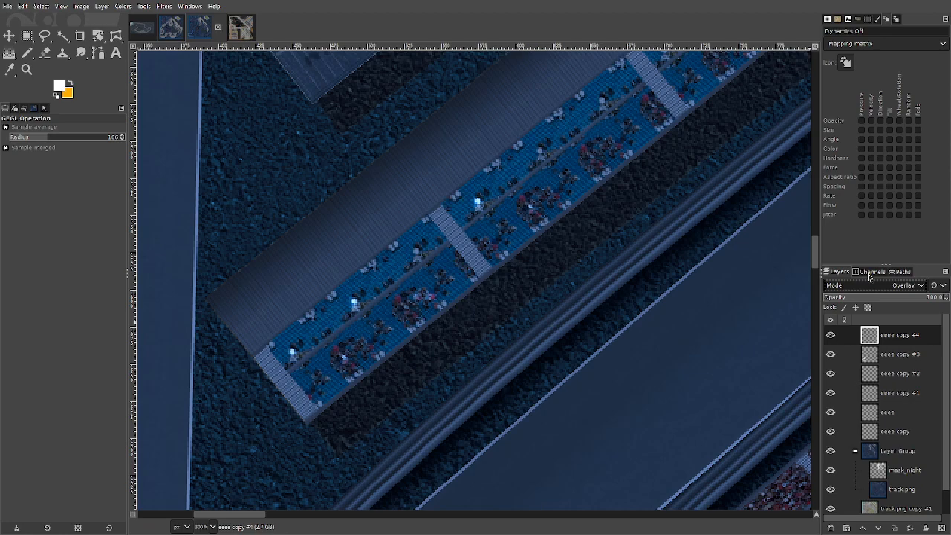
key(Down)
key(Down)
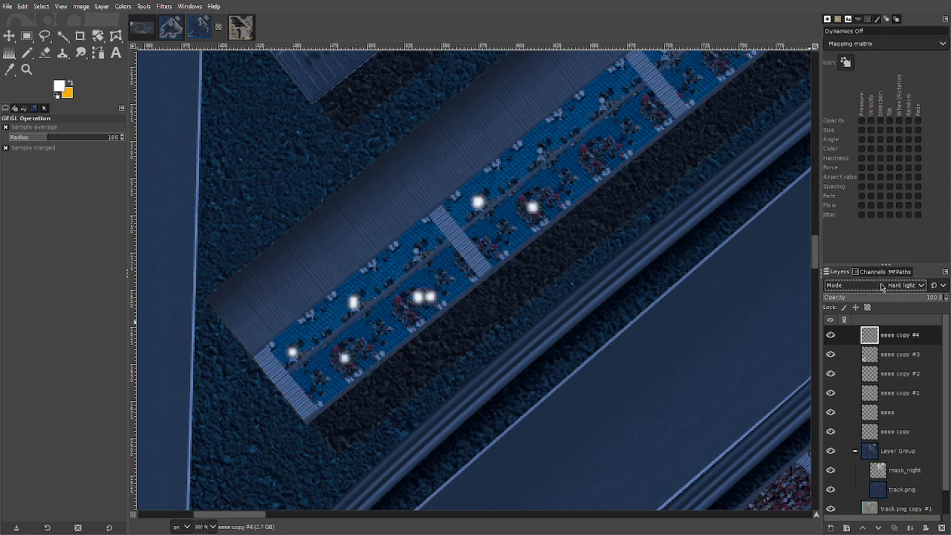
scroll(881, 287, up, 1)
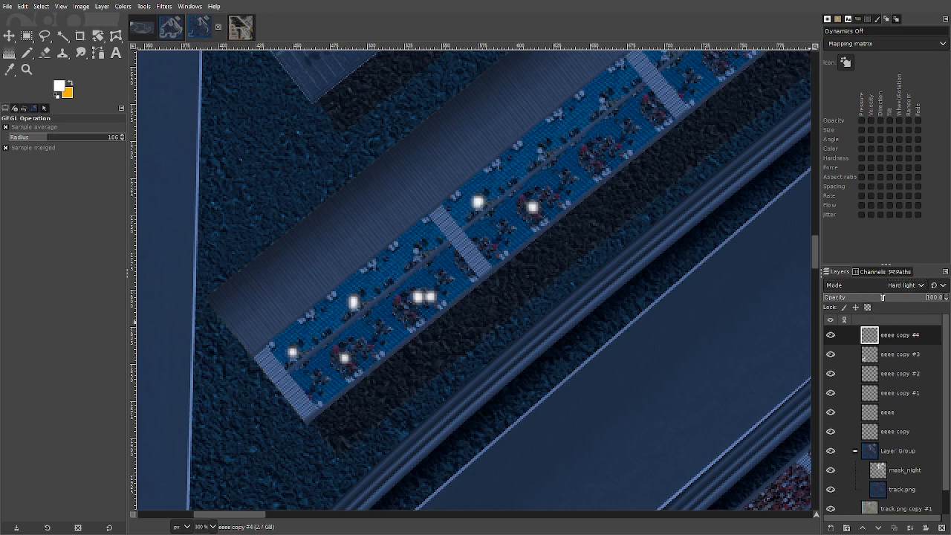
key(ctrl+z)
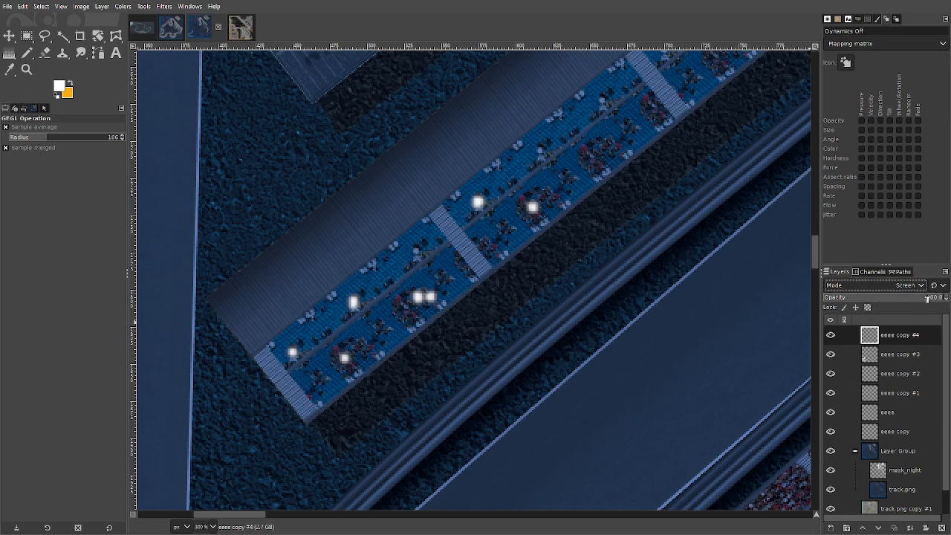
- Try the Linear light and Lighten only blend modes on eeee copy #4 to compare the blurred dots
drag(916, 301, 948, 296)
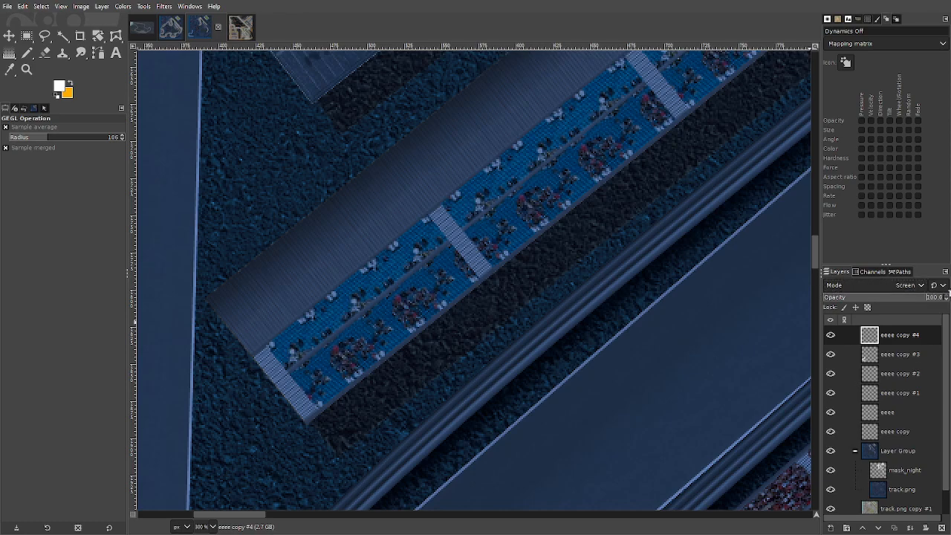
click(876, 250)
click(871, 286)
scroll(873, 285, down, 1)
scroll(878, 287, down, 1)
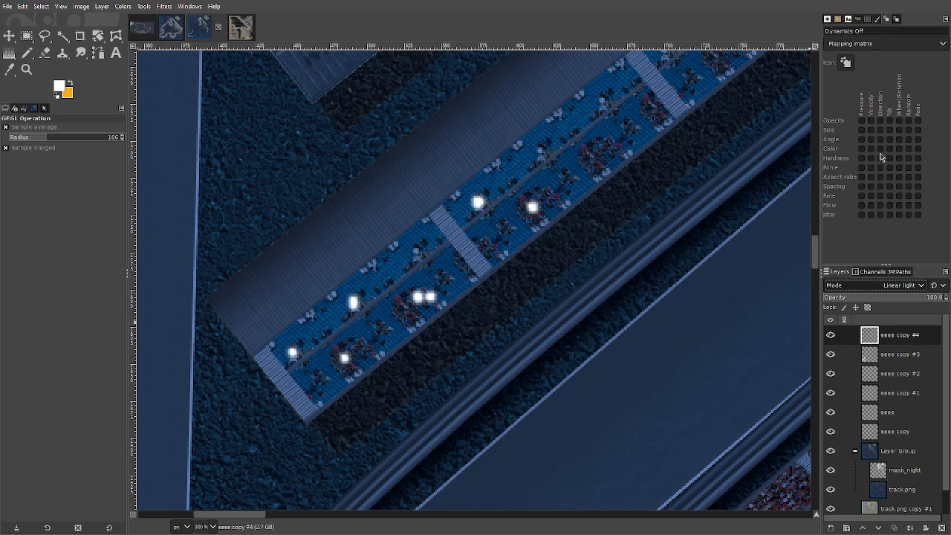
click(878, 86)
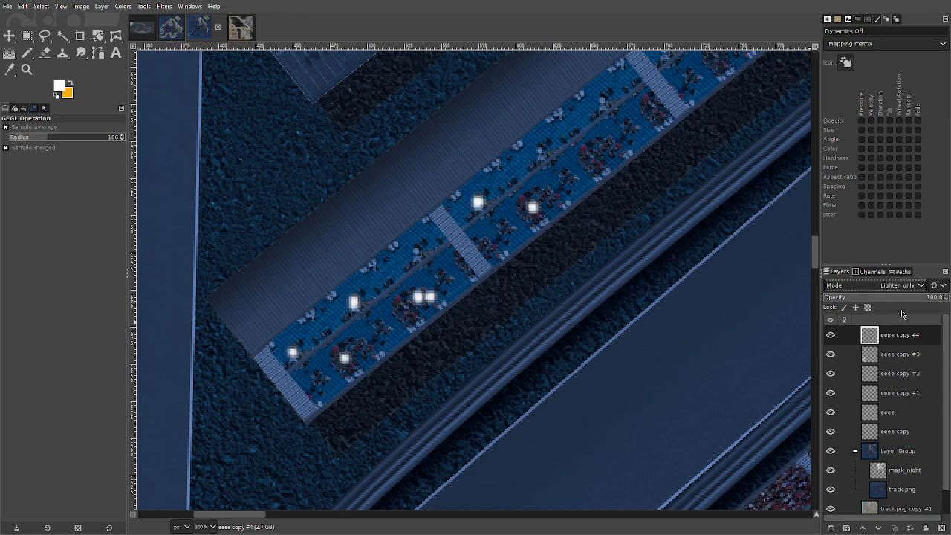
- Try the Multiply, Burn and Addition blend modes on eeee copy #4
drag(912, 302, 944, 289)
click(862, 171)
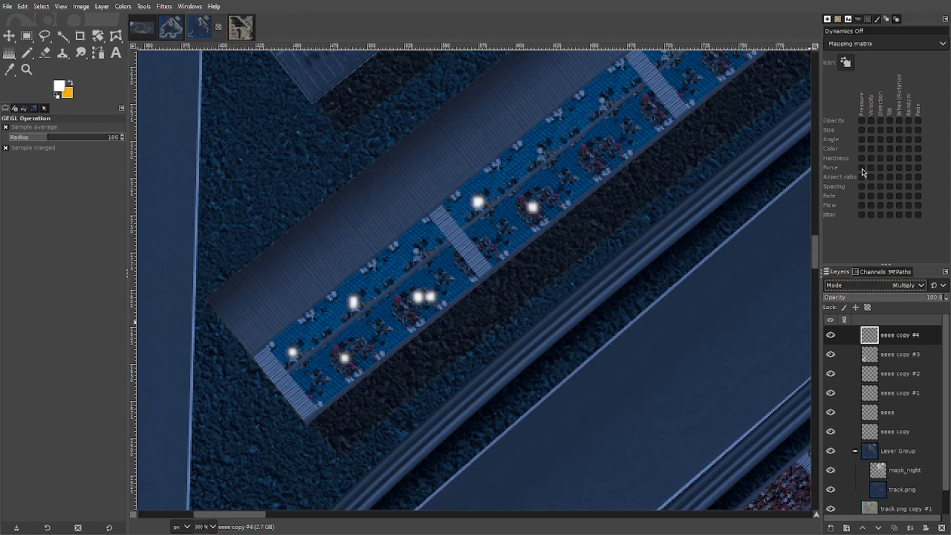
click(882, 285)
click(876, 187)
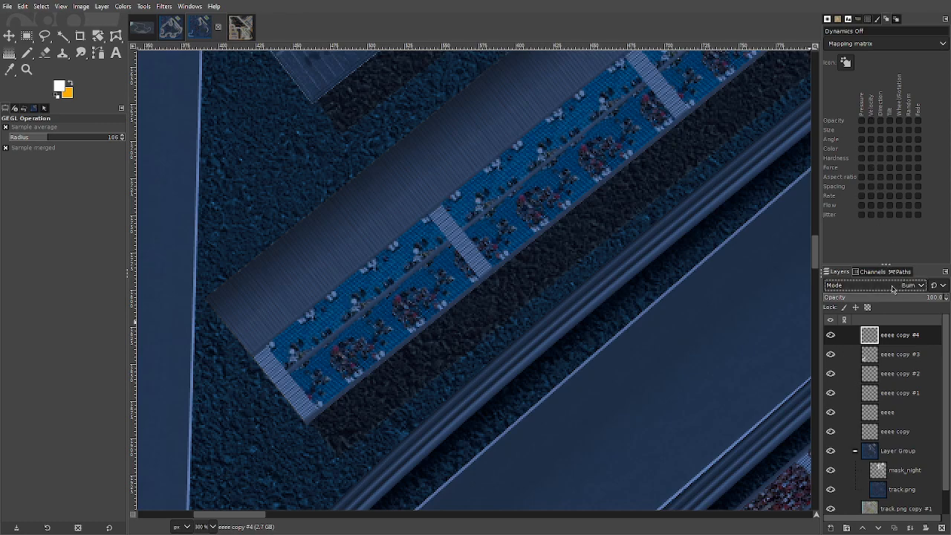
click(891, 285)
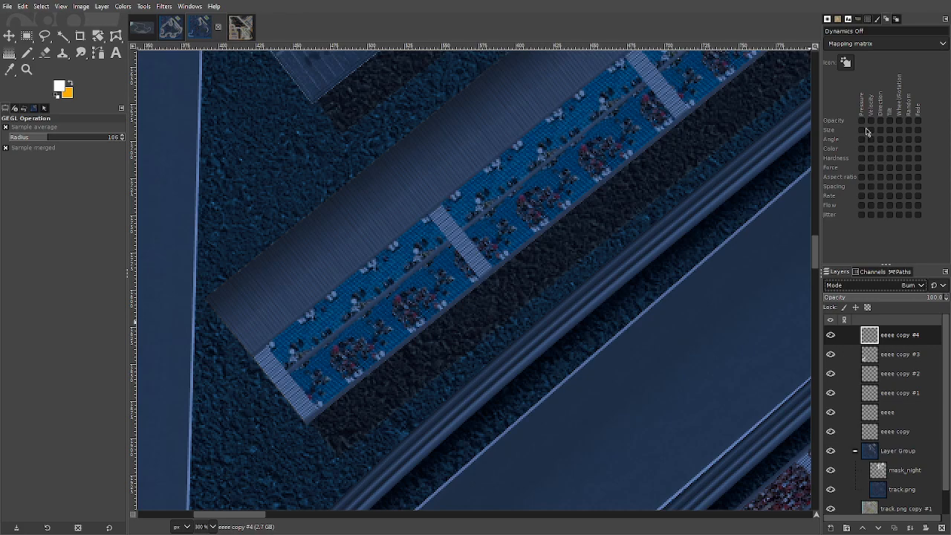
click(866, 138)
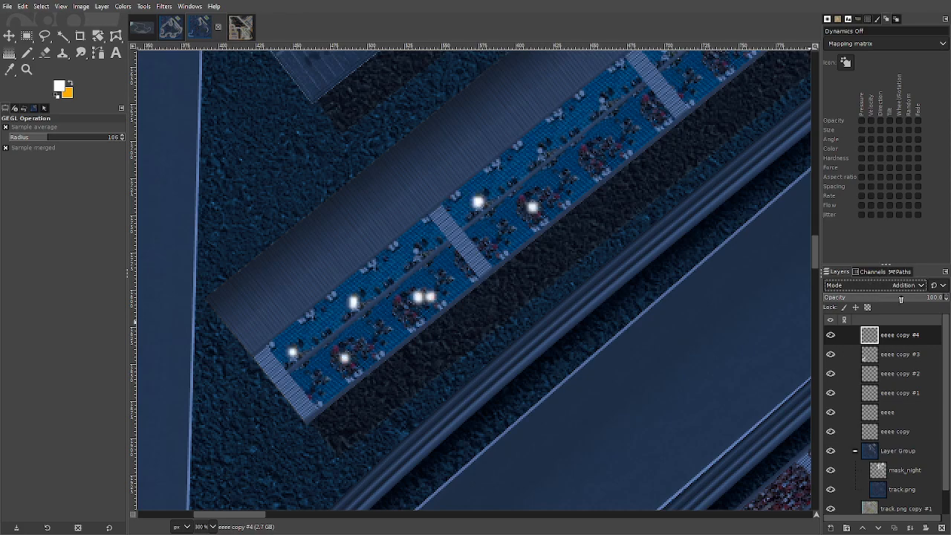
- Switch eeee copy #4 to Lighten only again and compare it with the Luminance blend mode
click(866, 101)
drag(909, 298, 945, 298)
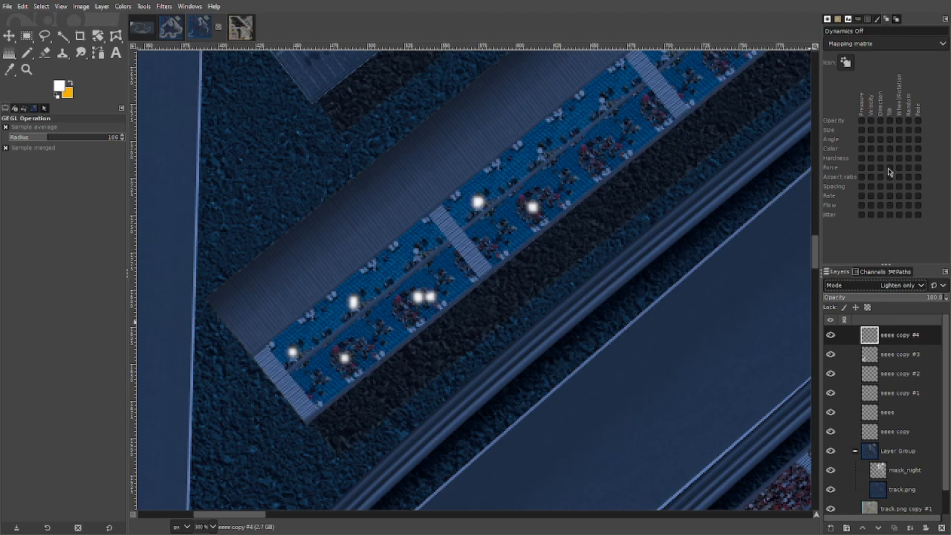
click(906, 288)
click(880, 264)
scroll(894, 288, down, 1)
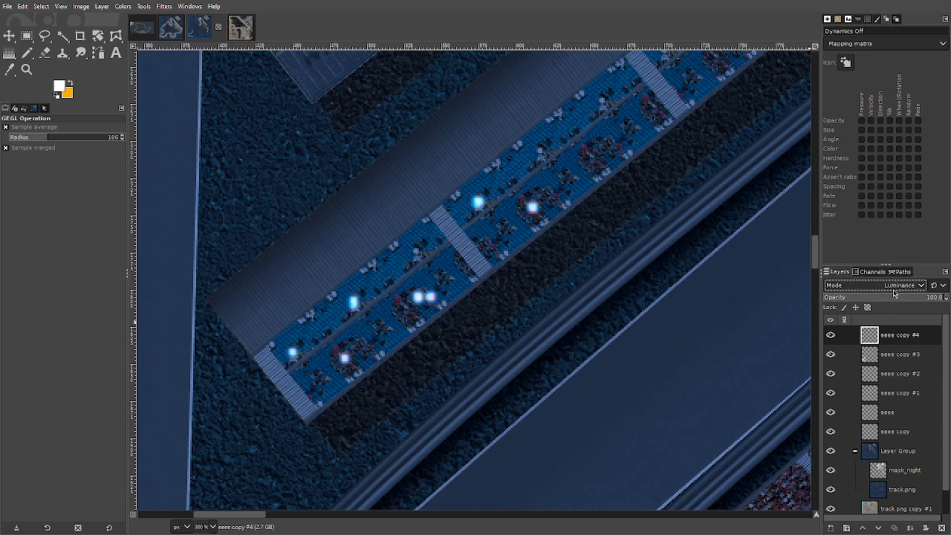
- Step eeee copy #4 through the HSV Hue, HSV Value, Divide and Grain merge blend modes
drag(899, 298, 928, 296)
scroll(879, 285, up, 5)
scroll(880, 286, down, 2)
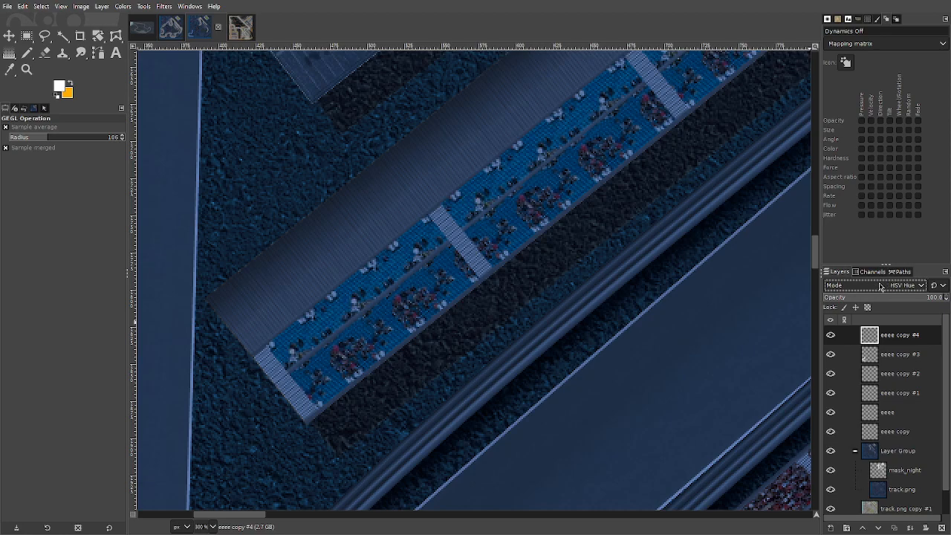
scroll(880, 286, up, 1)
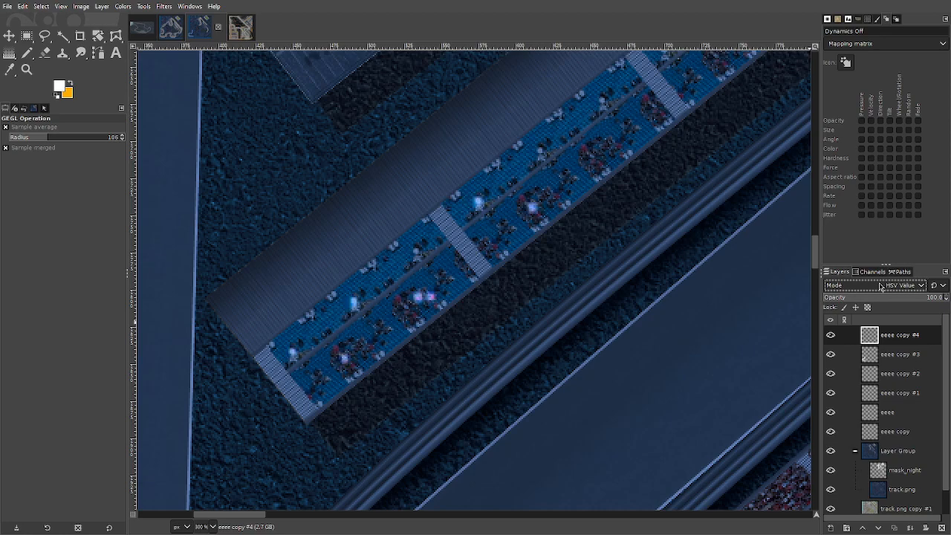
scroll(880, 286, up, 2)
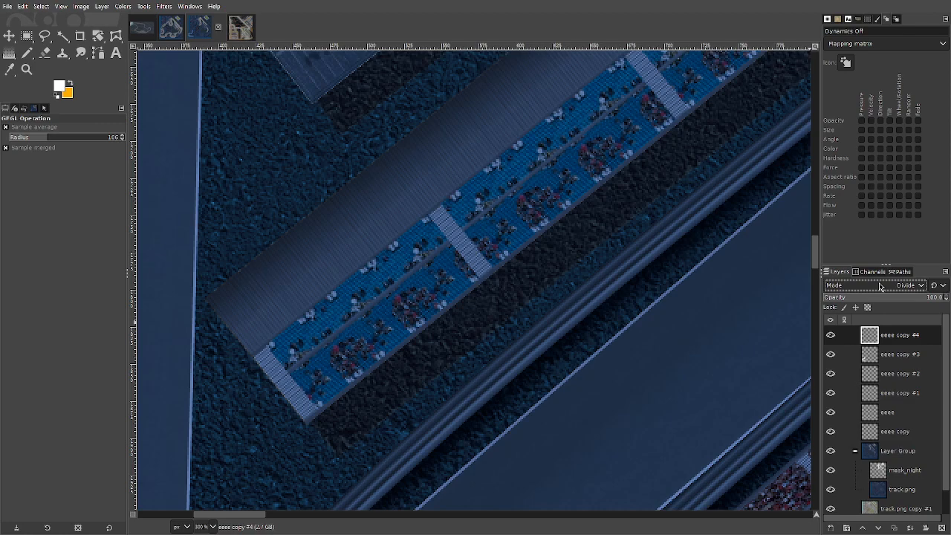
scroll(880, 286, up, 2)
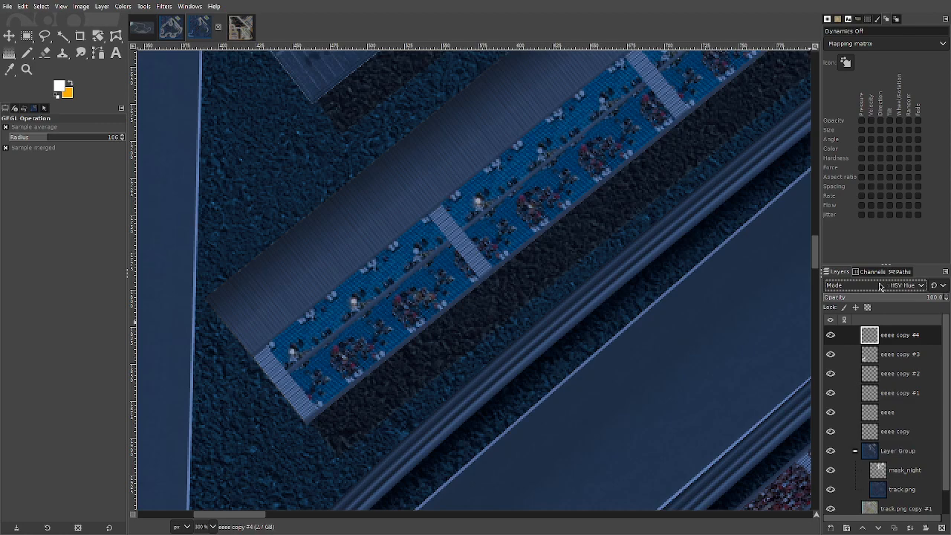
scroll(880, 286, up, 1)
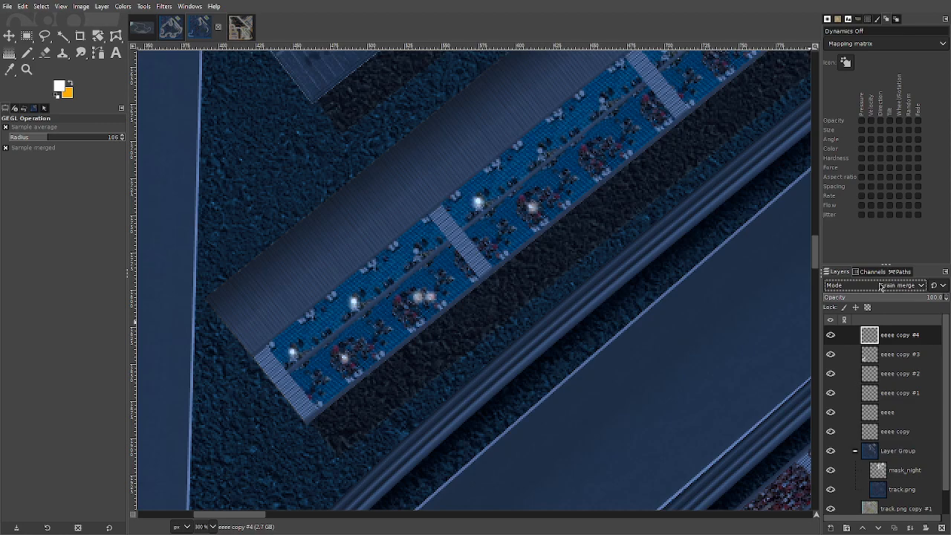
- Compare the Overlay and Normal blend modes on eeee copy #4 and leave the layer on Overlay
drag(915, 302, 947, 301)
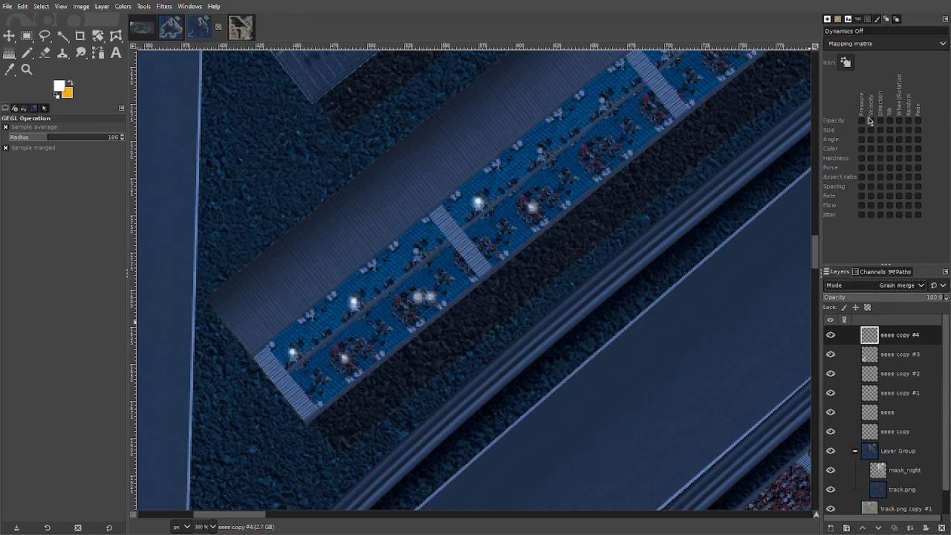
key(ctrl+z)
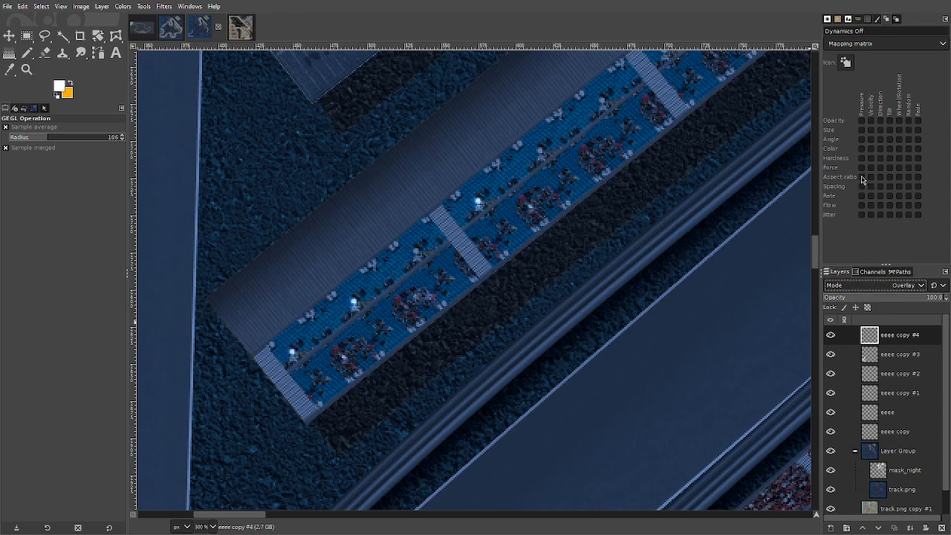
drag(923, 301, 948, 299)
click(857, 15)
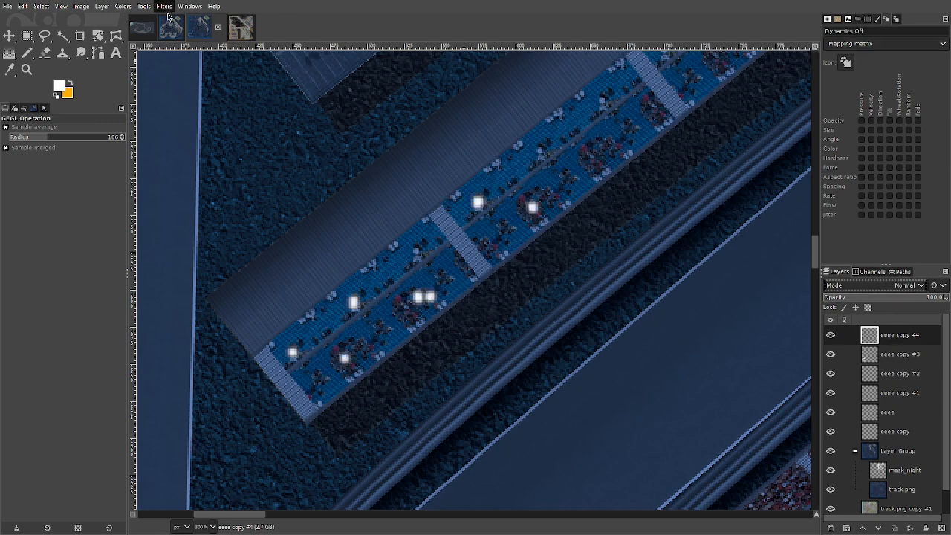
click(315, 92)
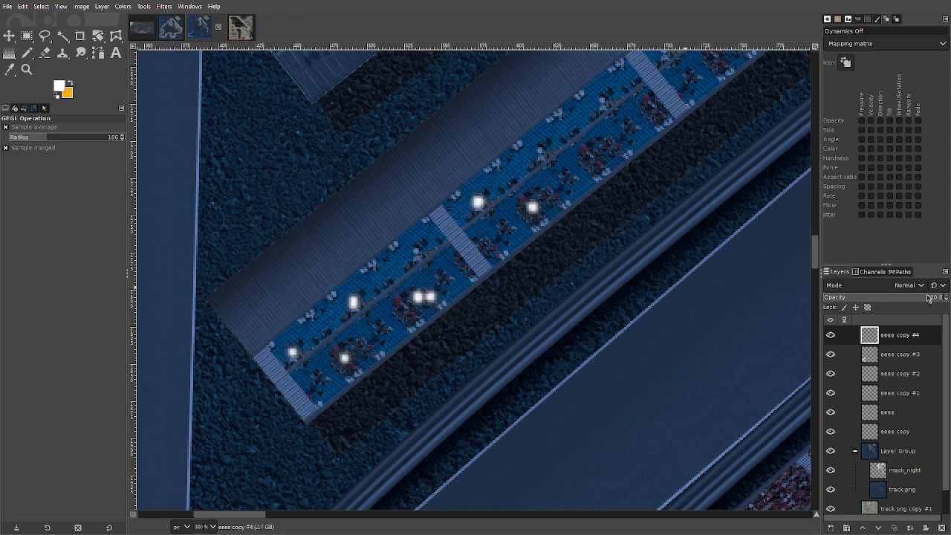
click(874, 214)
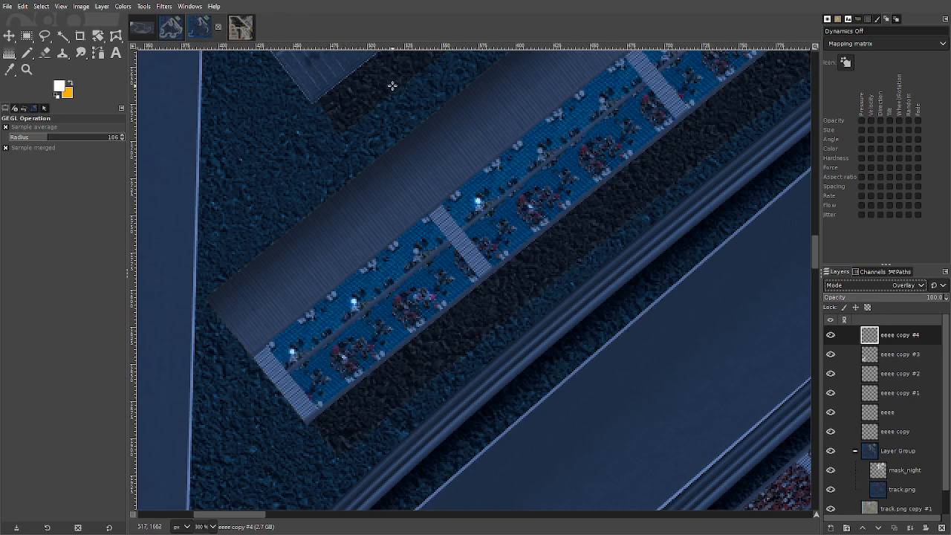
- Replace the blurred dots on eeee copy #4 with tiny white Pencil dots at size 1.00, using Normal layer mode
click(27, 53)
scroll(31, 178, down, 1)
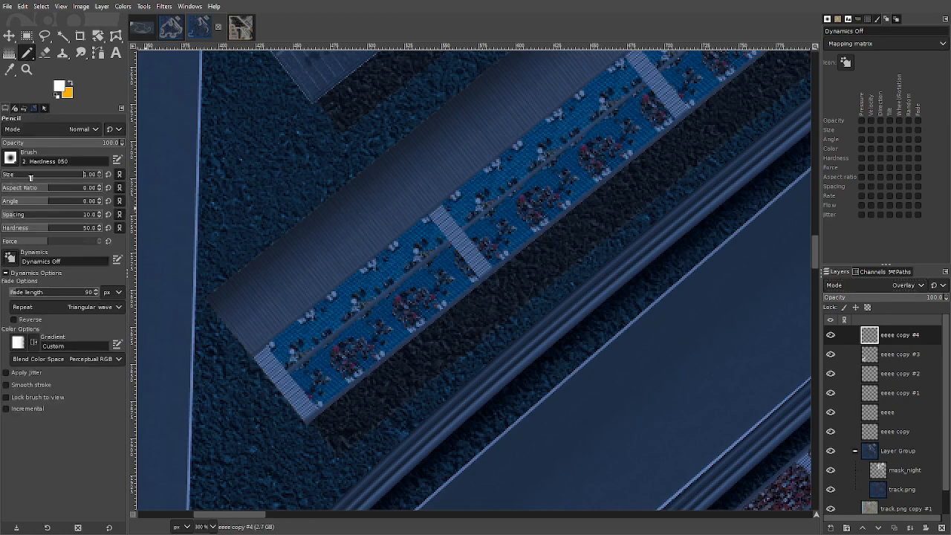
click(354, 301)
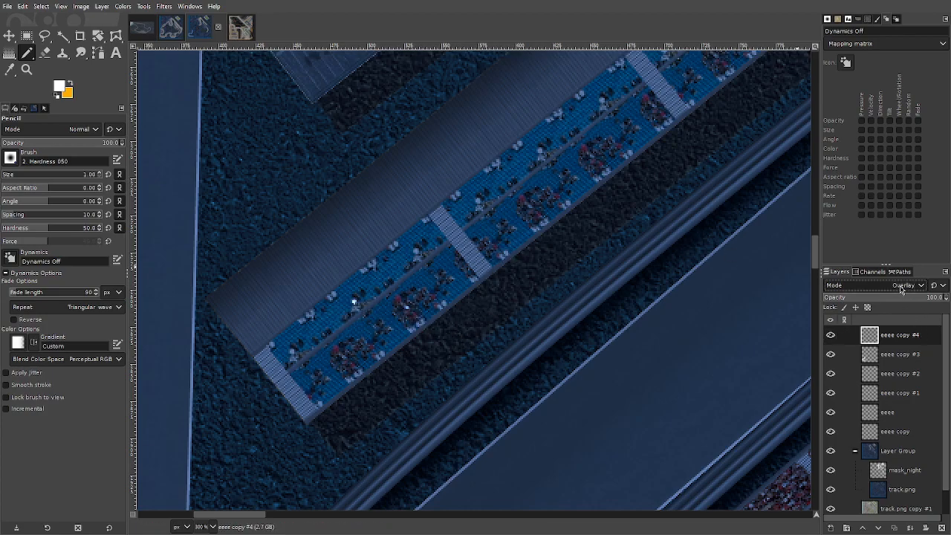
click(872, 15)
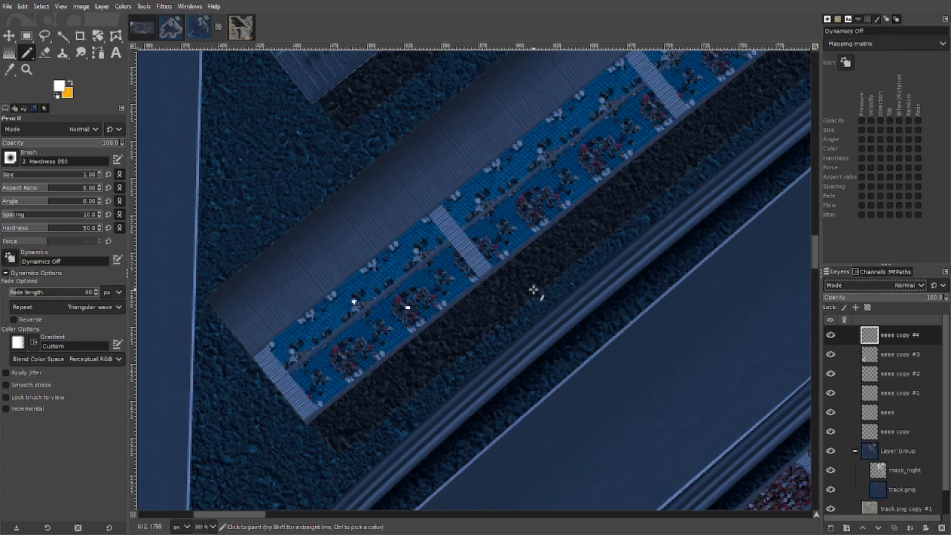
click(509, 229)
click(541, 151)
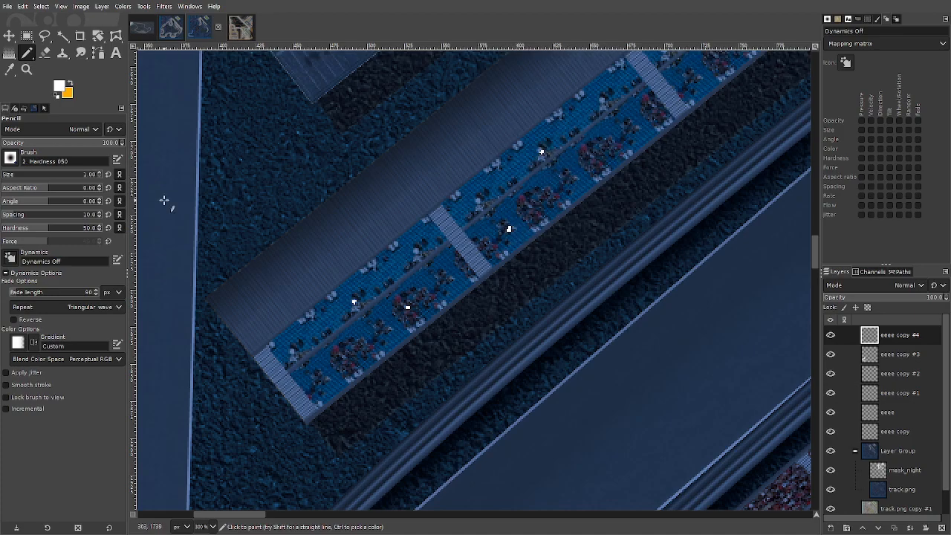
- Set the Pencil to size 2.00 and add slightly larger white dots among the blue grandstand's spectators
scroll(53, 175, up, 1)
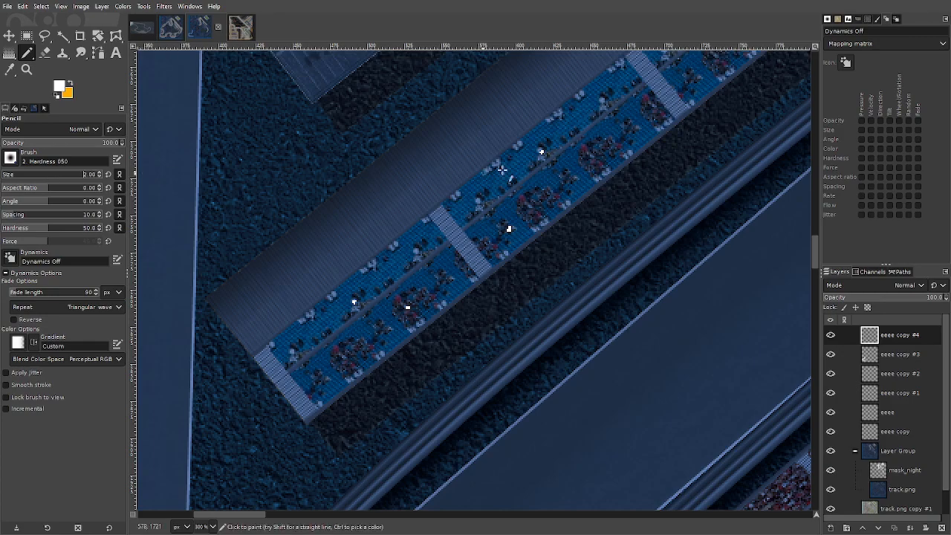
click(601, 100)
click(345, 357)
click(293, 351)
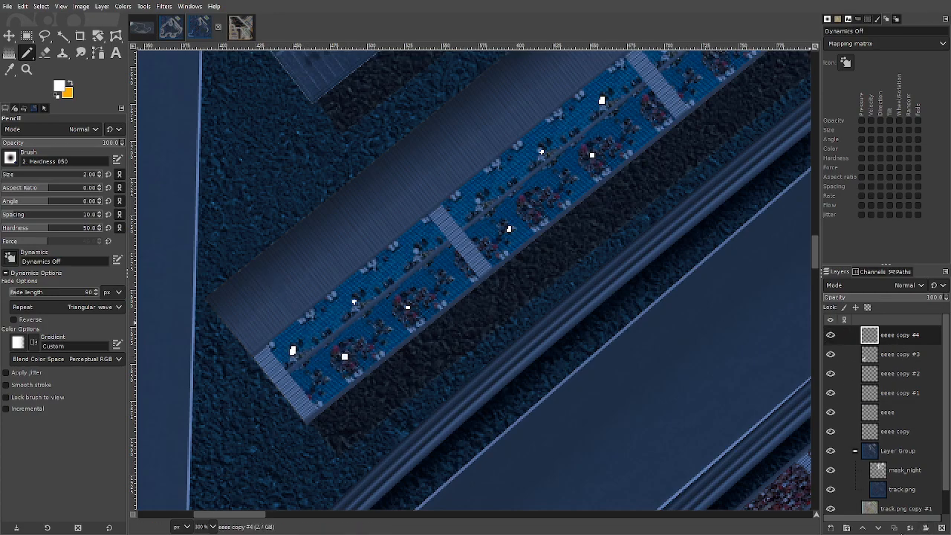
- Duplicate eeee copy #4 and cover every small light on the duplicate with a white Pencil dot at size 10.00
click(893, 528)
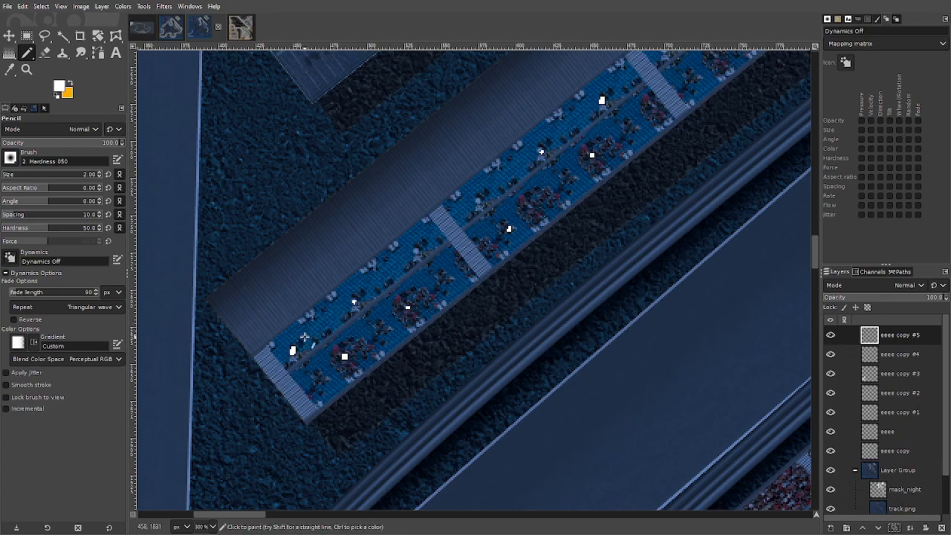
scroll(43, 175, up, 1)
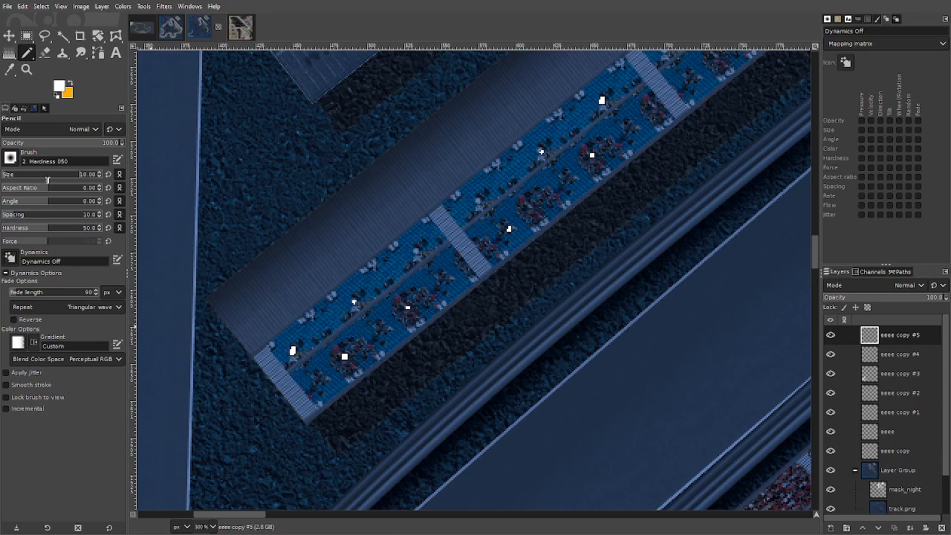
click(292, 351)
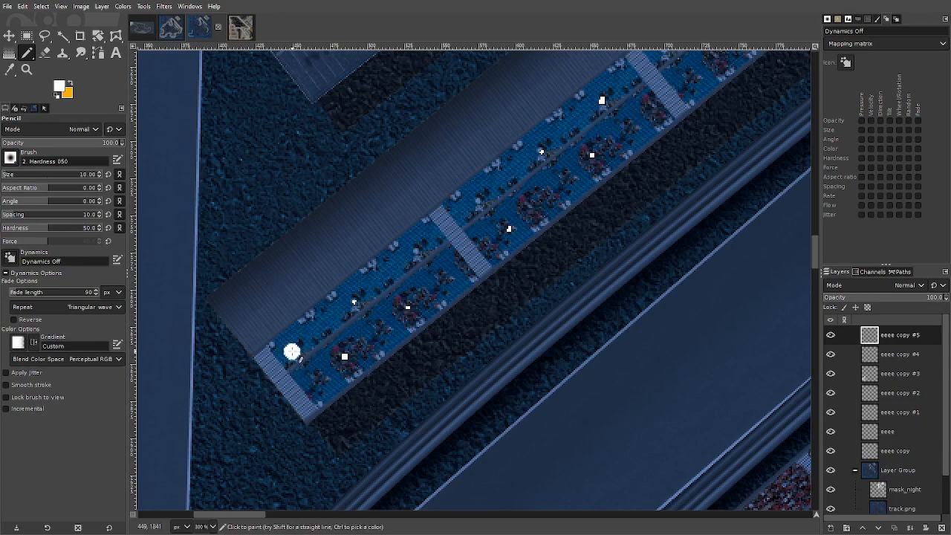
click(354, 302)
click(344, 356)
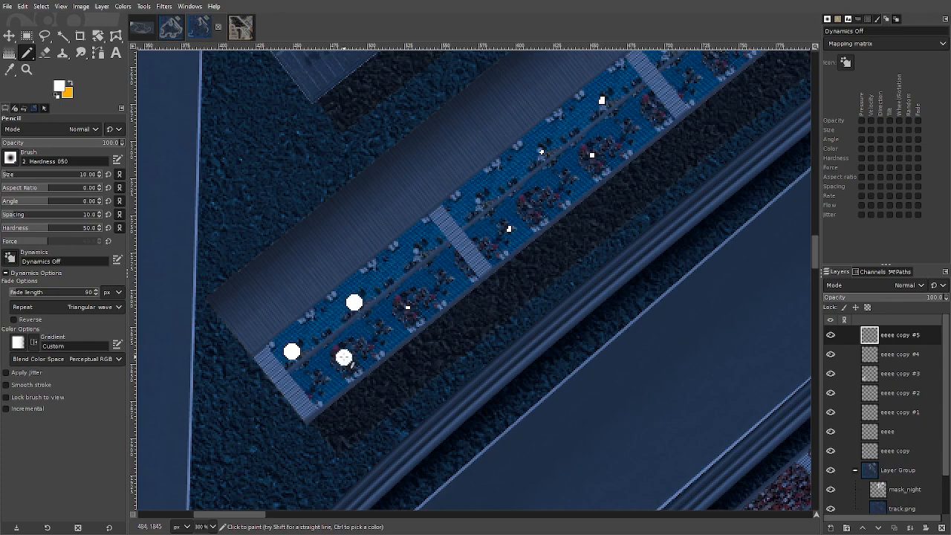
click(409, 307)
click(506, 228)
click(543, 151)
click(591, 154)
click(602, 101)
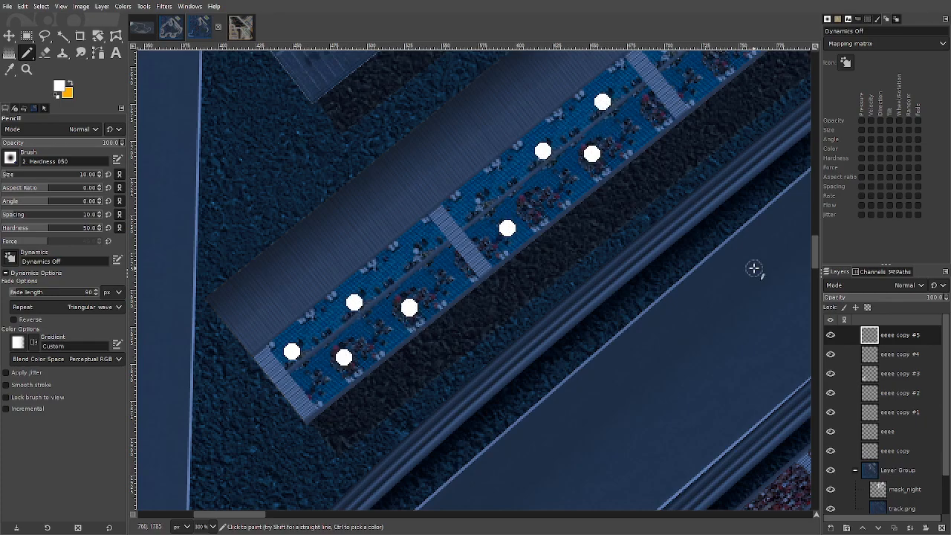
- Move eeee copy #5 below eeee copy #4 and blur its large white dots into soft halos
click(907, 337)
drag(907, 336, 908, 357)
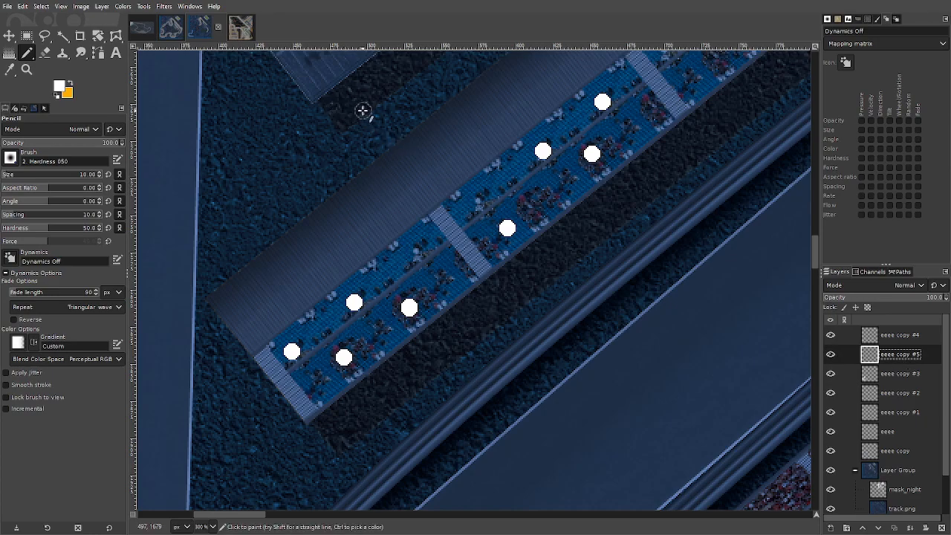
click(164, 7)
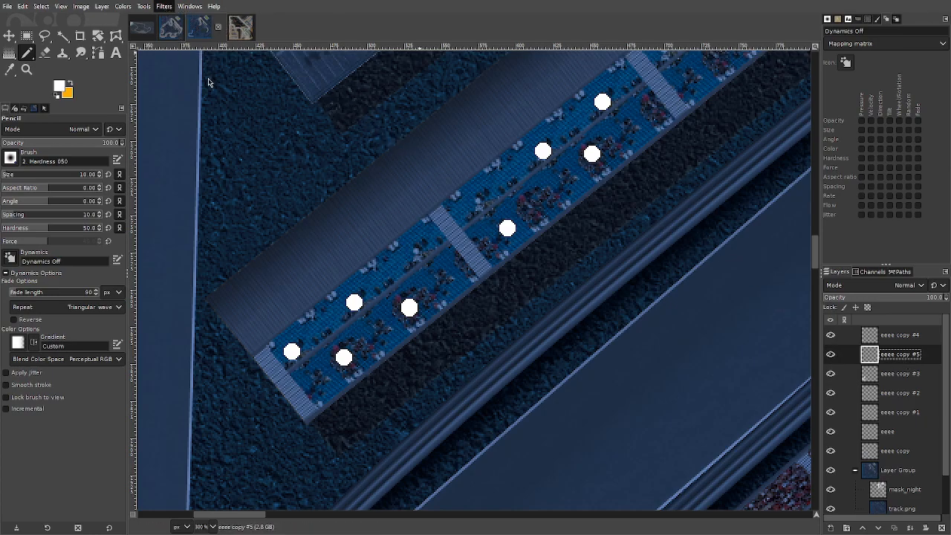
click(327, 97)
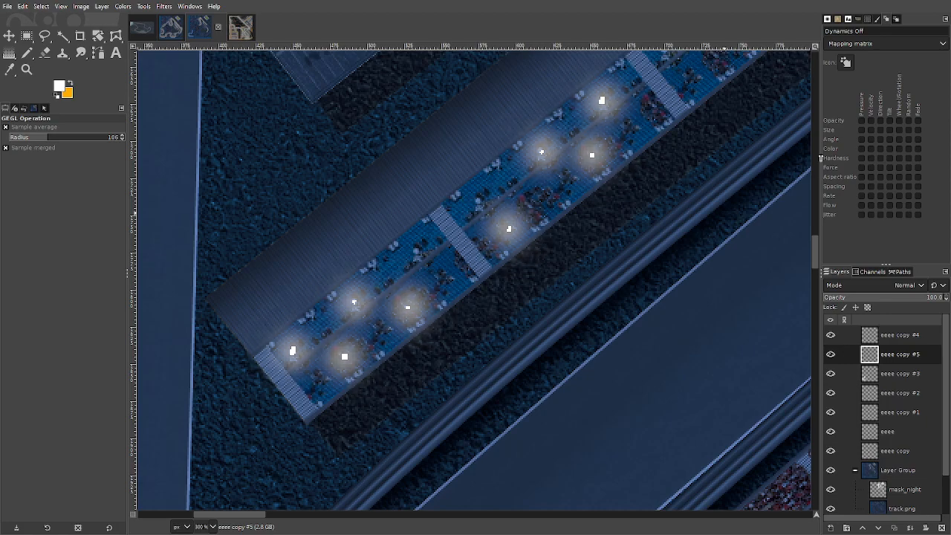
- Make eeee copy #4 the active layer and blur its small white dots slightly
click(898, 335)
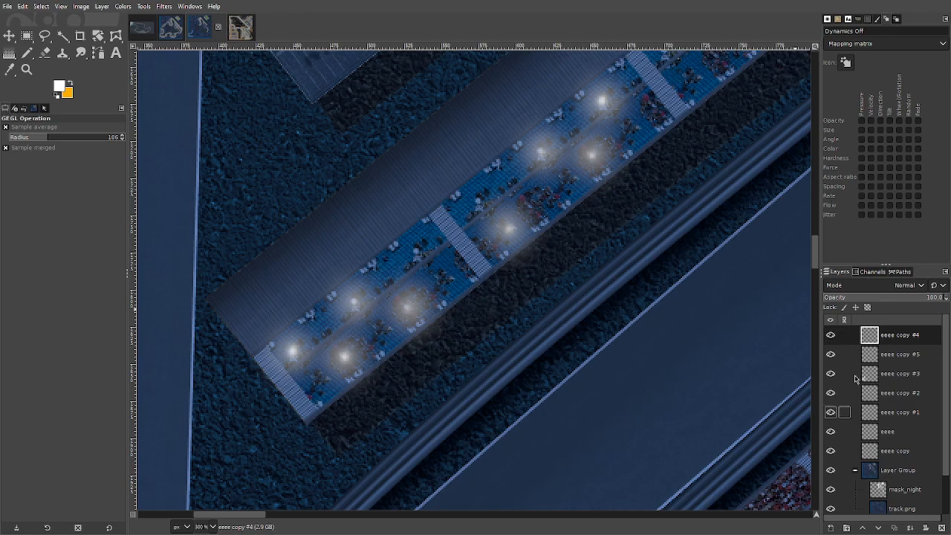
click(873, 334)
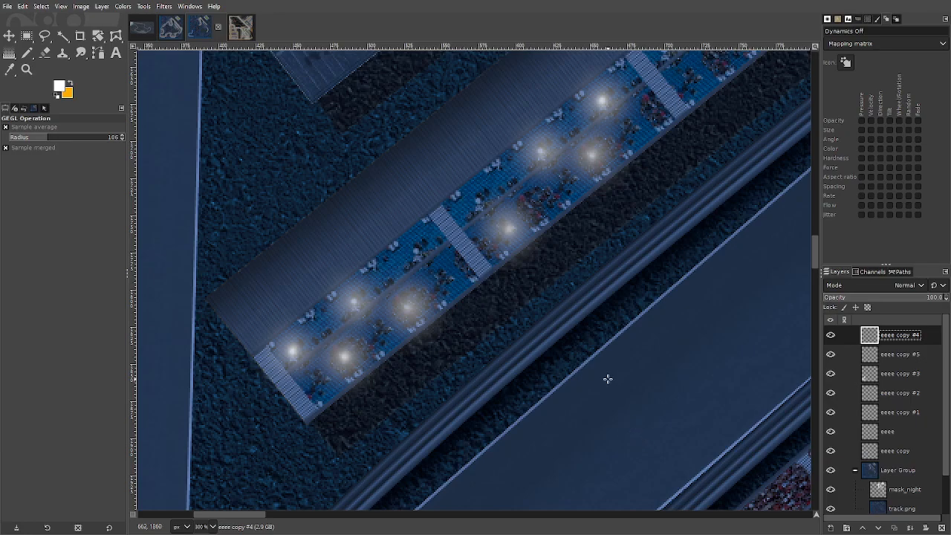
- Examine the glowing crowd lights on the blue grandstand both close up and from a distance
ctrl+scroll(608, 375, down, 4)
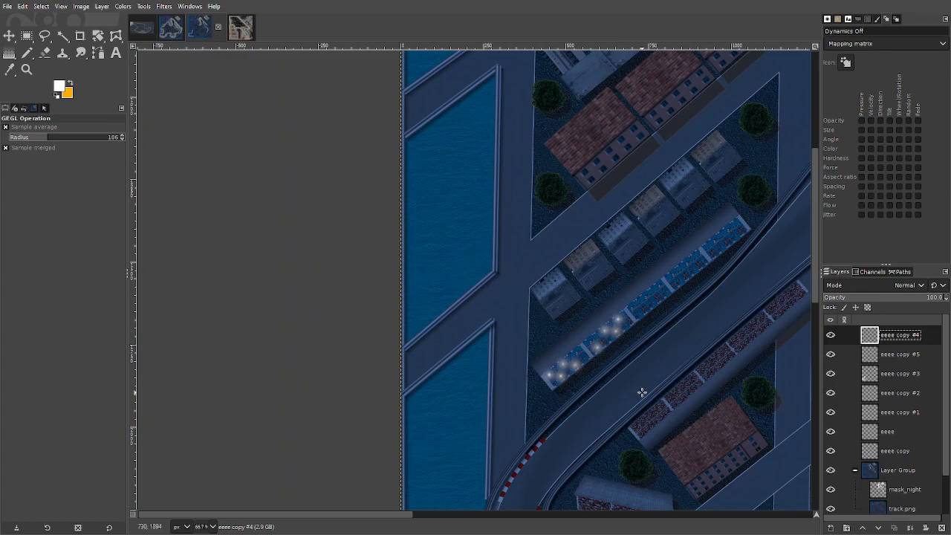
ctrl+scroll(641, 392, up, 4)
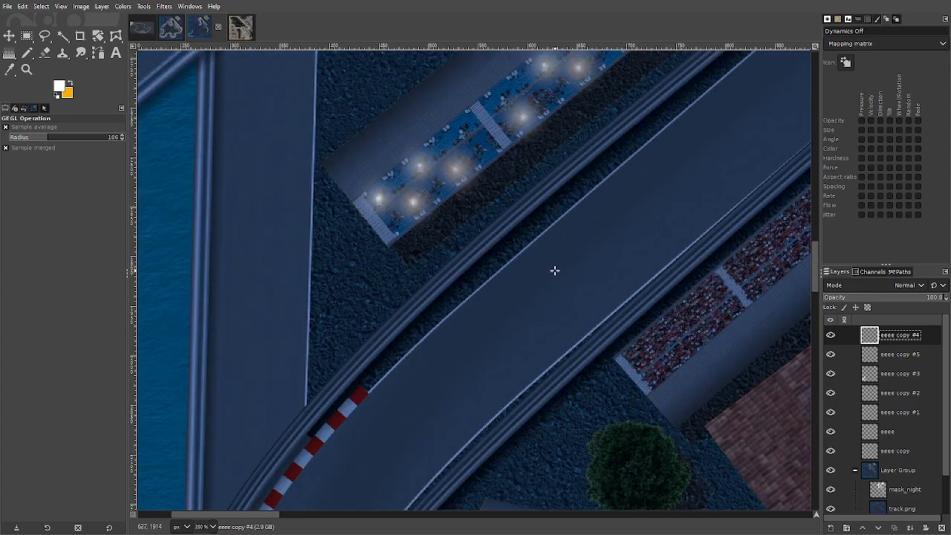
scroll(628, 375, up, 3)
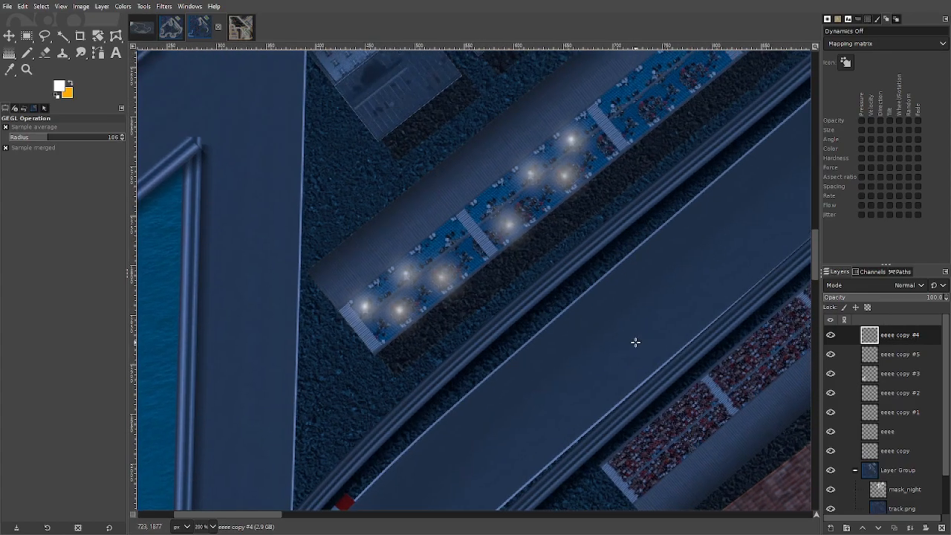
ctrl+scroll(635, 343, down, 1)
ctrl+scroll(503, 323, up, 4)
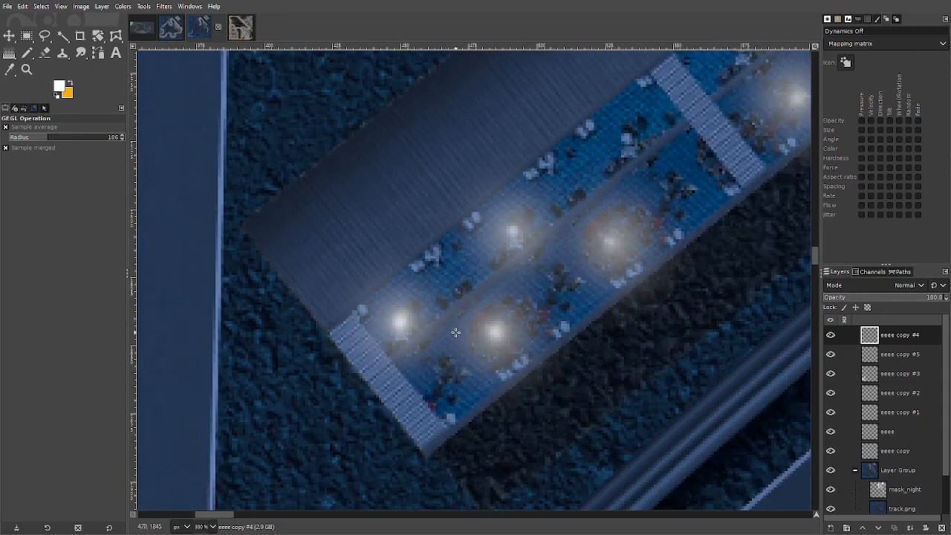
ctrl+scroll(455, 333, down, 1)
ctrl+scroll(455, 333, down, 2)
ctrl+scroll(576, 334, up, 2)
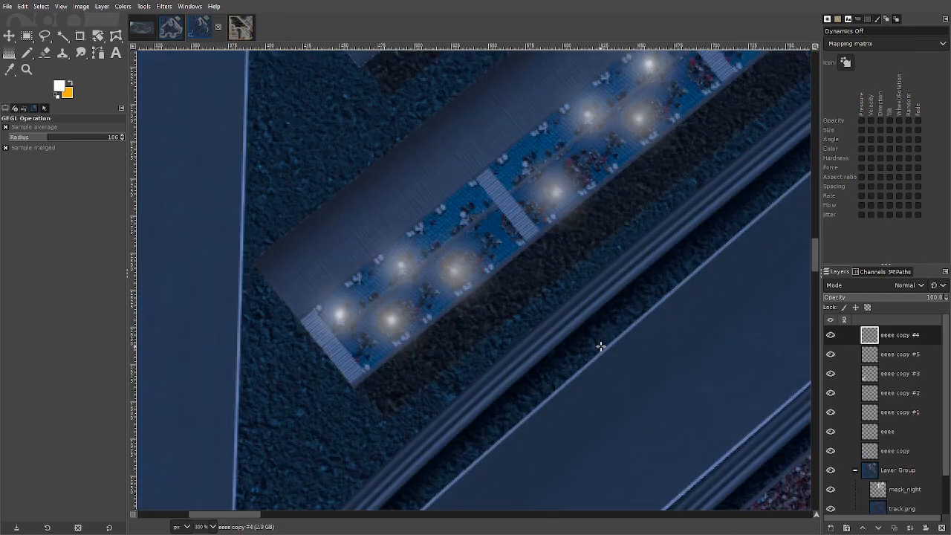
drag(642, 333, 440, 406)
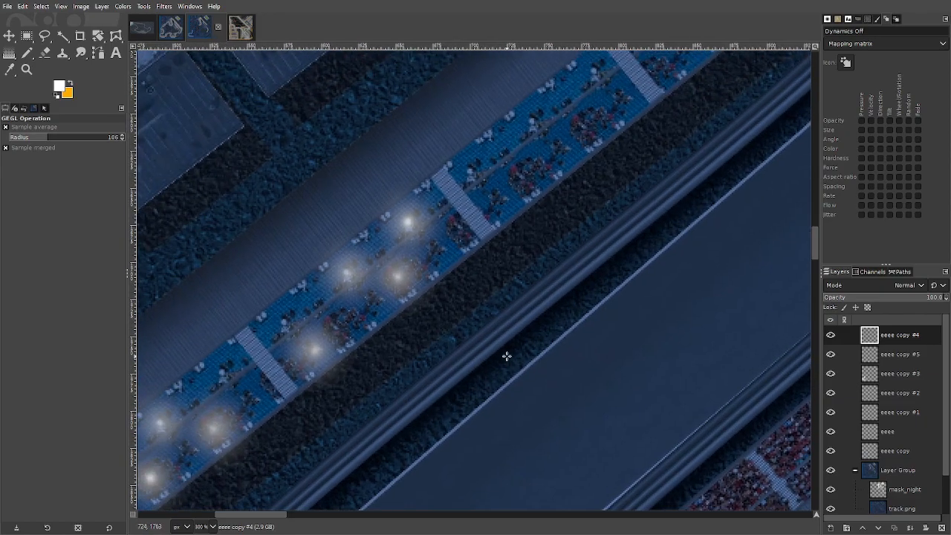
ctrl+scroll(507, 357, down, 2)
drag(523, 362, 503, 319)
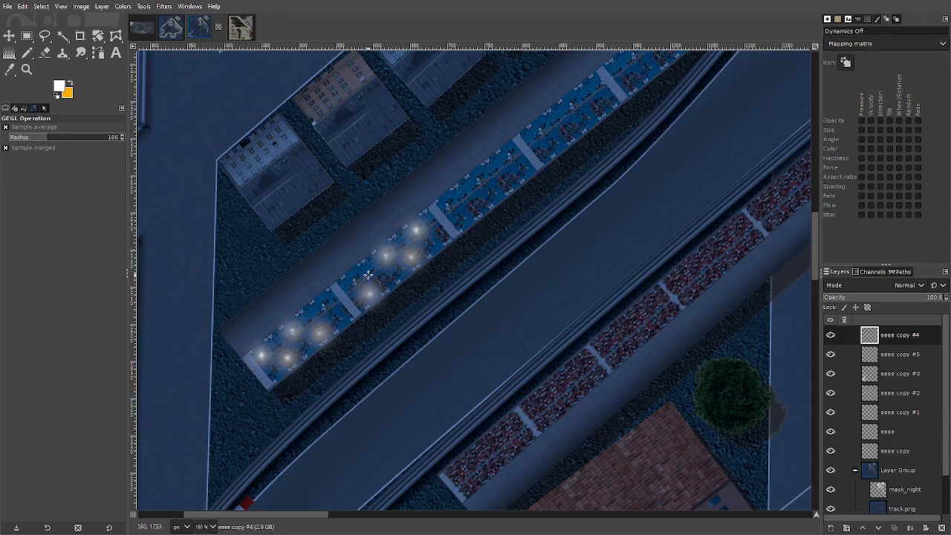
drag(547, 322, 566, 297)
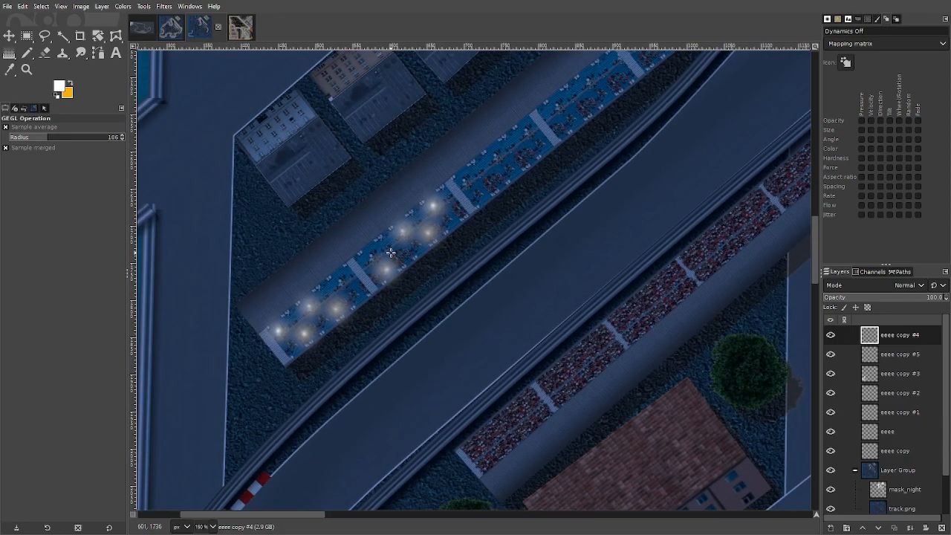
ctrl+scroll(335, 279, up, 4)
drag(592, 254, 438, 368)
ctrl+scroll(617, 310, down, 5)
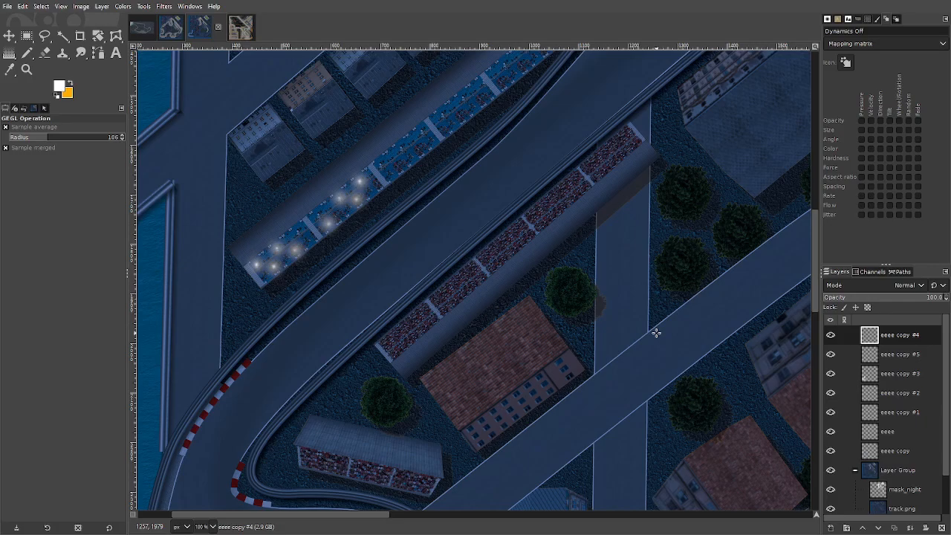
- Make the mask_night layer inside the Layer Group the active layer
scroll(674, 308, right, 15)
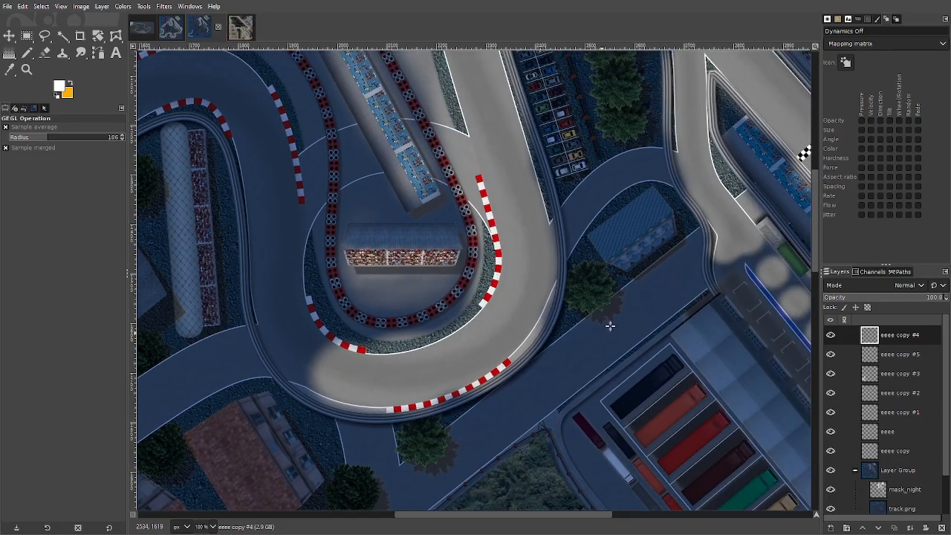
scroll(576, 351, right, 14)
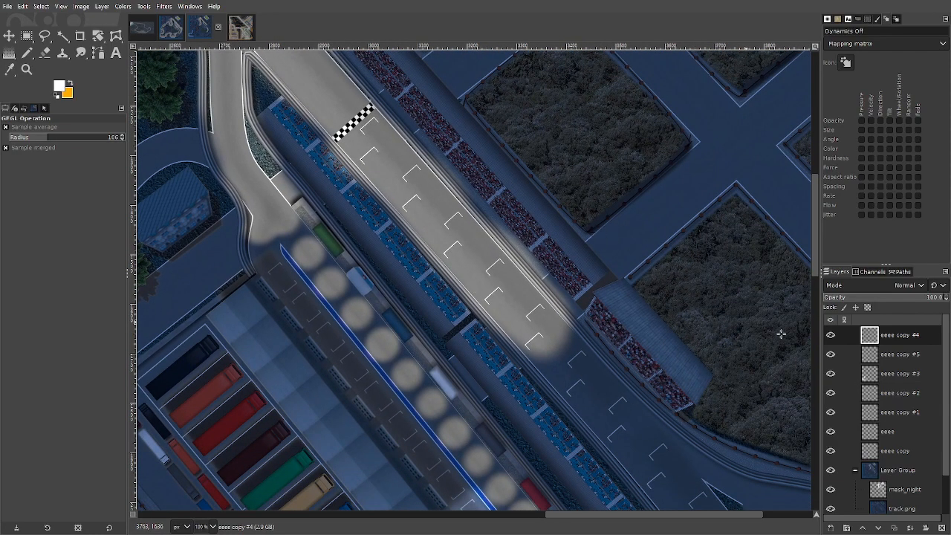
scroll(889, 454, down, 2)
click(911, 430)
click(914, 449)
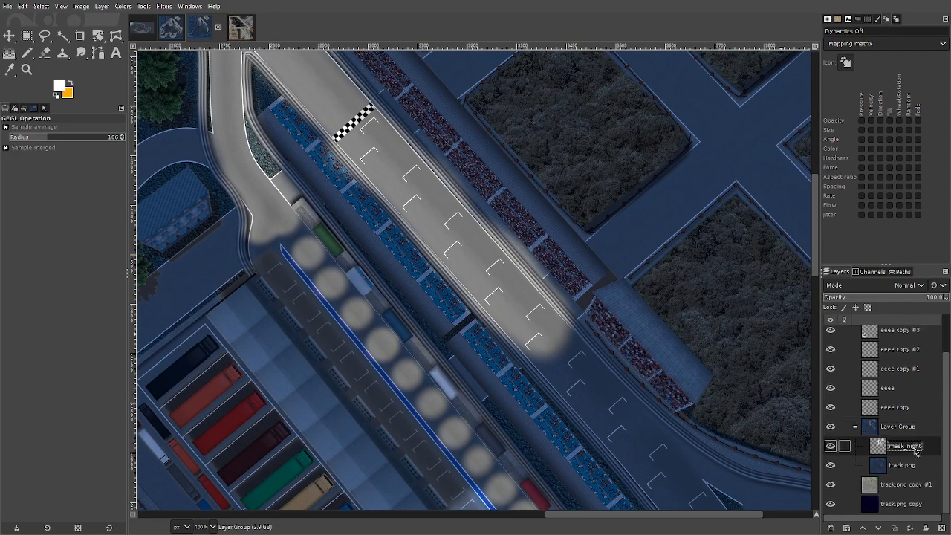
click(914, 455)
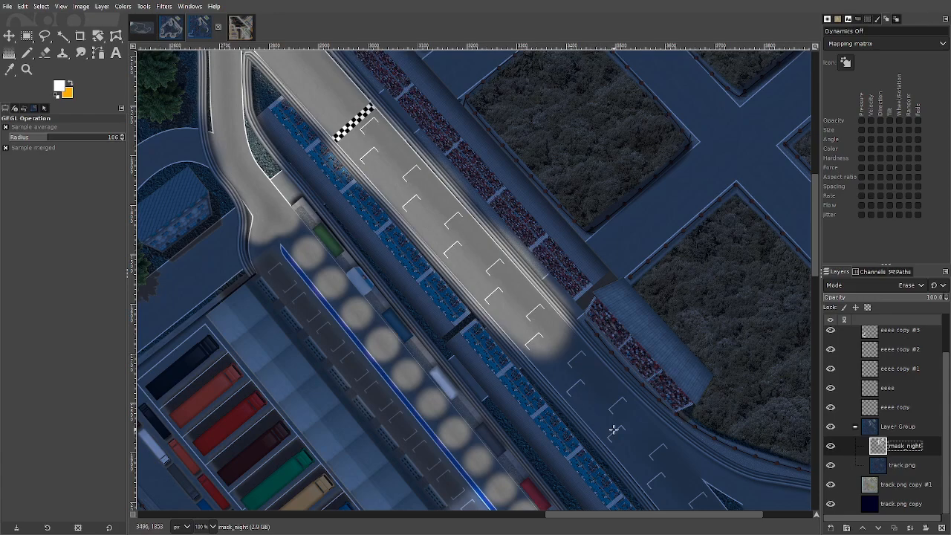
- Undo the last edit and set the Eraser to size 147.00 and force 8.0
scroll(614, 430, down, 3)
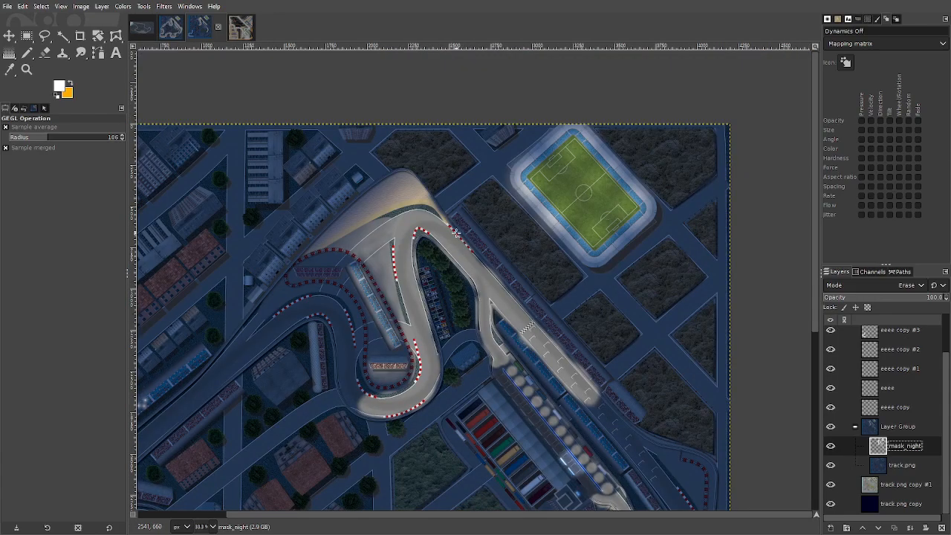
scroll(484, 272, up, 2)
key(shift+e)
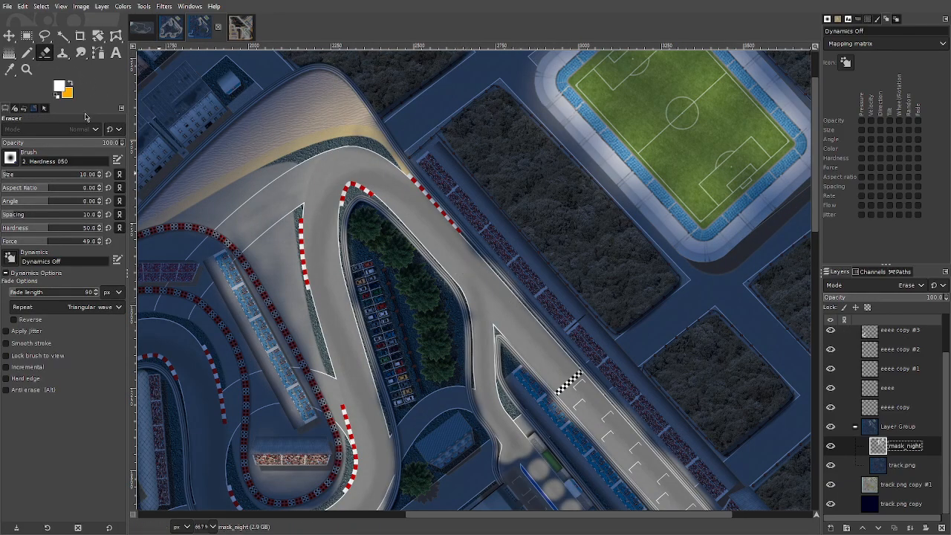
click(12, 176)
click(8, 244)
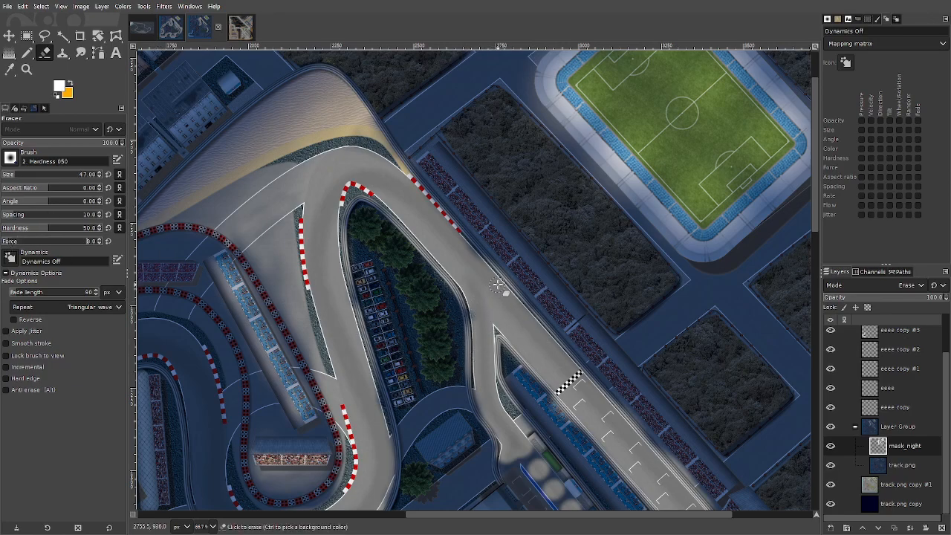
key(ctrl)
key(ctrl+z)
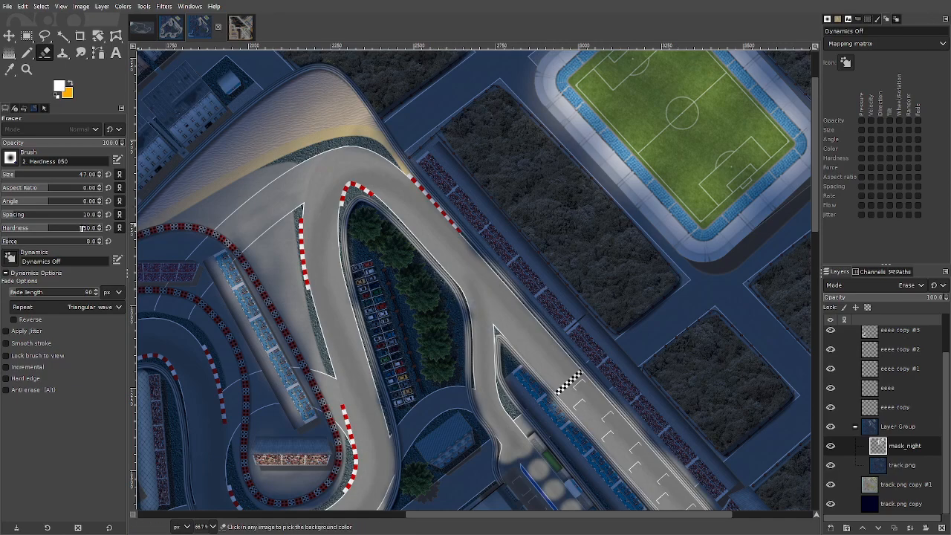
click(31, 174)
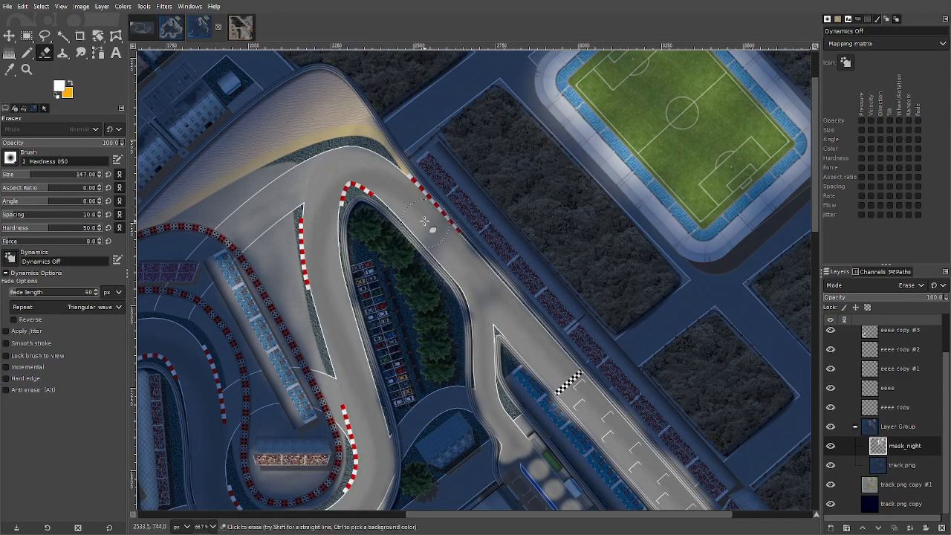
- Erase faint soft patches from mask_night along the lit track around the hairpin to make its lighting uneven
click(370, 211)
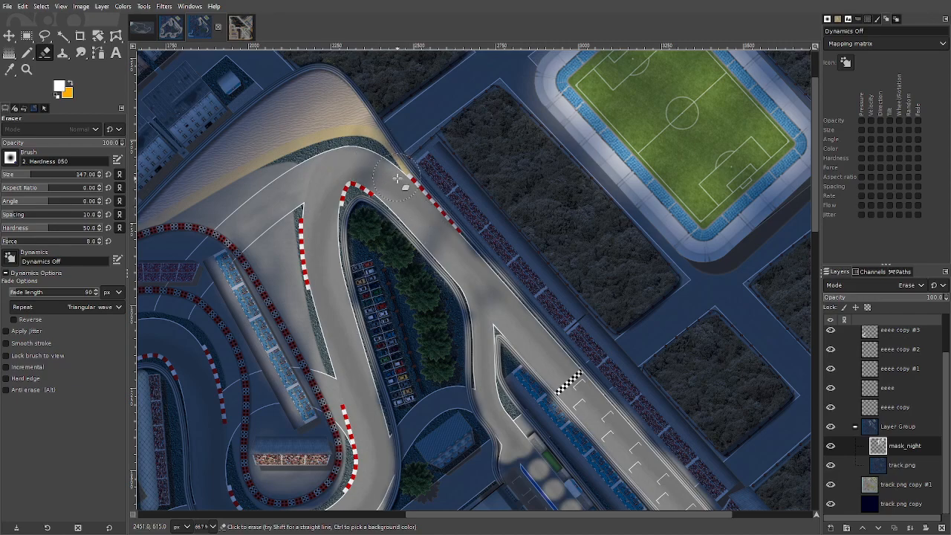
drag(328, 256, 270, 257)
drag(311, 364, 411, 381)
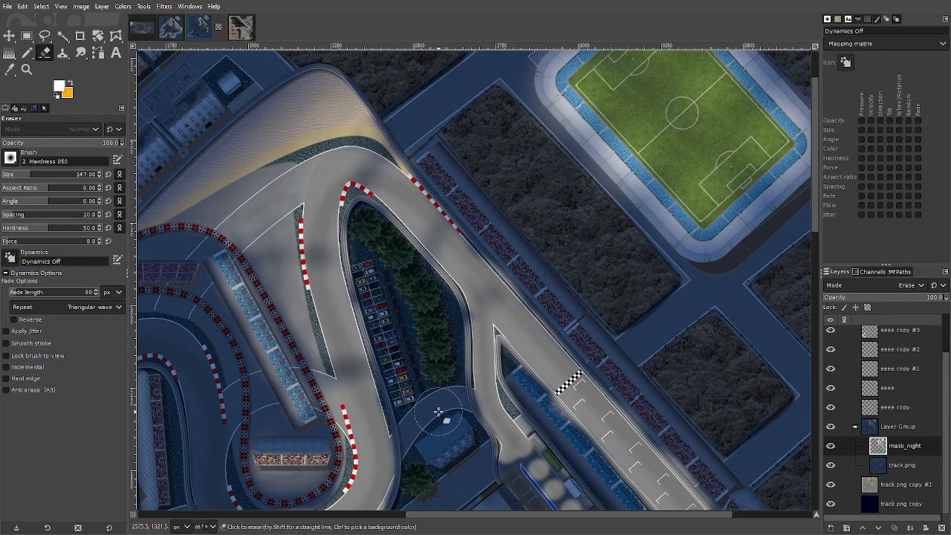
- Examine the whole night track, comparing the warm-lit sections with the blue-lit corner beside the water
ctrl+scroll(405, 425, down, 4)
drag(434, 453, 360, 313)
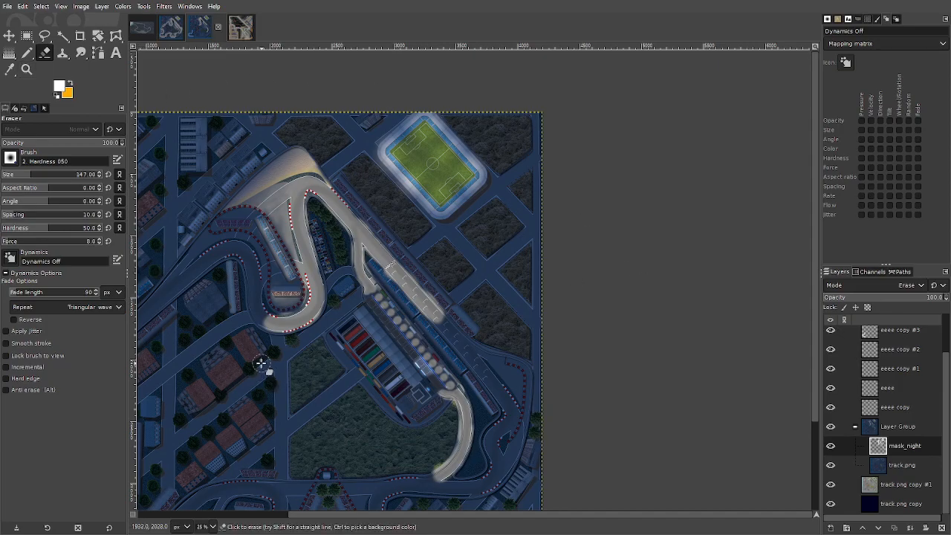
drag(196, 381, 365, 260)
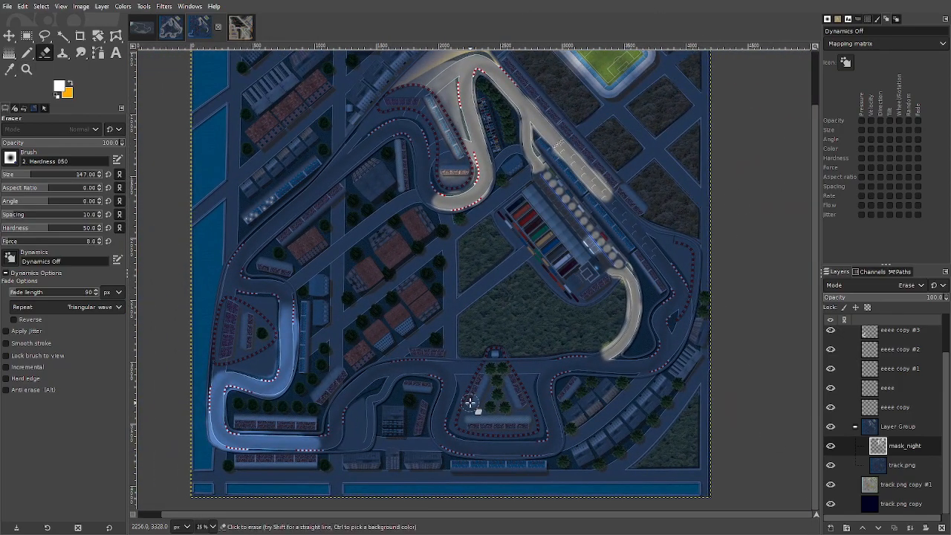
drag(473, 399, 470, 427)
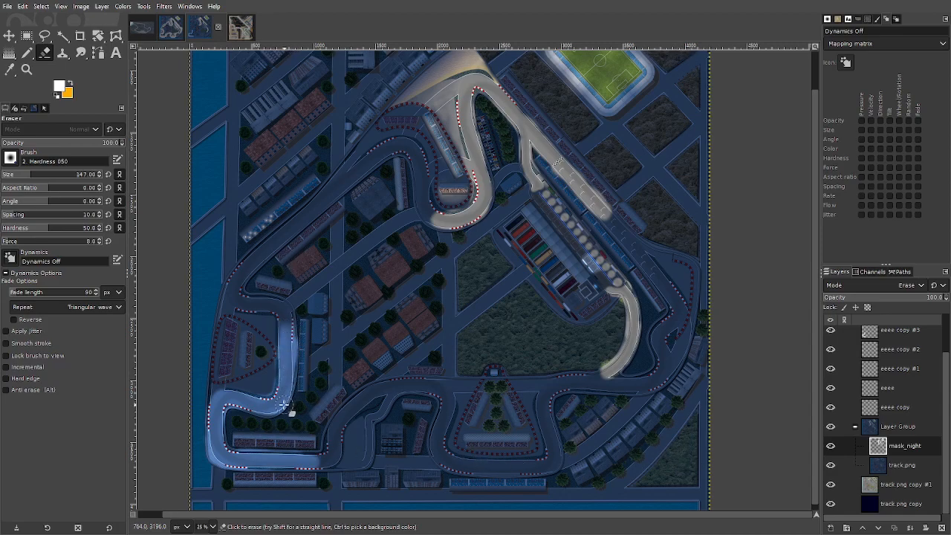
mouse_move(217, 404)
mouse_down()
mouse_move(216, 447)
mouse_move(267, 467)
mouse_move(312, 465)
mouse_up()
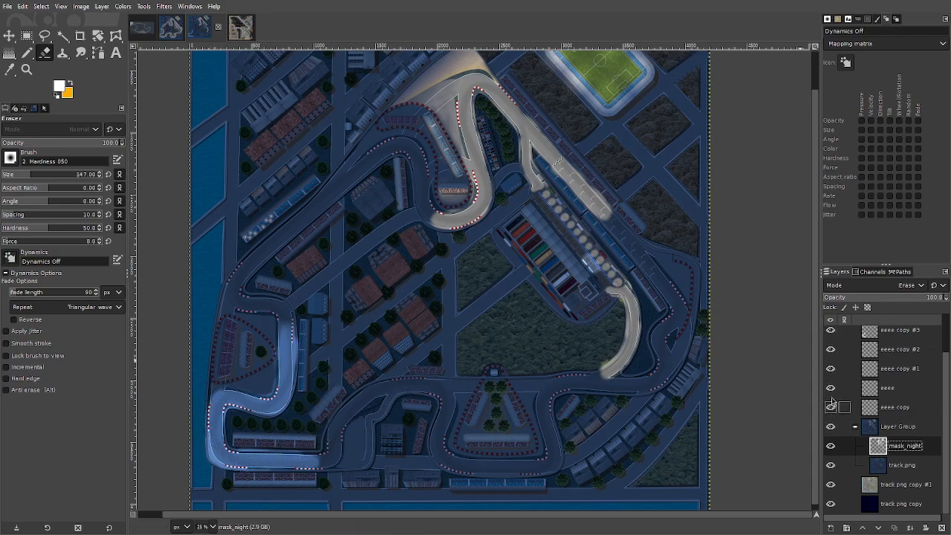
- Toggle the visibility of eeee copy #2 and eeee copy #3 off and on, and make eeee copy #3 the active layer
click(830, 349)
click(831, 349)
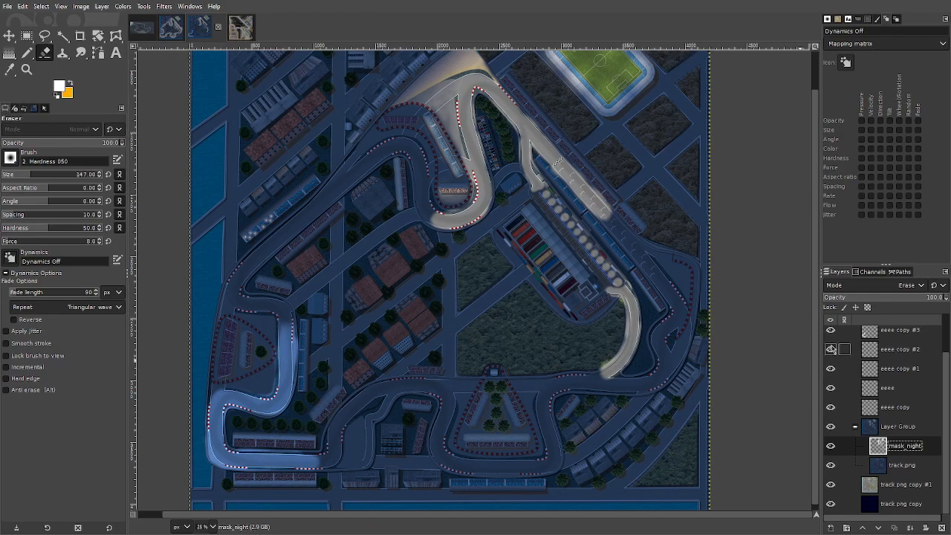
scroll(832, 428, up, 2)
click(832, 373)
click(832, 373)
click(831, 372)
click(830, 373)
click(869, 373)
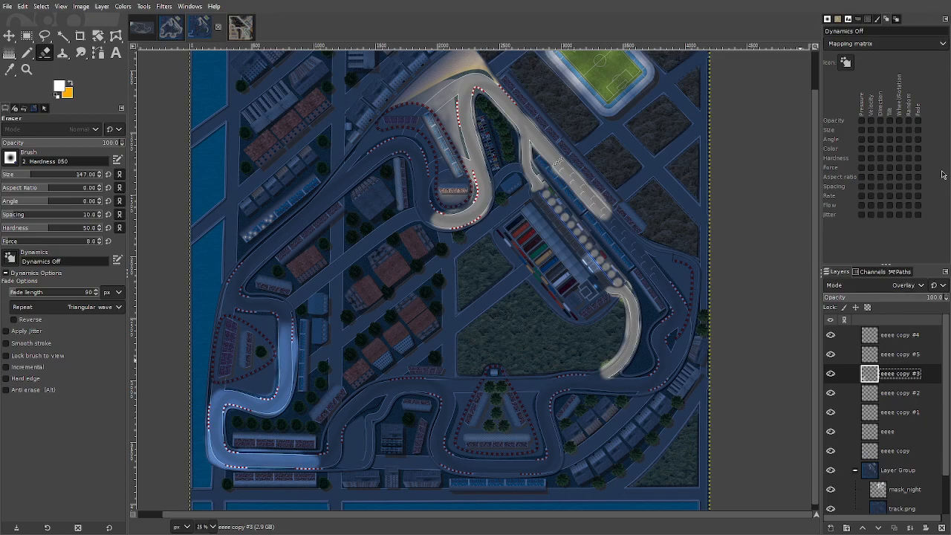
- Examine the halos and bright dots of the blue grandstand's crowd lights at different magnifications
scroll(631, 184, up, 2)
scroll(629, 234, down, 4)
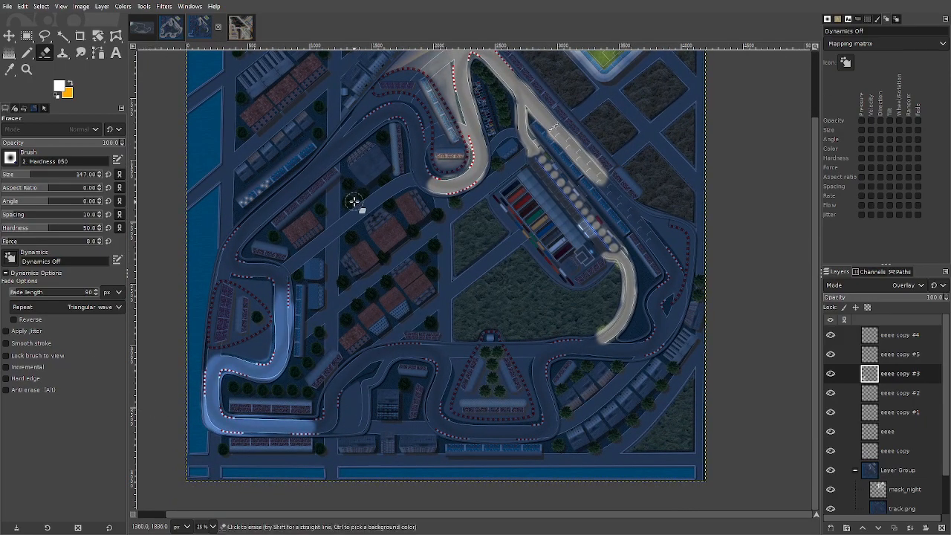
scroll(357, 196, up, 4)
scroll(329, 262, up, 3)
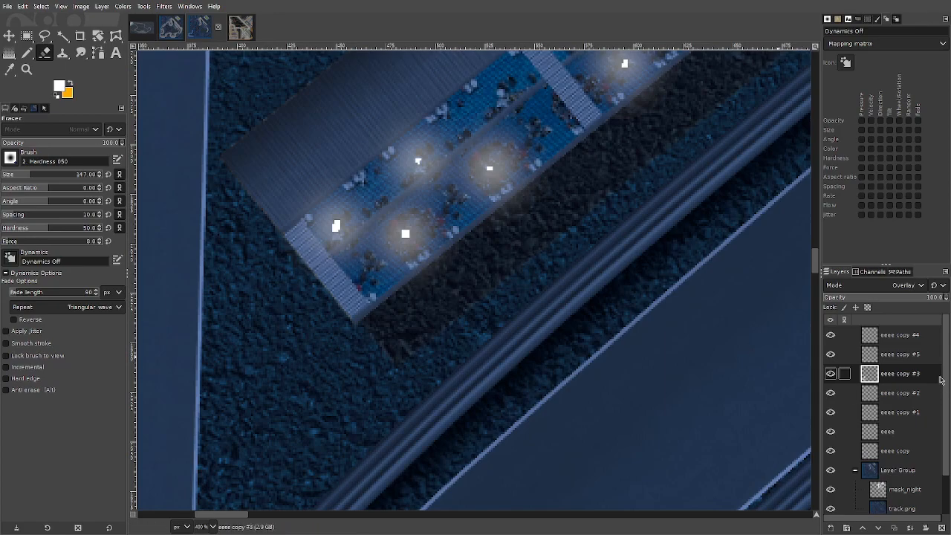
scroll(635, 334, down, 2)
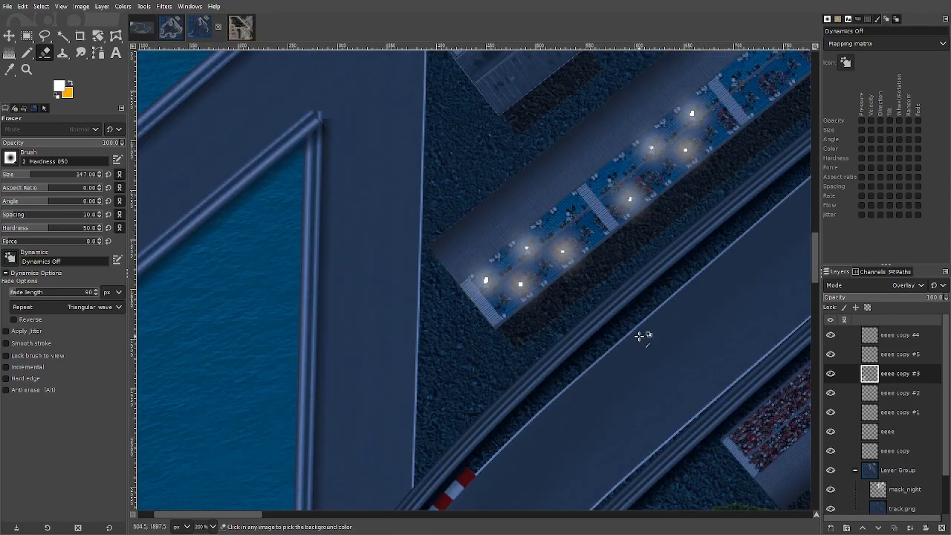
drag(665, 343, 215, 203)
drag(296, 202, 492, 309)
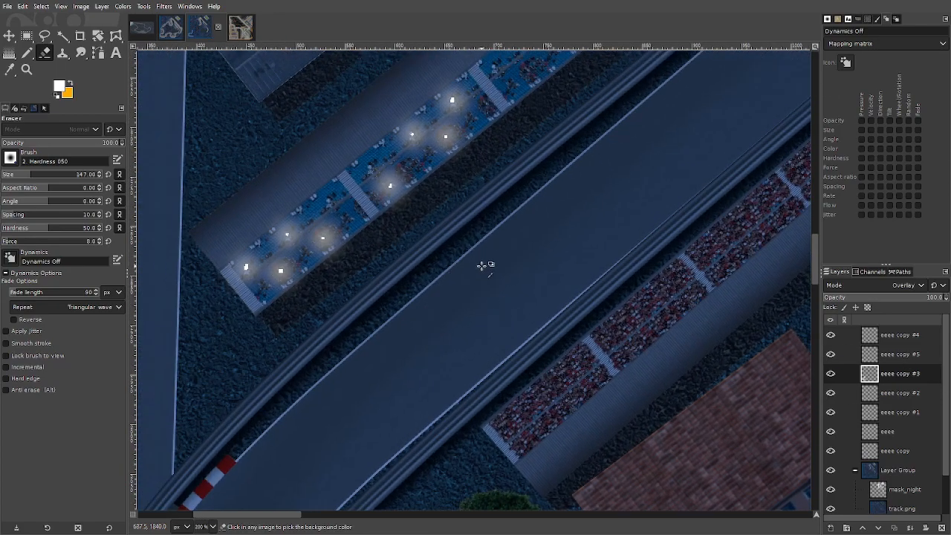
scroll(621, 315, up, 3)
scroll(646, 320, down, 7)
- Examine the pit-lane area, including the glowing garage lights and the round light pools beside the blue line
drag(643, 318, 236, 234)
drag(588, 334, 579, 452)
drag(750, 309, 327, 201)
scroll(413, 355, up, 5)
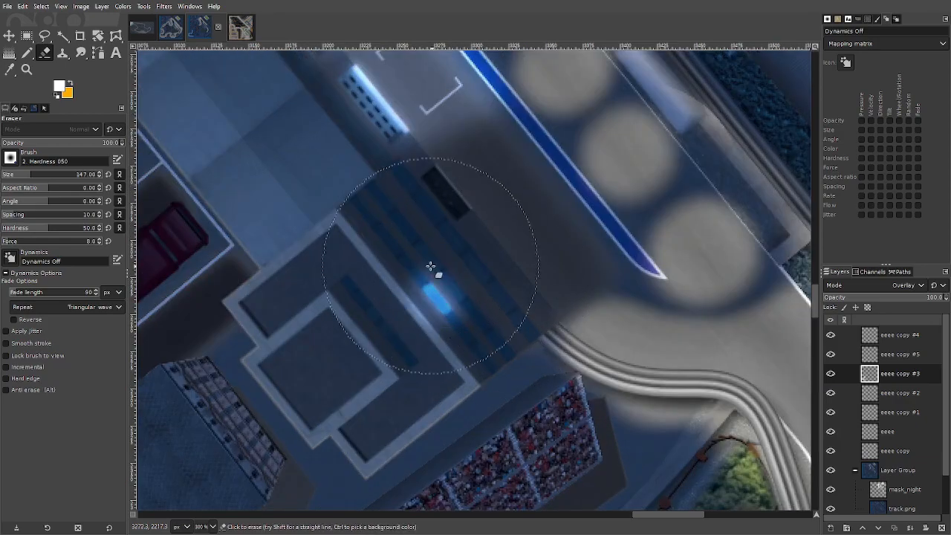
drag(470, 264, 458, 371)
scroll(470, 337, down, 1)
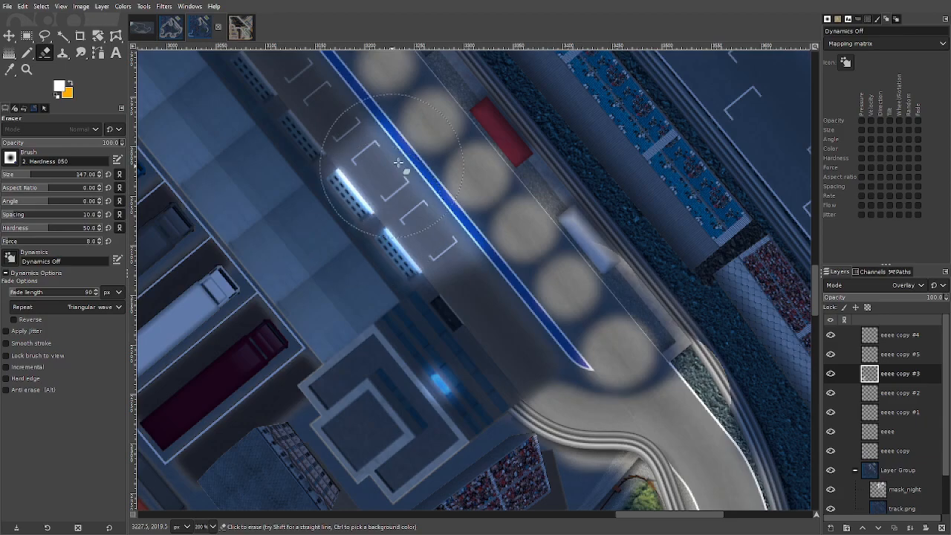
scroll(519, 356, down, 2)
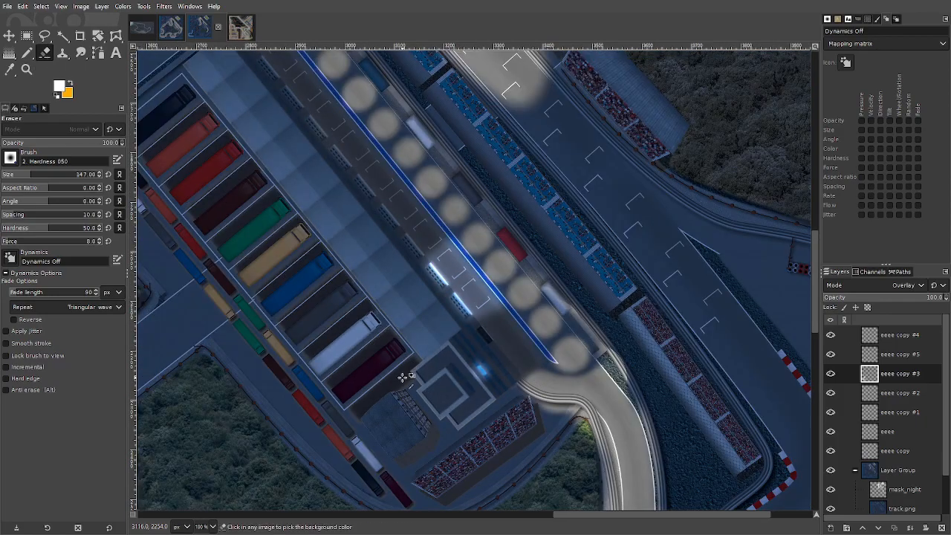
- Switch to the other night-track image, with the lights and lights2 layers, and examine its lit pit lane
scroll(404, 377, down, 3)
scroll(405, 408, down, 2)
drag(295, 397, 380, 354)
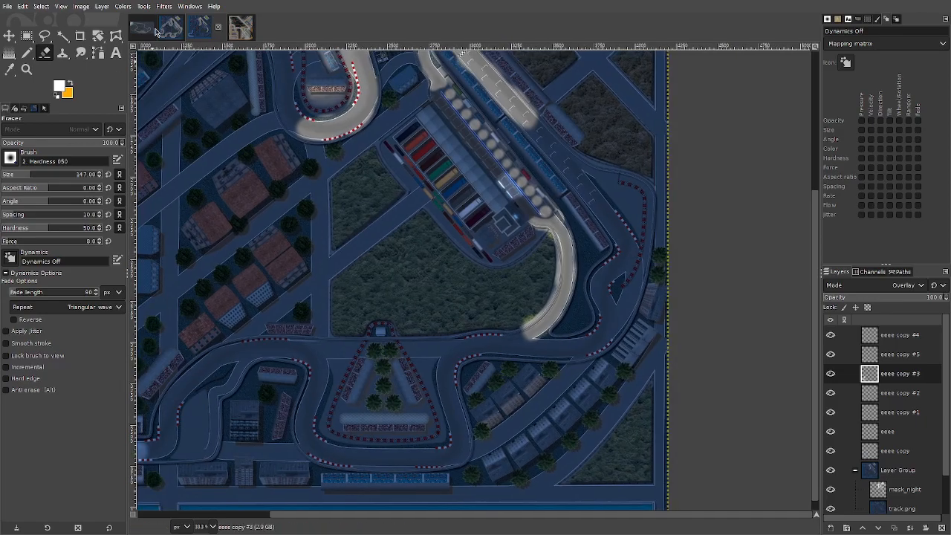
click(199, 28)
scroll(505, 304, down, 3)
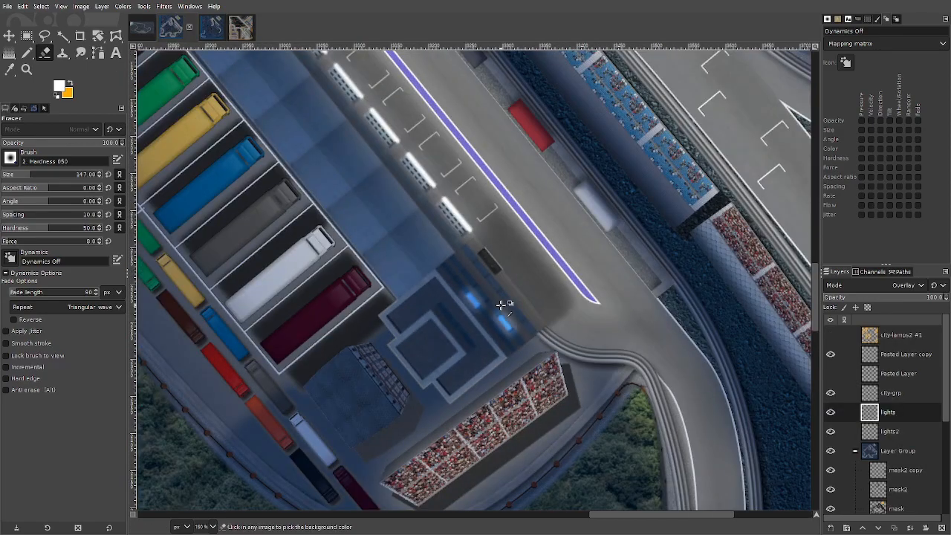
- Switch back to the night-track image with the eeee copy layers, at its truck paddock beside the pit lane
scroll(505, 304, down, 2)
drag(322, 374, 396, 384)
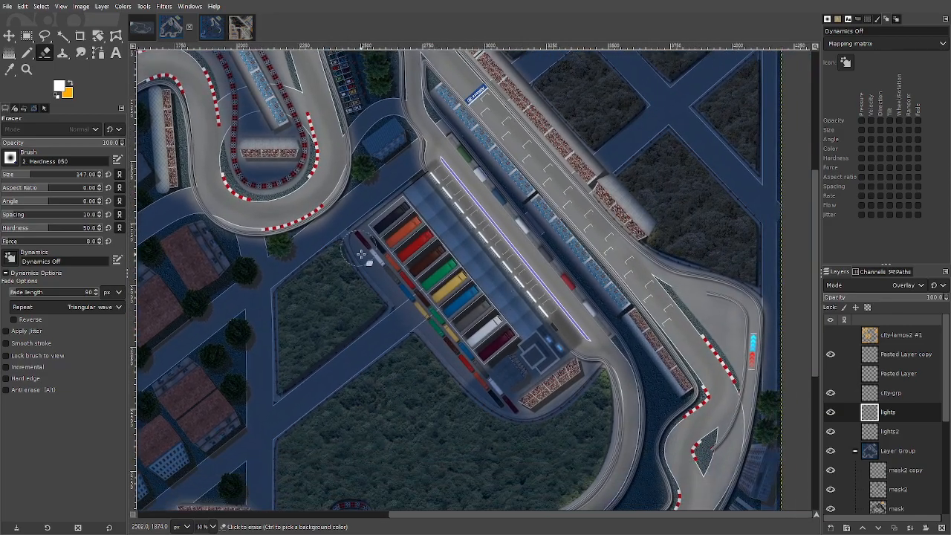
click(211, 27)
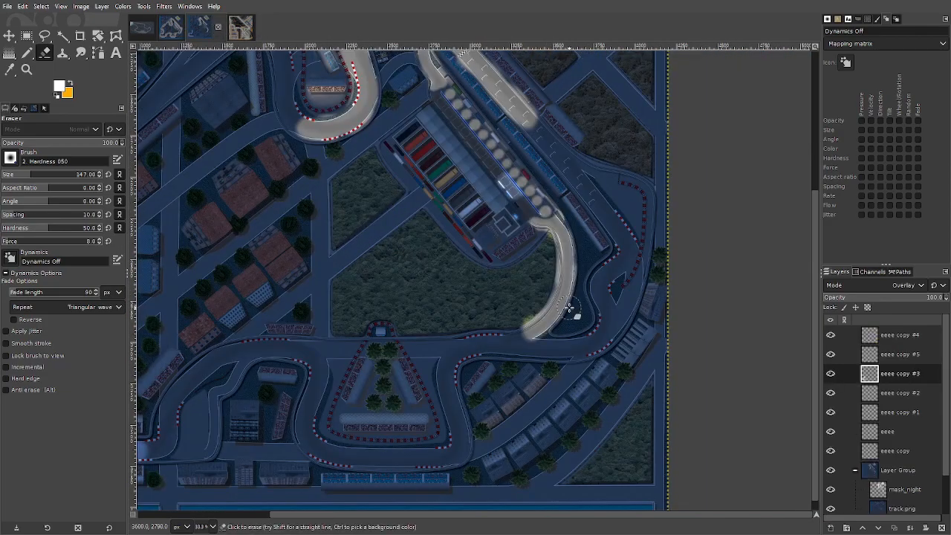
scroll(424, 219, up, 3)
drag(486, 178, 401, 308)
scroll(401, 308, up, 2)
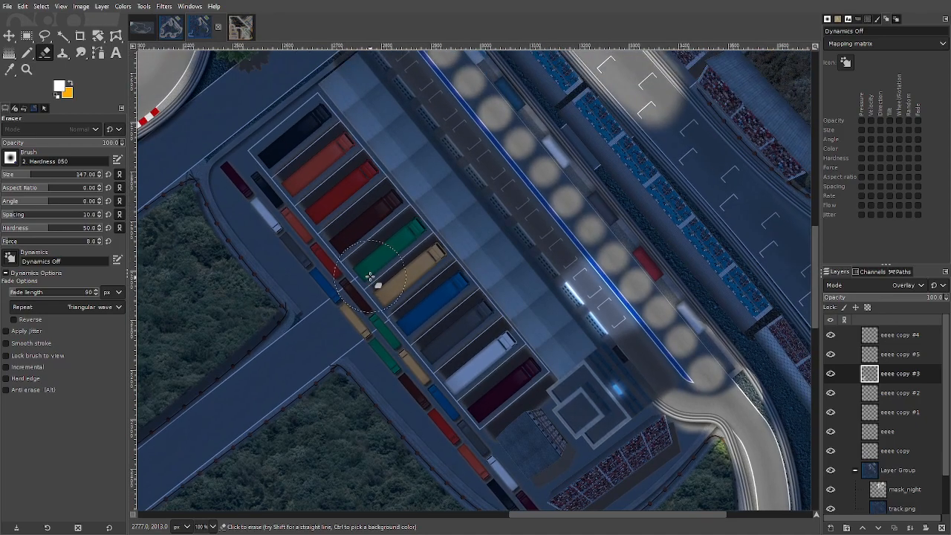
- Outline the truck paddock, from the garage-side edge across to the forest, with a closed straight-edged Free Select selection
key(f)
click(318, 89)
click(557, 381)
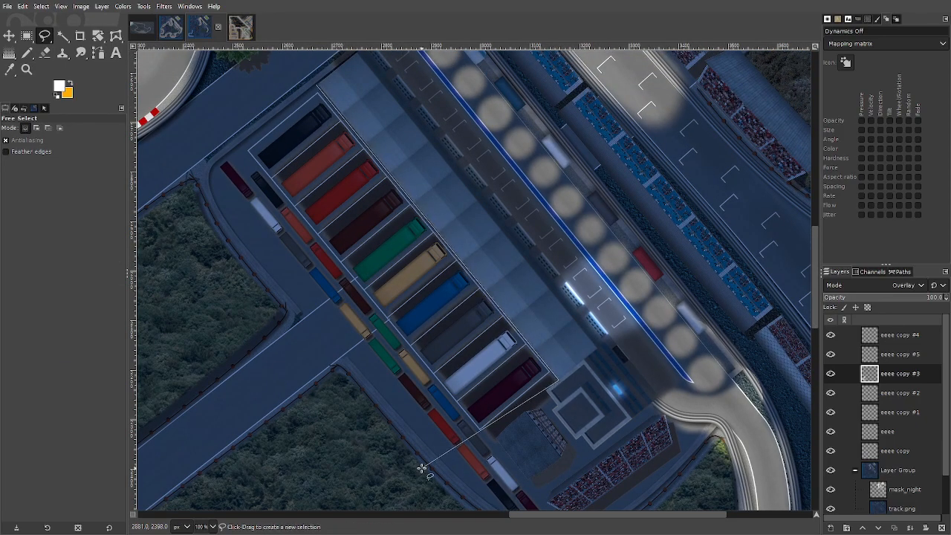
click(406, 507)
click(156, 200)
click(319, 83)
- Fill the selected paddock on eeee copy #3 with a linear white-to-transparent gradient fading toward the forest, and clear the selection
key(g)
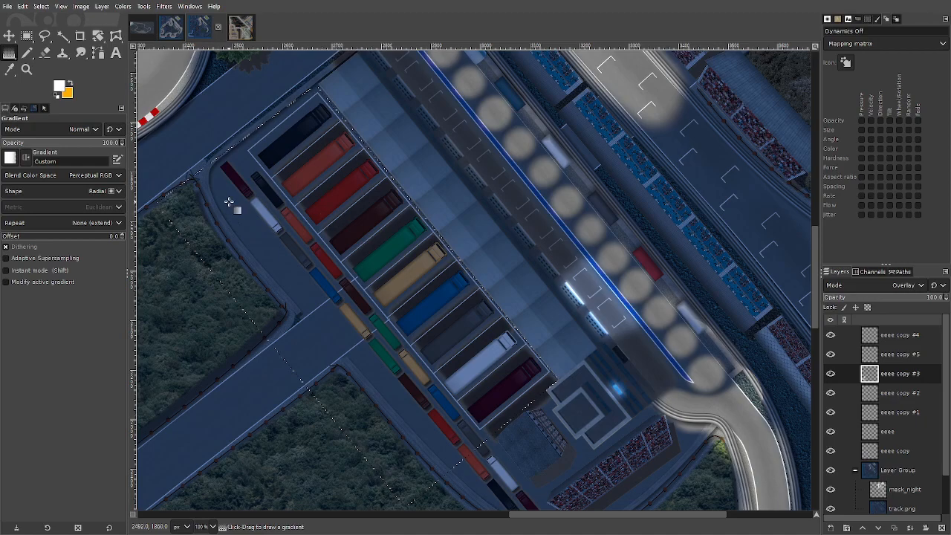
drag(438, 236, 293, 378)
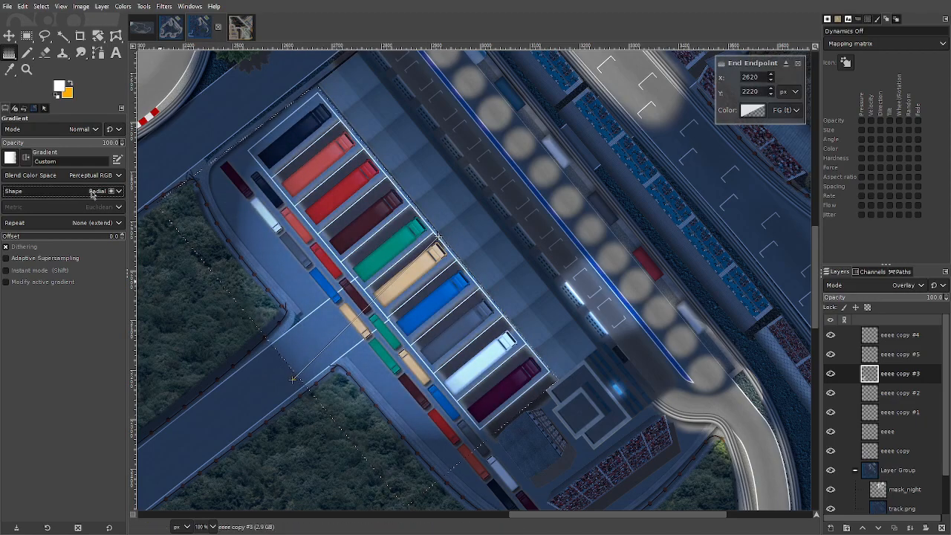
click(78, 210)
drag(292, 387, 393, 293)
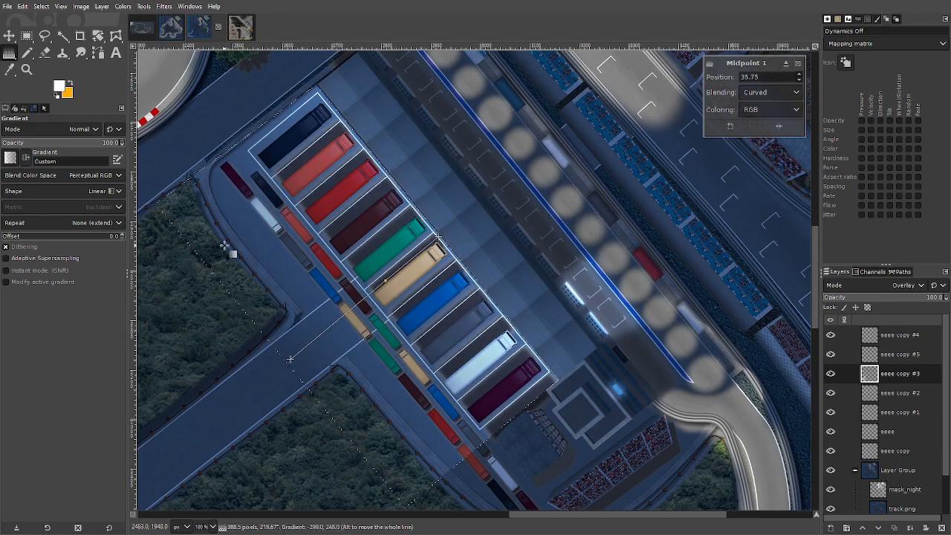
click(27, 36)
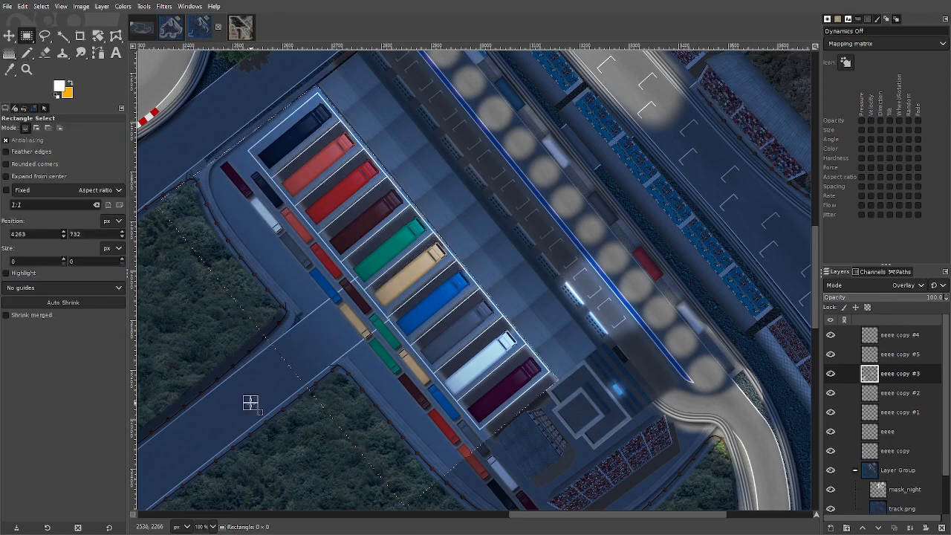
- Toggle the visibility of eeee copy #3 repeatedly to compare the truck paddock with and without its light
scroll(507, 342, down, 3)
scroll(506, 342, right, 3)
drag(506, 342, 554, 389)
click(830, 374)
click(830, 374)
click(829, 374)
click(830, 374)
click(830, 375)
click(829, 375)
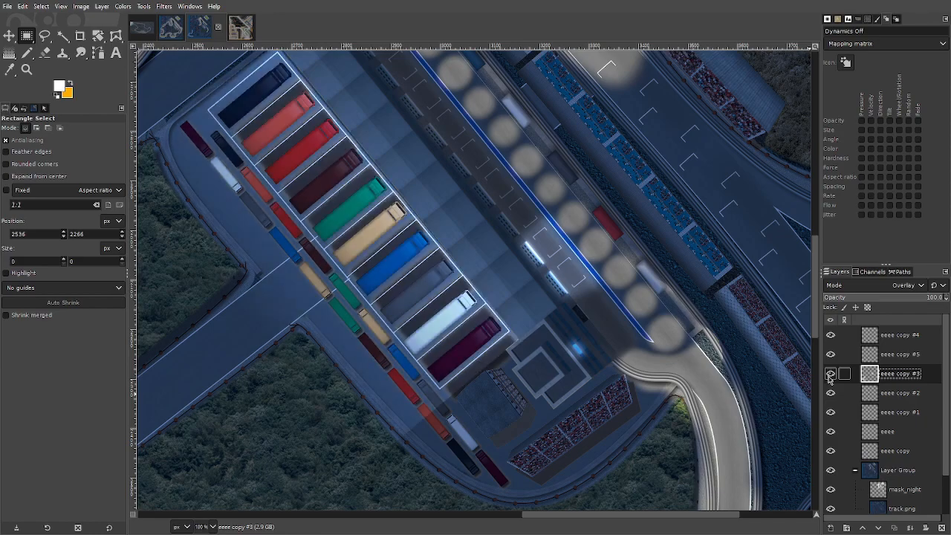
click(829, 374)
click(830, 374)
click(829, 374)
click(829, 374)
click(829, 374)
click(830, 374)
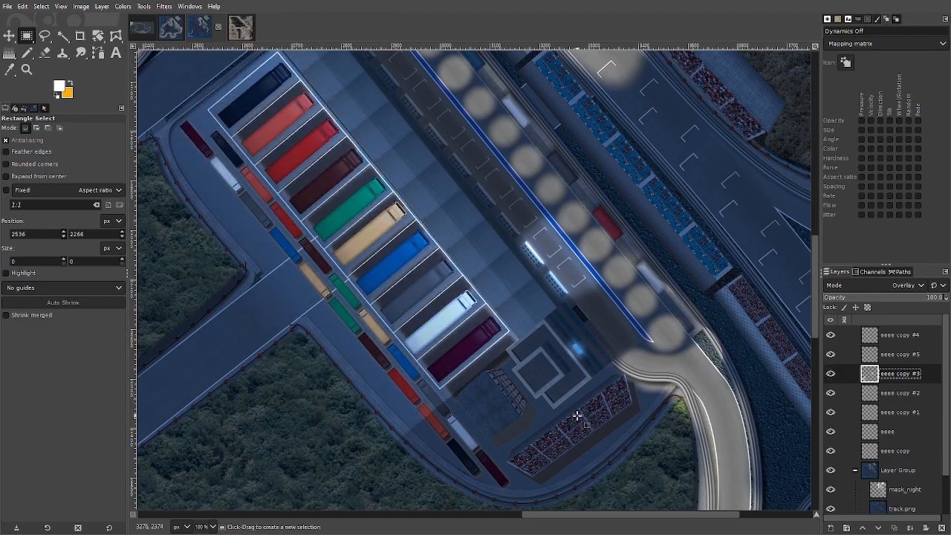
- Erase the gradient's hard edge across the row of small trucks near the paddock's lower end with the 147-size eraser
scroll(418, 450, up, 3)
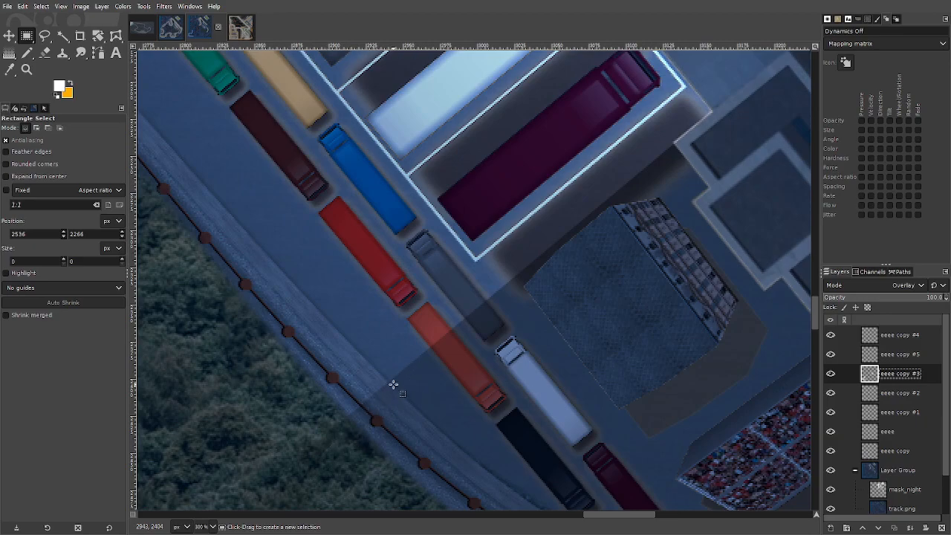
click(45, 52)
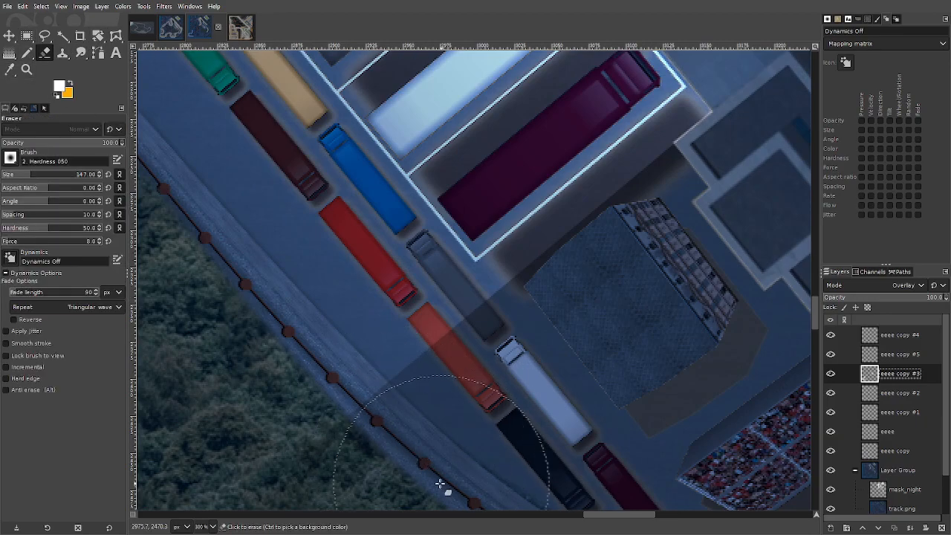
drag(393, 459, 405, 437)
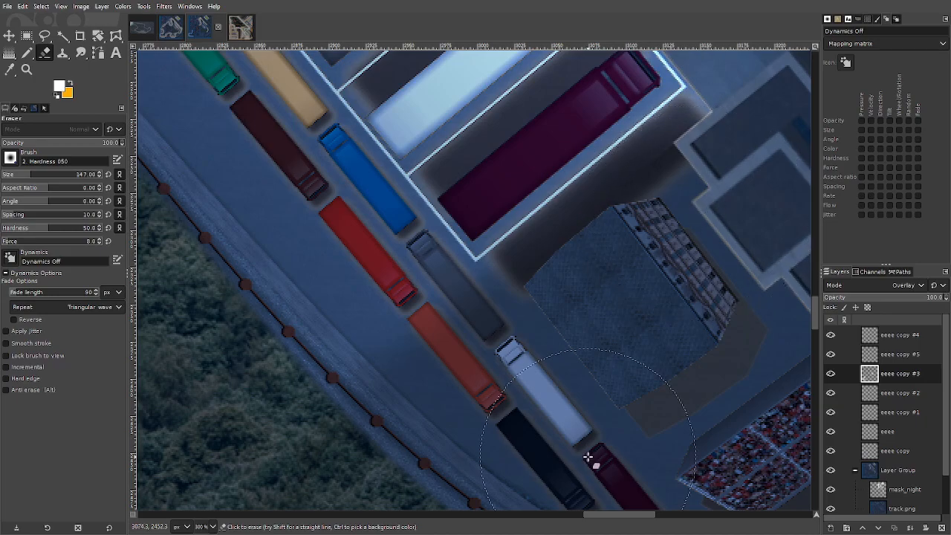
scroll(566, 346, down, 2)
scroll(647, 388, down, 3)
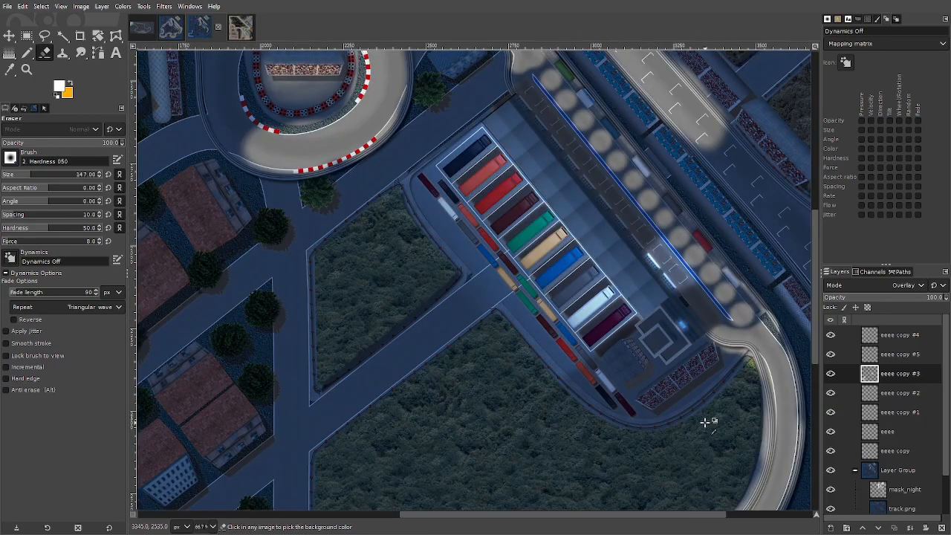
scroll(700, 413, up, 2)
scroll(658, 431, up, 1)
scroll(560, 386, down, 1)
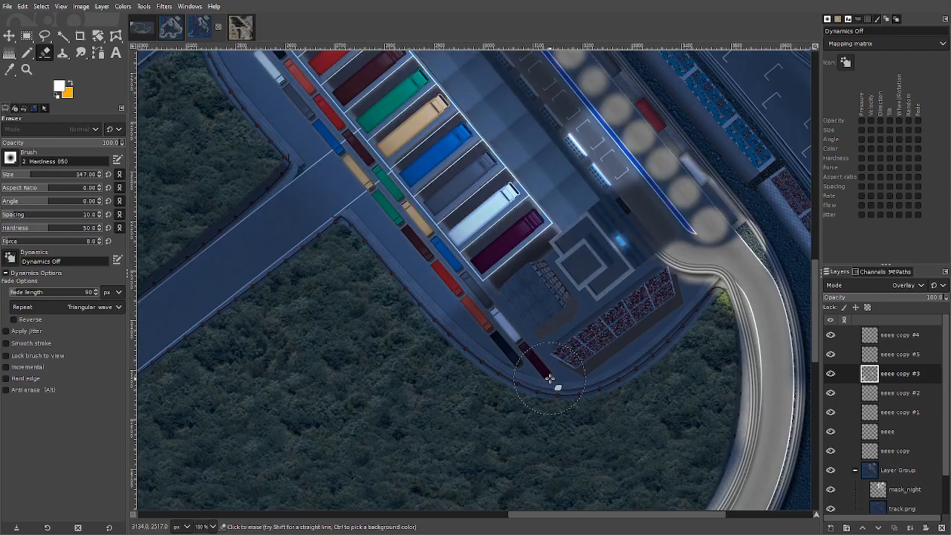
scroll(558, 364, up, 3)
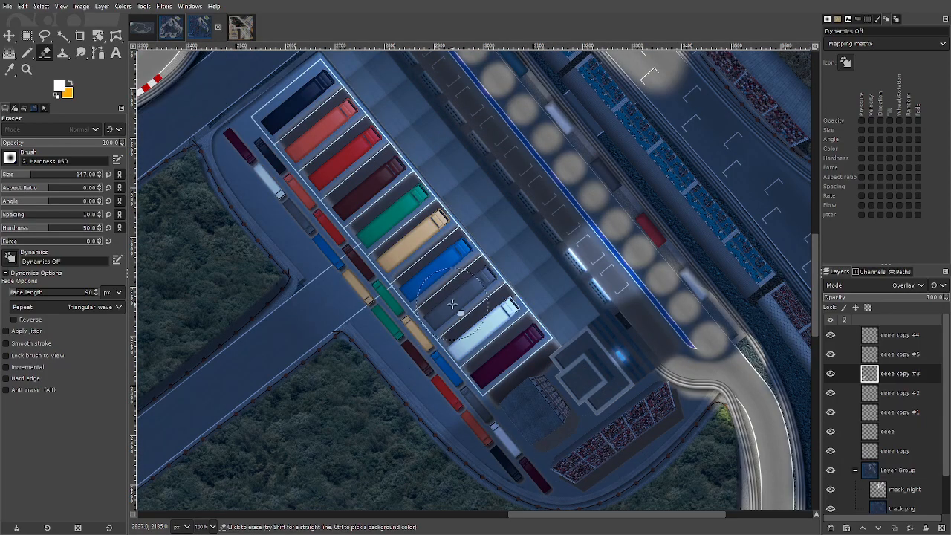
scroll(572, 416, down, 3)
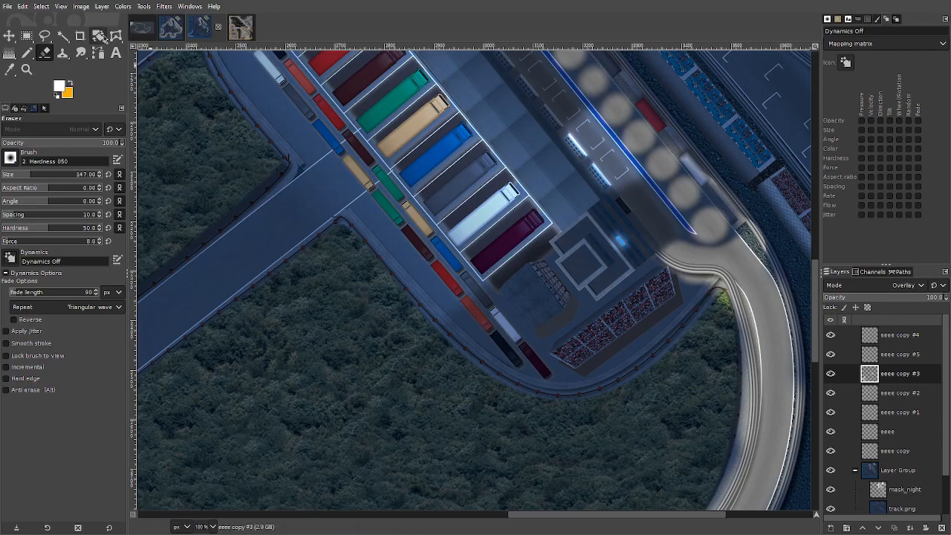
- Try airbrushing white light around the row of small trucks with the brush force set to 47, and undo the strokes
click(27, 53)
key(a)
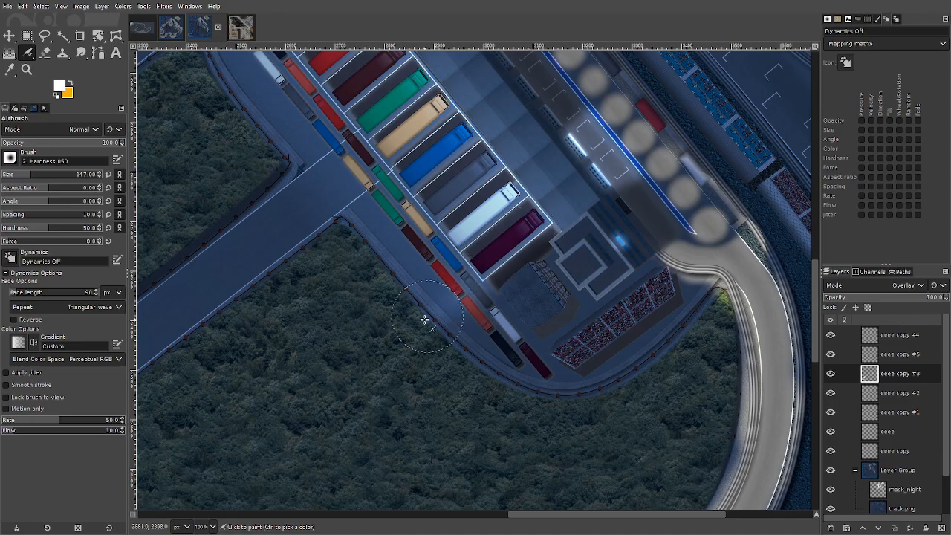
click(468, 294)
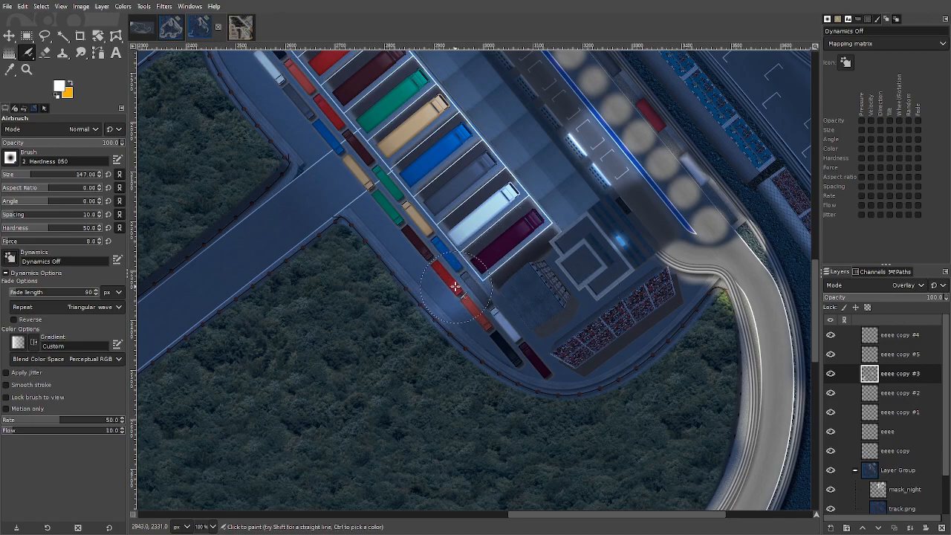
click(46, 242)
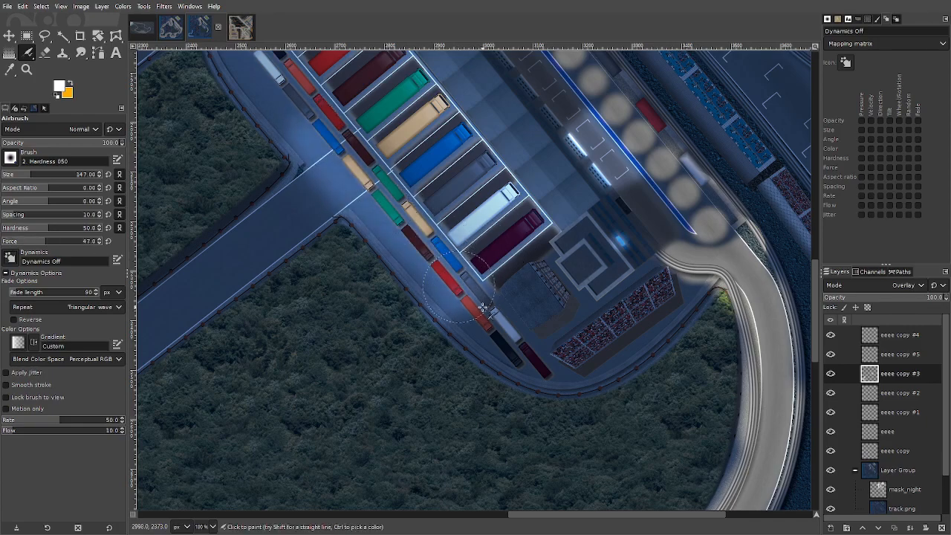
key(ctrl+z)
key(ctrl+z)
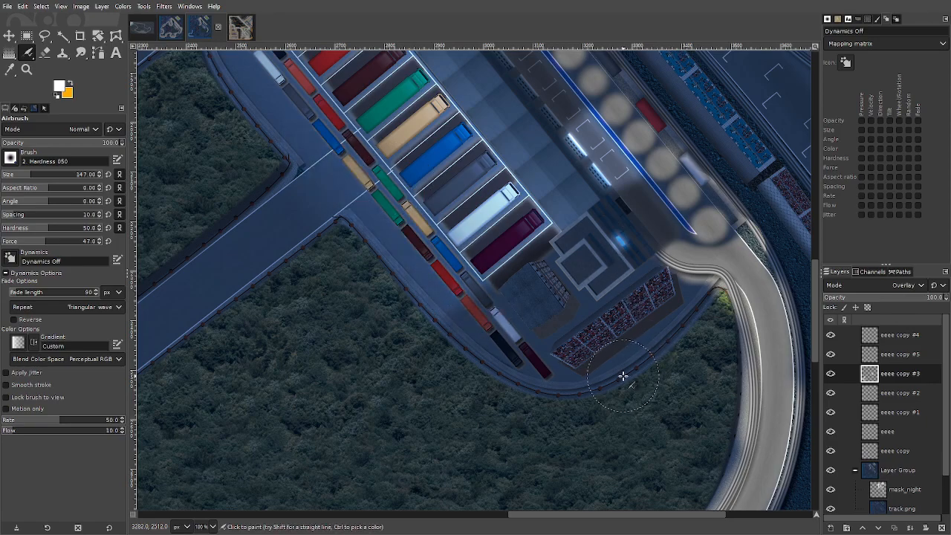
- Examine the lit paddock and pit lane, including how their lighting looks within the whole night-track image
scroll(613, 381, up, 6)
ctrl+scroll(458, 314, down, 3)
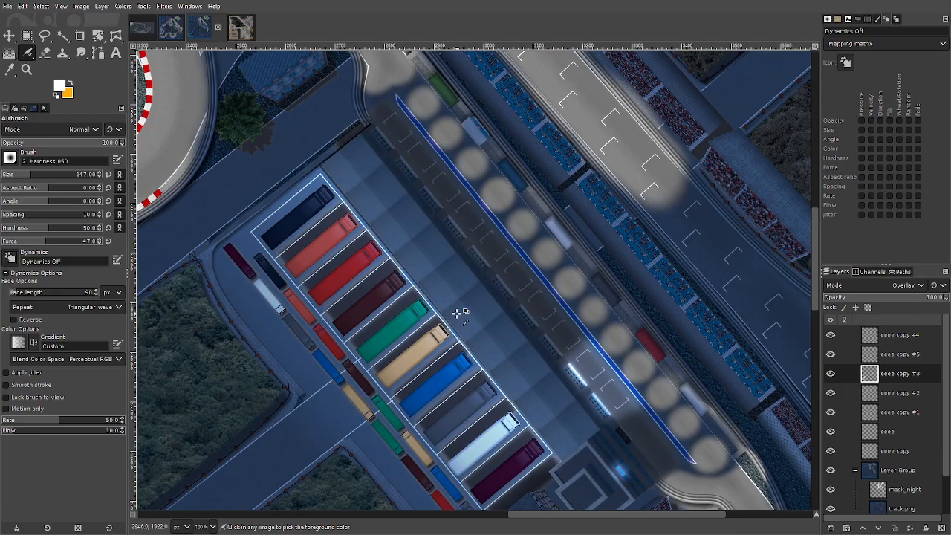
ctrl+scroll(458, 314, down, 1)
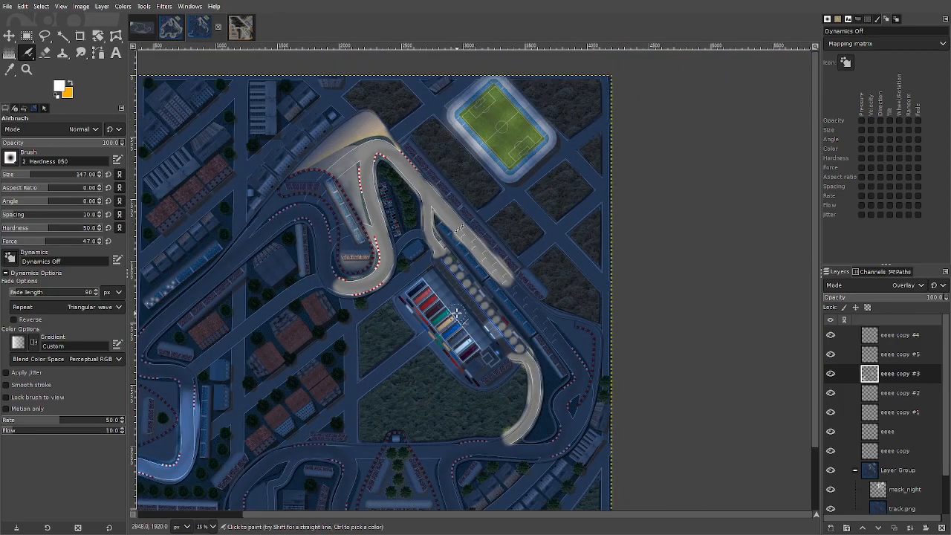
drag(352, 346, 431, 287)
ctrl+scroll(450, 335, down, 1)
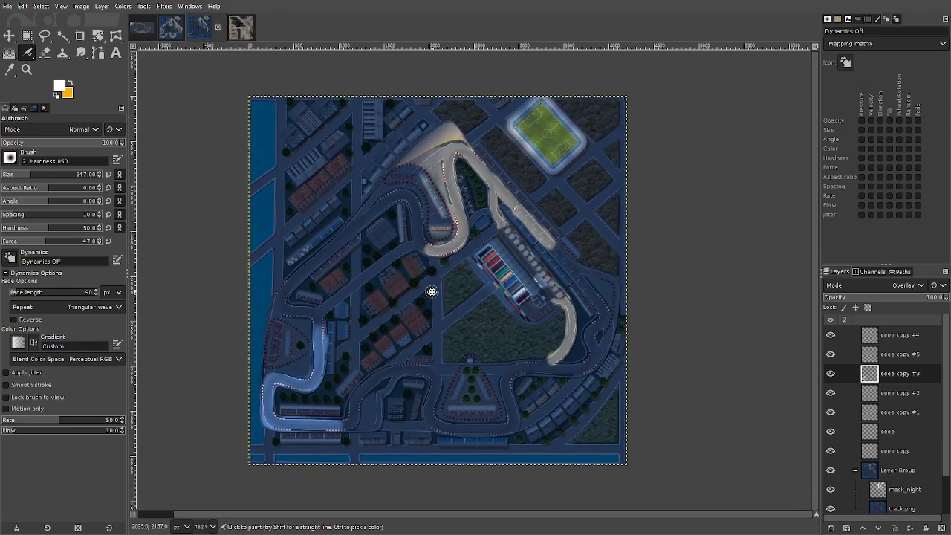